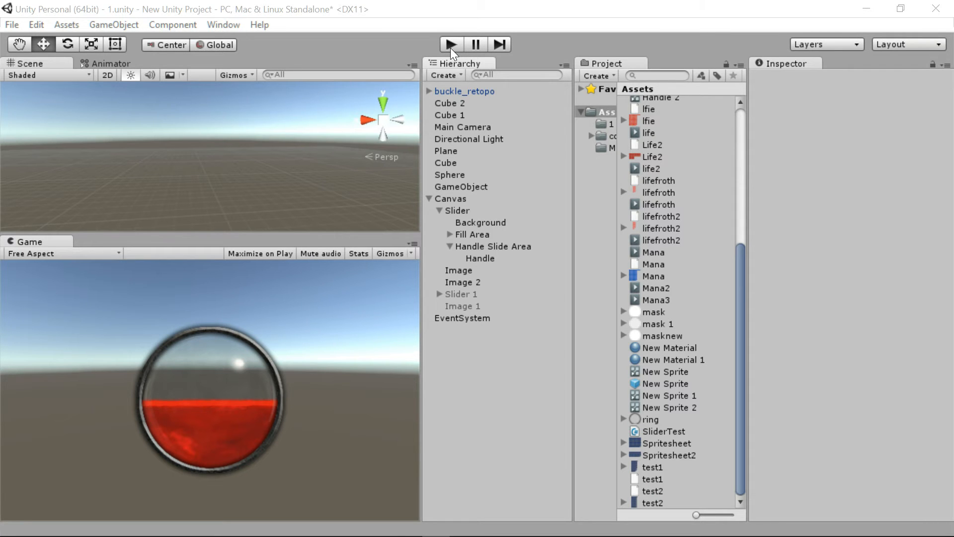
- Preview the red health orb animation in play mode and stop it
click(451, 45)
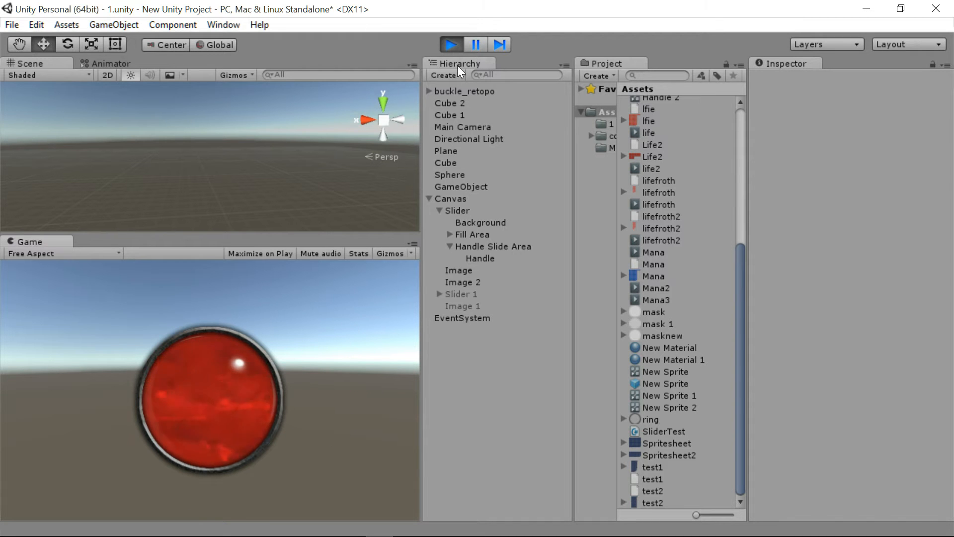
click(454, 44)
- Switch to Firefox and examine the reference images of game health, mana and arcane power orbs
mouse_move(397, 534)
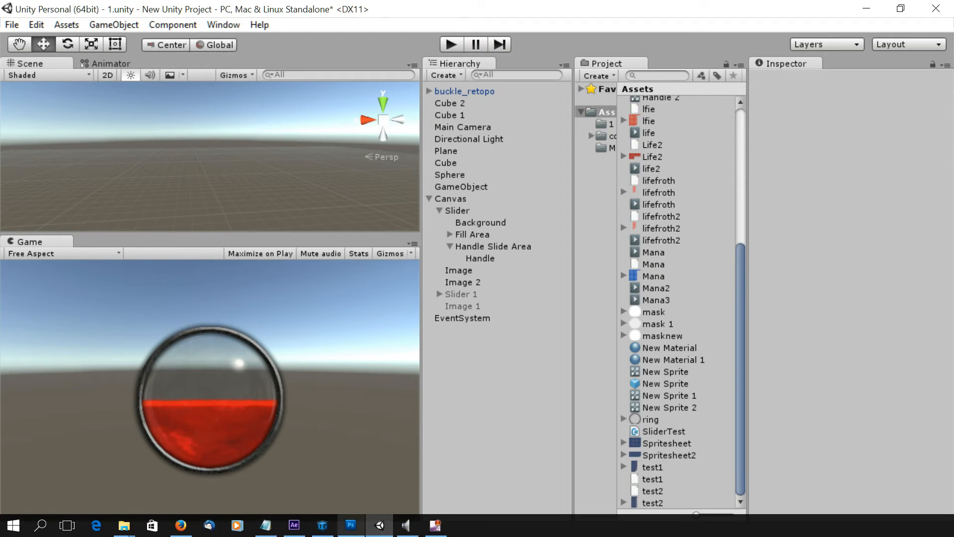
click(181, 525)
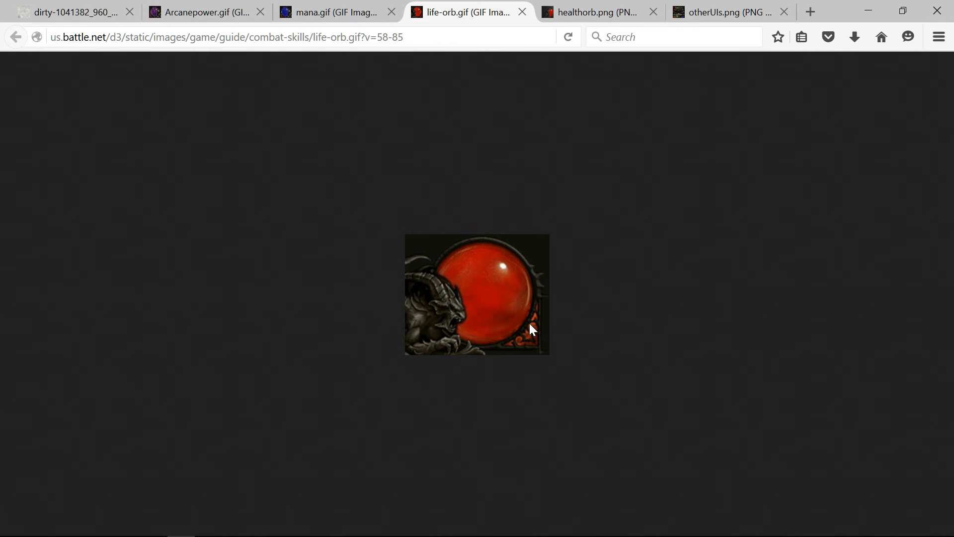
click(711, 20)
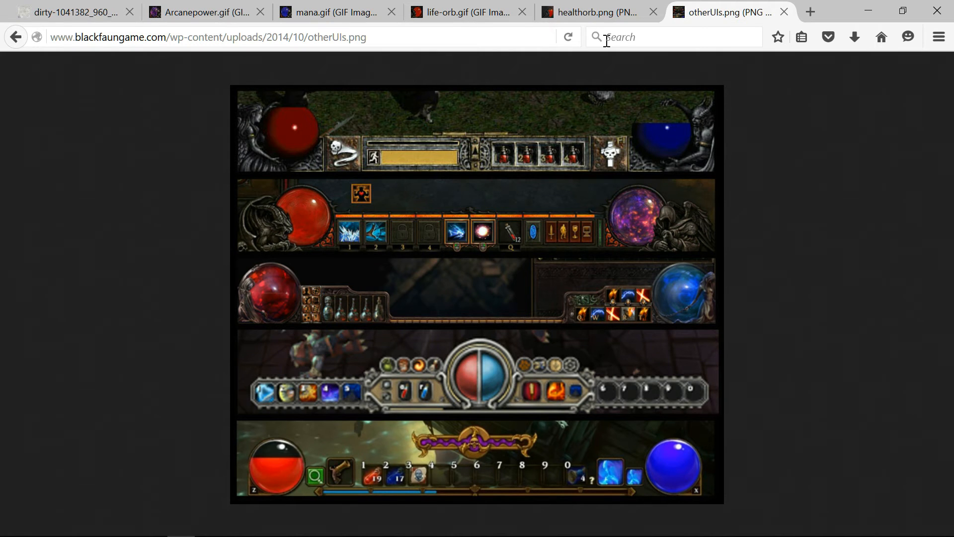
click(471, 11)
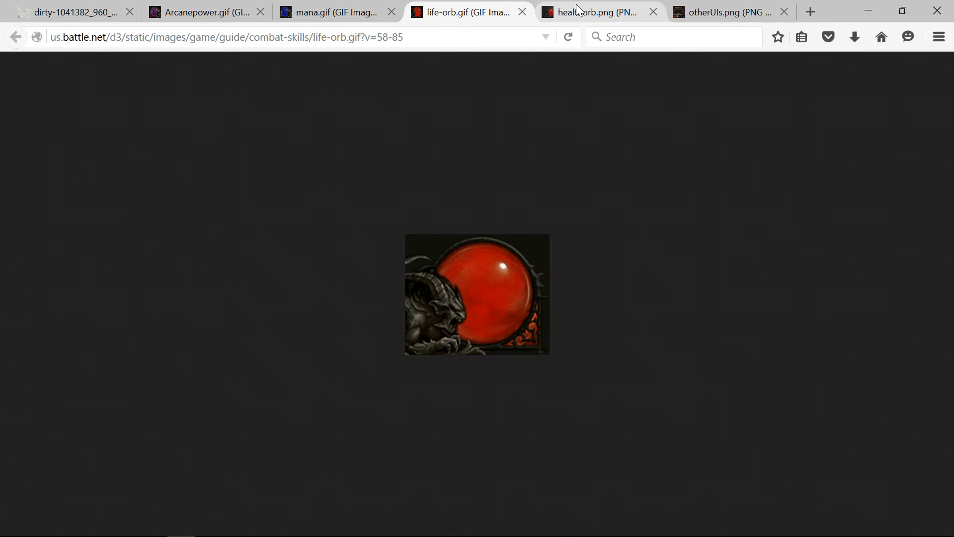
click(577, 10)
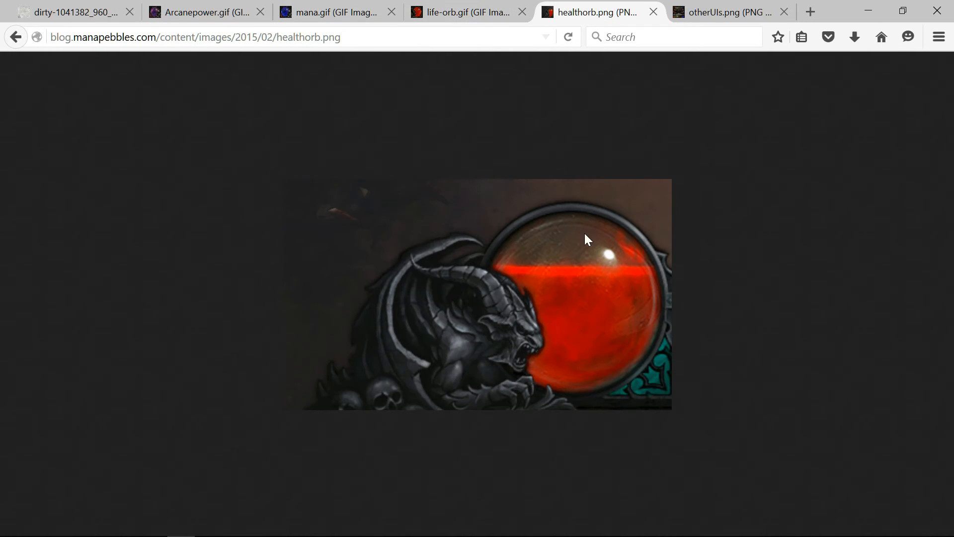
click(431, 20)
click(600, 19)
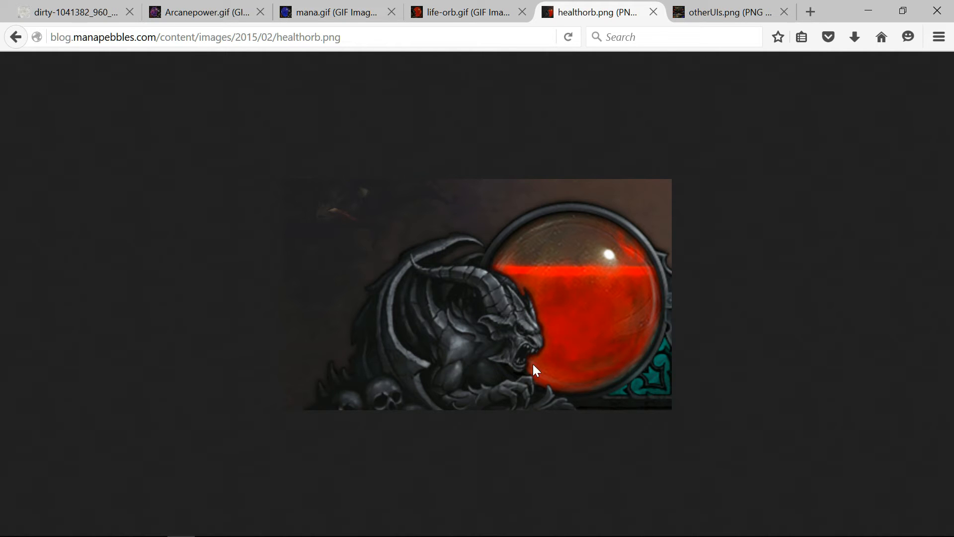
click(329, 13)
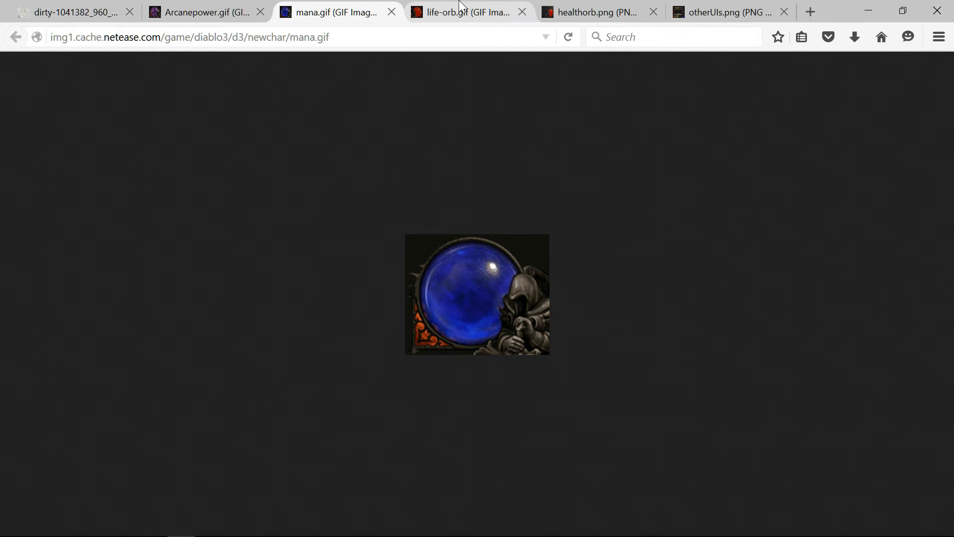
click(204, 12)
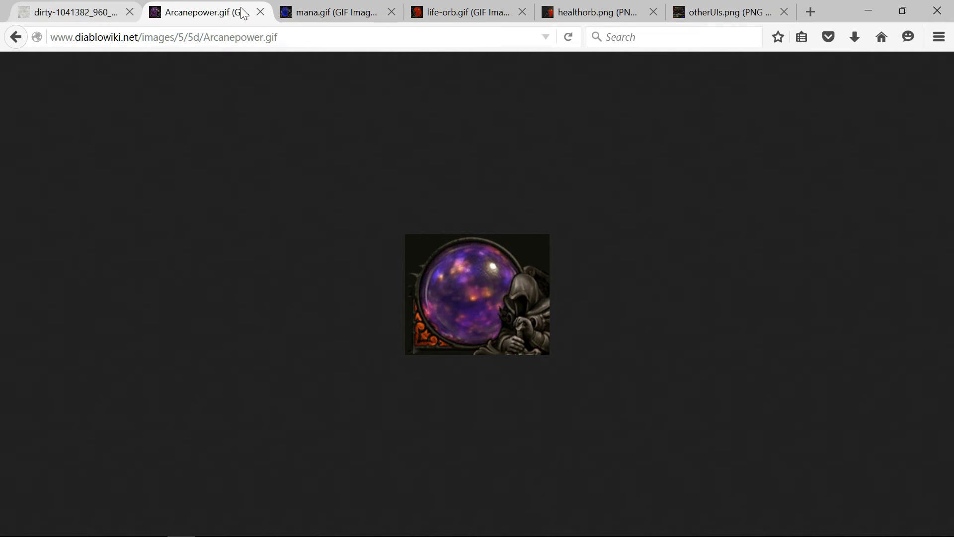
click(873, 13)
- Preview the health orb scene in Unity's play mode once more and close Unity
click(447, 45)
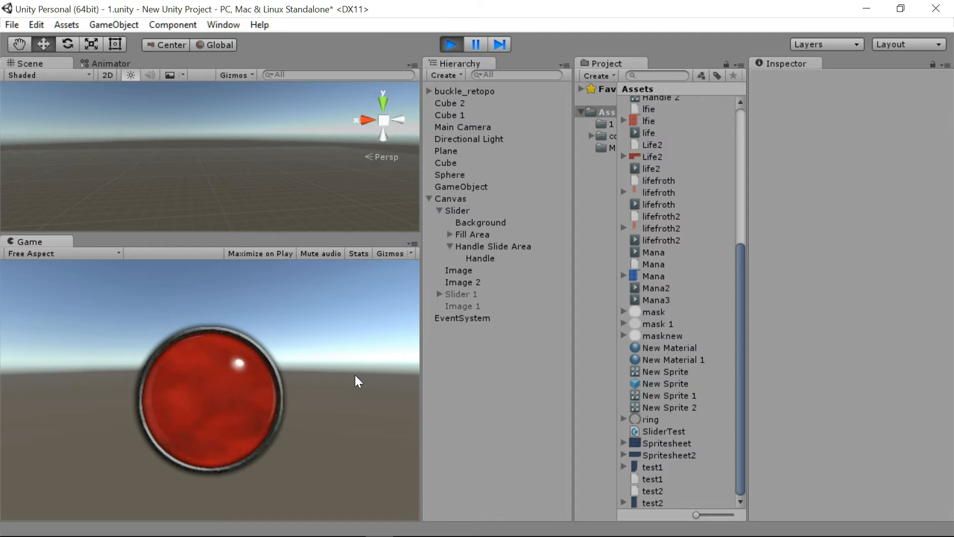
click(450, 45)
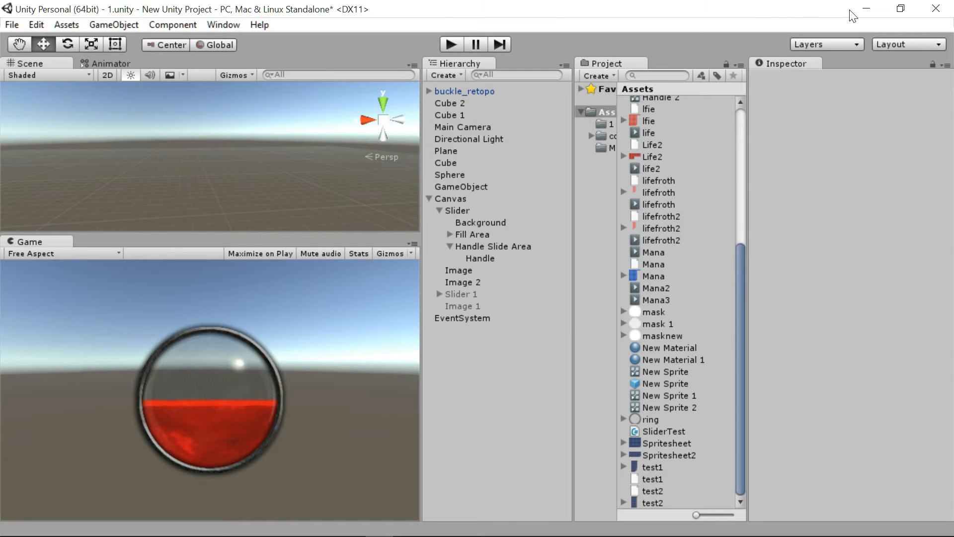
click(934, 7)
click(513, 308)
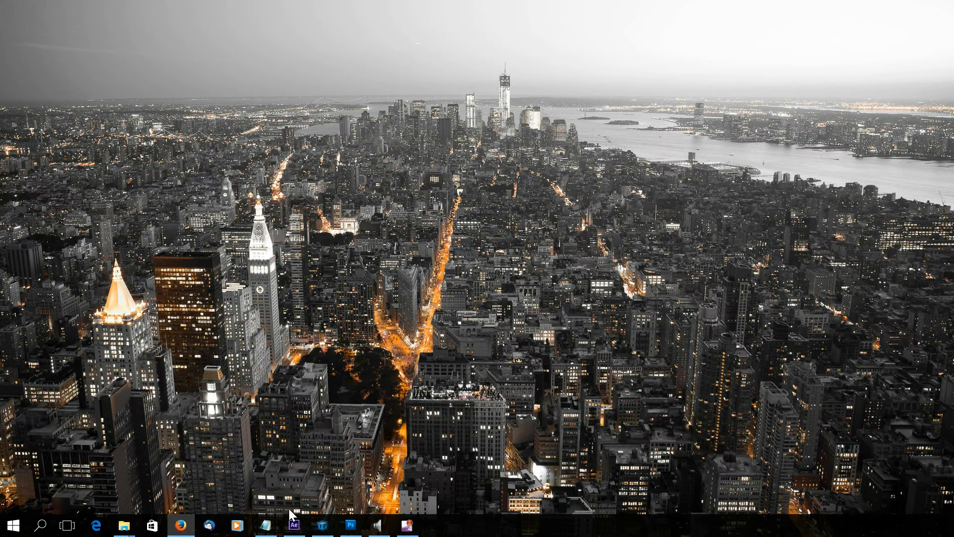
- Switch to After Effects and create a 200 by 200 px, 24 fps, five-second composition named HealthOrb
click(298, 524)
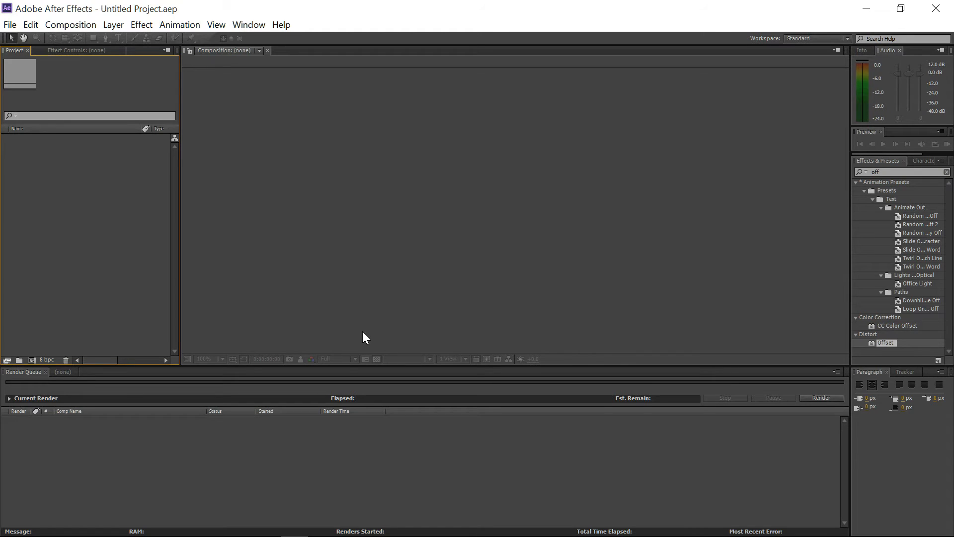
click(12, 26)
click(348, 4)
click(80, 24)
click(83, 42)
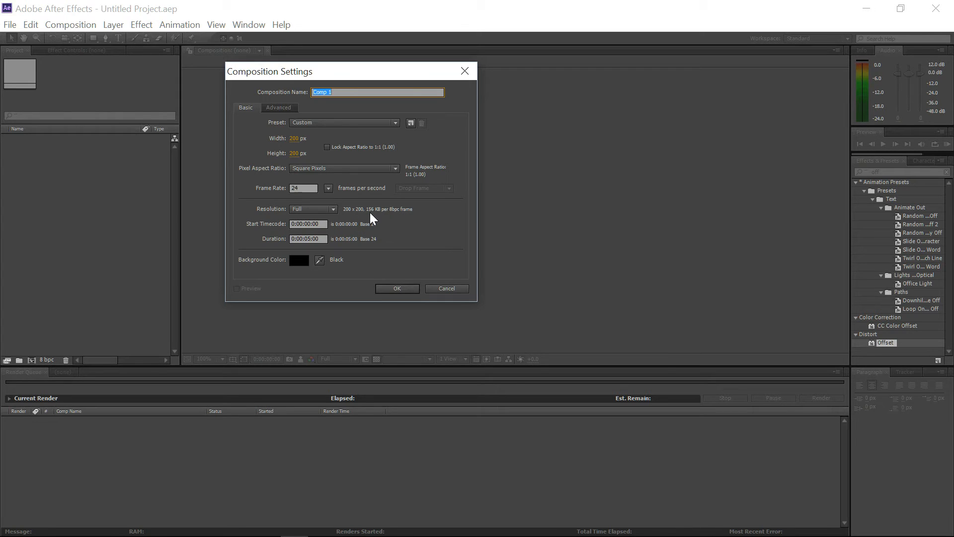
text(Health)
text(G)
text(rb)
key(Return)
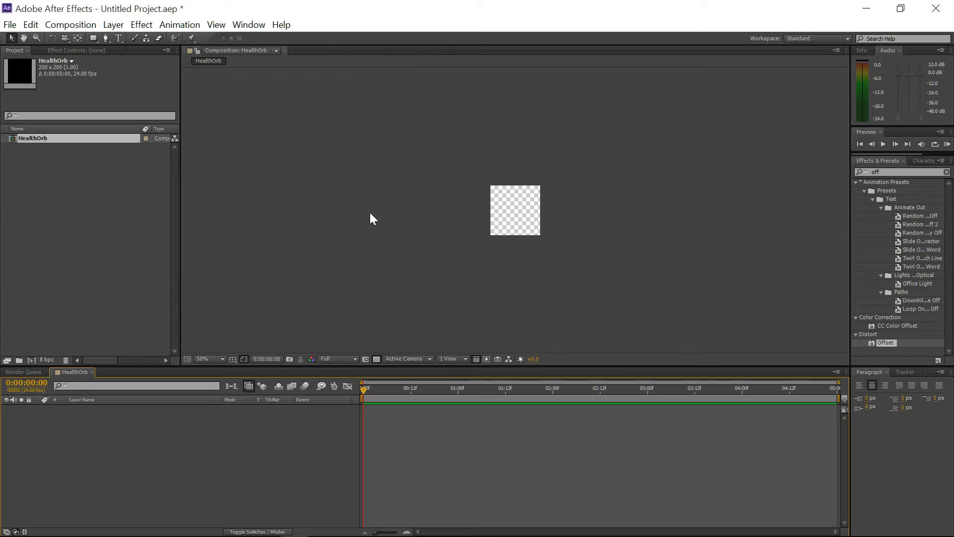
key(slash)
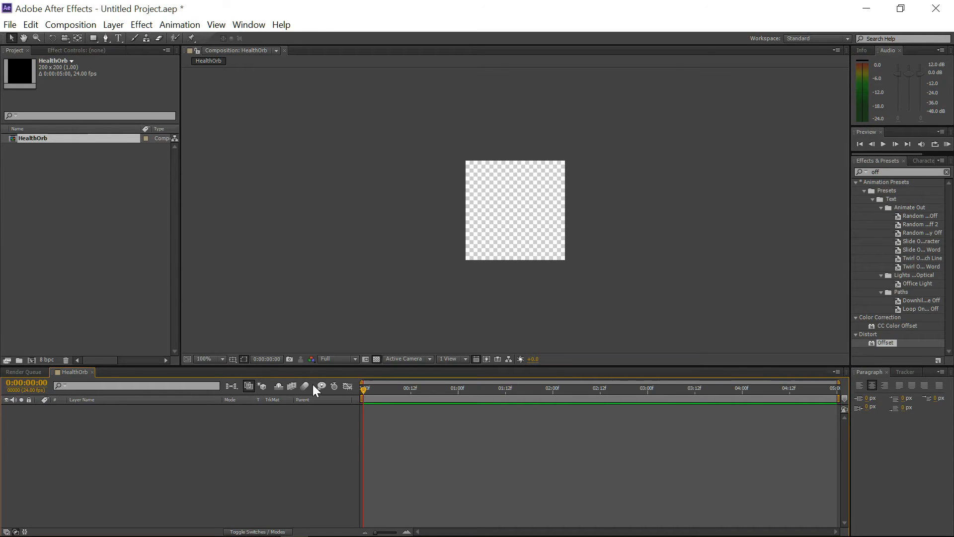
click(112, 26)
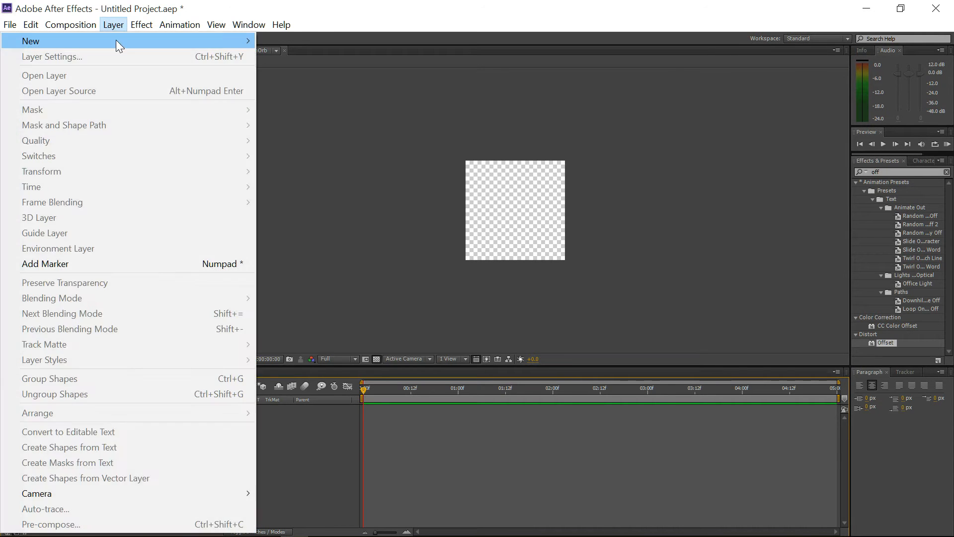
mouse_move(115, 40)
click(325, 53)
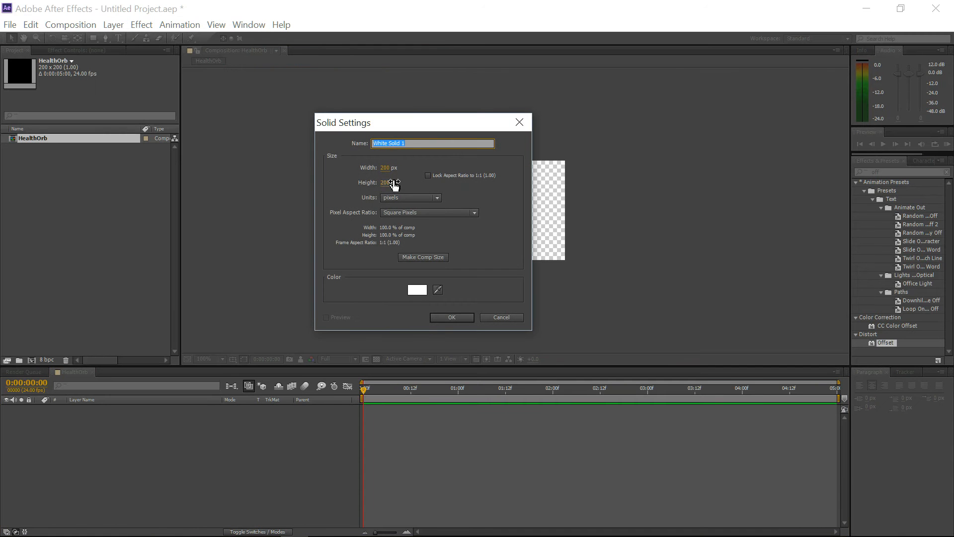
text(Clouds)
key(Return)
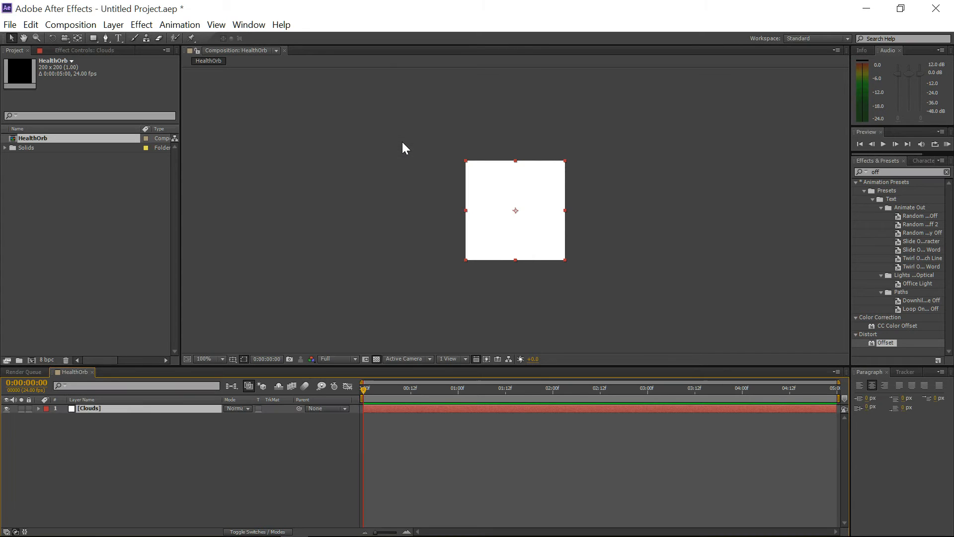
key(Delete)
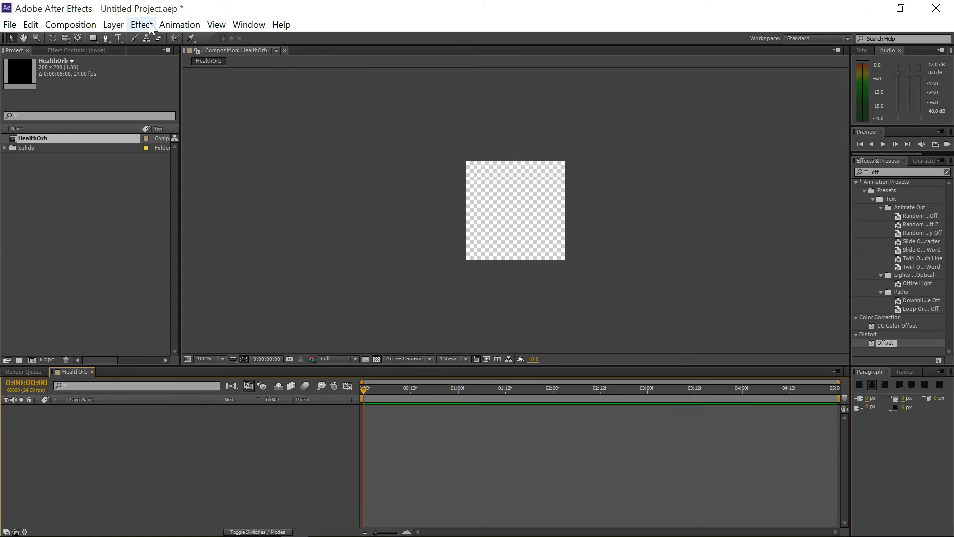
- Add a white solid layer named Clouds with a width and height of 600 px
click(30, 24)
mouse_move(78, 26)
mouse_move(112, 25)
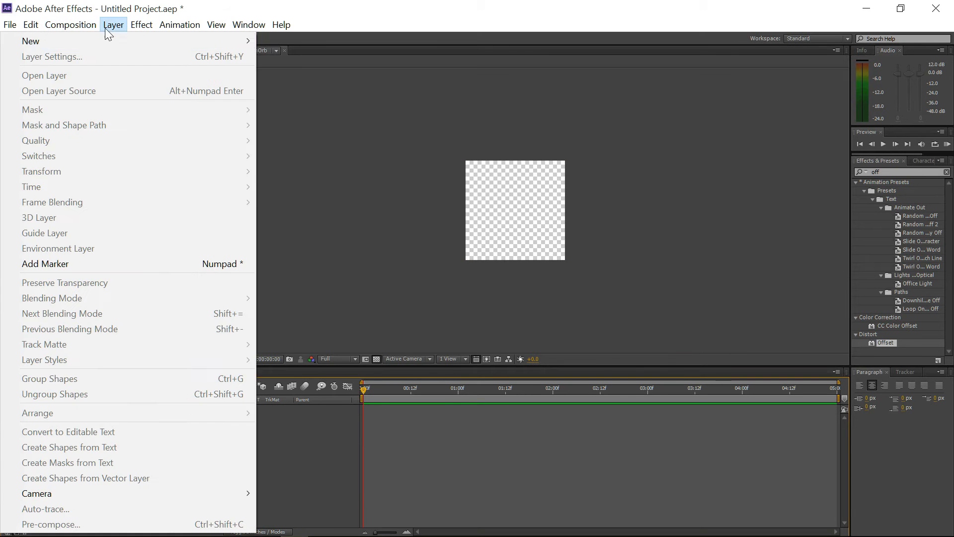
click(283, 56)
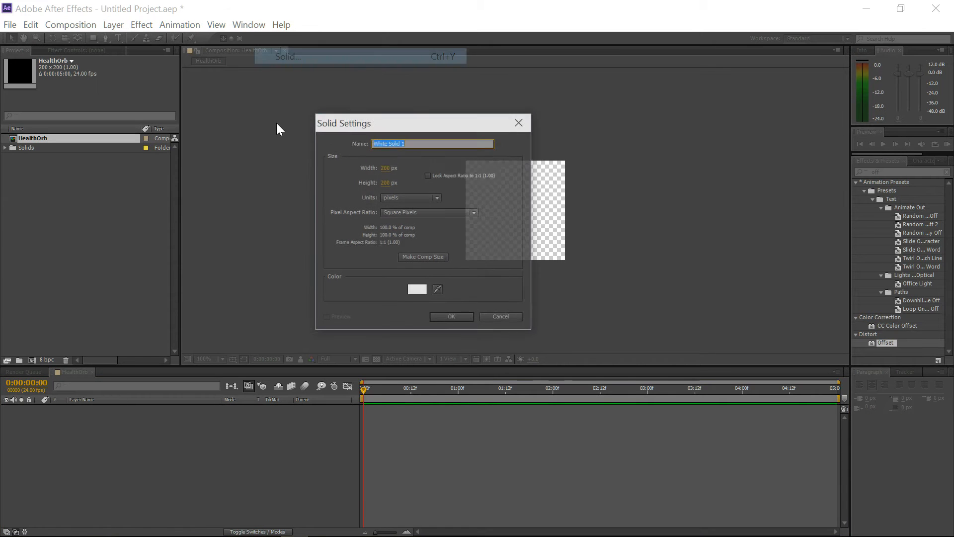
text(Clouds)
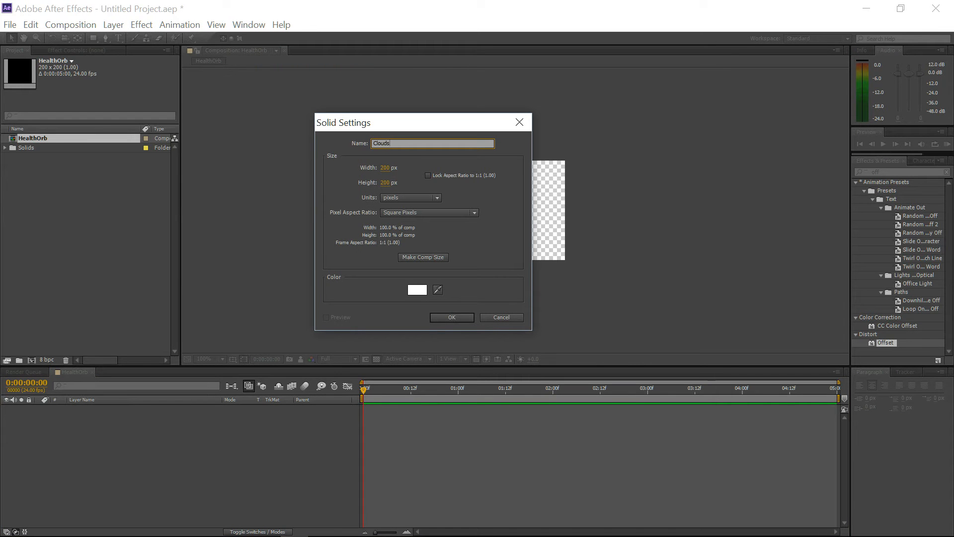
click(386, 168)
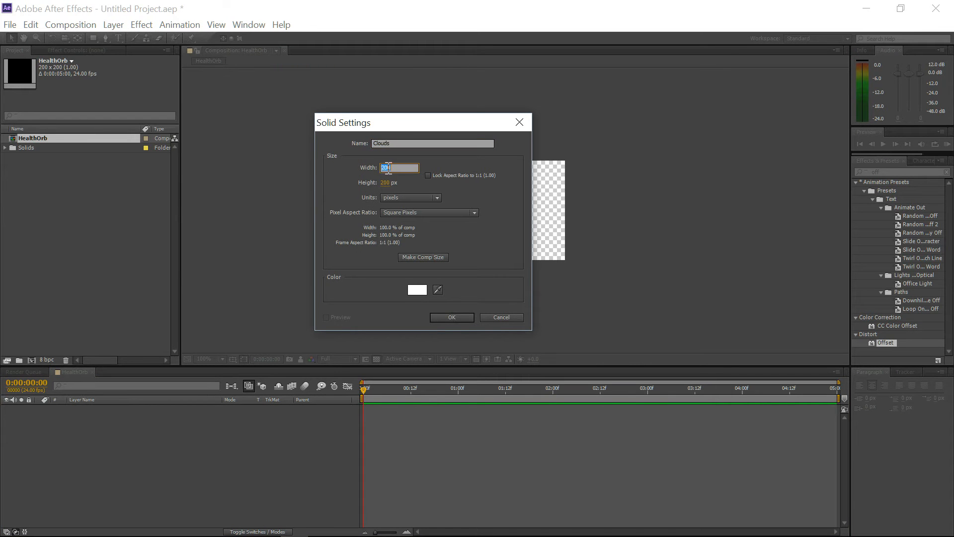
text(600)
key(Tab)
text(600)
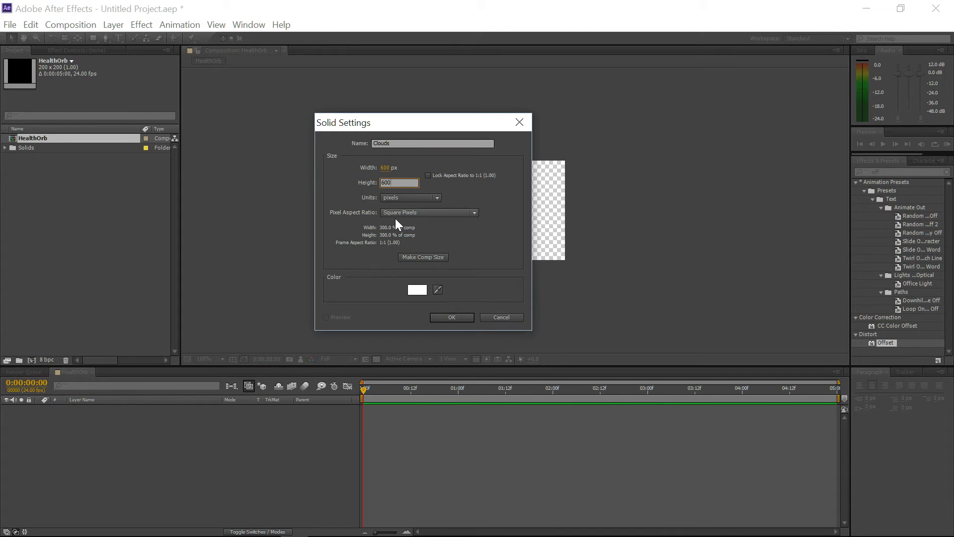
click(443, 320)
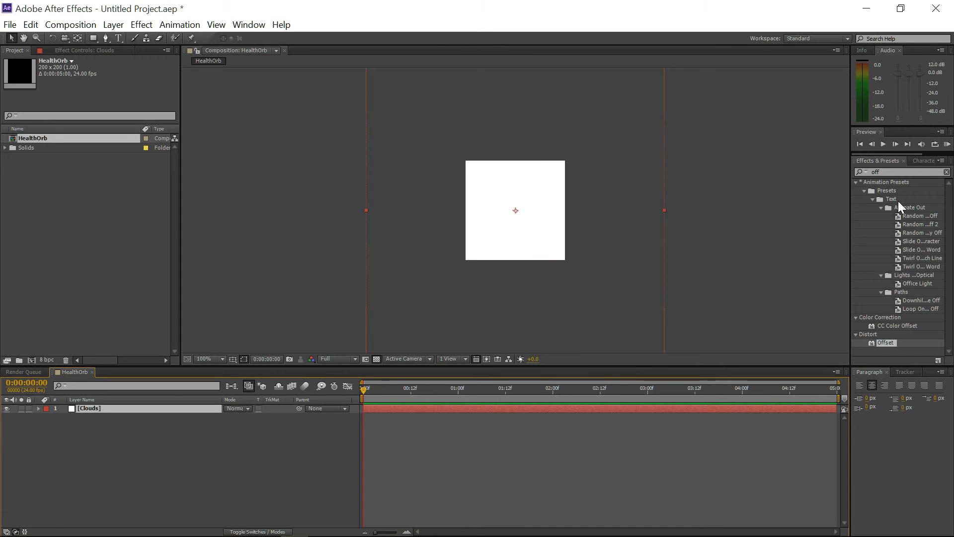
- Apply the CC Sphere effect to the Clouds layer and set its radius to 98
key(ctrl+5)
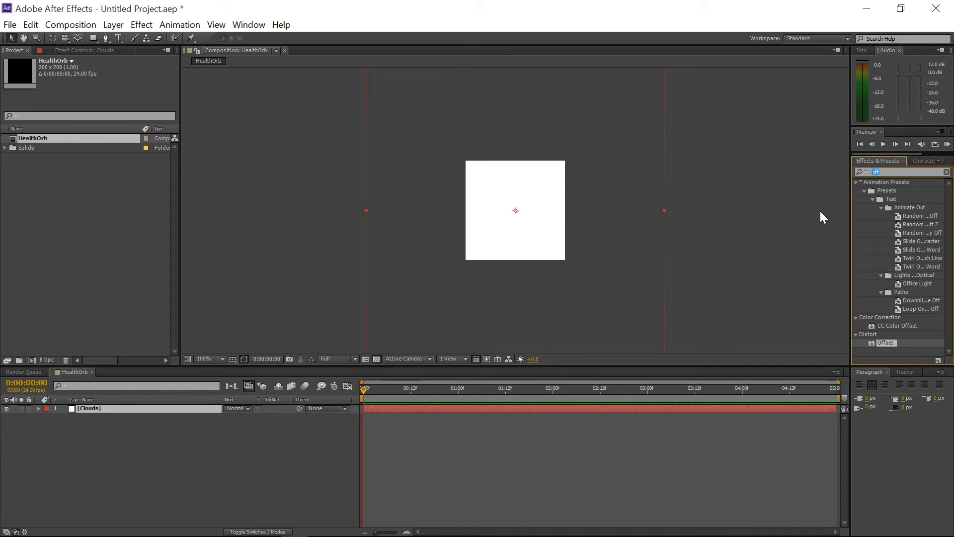
text(cc sphe)
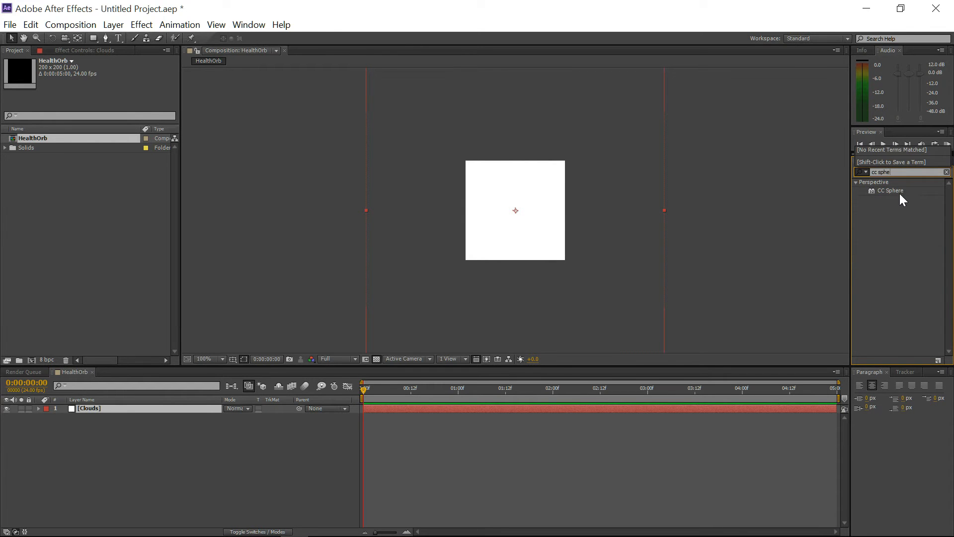
drag(900, 194, 528, 219)
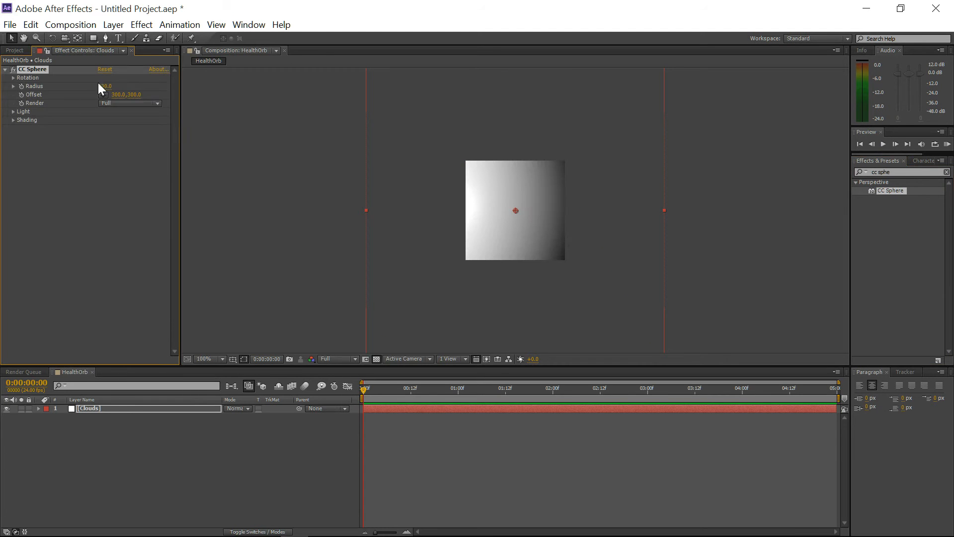
mouse_move(105, 86)
mouse_down()
mouse_move(54, 97)
mouse_move(63, 97)
mouse_up()
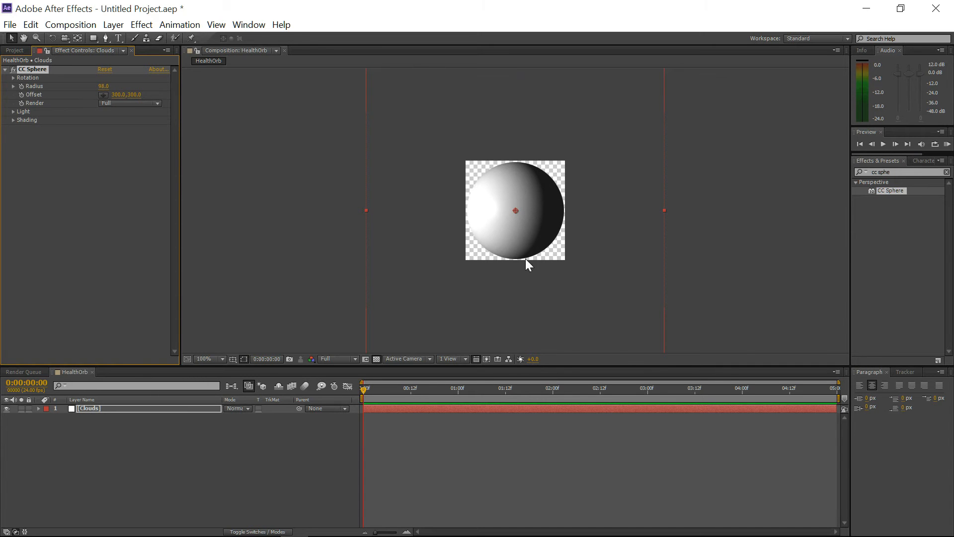
- Set the CC Sphere shading to Ambient 100, Diffuse 0 and Specular 0
click(12, 119)
click(103, 128)
text(100)
key(Tab)
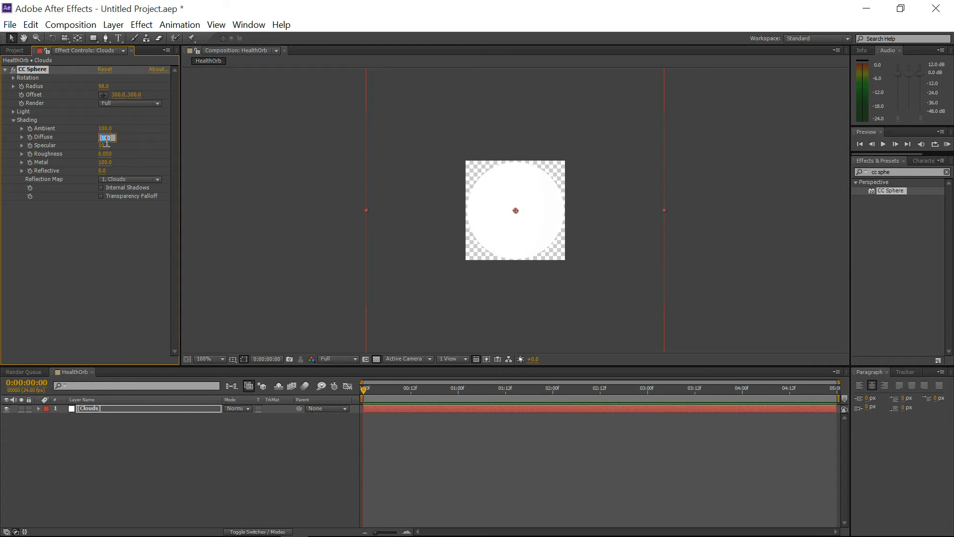
click(102, 148)
text(0)
key(Return)
- Pre-compose the Clouds layer as Clouds, leaving all attributes in HealthOrb, and open the nested composition
click(112, 25)
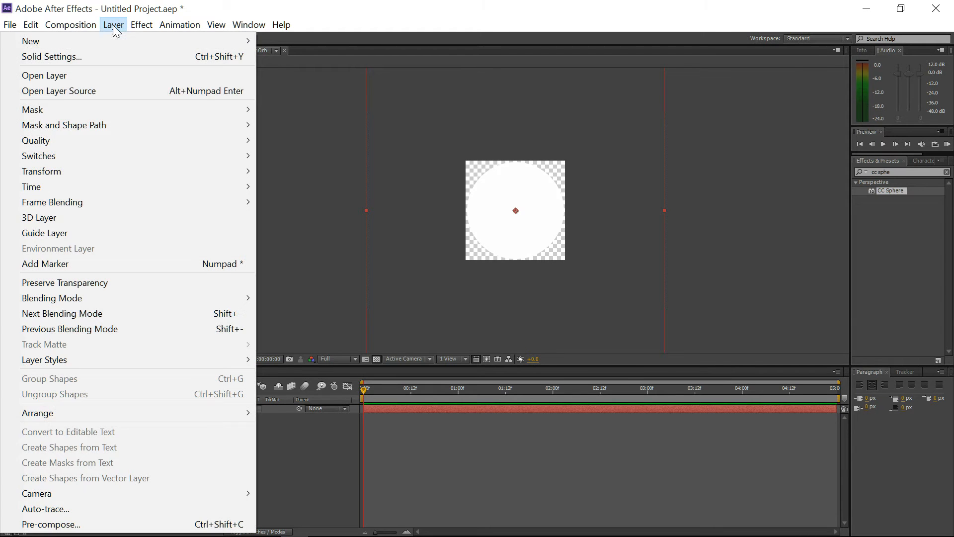
click(116, 519)
click(270, 182)
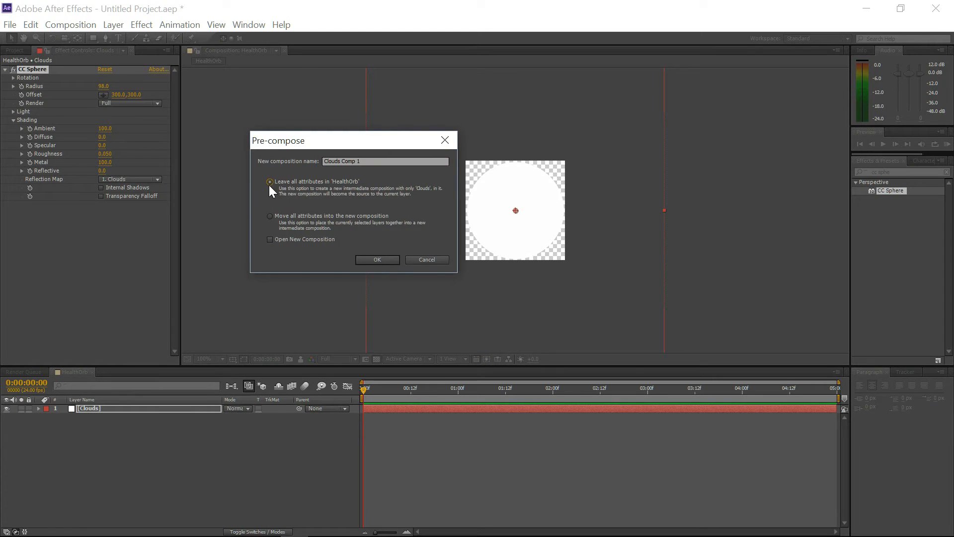
drag(364, 161, 340, 166)
key(BackSpace)
click(383, 261)
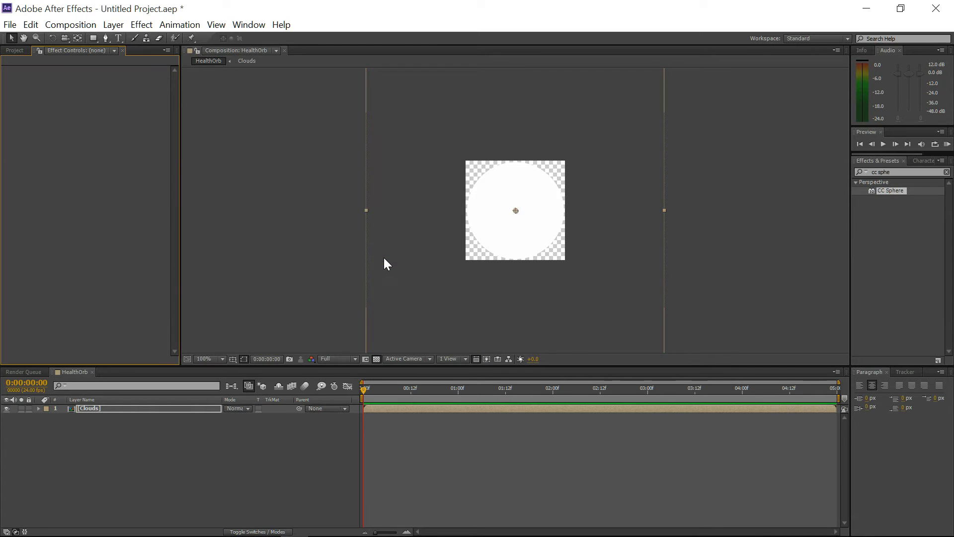
double_click(91, 408)
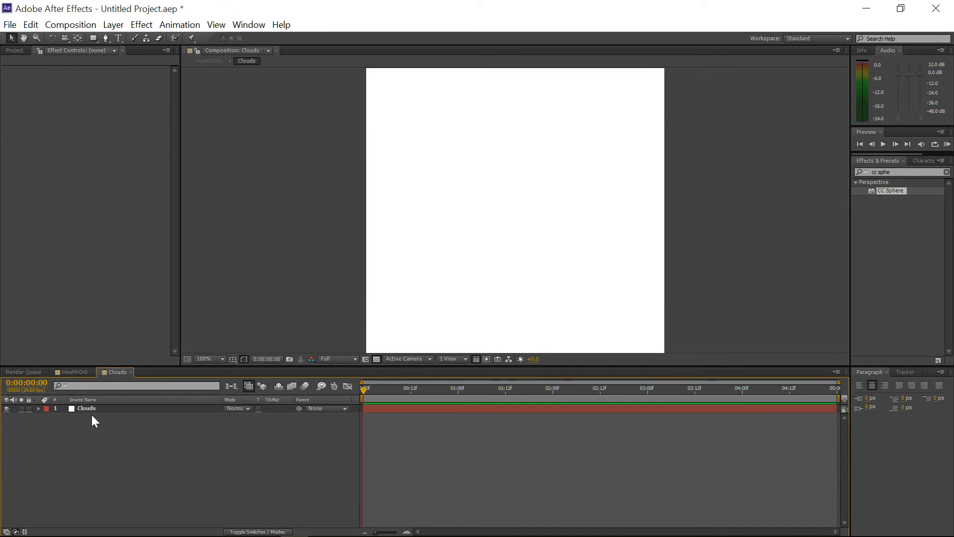
- Rename the Clouds solid layer as BaseClouds
click(86, 409)
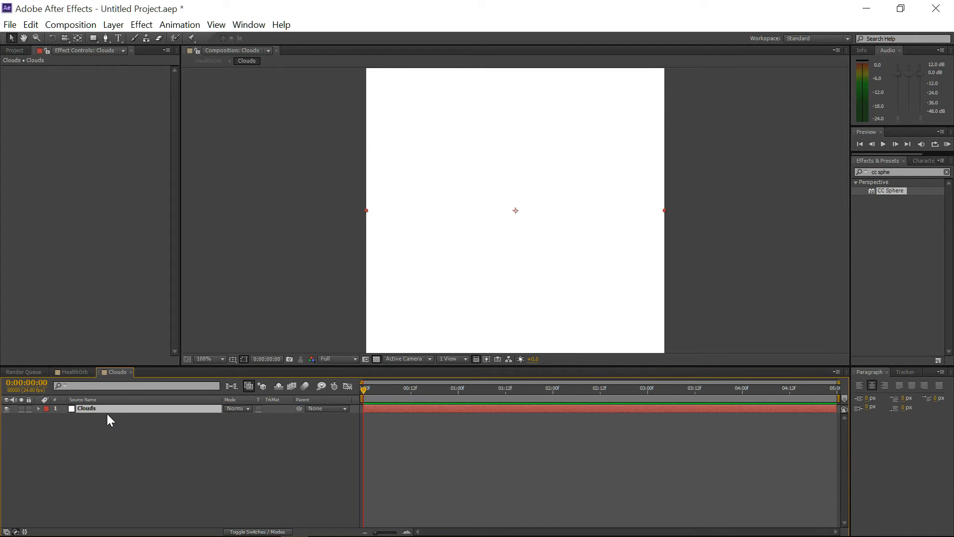
key(Return)
text(Base)
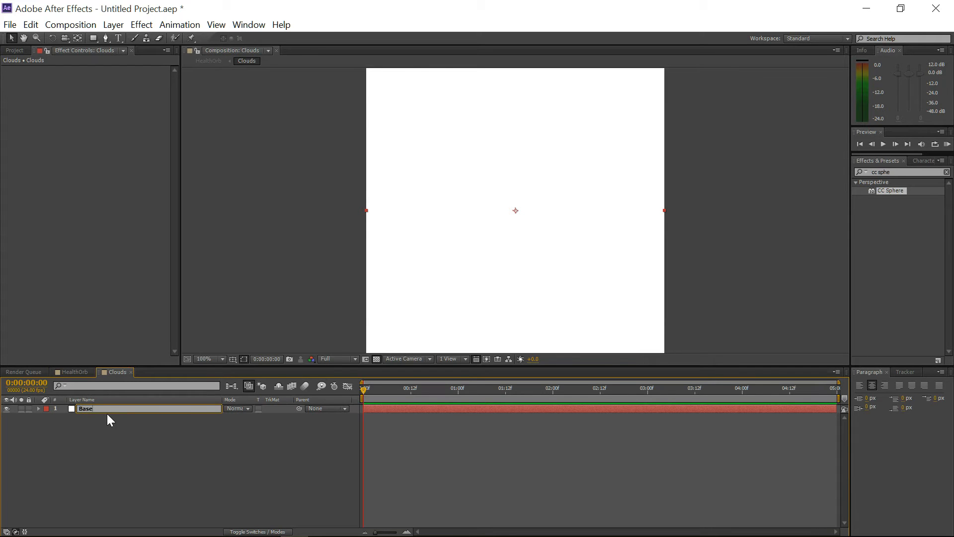
text(Clouds)
key(Return)
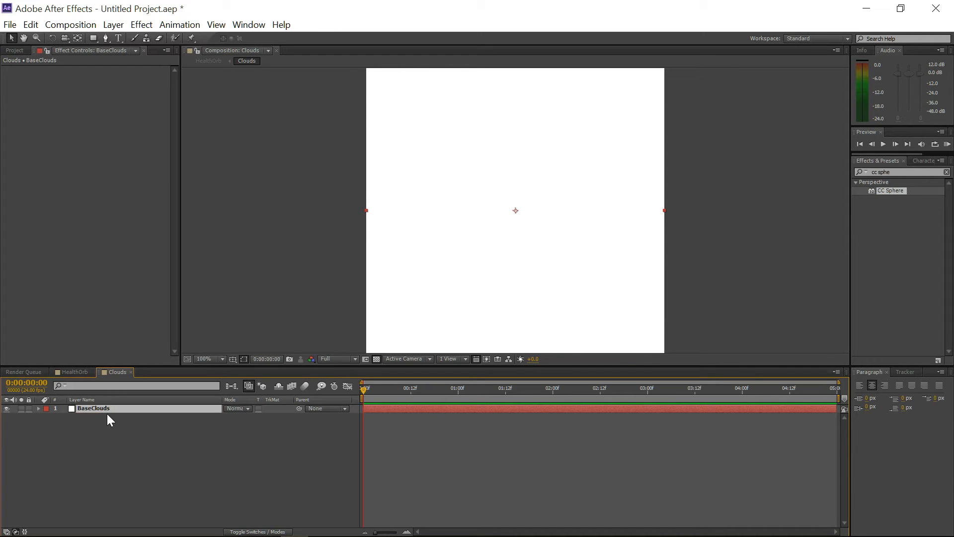
- Pre-compose the BaseClouds layer under the name BaseClouds and open the new nested composition
click(130, 26)
mouse_move(113, 25)
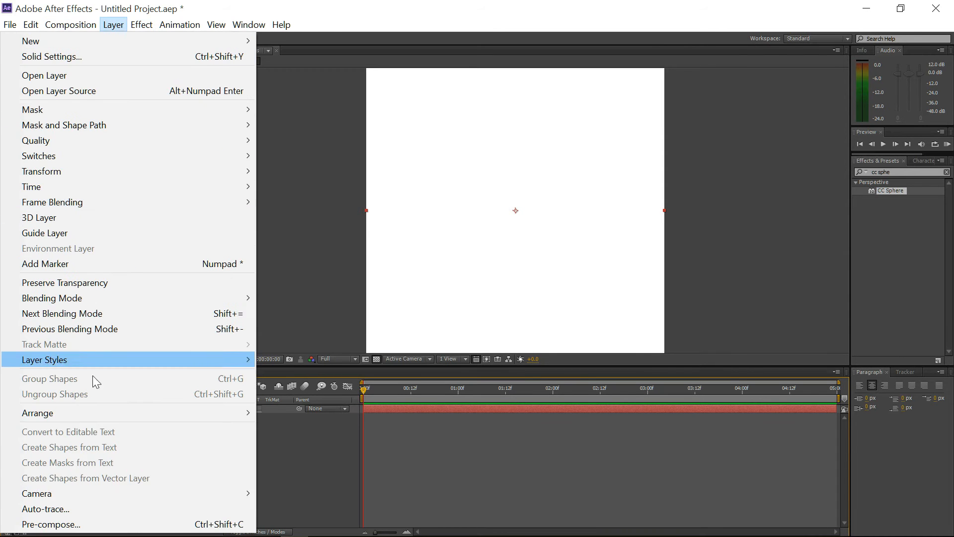
click(92, 524)
drag(387, 164, 353, 164)
key(BackSpace)
click(377, 262)
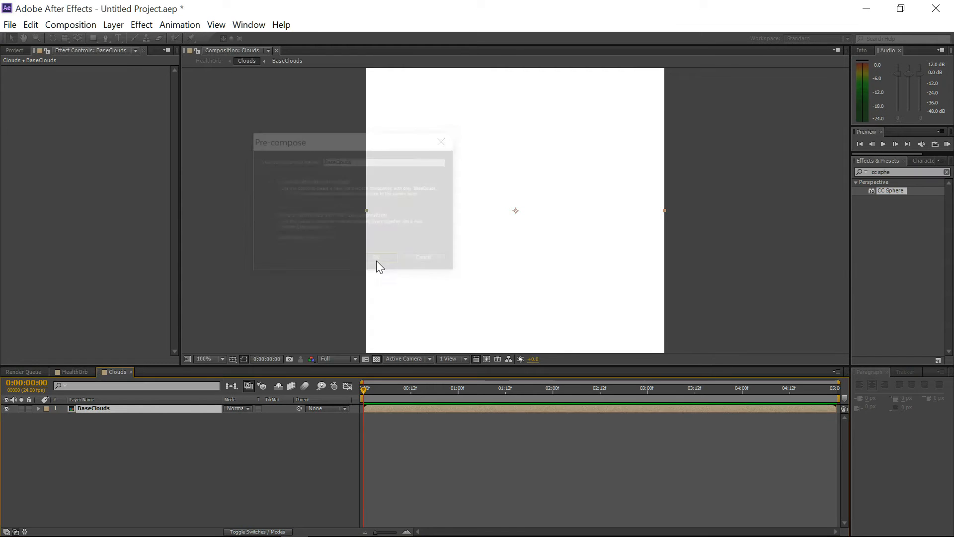
double_click(125, 406)
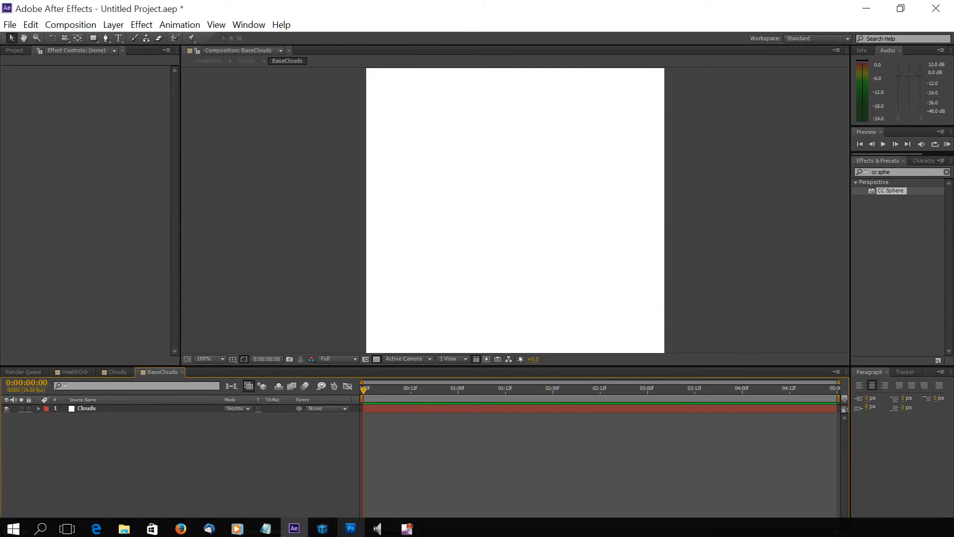
- Rename the Clouds layer inside the BaseClouds composition as Background
click(90, 407)
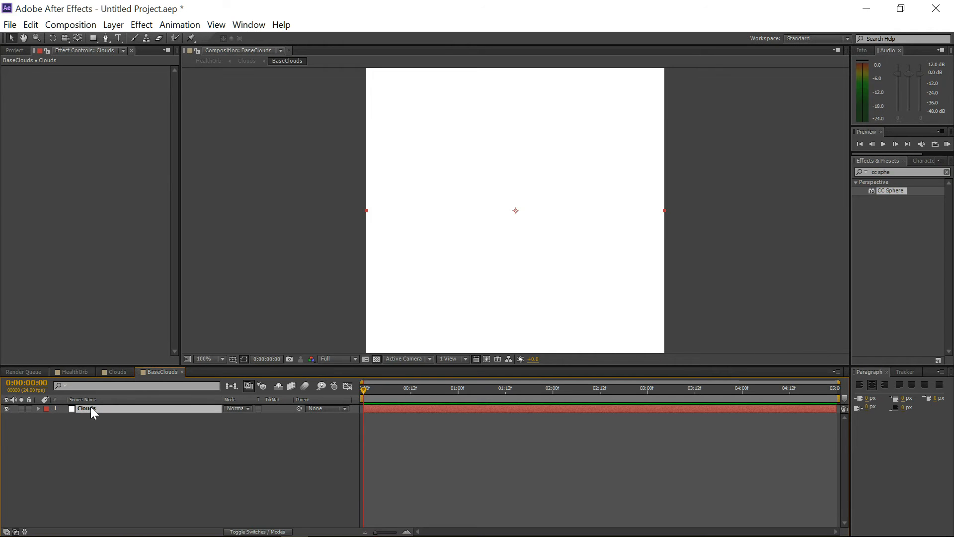
key(Return)
text(Background)
key(Return)
- Find the Fractal Noise effect and apply it to the Background layer
click(919, 173)
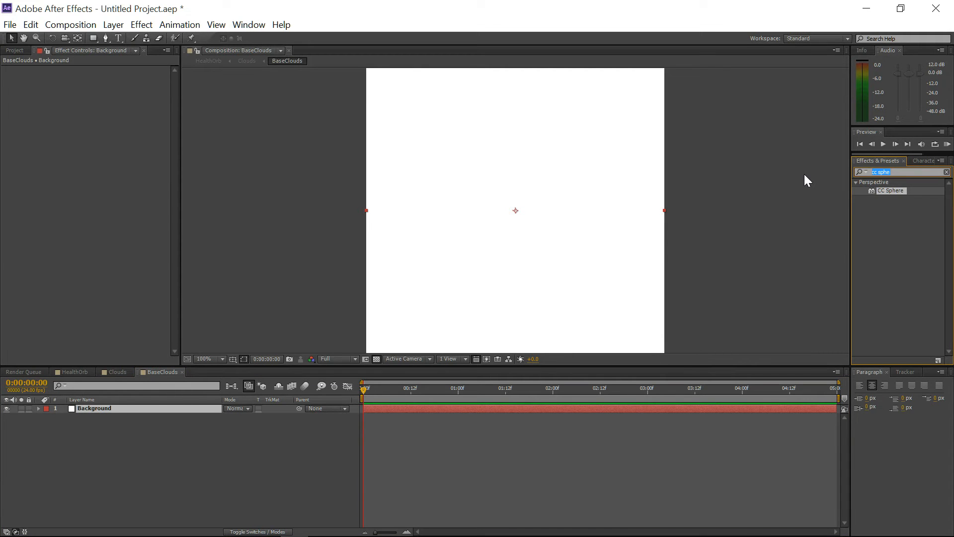
text(frac)
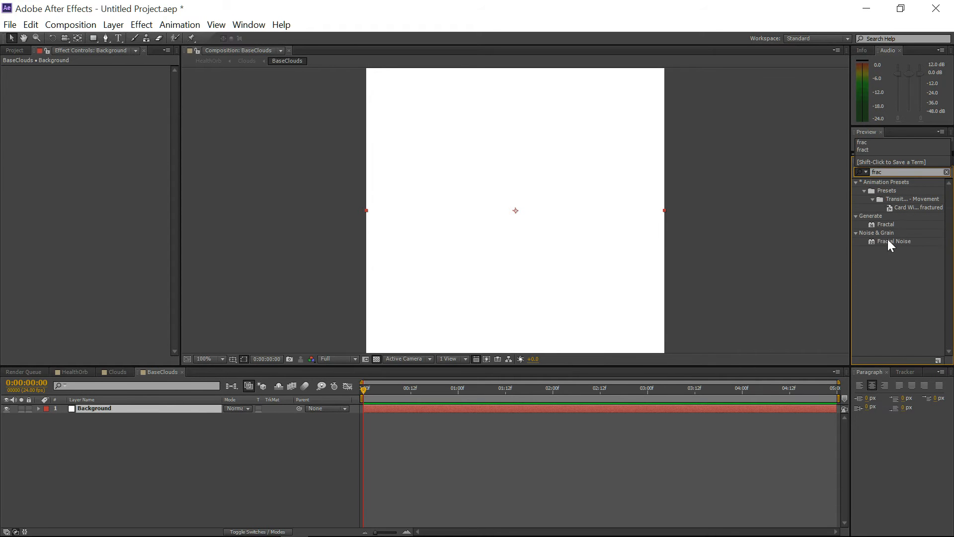
drag(889, 240, 567, 276)
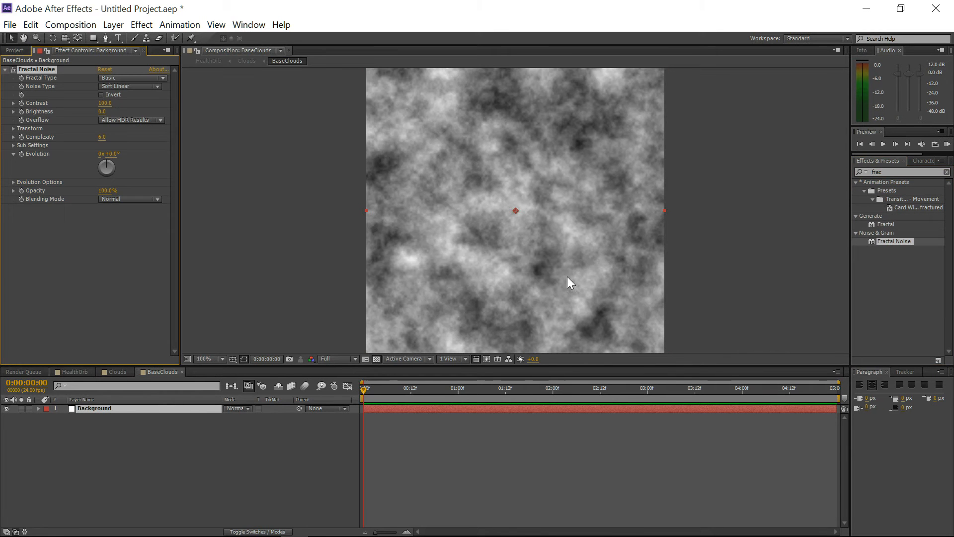
- Set the Fractal Noise type to Dynamic Progressive, with contrast 48 and brightness 9
click(135, 77)
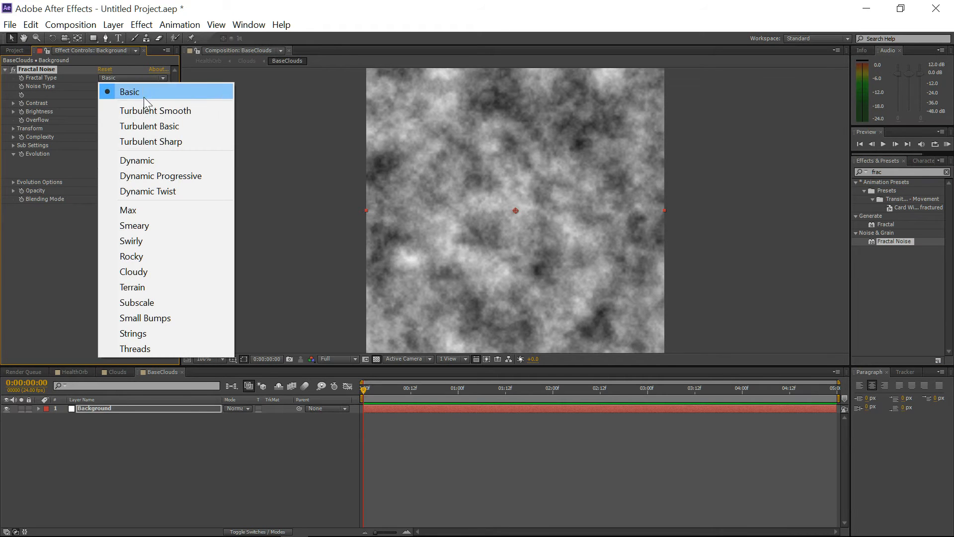
click(173, 176)
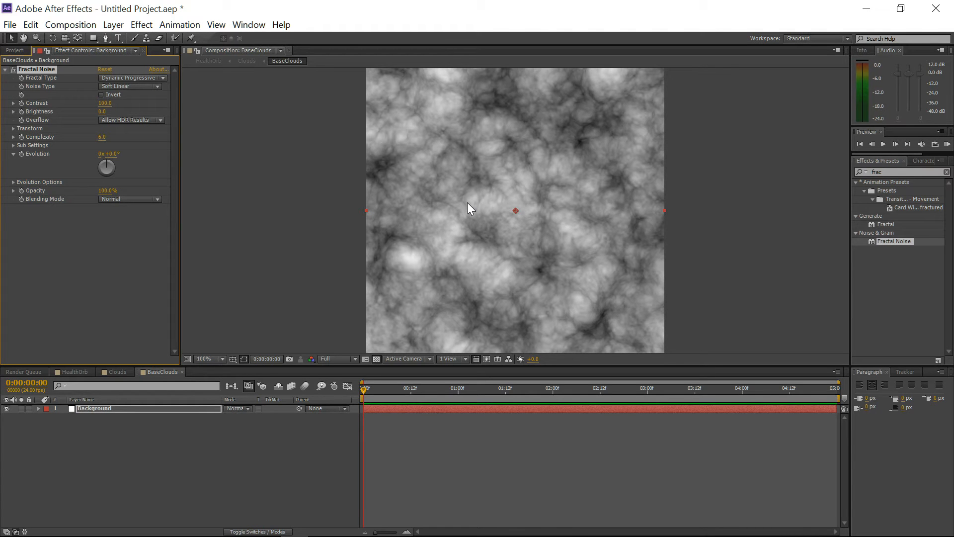
drag(104, 103, 87, 110)
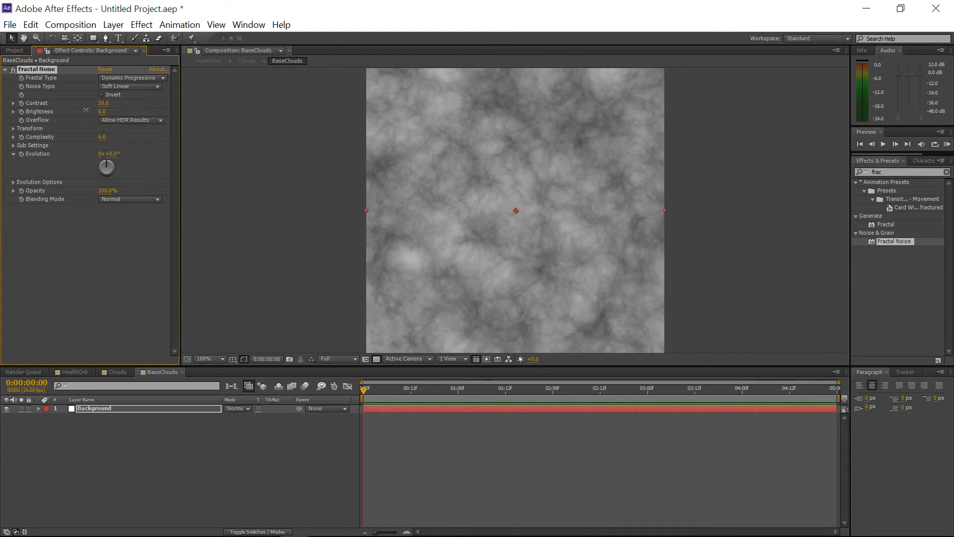
mouse_move(103, 114)
mouse_down()
mouse_move(94, 112)
mouse_move(113, 118)
mouse_up()
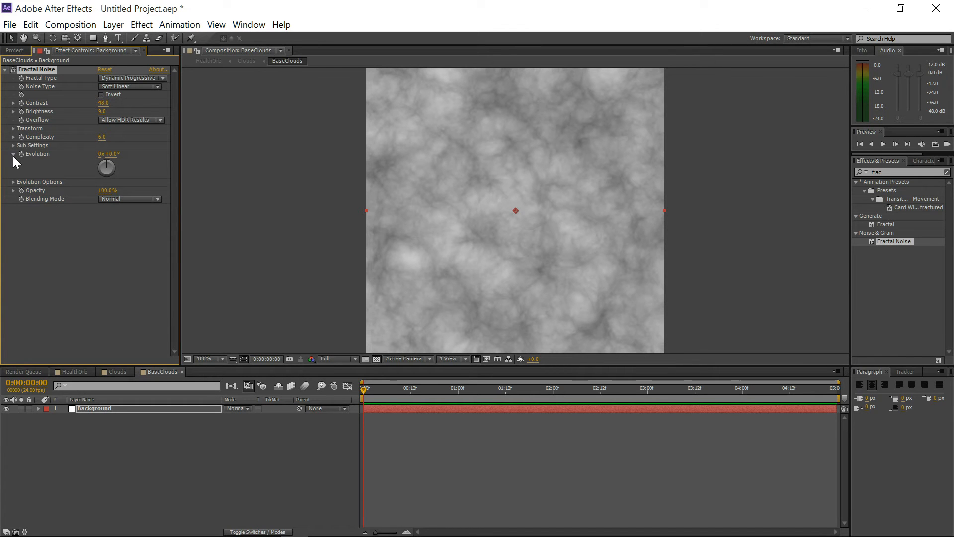
- Enable Cycle Evolution for the Fractal Noise and expand the effect's evolution options in the layer's timeline properties
click(13, 181)
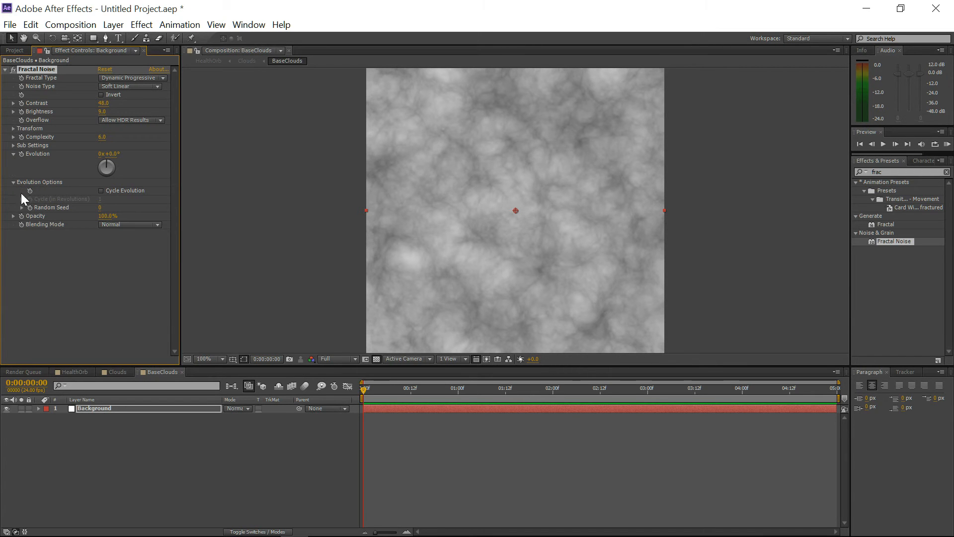
click(101, 191)
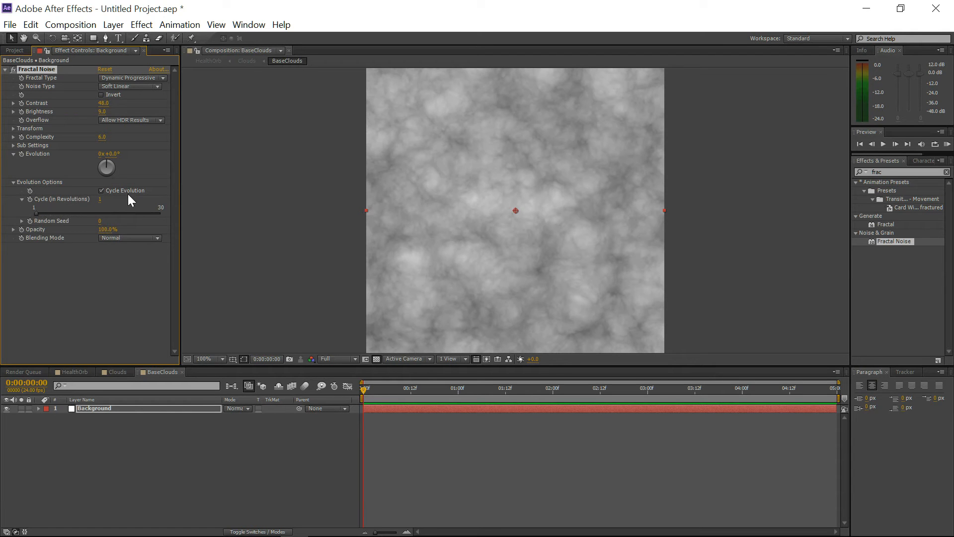
click(38, 408)
click(46, 416)
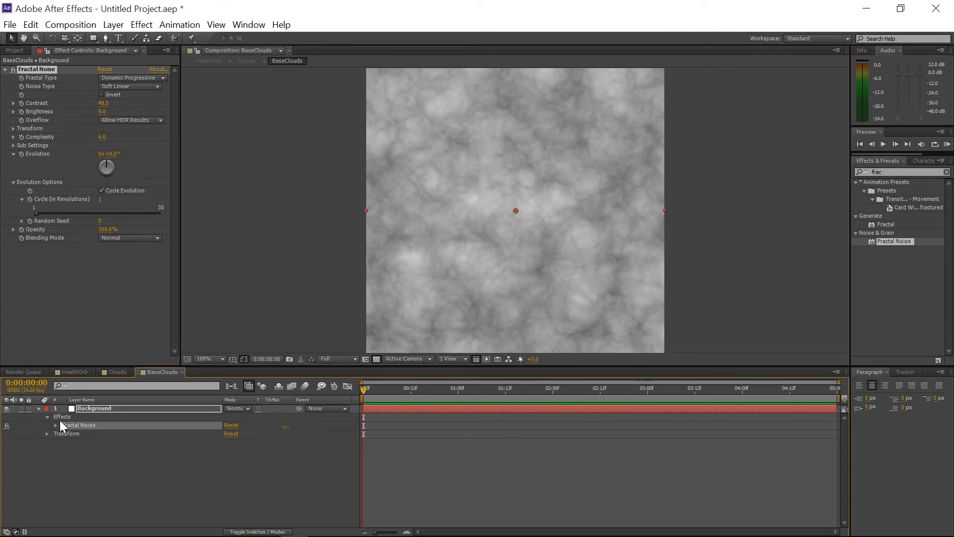
click(55, 425)
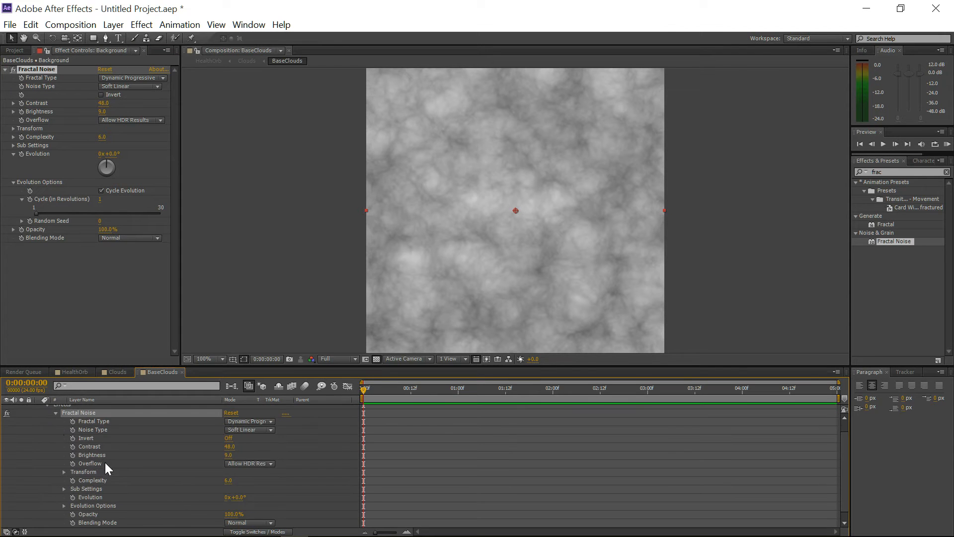
click(65, 506)
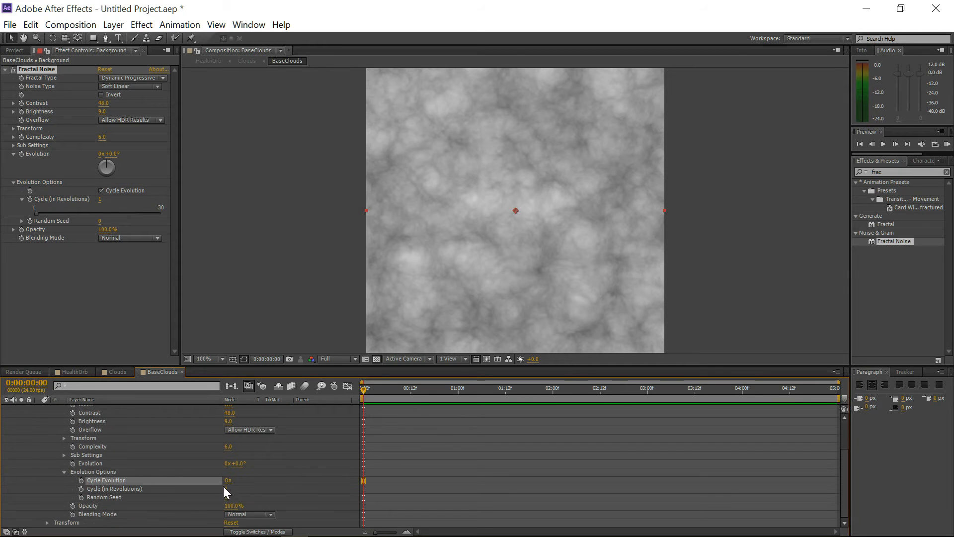
- Keyframe Evolution at the first frame and at 1 revolution on frame 0:00:04:23, moving the second keyframe just past the last frame
click(73, 464)
drag(359, 390, 833, 401)
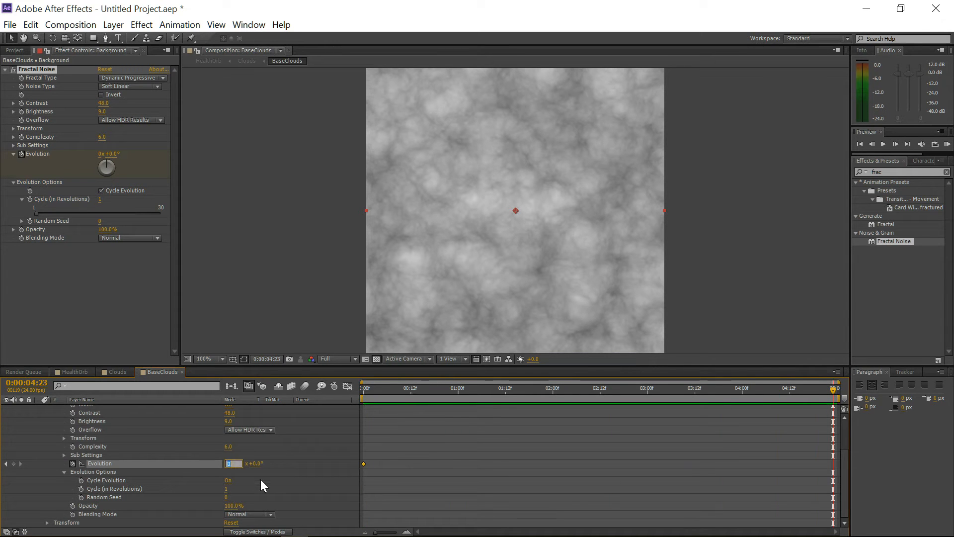
text(1)
key(Return)
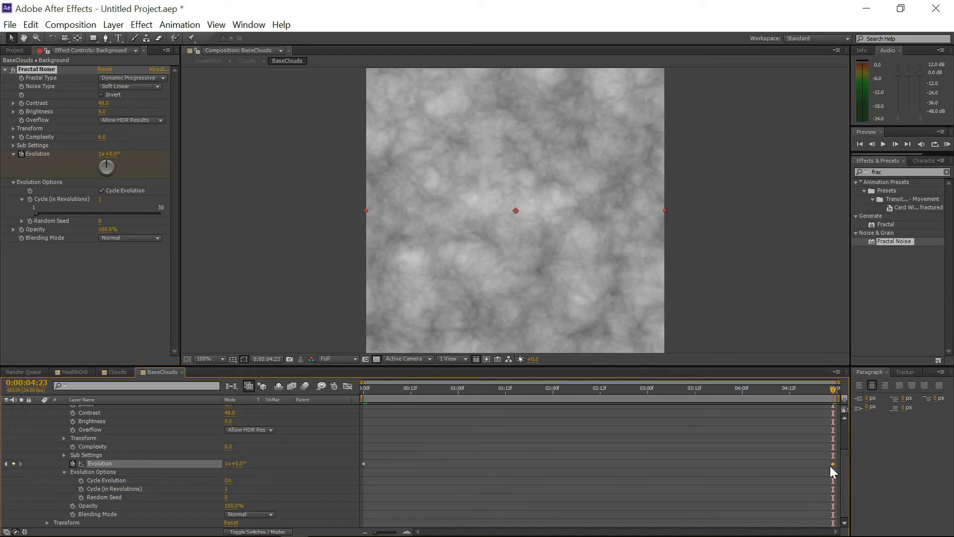
mouse_move(831, 464)
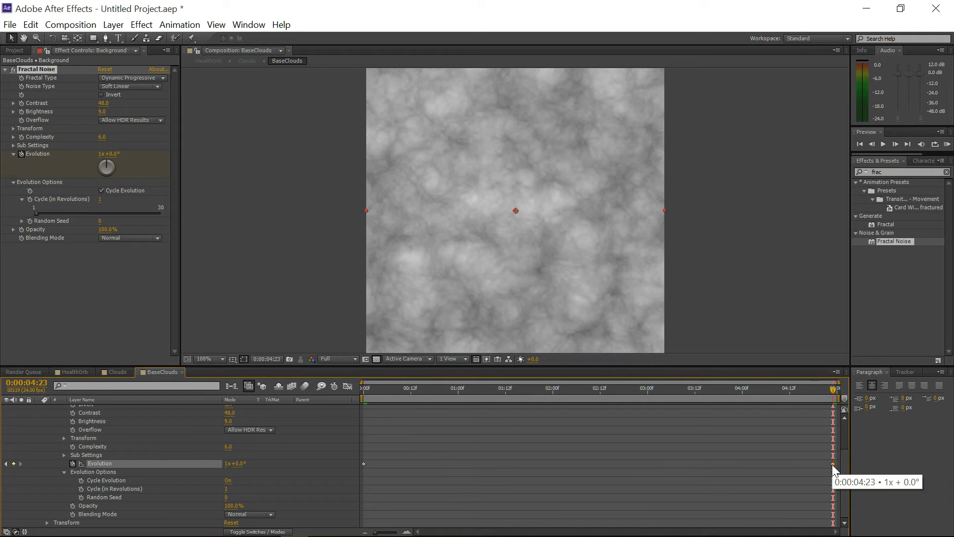
drag(831, 464, 835, 464)
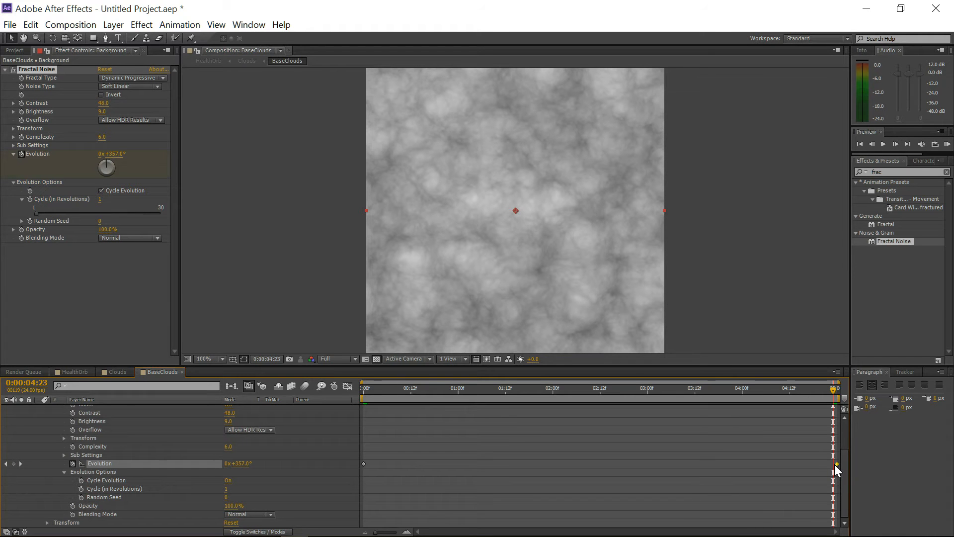
- Return to the first frame and preview the cloud animation for smooth looping
drag(833, 389, 252, 383)
key(space)
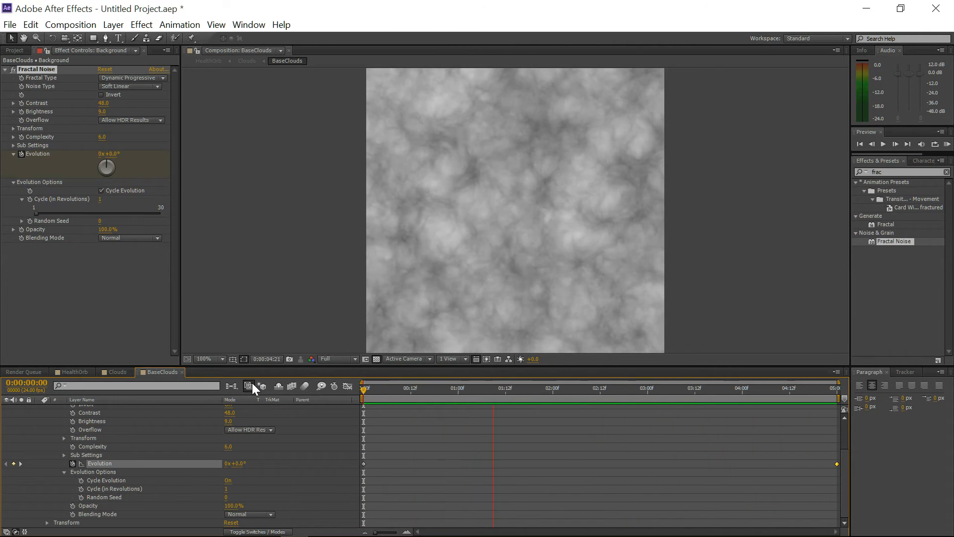
key(space)
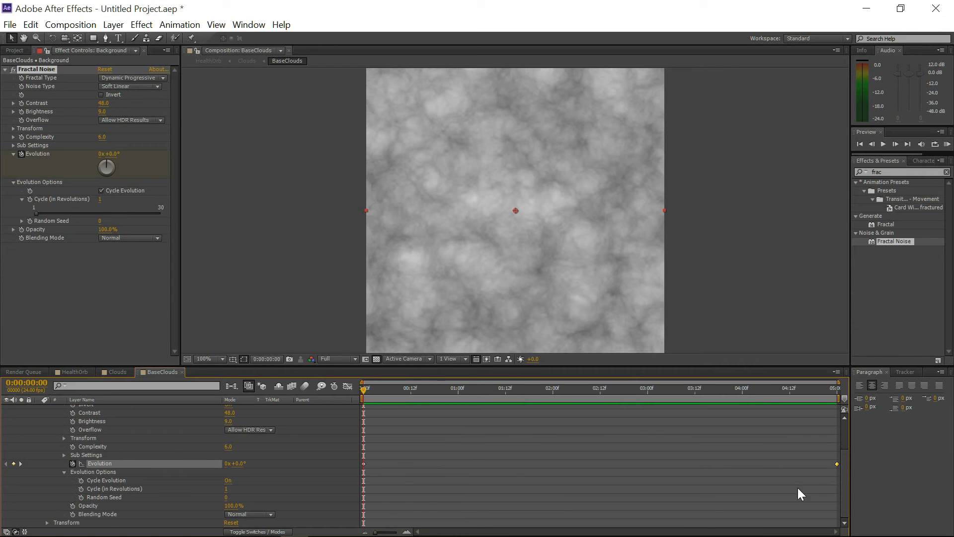
- Change the ending Evolution keyframe to 2 revolutions at 0:00:04:23, keeping it positioned just past the last frame
drag(836, 463, 832, 463)
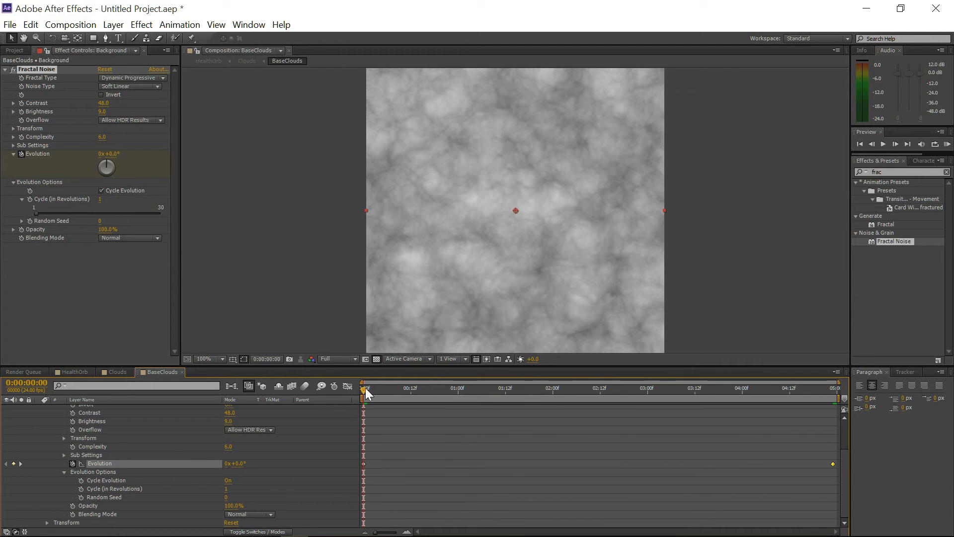
drag(367, 392, 794, 430)
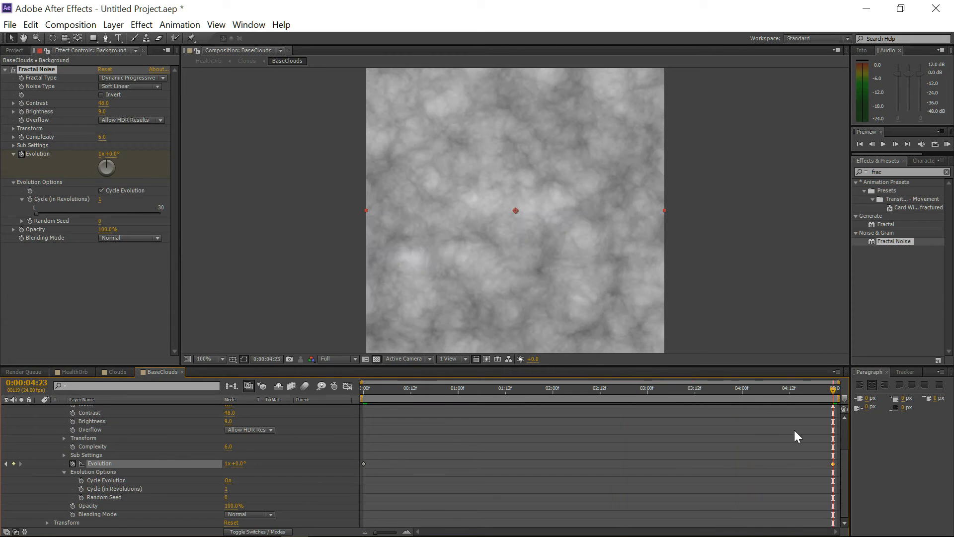
click(227, 463)
text(2)
key(Return)
drag(833, 464, 835, 464)
- Preview the two-revolution cloud animation from the first frame
drag(829, 388, 237, 392)
key(KP_0)
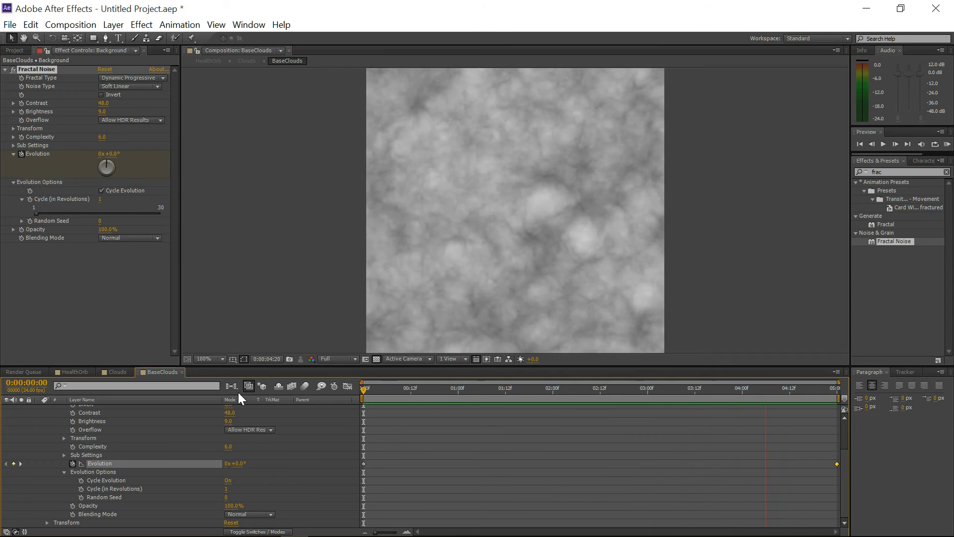
key(space)
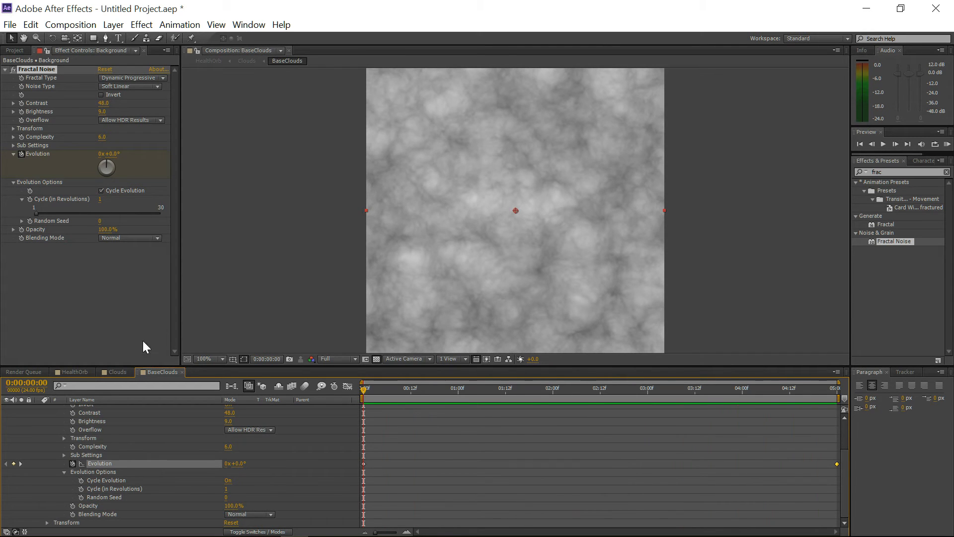
- Return to the Clouds composition and apply the Offset effect to the BaseClouds layer
click(121, 371)
click(858, 173)
text(offse)
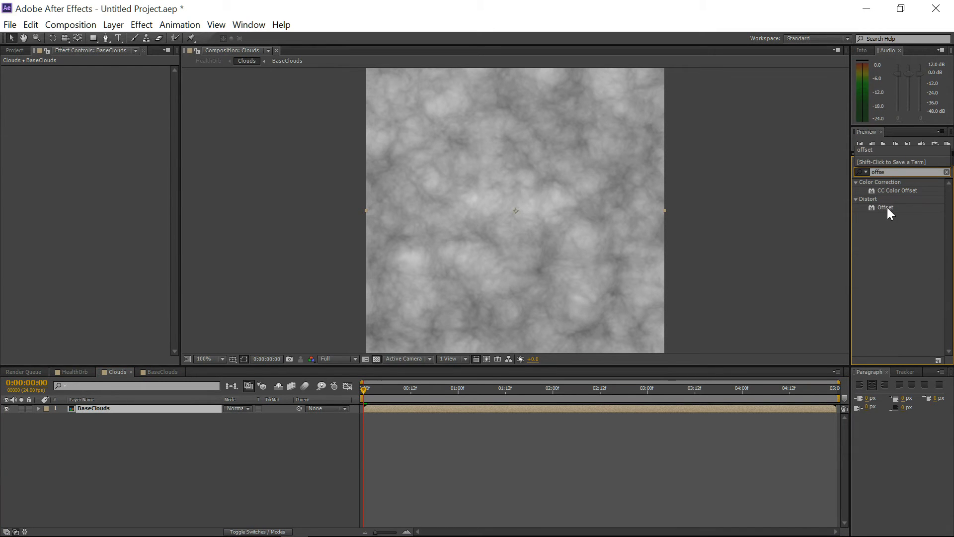
drag(885, 207, 501, 235)
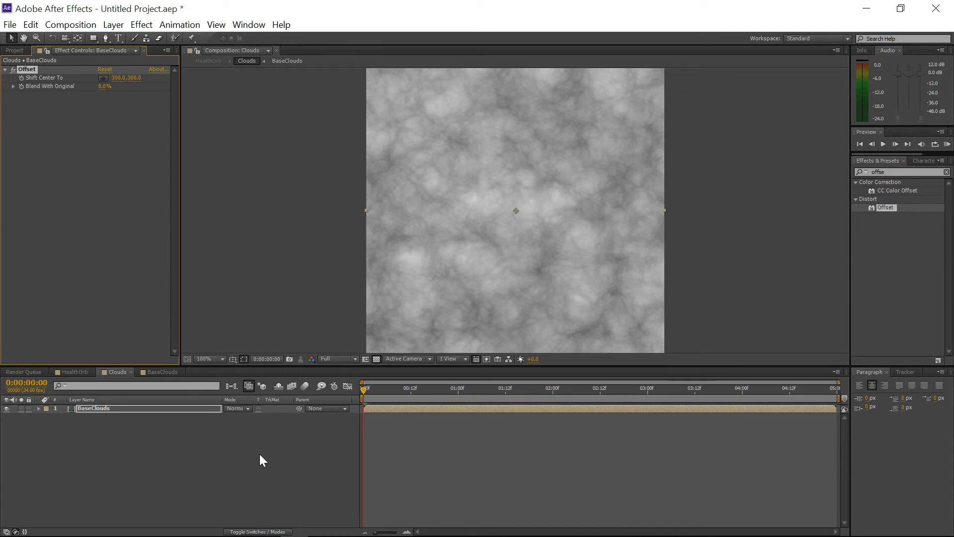
- Reveal the Offset effect's properties on BaseClouds and start animating Shift Center To with a keyframe at the first frame
click(38, 409)
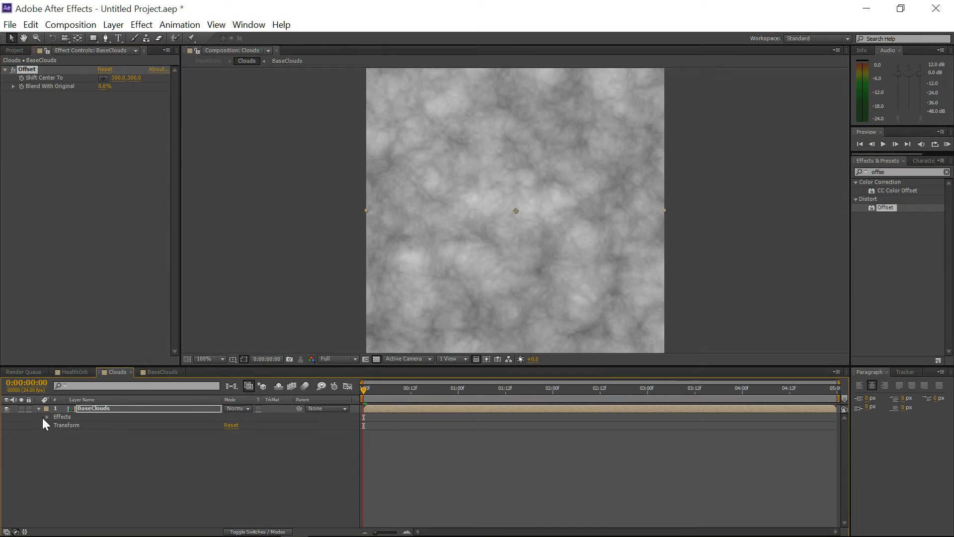
click(47, 425)
click(48, 425)
click(48, 416)
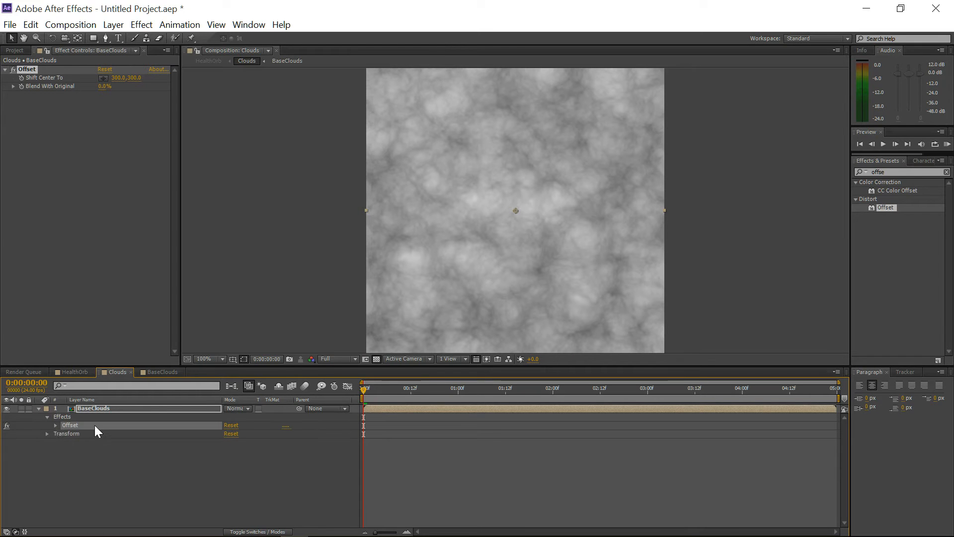
click(55, 425)
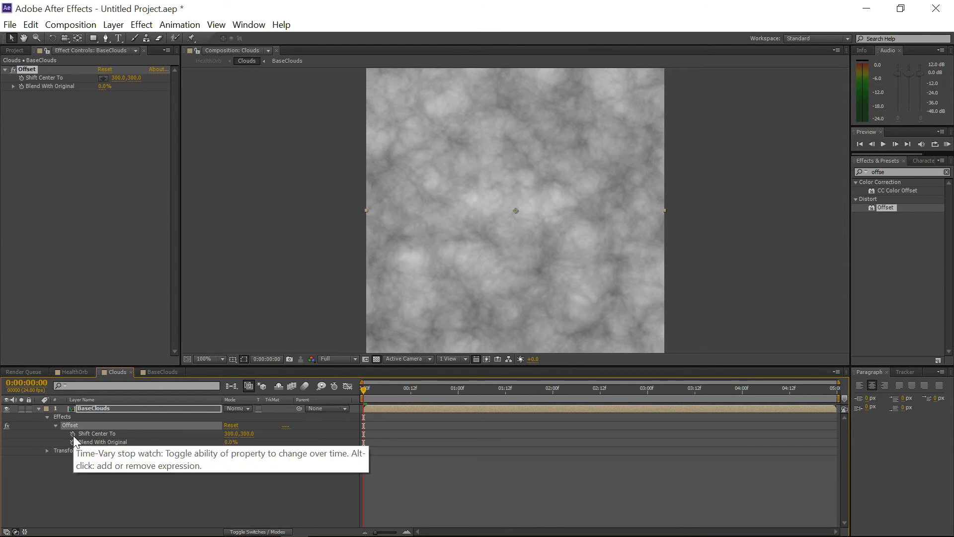
click(73, 434)
- Set Shift Center To to 900, 900 at 0:00:04:23 and move that ending keyframe just past the last frame
drag(359, 390, 845, 417)
click(232, 433)
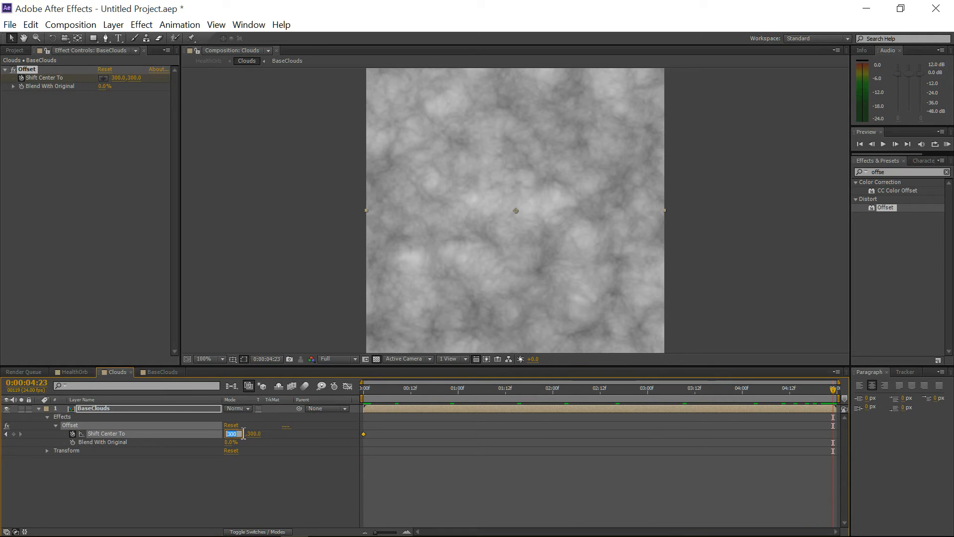
text(900)
click(256, 433)
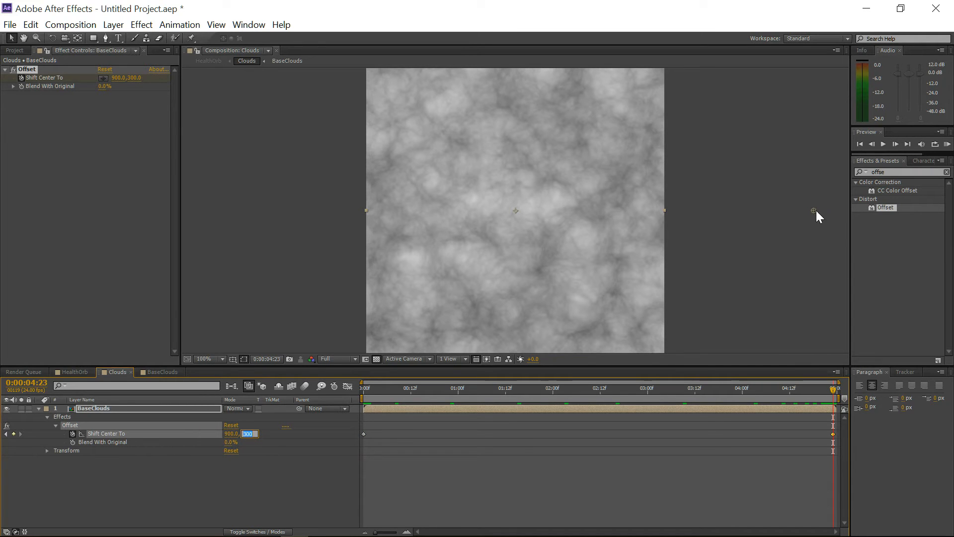
text(90)
key(Return)
click(833, 434)
key(Delete)
- Preview the scrolling clouds from the first frame in the Clouds composition and on the sphere in HealthOrb
drag(832, 386, 320, 358)
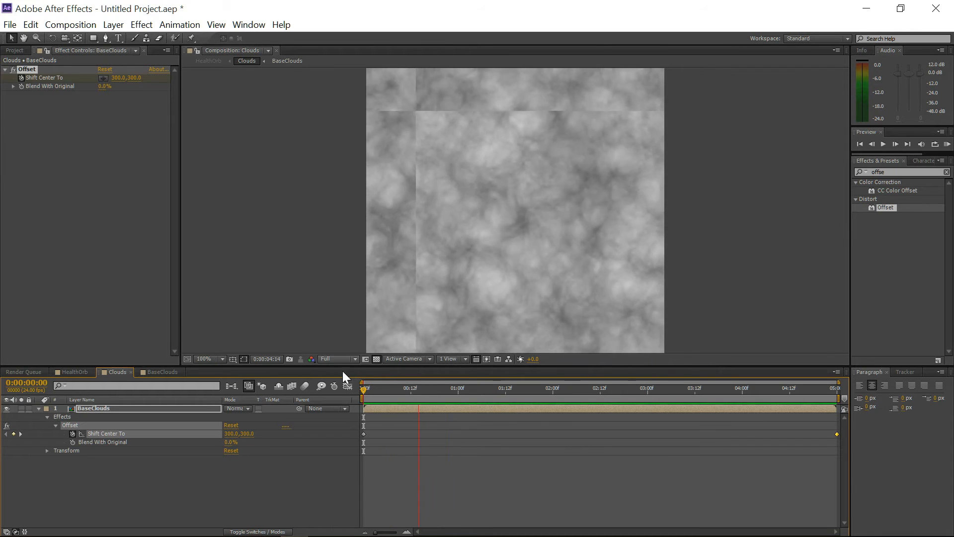
click(78, 370)
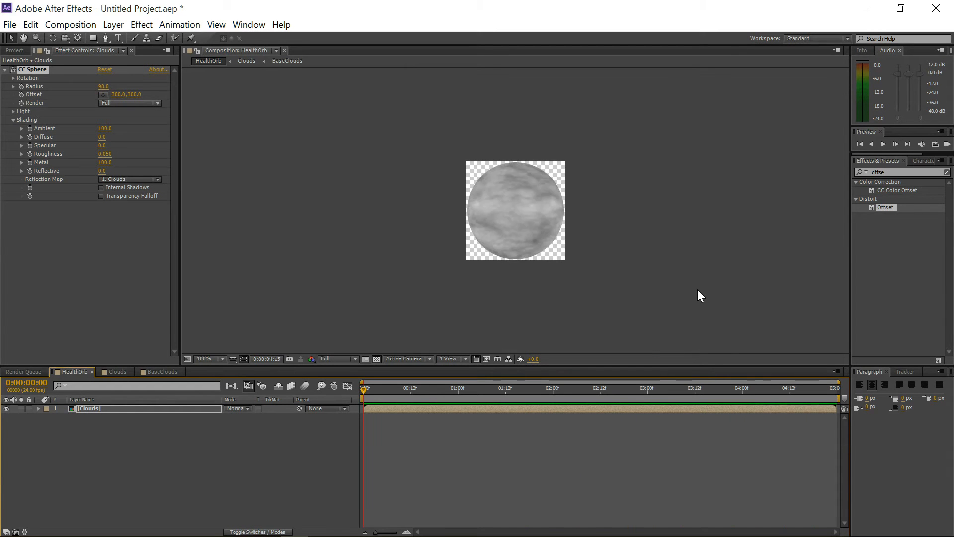
click(532, 261)
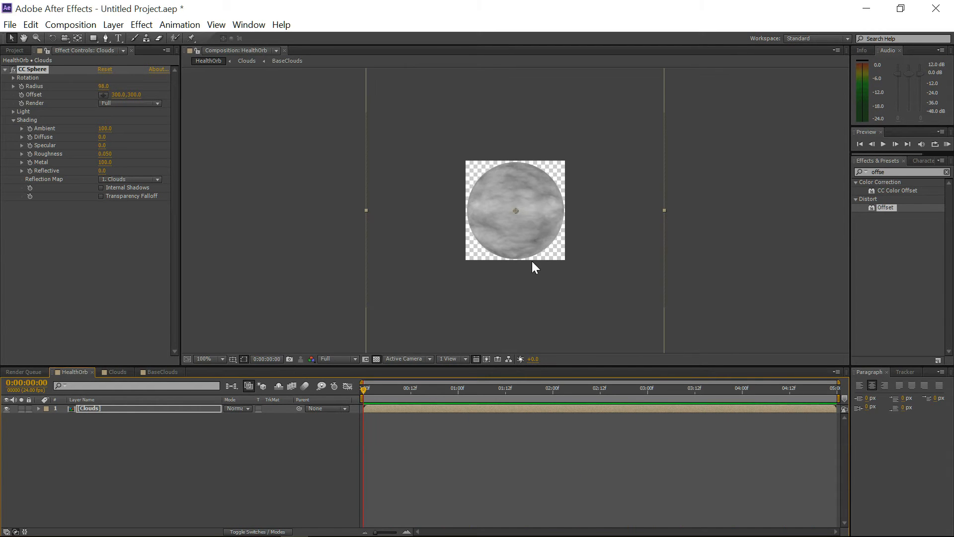
- Duplicate the Background layer in the BaseClouds composition and rename the copy Sides
click(159, 372)
scroll(40, 413, up, 2)
click(39, 408)
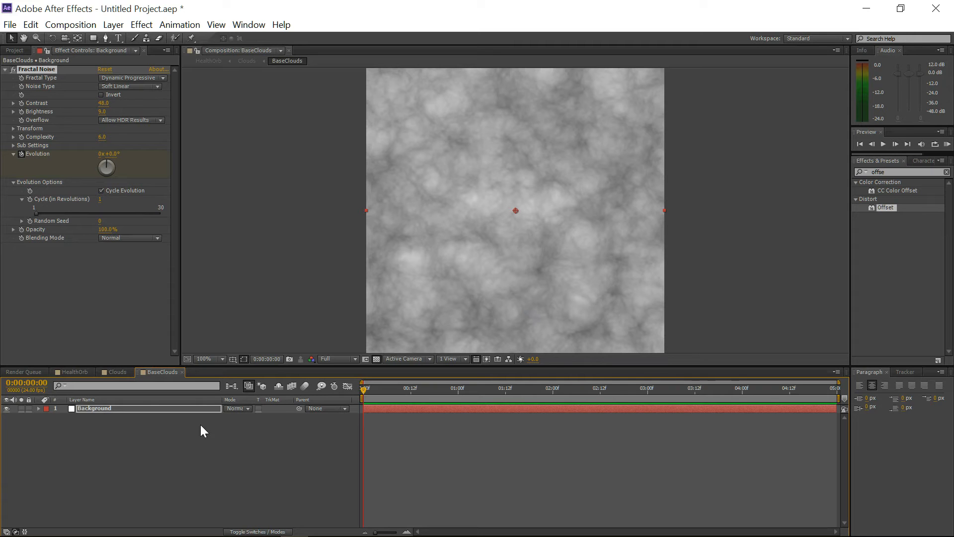
key(ctrl+d)
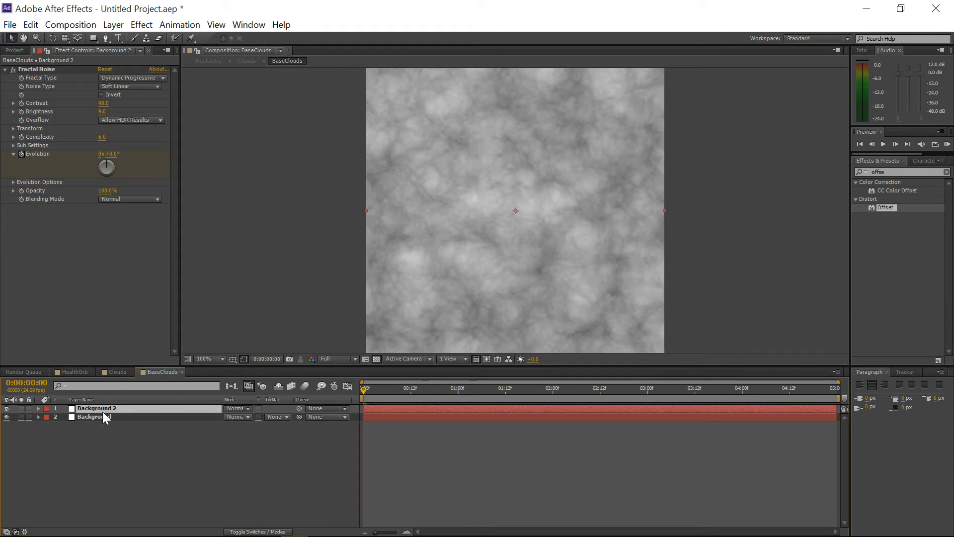
key(Return)
text(Sides)
key(Return)
- Pre-compose the Sides layer into a composition named Sides, moving all attributes into it
click(113, 24)
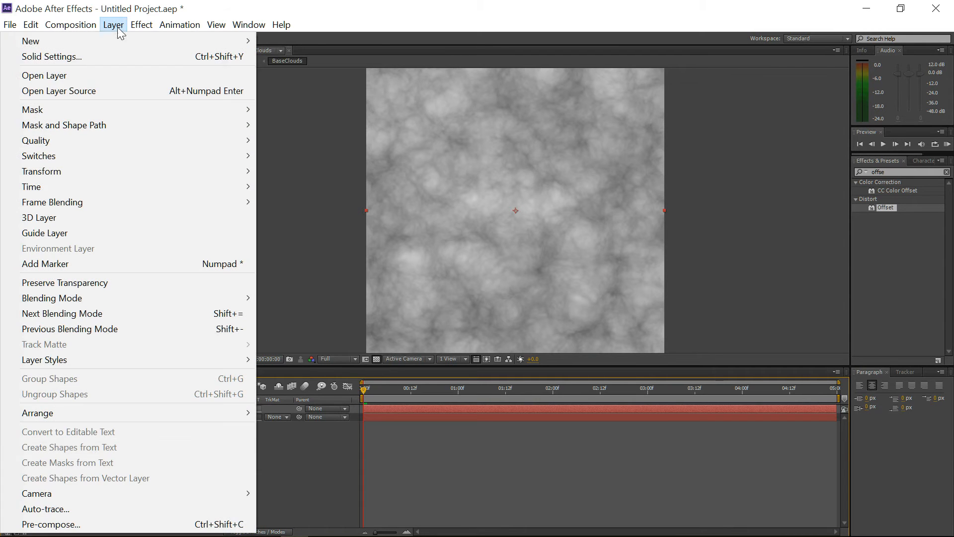
click(118, 526)
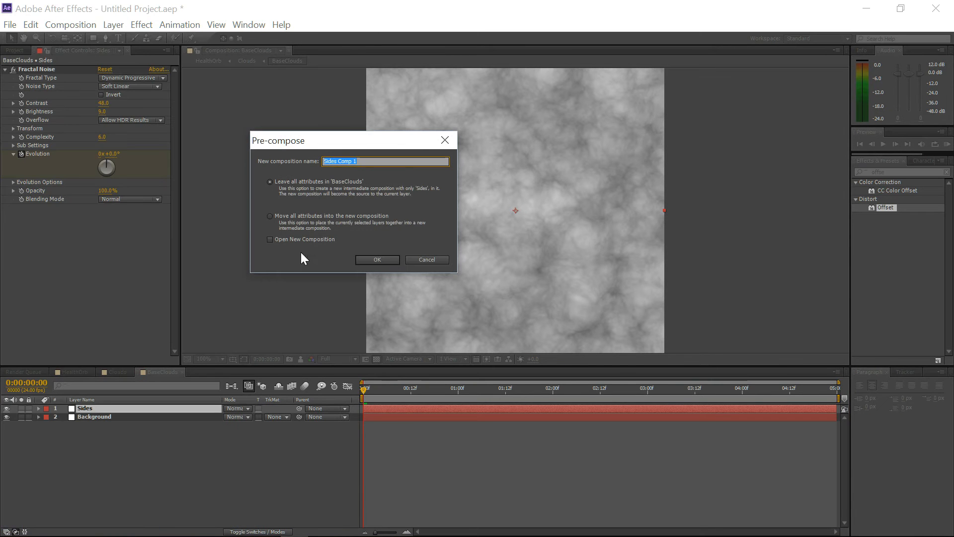
click(270, 216)
drag(379, 162, 338, 171)
key(BackSpace)
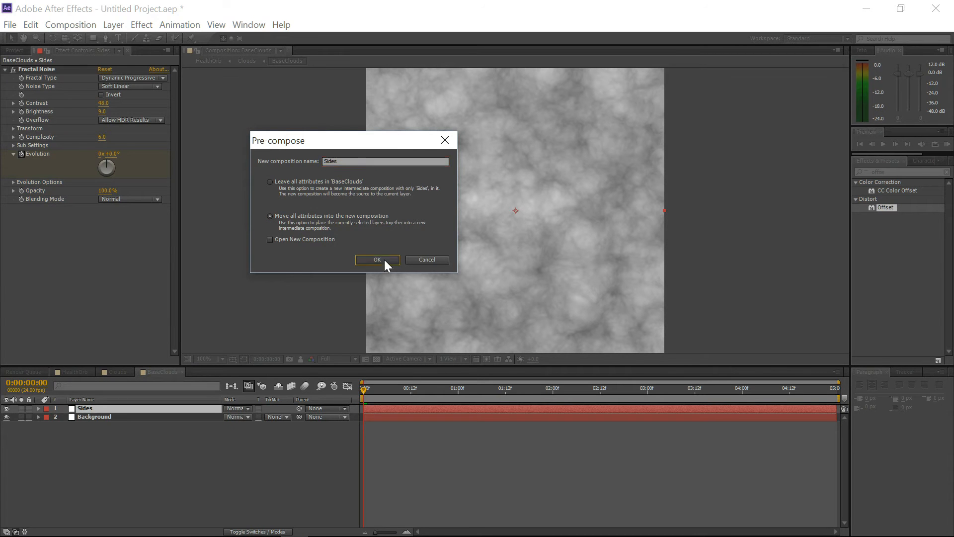
click(384, 259)
- In the Sides composition, apply the Offset effect to the Sides layer with a horizontal Shift Center To of 600
double_click(97, 407)
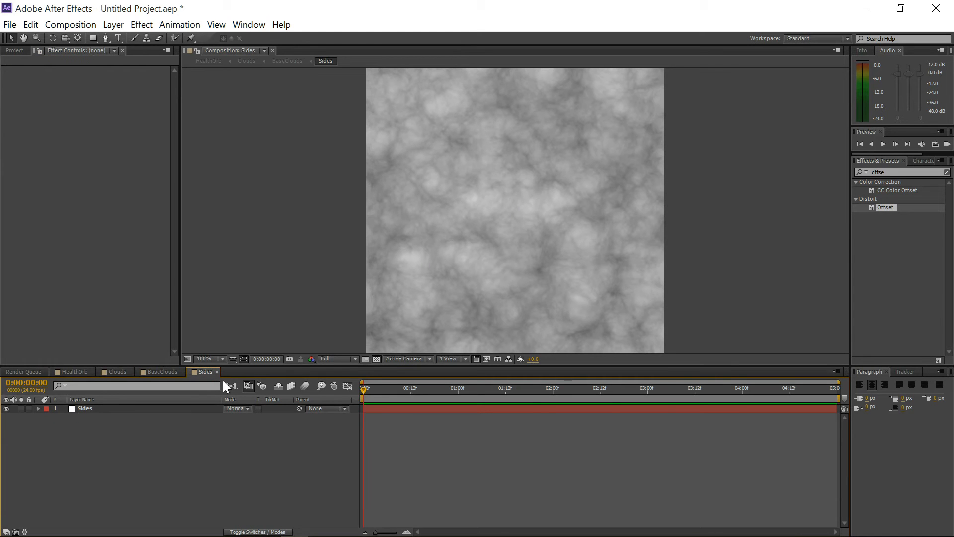
double_click(884, 208)
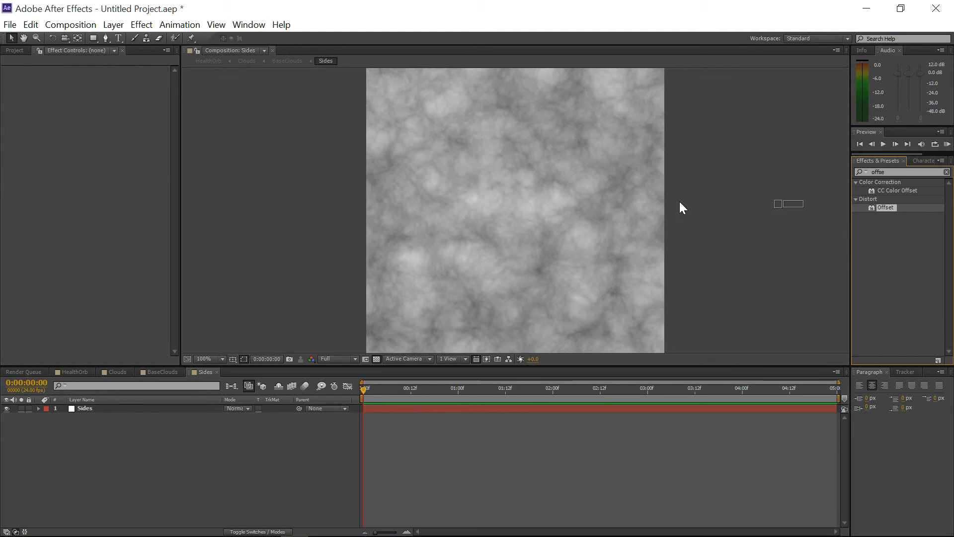
click(119, 218)
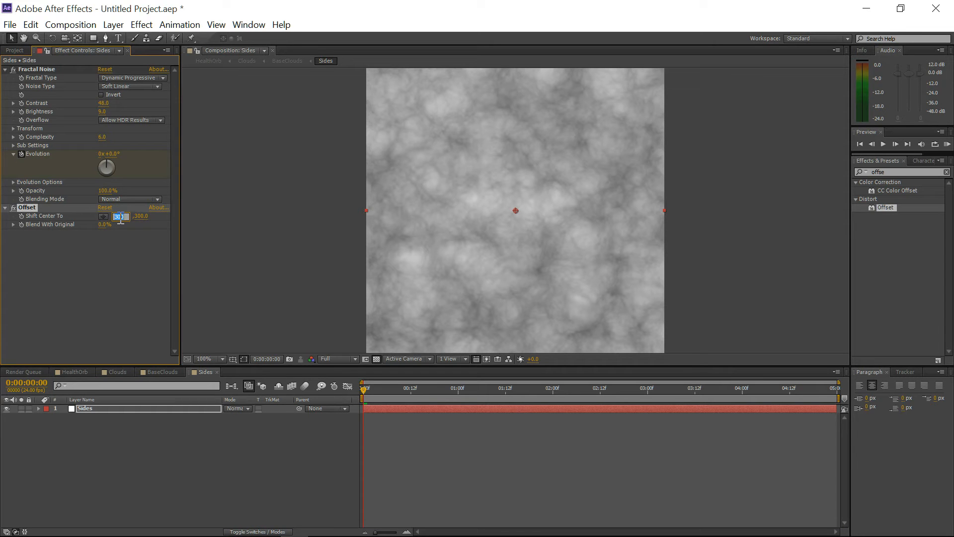
text(600)
key(Return)
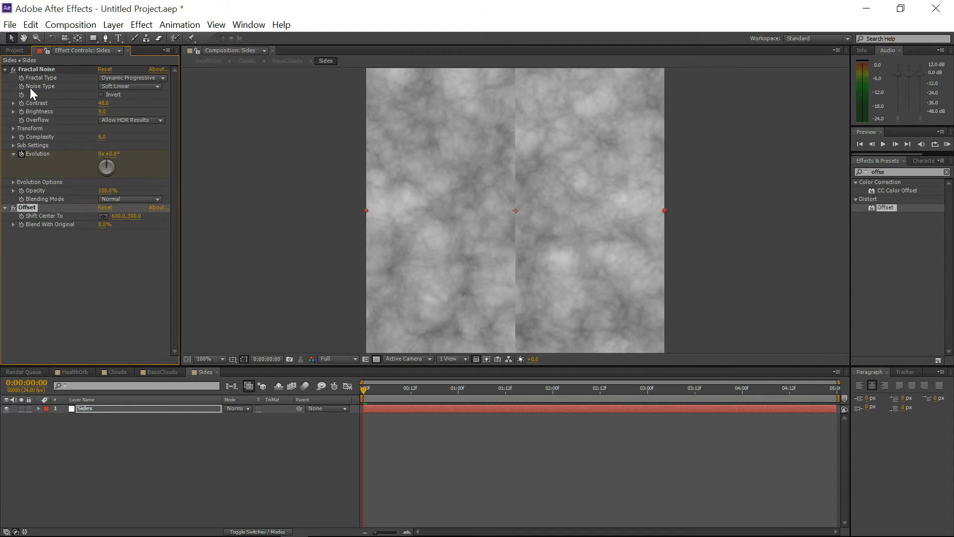
- Set the Random Seed in the Sides layer's Fractal Noise evolution options to 1
click(13, 182)
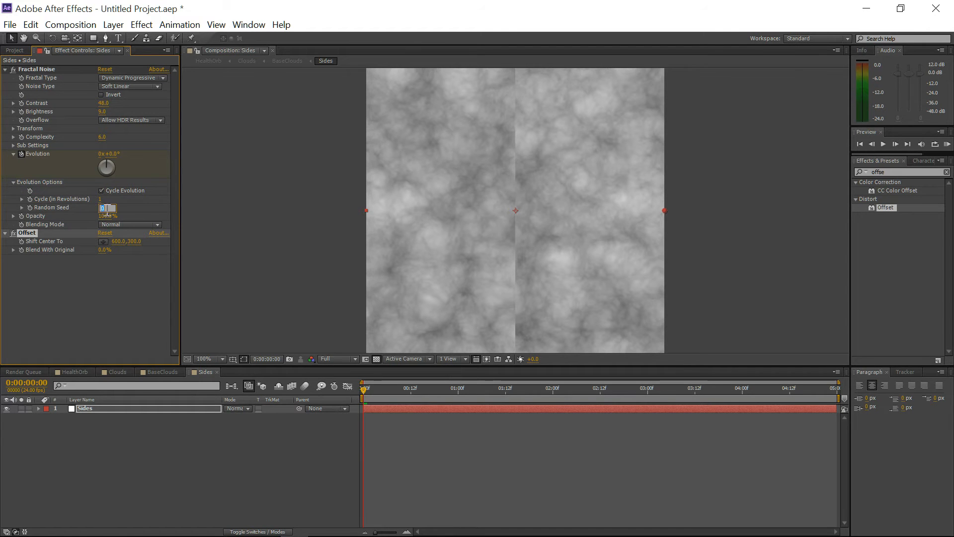
text(1)
key(Return)
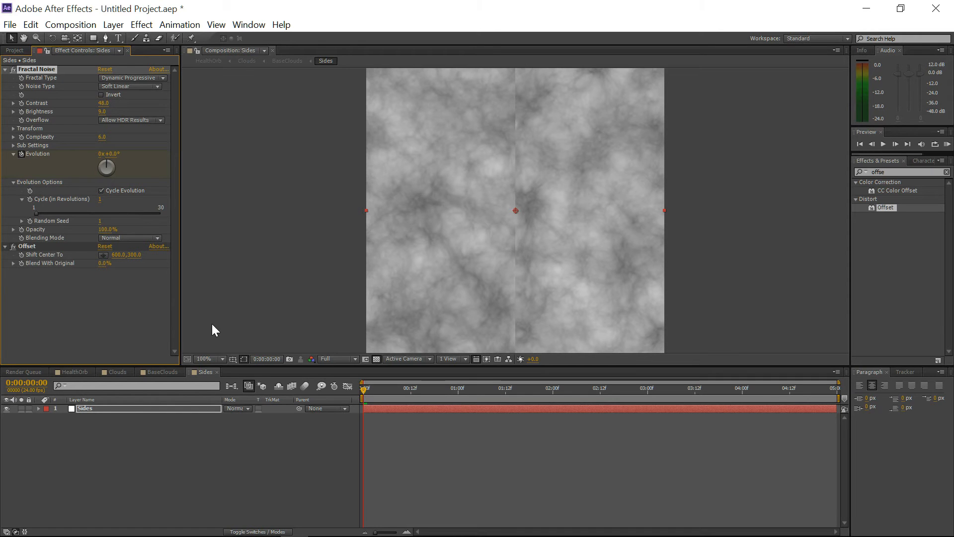
- In BaseClouds, draw two tall rectangular masks on the Sides layer, one over each vertical edge of the clouds
click(165, 372)
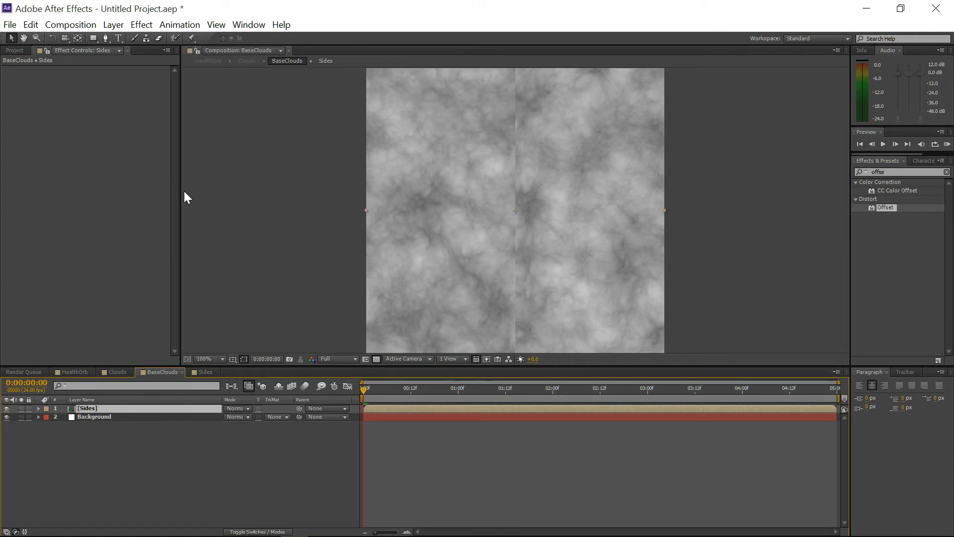
key(comma)
click(89, 39)
drag(416, 119, 463, 301)
drag(621, 102, 570, 306)
- Set the Mask Feather of both Sides masks to 73 pixels
shift+click(55, 424)
key(F2)
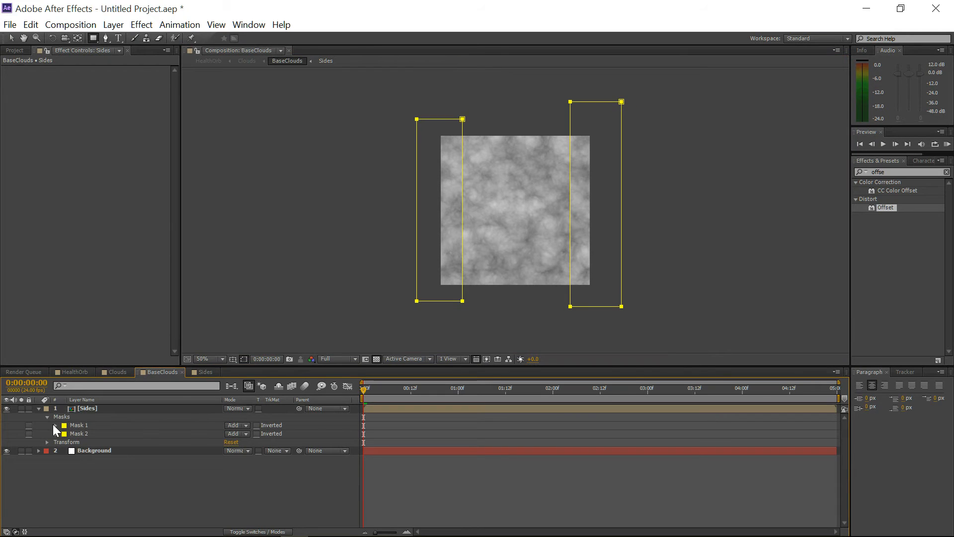
click(73, 428)
shift+click(70, 434)
click(55, 424)
drag(239, 446, 281, 452)
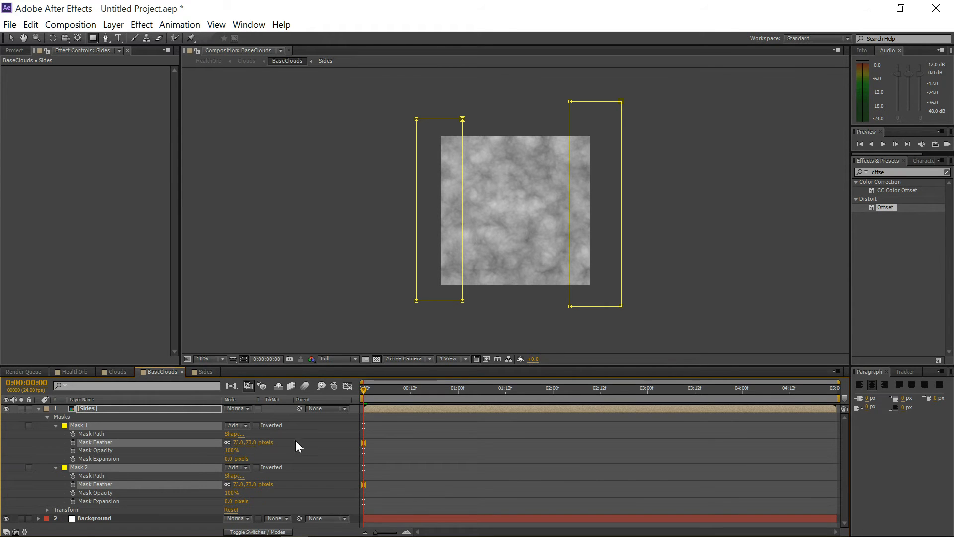
- Preview the blended side edges in BaseClouds and the scrolling animation in the Clouds composition
click(379, 314)
key(KP_0)
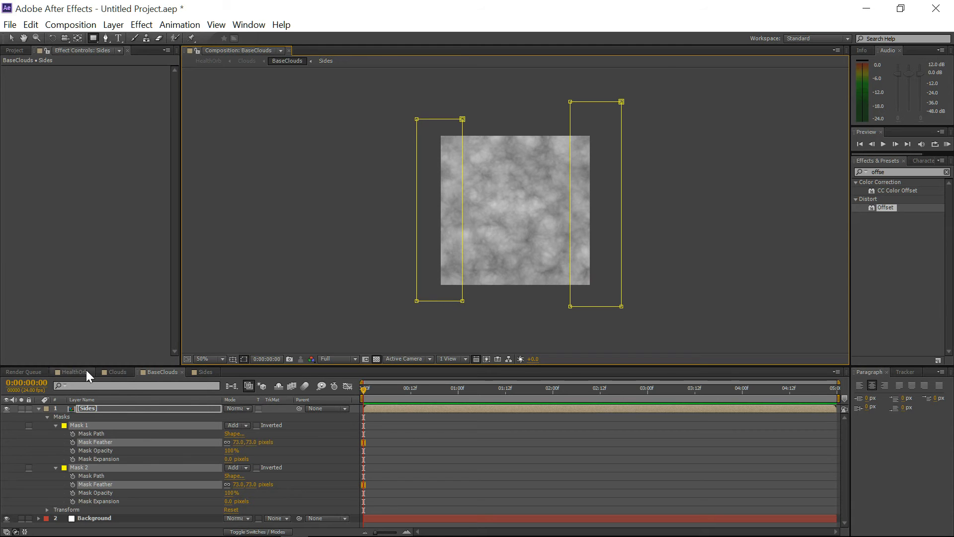
click(115, 372)
key(KP_0)
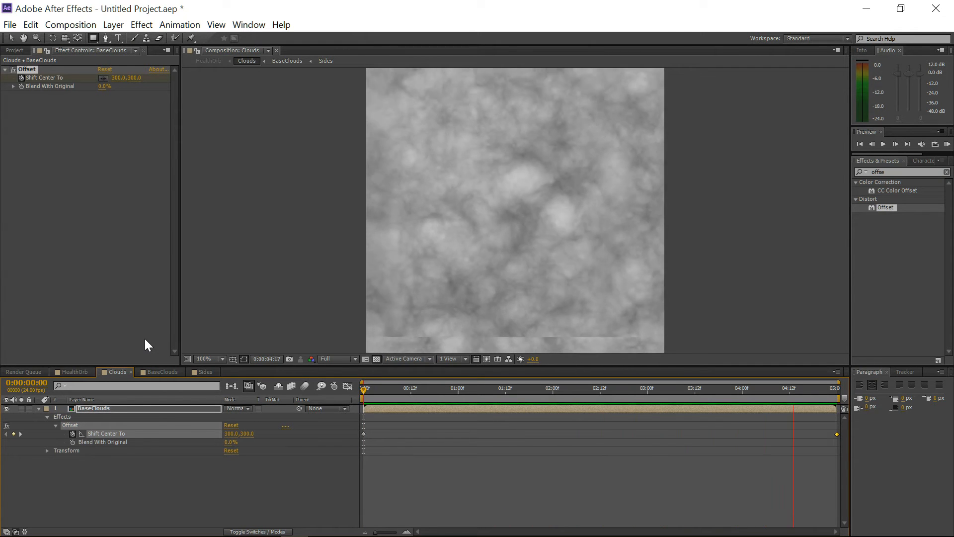
key(space)
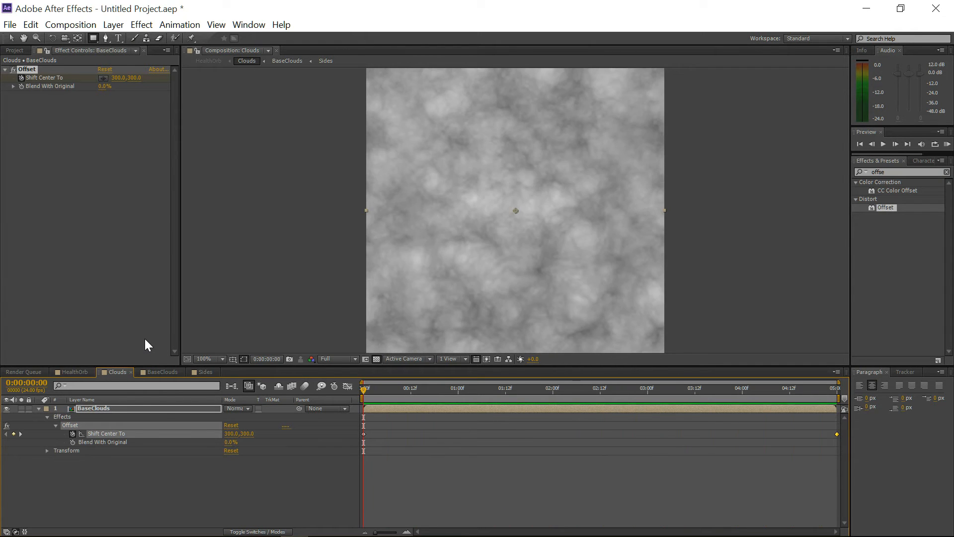
- In BaseClouds, duplicate the Background layer, place the copy above Sides and rename it TopBottom
click(217, 372)
click(155, 373)
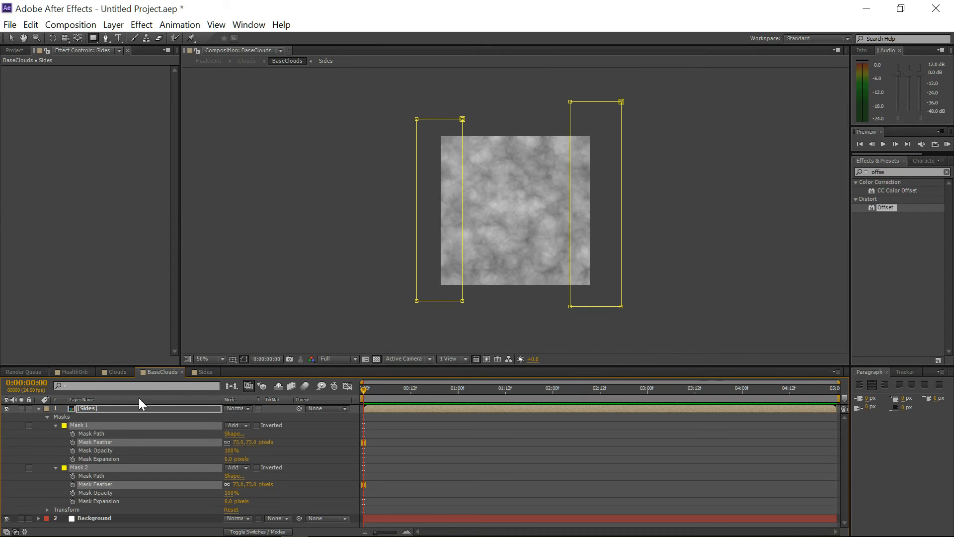
click(39, 408)
click(83, 416)
key(ctrl+d)
drag(87, 416, 86, 407)
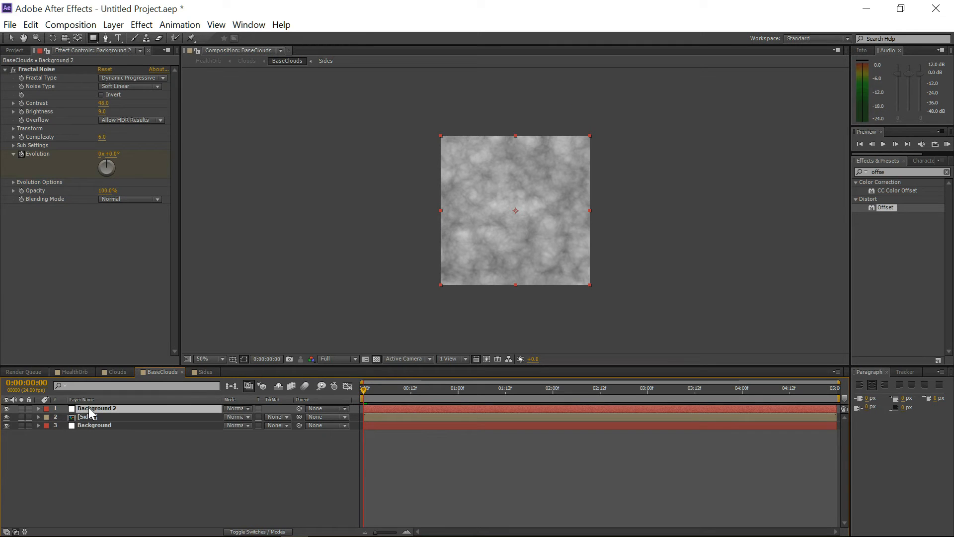
key(Return)
text(TopBottom)
key(Return)
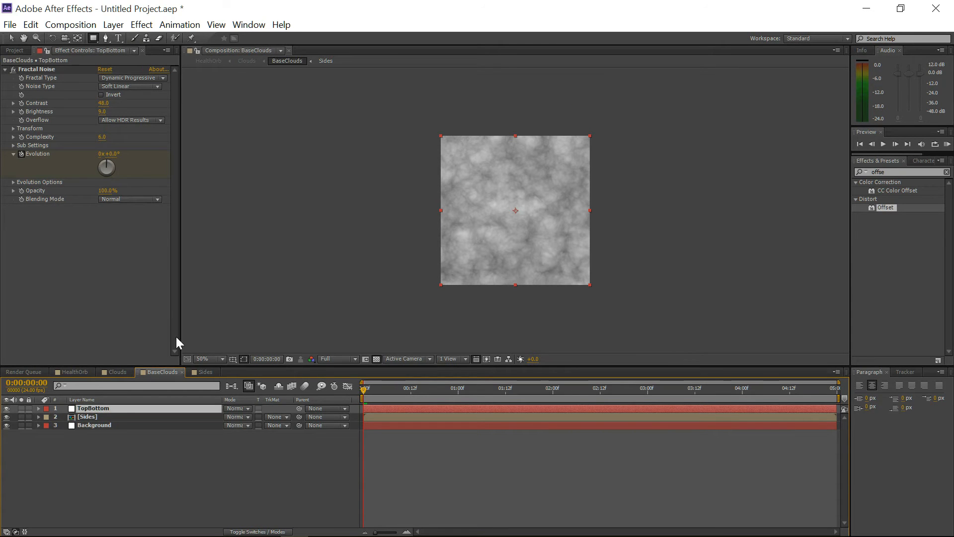
- Pre-compose the TopBottom layer as TopBottom Comp 1, moving all attributes into the new composition
click(113, 25)
click(116, 522)
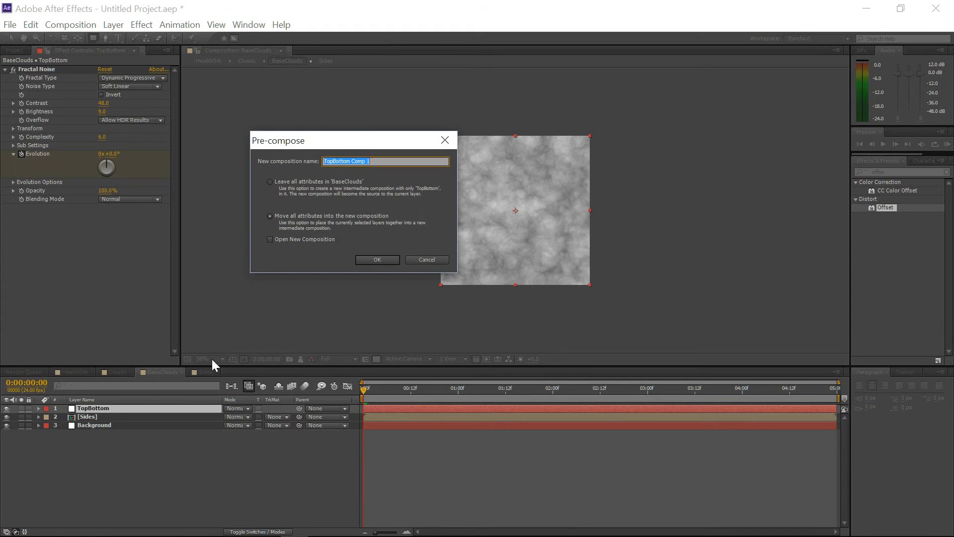
click(378, 259)
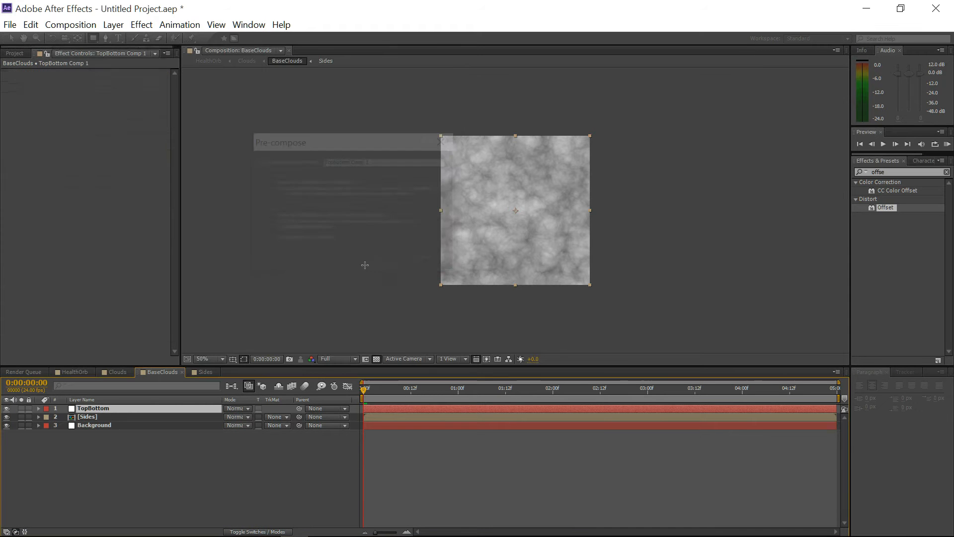
- Inside TopBottom Comp 1, apply Offset to the TopBottom layer with Shift Center To 300, 600 and set Fractal Noise's Random Seed to 1
double_click(150, 407)
drag(885, 208, 539, 221)
click(135, 216)
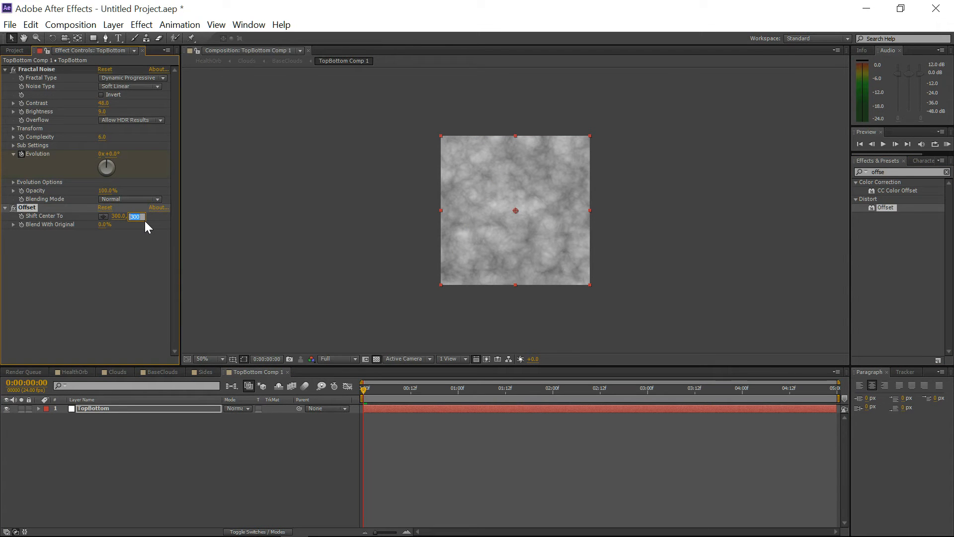
text(600)
key(Return)
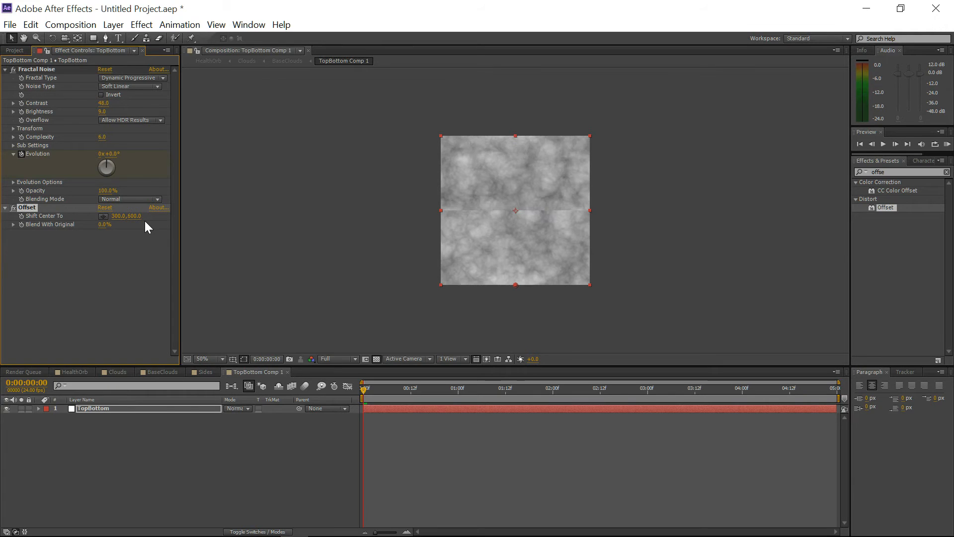
click(12, 181)
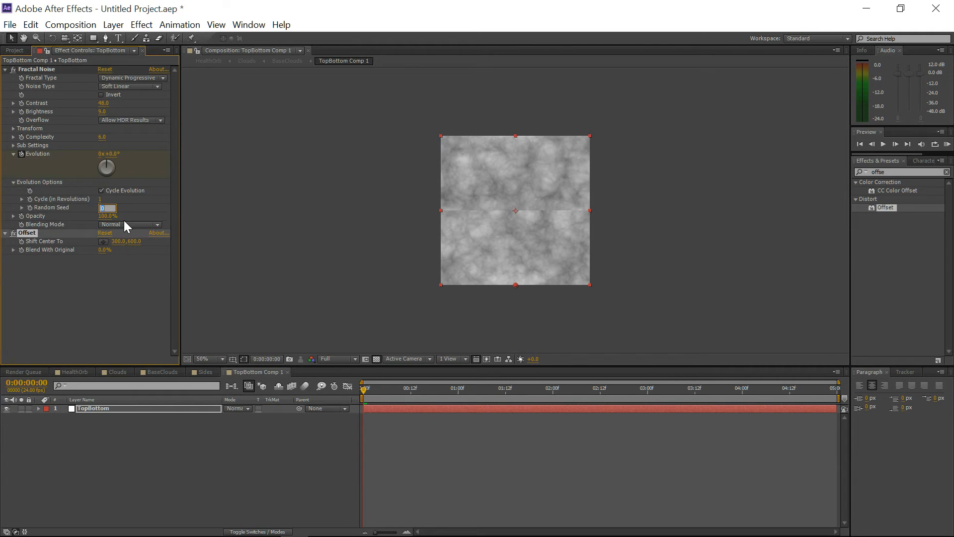
key(Return)
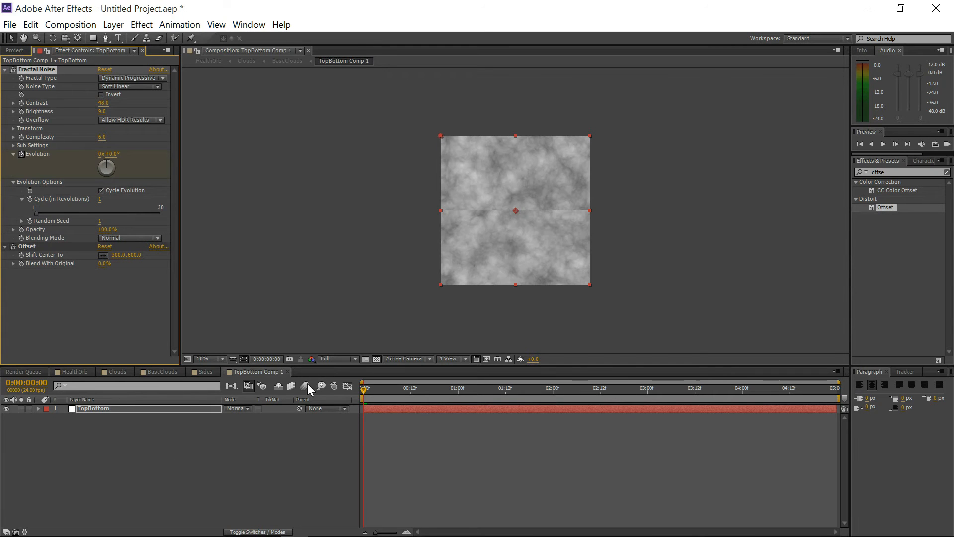
- In BaseClouds, draw wide rectangular masks over the bottom and top edges of TopBottom Comp 1 and feather both 71 pixels
click(164, 372)
click(93, 37)
drag(425, 263, 601, 297)
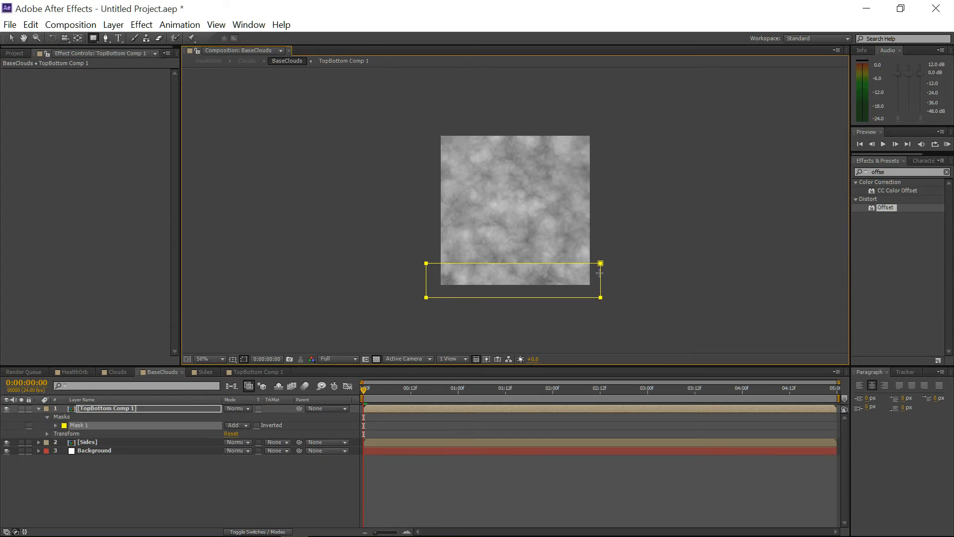
drag(611, 123, 419, 156)
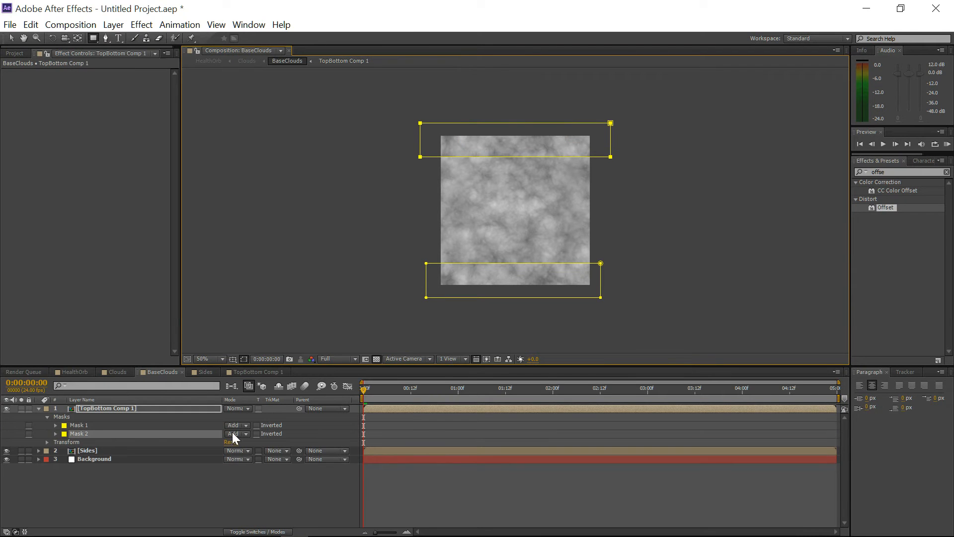
shift+click(83, 425)
click(55, 424)
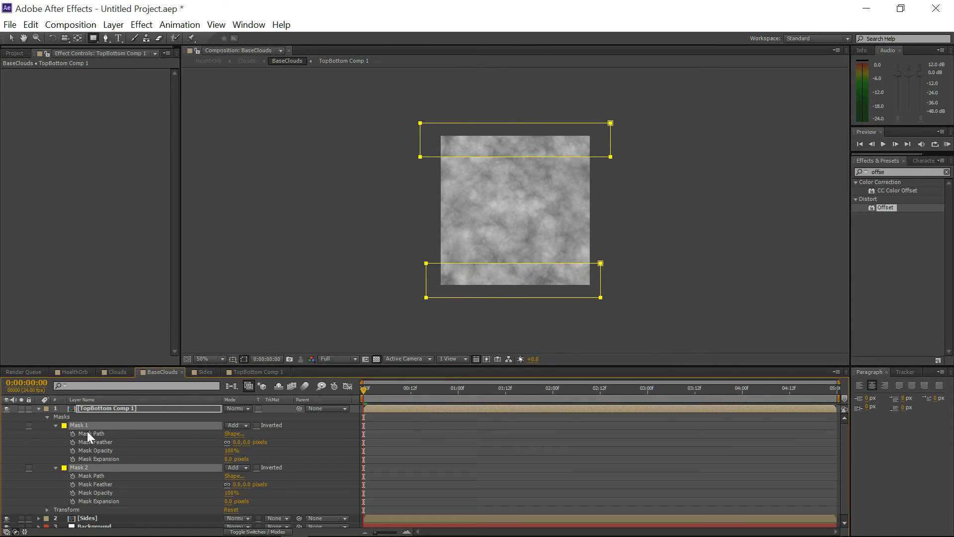
drag(237, 444, 274, 446)
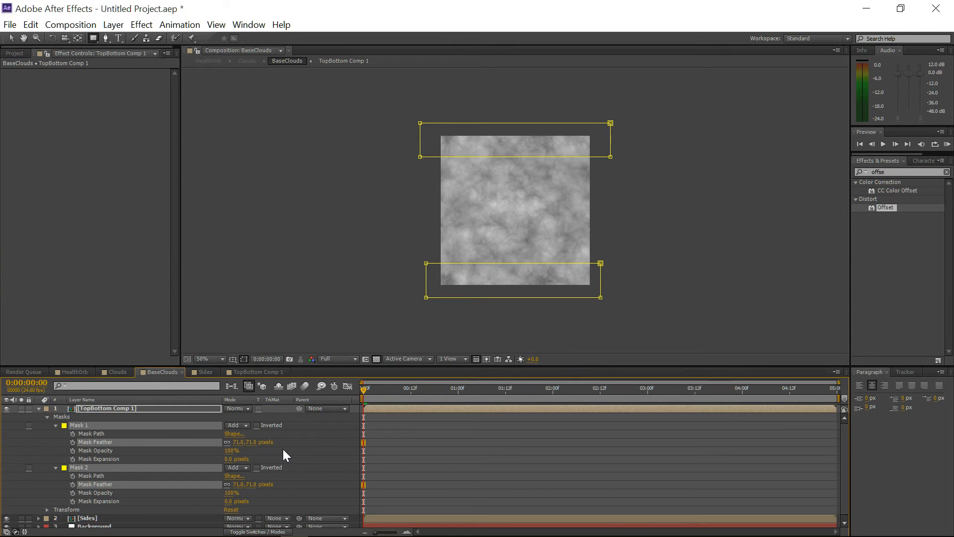
- Preview the blended top and bottom edges in BaseClouds and the scrolling animation in the Clouds composition
click(344, 290)
key(space)
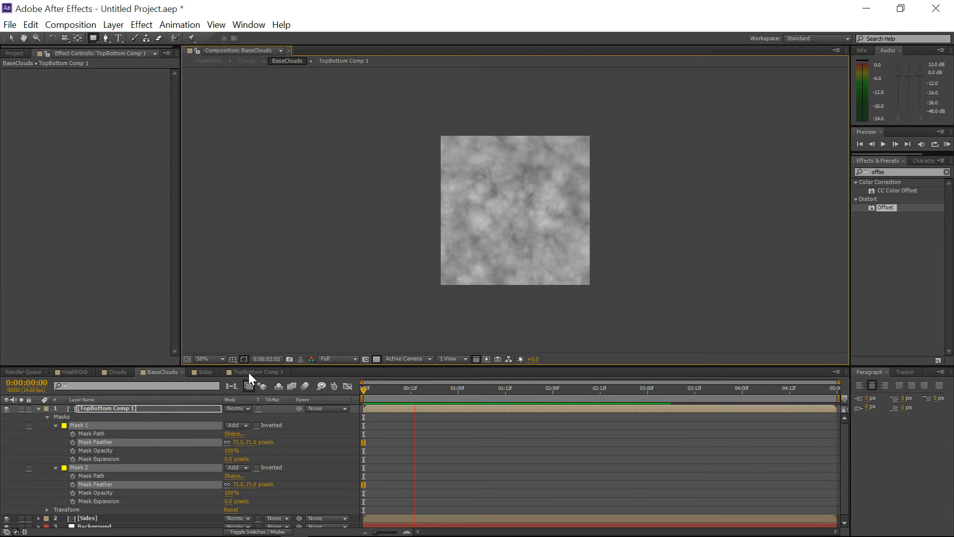
key(space)
click(114, 372)
key(space)
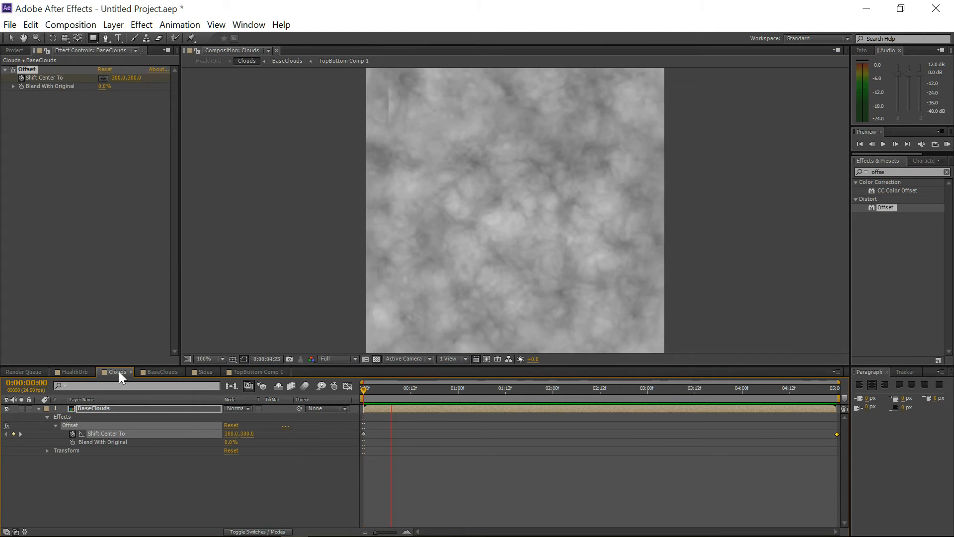
key(space)
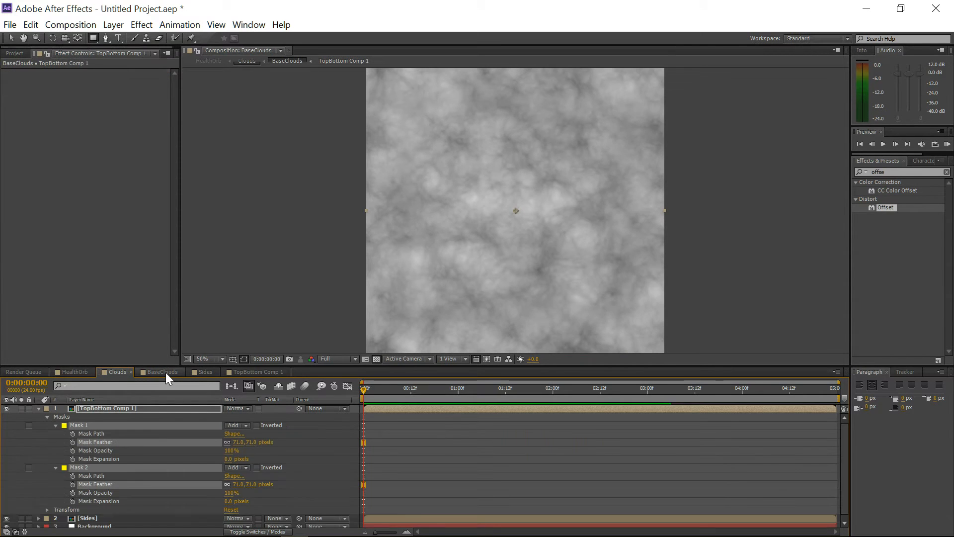
- In BaseClouds, duplicate the Background layer, place the copy above TopBottom Comp 1 and rename it Corners
click(163, 372)
click(38, 409)
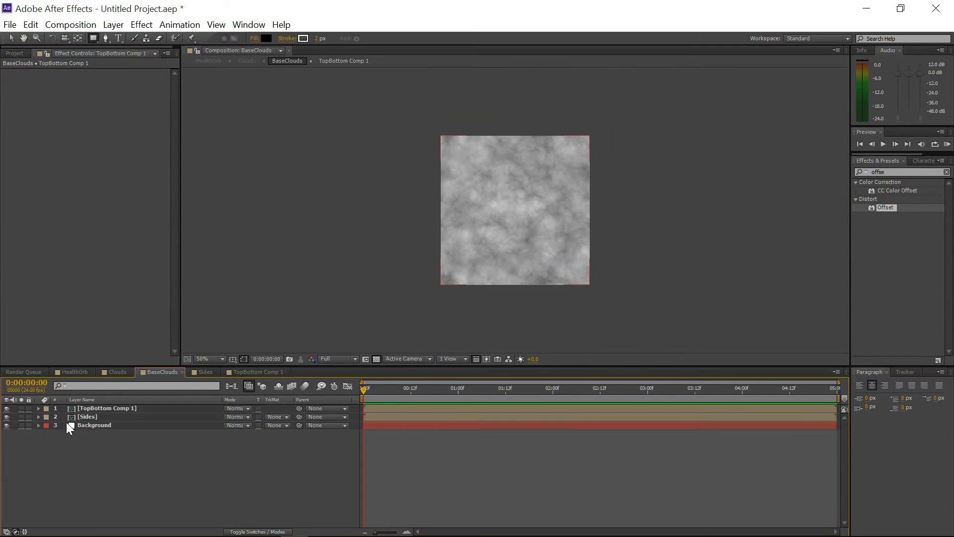
click(81, 425)
key(ctrl+d)
drag(85, 421, 92, 408)
key(Return)
text(Corners)
key(Return)
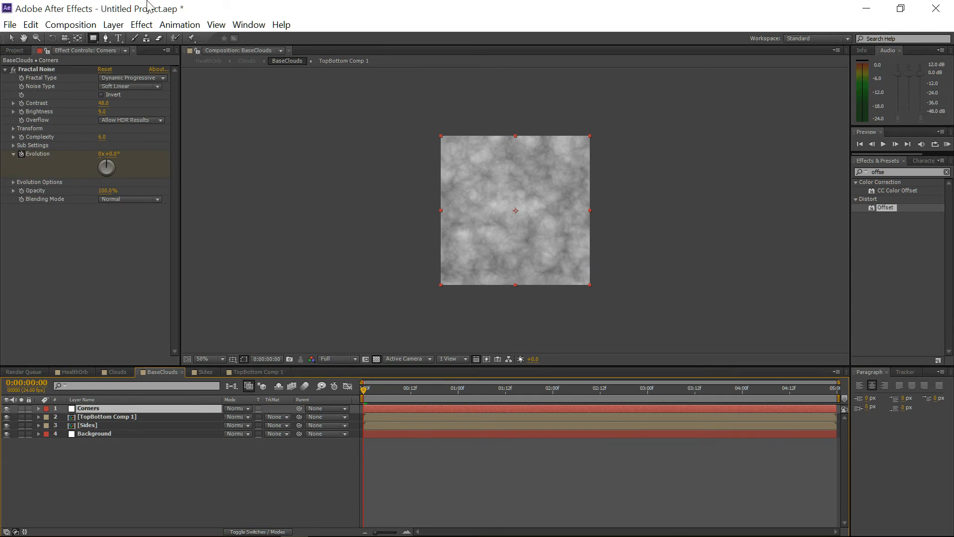
- Pre-compose the Corners layer as Corners, moving all attributes into the new composition
click(70, 24)
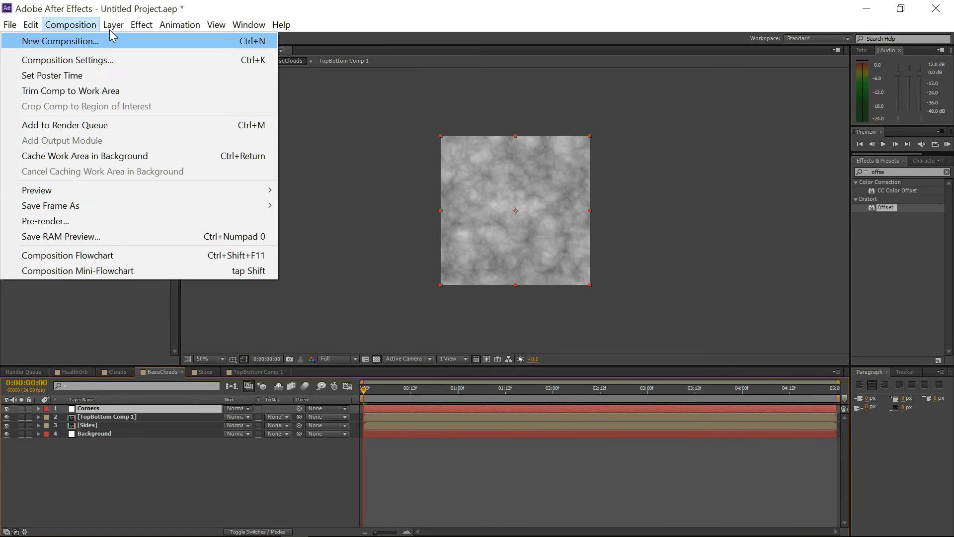
click(94, 525)
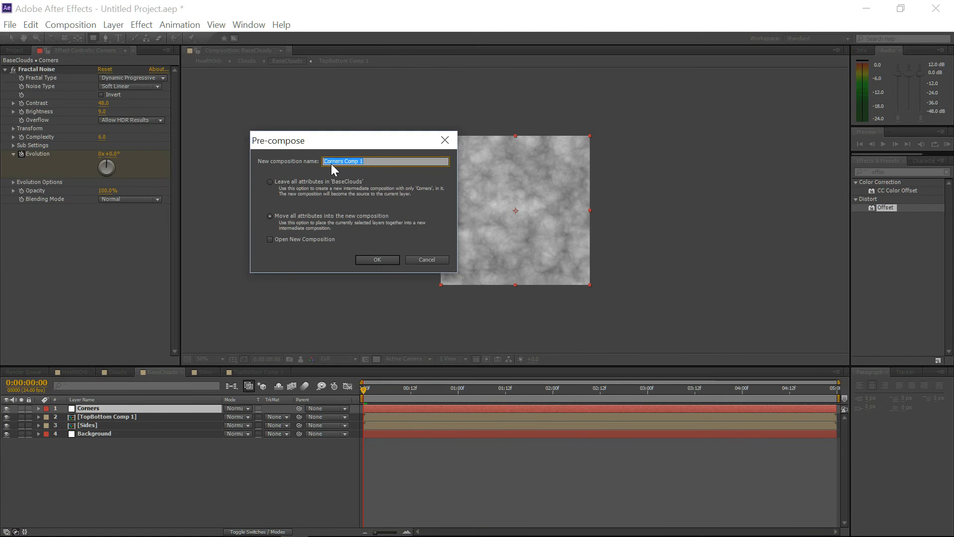
text(Corners)
click(370, 261)
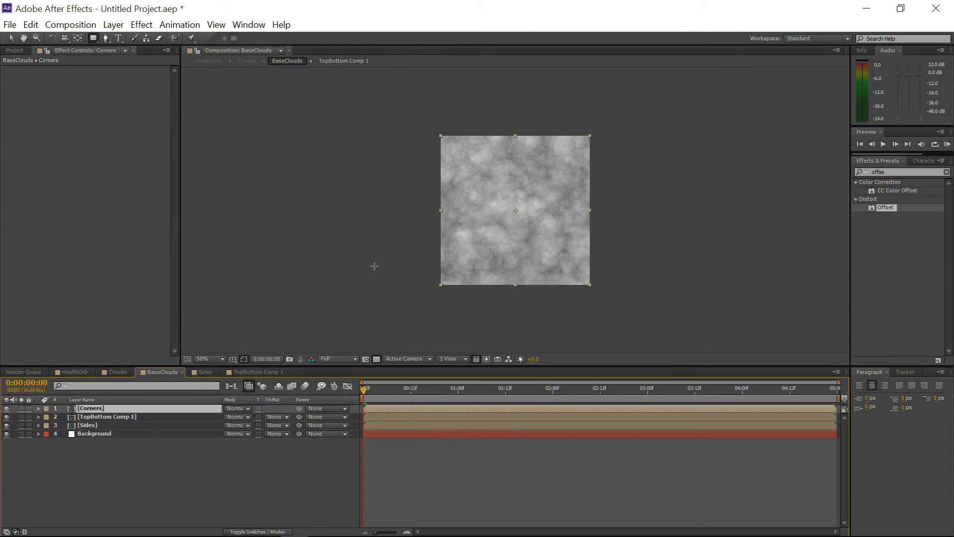
- Inside the Corners composition, apply Offset to the Corners layer with Shift Center To 600, 600
double_click(148, 409)
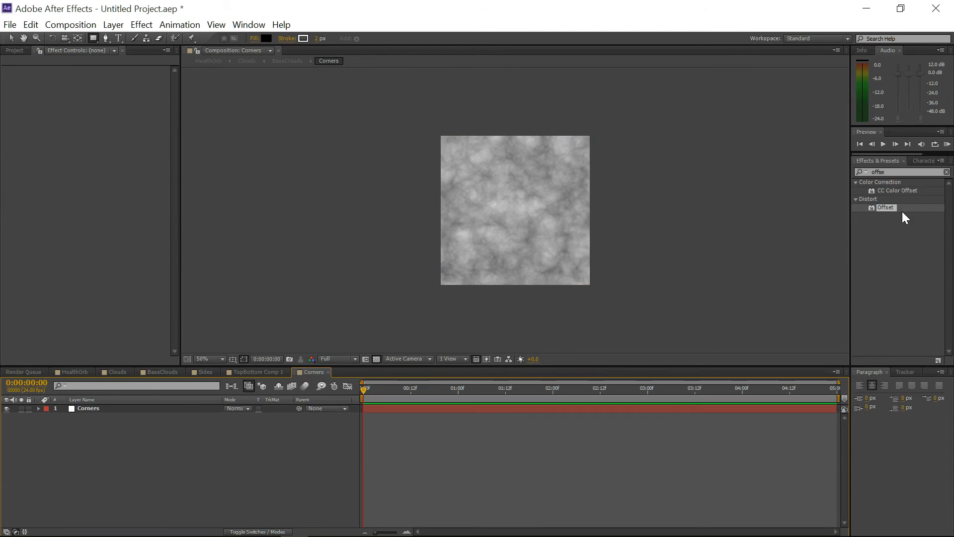
drag(887, 207, 564, 227)
click(121, 216)
text(600)
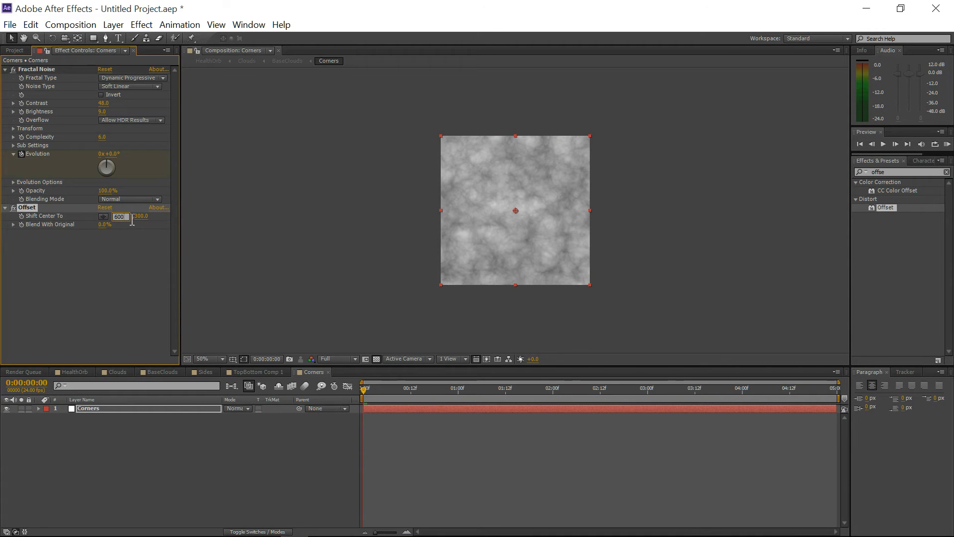
click(140, 221)
text(600)
key(Return)
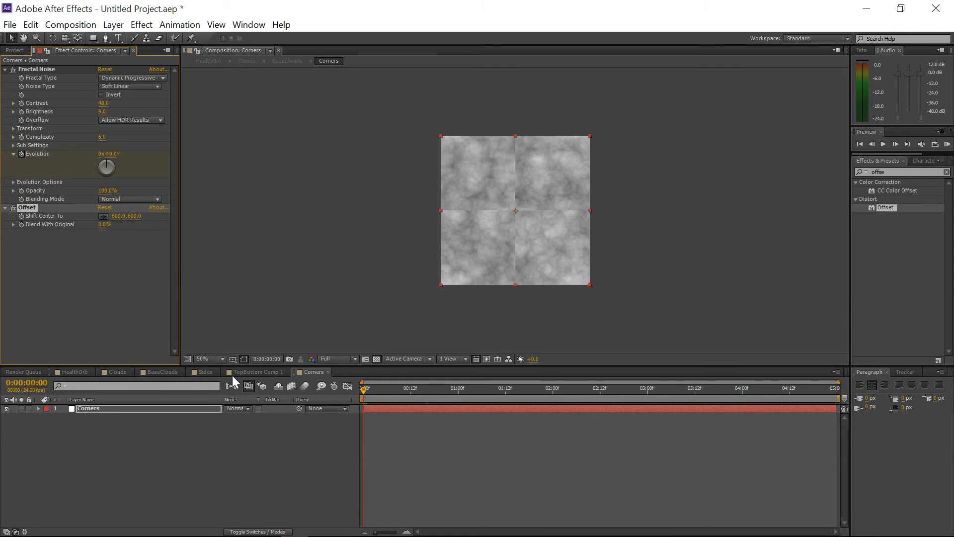
- In BaseClouds, draw a small rectangular mask over each of the four corners of the Corners layer
click(165, 373)
click(93, 38)
mouse_move(430, 270)
mouse_down()
mouse_move(462, 288)
mouse_move(456, 293)
mouse_up()
drag(599, 266, 573, 293)
drag(426, 121, 460, 153)
drag(609, 121, 572, 152)
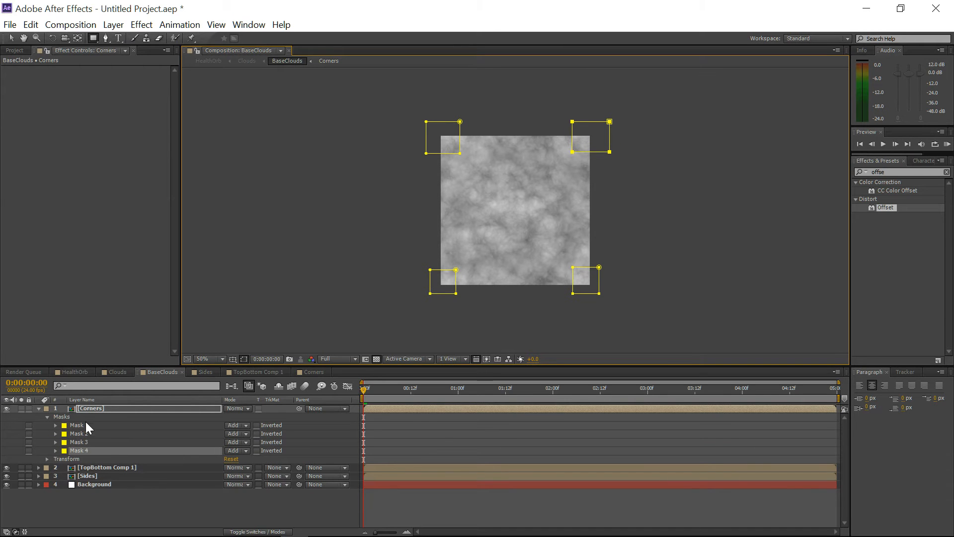
- Feather all four masks of the Corners layer 77 pixels
shift+click(86, 423)
click(55, 425)
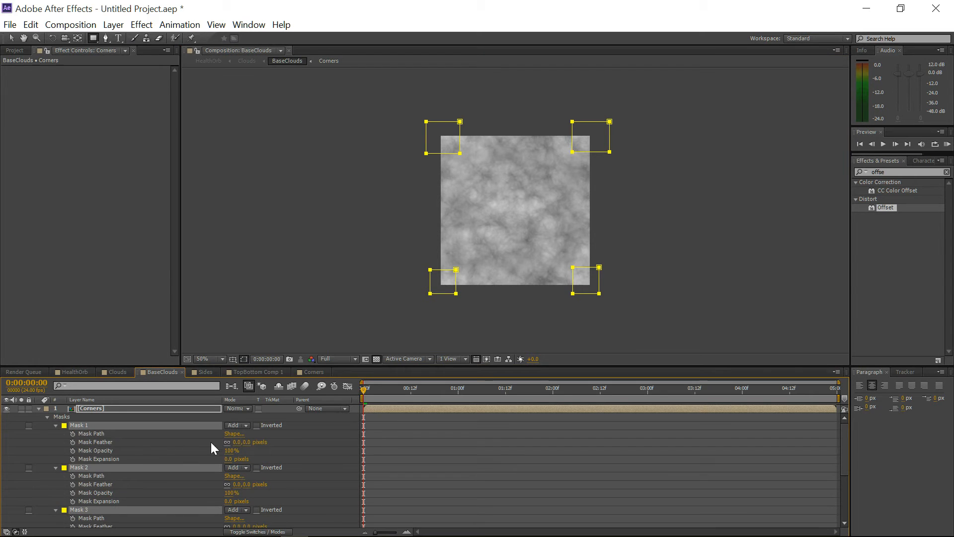
drag(237, 443, 276, 442)
- Preview the blended corners in BaseClouds, the scrolling animation in Clouds and the sphere animation in HealthOrb
click(298, 312)
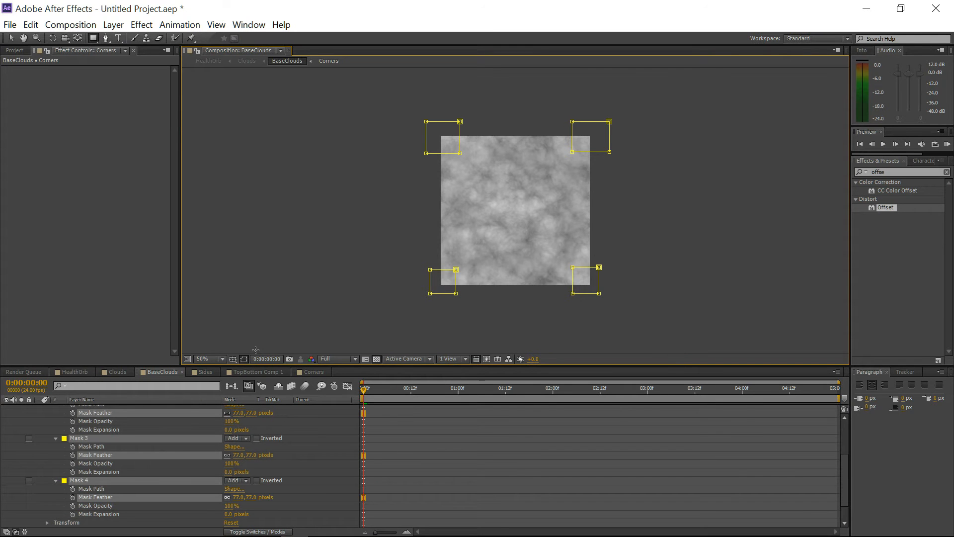
key(space)
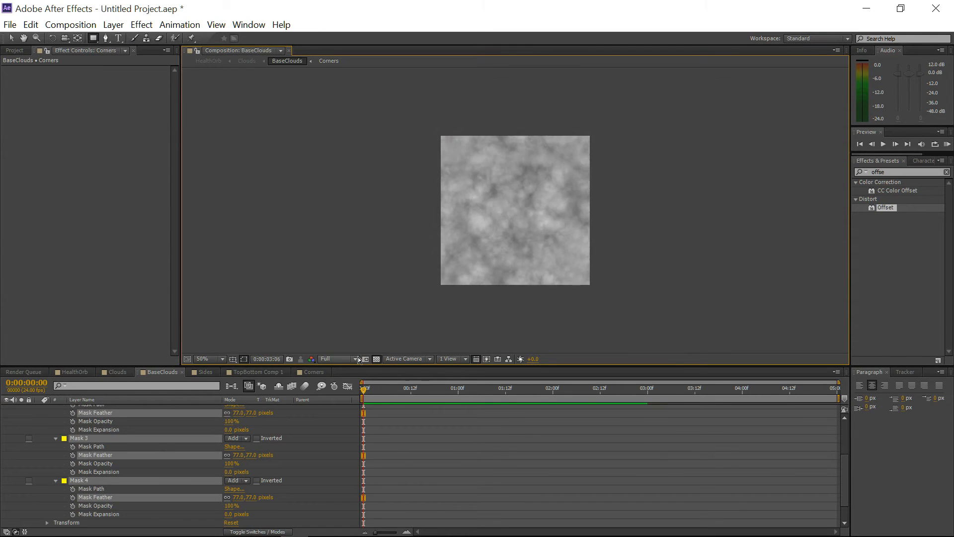
key(space)
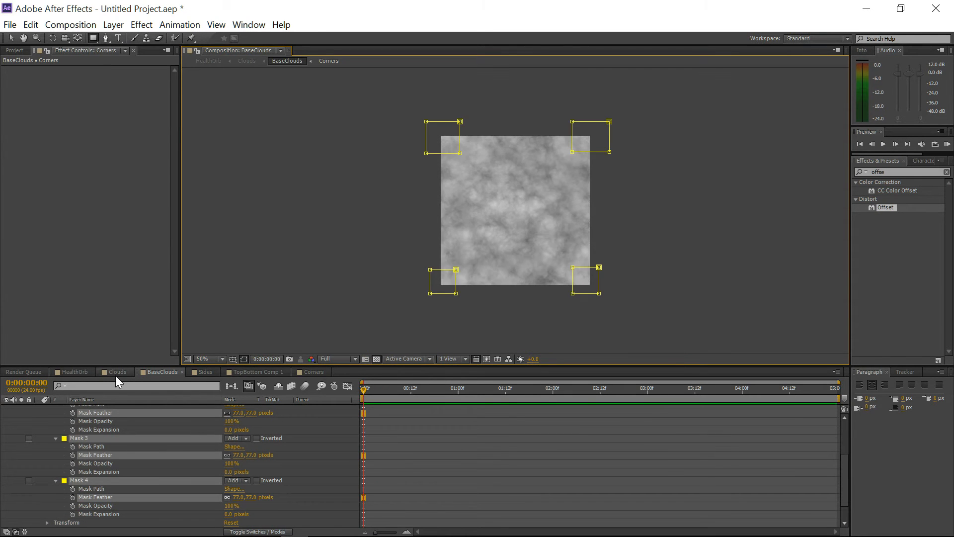
click(125, 372)
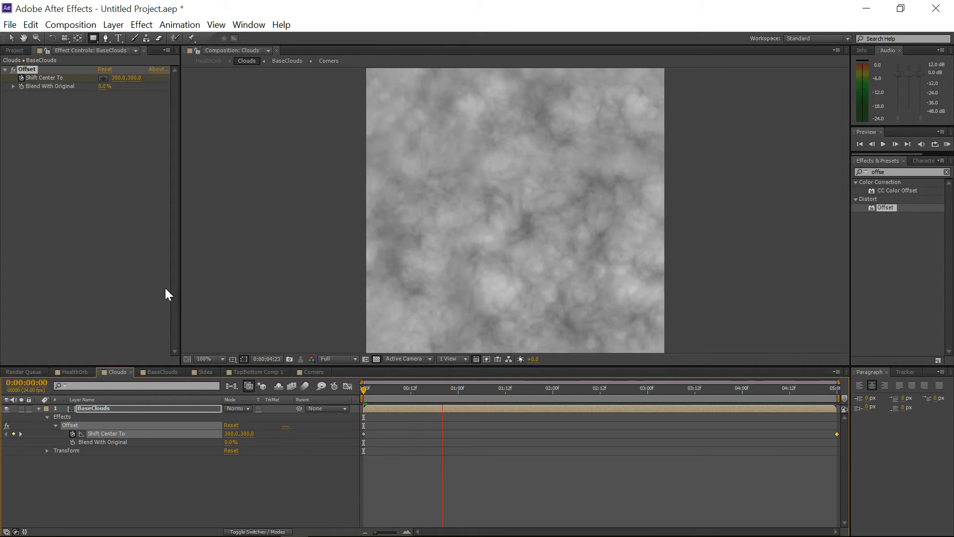
key(space)
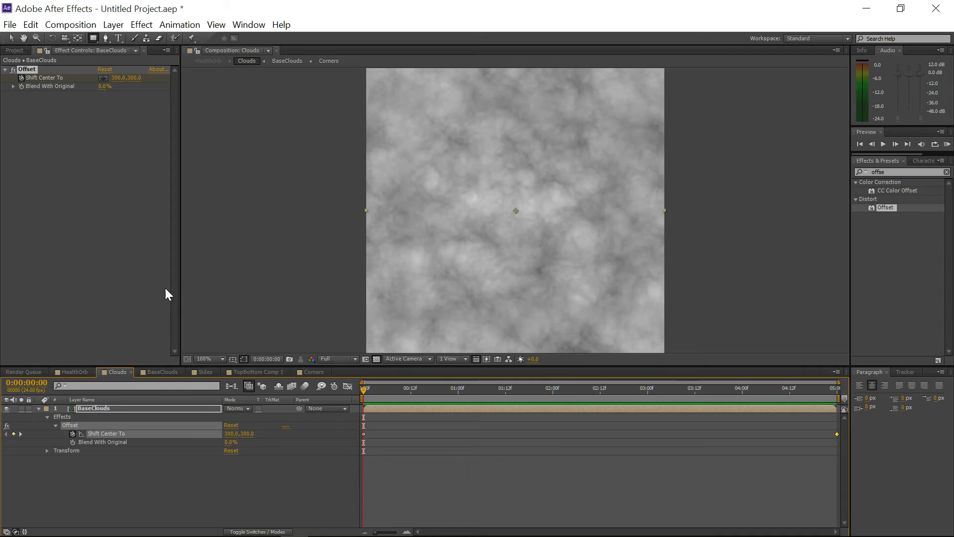
click(70, 373)
key(space)
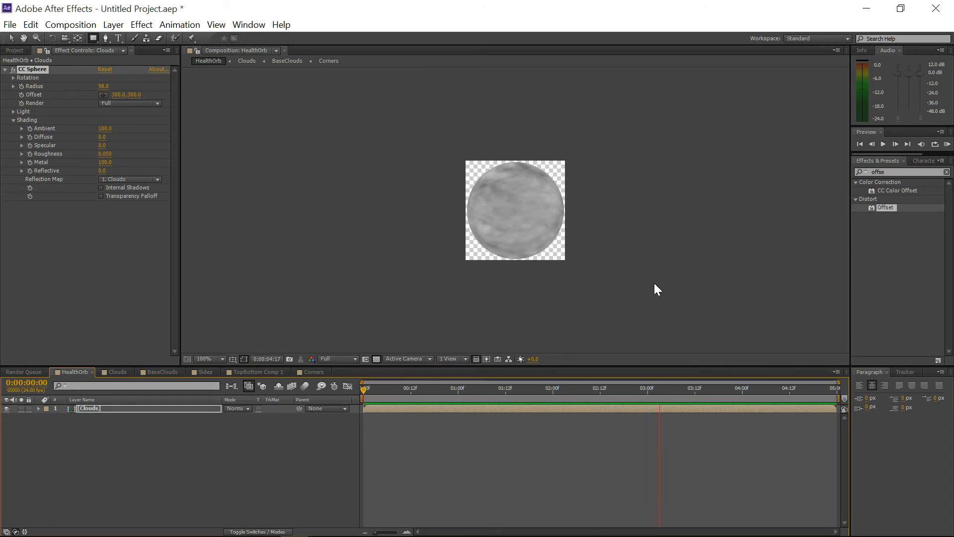
key(space)
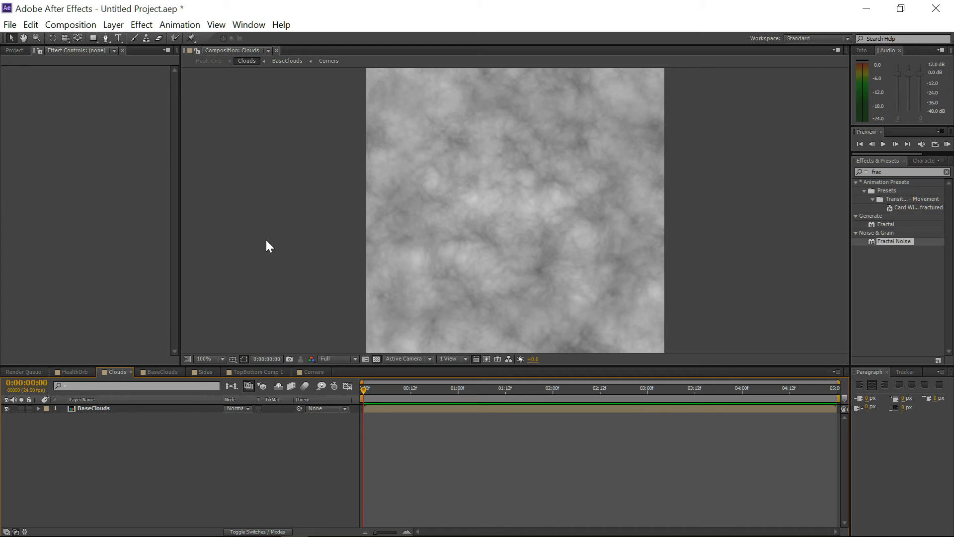
- In the Clouds composition, add a white solid above BaseClouds and rename it TopClouds
click(119, 26)
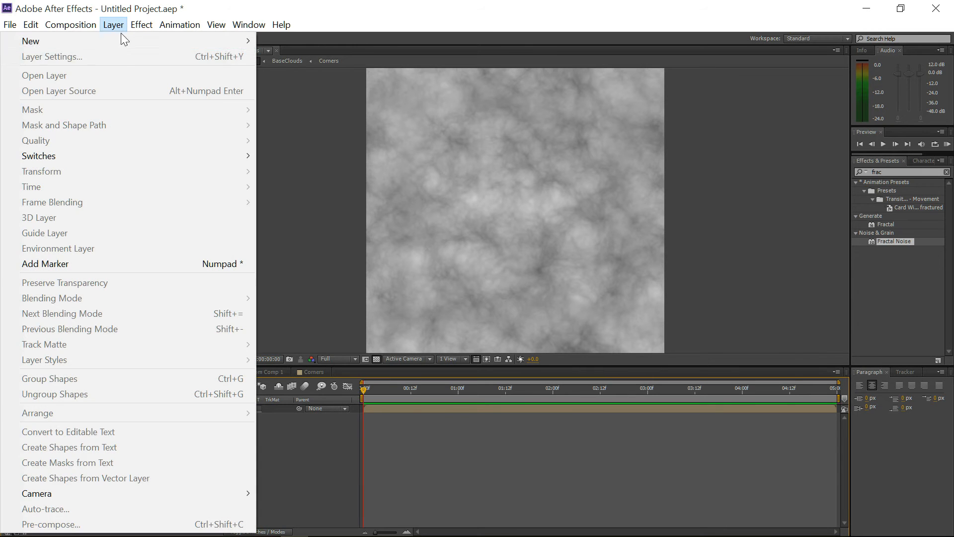
mouse_move(135, 46)
click(293, 57)
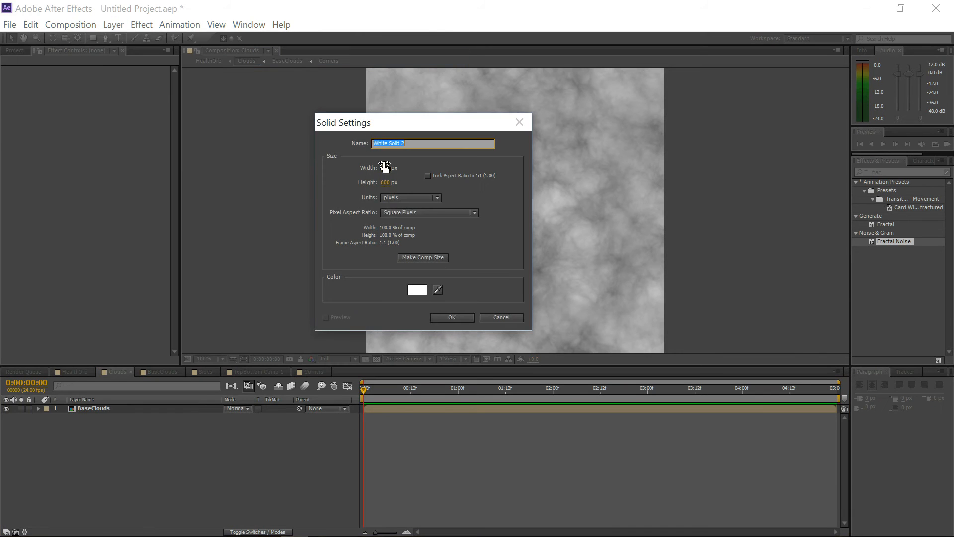
click(439, 318)
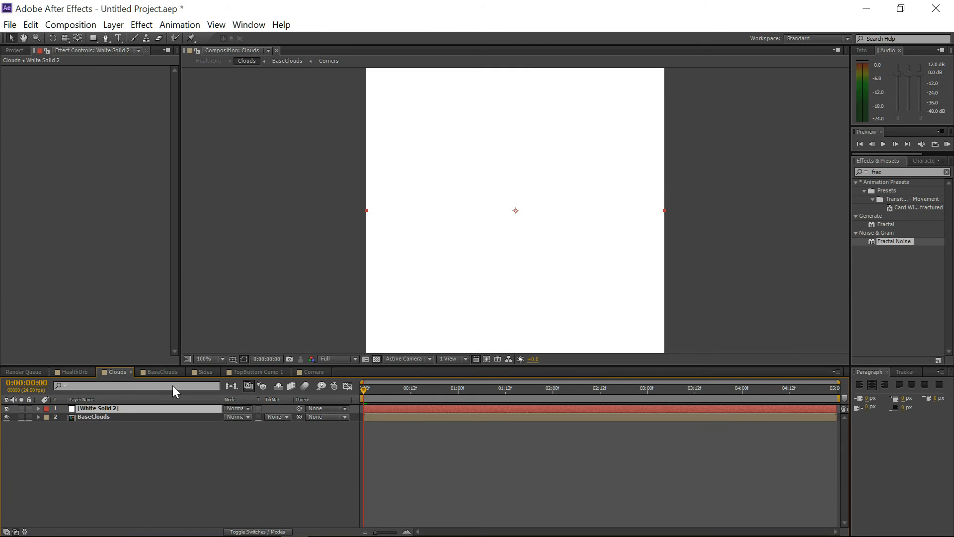
key(Return)
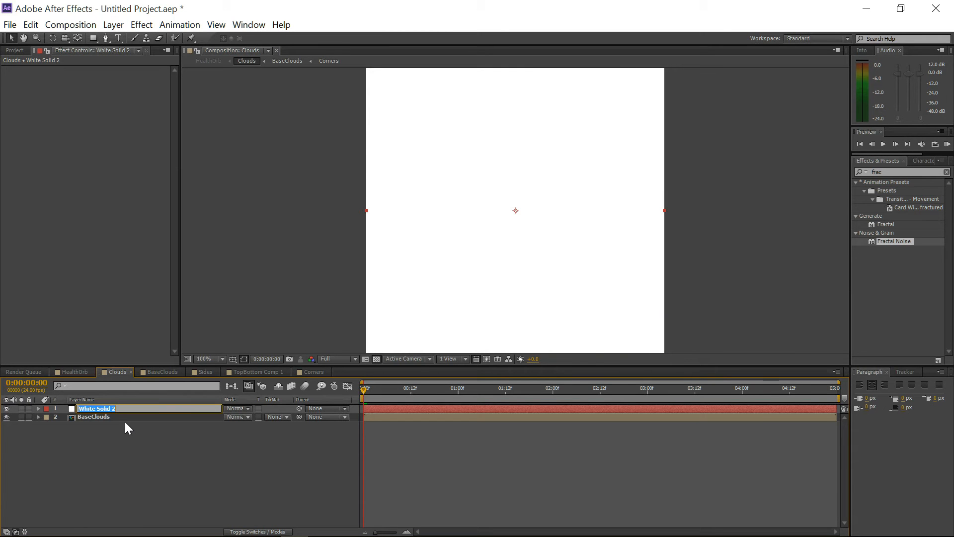
text(Top)
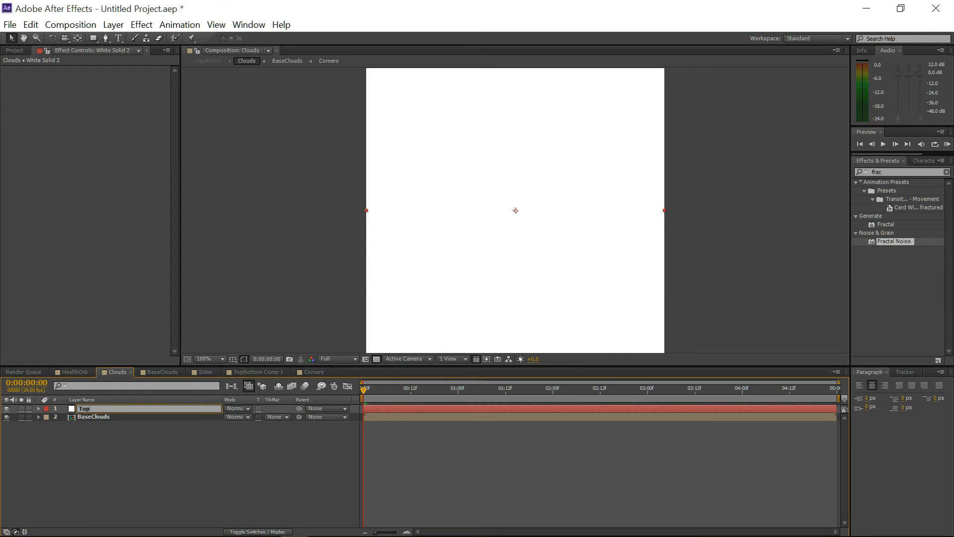
text(Clouds)
key(Return)
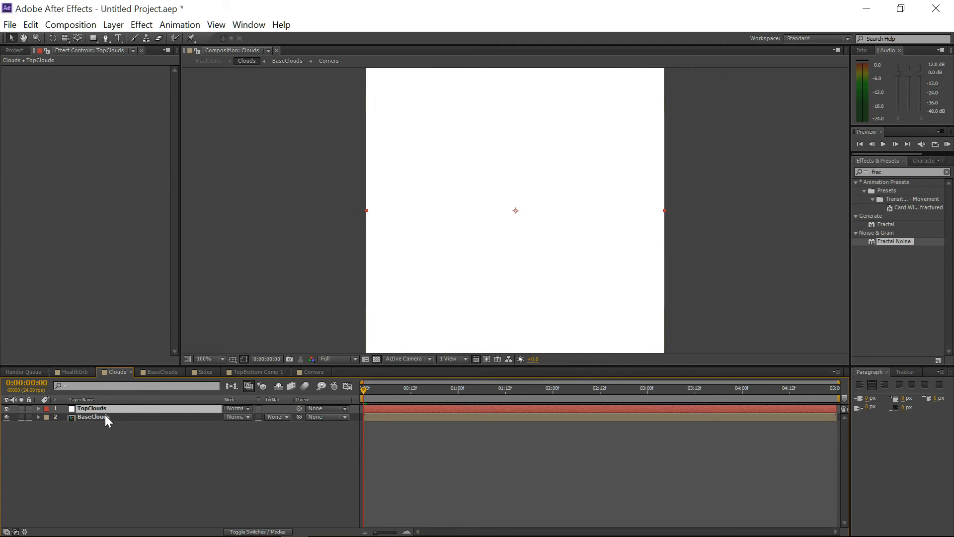
- Pre-compose the TopClouds layer as TopClouds Comp 1, leaving all attributes in Clouds
click(112, 27)
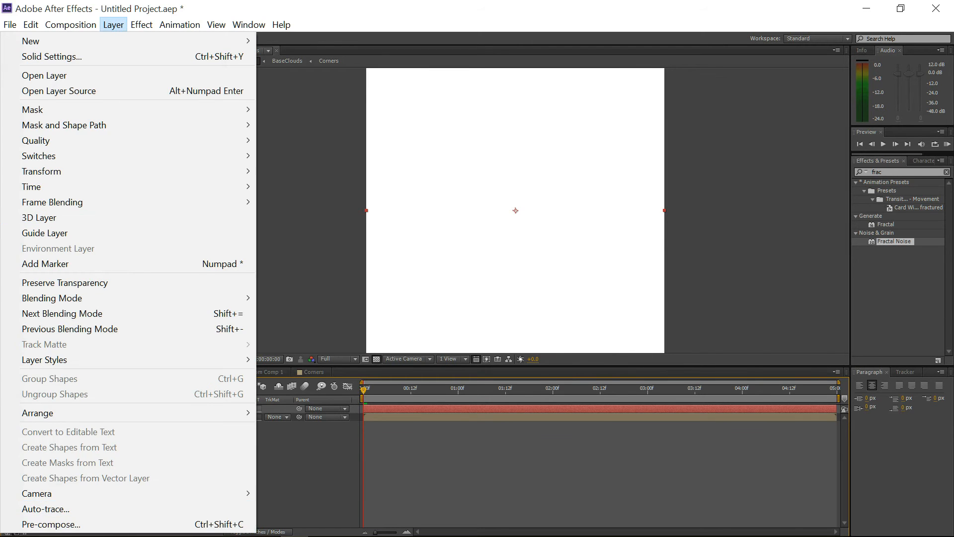
click(94, 525)
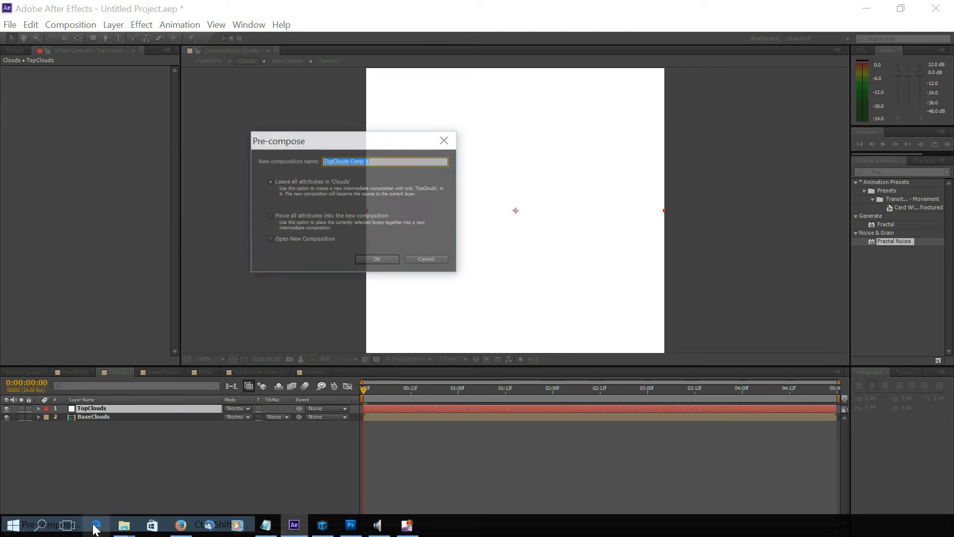
click(377, 260)
- In TopClouds Comp 1, apply Fractal Noise to the white solid with Dynamic Twist type, contrast 266 and brightness -59
double_click(100, 410)
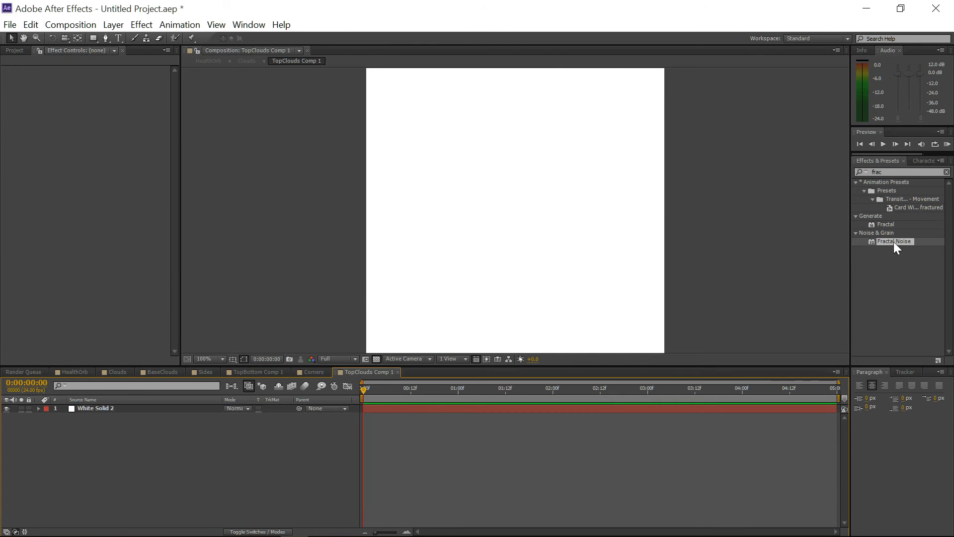
drag(894, 242, 522, 297)
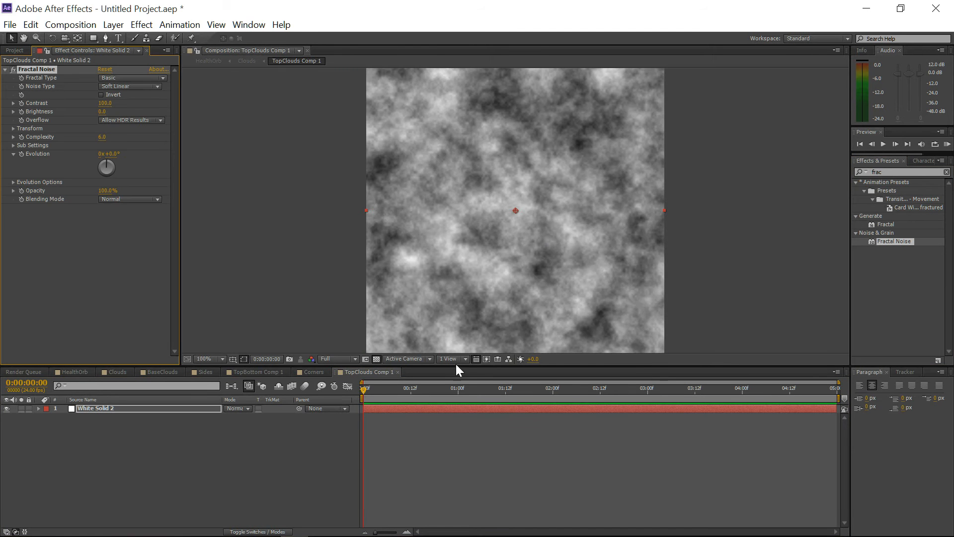
click(151, 78)
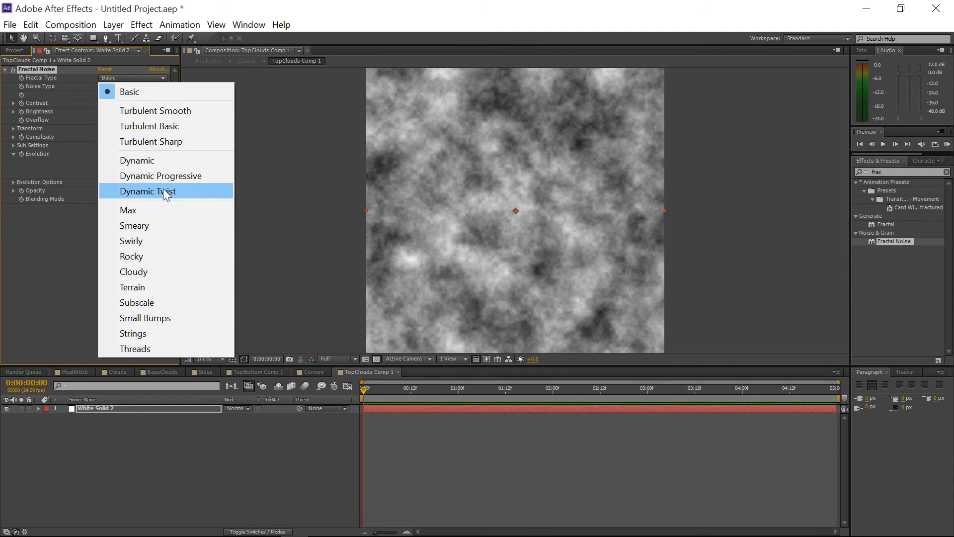
click(139, 191)
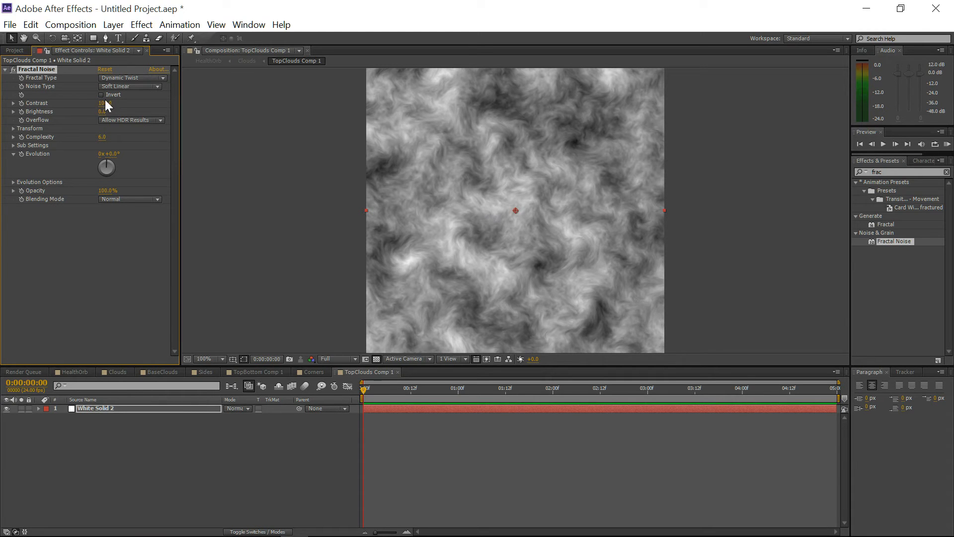
drag(105, 106, 171, 111)
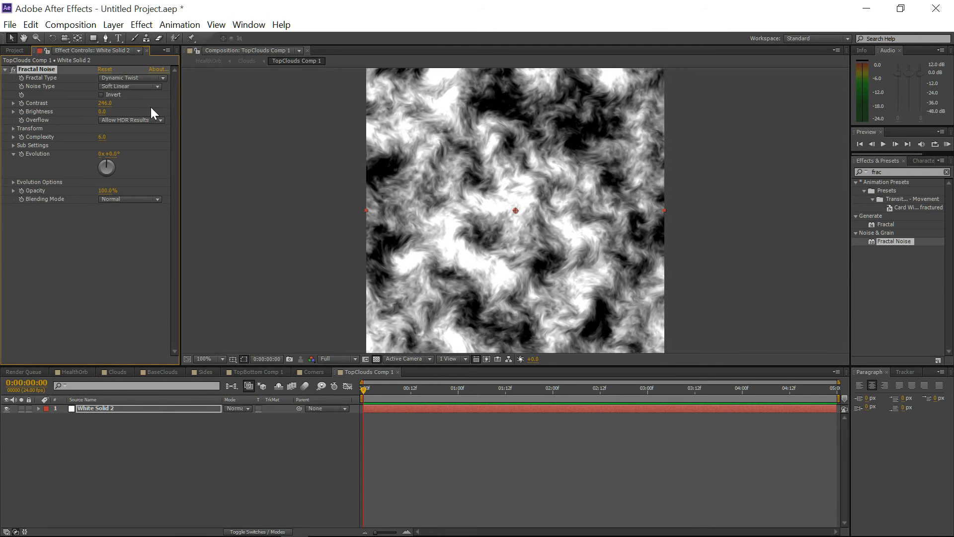
mouse_move(103, 116)
mouse_down()
mouse_move(77, 116)
mouse_move(115, 105)
mouse_move(106, 111)
mouse_up()
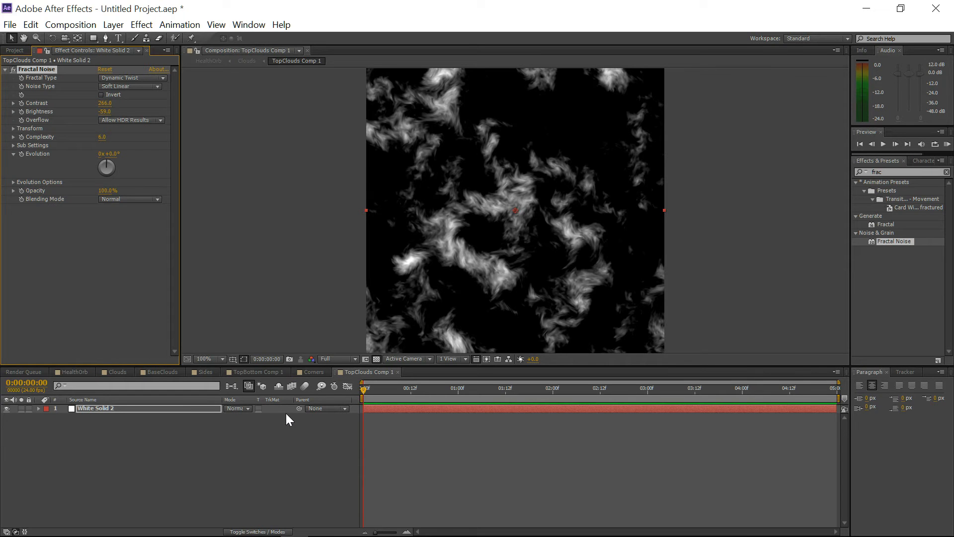
- Rename the white solid layer in TopClouds Comp 1 to Background
click(38, 408)
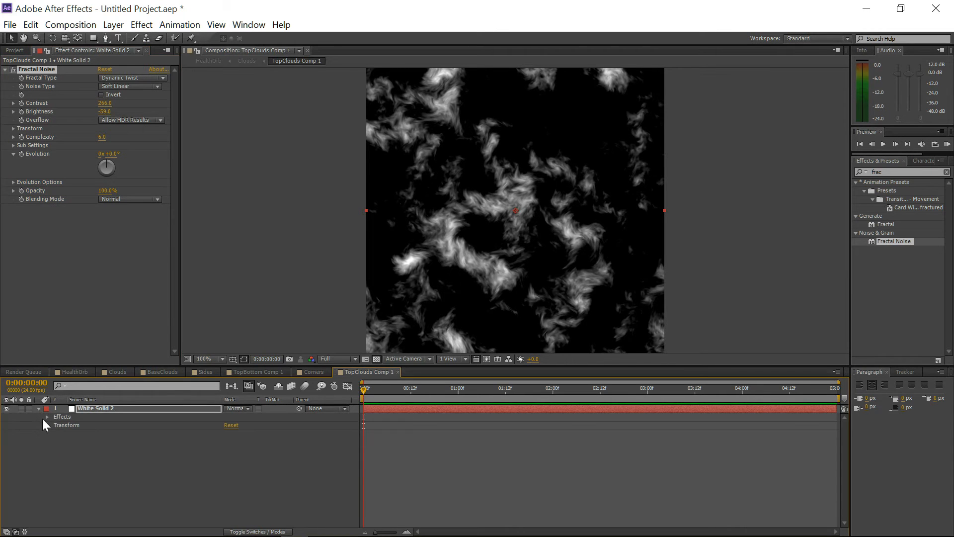
click(47, 417)
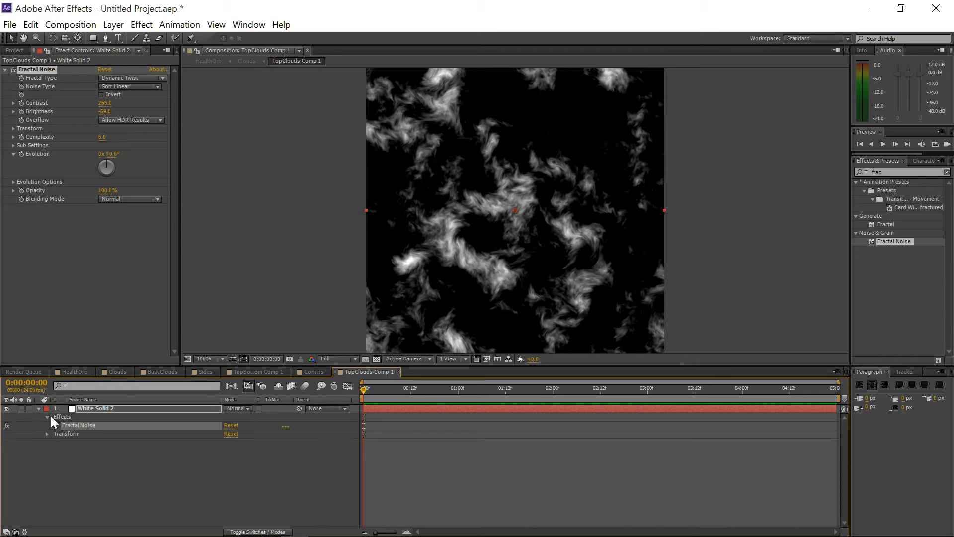
click(83, 407)
key(Return)
text(B)
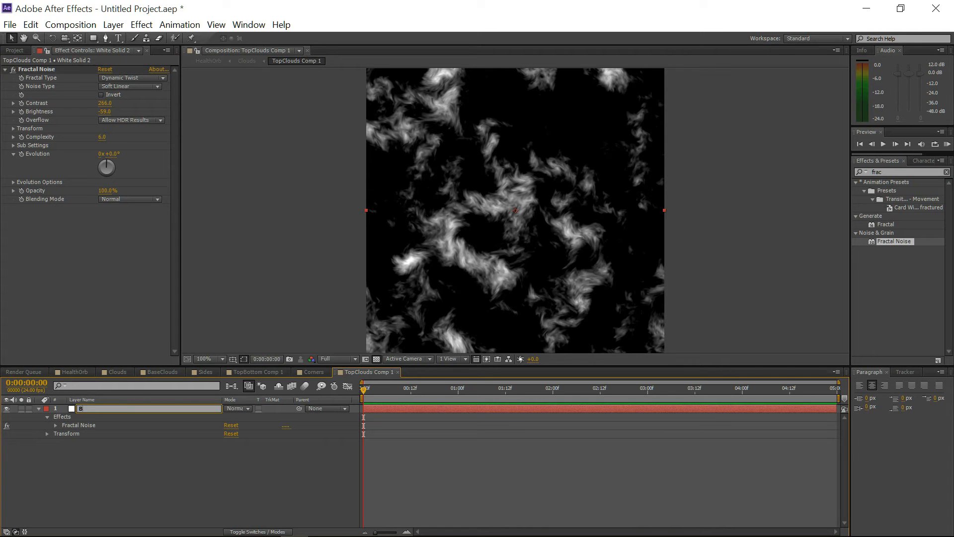
text(ackground)
key(Return)
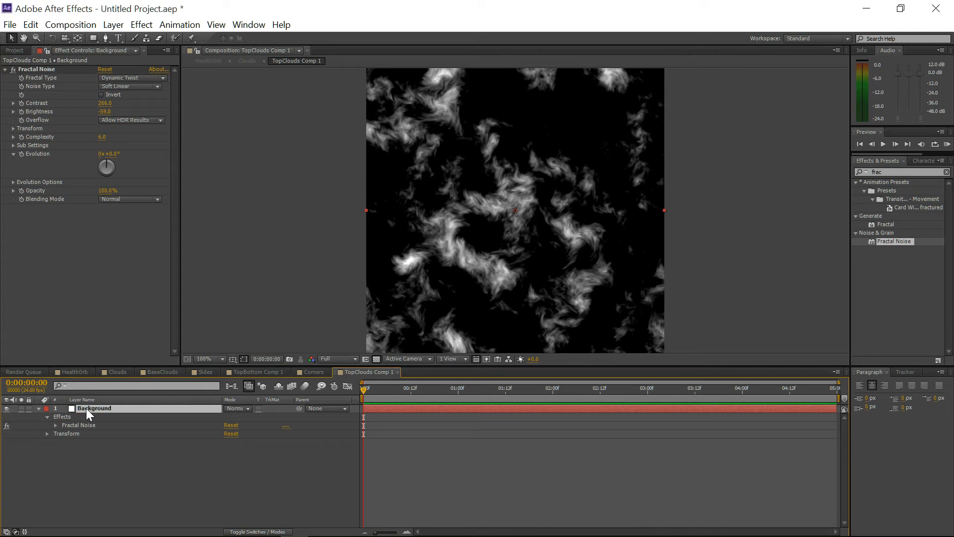
- Turn on Cycle Evolution in the Evolution Options of the Background layer's Fractal Noise
click(56, 425)
scroll(85, 491, down, 1)
click(64, 497)
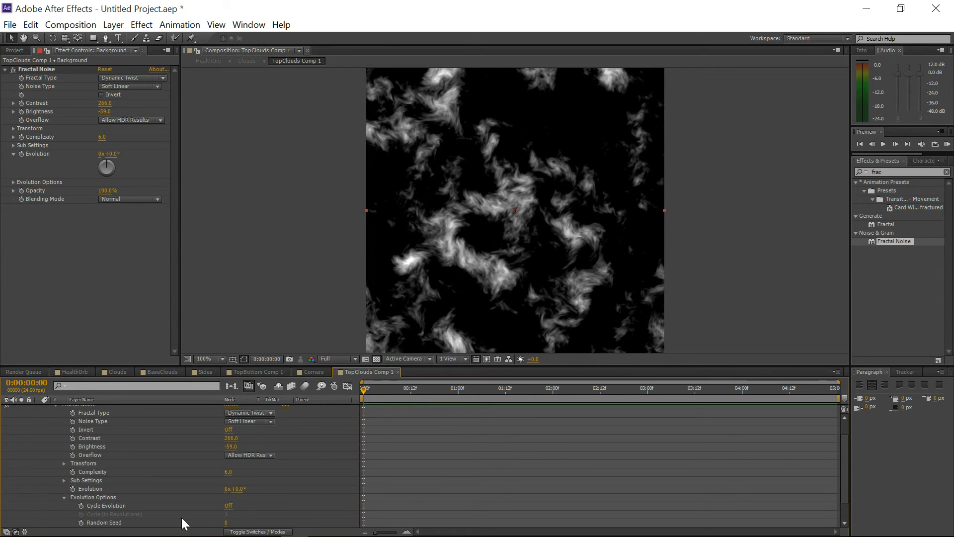
click(231, 506)
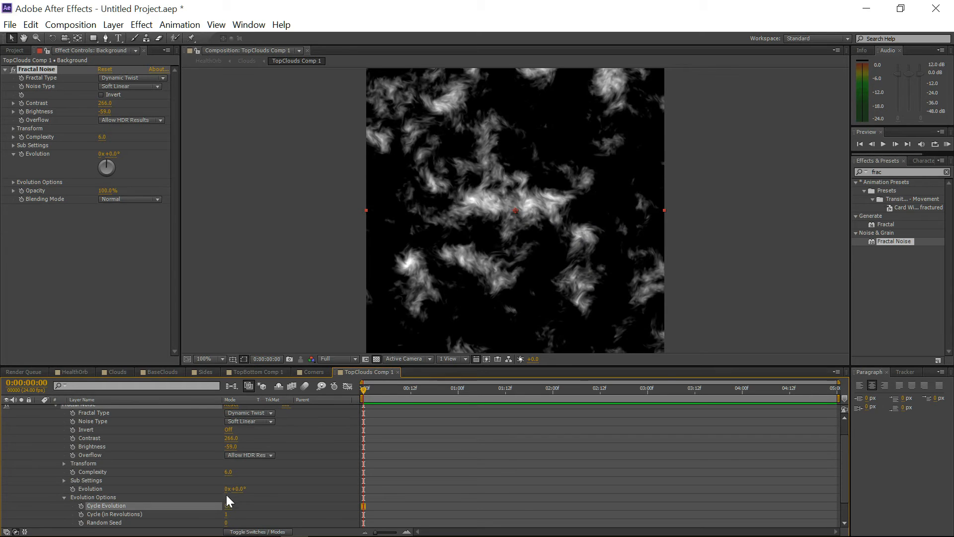
- Keyframe the Background layer's Evolution from the first frame to 2 revolutions at the very end of the timeline
click(73, 488)
drag(368, 386, 835, 392)
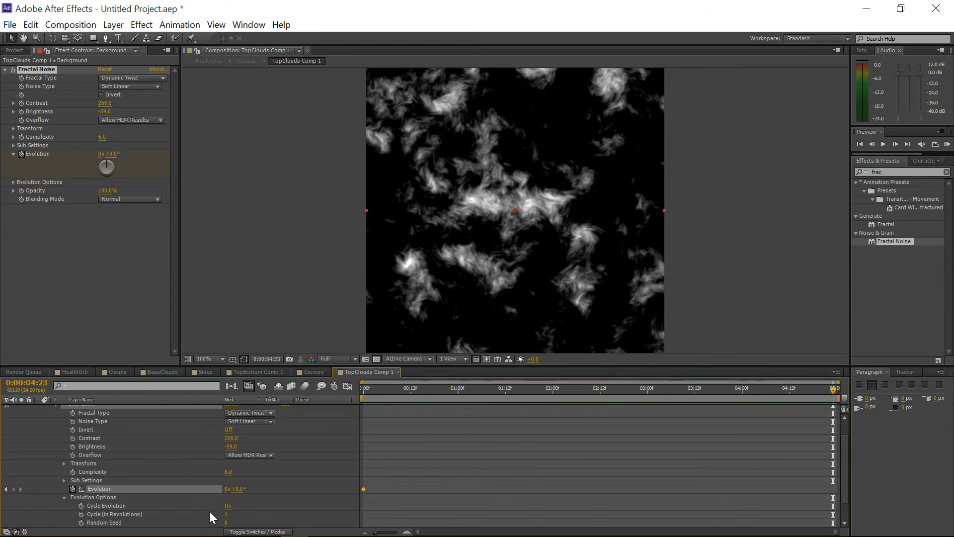
click(226, 489)
text(2)
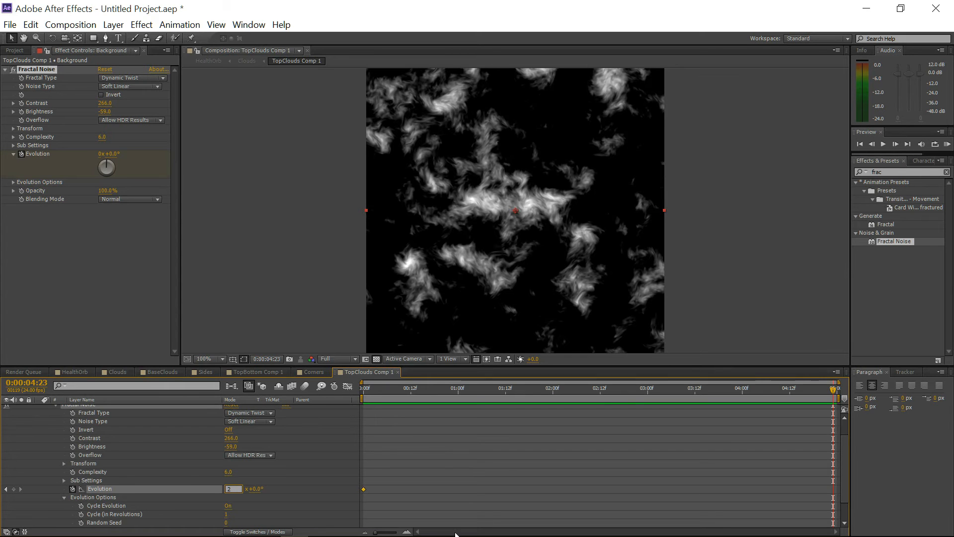
key(Return)
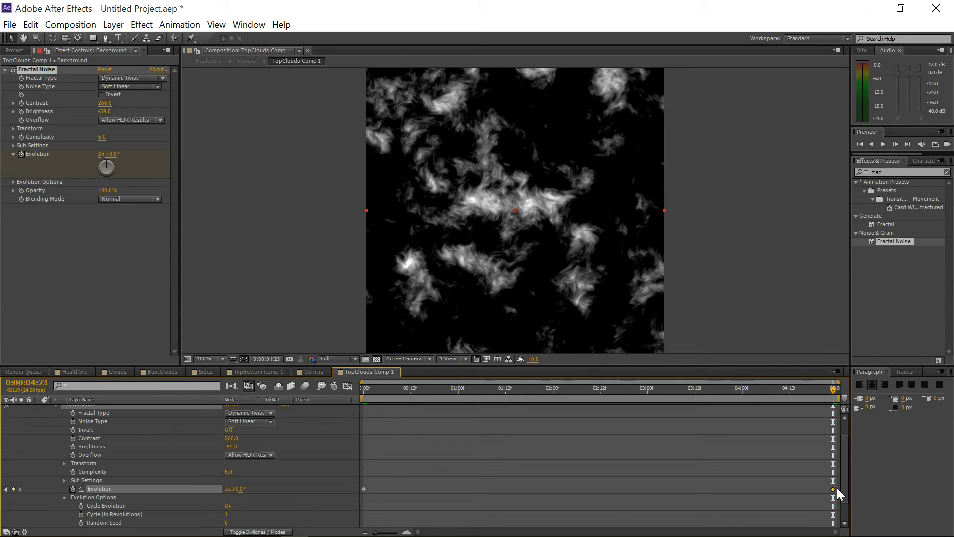
drag(833, 488, 837, 489)
- Preview the evolving noise in TopClouds Comp 1 from the start and collapse the Background layer's properties
drag(837, 390, 330, 379)
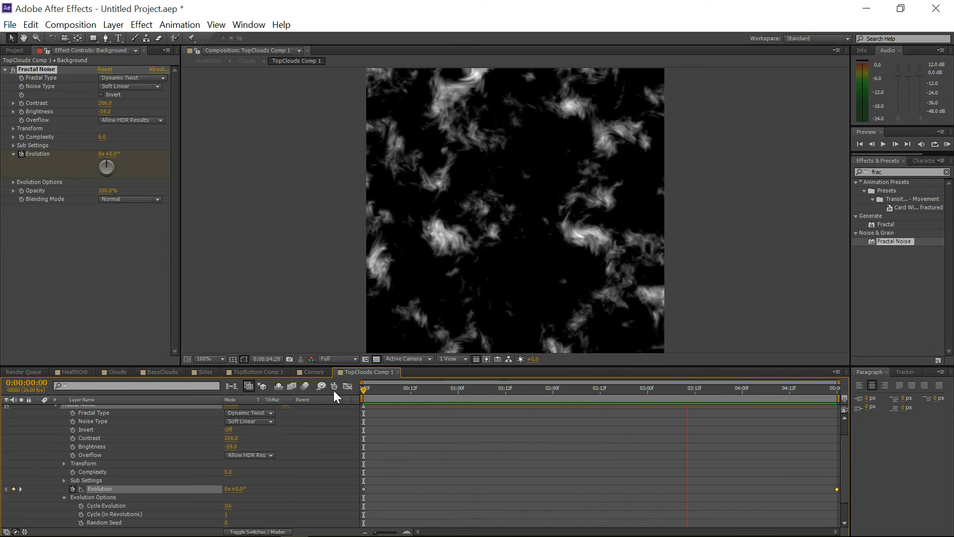
key(space)
scroll(90, 479, up, 2)
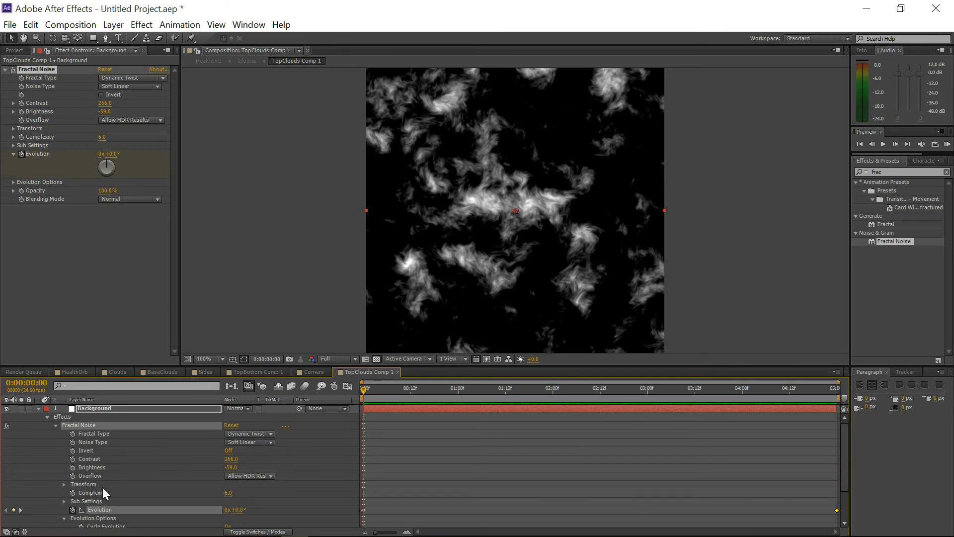
click(38, 408)
click(38, 408)
click(39, 408)
- In the Clouds composition, apply the Offset effect to TopClouds and set the layer's blending mode to Screen
click(157, 371)
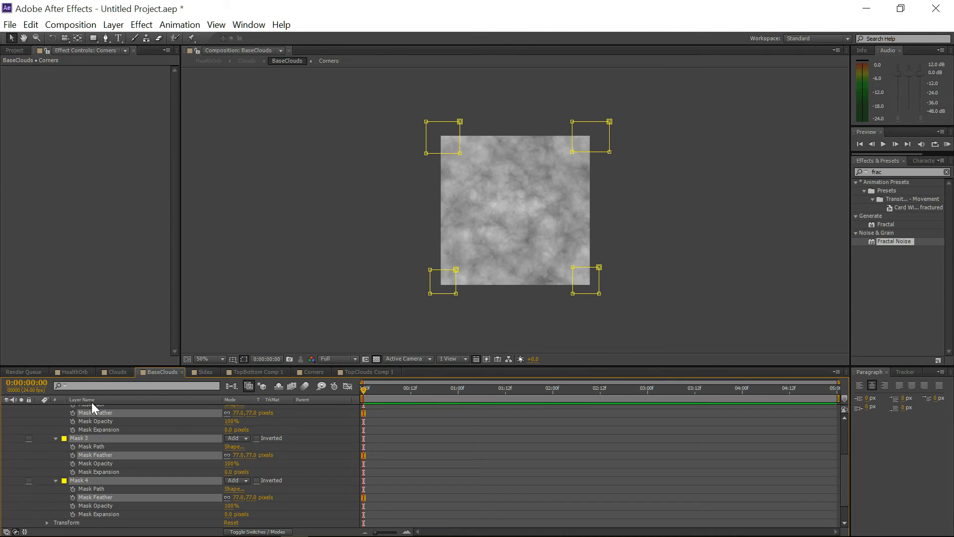
click(113, 371)
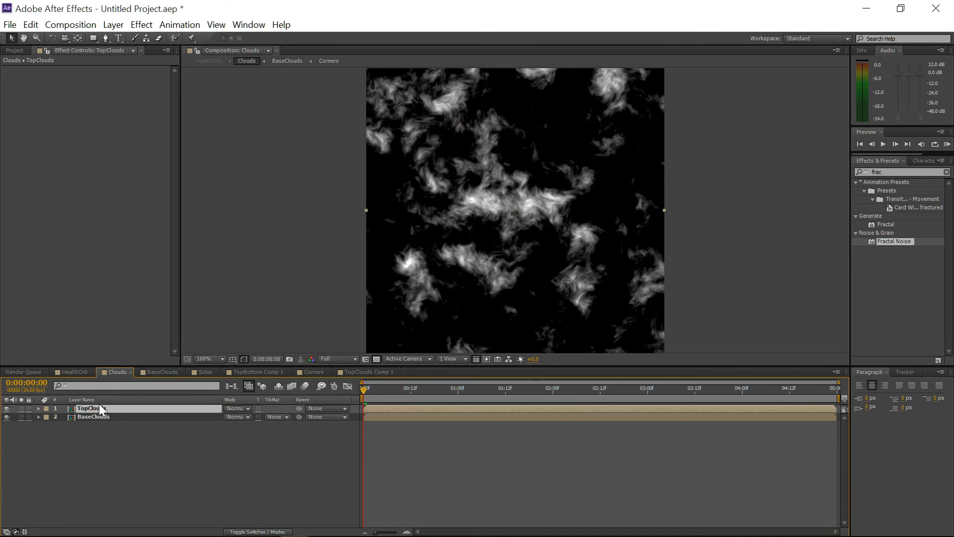
click(884, 171)
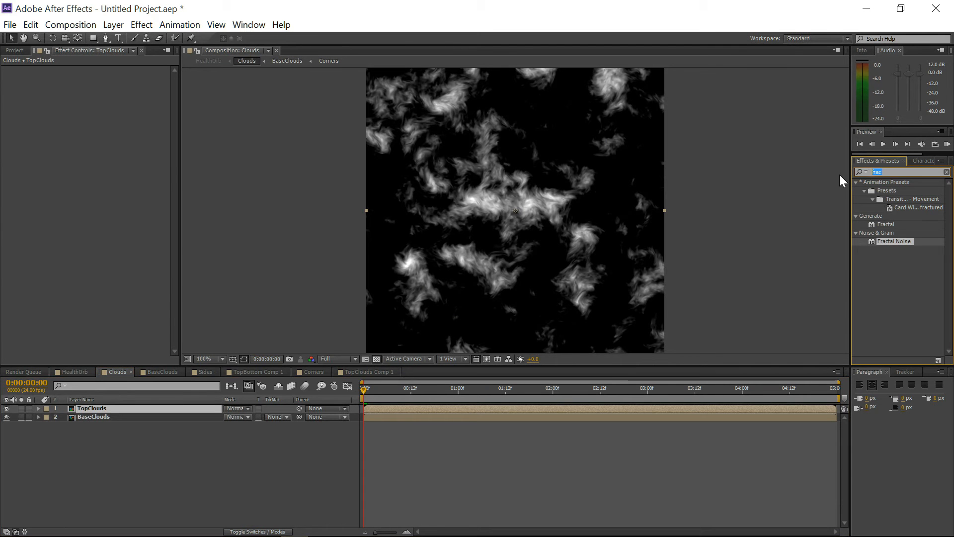
text(of)
key(BackSpace)
key(BackSpace)
text(se)
drag(890, 207, 496, 228)
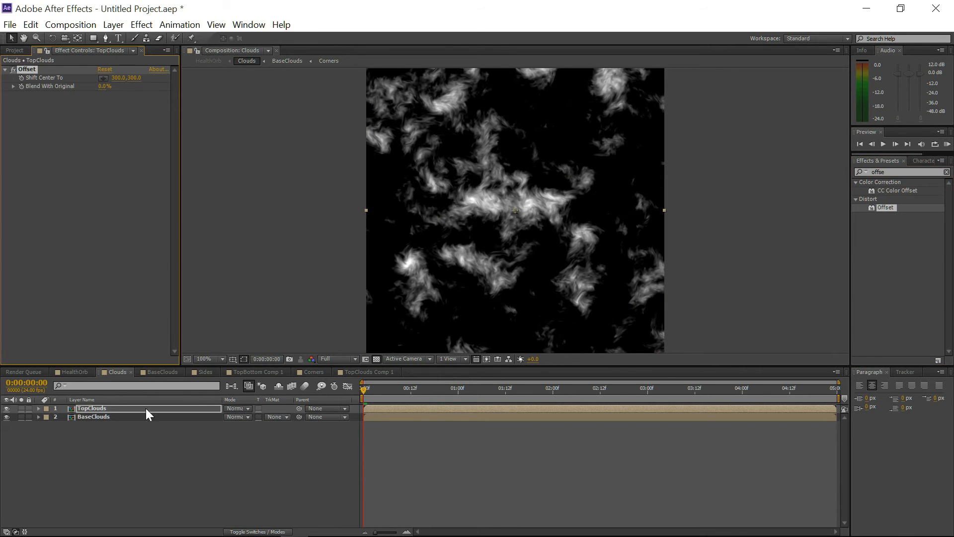
click(242, 409)
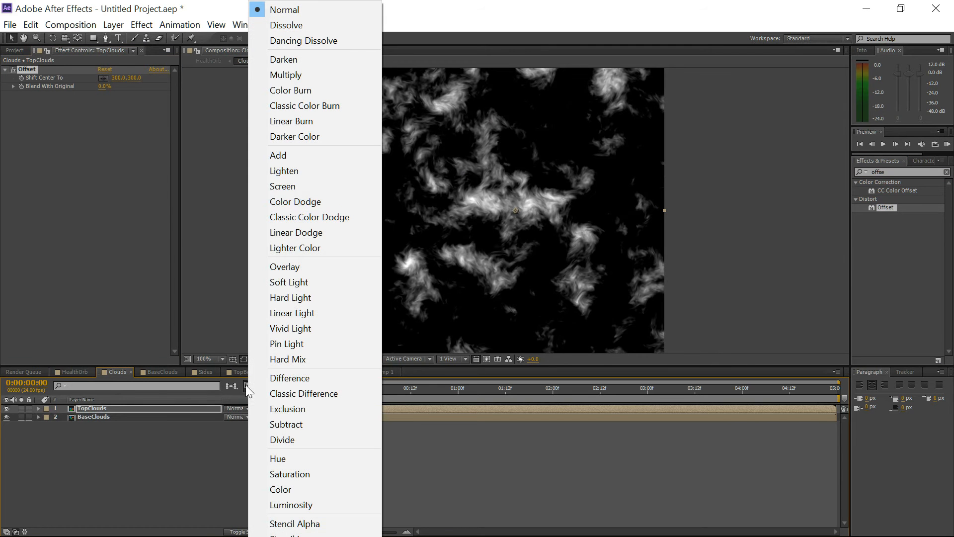
click(310, 186)
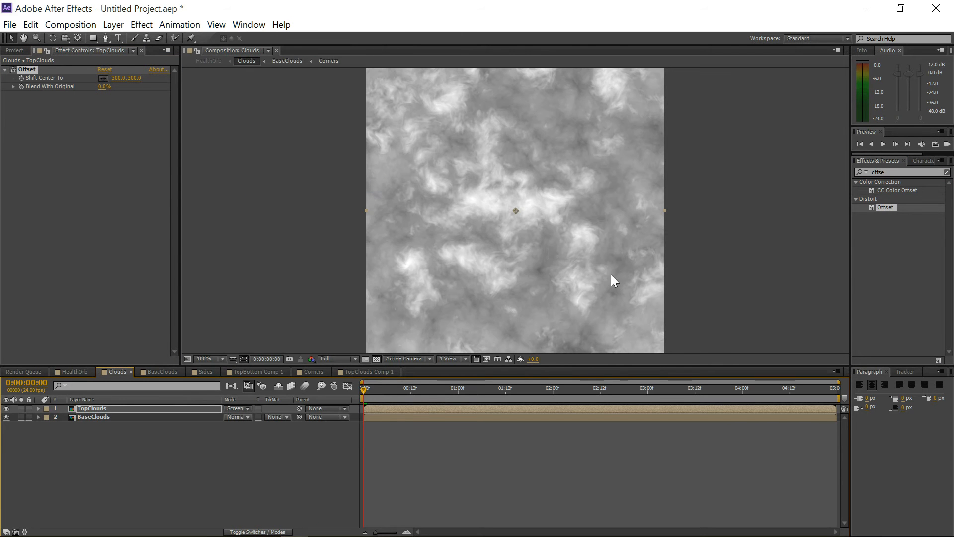
- Add a Shift Center To keyframe for the TopClouds Offset effect at the first frame
click(39, 408)
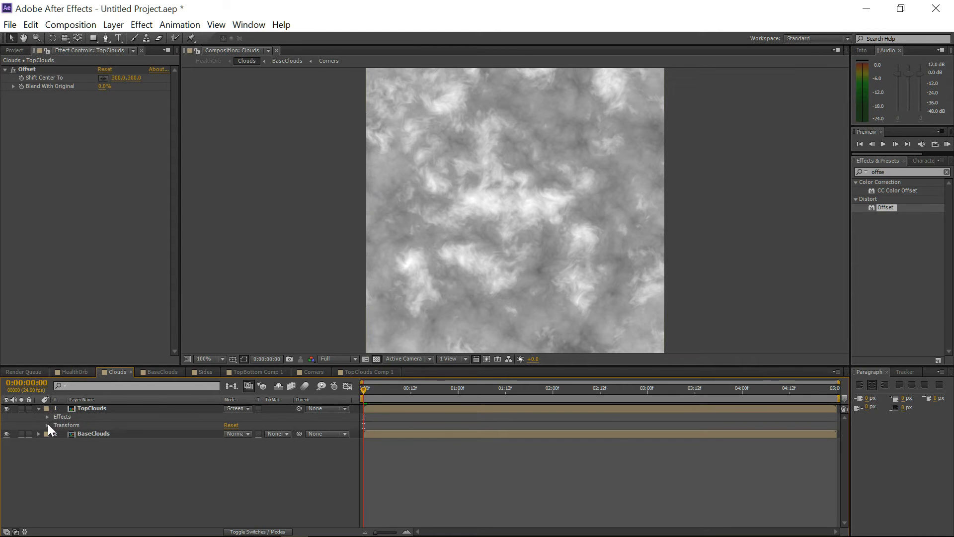
click(47, 417)
click(55, 425)
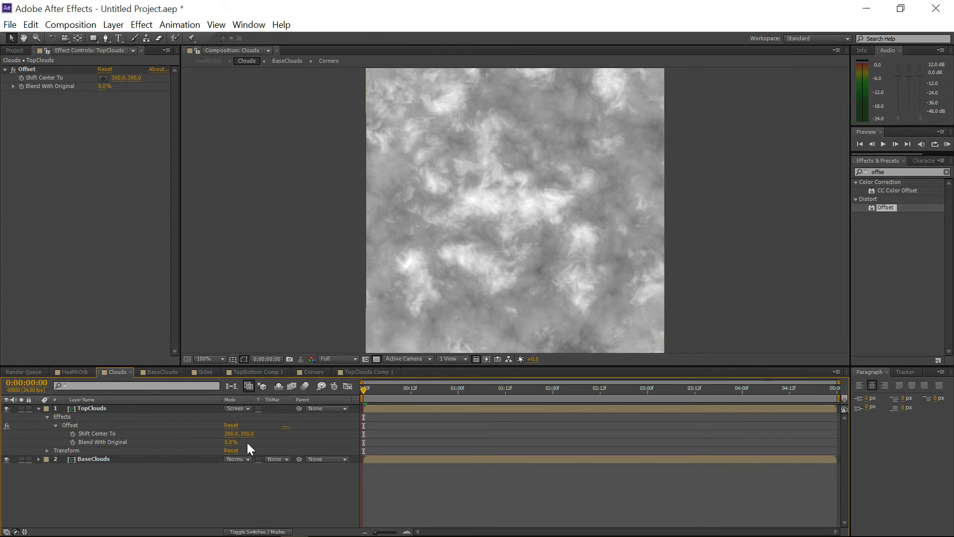
click(73, 434)
- Keyframe TopClouds' Shift Center To at 1500, 900 at the end of the timeline and preview the scrolling clouds
drag(369, 389, 874, 404)
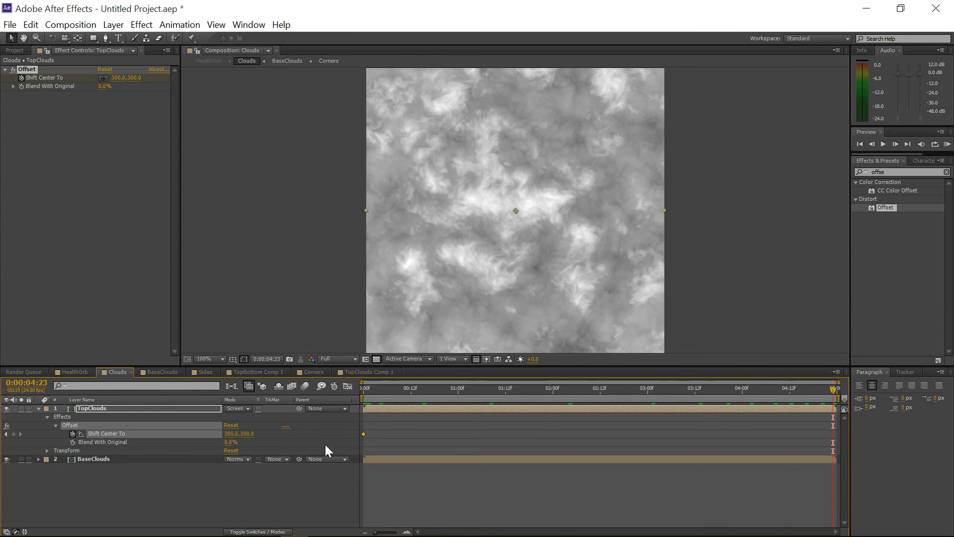
click(234, 434)
text(1500)
key(Return)
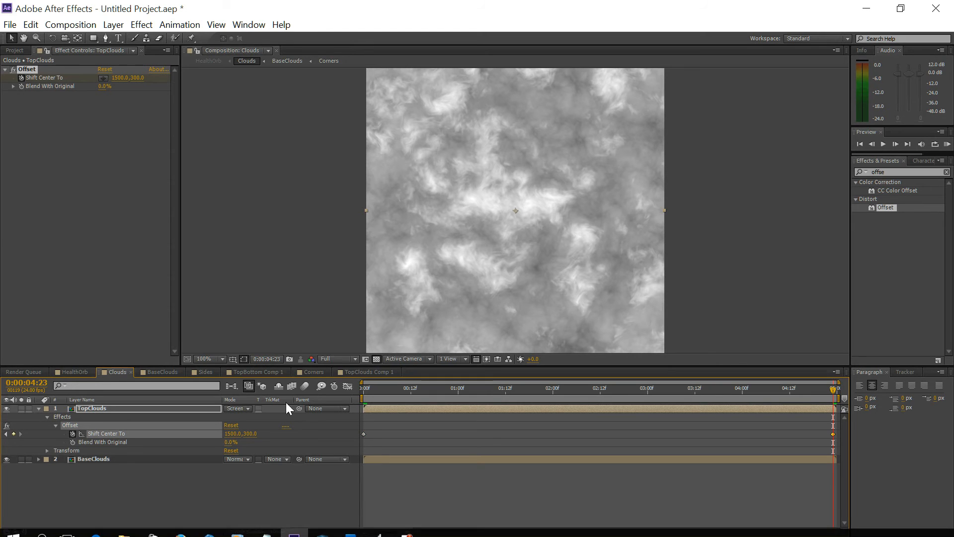
click(250, 434)
text(900)
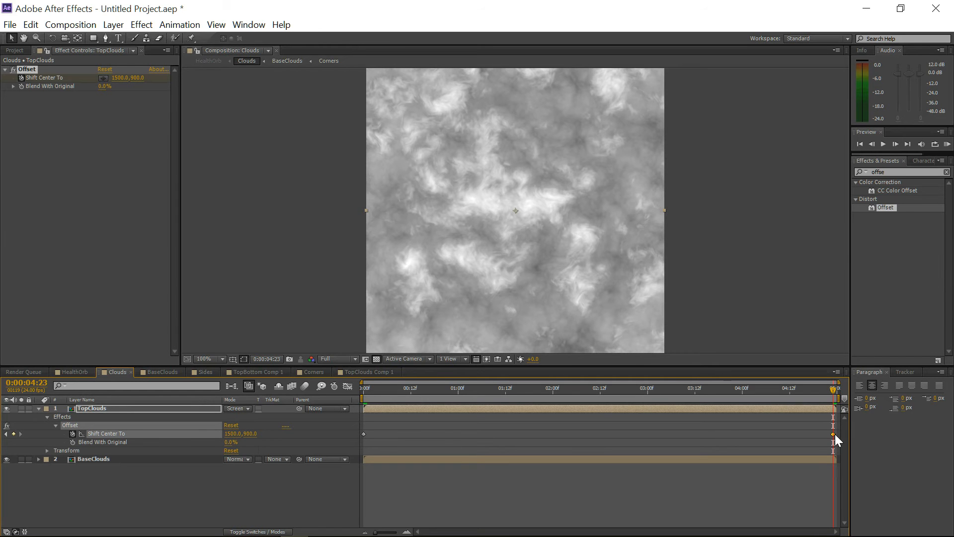
drag(831, 432, 836, 433)
drag(831, 390, 281, 393)
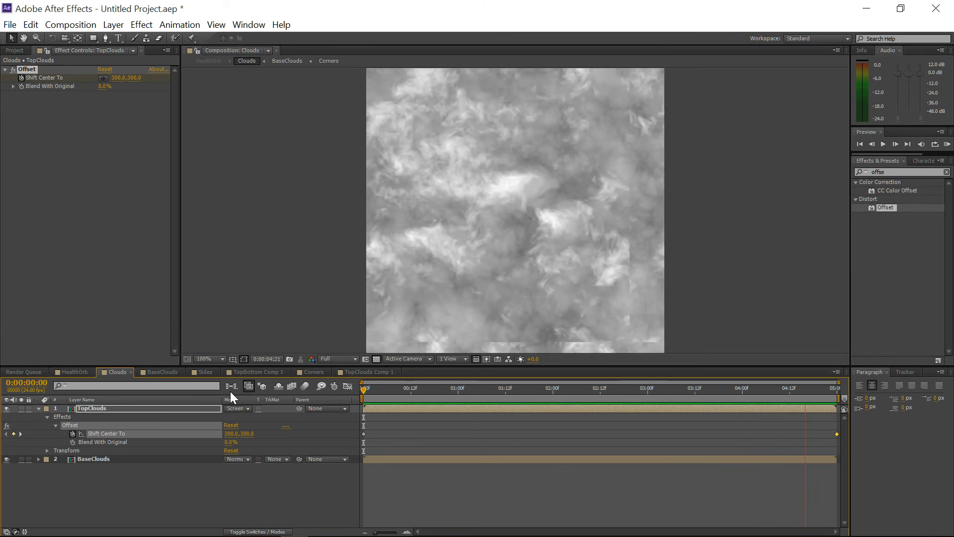
key(space)
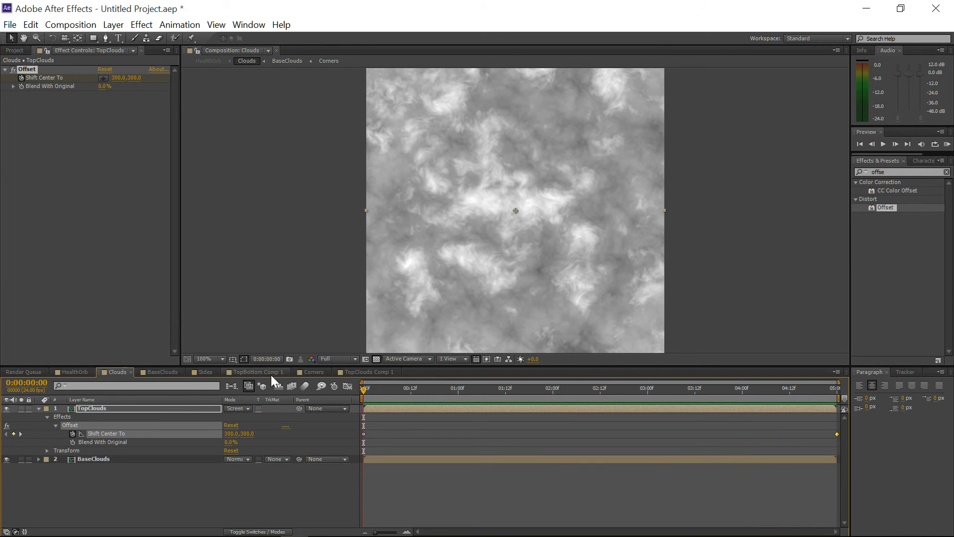
- In TopClouds Comp 1, duplicate the Background layer and rename the copy Sides
click(350, 372)
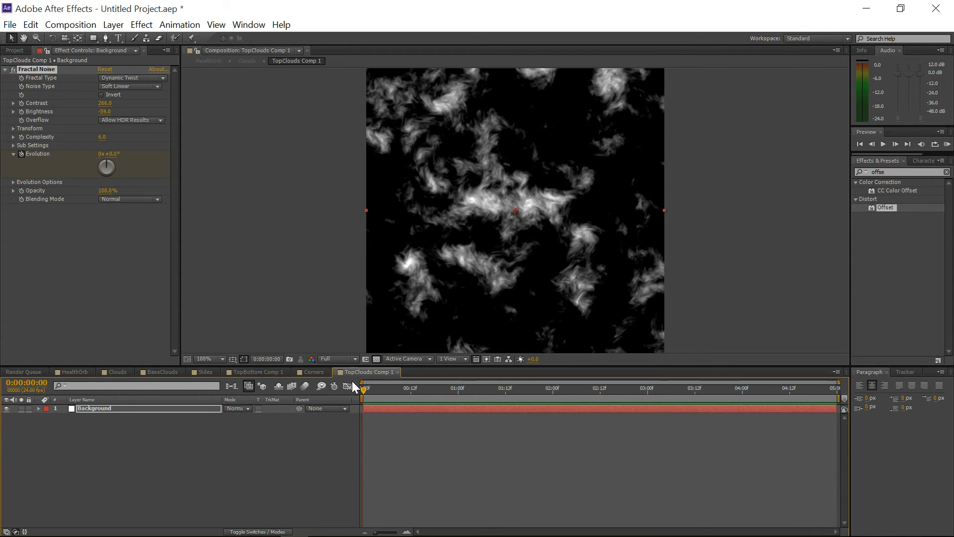
click(103, 407)
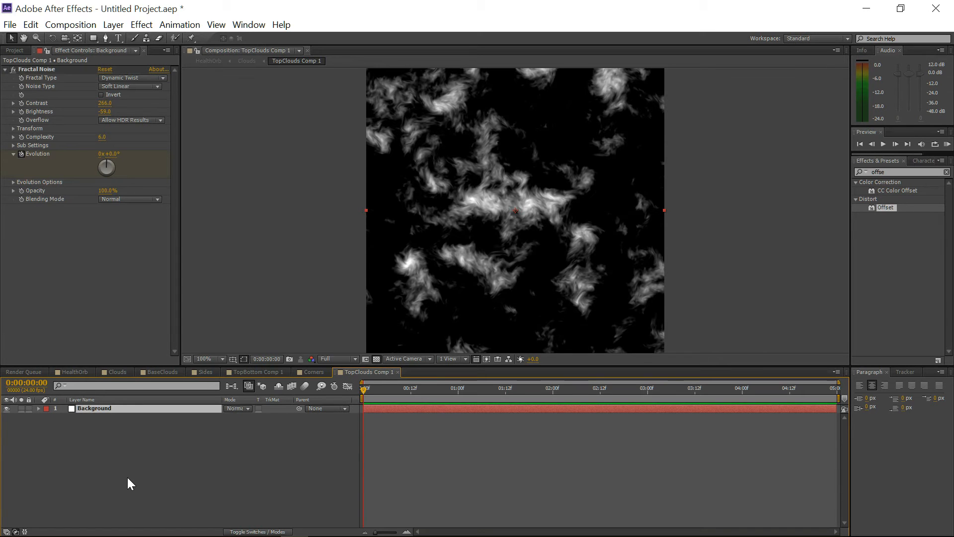
key(ctrl+d)
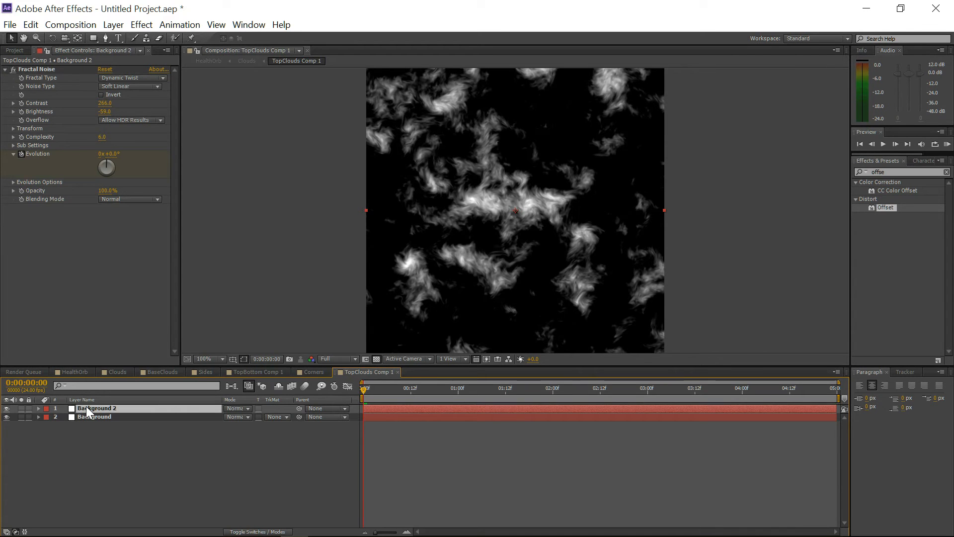
key(Return)
text(Sides)
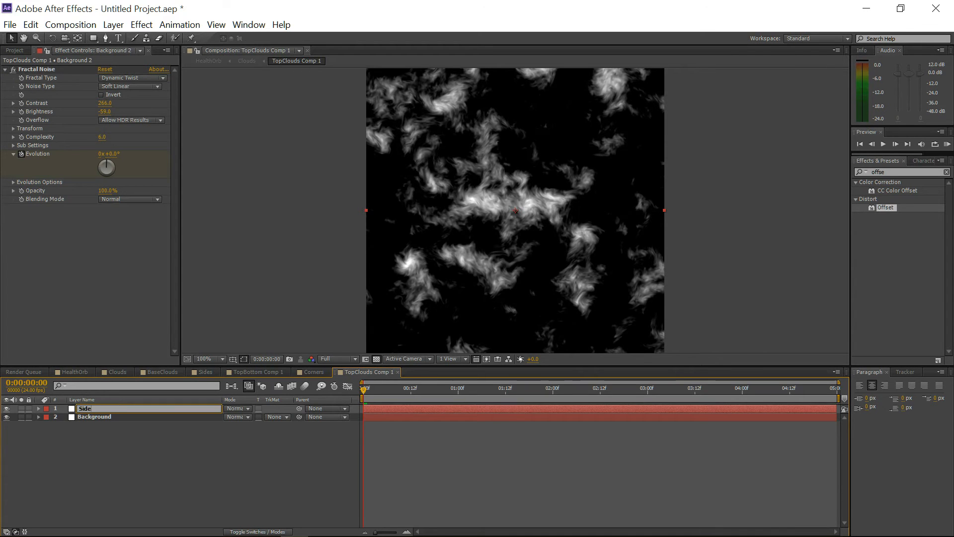
key(Return)
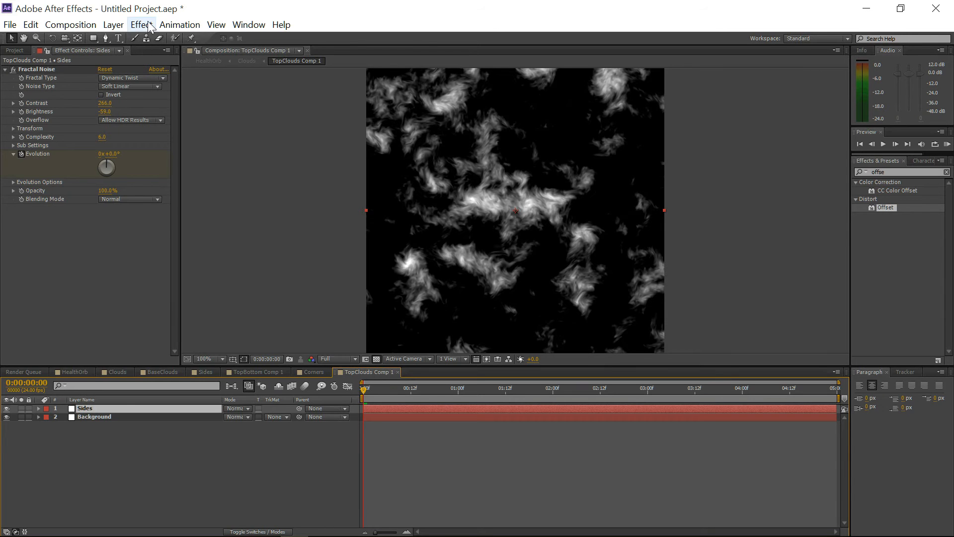
- Pre-compose the Sides layer into a new composition named Sides, moving all attributes into it
click(113, 24)
click(90, 520)
click(305, 215)
drag(364, 162, 337, 162)
key(BackSpace)
click(377, 259)
- Inside the Sides composition, apply the Offset effect to the layer and set Shift Center To to 600, 300
double_click(93, 408)
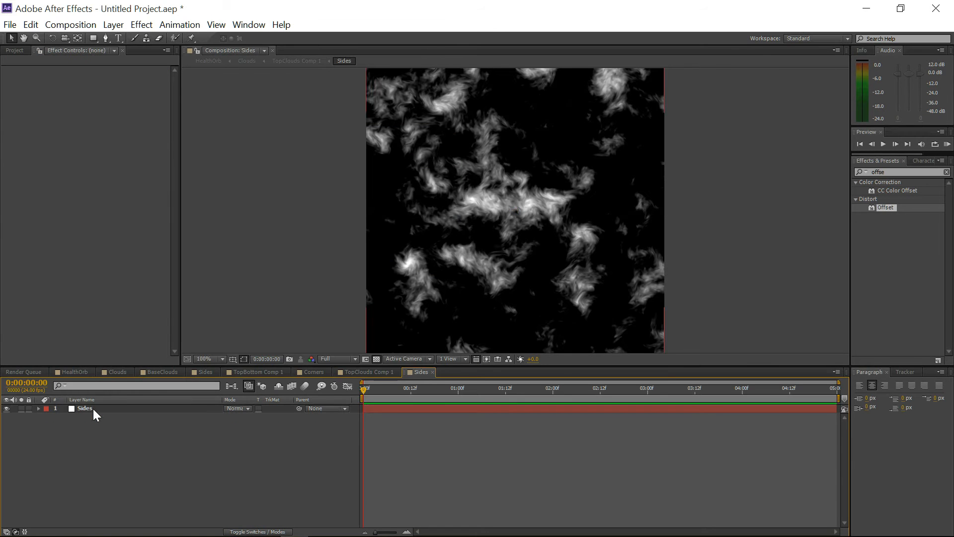
drag(887, 210, 447, 224)
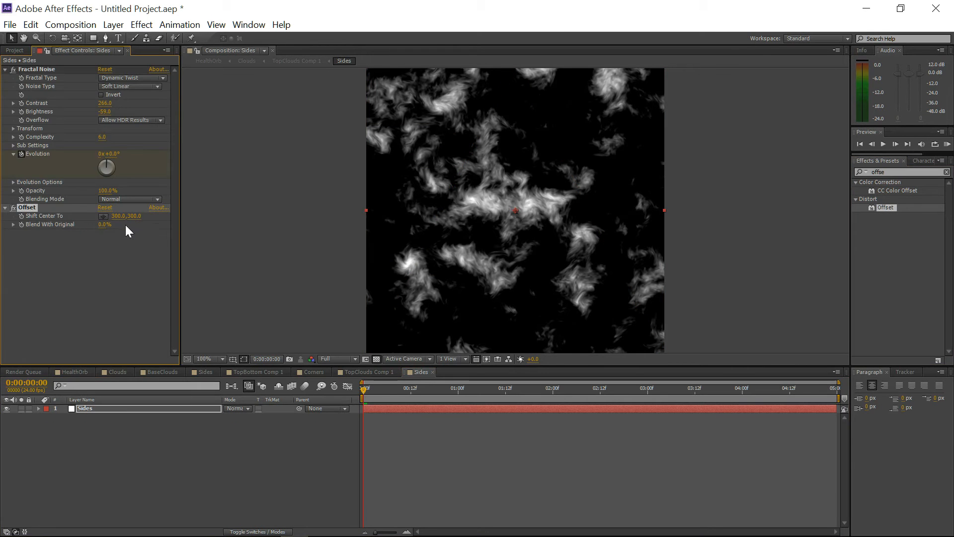
click(116, 217)
text(600)
key(Return)
- Set the Sides layer's Fractal Noise Random Seed to 1 in the Evolution Options
click(13, 182)
click(101, 207)
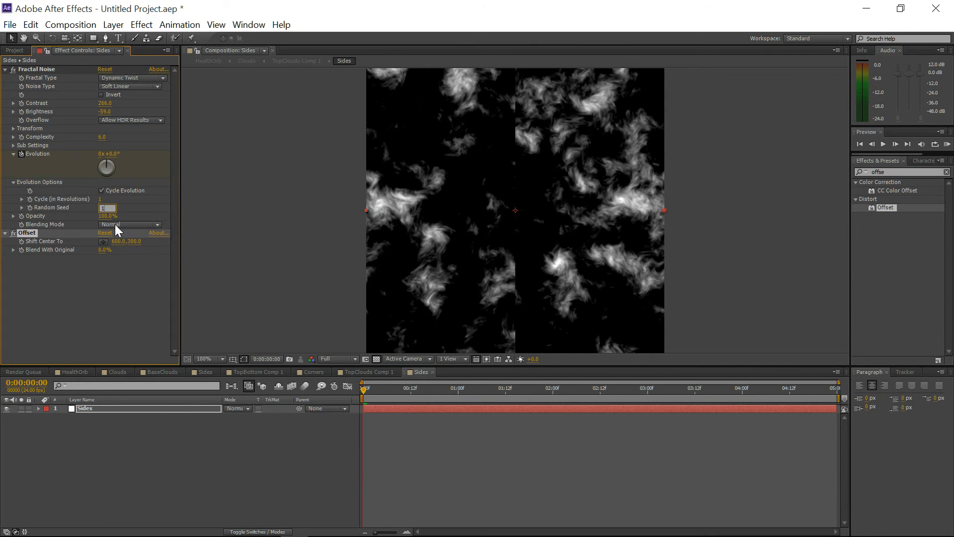
key(Return)
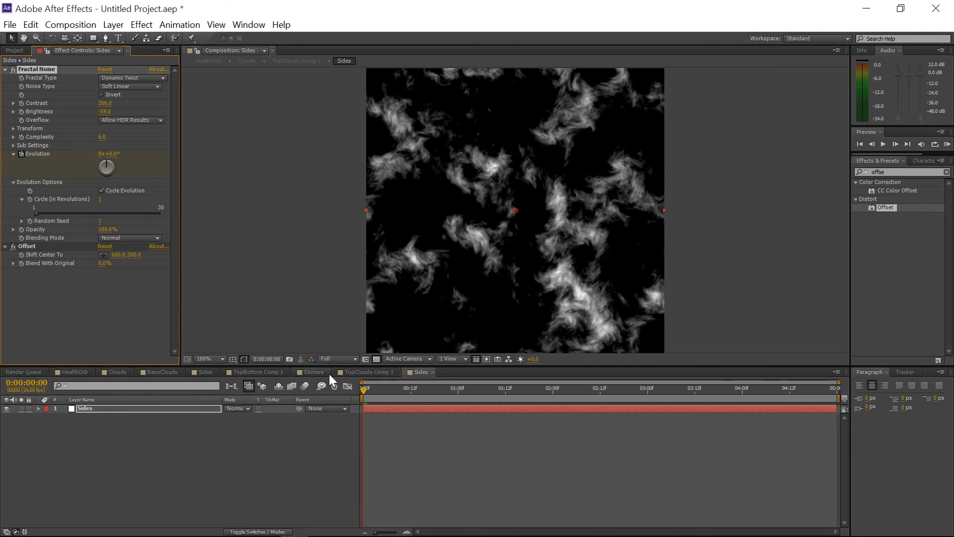
- In TopClouds Comp 1, draw rectangular masks on the Sides layer over the left and right edges of the frame
click(365, 371)
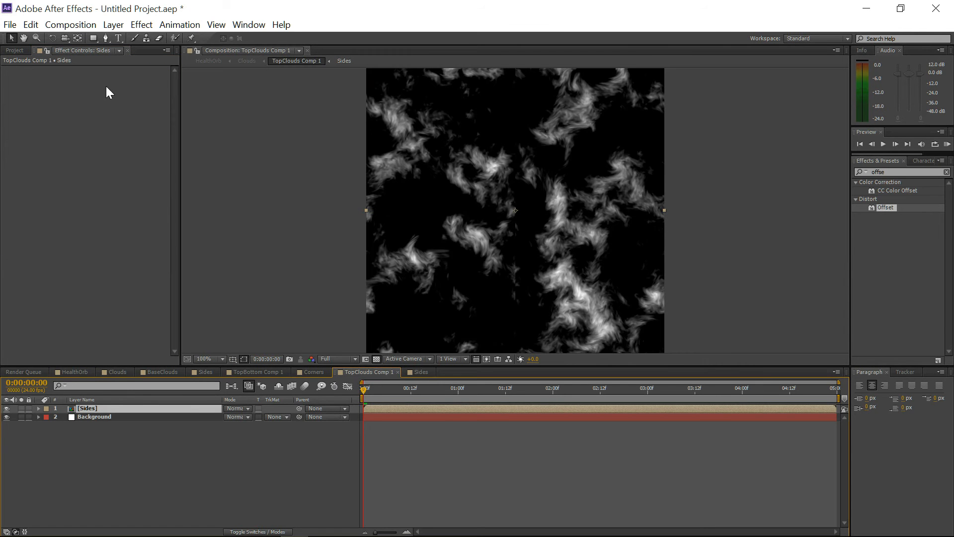
click(93, 38)
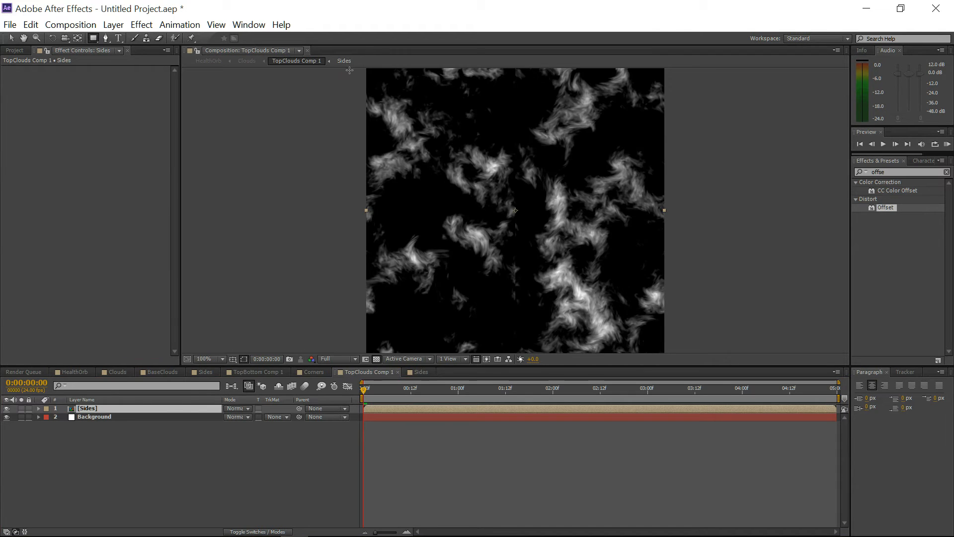
drag(393, 110, 461, 314)
drag(637, 105, 823, 291)
drag(553, 290, 569, 308)
- Feather Mask 1 of the Sides layer by 74 pixels and collapse the layer's properties
click(59, 425)
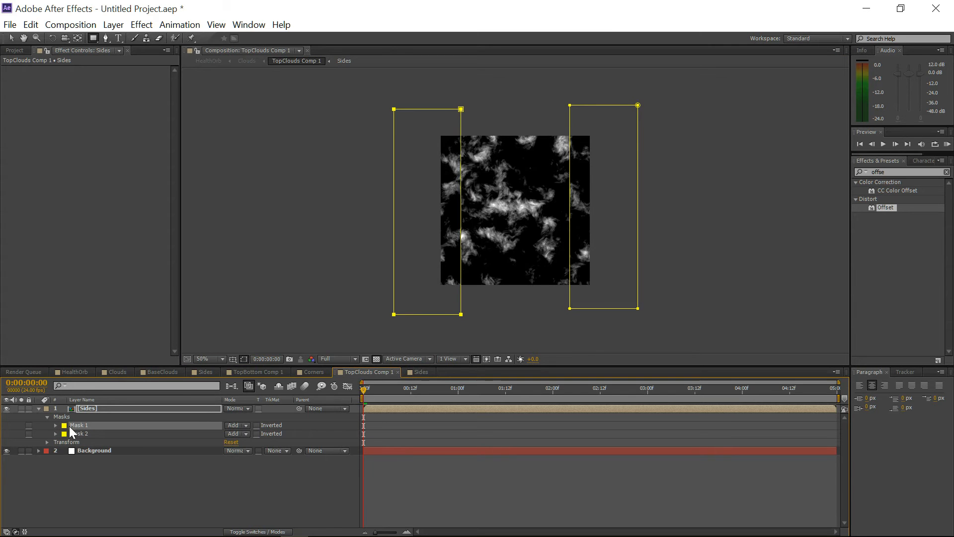
click(55, 425)
drag(238, 441, 272, 436)
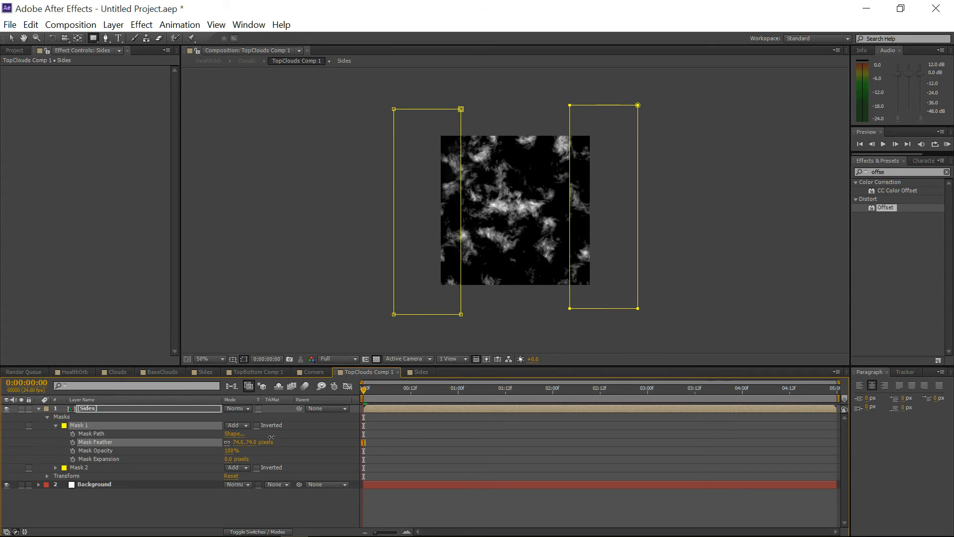
click(309, 280)
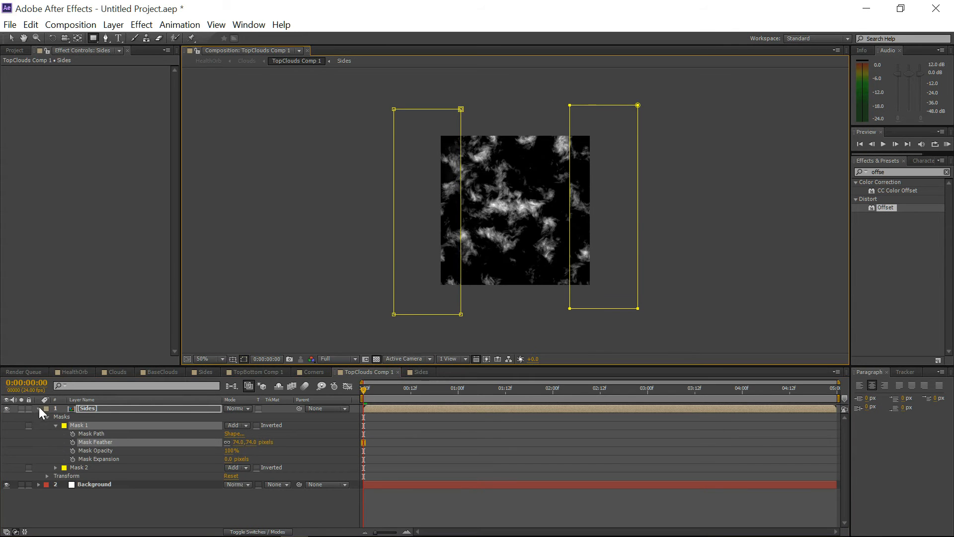
click(39, 408)
click(62, 424)
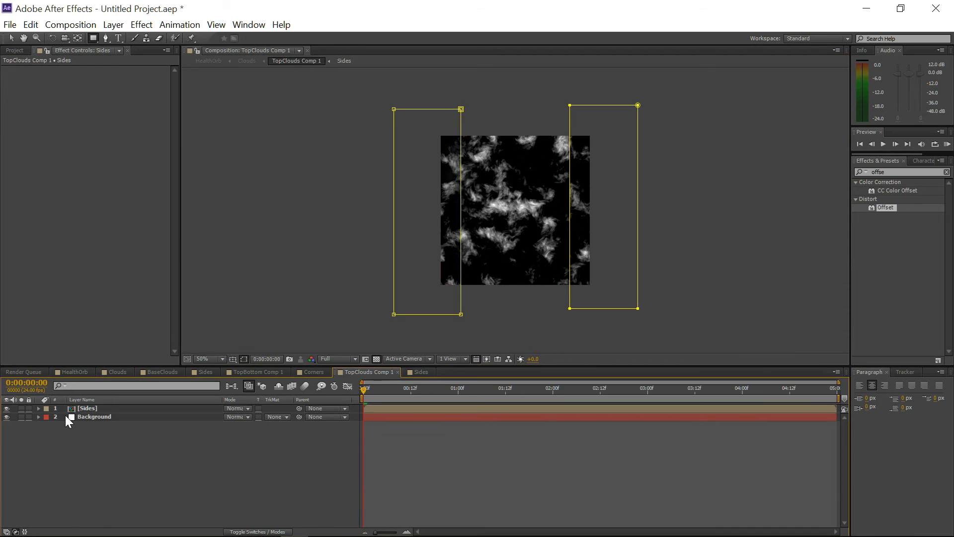
- Duplicate the Background layer, move the copy above Sides and rename it TopBottom
click(94, 419)
key(ctrl+d)
drag(94, 416, 97, 406)
key(Return)
text(TopBottom)
key(Return)
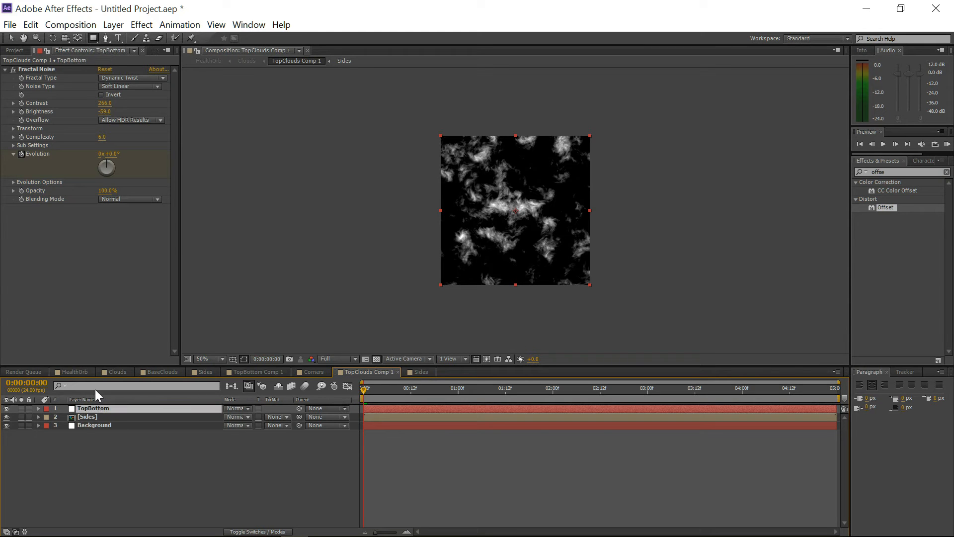
- Pre-compose the TopBottom layer into a new composition named TopBottom, moving all attributes into it
key(ctrl+shift+c)
drag(370, 161, 353, 171)
click(378, 260)
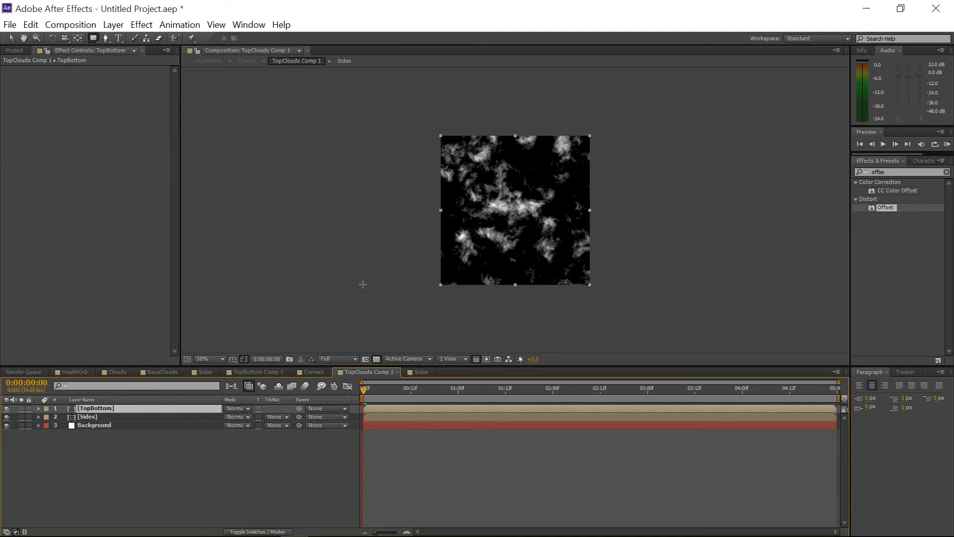
- Inside the TopBottom composition, apply the Offset effect to the layer and set Shift Center To to 300, 600
double_click(167, 407)
drag(875, 214, 528, 210)
click(136, 216)
text(600)
key(Return)
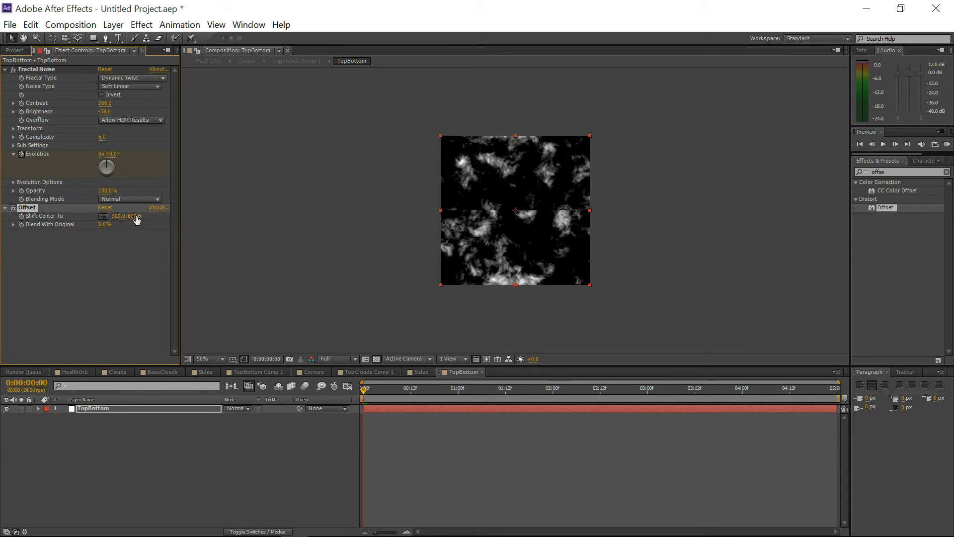
- Set the TopBottom layer's Fractal Noise Random Seed to 1 in the Evolution Options
click(14, 180)
click(13, 182)
click(103, 207)
key(Return)
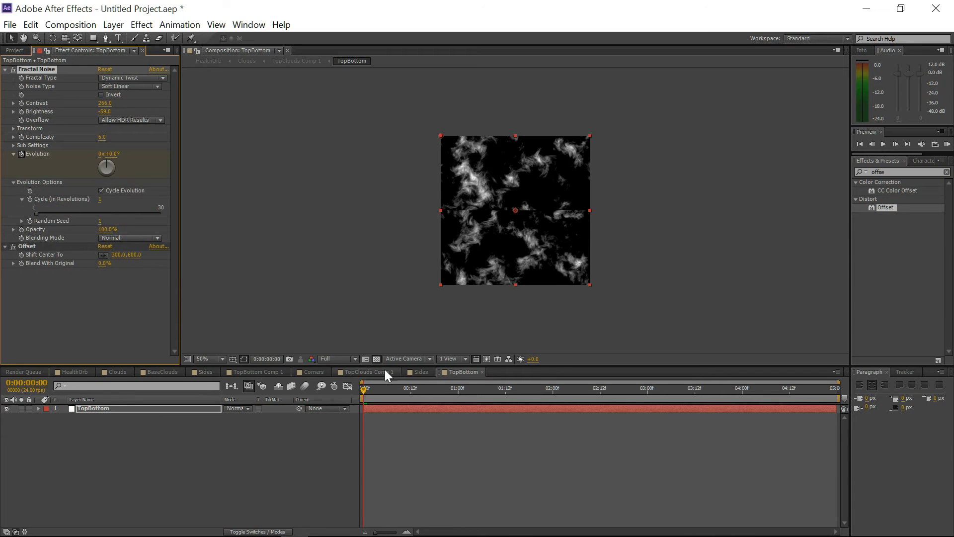
- In TopClouds Comp 1, draw rectangular masks on the TopBottom layer over the bottom and top edges of the frame
click(362, 370)
click(92, 37)
drag(422, 260, 595, 300)
drag(607, 124, 416, 153)
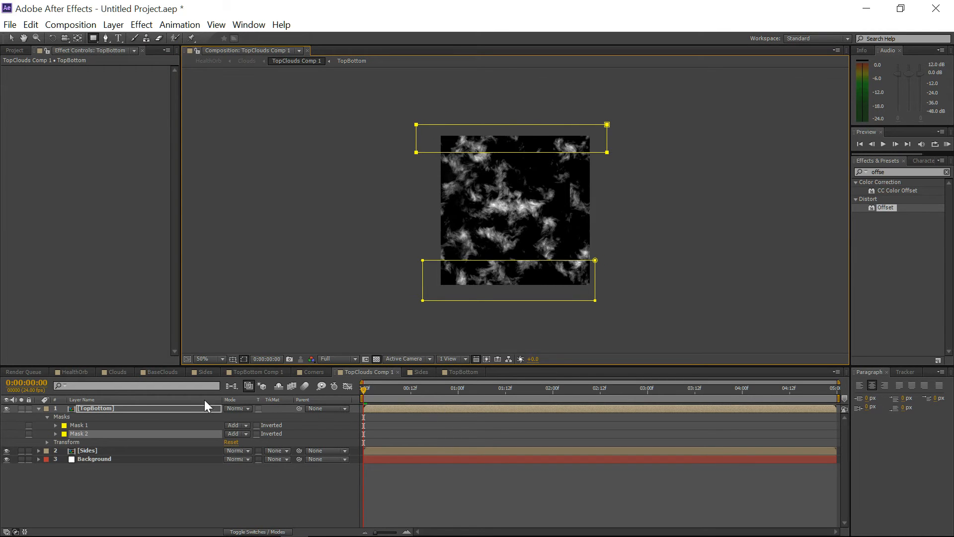
- Feather both TopBottom masks by 68 pixels and collapse the layer's properties
shift+click(75, 425)
click(55, 425)
drag(234, 443, 274, 443)
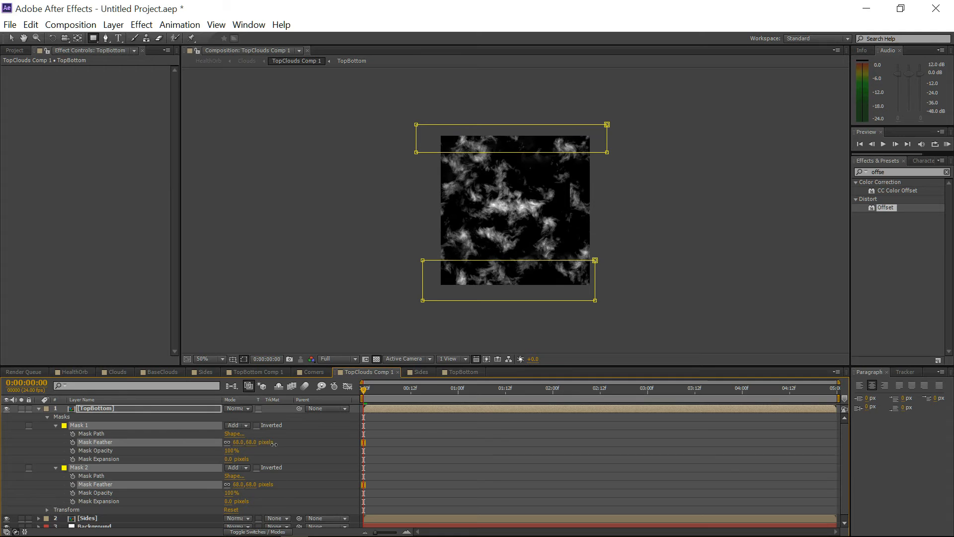
key(F2)
click(38, 408)
- Feather Mask 2 of the Sides layer by 73 pixels and collapse the layer's properties
click(38, 416)
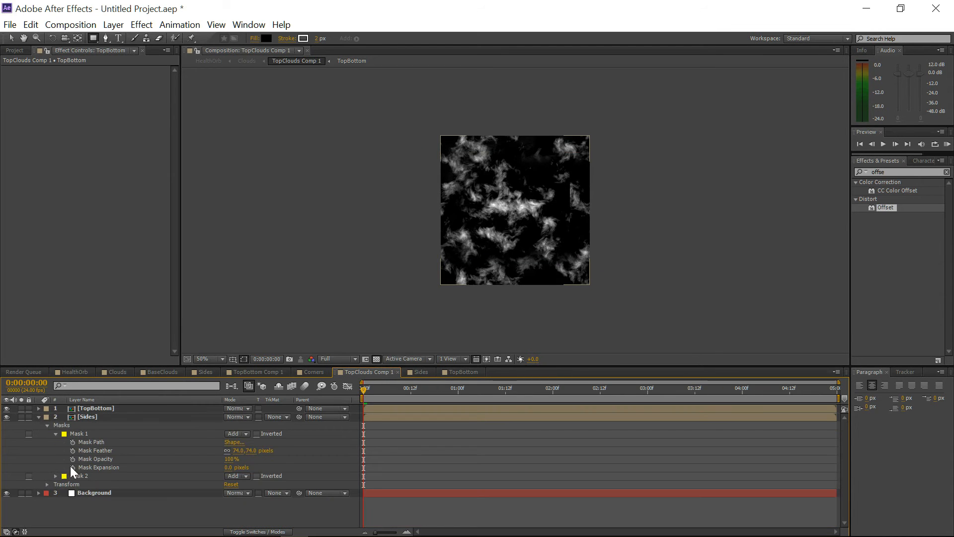
click(53, 475)
click(55, 475)
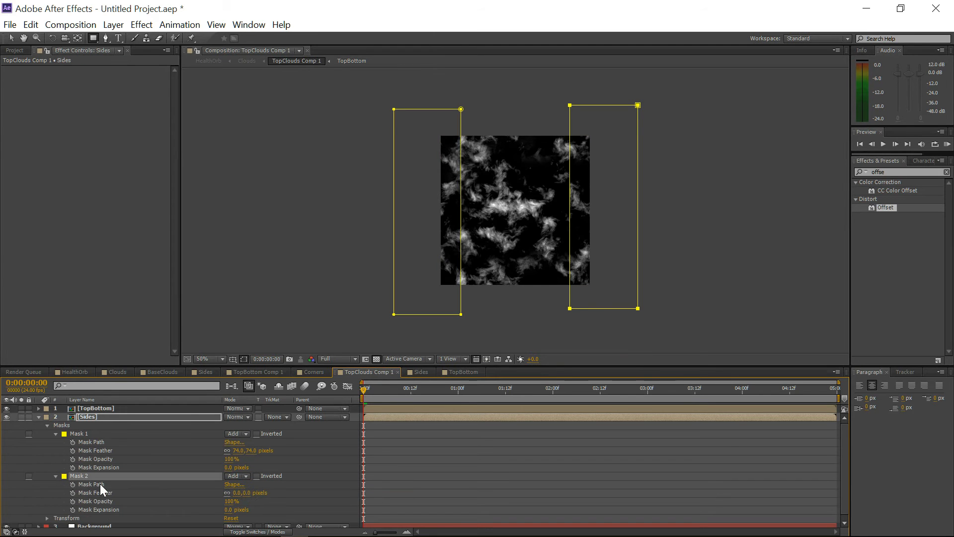
drag(240, 495, 279, 497)
click(214, 256)
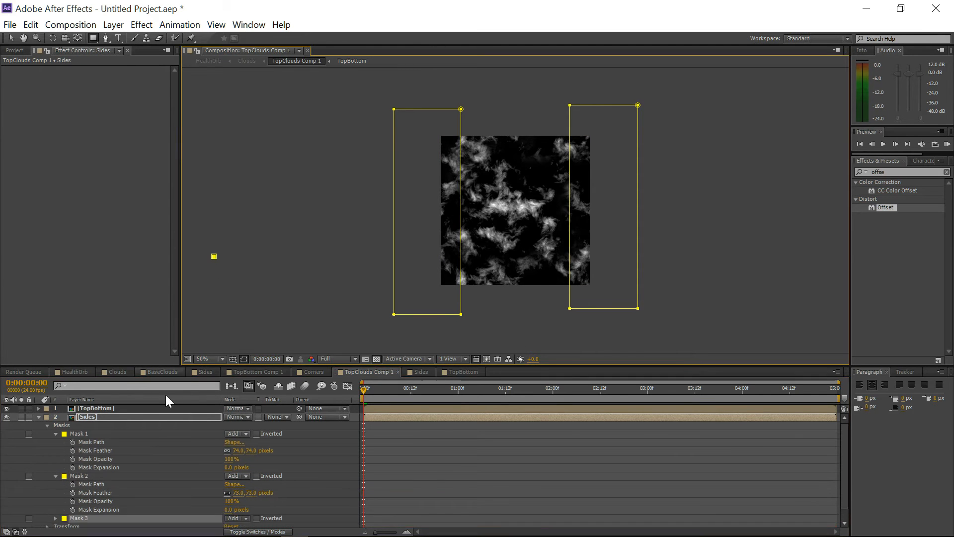
click(39, 417)
- Duplicate the Background layer, move the copy to the top of the layer stack and rename it Corners
click(85, 426)
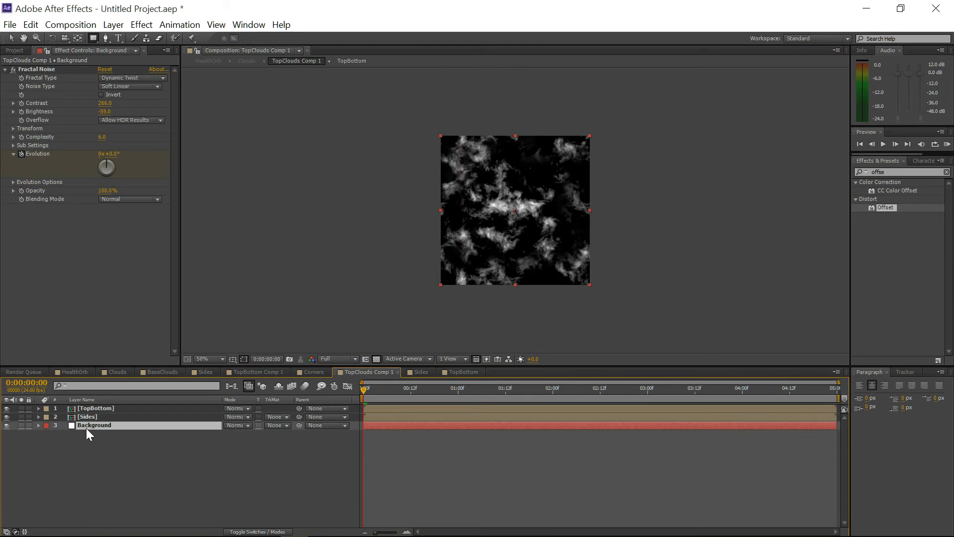
key(ctrl+d)
drag(104, 425, 103, 407)
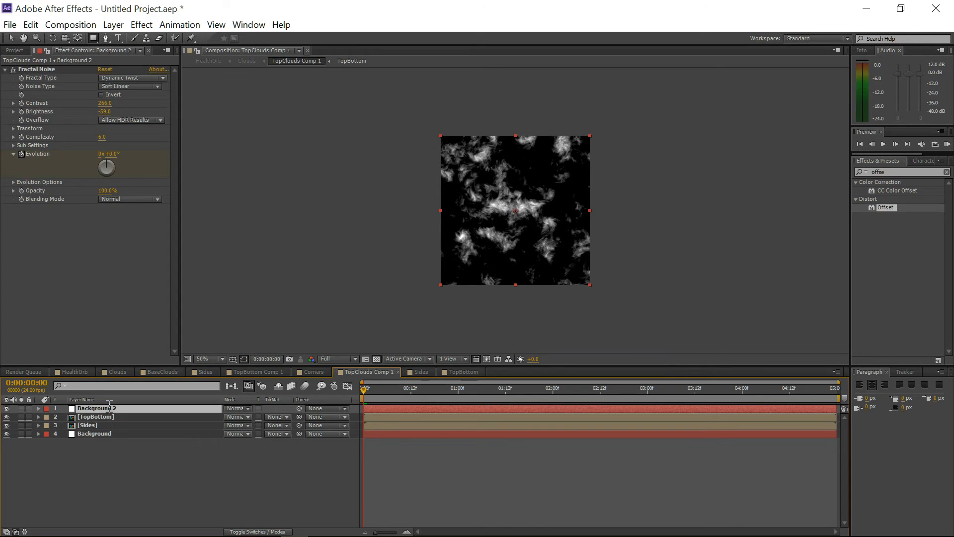
key(Return)
text(Corners)
key(Return)
- Pre-compose the Corners layer into a new composition named Corners, moving all attributes into it
key(ctrl+shift+c)
drag(371, 161, 356, 195)
key(BackSpace)
click(377, 259)
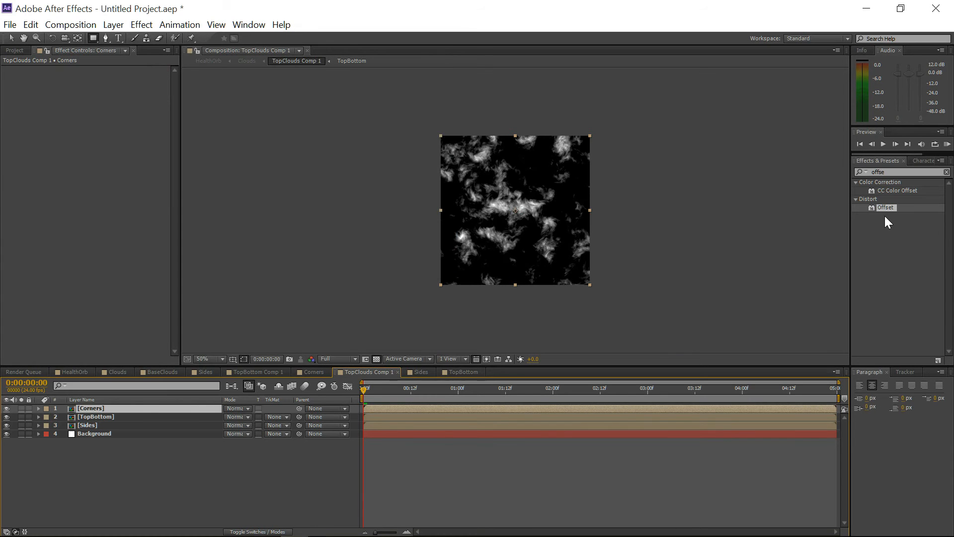
drag(887, 208, 552, 241)
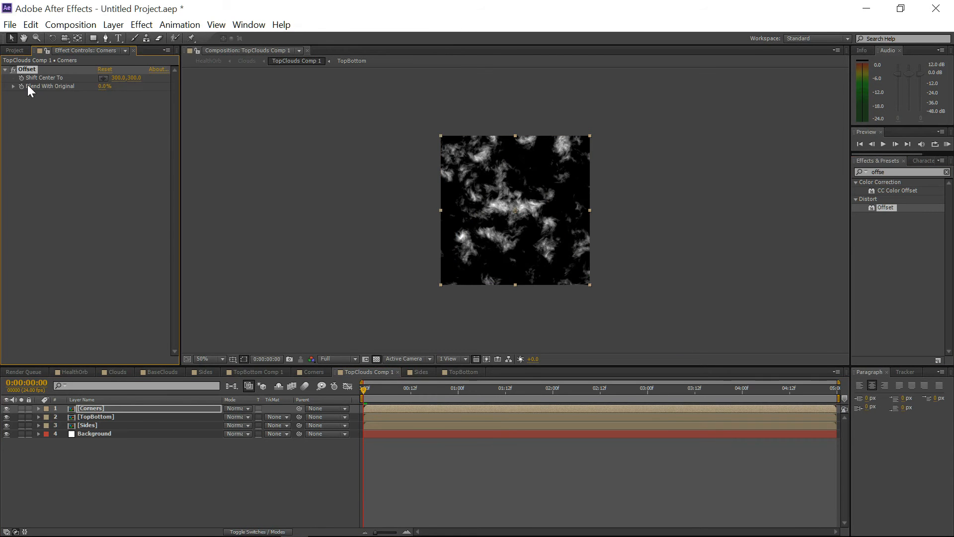
click(119, 78)
text(60)
click(320, 217)
key(ctrl+z)
key(ctrl+z)
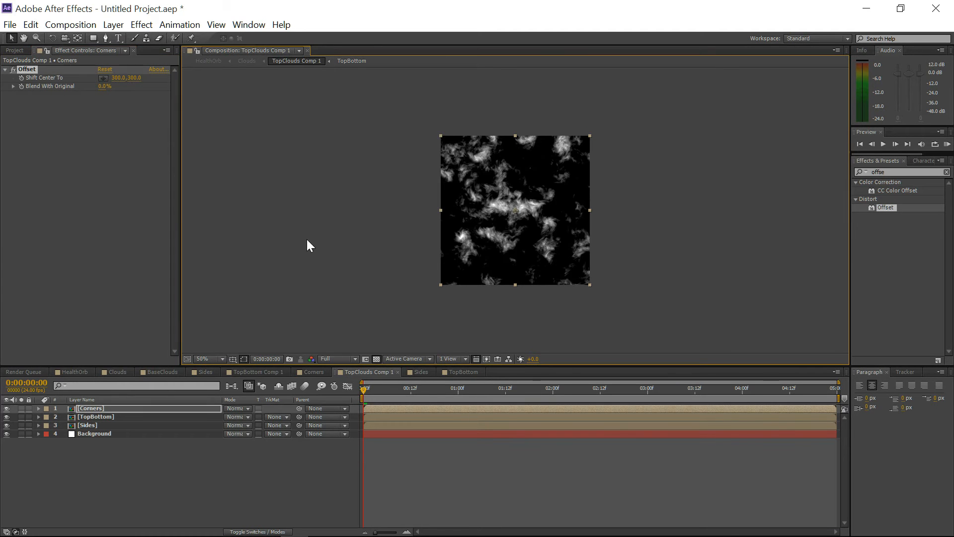
- Inside the Corners composition, apply the Offset effect to the layer and set Shift Center To to 600, 600
double_click(88, 409)
drag(882, 210, 483, 208)
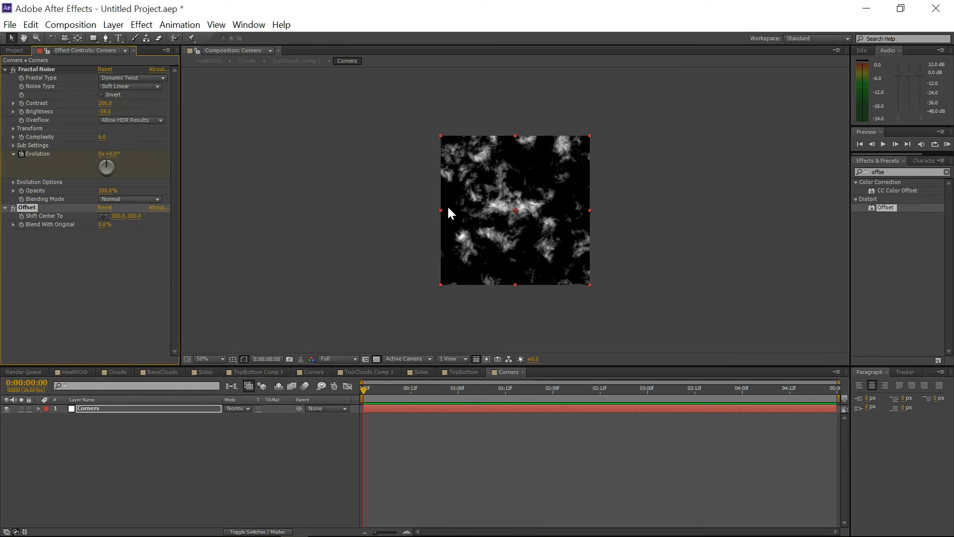
click(120, 221)
text(600)
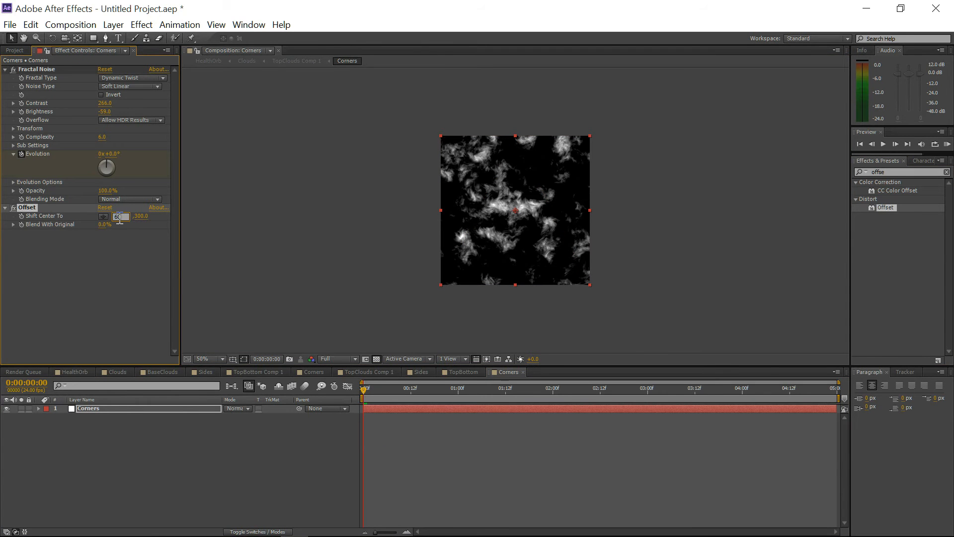
key(Return)
click(134, 216)
text(600)
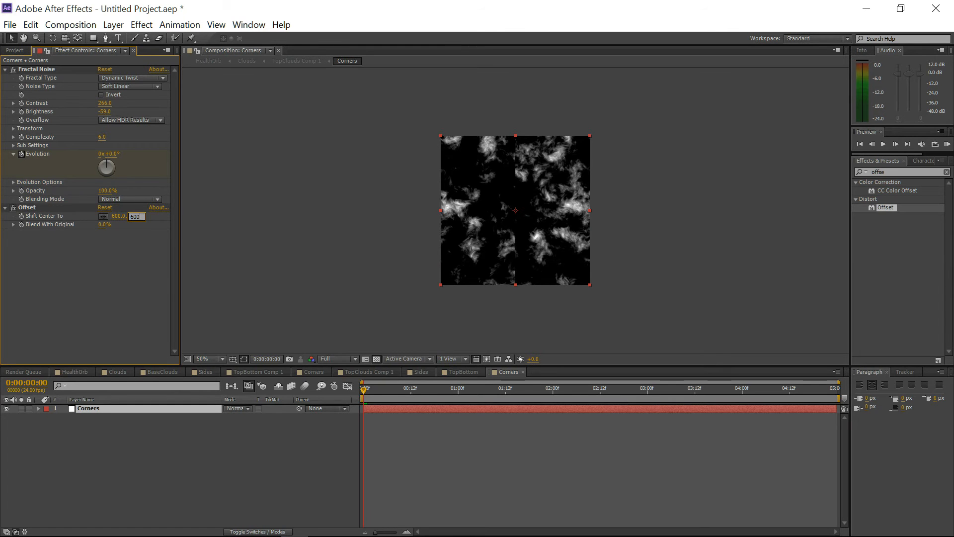
click(165, 212)
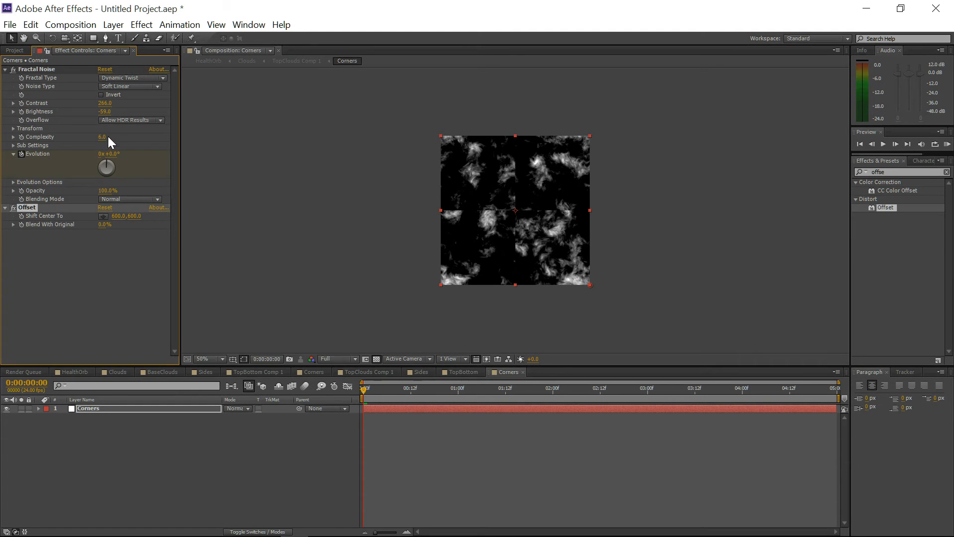
- Set the Corners layer's Fractal Noise Random Seed to 1 in the Evolution Options
click(13, 182)
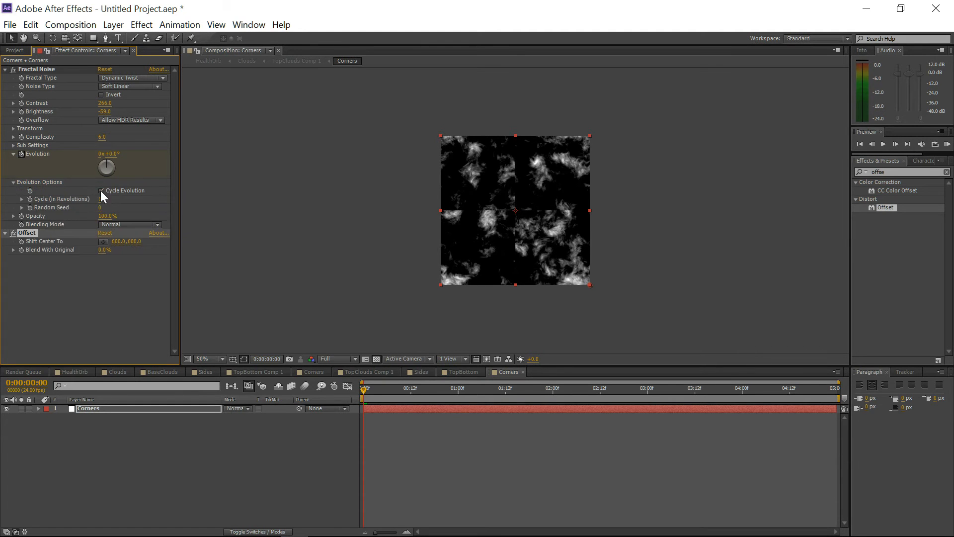
click(103, 207)
click(146, 199)
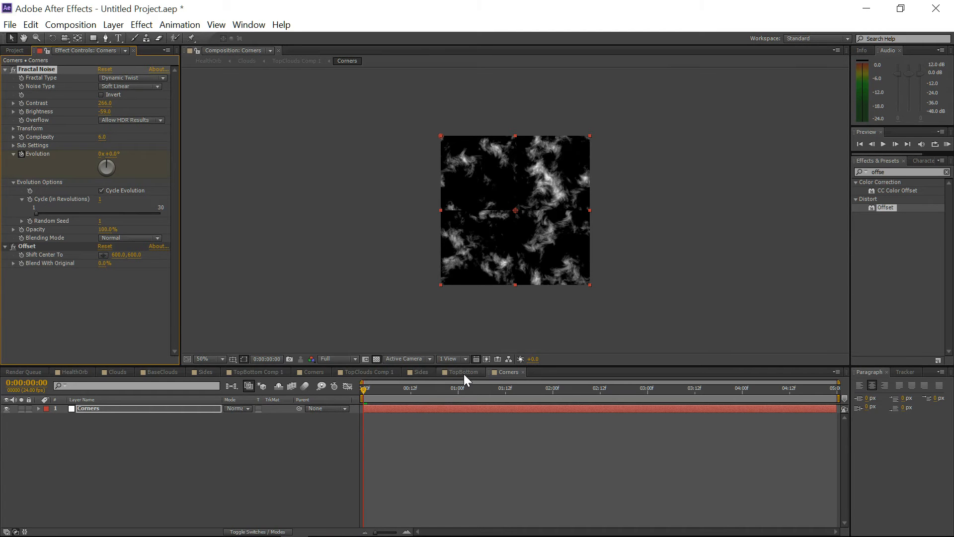
- In TopClouds Comp 1, draw a small rectangular mask on the Corners layer over each of the frame's four corners
click(377, 372)
click(93, 38)
drag(422, 260, 464, 294)
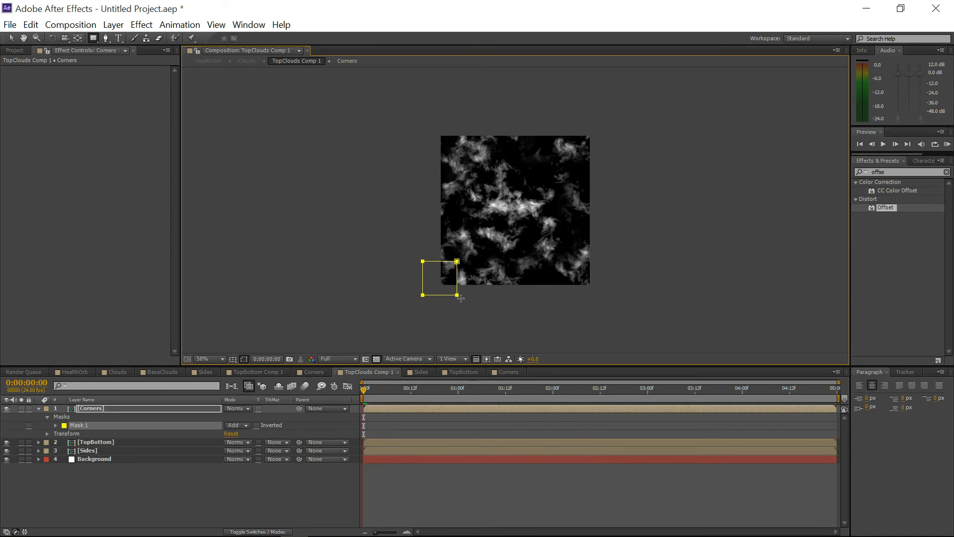
drag(597, 259, 564, 290)
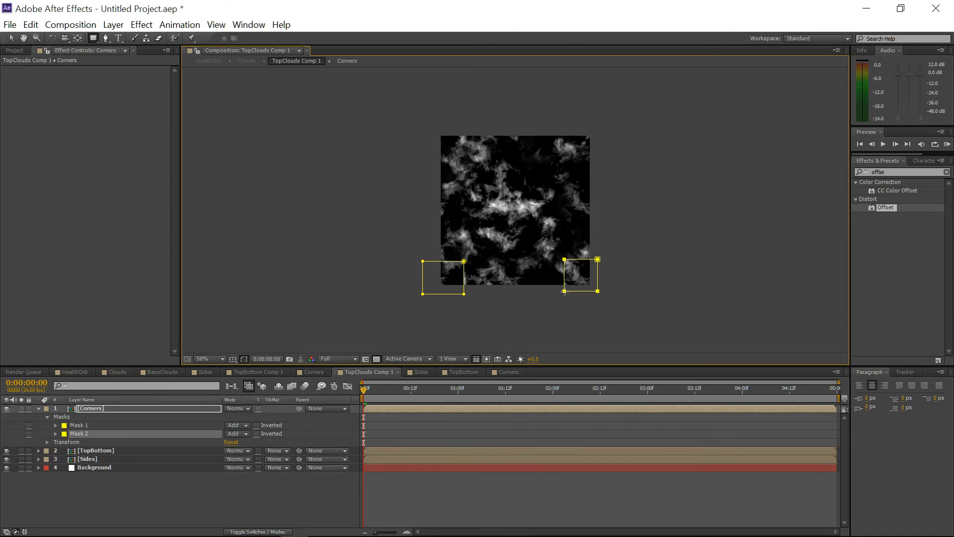
drag(448, 141, 462, 156)
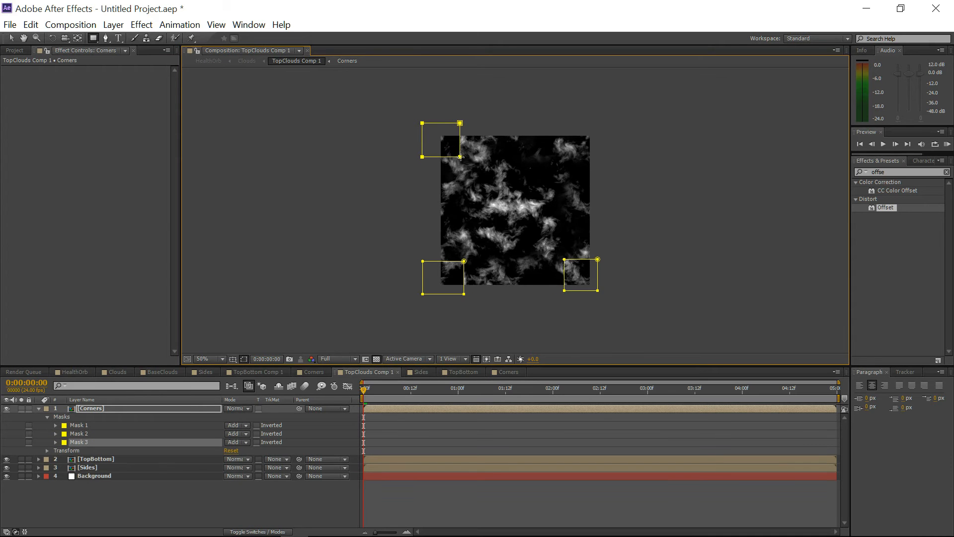
drag(604, 121, 569, 152)
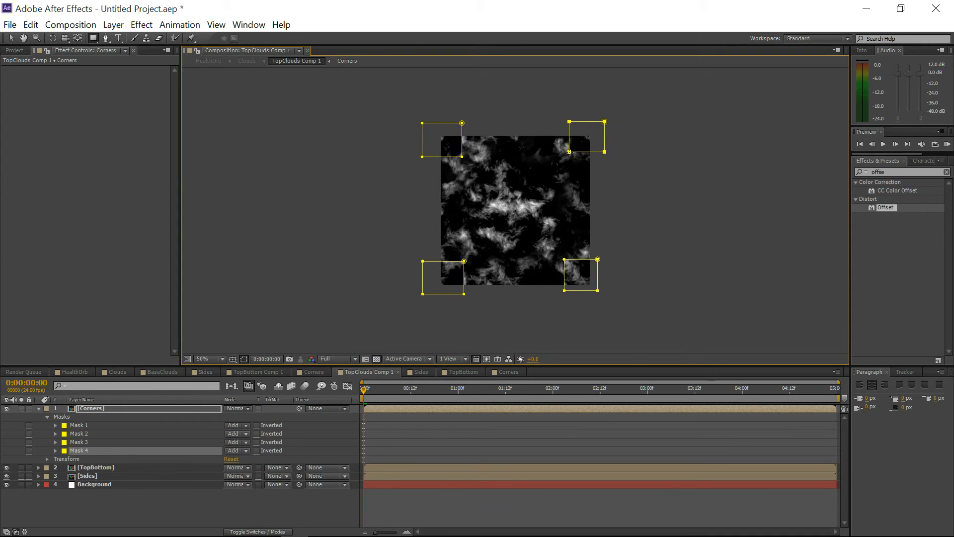
- Set the Mask Feather of all four Corners layer masks to 74 pixels
shift+click(90, 424)
click(55, 425)
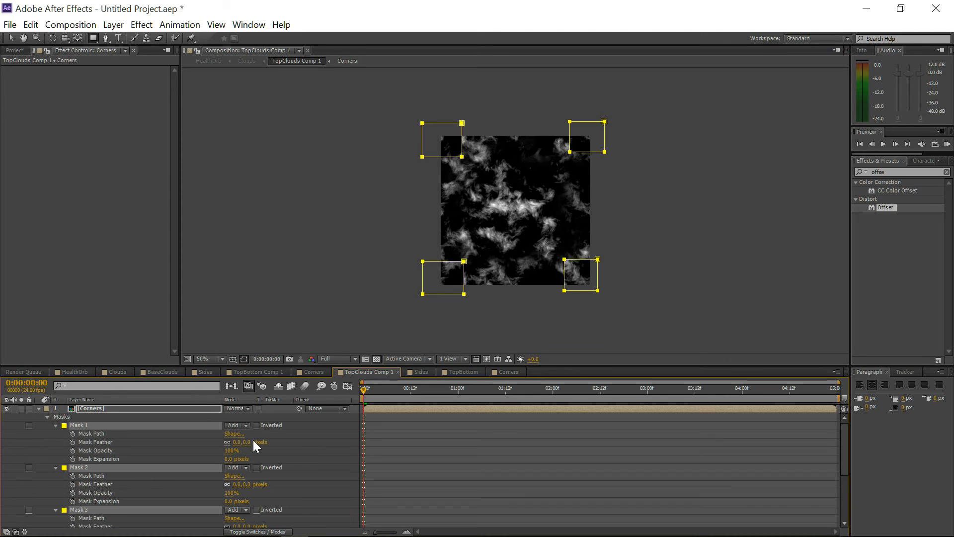
drag(241, 442, 274, 442)
click(311, 287)
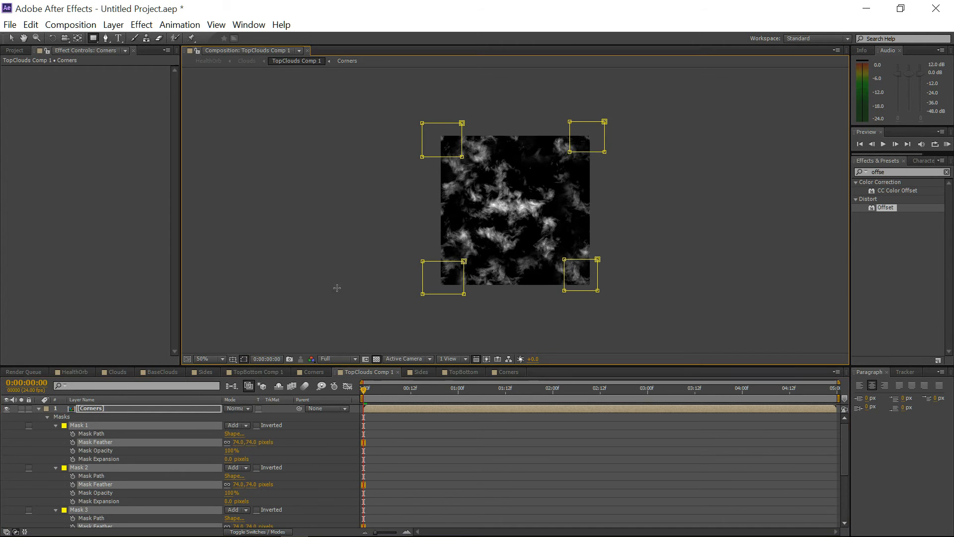
- Play back the cloud animation in TopClouds Comp 1 and in the HealthOrb composition to check the seams
key(space)
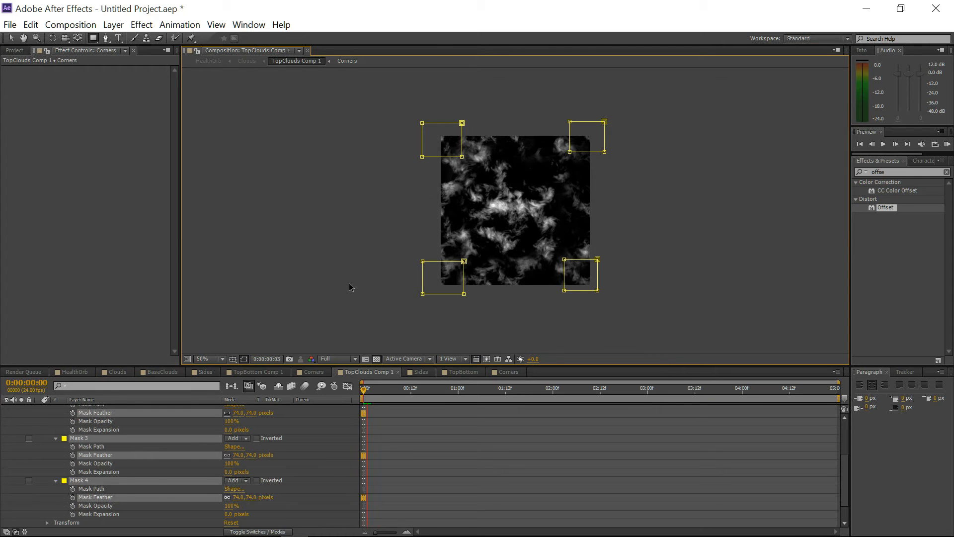
key(space)
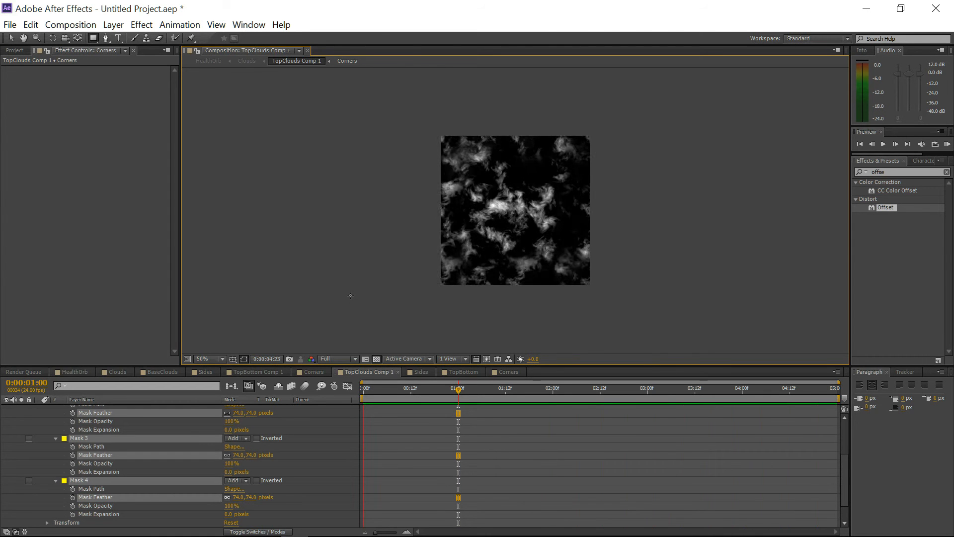
key(space)
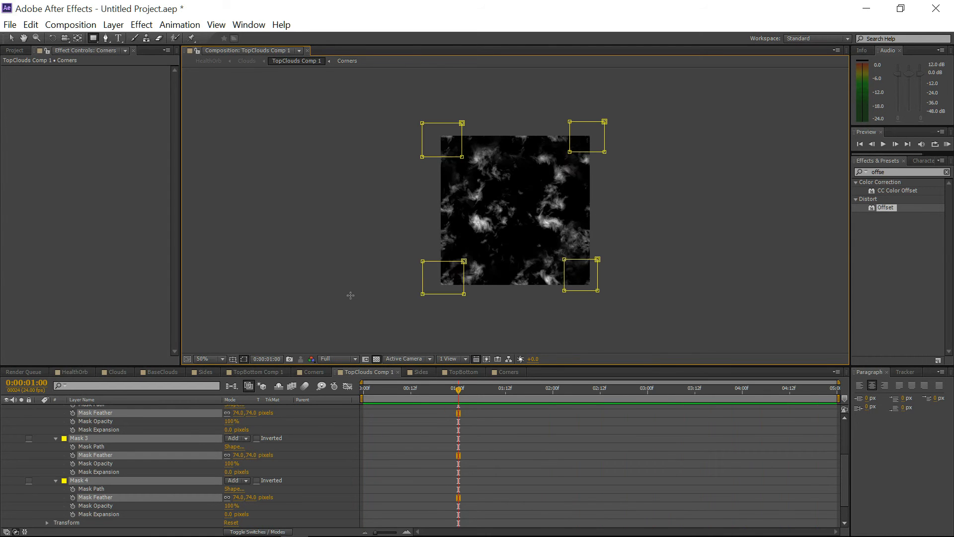
click(68, 371)
key(space)
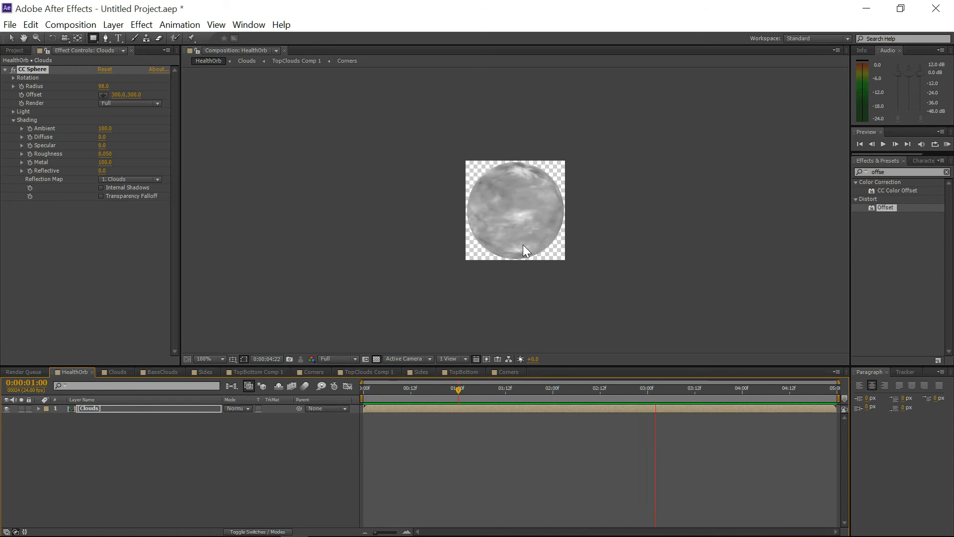
key(space)
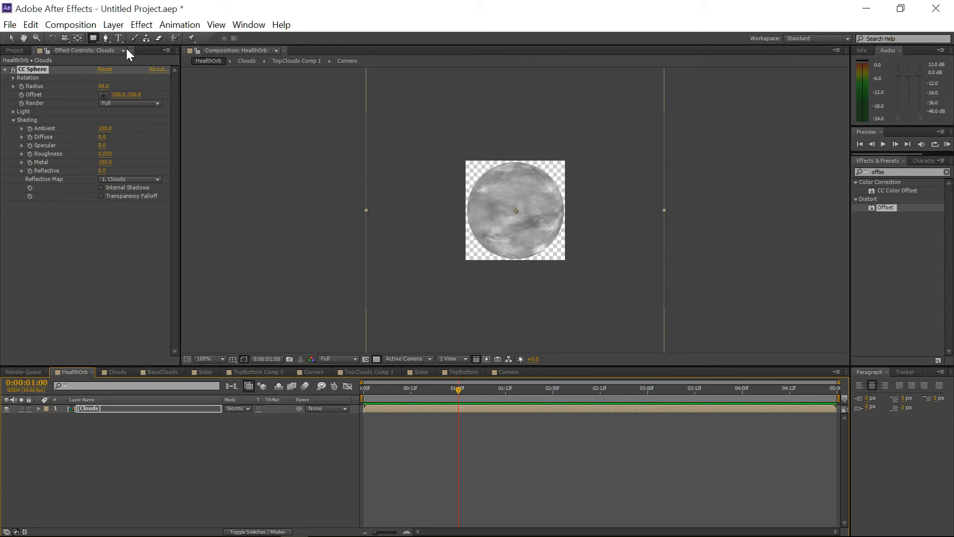
- Add an adjustment layer above Clouds in the HealthOrb composition and apply the Curves effect to it
click(119, 27)
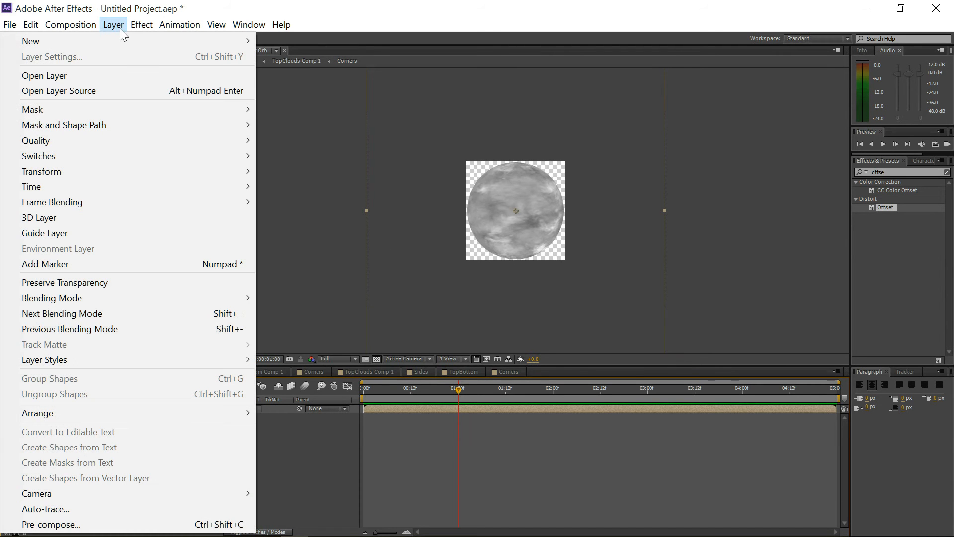
mouse_move(93, 43)
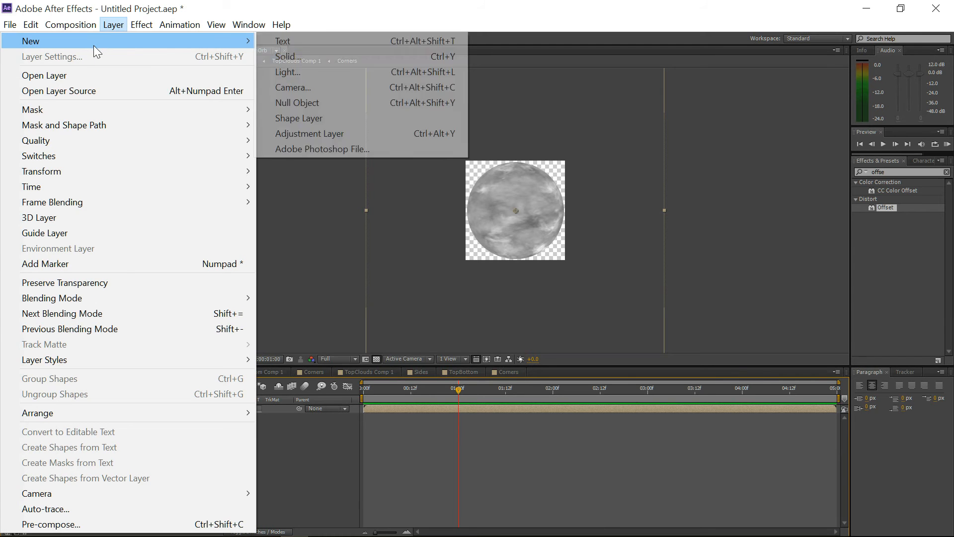
click(313, 133)
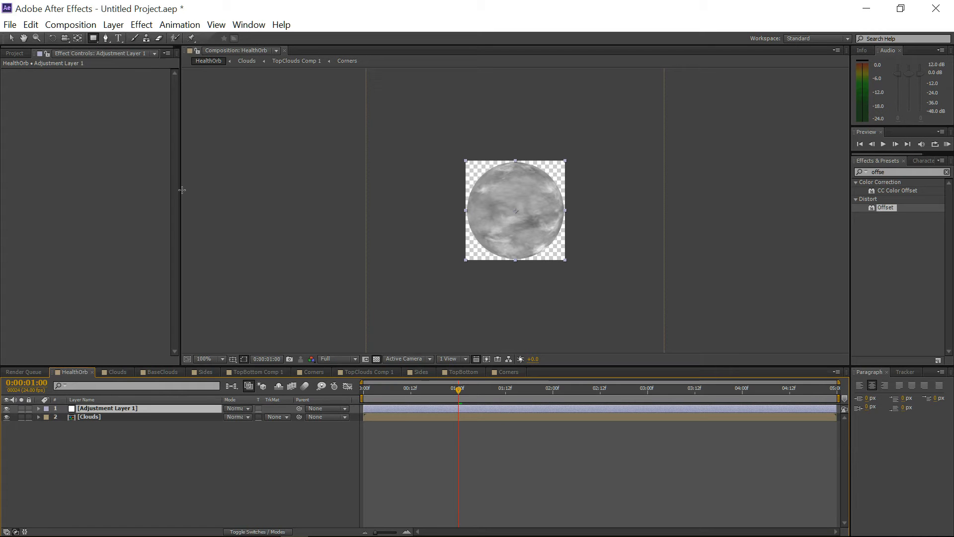
click(113, 25)
mouse_move(142, 25)
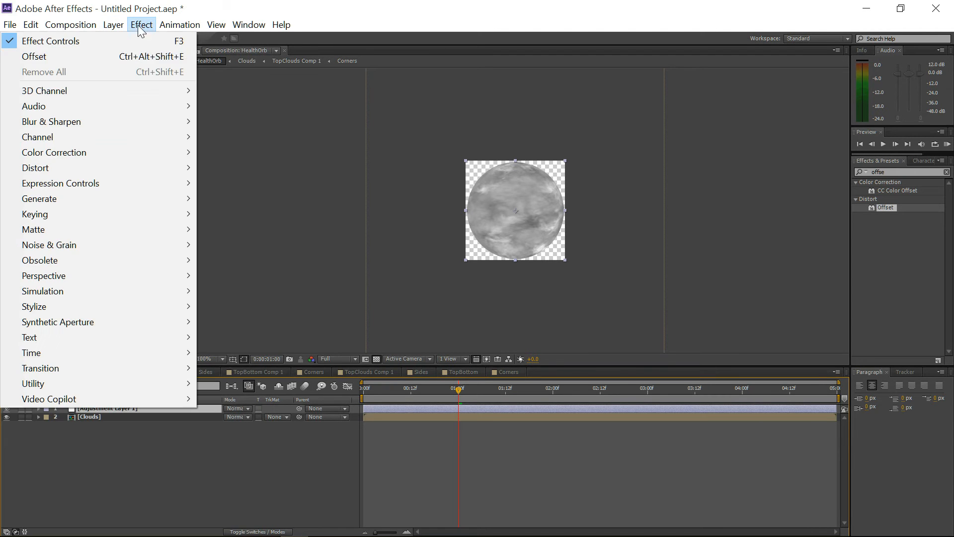
mouse_move(138, 150)
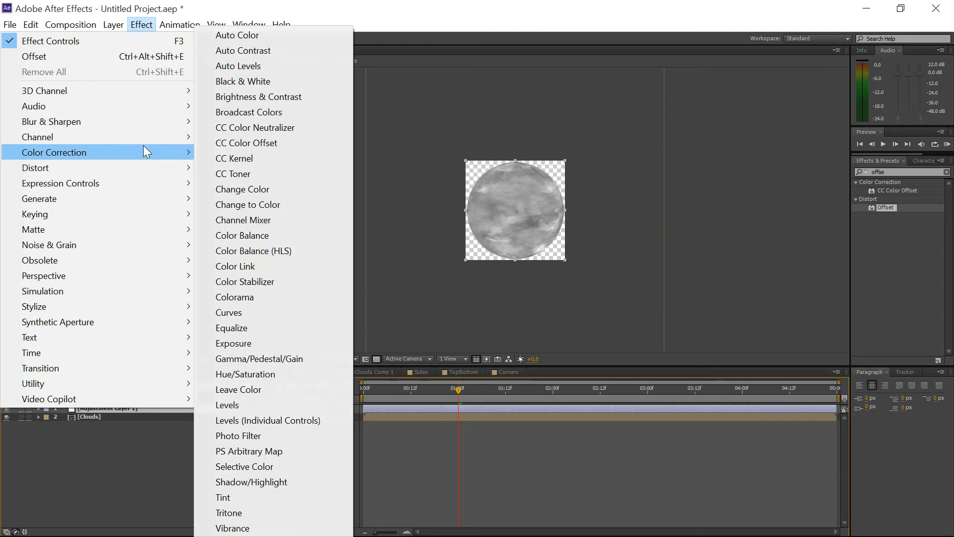
click(244, 314)
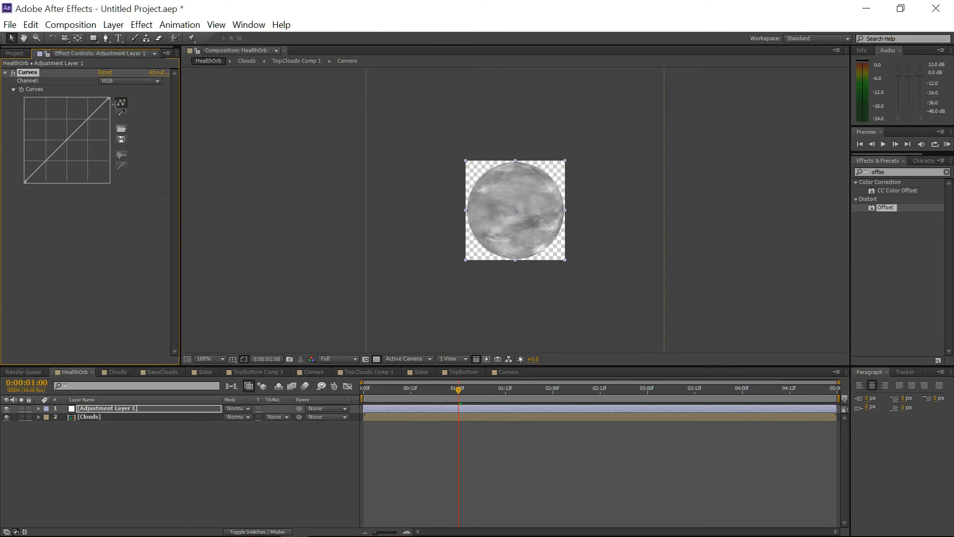
- Lower the white endpoint of the Green and Blue curves to about half height
click(157, 81)
click(155, 124)
drag(109, 99, 130, 139)
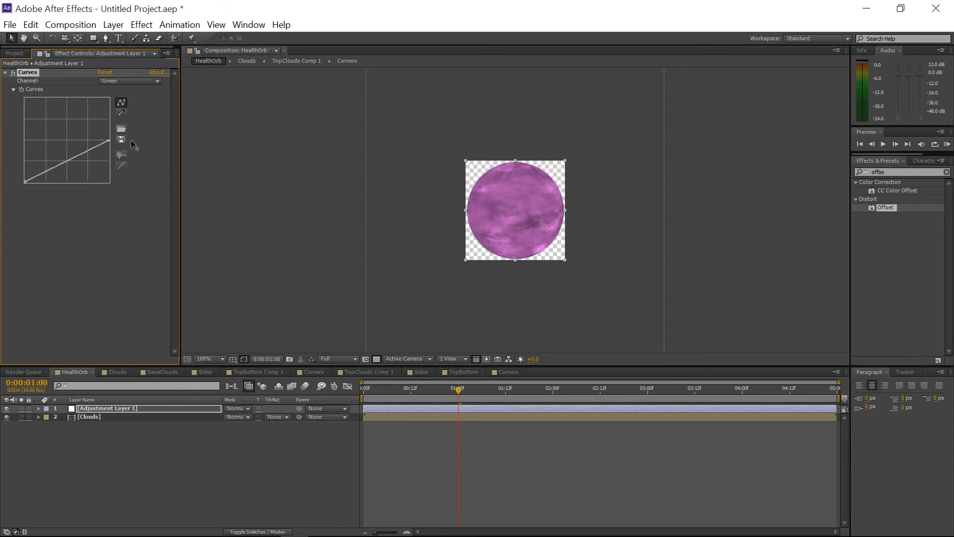
click(158, 83)
click(134, 141)
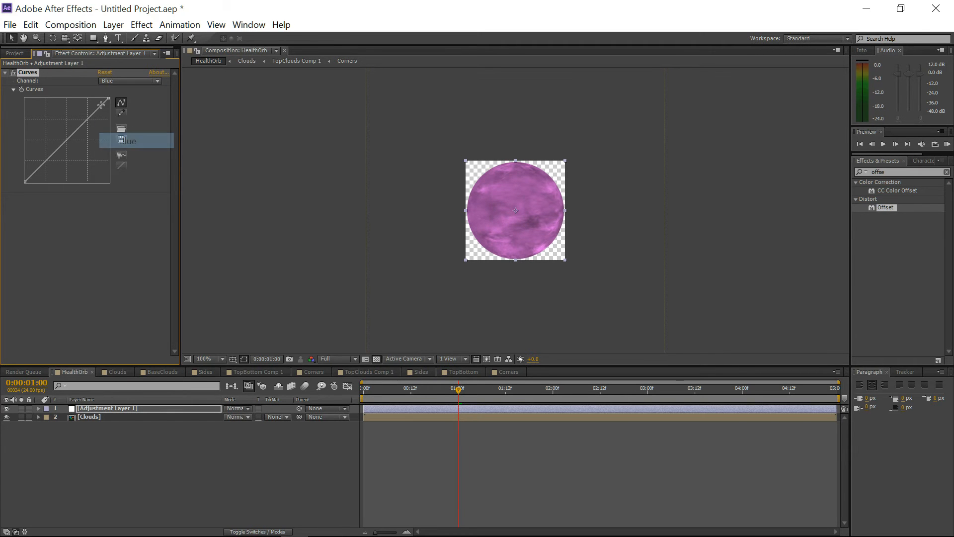
drag(109, 99, 131, 144)
- Bend the Red channel curve upward with a midtone point to brighten the orb's reds
click(150, 82)
click(150, 107)
drag(67, 141, 48, 143)
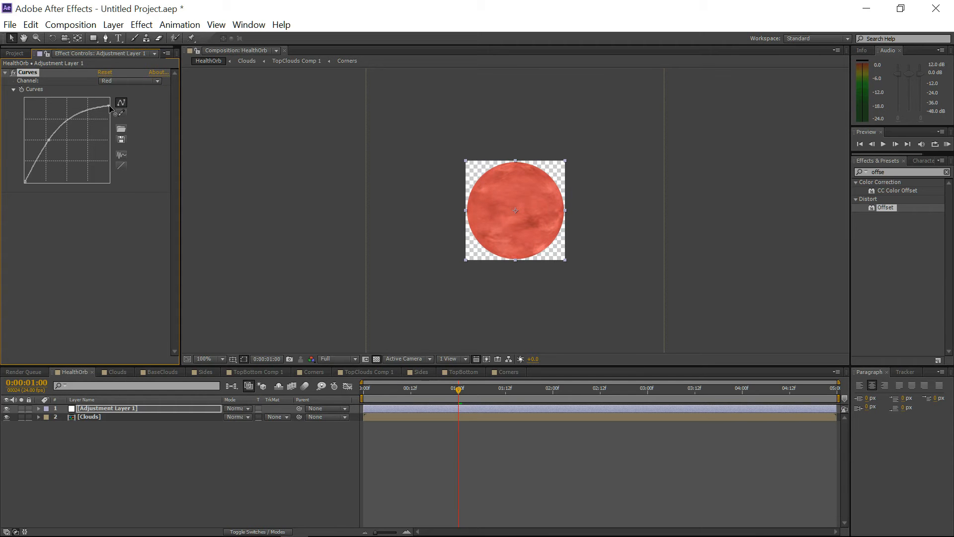
drag(49, 143, 62, 134)
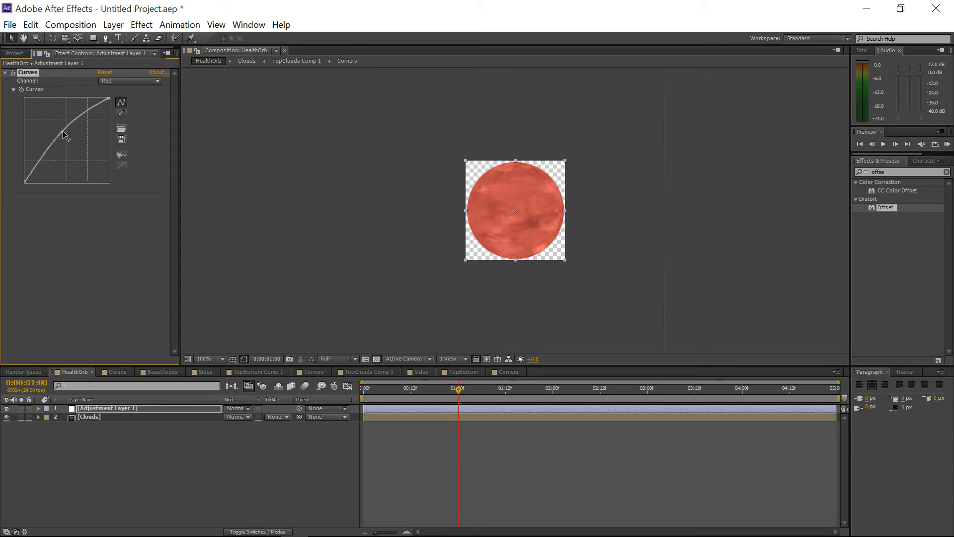
- Pull the midtones of the RGB curve down to darken the orb, and preview the animation
click(144, 81)
click(119, 98)
drag(68, 138, 76, 148)
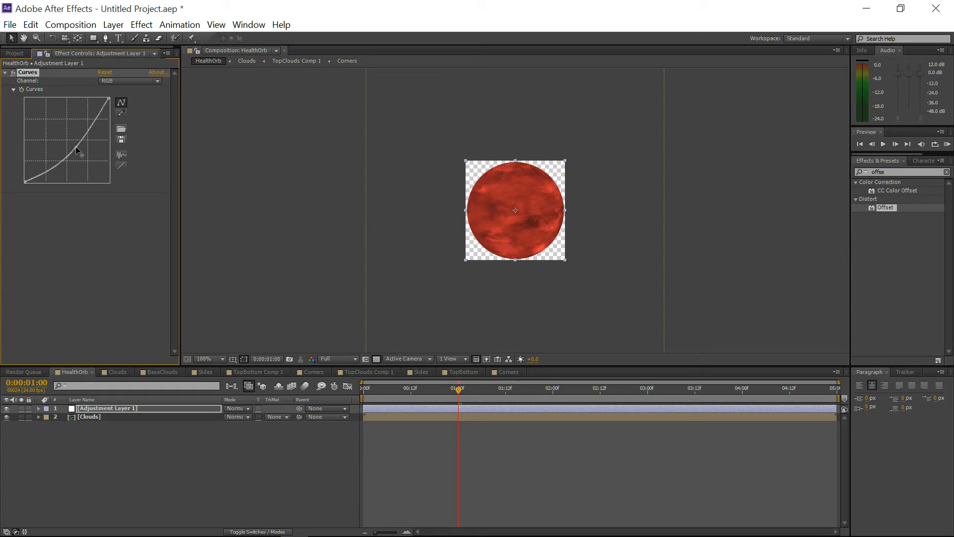
key(space)
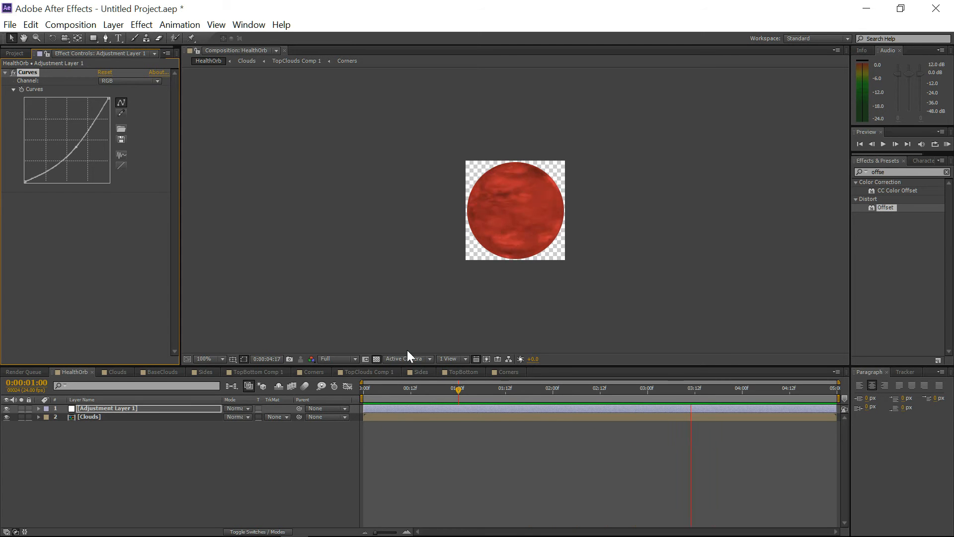
key(space)
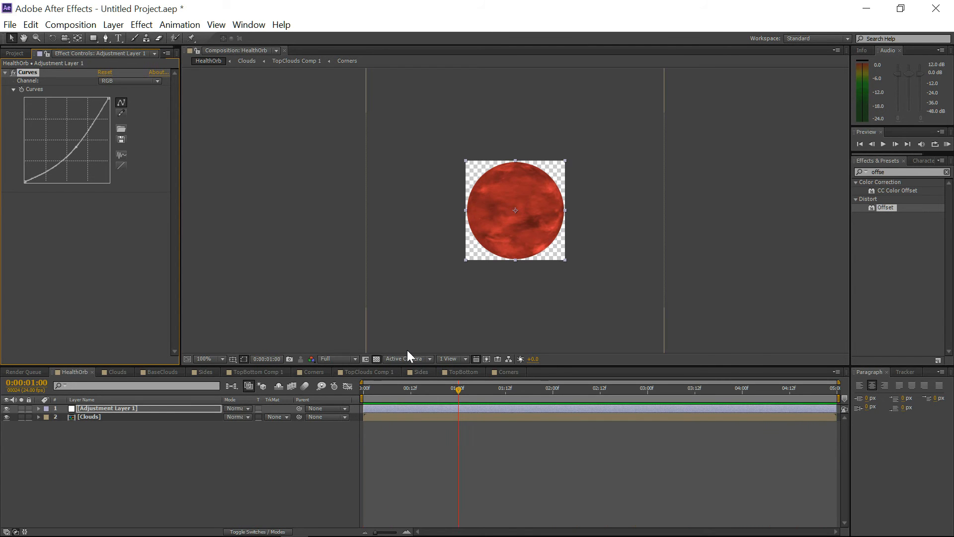
- Start saving the project under a new name and create a folder named Tutorial Complete inside Globe Tutorial
click(10, 25)
mouse_move(58, 121)
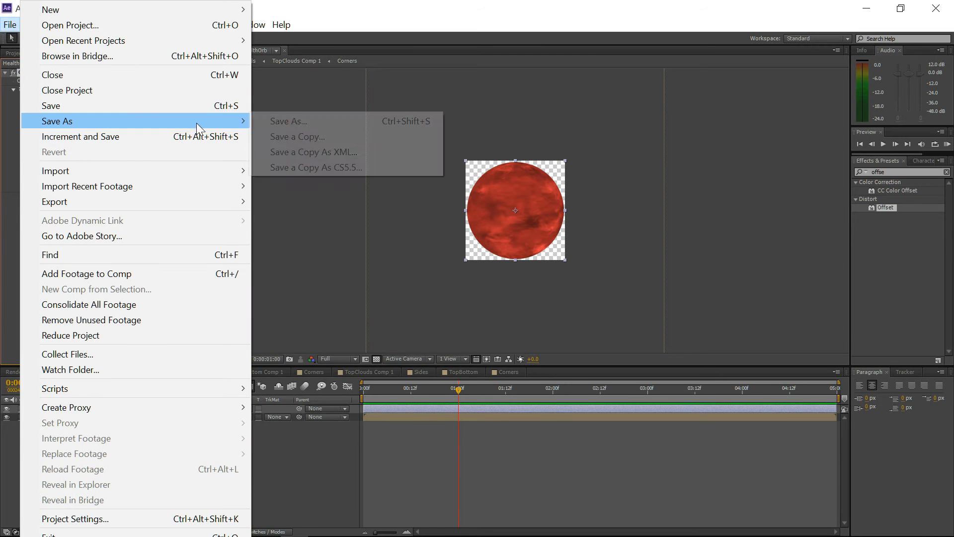
click(266, 123)
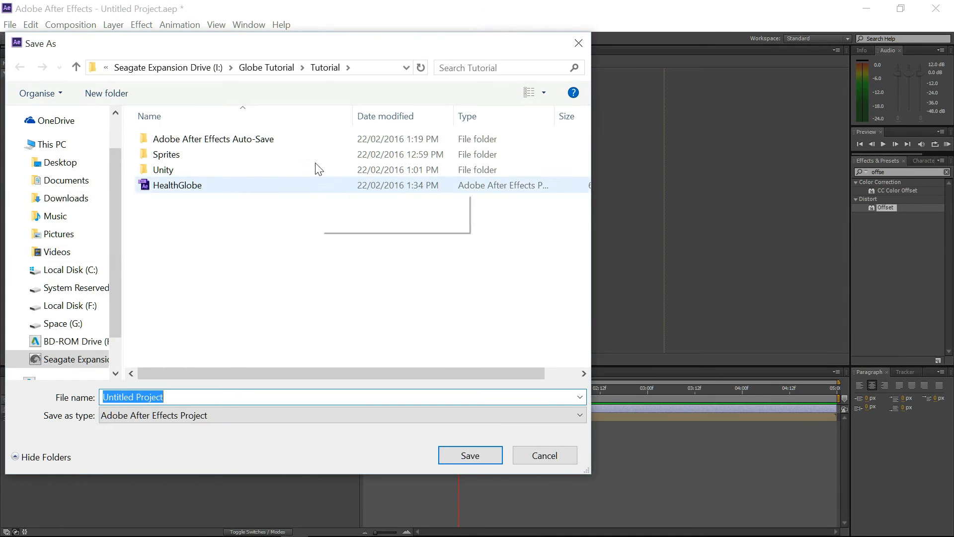
click(286, 69)
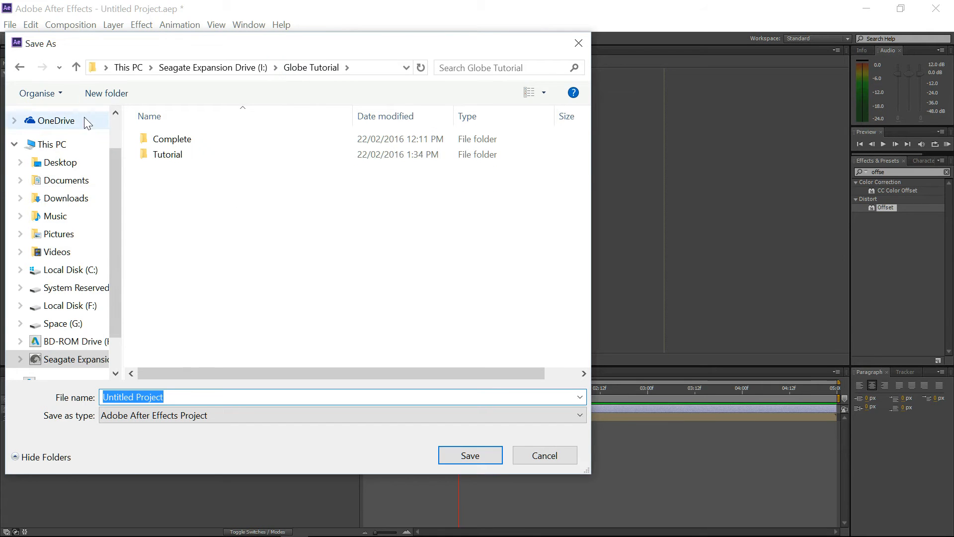
click(106, 95)
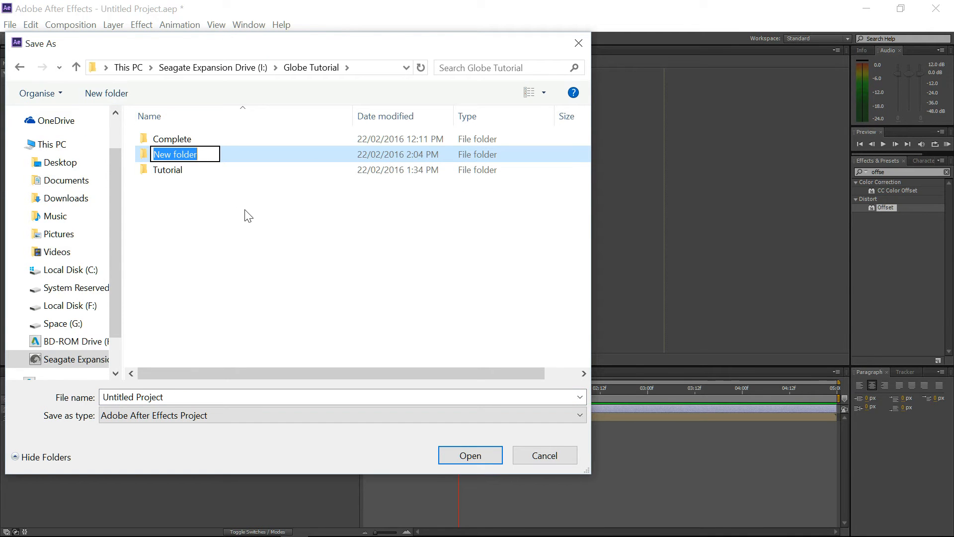
text(Tuto)
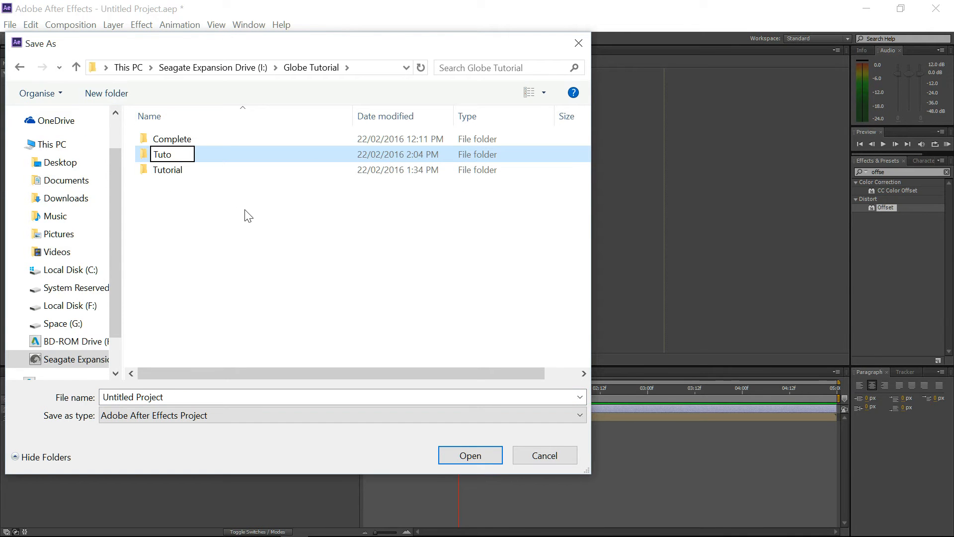
text(rial Complete)
key(Return)
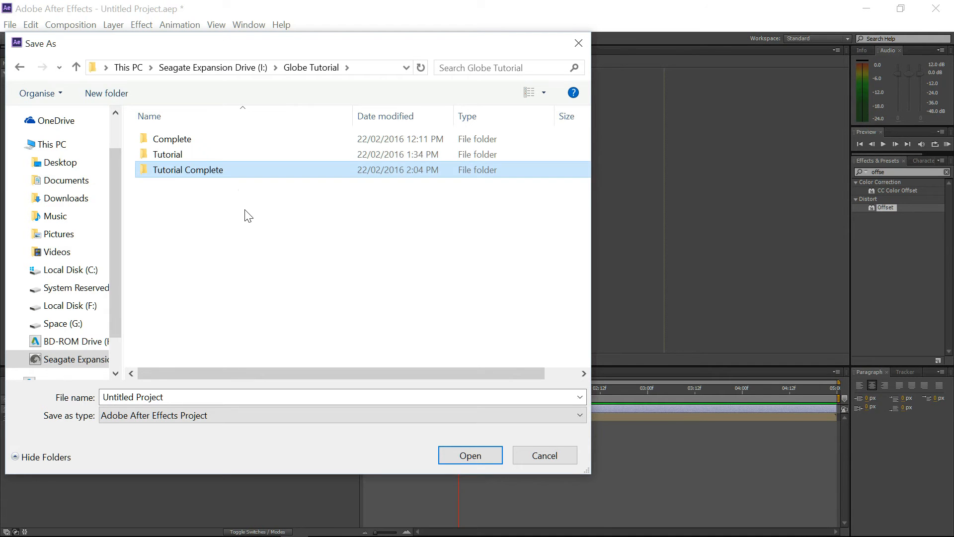
- Save the project as HealthOrb in the Tutorial Complete folder
double_click(205, 170)
click(171, 397)
key(ctrl+a)
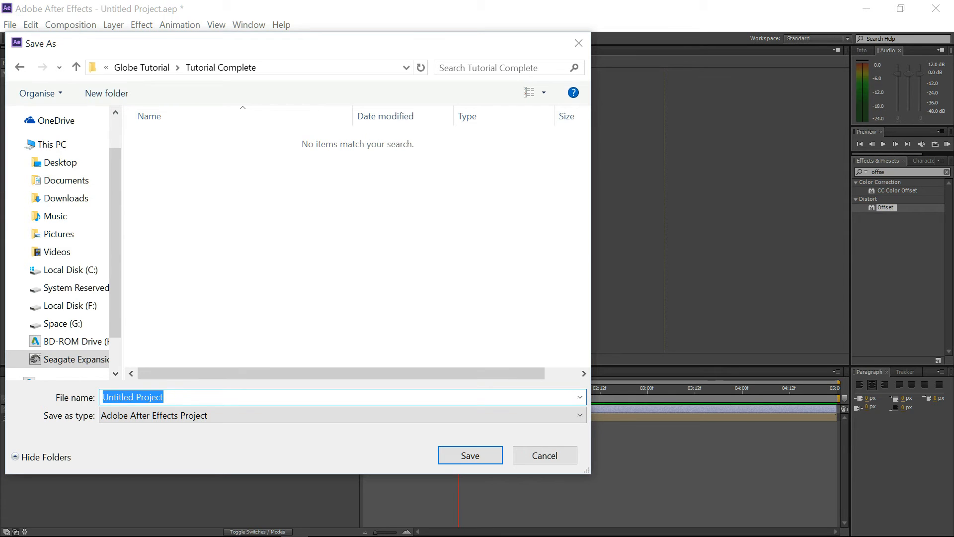
text(HealthOrb)
key(Return)
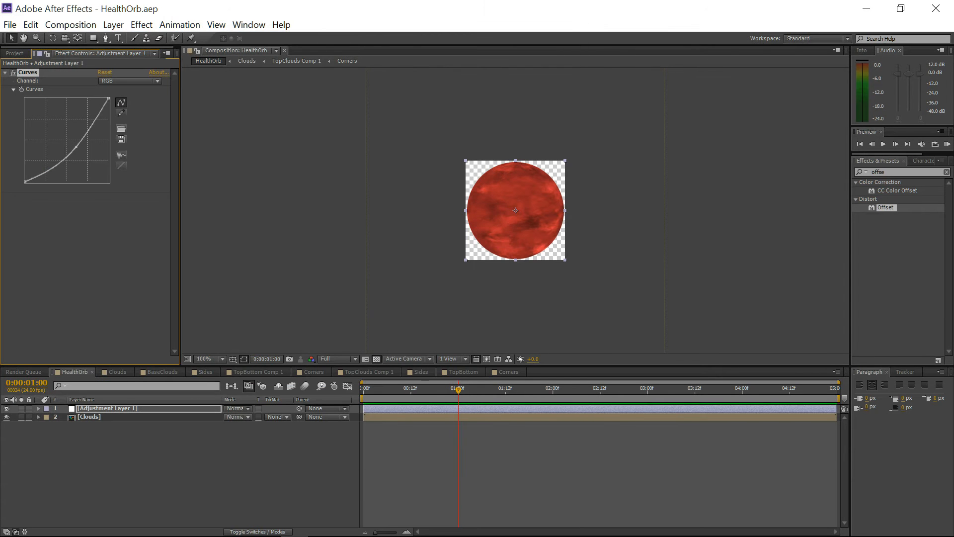
- Add the HealthOrb composition to the render queue
click(10, 25)
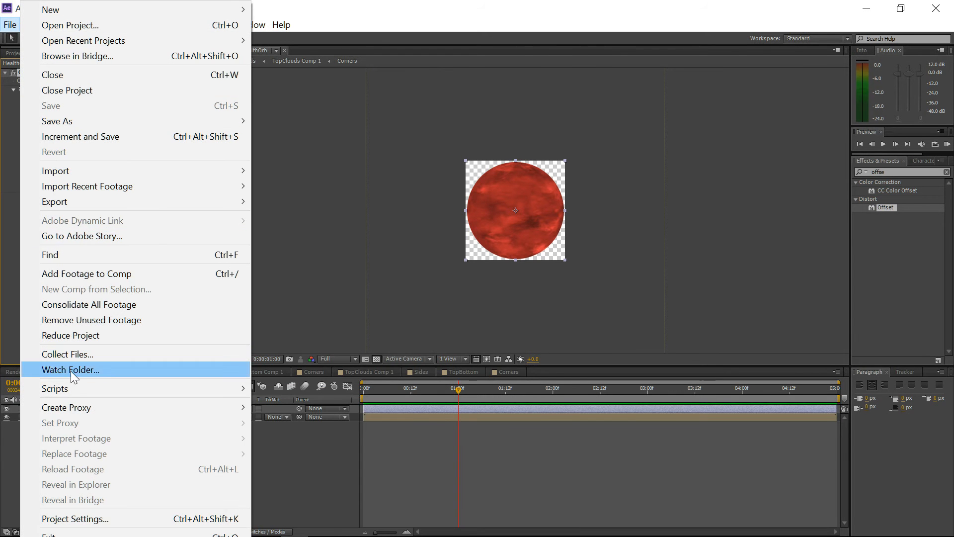
mouse_move(98, 208)
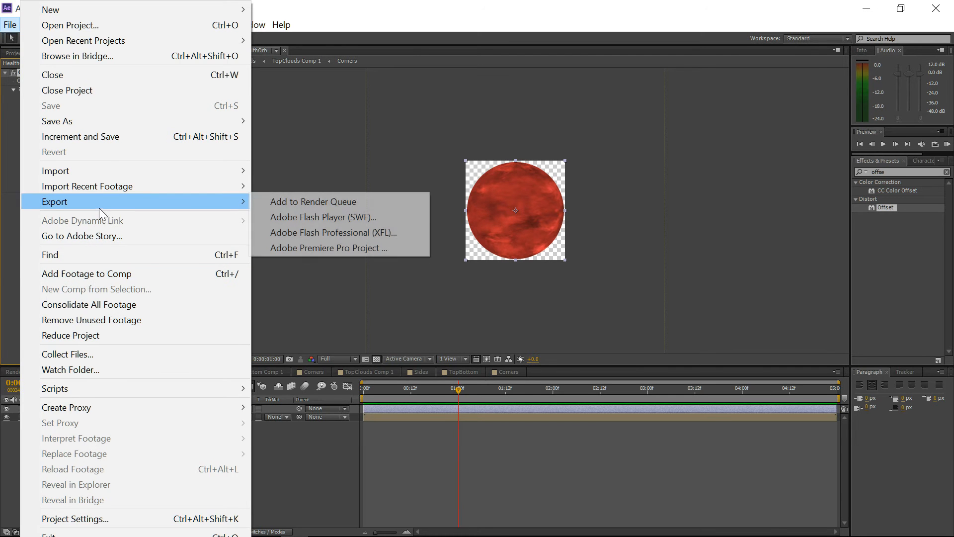
click(276, 204)
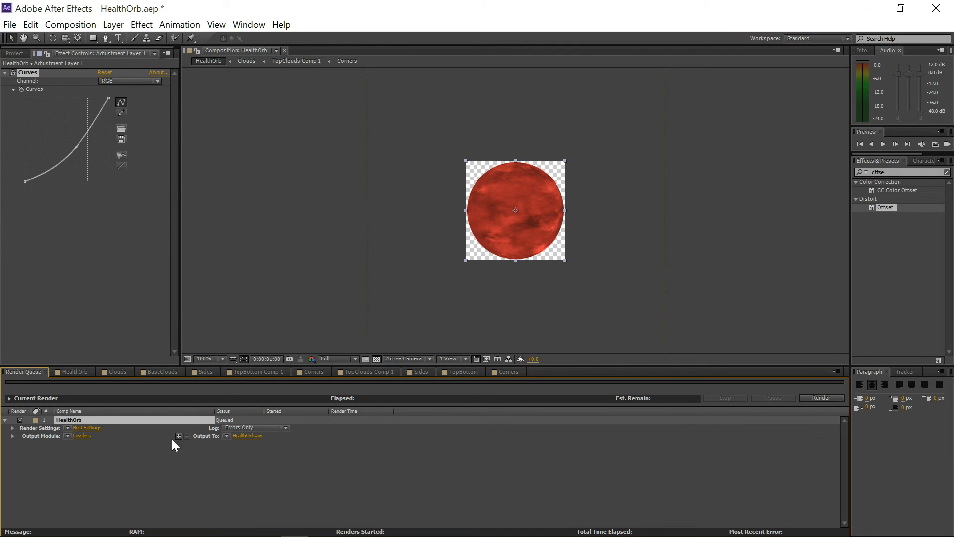
- Configure the HealthOrb output module to the PNG Sequence format with RGB + Alpha channels
click(89, 433)
click(238, 136)
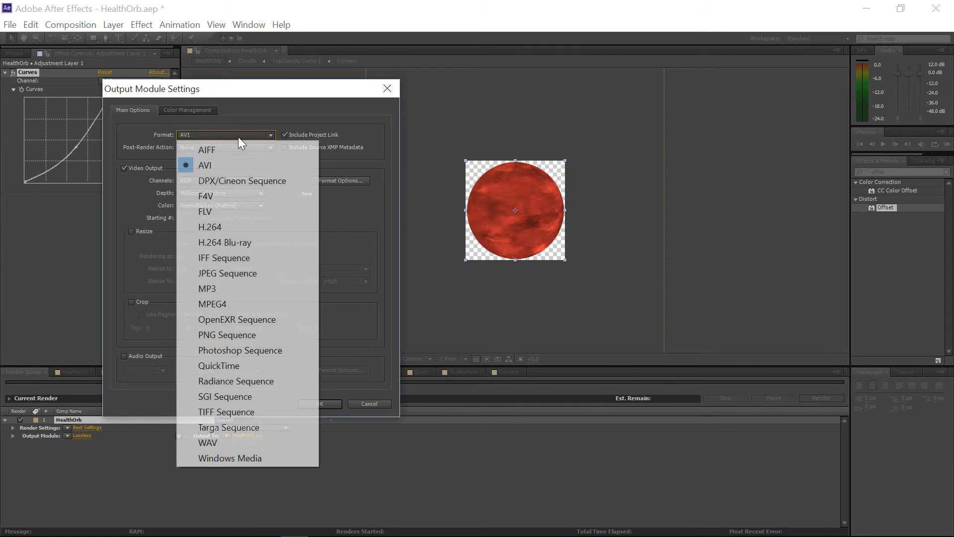
click(250, 331)
click(251, 181)
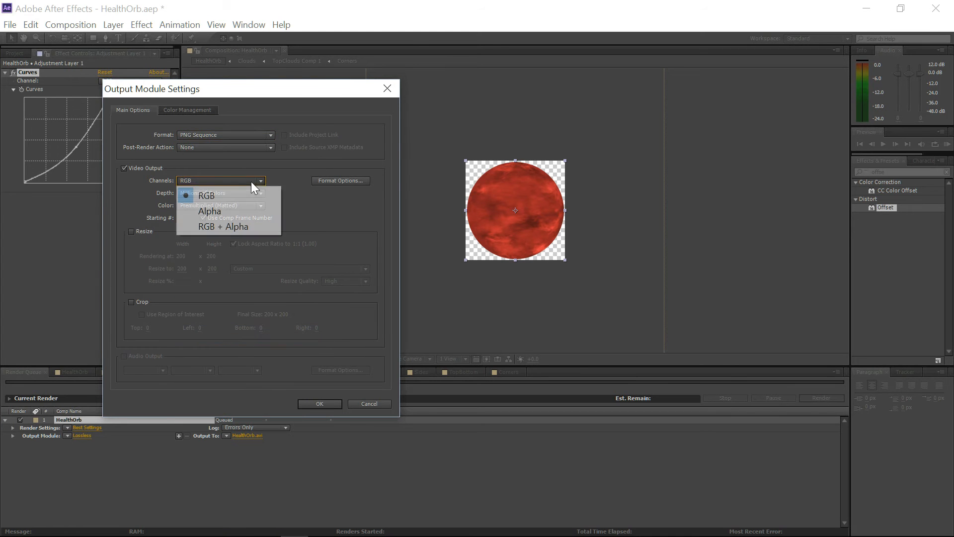
click(252, 226)
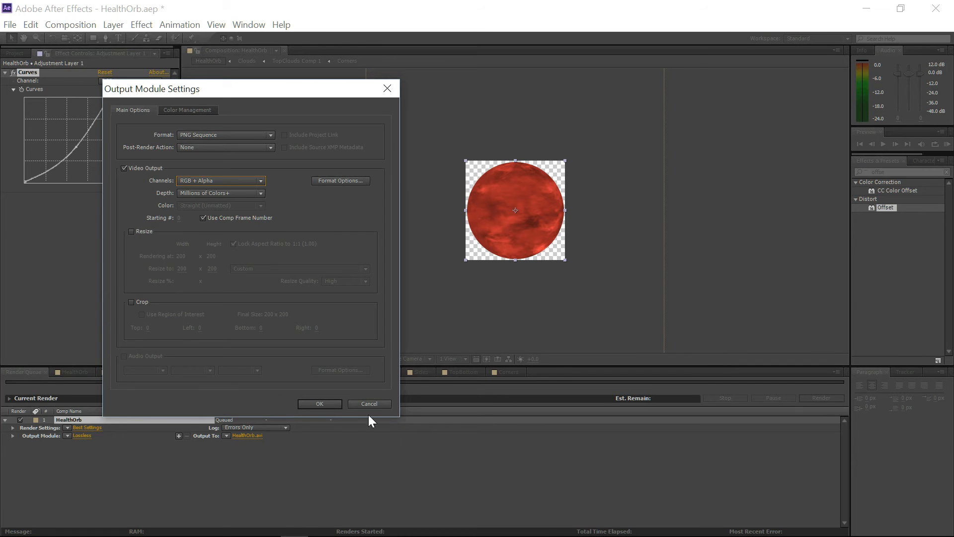
click(319, 404)
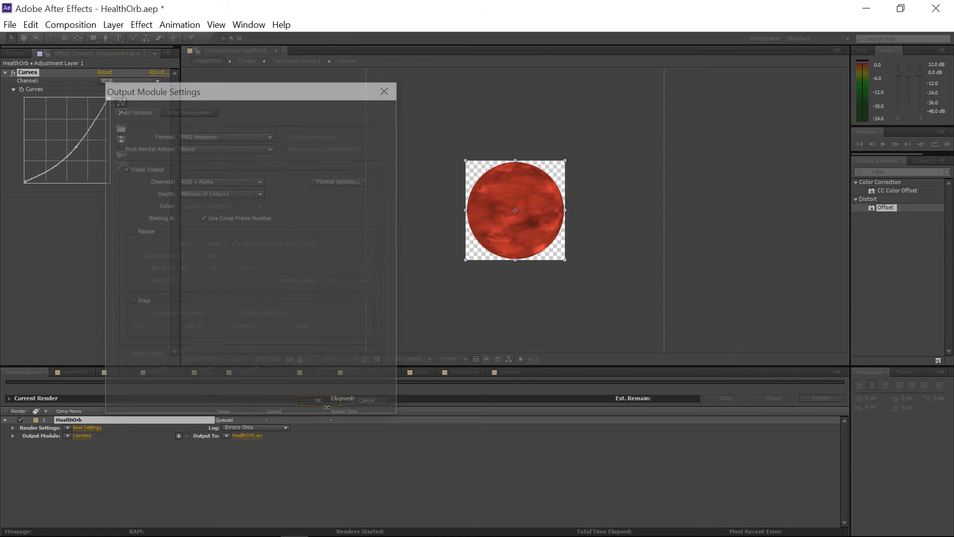
- Browse the render output location to the Tutorial Complete folder and create a folder named Sprites in it
click(249, 435)
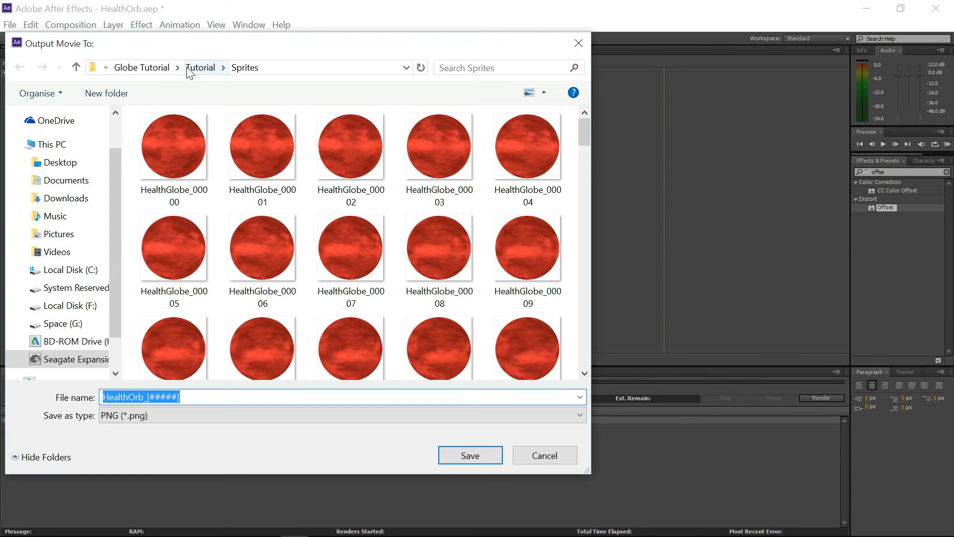
click(157, 70)
double_click(153, 166)
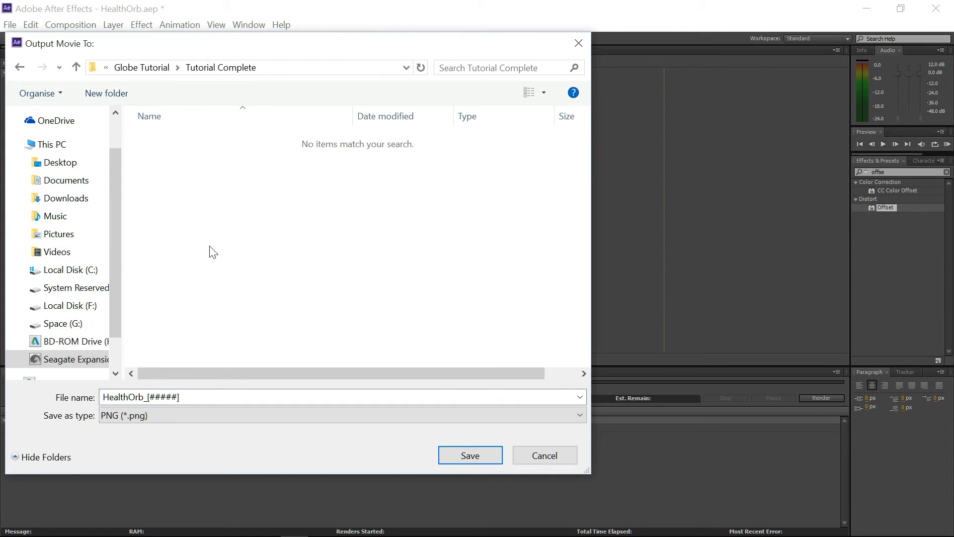
click(107, 93)
text(Sprites)
key(Return)
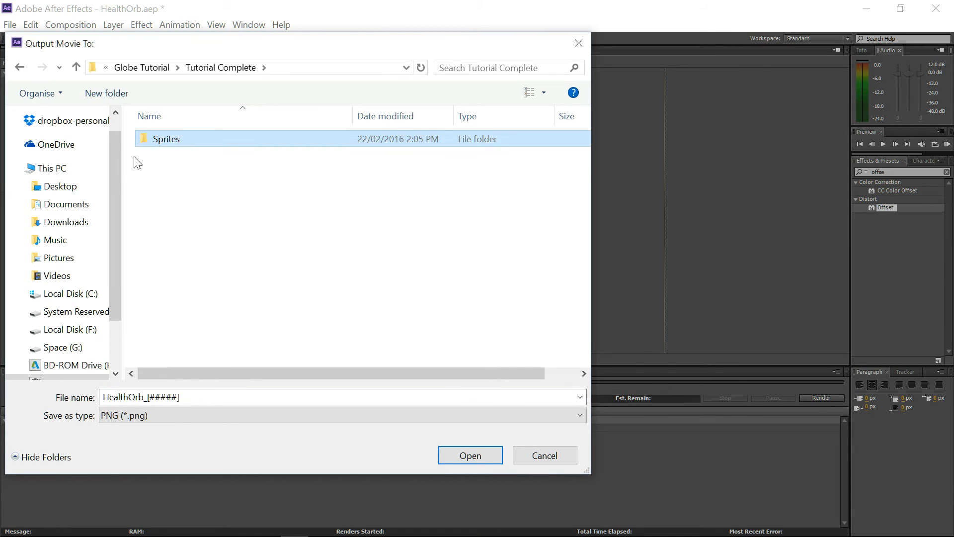
- Set the output to HealthOrb_[#####] PNG files in the Sprites folder and render the queued composition
double_click(185, 139)
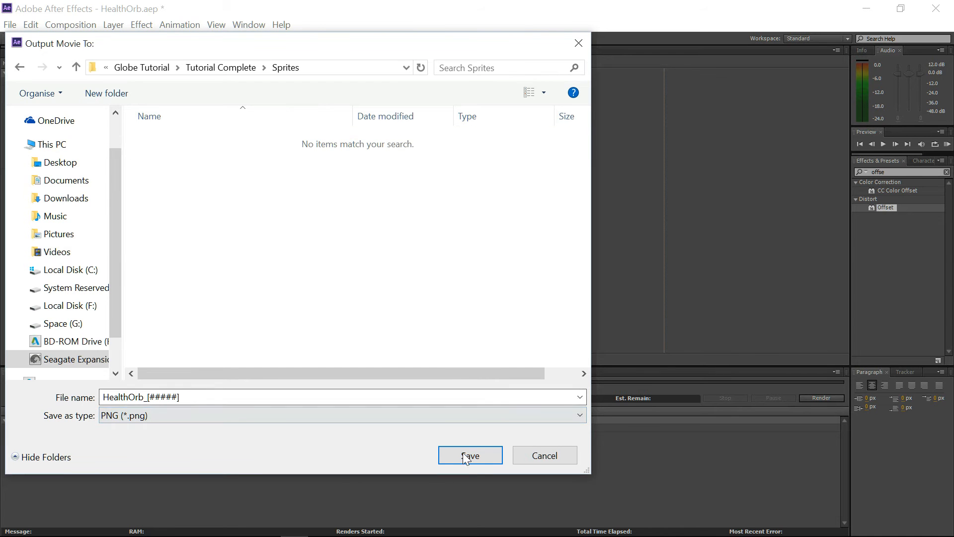
click(447, 456)
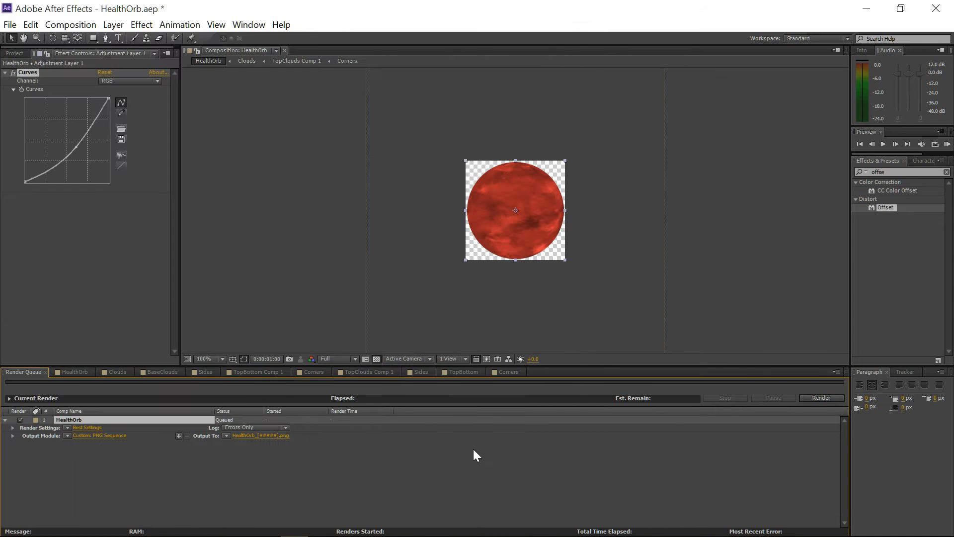
click(813, 396)
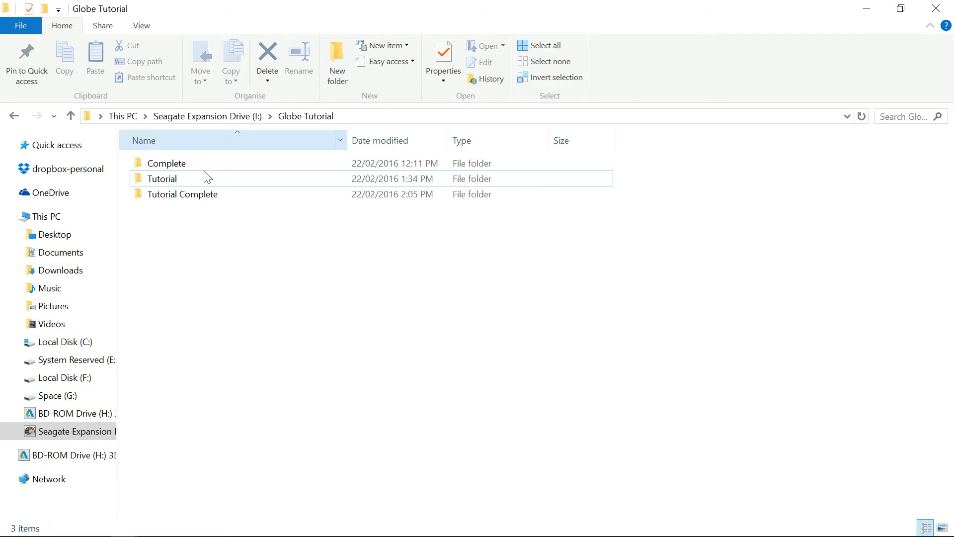
- Open the Sprites folder in File Explorer and examine the first eight HealthOrb frames one after another in the image viewer
double_click(199, 194)
double_click(171, 164)
click(173, 167)
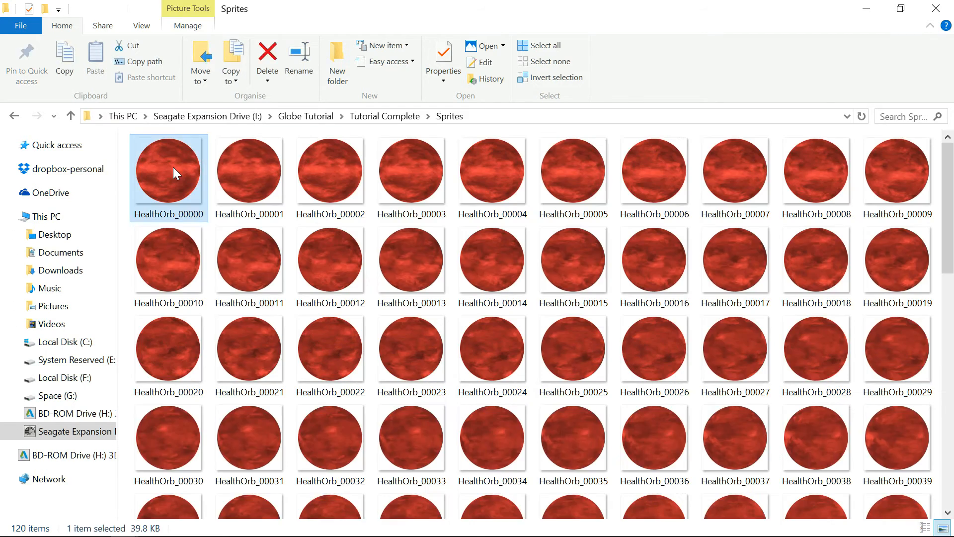
double_click(173, 167)
key(Right)
key(Right)
key(Right)
key(Right)
key(Right)
key(Right)
key(Right)
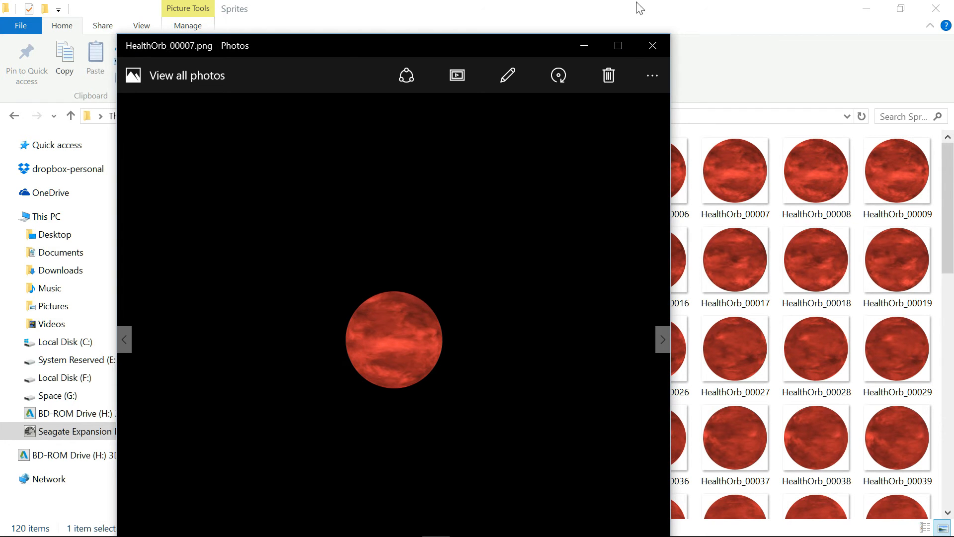
click(652, 45)
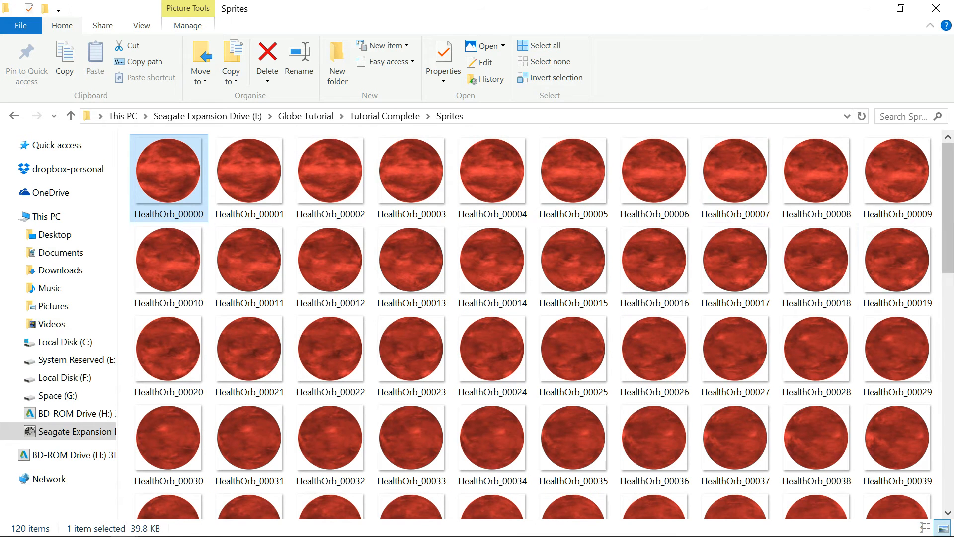
- Look through the full set of rendered HealthOrb frames and leave the Sprites folder
scroll(951, 280, down, 10)
scroll(952, 280, up, 10)
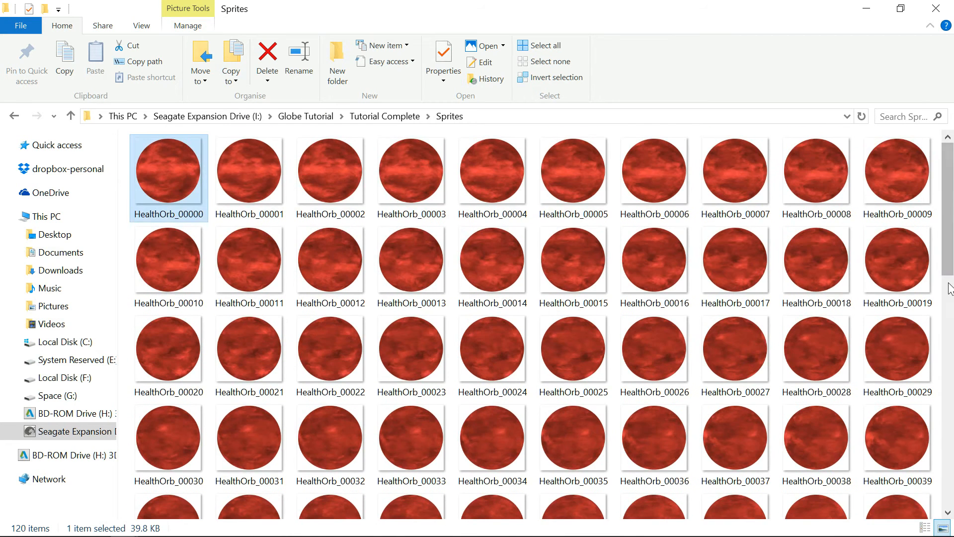
scroll(951, 281, down, 10)
scroll(927, 298, up, 10)
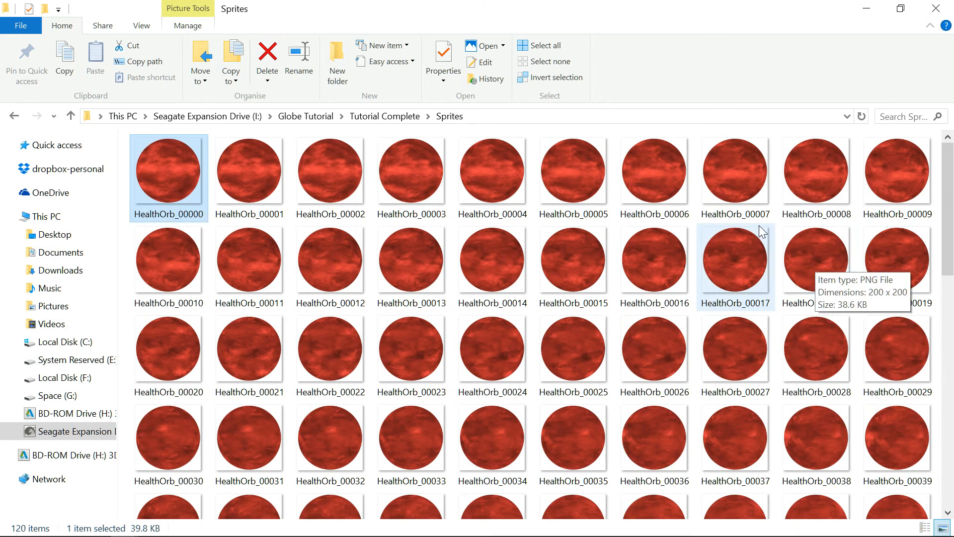
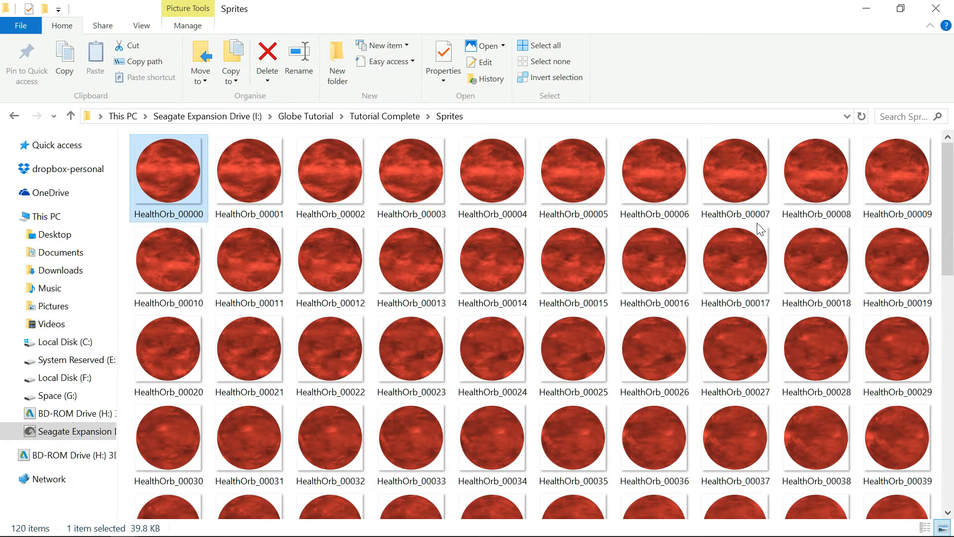
click(925, 13)
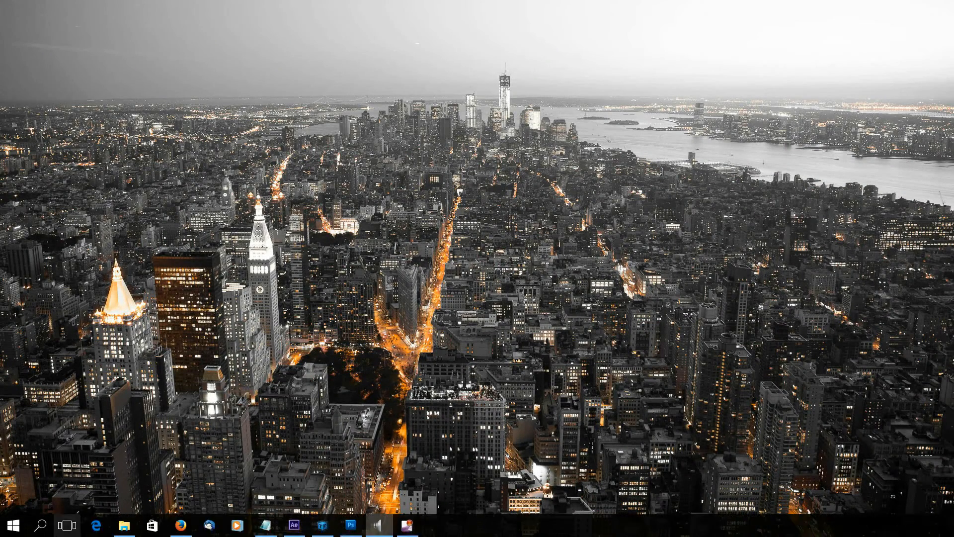
- Launch Unity and start a new project named HealthOrb
click(40, 526)
text(unity)
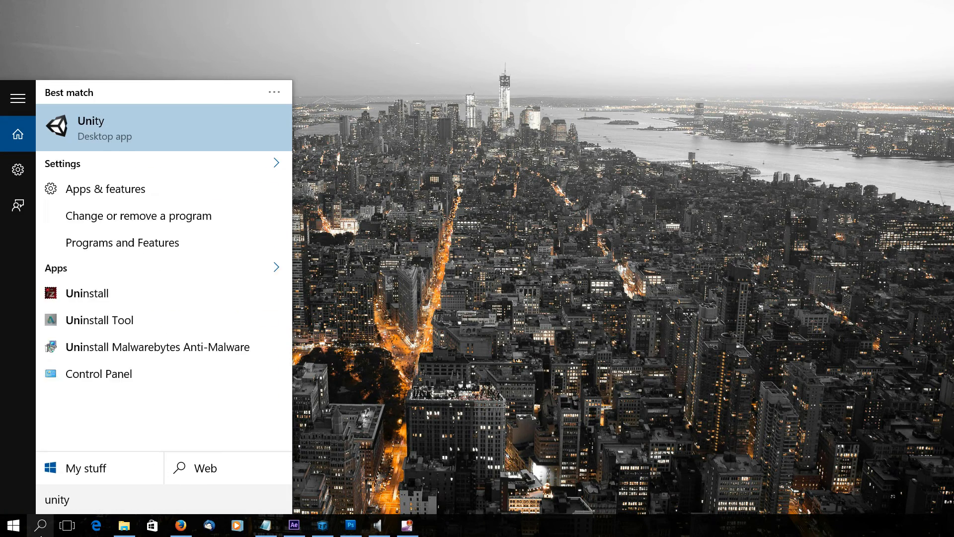
click(100, 127)
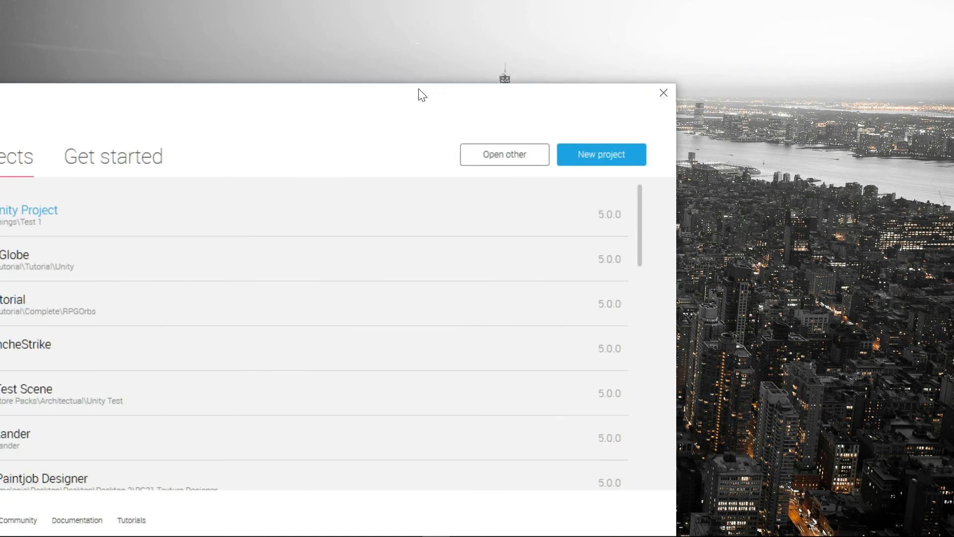
click(616, 149)
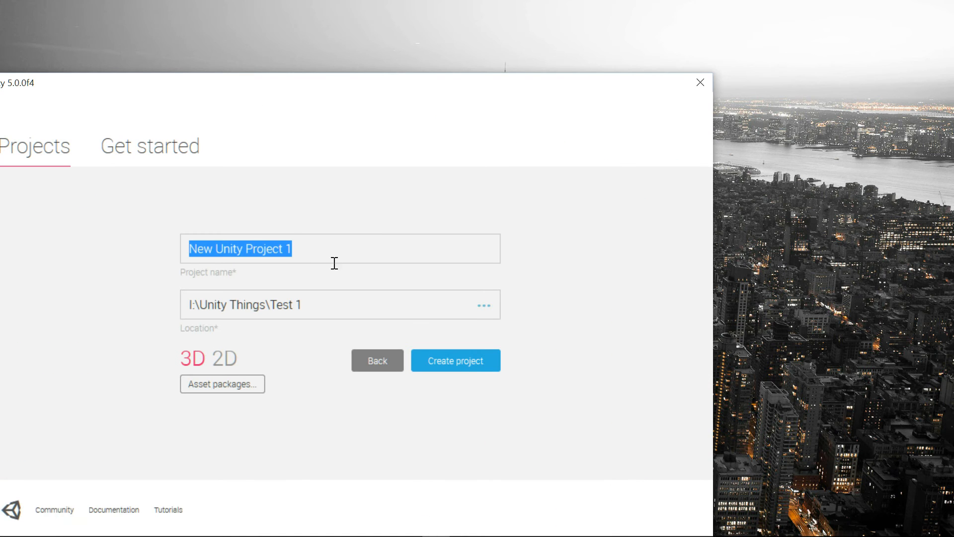
text(HealthOrb)
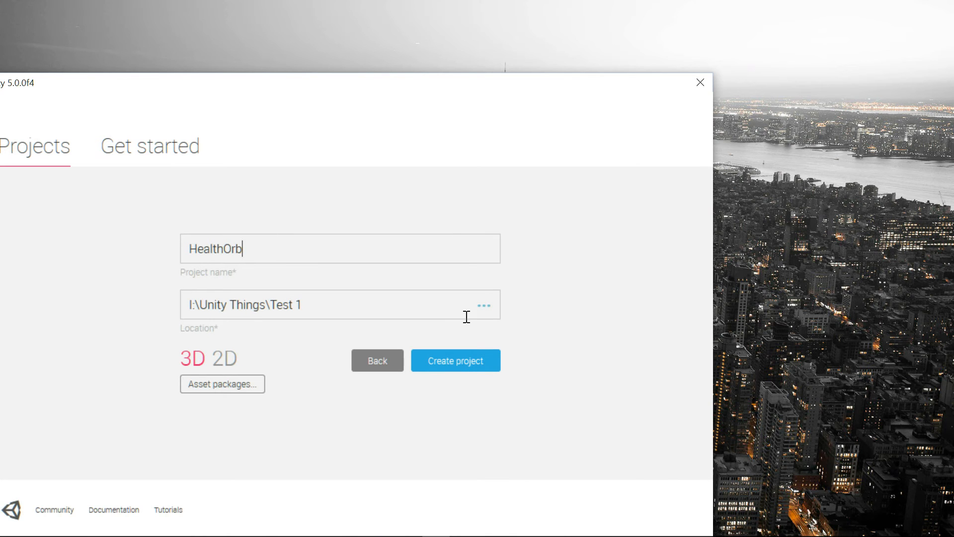
- Browse the new project's location to the Tutorial Complete folder inside Globe Tutorial
click(482, 313)
click(236, 38)
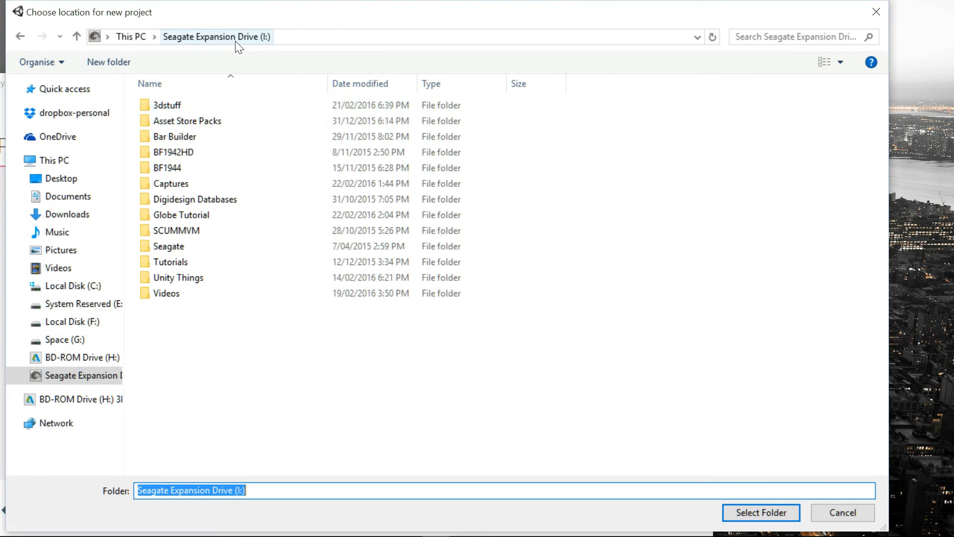
double_click(186, 215)
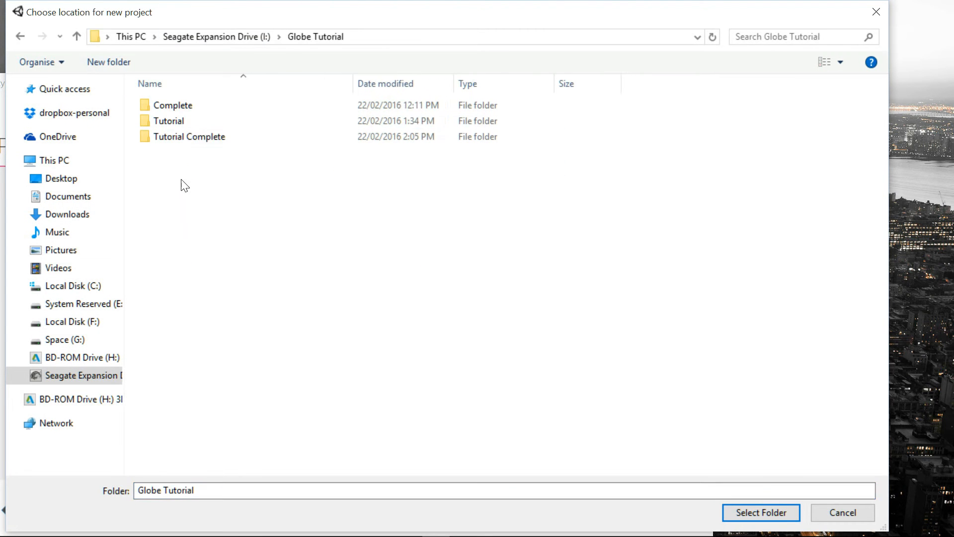
double_click(182, 141)
- Create a folder named Unity inside the Tutorial Complete folder
click(105, 63)
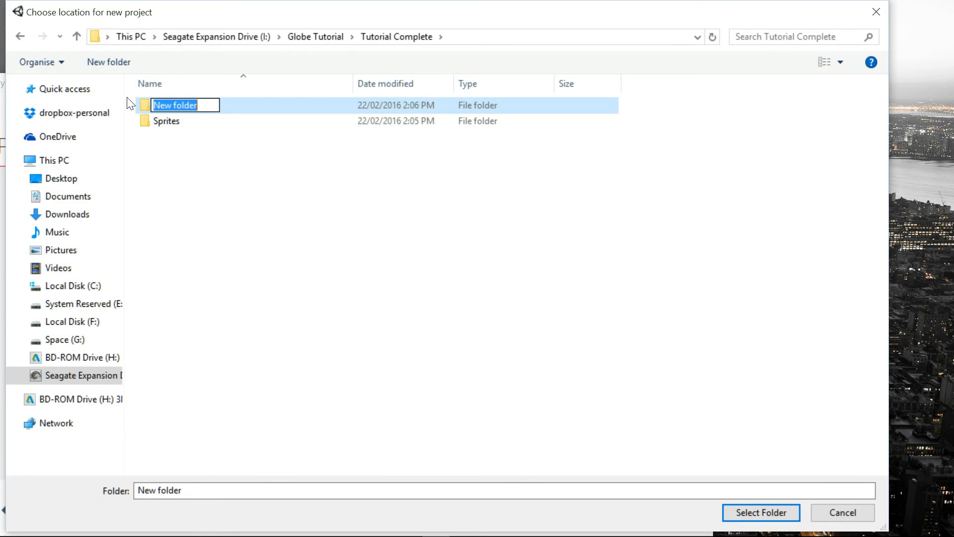
text(u)
key(Menu)
key(Escape)
click(171, 116)
click(161, 117)
click(164, 120)
text(Unity)
key(Return)
- Choose the Unity folder as the project location and create the HealthOrb project as 3D
click(766, 519)
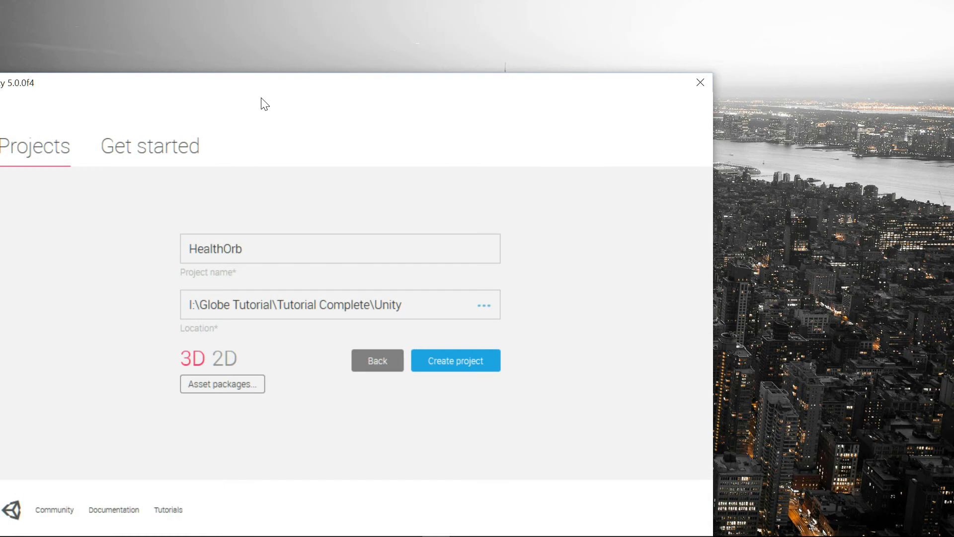
drag(470, 81, 601, 24)
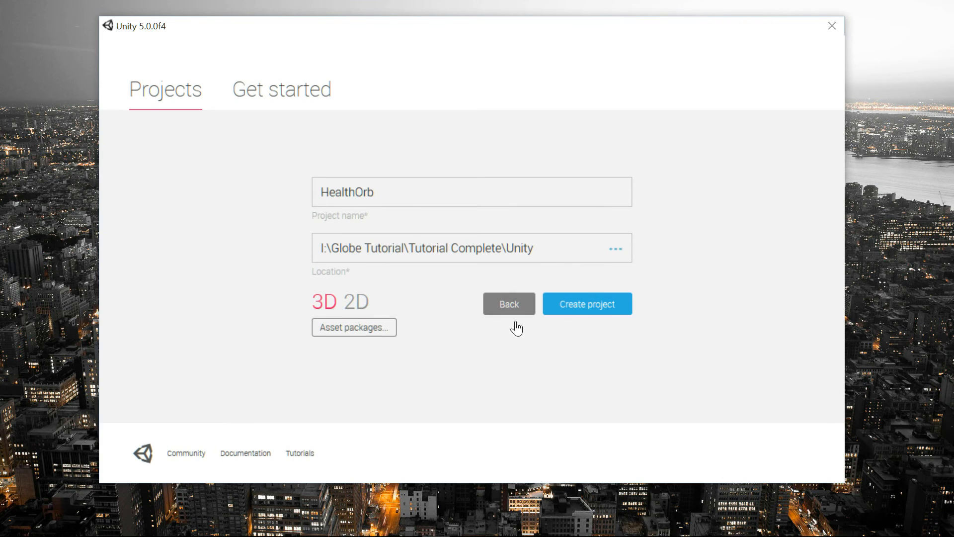
click(586, 312)
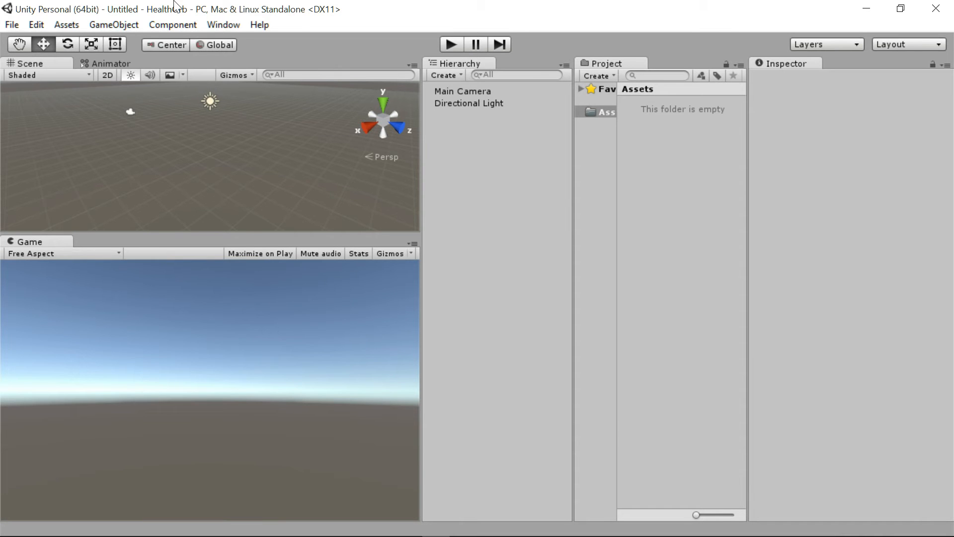
- Open the Asset Store and search it for TexturePacker
click(223, 25)
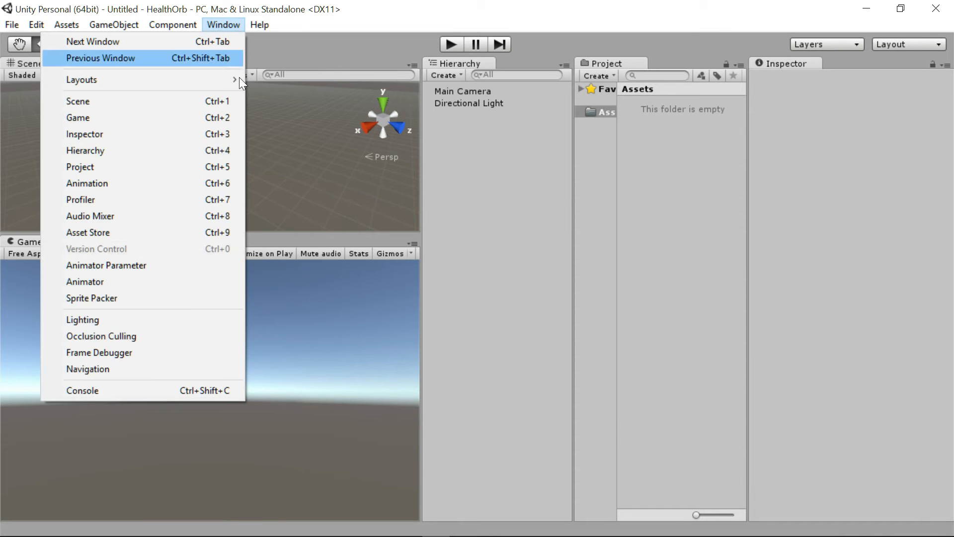
click(161, 231)
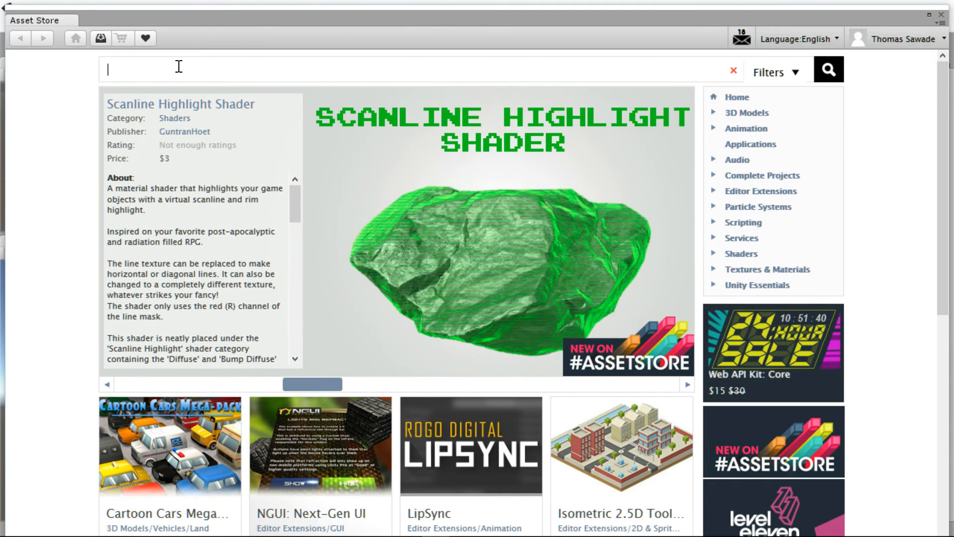
text(TexturePaker)
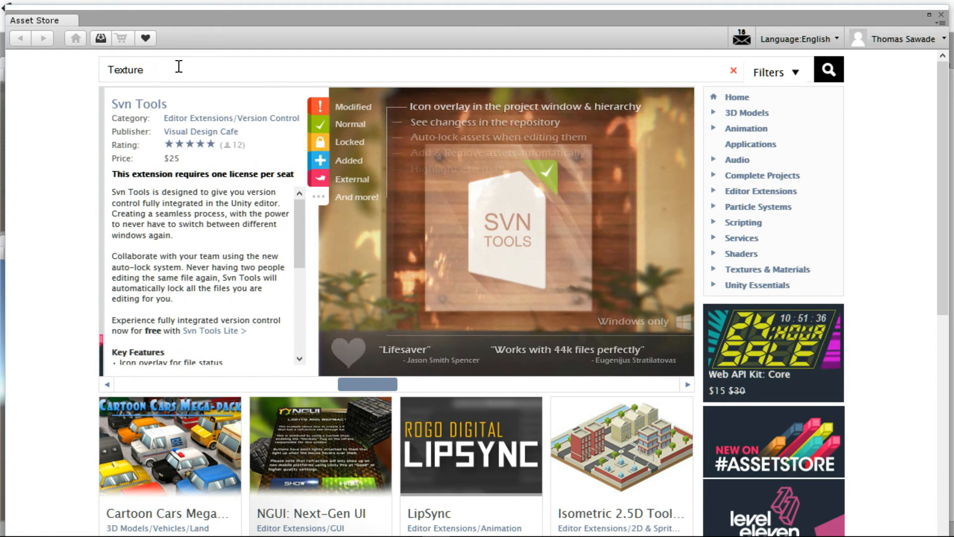
key(BackSpace)
key(BackSpace)
key(BackSpace)
text(cker)
key(ctrl+a)
key(BackSpace)
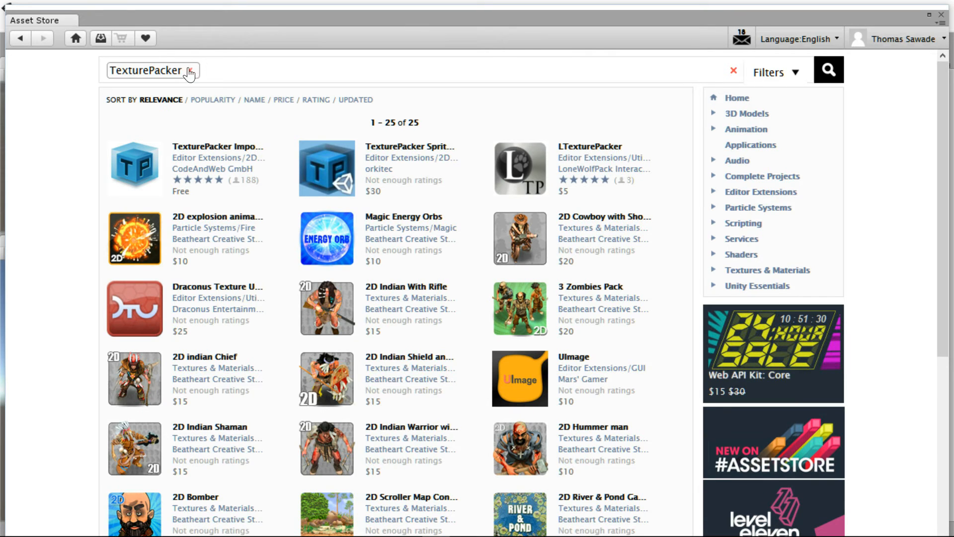
- Import the complete free TexturePacker Importer package into the project and close the Asset Store
click(230, 149)
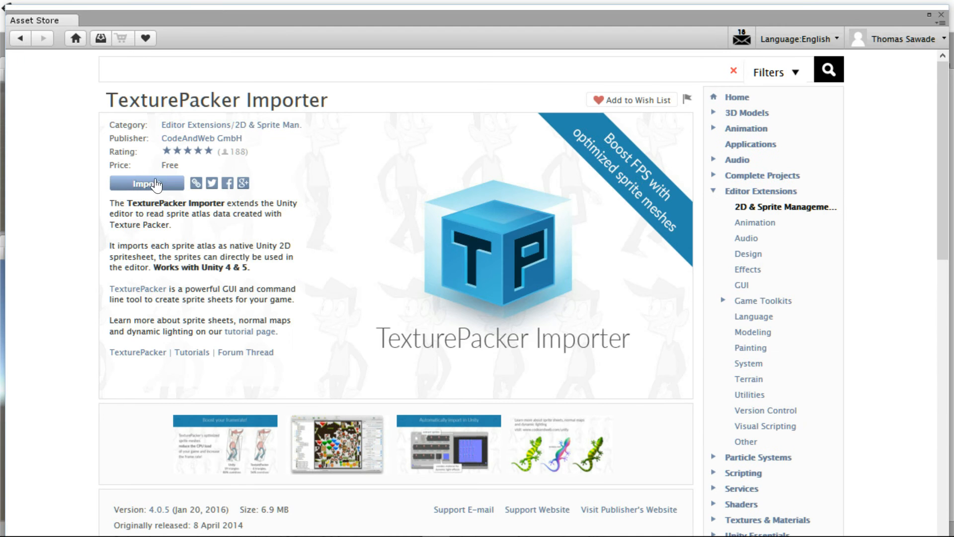
click(157, 186)
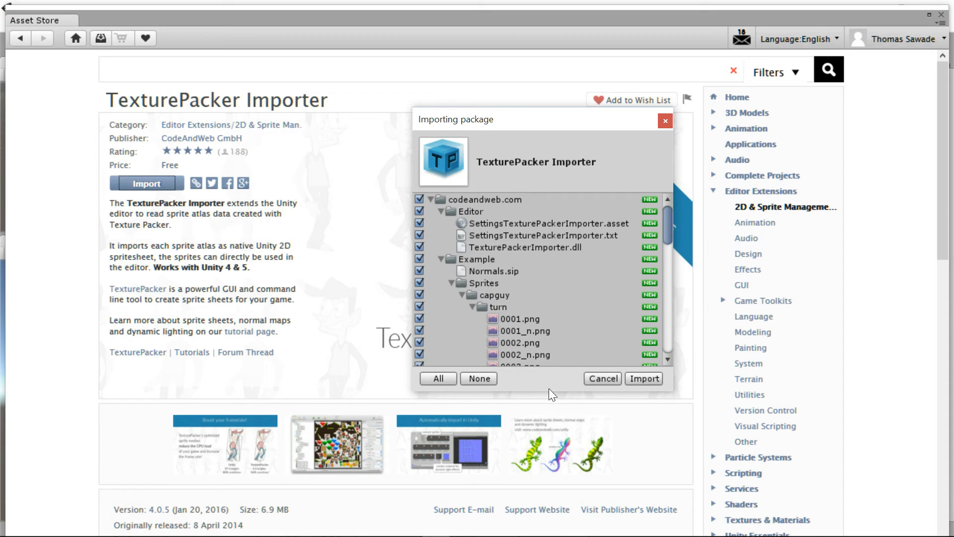
click(645, 379)
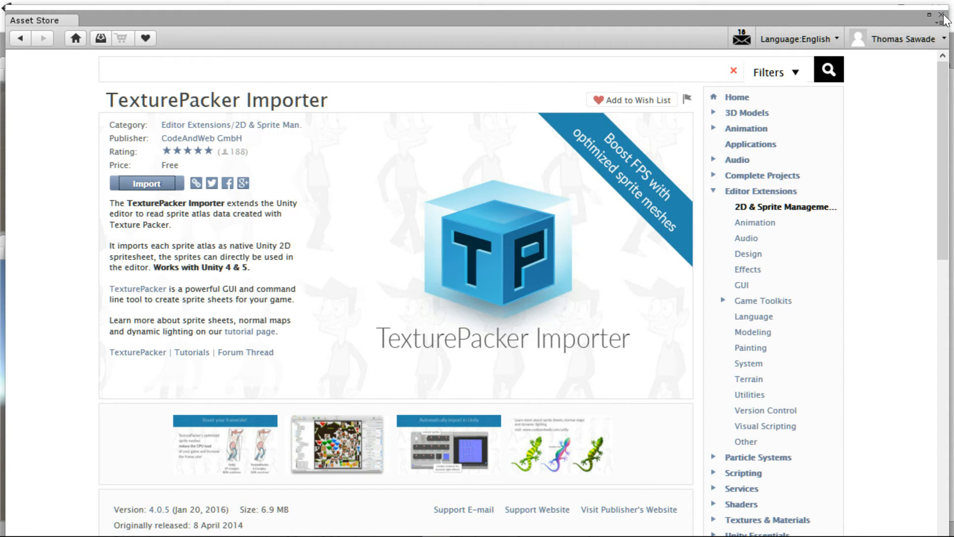
click(941, 16)
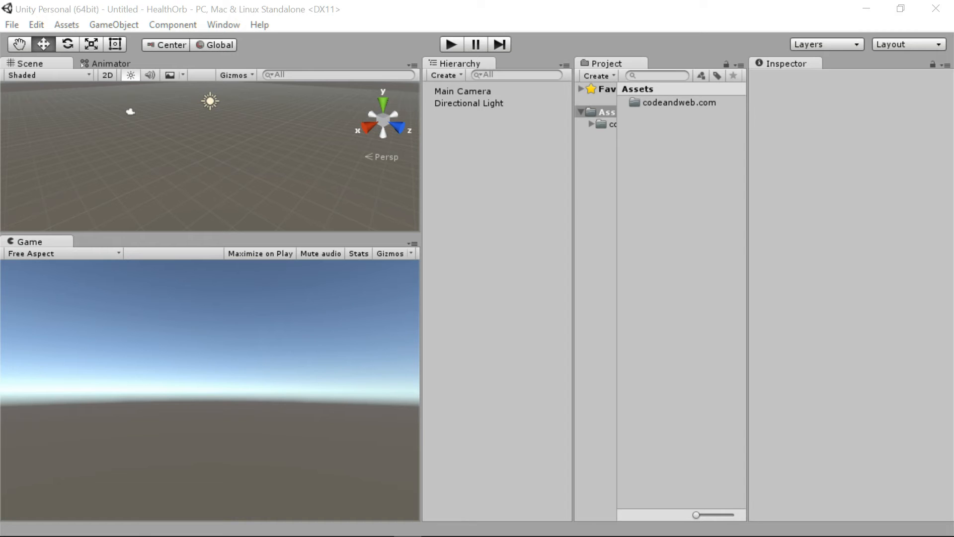
- Switch to TexturePacker in its free version and add the rendered HealthOrb PNG frames as sprites
drag(375, 30, 475, 135)
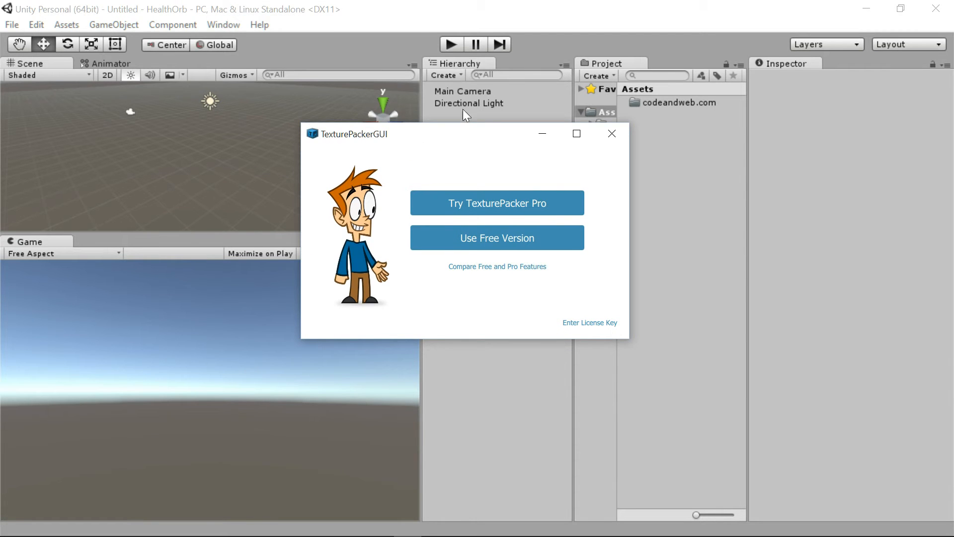
click(543, 243)
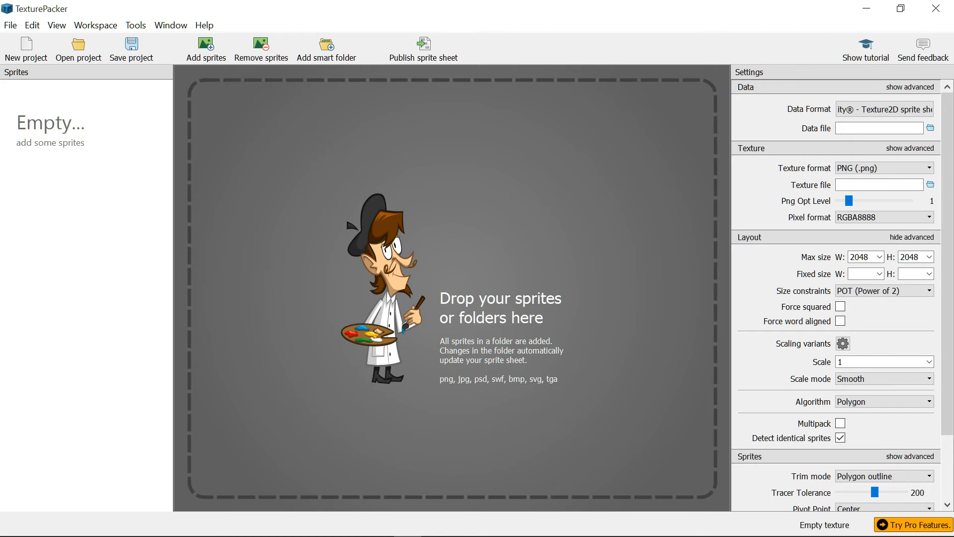
click(124, 536)
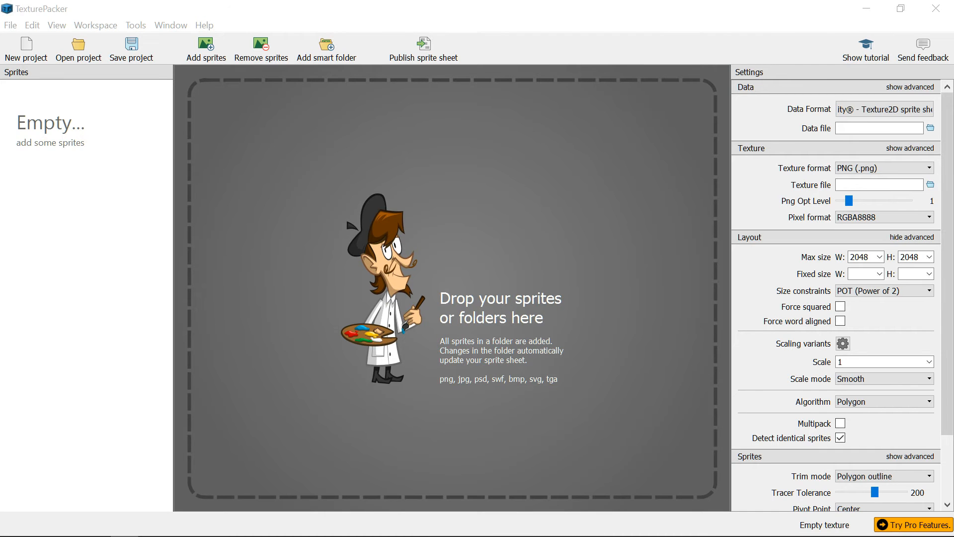
mouse_move(124, 534)
mouse_down()
mouse_move(111, 340)
mouse_move(290, 347)
mouse_up()
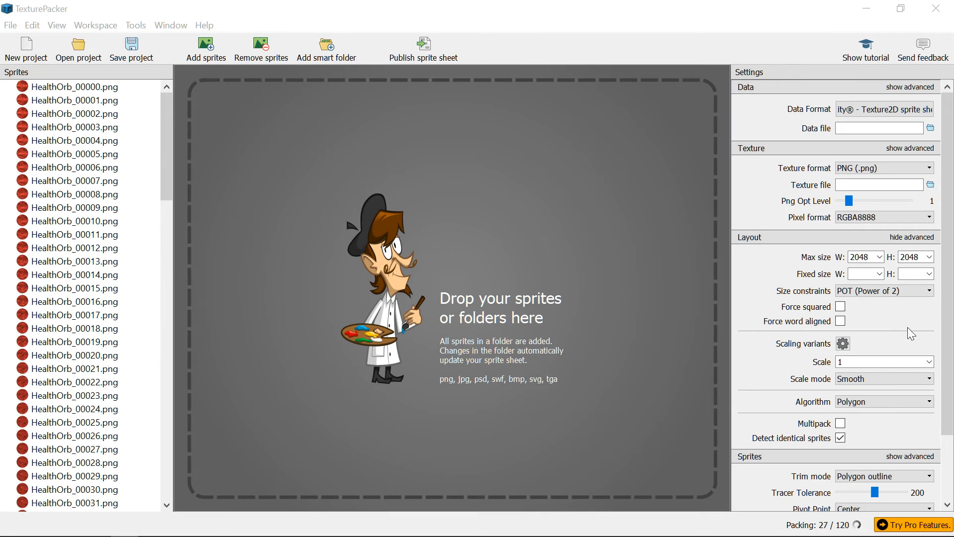
- Set the sprite sheet's maximum width and height to 4096 and the sprite trim mode to None
click(879, 257)
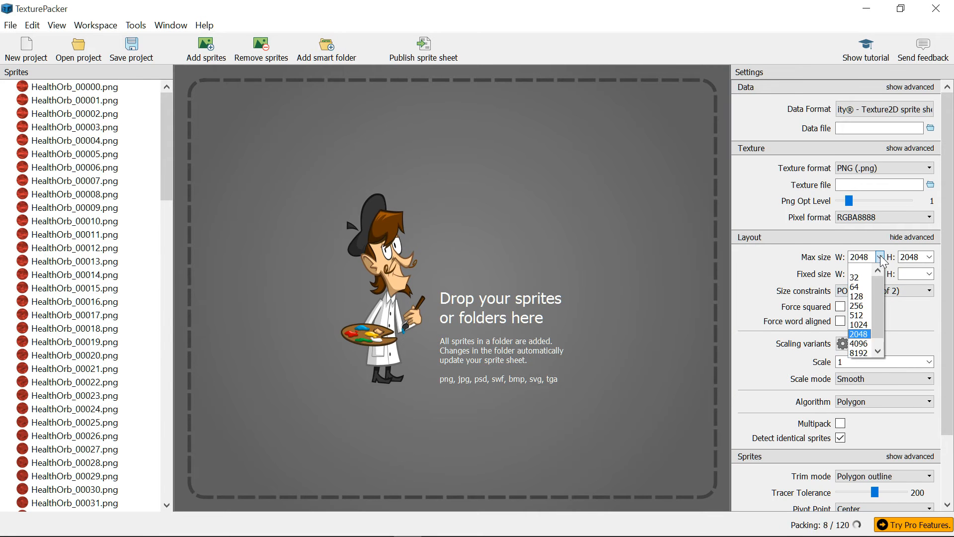
click(858, 344)
click(929, 257)
click(919, 343)
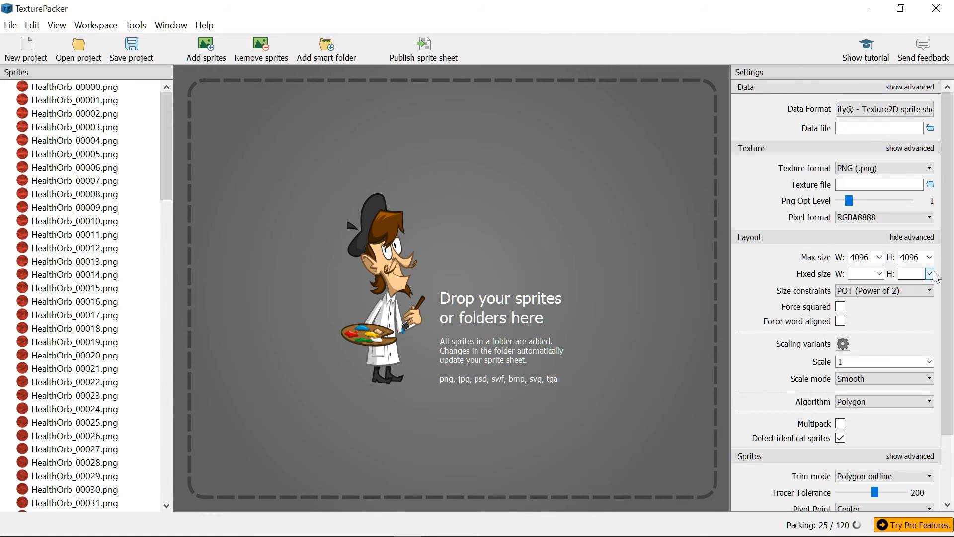
click(921, 476)
click(912, 488)
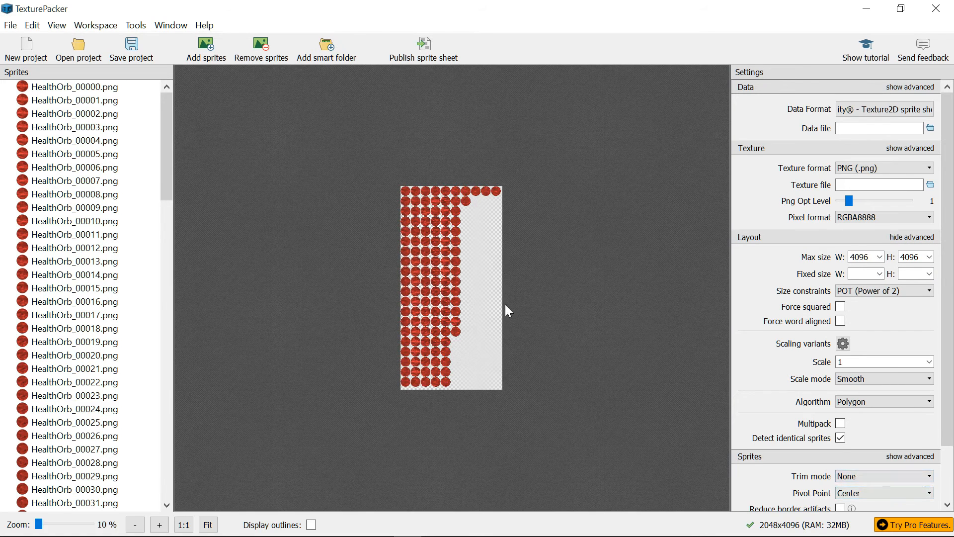
scroll(467, 281, up, 2)
scroll(460, 270, down, 2)
- Confirm Unity Texture2D sprite sheet as the data format and save the data file as HealthOrb in the HealthOrb project's Assets folder
click(863, 117)
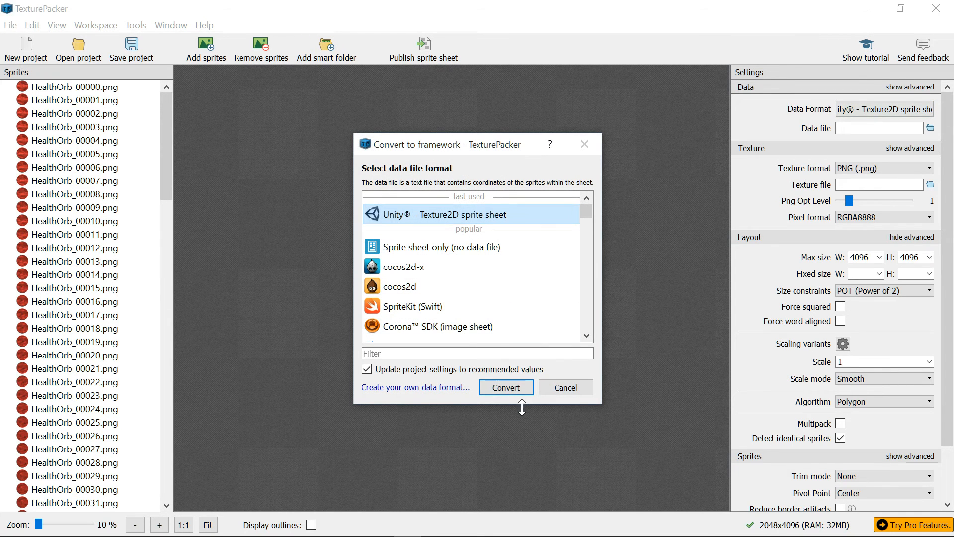
click(505, 387)
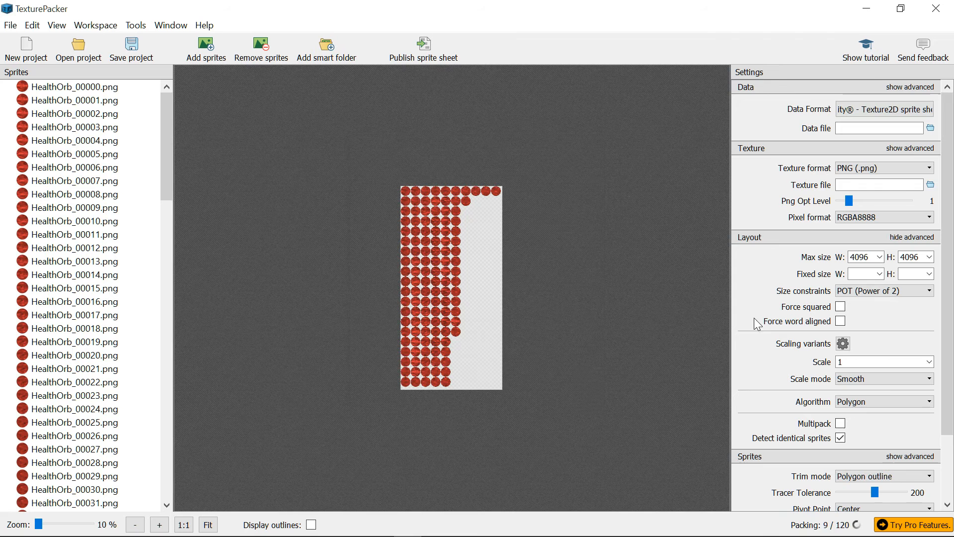
click(930, 128)
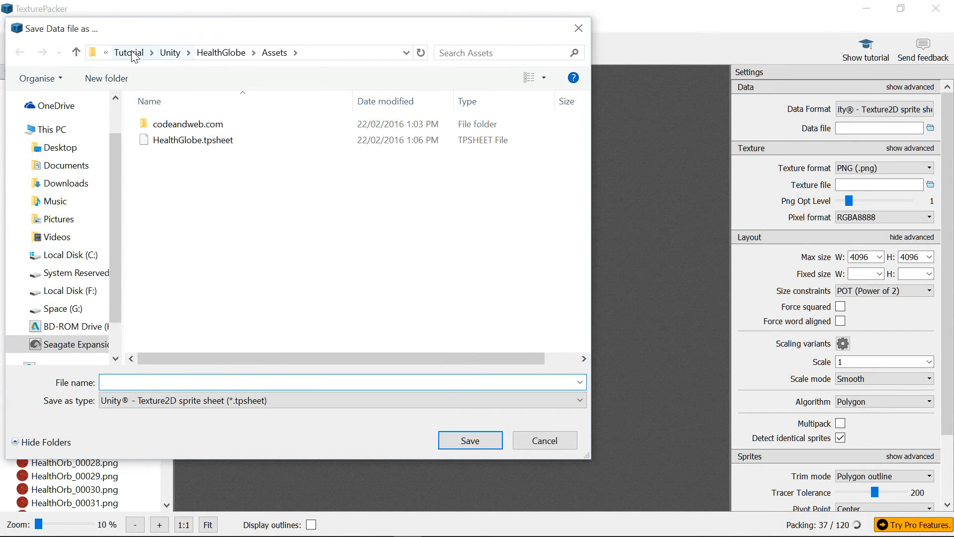
click(133, 54)
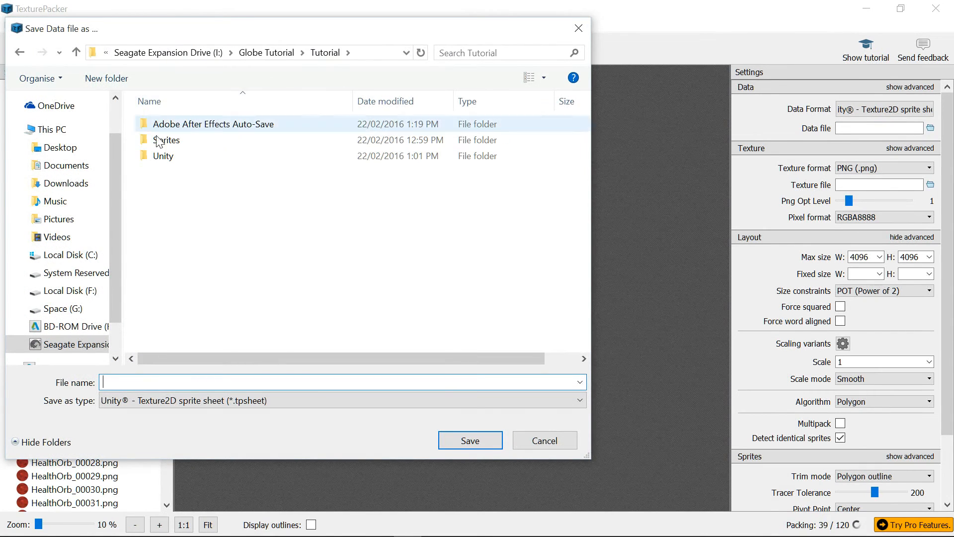
click(264, 53)
double_click(199, 157)
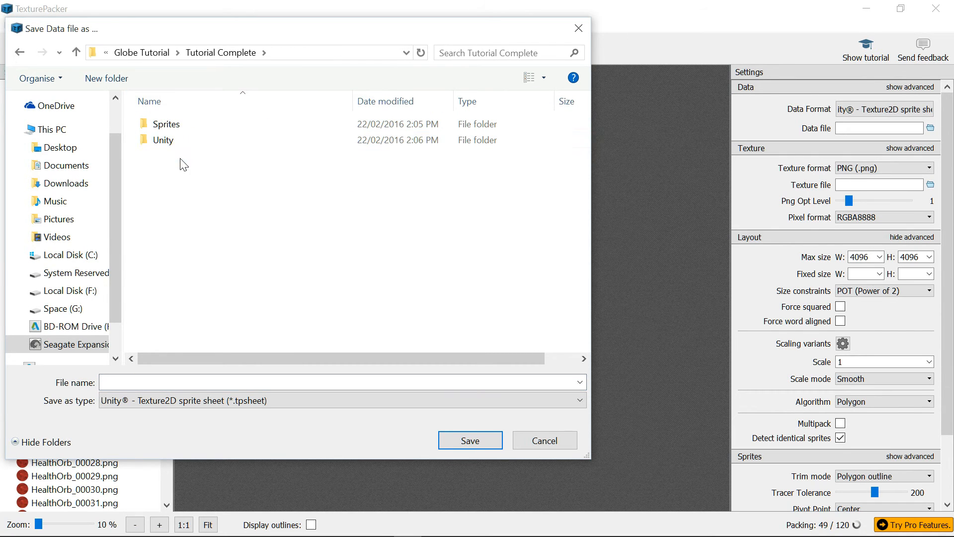
double_click(174, 141)
double_click(166, 129)
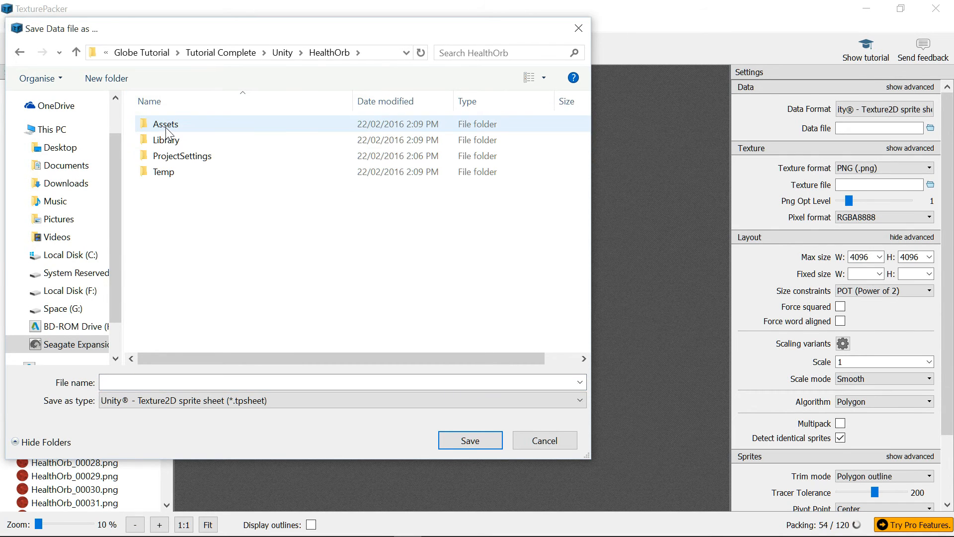
click(166, 127)
double_click(165, 125)
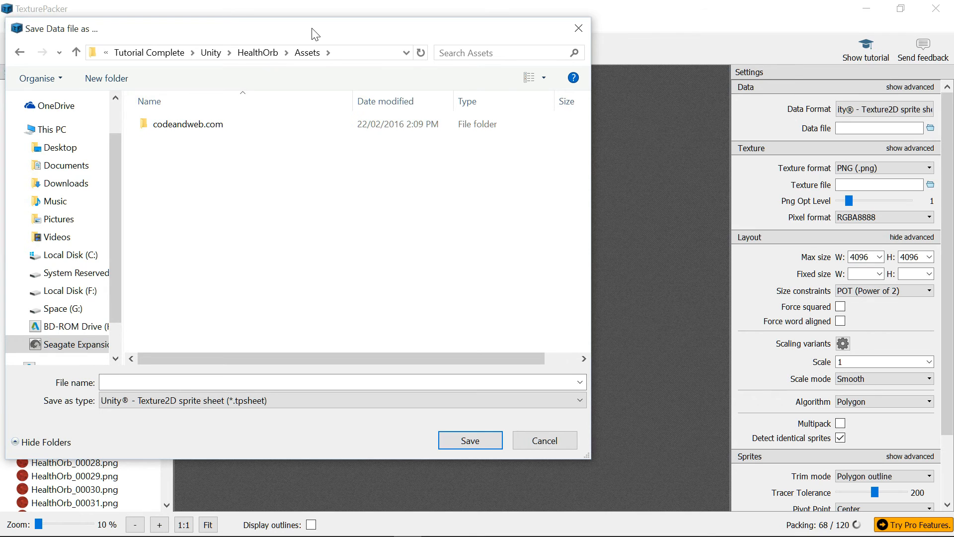
click(462, 443)
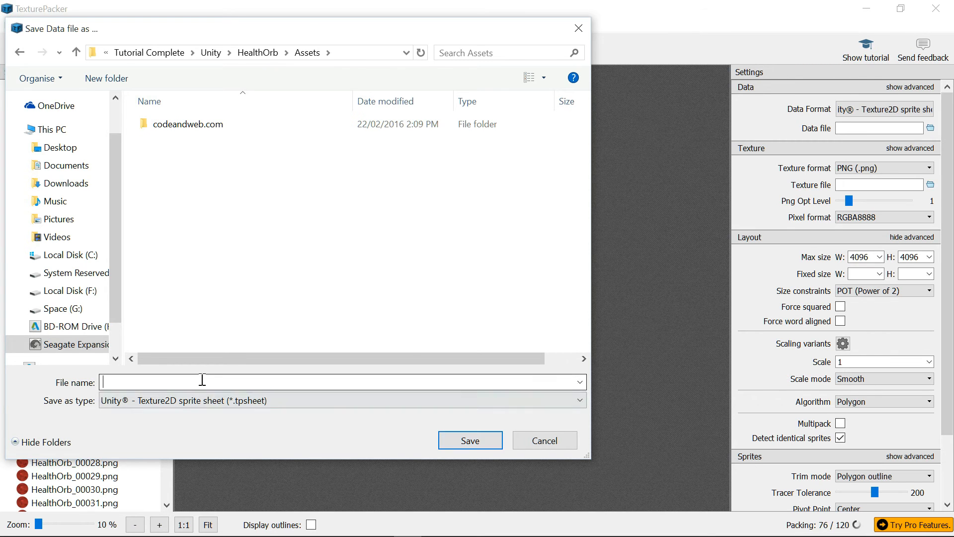
text(HealthOrb)
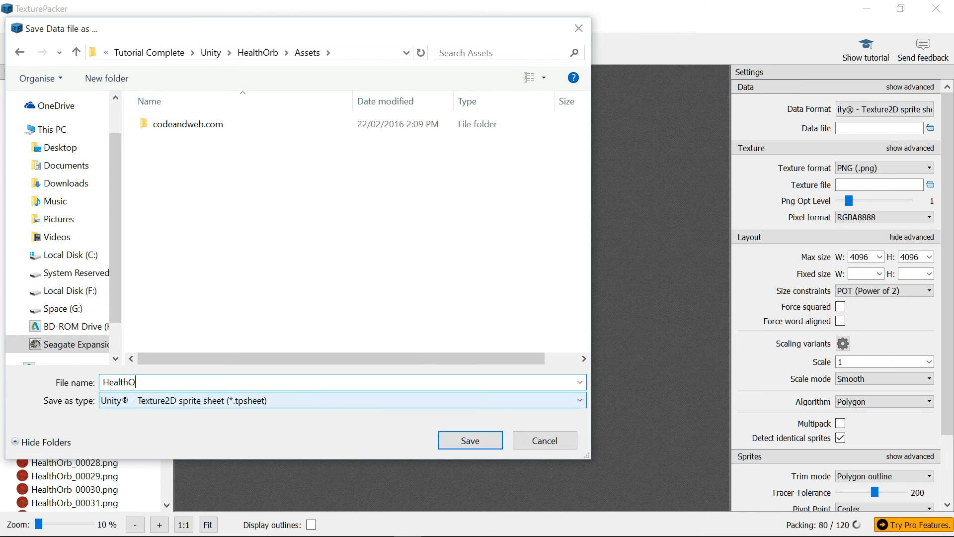
key(Return)
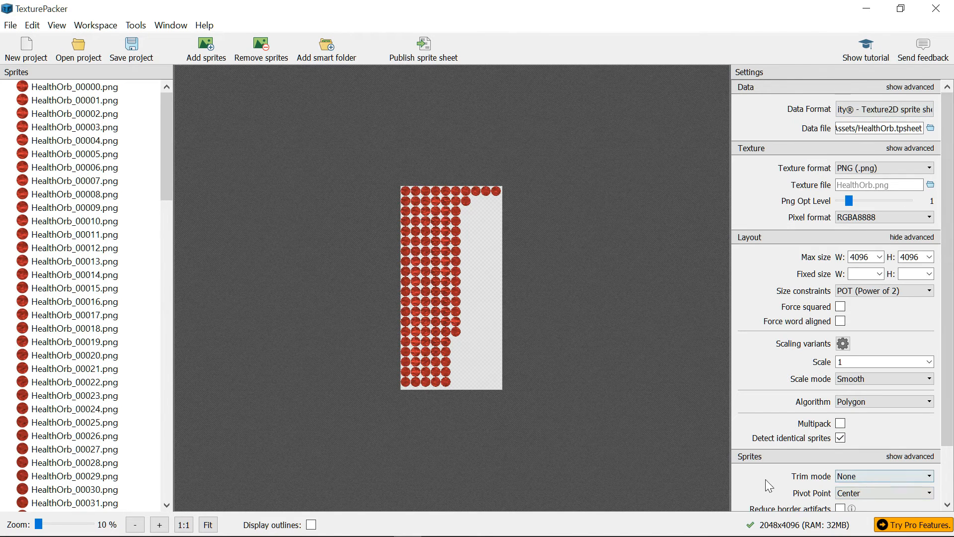
- Keep the trim mode at None, publish the sprite sheet, review the publishing log and close it
click(907, 476)
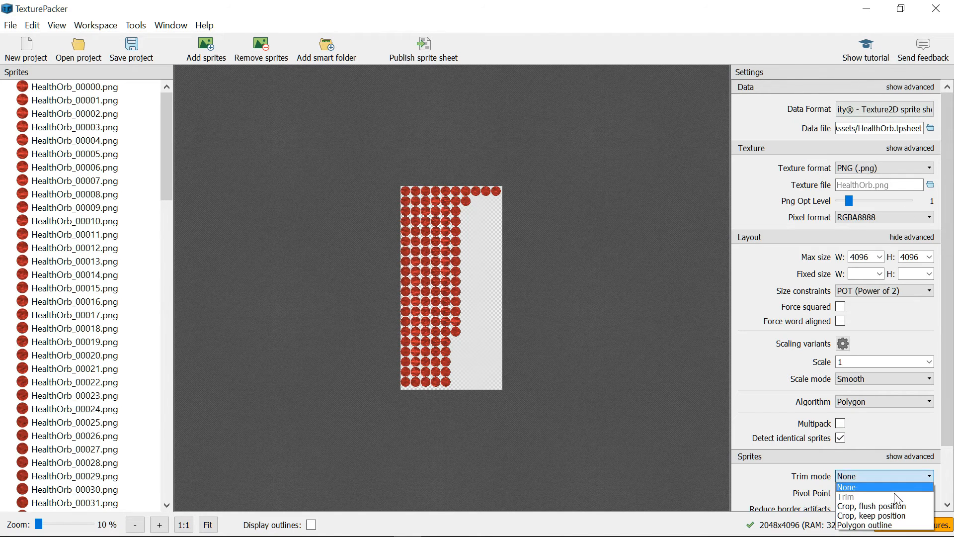
click(852, 487)
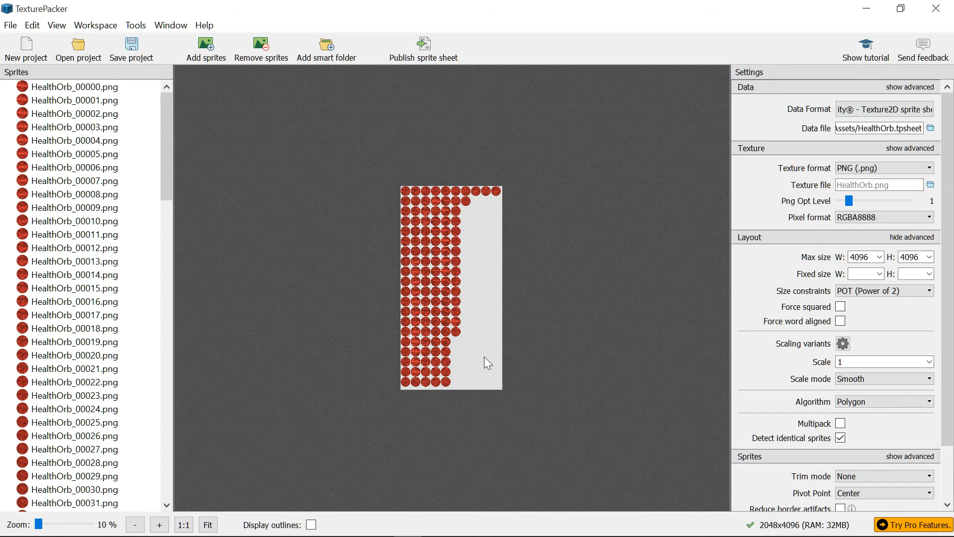
click(424, 50)
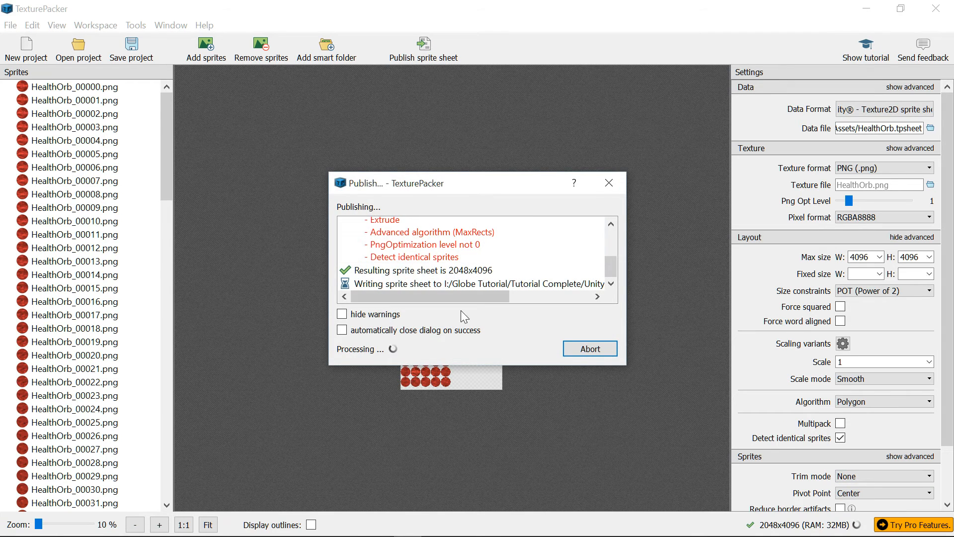
drag(611, 271, 618, 240)
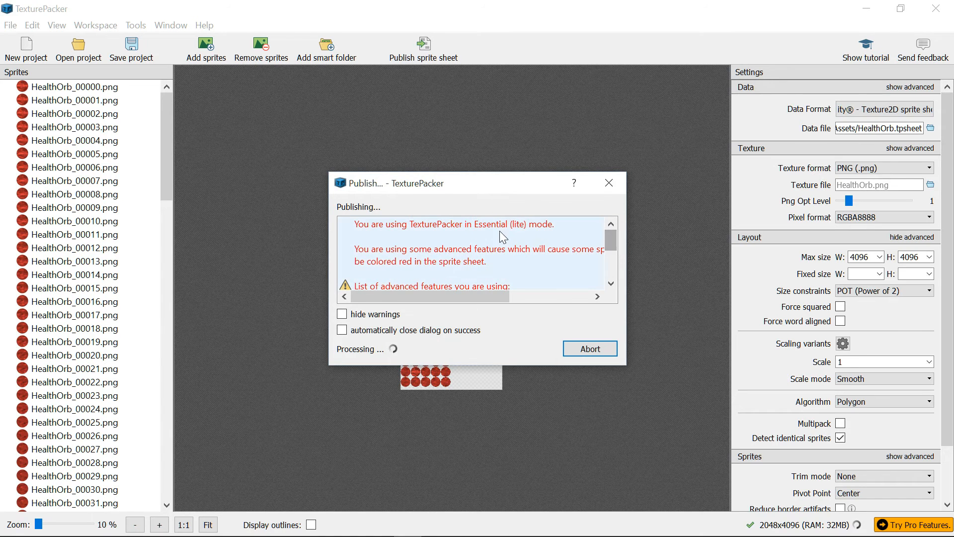
drag(612, 239, 612, 246)
drag(505, 296, 614, 247)
click(610, 271)
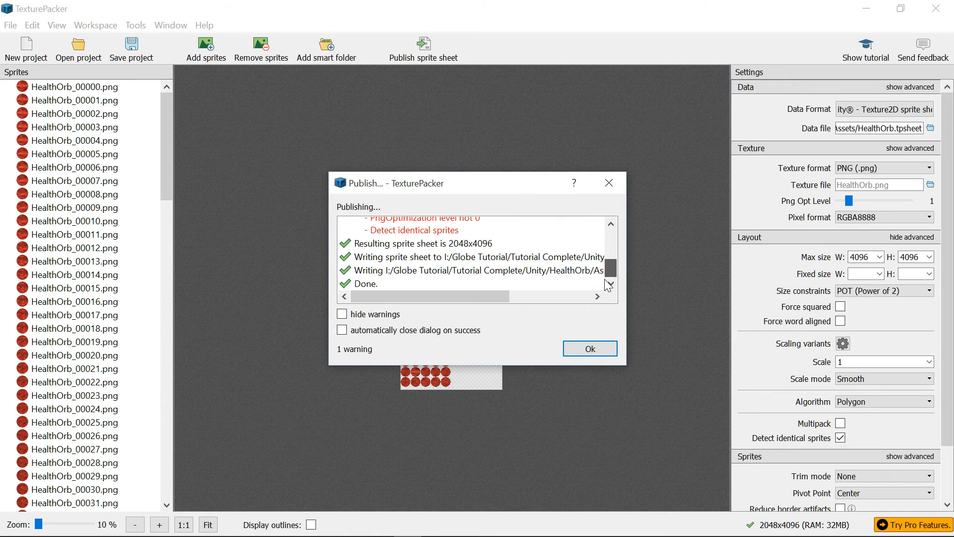
click(596, 349)
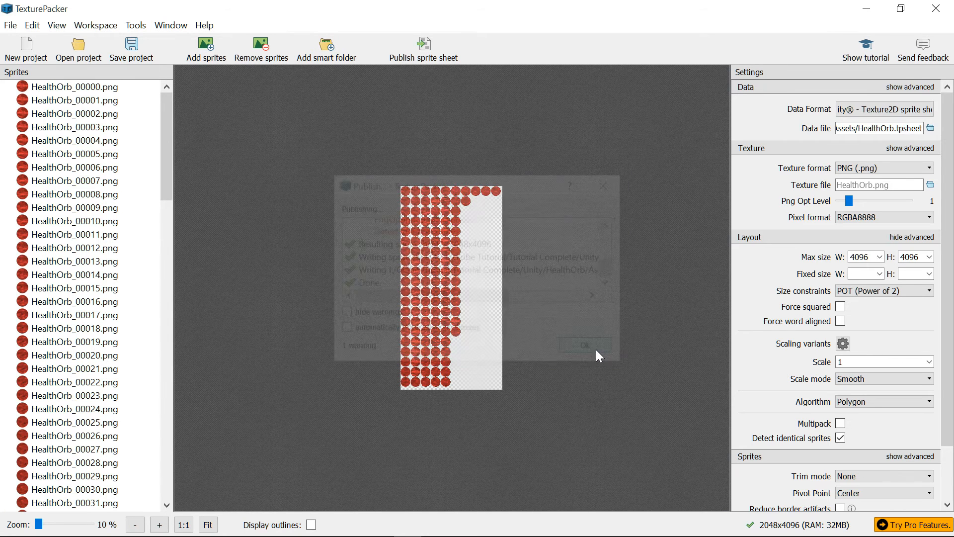
- Switch to Unity and apply Trilinear filter mode and Truecolor format to the imported HealthOrb texture
click(867, 10)
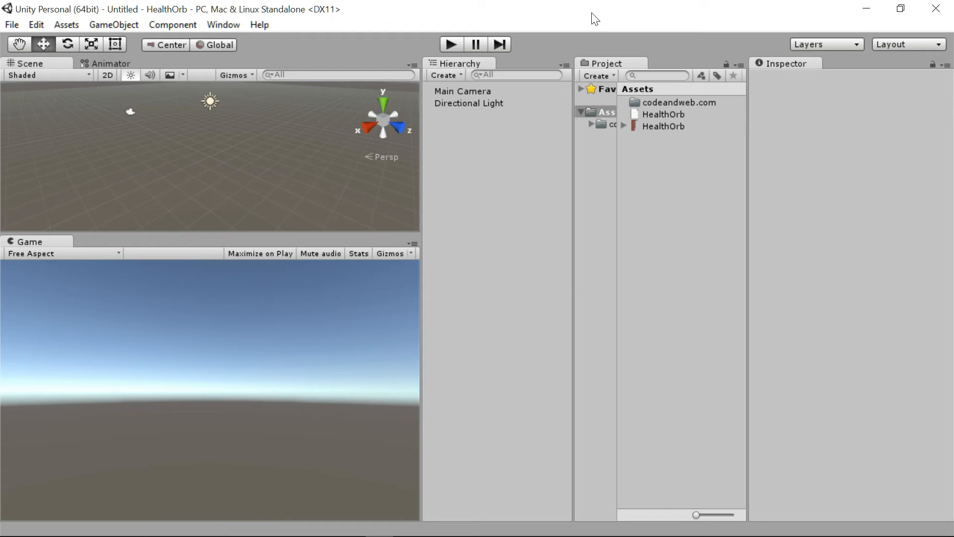
click(656, 128)
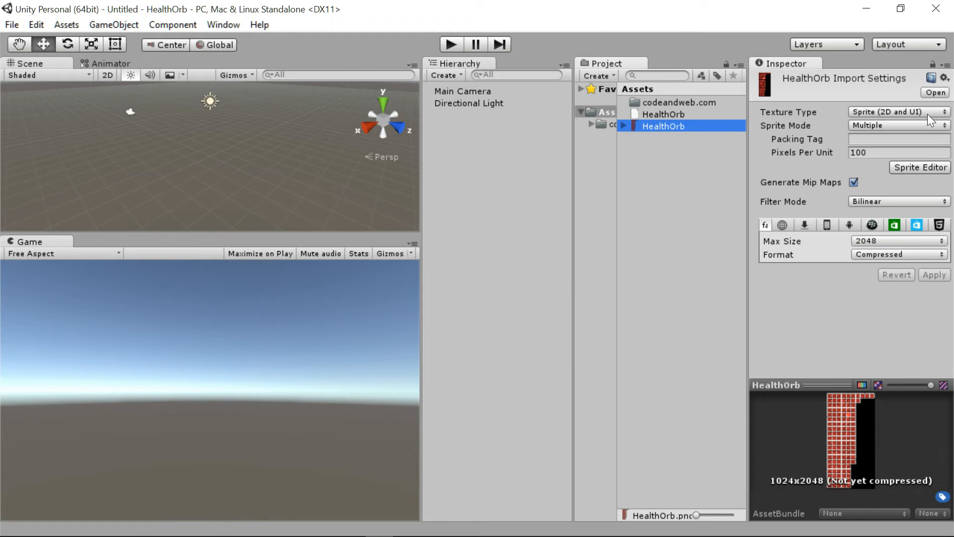
click(886, 201)
click(892, 250)
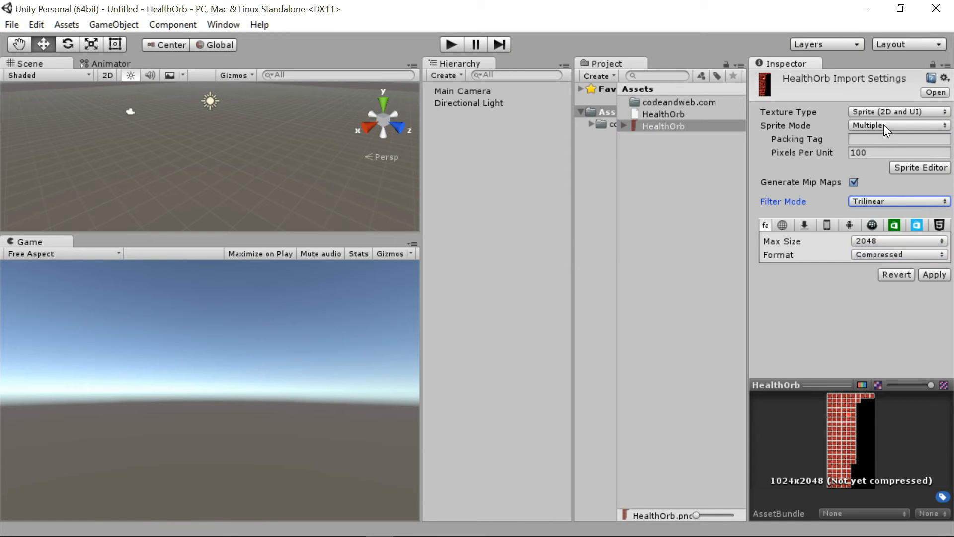
click(887, 253)
click(887, 304)
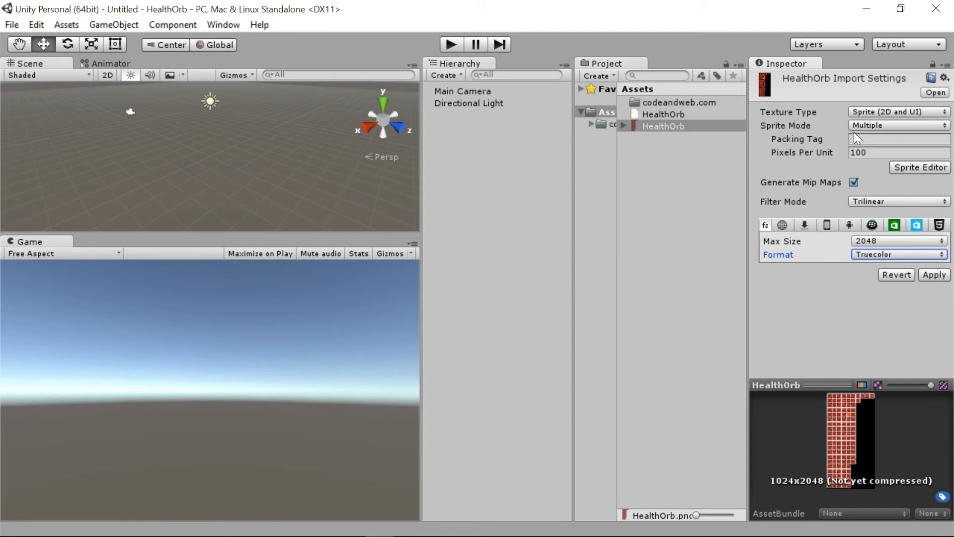
click(936, 274)
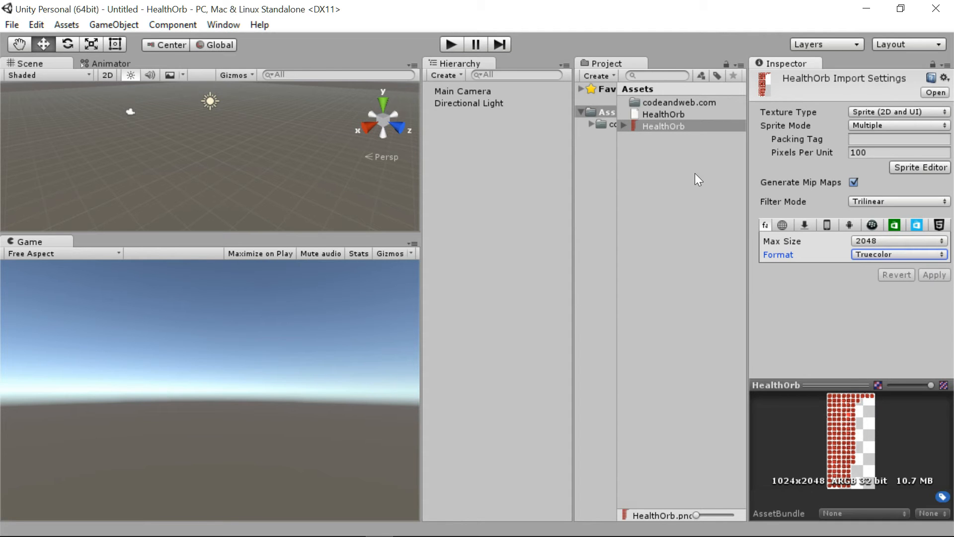
- Expand the HealthOrb sprite sheet and step through its frames from HealthOrb_00000 to HealthOrb_00119 to check the animation preview
click(623, 125)
mouse_move(741, 195)
mouse_down()
mouse_move(739, 410)
mouse_move(732, 162)
mouse_up()
click(673, 138)
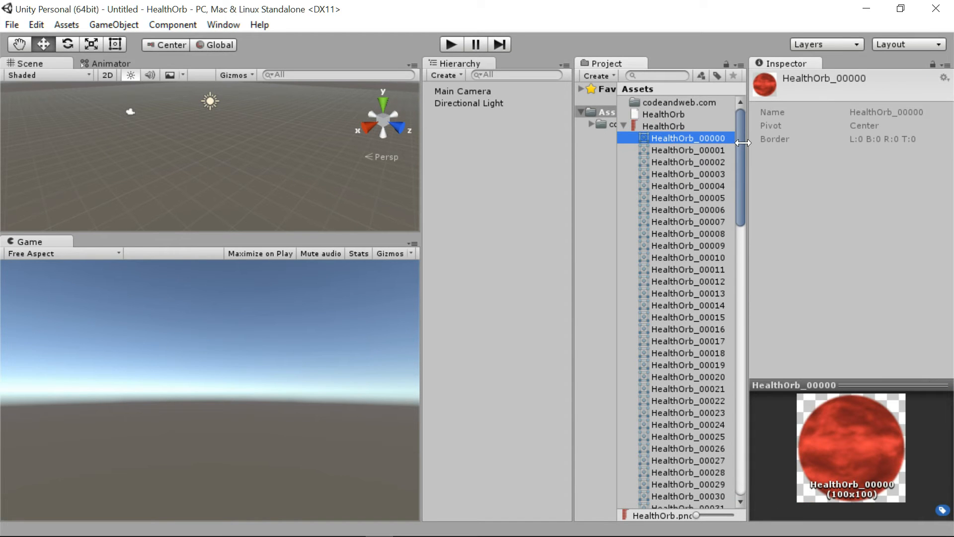
key(Down)
key(Down)
key(Down)
key(Down)
key(Down)
key(Down)
key(Down)
key(Down)
key(Down)
key(Down)
key(Down)
key(Down)
key(Down)
key(Down)
key(Down)
key(Down)
key(Down)
key(Down)
key(Down)
key(Down)
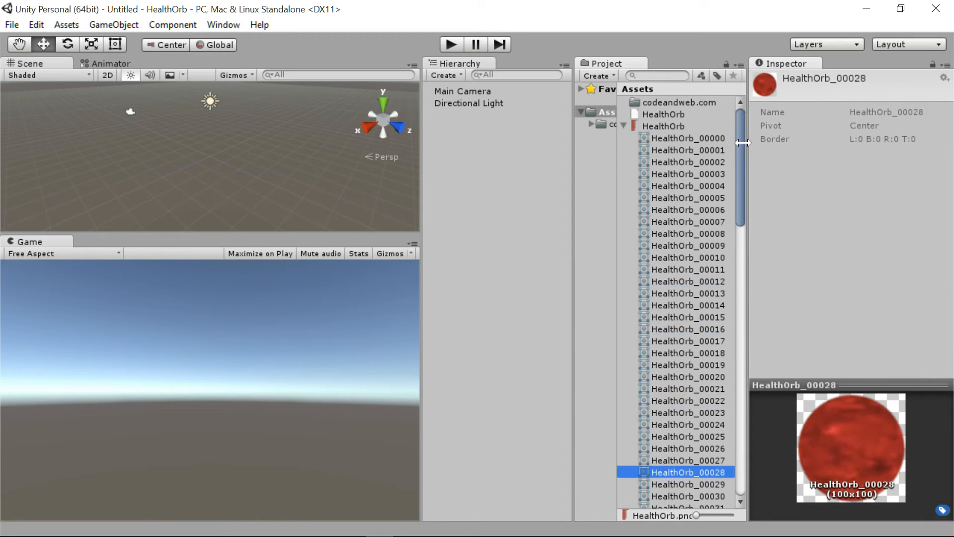
key(Down)
key(Down)
key(Down)
key(Down)
key(Down)
key(Down)
key(Down)
key(Down)
key(Down)
key(Down)
key(Down)
key(Down)
key(Down)
key(Down)
key(Down)
key(Down)
key(Down)
key(Down)
key(Down)
key(Down)
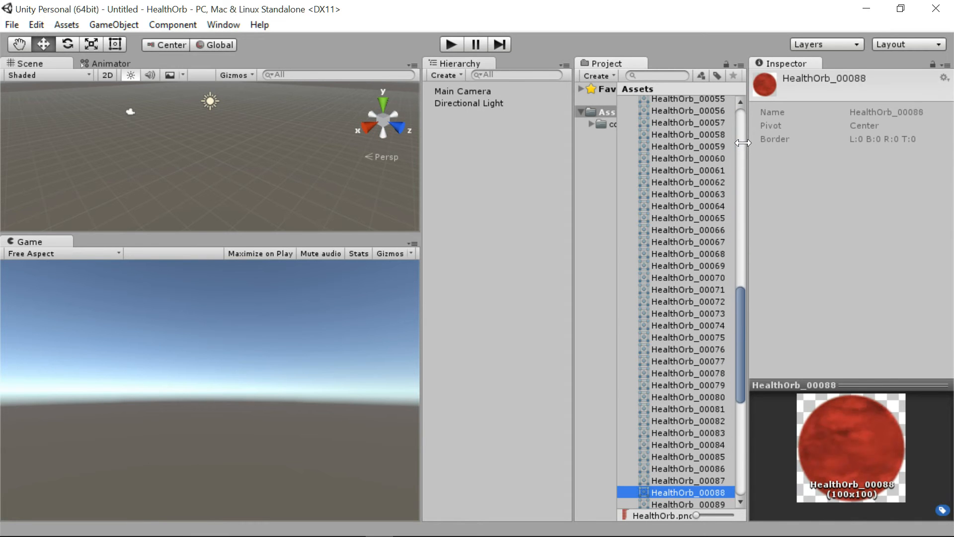
key(Down)
key(Down)
key(Down)
key(Down)
key(Down)
key(Down)
key(Down)
key(Down)
key(Down)
key(Down)
key(Down)
key(Down)
key(Down)
key(Down)
key(Down)
key(Down)
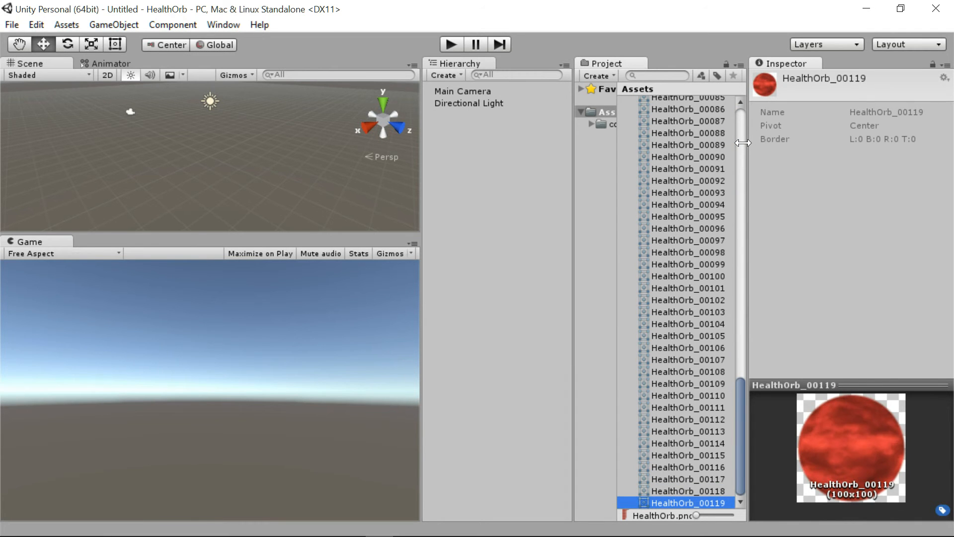
drag(738, 380, 756, 111)
- Set the HealthOrb texture's maximum size to 4096 and apply the import settings
click(678, 128)
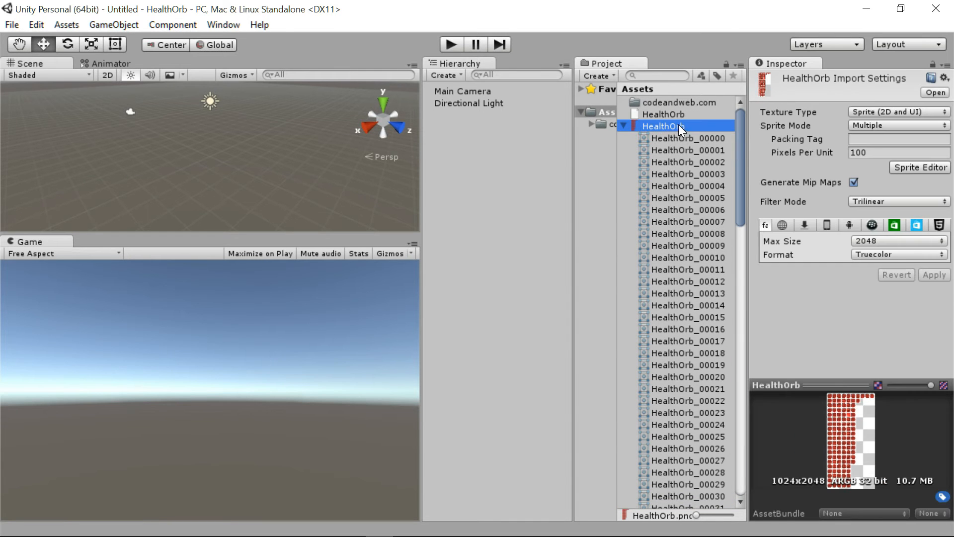
click(919, 240)
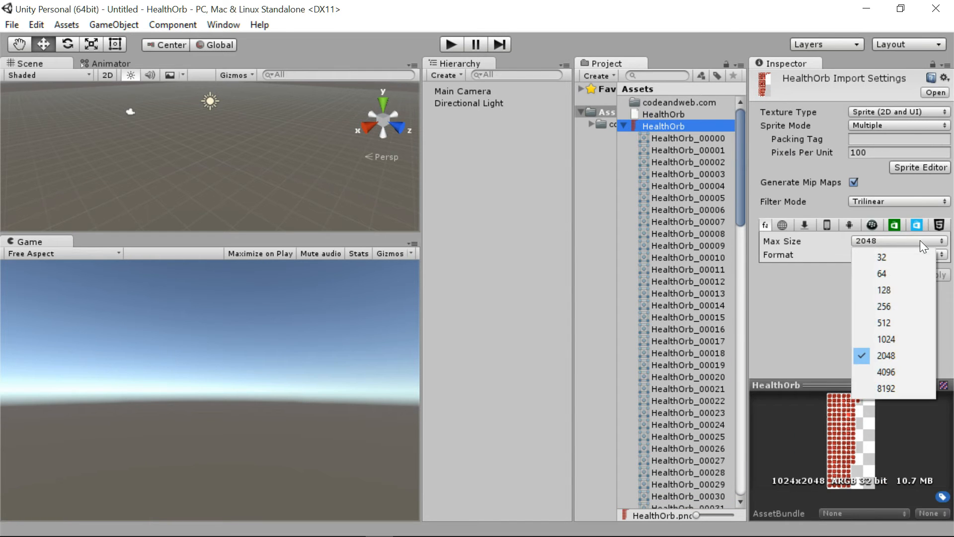
click(917, 366)
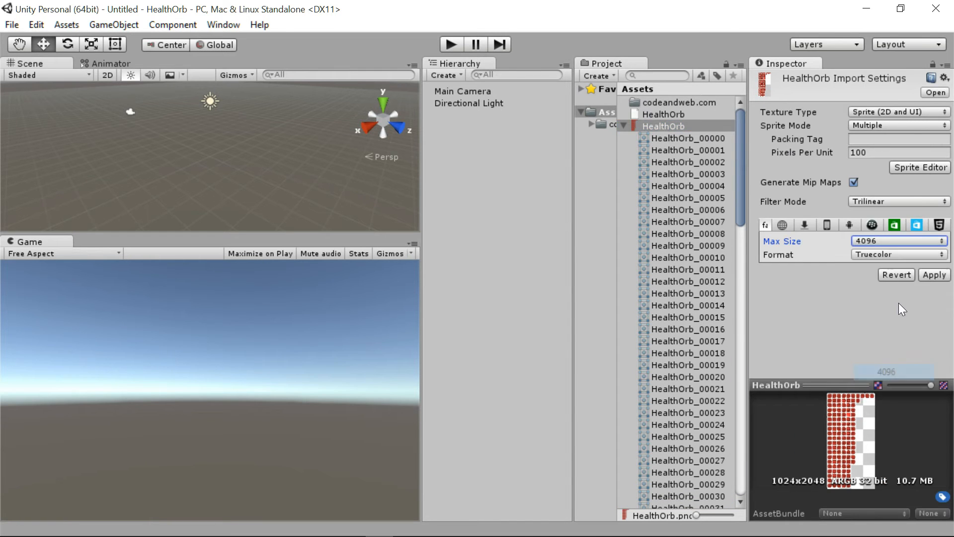
click(937, 277)
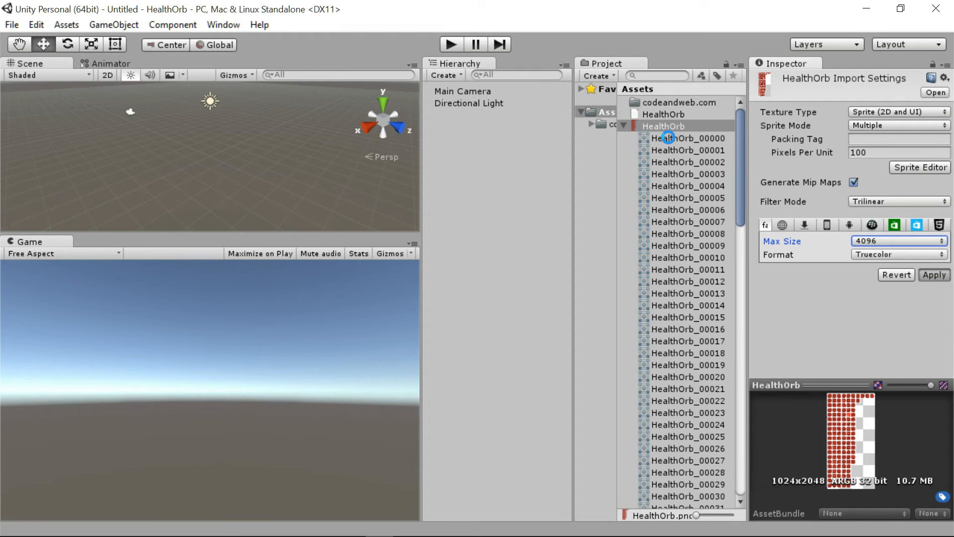
- Step through the sprite frames from HealthOrb_00000 onward, inspecting the previews around HealthOrb_00114, and return to the first frame
click(668, 137)
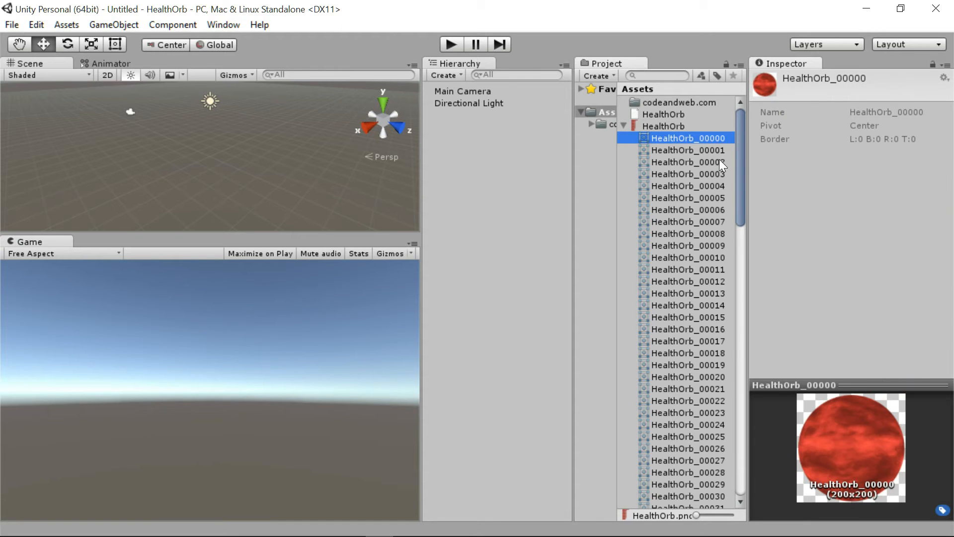
key(Down)
key(Down)
key(Down)
key(Down)
key(Down)
key(Down)
key(Down)
key(Down)
key(Down)
key(Down)
key(Down)
key(Down)
key(Down)
key(Down)
key(Down)
key(Down)
key(Down)
key(Down)
key(Down)
key(Down)
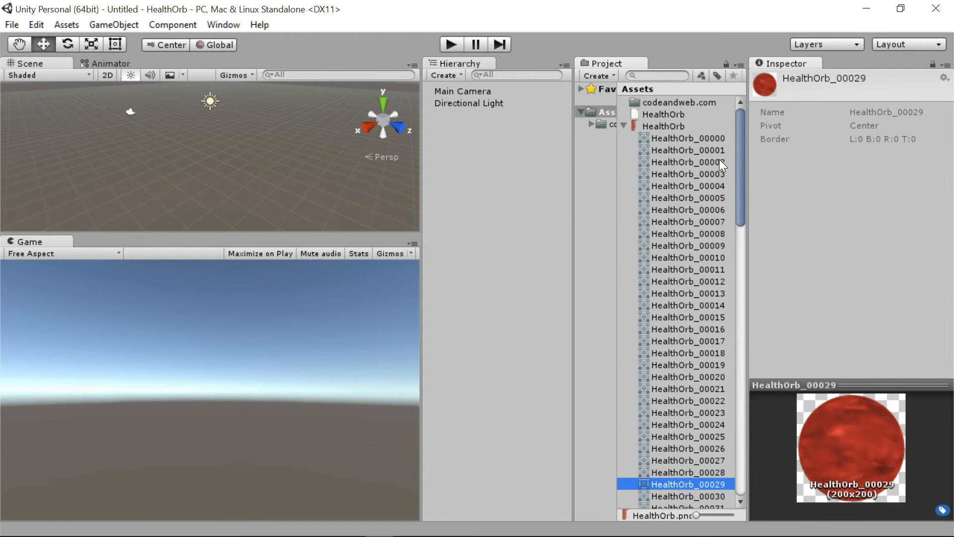
key(Down)
key(Down)
key(Down)
key(Down)
key(Down)
key(Down)
key(Down)
key(Down)
key(Down)
key(Down)
key(Down)
key(Down)
key(Down)
key(Down)
key(Down)
key(Down)
key(Down)
key(Down)
key(Down)
key(Down)
key(Down)
key(Down)
key(Down)
key(Down)
key(Down)
key(Down)
key(Down)
key(Down)
key(Down)
key(Down)
key(Down)
key(Down)
key(Down)
key(Down)
key(Down)
key(Down)
key(Down)
key(Down)
key(Down)
key(Down)
key(Up)
key(Up)
key(Up)
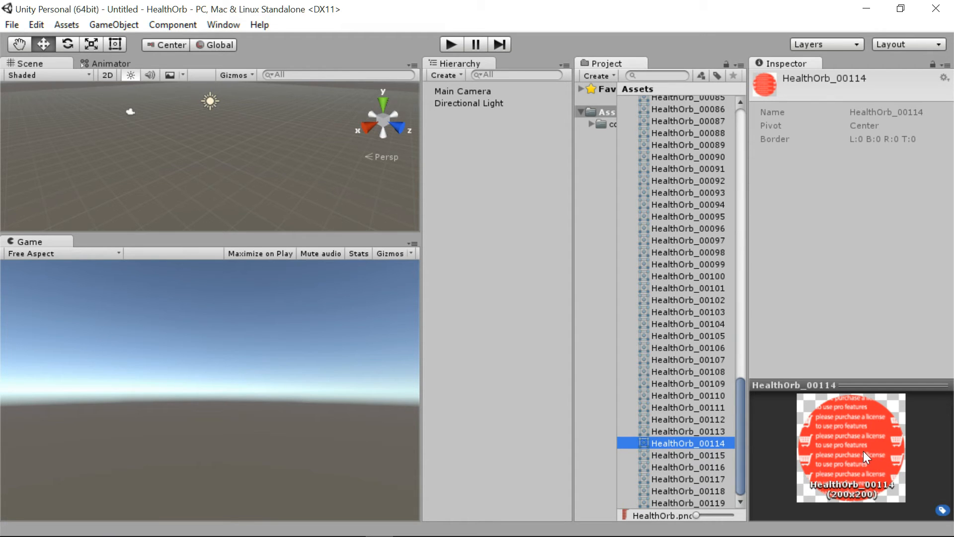
click(708, 431)
drag(738, 408, 728, 115)
click(688, 141)
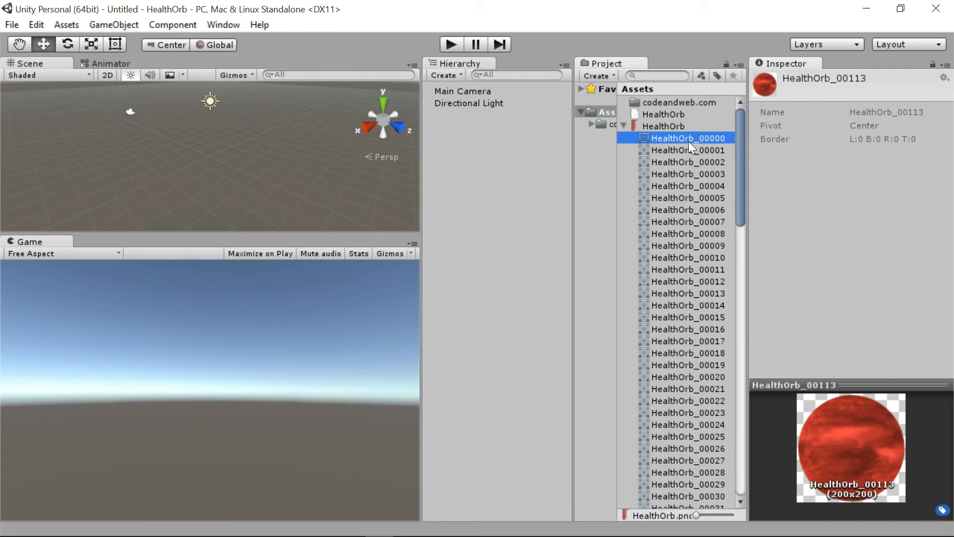
- Collapse the HealthOrb sprite sheet, show it in its Assets folder and open HealthOrb.png in Photoshop
click(649, 127)
click(623, 126)
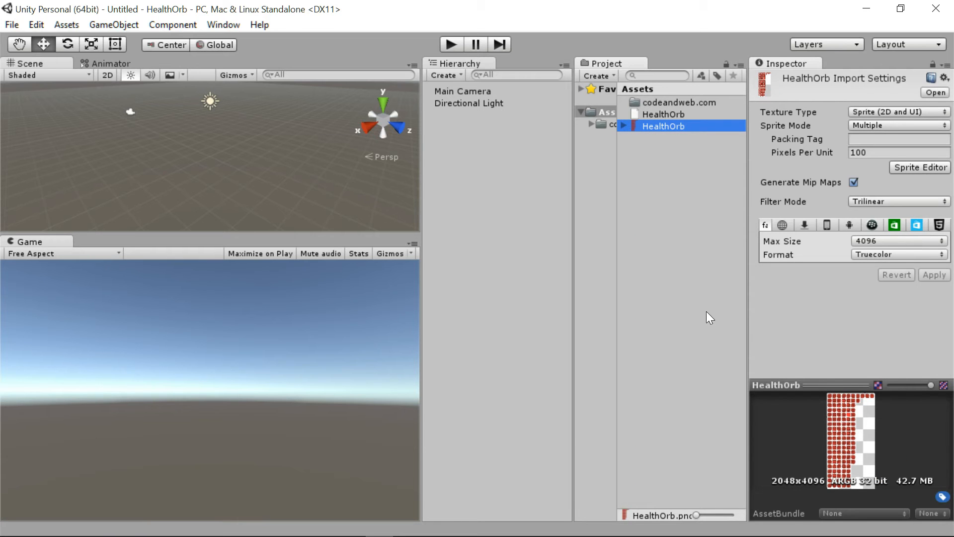
right_click(654, 130)
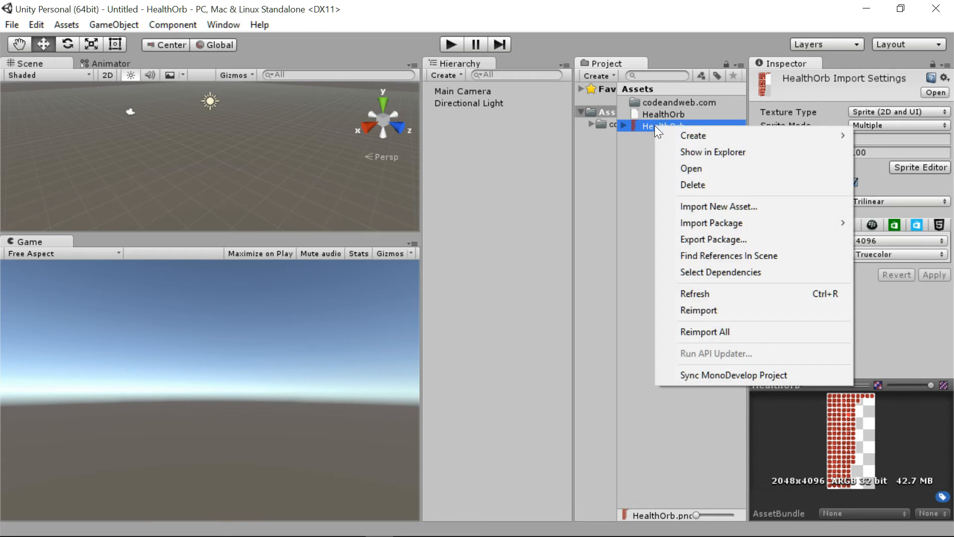
click(717, 156)
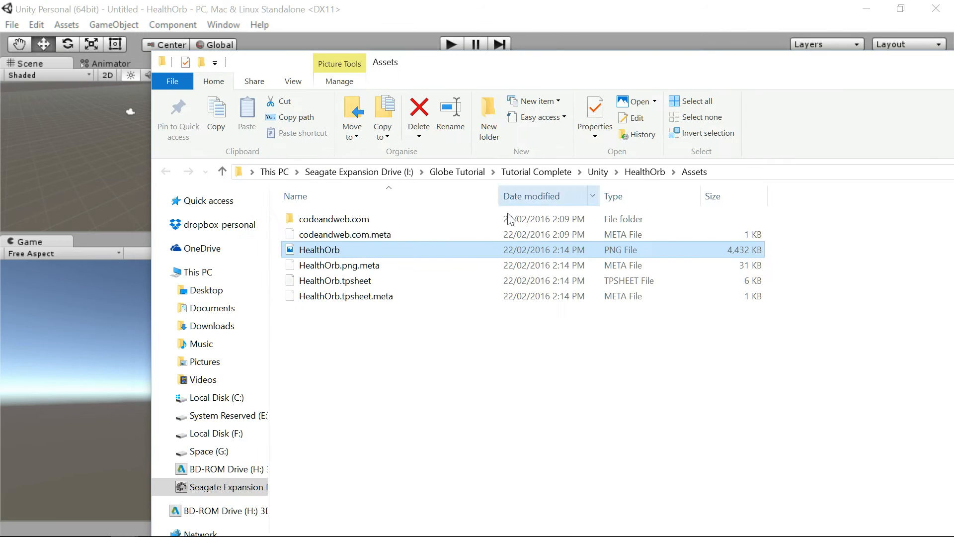
right_click(342, 250)
mouse_move(294, 346)
click(380, 351)
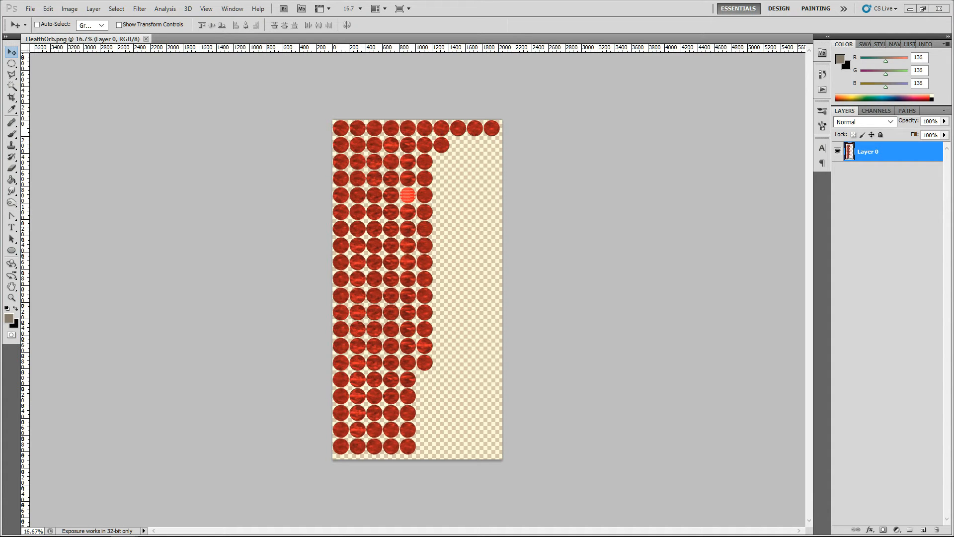
- Place the HealthOrb_00114 frame in the sprite sheet document and move it over the bright watermarked orb
drag(397, 278, 437, 296)
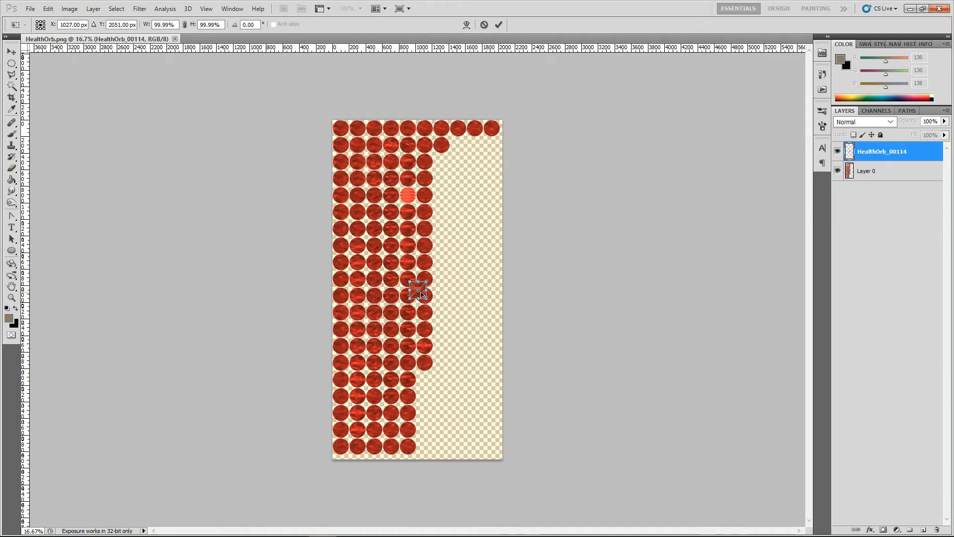
key(Return)
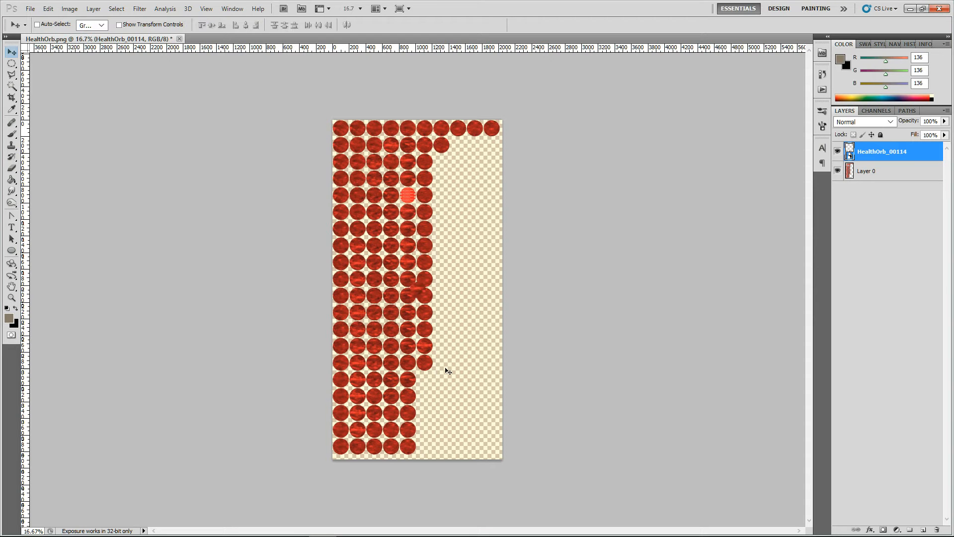
click(11, 297)
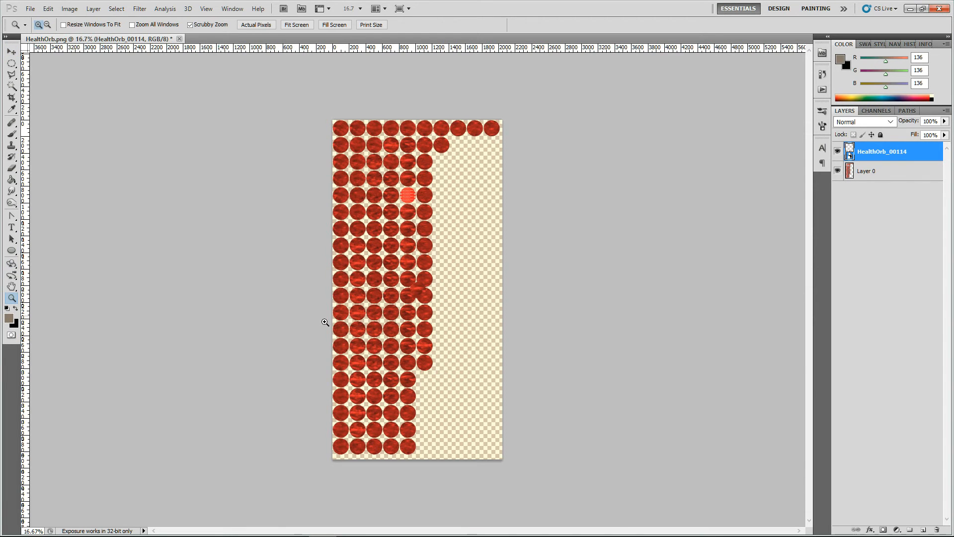
click(440, 294)
click(439, 295)
click(456, 341)
click(12, 51)
drag(398, 401, 369, 119)
- Nudge the HealthOrb_00114 layer until it exactly covers the watermarked orb beneath it
click(11, 297)
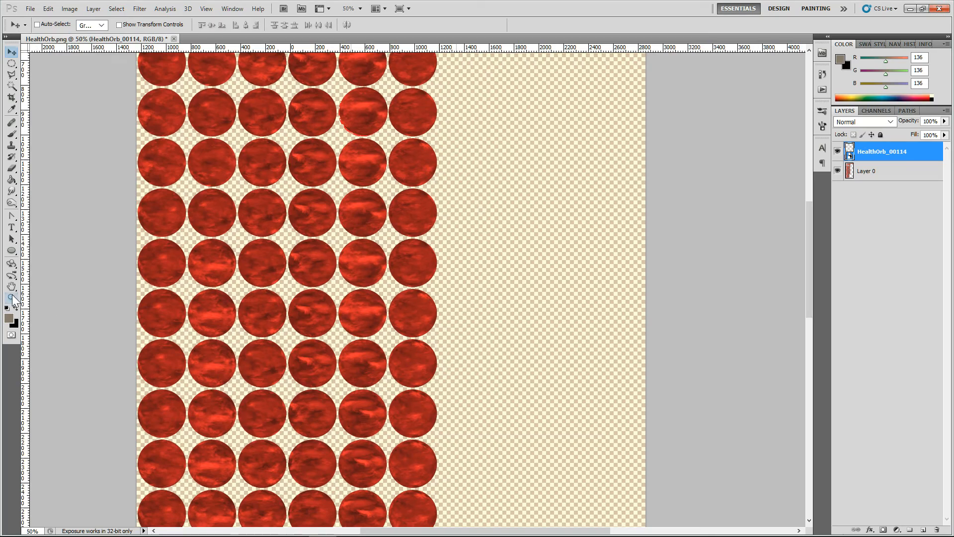
drag(325, 87, 373, 121)
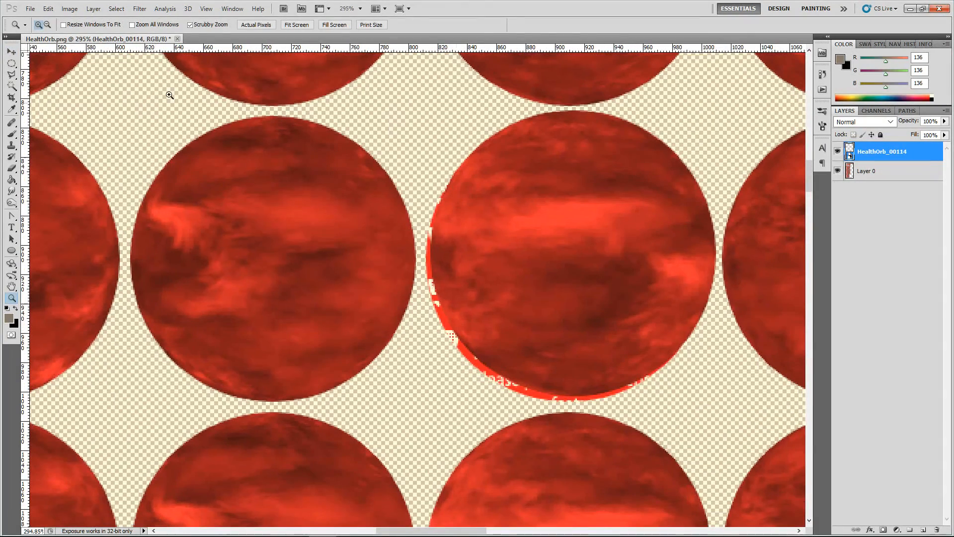
key(v)
drag(537, 246, 533, 251)
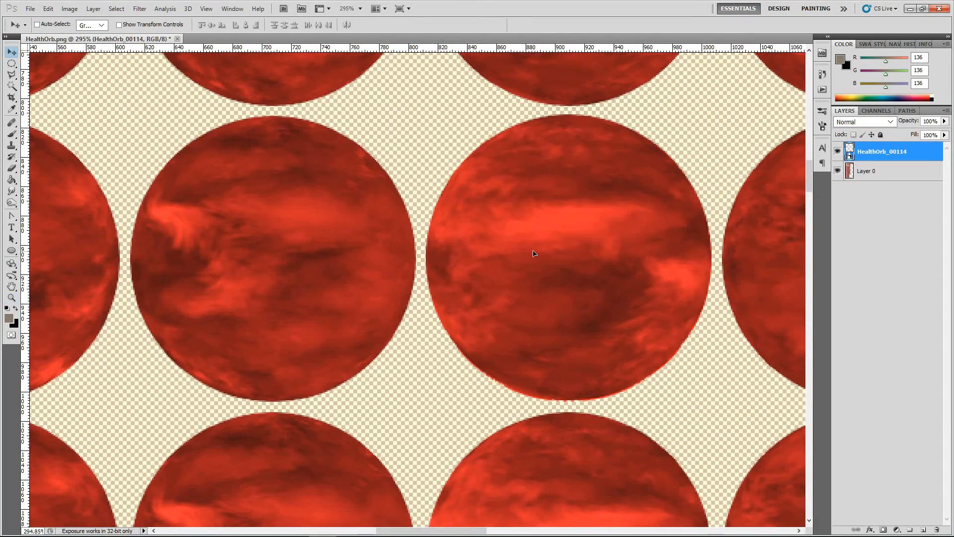
key(Down)
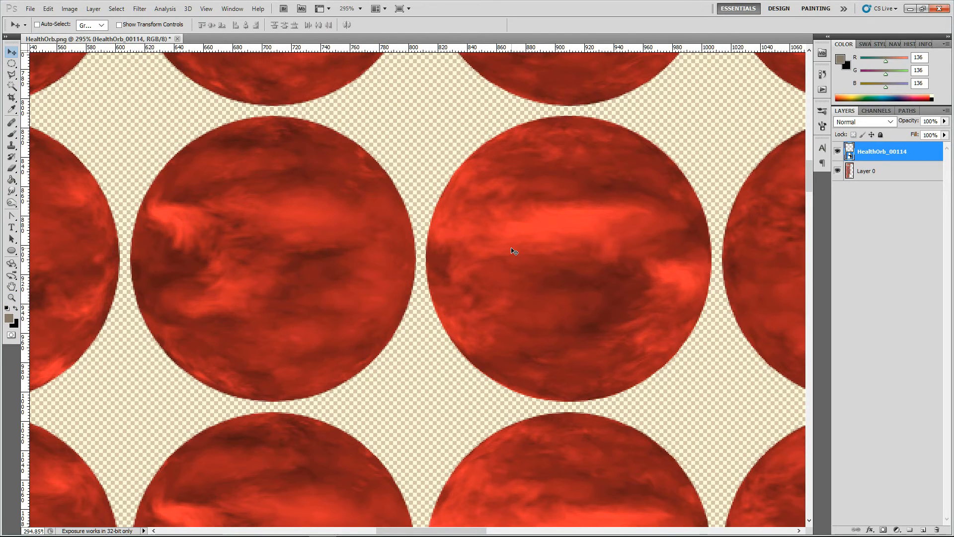
key(Left)
key(Right)
key(Right)
key(Left)
key(Up)
key(Down)
key(Down)
key(Up)
- On Layer 0, select a rectangle around the watermarked orb, delete its pixels and clear the selection
click(871, 173)
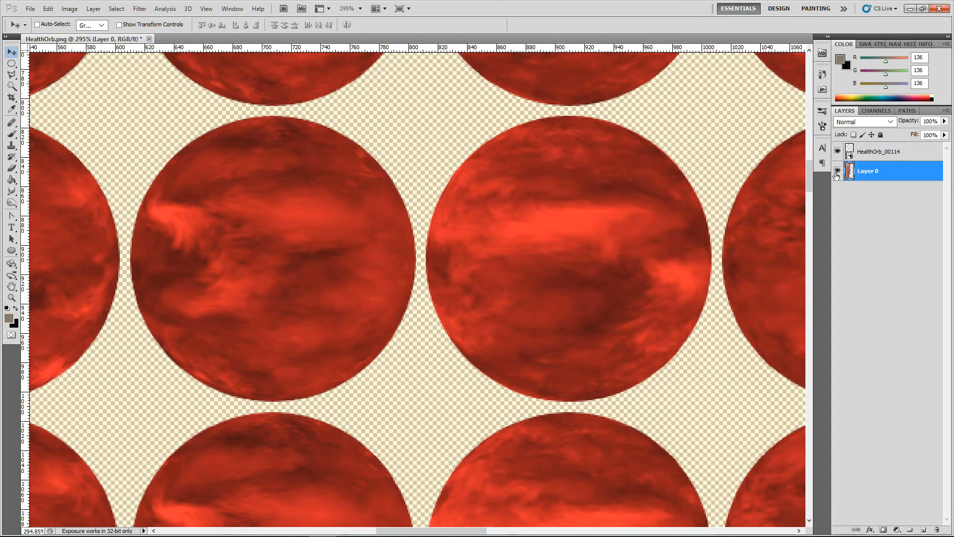
right_click(13, 65)
click(63, 63)
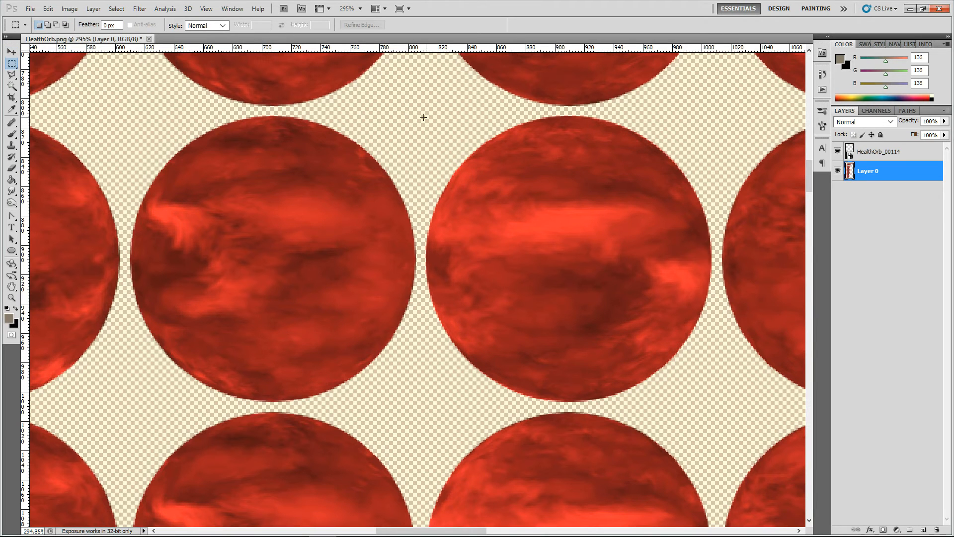
drag(417, 116, 713, 414)
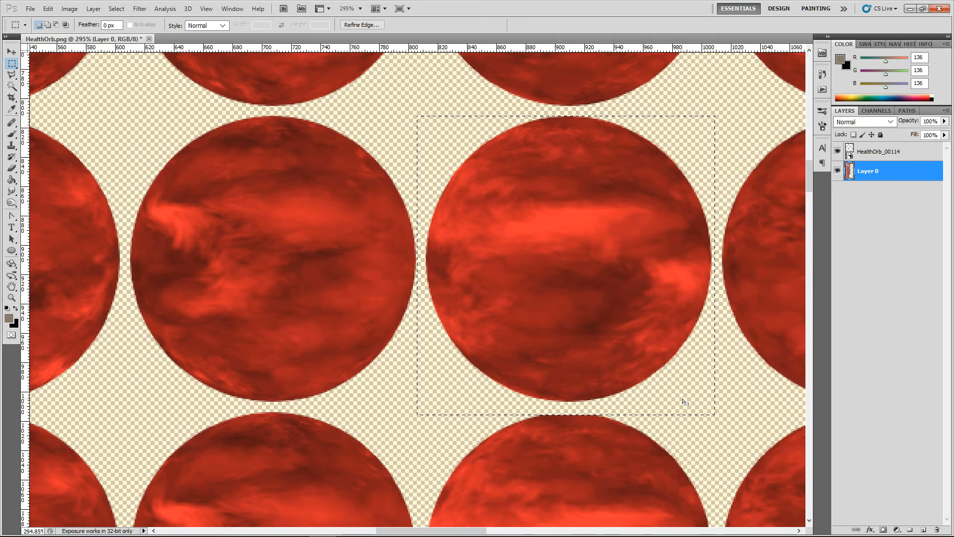
key(ctrl+d)
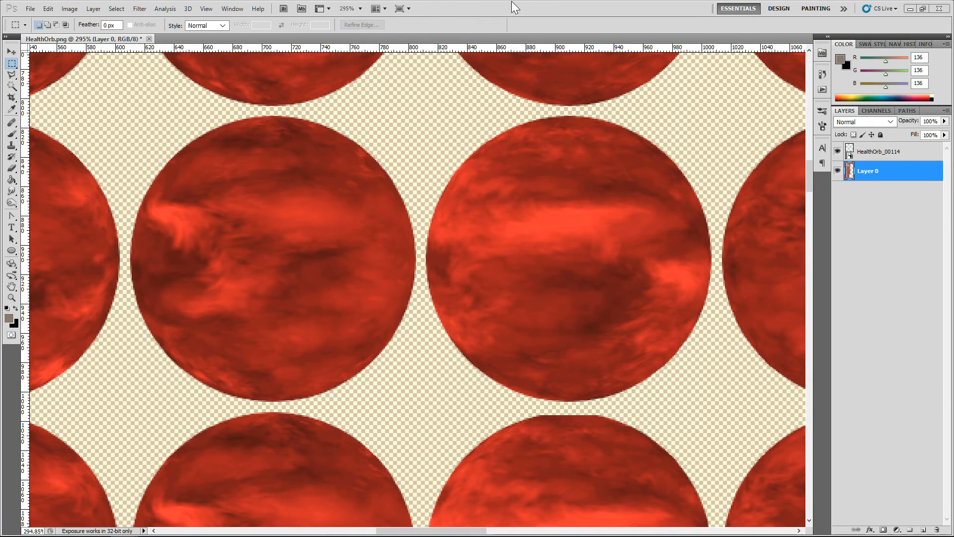
- Merge the visible layers, save HealthOrb.png and close the document
click(93, 9)
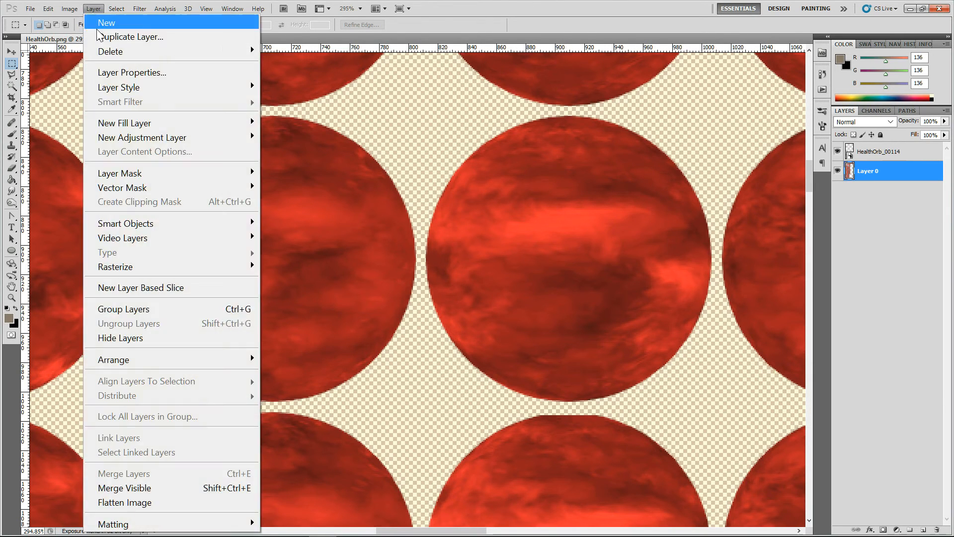
click(139, 488)
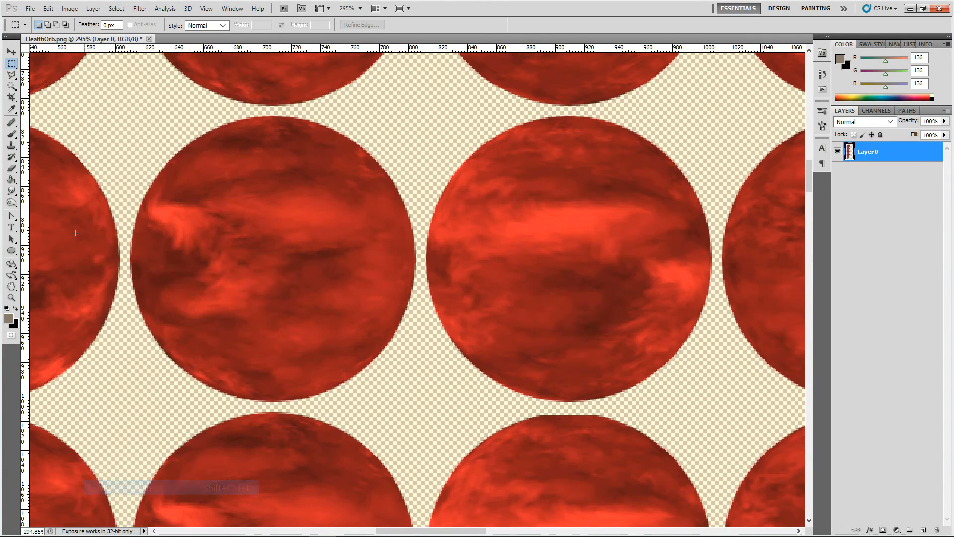
click(34, 9)
click(74, 223)
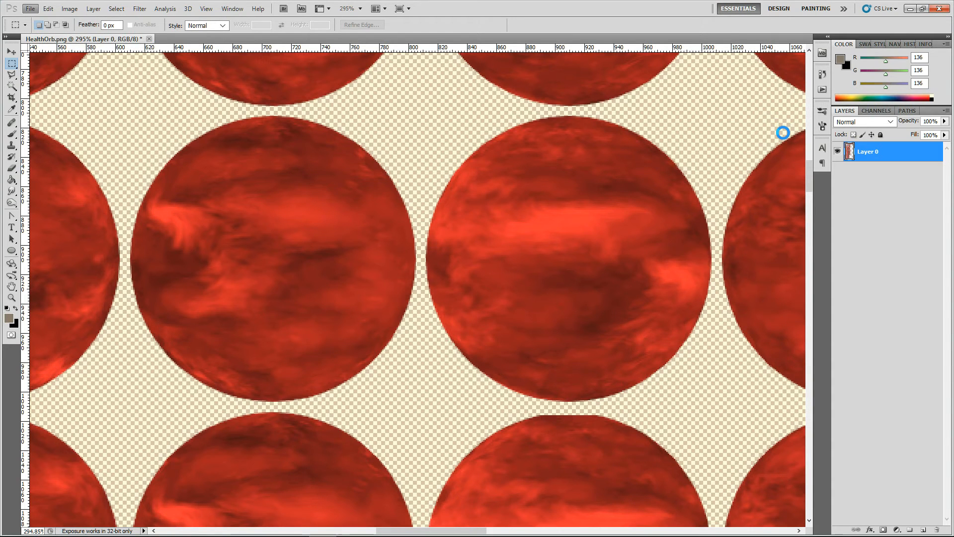
click(145, 39)
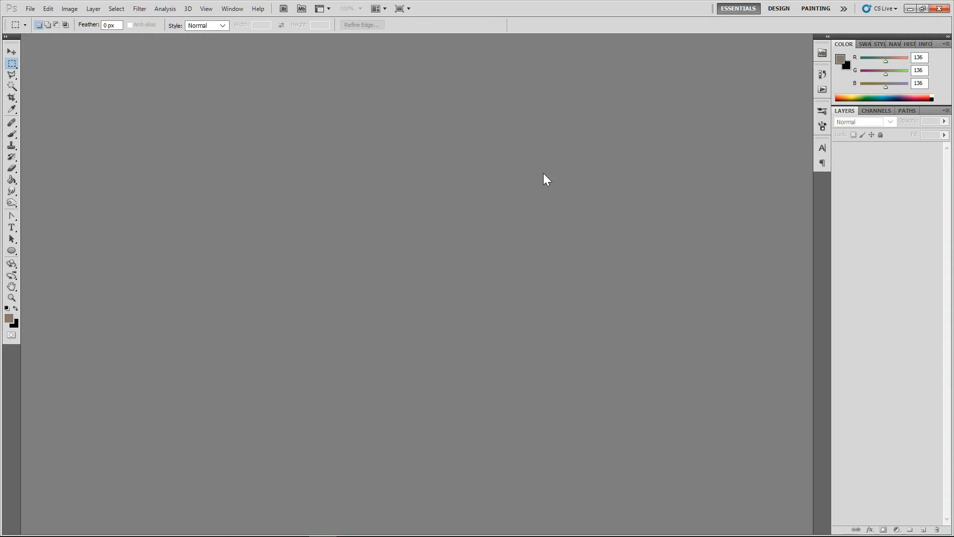
- Switch to Unity, expand the HealthOrb sprite sheet and preview its sprites in order from HealthOrb_00000 to HealthOrb_00119
click(910, 9)
click(471, 18)
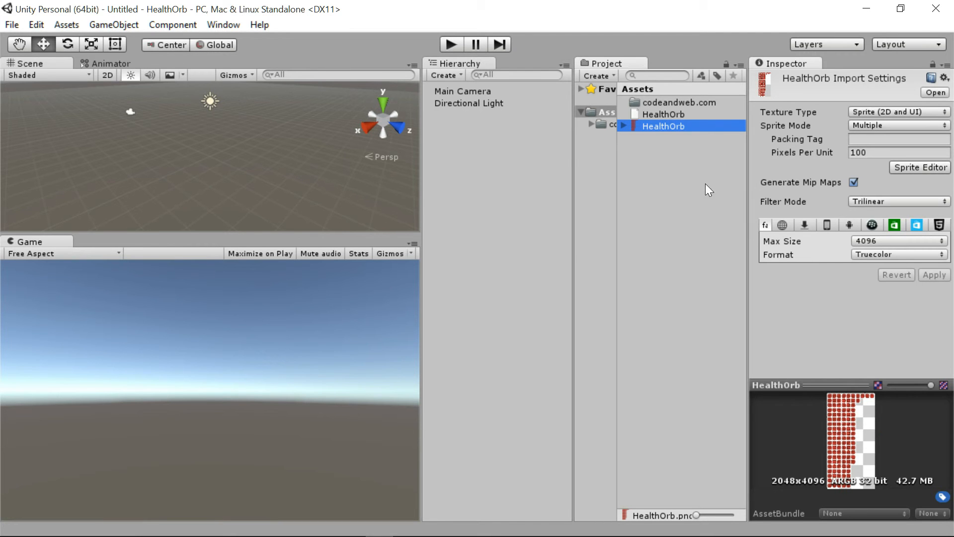
click(622, 126)
click(654, 134)
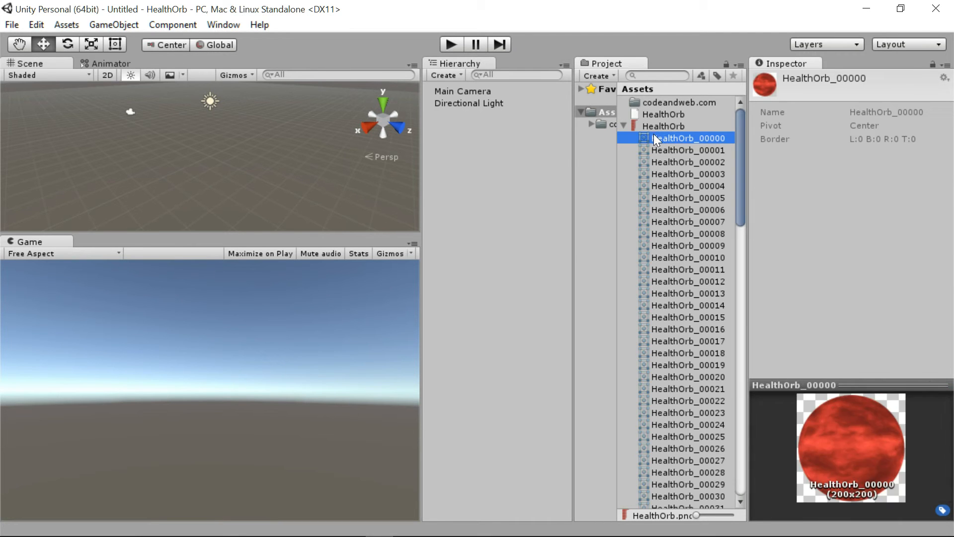
key(Down)
key(Down)
key(Down)
key(Down)
key(Down)
key(Down)
key(Down)
key(Down)
key(Down)
key(Down)
key(Down)
key(Down)
key(Down)
key(Down)
key(Down)
key(Down)
key(Down)
key(Down)
key(Down)
key(Down)
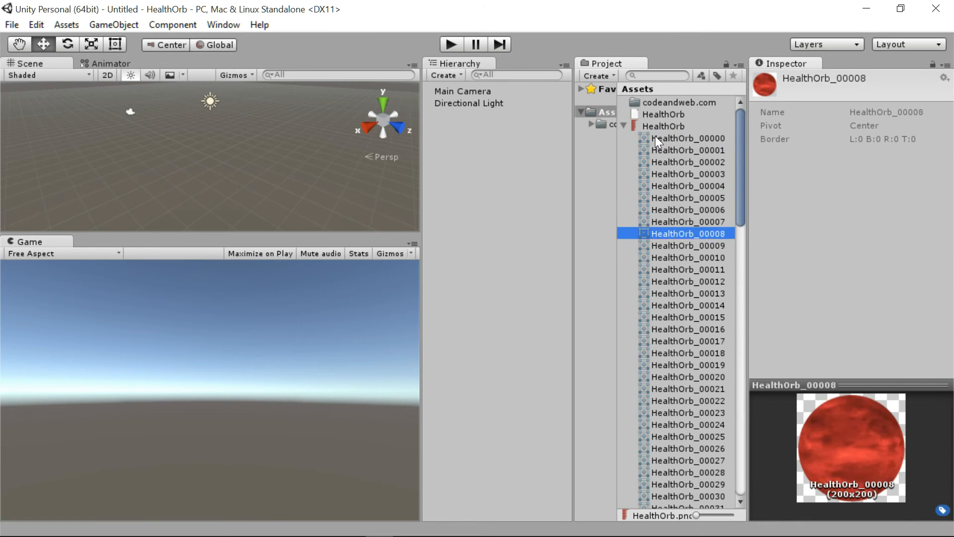
key(Down)
key(Down)
key(Down)
key(Down)
key(Down)
key(Down)
key(Down)
key(Down)
key(Down)
key(Down)
key(Down)
key(Down)
key(Down)
key(Down)
key(Down)
key(Down)
key(Down)
key(Down)
key(Down)
key(Down)
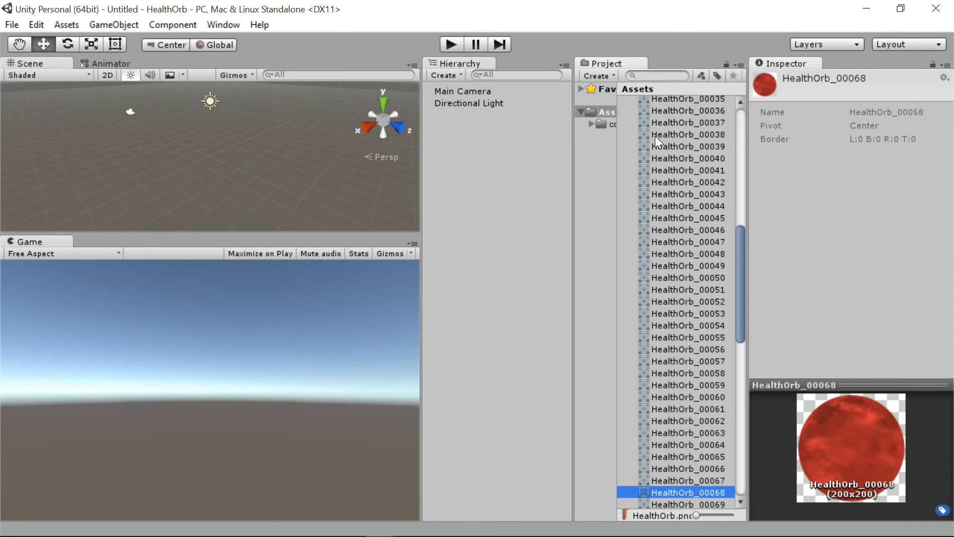
key(Down)
key(Down)
key(Down)
key(Down)
key(Down)
key(Down)
key(Down)
key(Down)
key(Down)
key(Down)
key(Down)
key(Down)
key(Down)
key(Down)
key(Down)
key(Down)
key(Down)
key(Down)
key(Down)
key(Down)
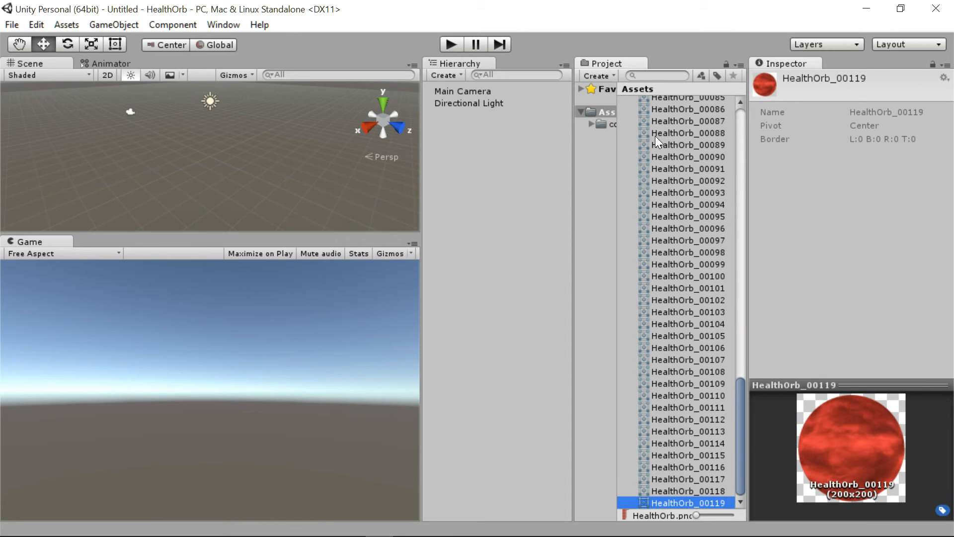
- Check the repaired HealthOrb_00114 sprite against its neighbouring frames
key(Up)
key(Up)
key(Up)
key(Down)
key(Up)
key(Down)
key(Down)
key(Up)
key(Up)
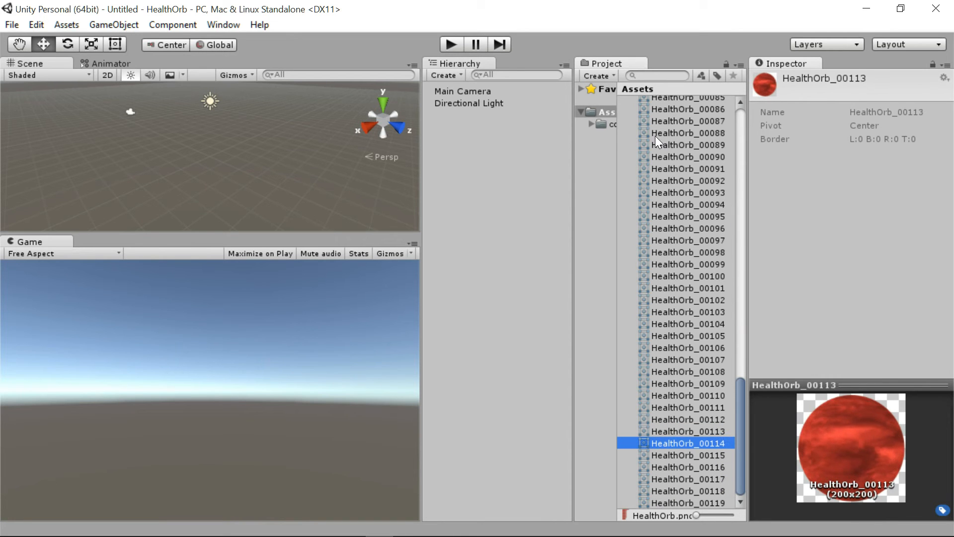
key(Down)
- Preview the sprites in reverse order back to HealthOrb_00000 and collapse the HealthOrb sprite sheet
key(Up)
key(Up)
key(Up)
key(Up)
key(Up)
key(Up)
key(Up)
key(Up)
key(Up)
key(Up)
key(Up)
key(Up)
key(Up)
key(Up)
key(Up)
key(Up)
key(Up)
key(Up)
key(Up)
key(Up)
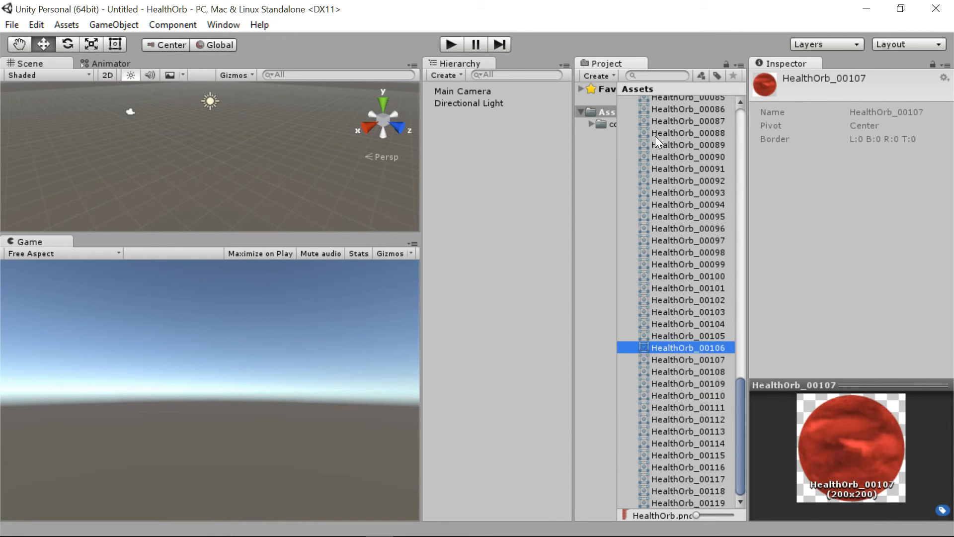
key(Up)
key(Up)
key(Up)
key(Up)
key(Up)
key(Up)
key(Up)
key(Up)
key(Up)
key(Up)
key(Up)
key(Up)
key(Up)
key(Up)
key(Up)
key(Up)
key(Up)
key(Up)
key(Up)
key(Up)
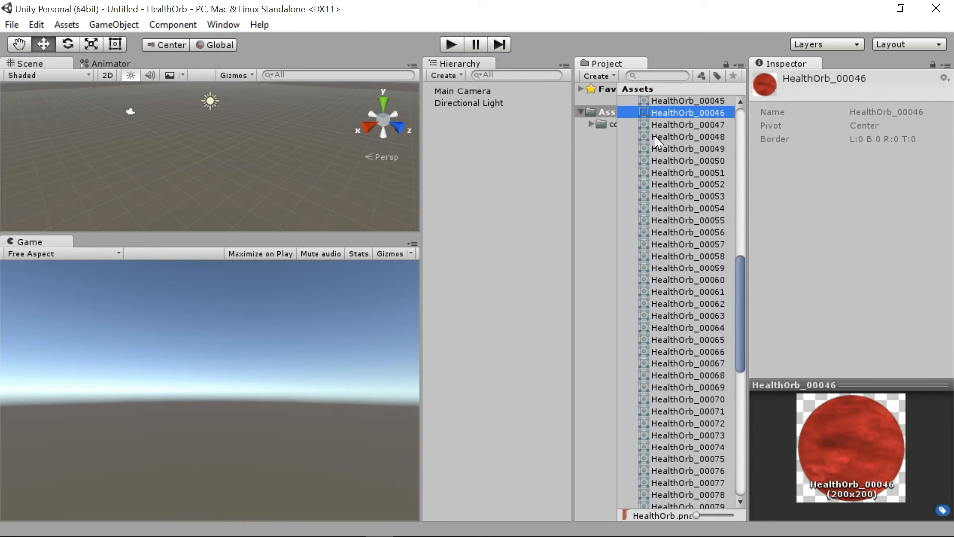
key(Up)
key(Up)
key(Up)
key(Up)
key(Up)
key(Up)
key(Up)
key(Up)
key(Up)
key(Up)
key(Up)
key(Up)
key(Up)
key(Up)
key(Up)
key(Up)
key(Up)
key(Up)
key(Up)
key(Up)
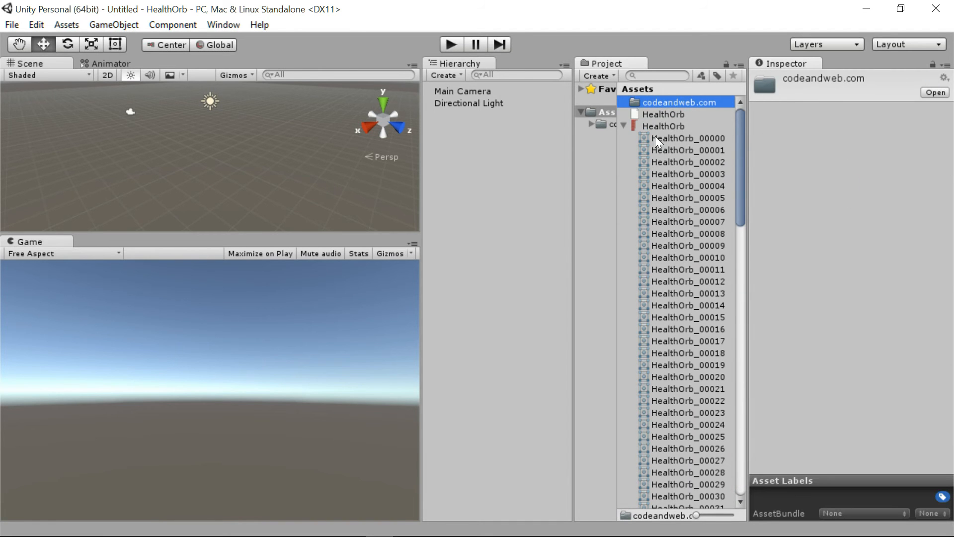
click(626, 126)
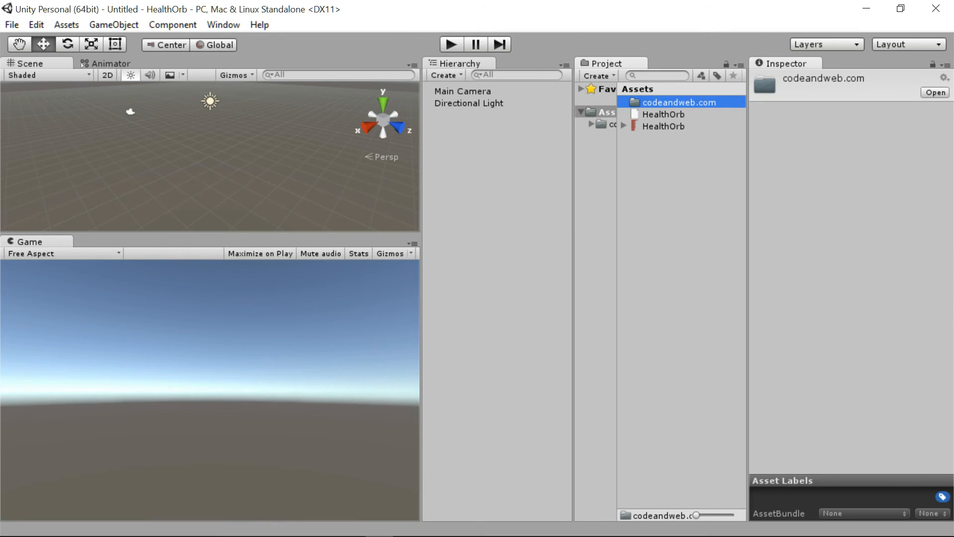
- Open HealthOrb_00000 from the Sprites folder in Photoshop and zoom in on the orb to 300%
drag(0, 0, 614, 46)
scroll(341, 168, up, 10)
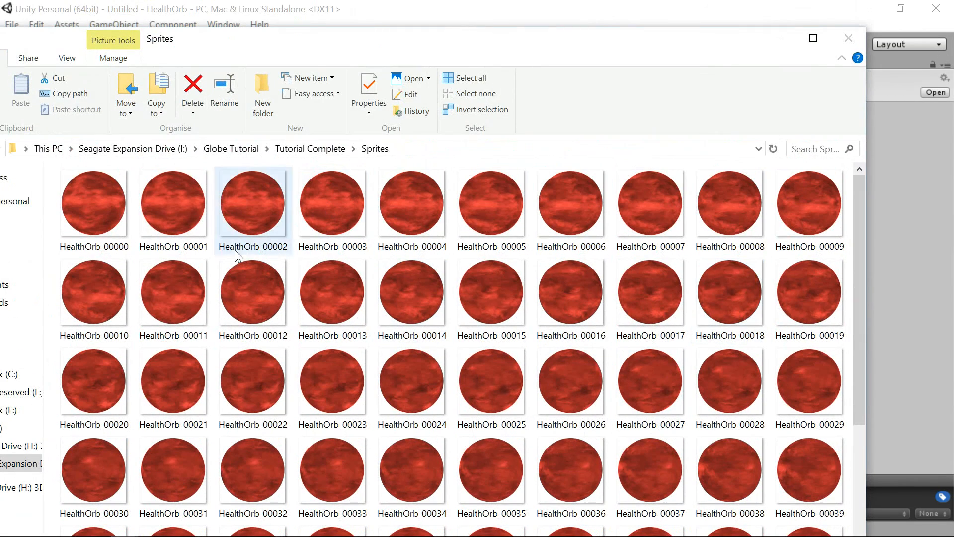
right_click(116, 213)
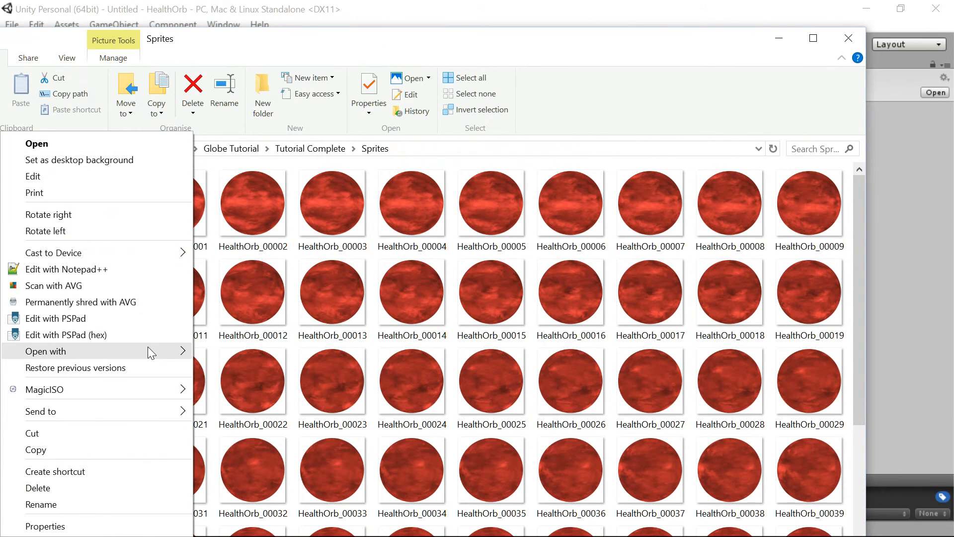
mouse_move(148, 350)
click(217, 357)
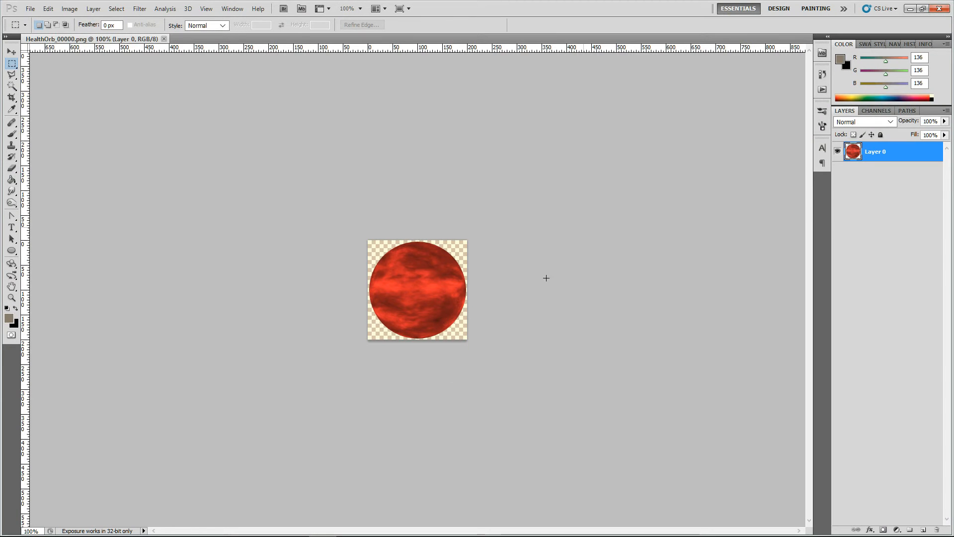
click(12, 297)
click(438, 287)
click(436, 287)
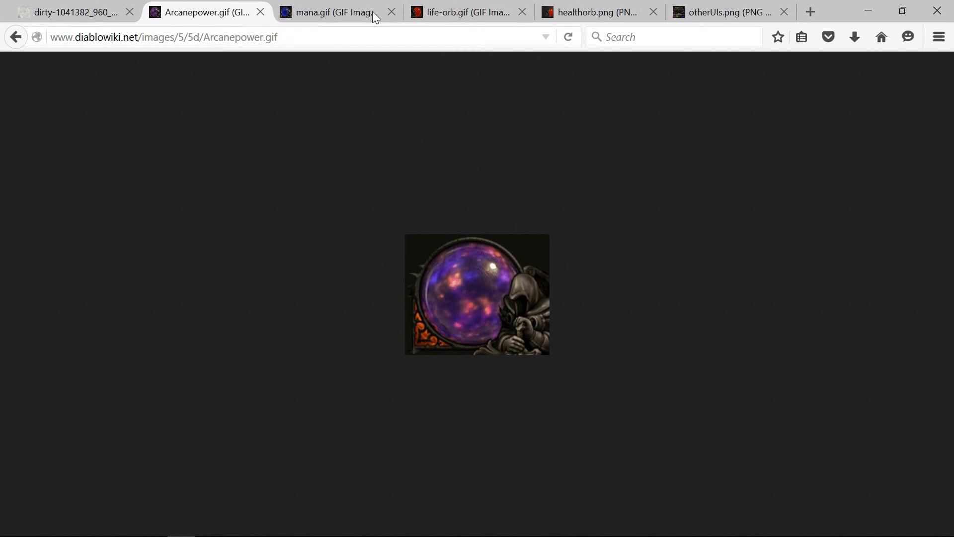
- Examine the highlight on the red orb in the life-orb.gif reference in the browser, and return to Photoshop
click(438, 11)
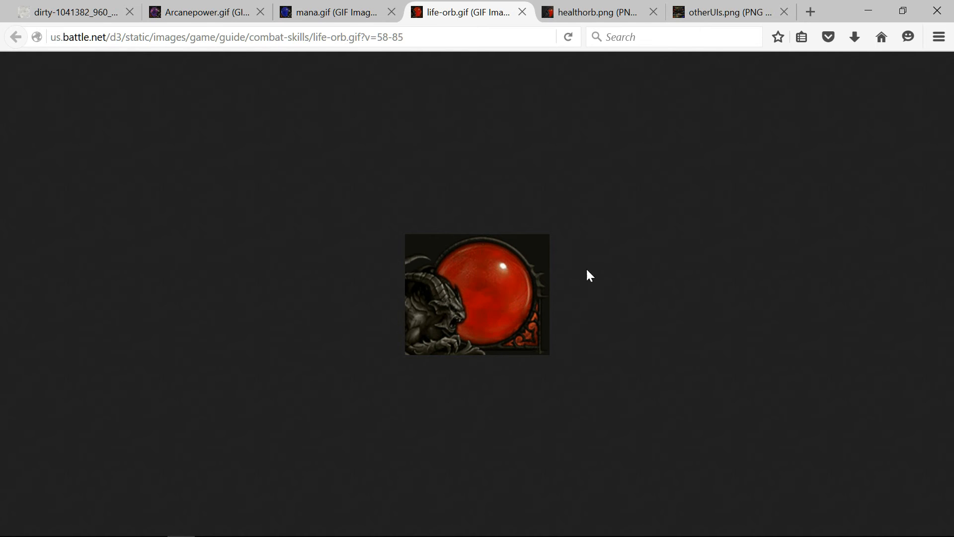
click(868, 9)
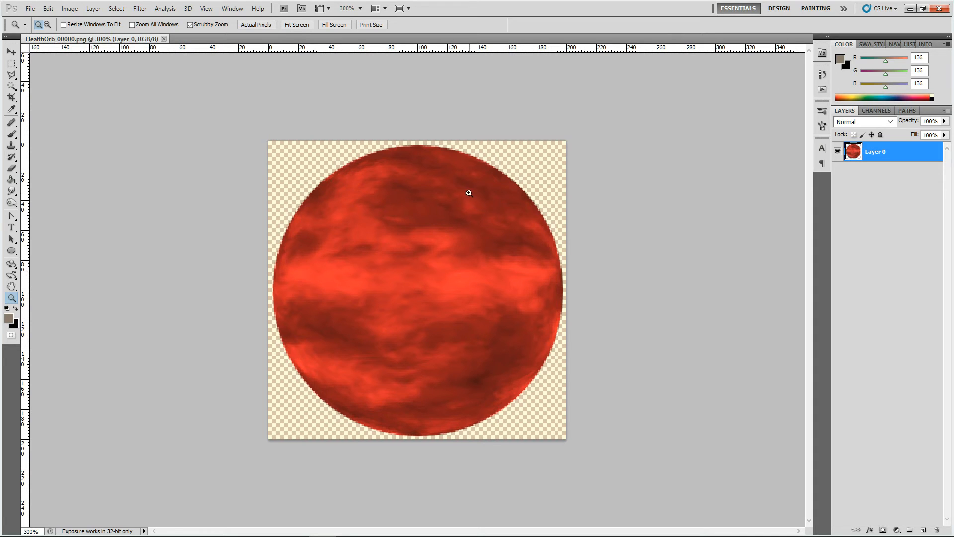
- Add a new layer, set the foreground colour to ffffff and draw a small ellipse near the orb's upper-right edge
click(923, 531)
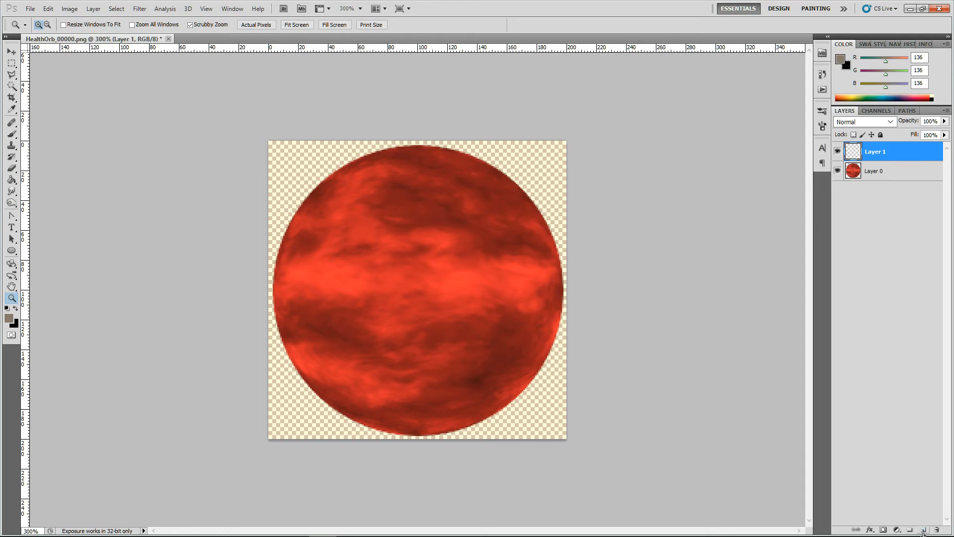
click(12, 251)
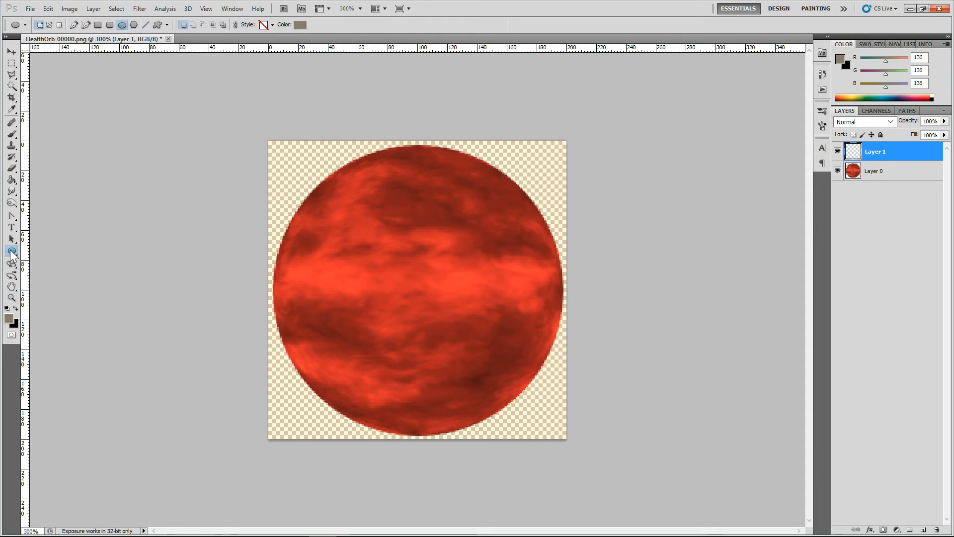
click(9, 318)
drag(218, 218, 202, 121)
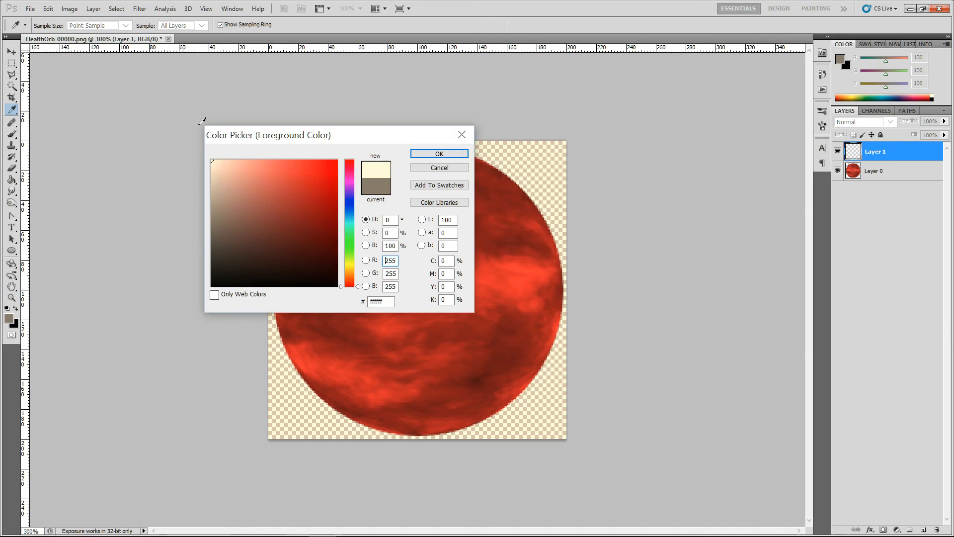
click(431, 157)
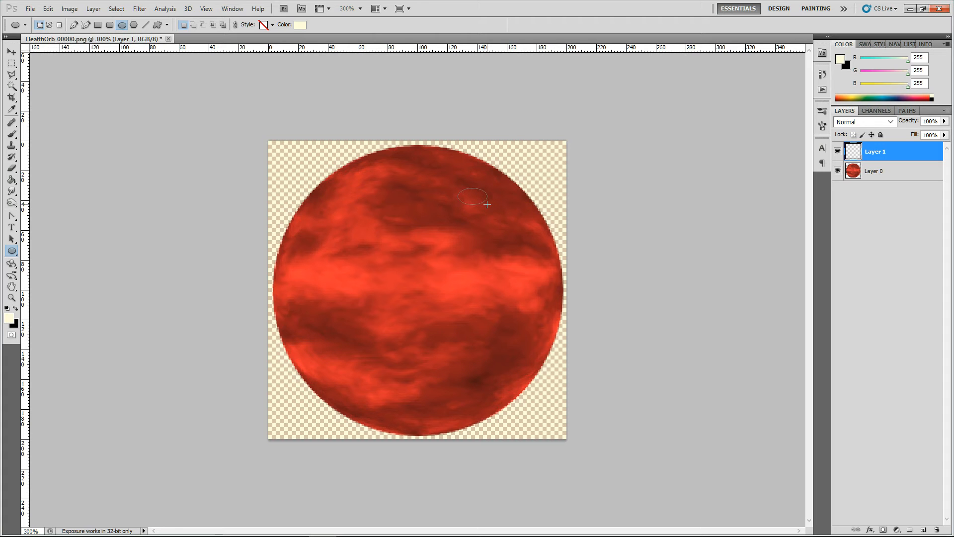
drag(486, 204, 487, 205)
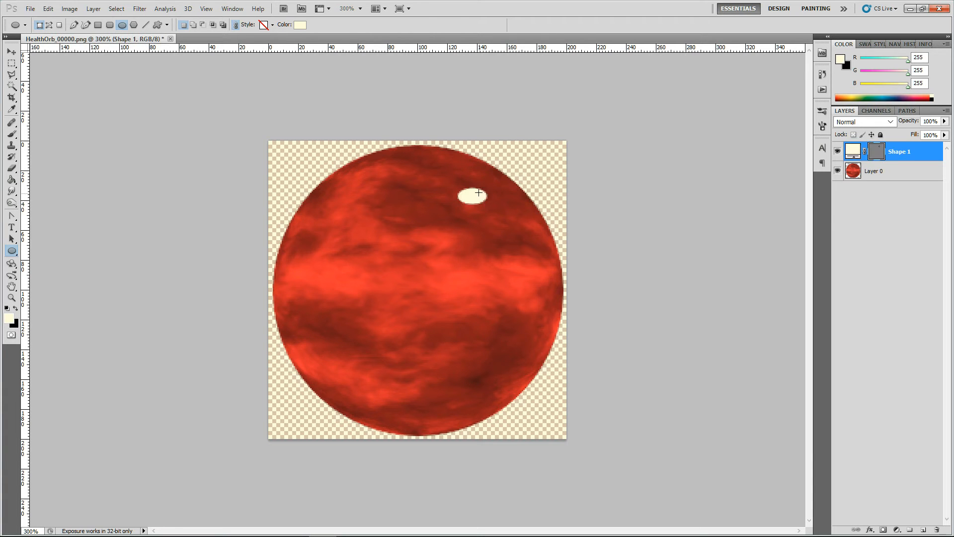
- Rotate the white ellipse about 26° clockwise to follow the orb's curve and rasterize the Shape 1 layer
click(48, 9)
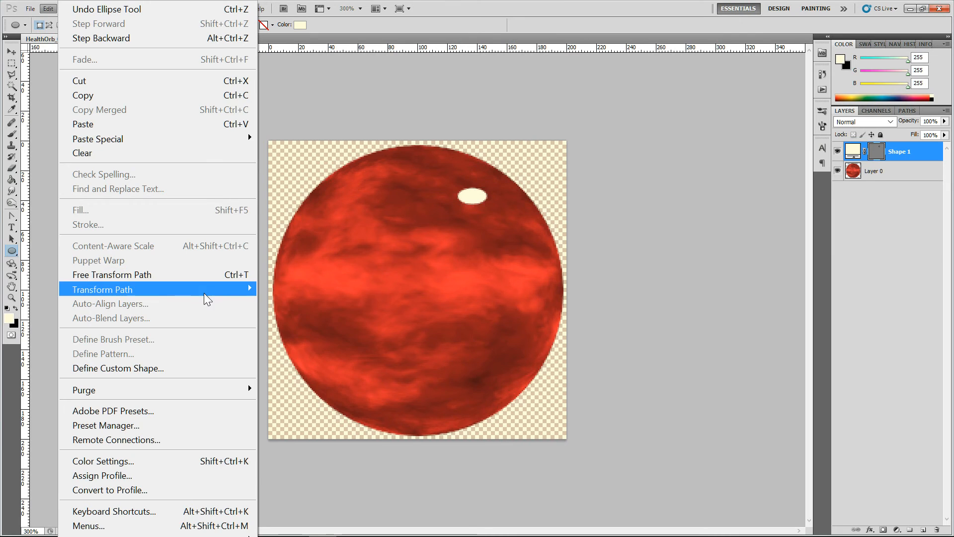
mouse_move(204, 292)
click(302, 323)
drag(501, 219, 492, 232)
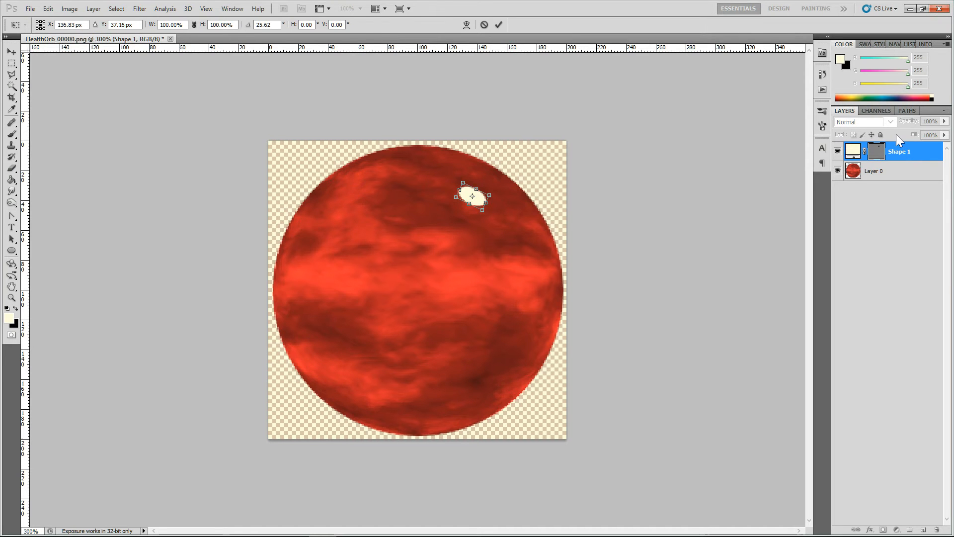
key(Return)
right_click(907, 152)
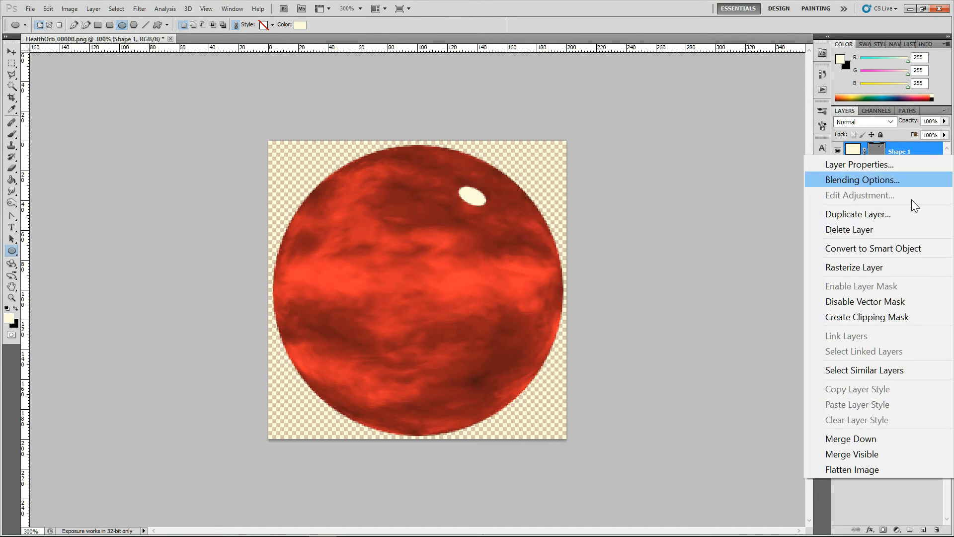
click(907, 267)
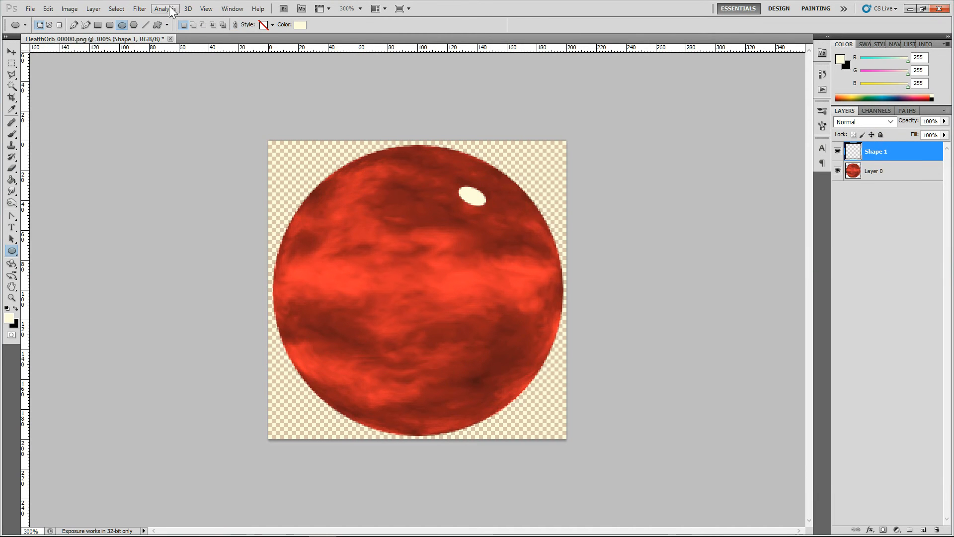
- Apply a Gaussian Blur with a 1.4-pixel radius to the white ellipse on the Shape 1 layer
click(138, 9)
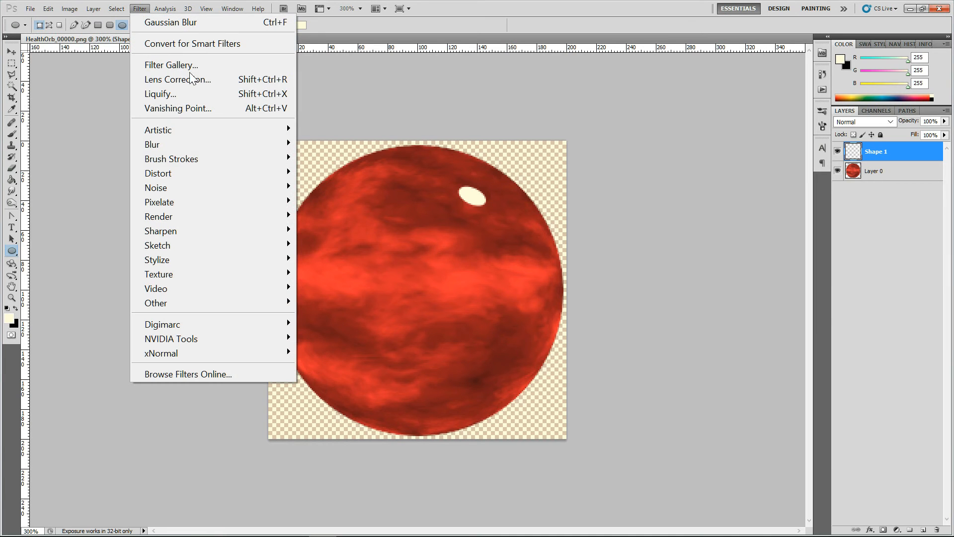
mouse_move(223, 143)
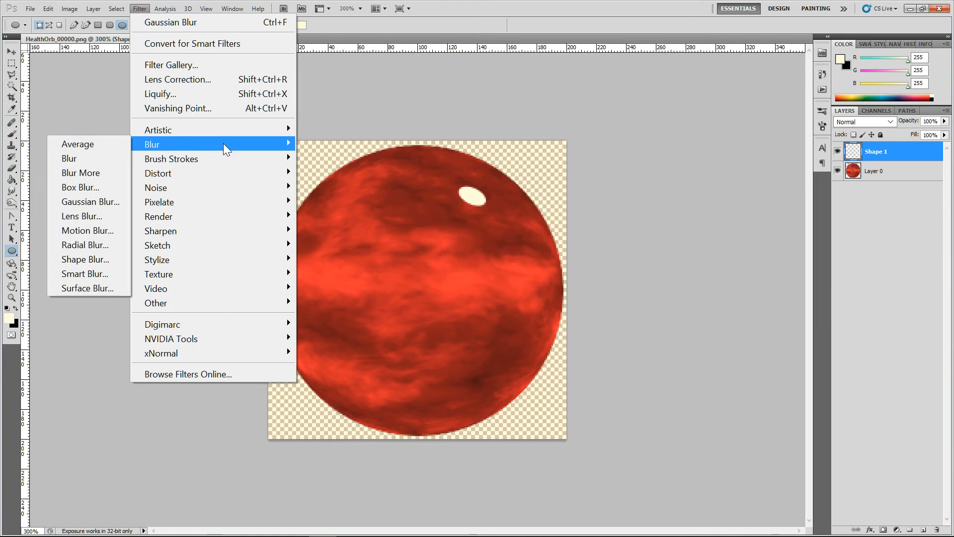
click(105, 201)
drag(613, 358, 604, 357)
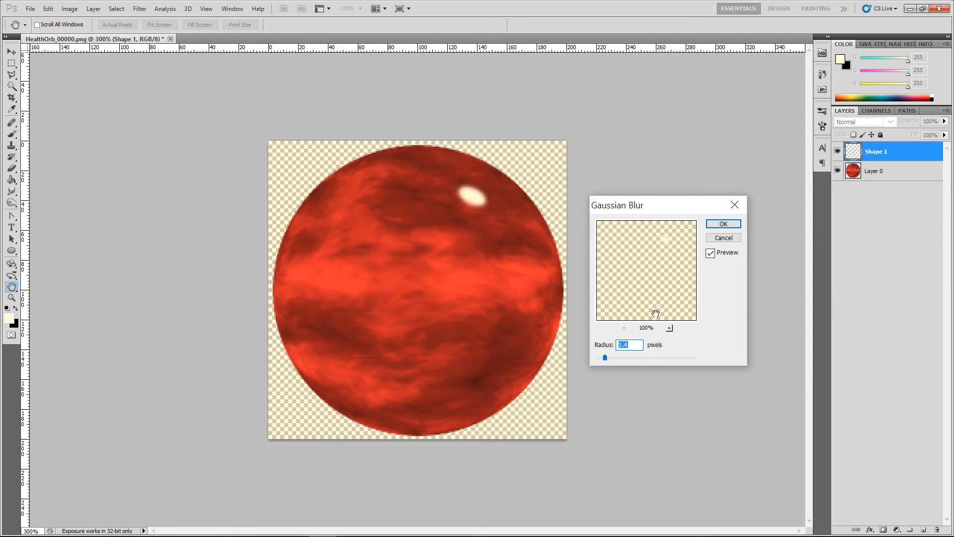
click(723, 224)
- Duplicate the Shape 1 layer and scale the copy up proportionally to about 148% around its centre
drag(893, 156, 923, 530)
click(48, 8)
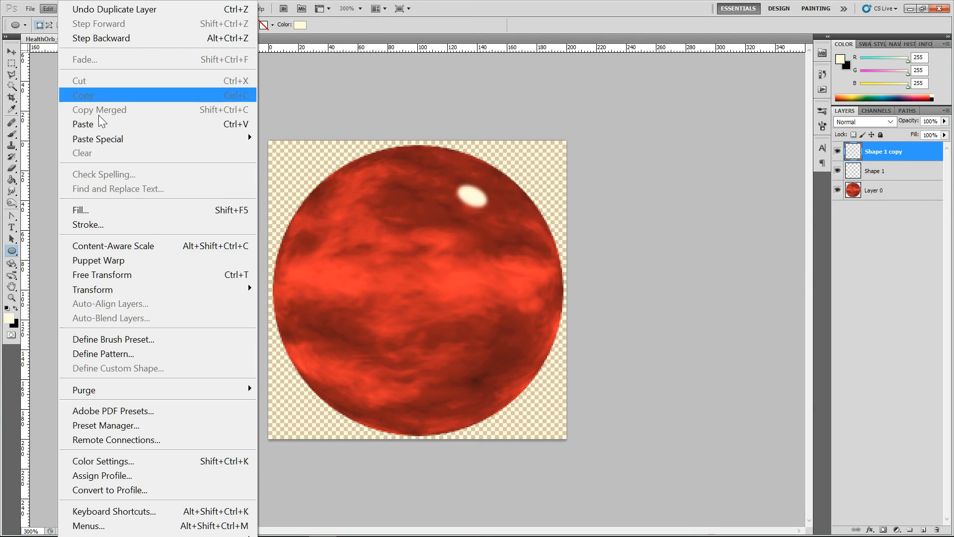
mouse_move(195, 287)
click(279, 310)
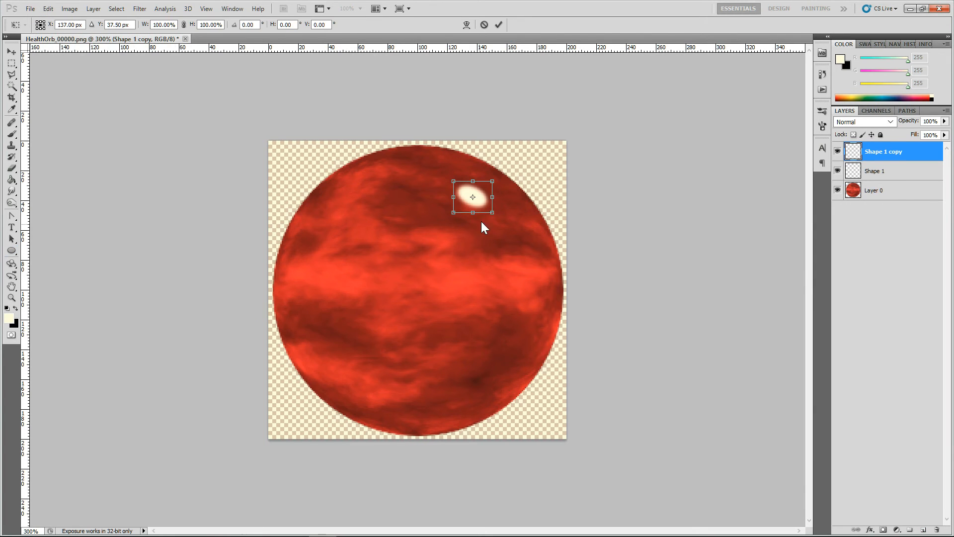
drag(492, 213, 501, 220)
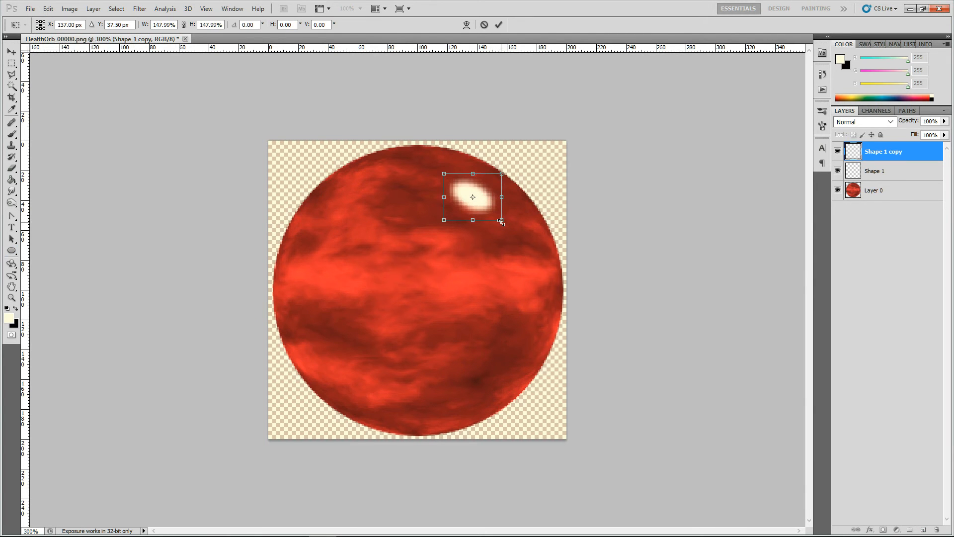
key(Return)
- Soften the enlarged Shape 1 copy with a stronger Gaussian Blur to give the highlight a glow
click(140, 12)
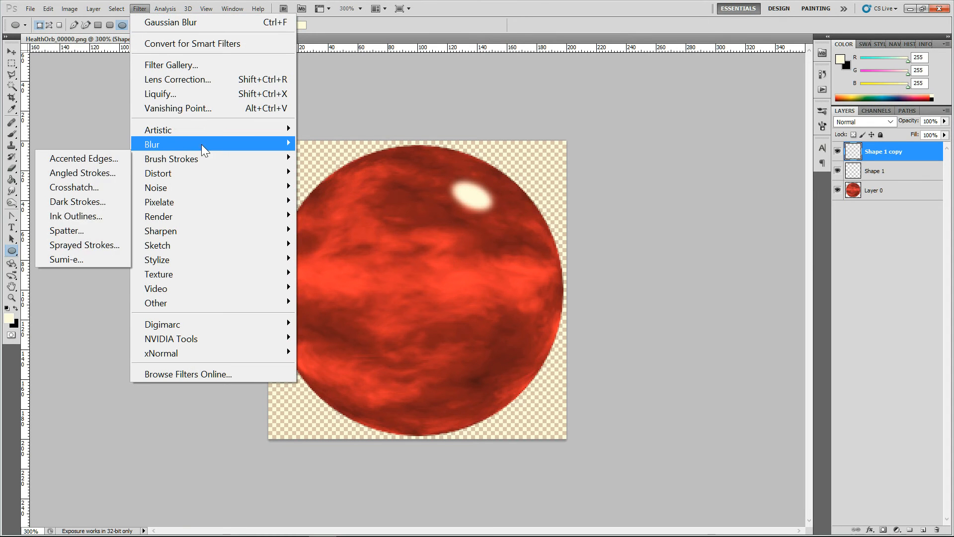
mouse_move(201, 144)
click(106, 201)
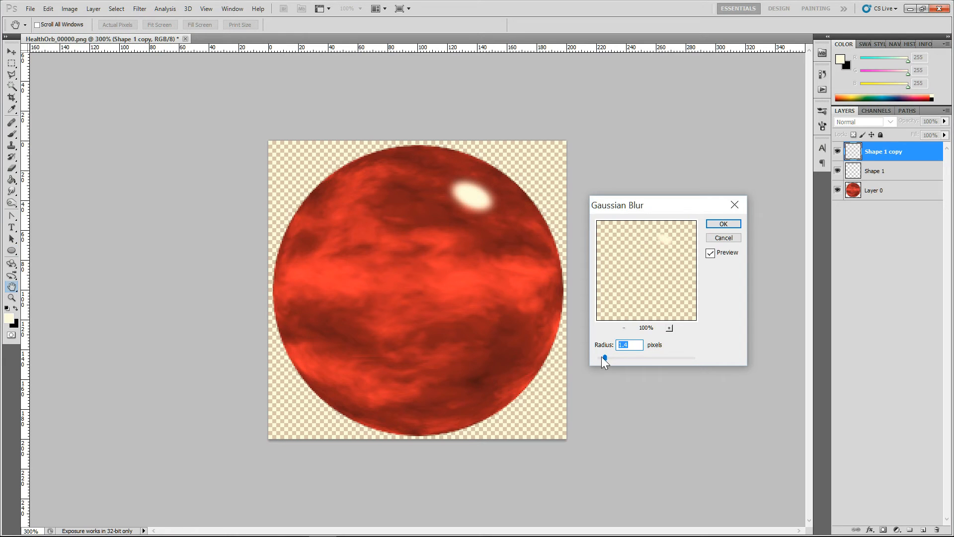
drag(613, 359, 611, 359)
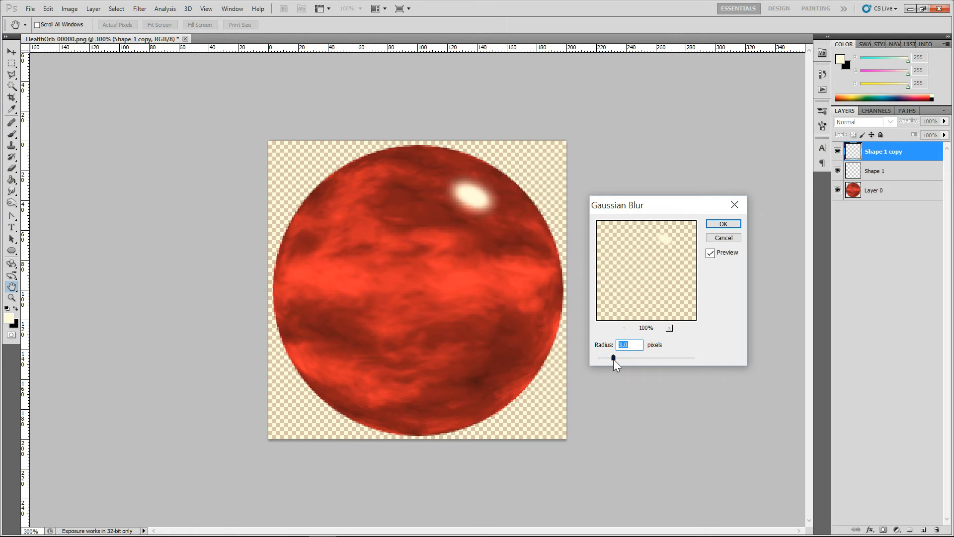
click(723, 224)
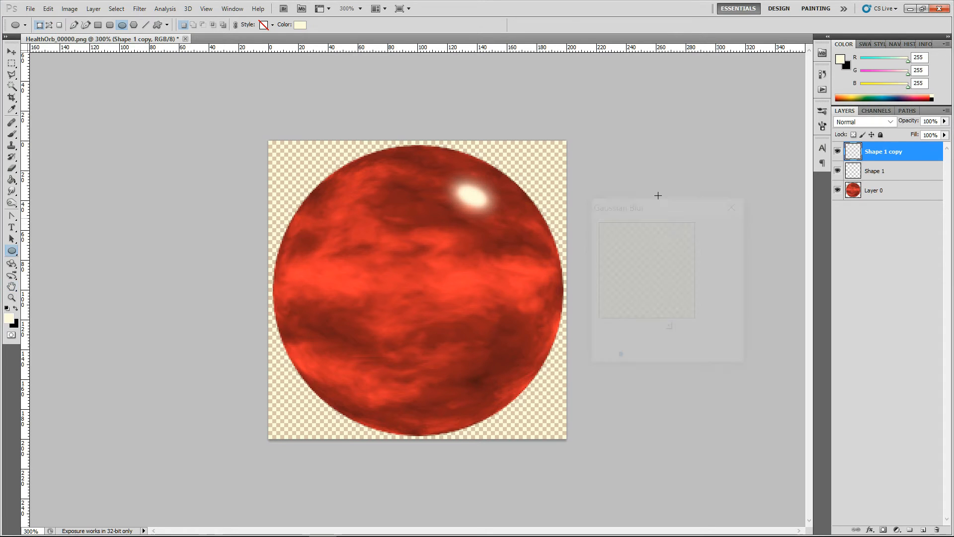
- Nudge the blurred copy slightly left and down, and merge it with the Shape 1 layer
click(11, 52)
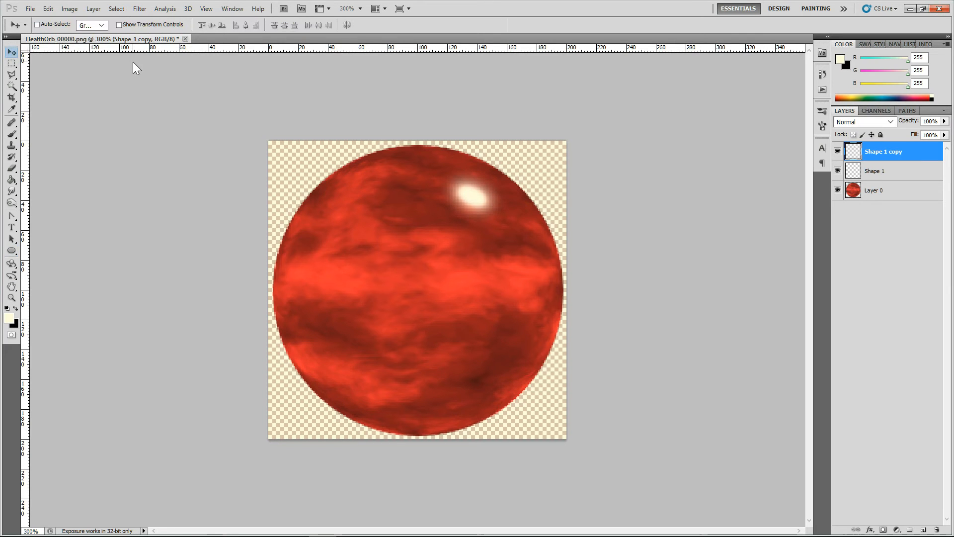
key(Left)
key(Left)
key(Down)
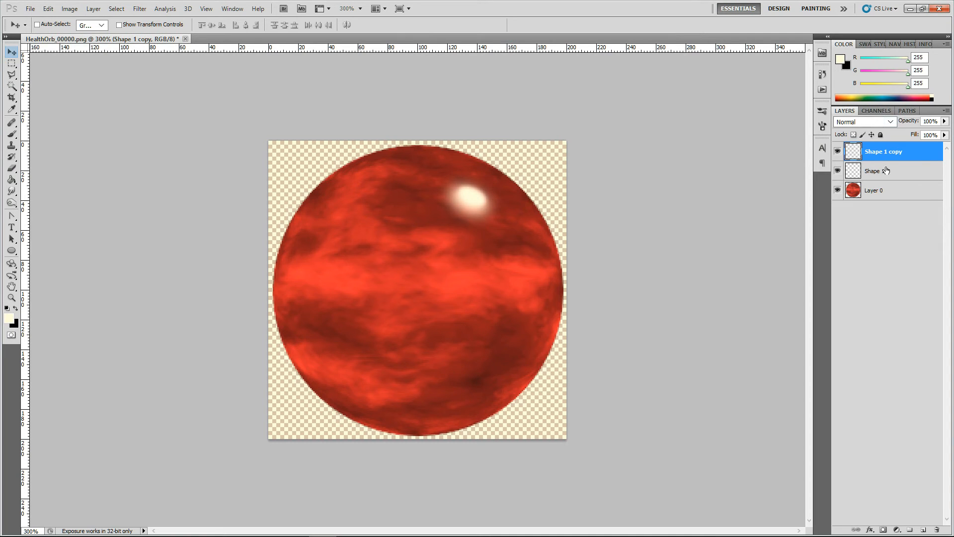
key(ctrl+e)
- Nudge the merged highlight a few pixels right, closer to the orb's upper-right edge
key(Right)
key(Up)
key(Right)
key(Right)
key(Down)
key(Right)
key(Right)
key(Up)
key(Right)
key(Down)
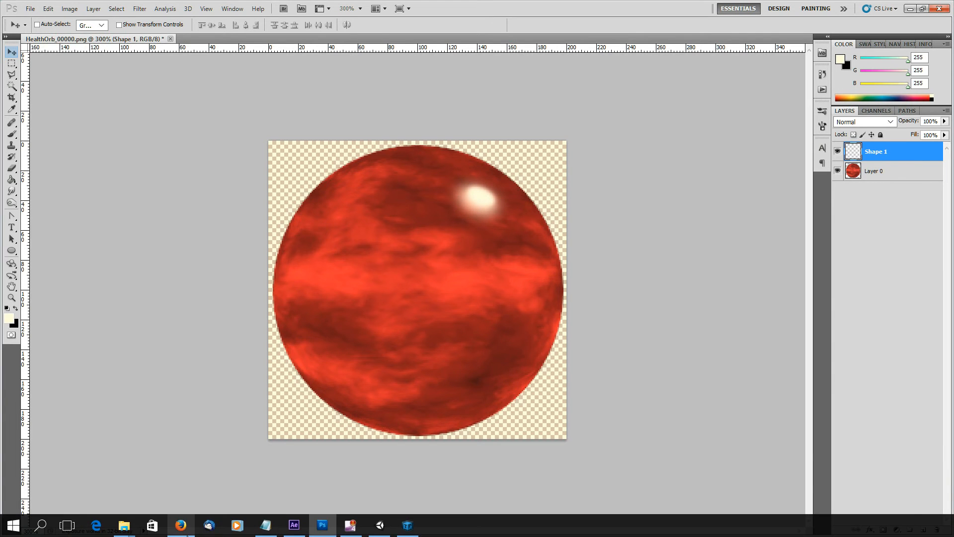
- Check the life-orb.gif reference, and draw a closed crescent with the Pen tool on a new layer along the orb's lower-right edge
click(180, 525)
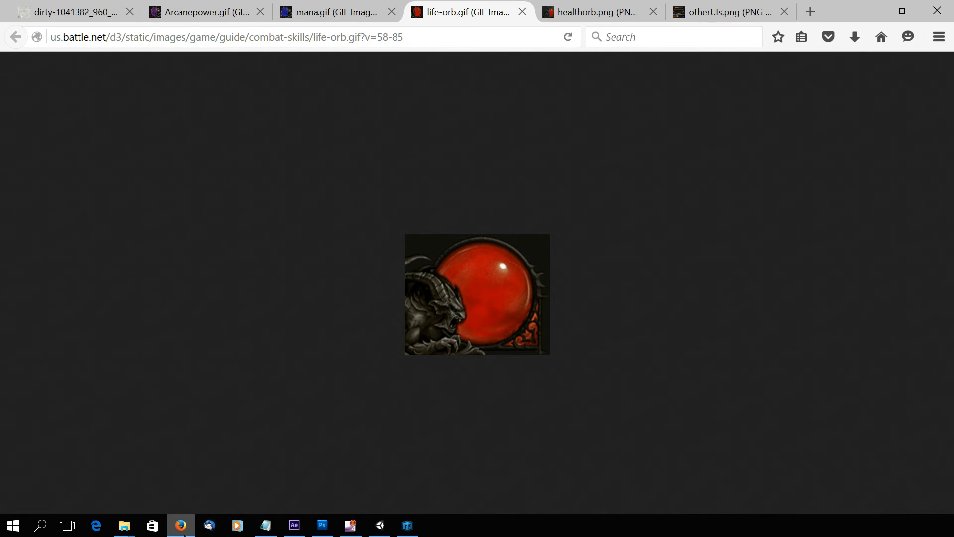
click(184, 533)
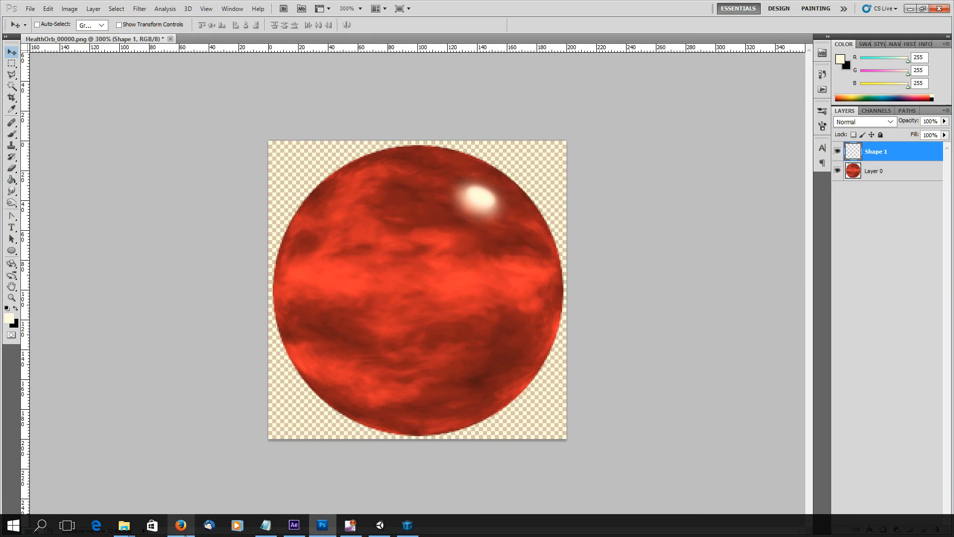
click(921, 530)
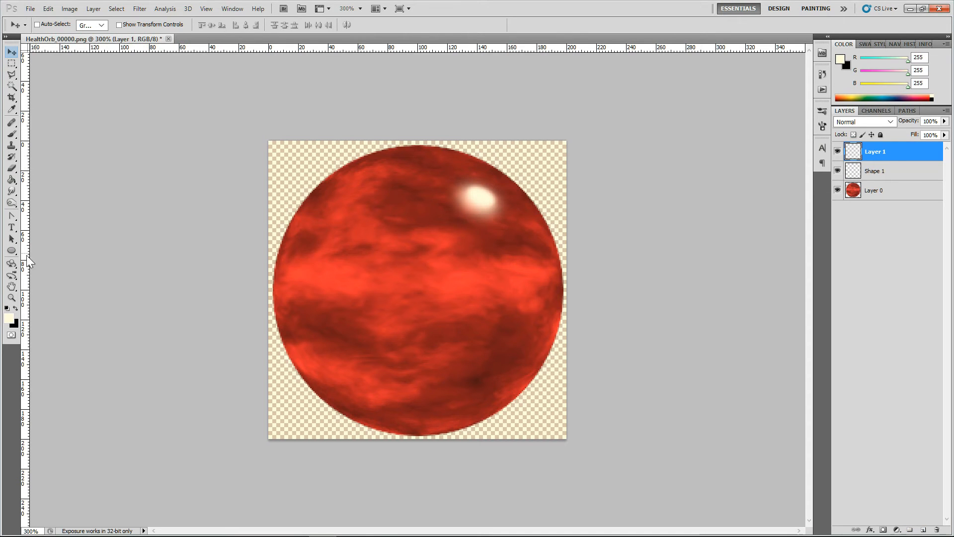
click(12, 216)
click(34, 214)
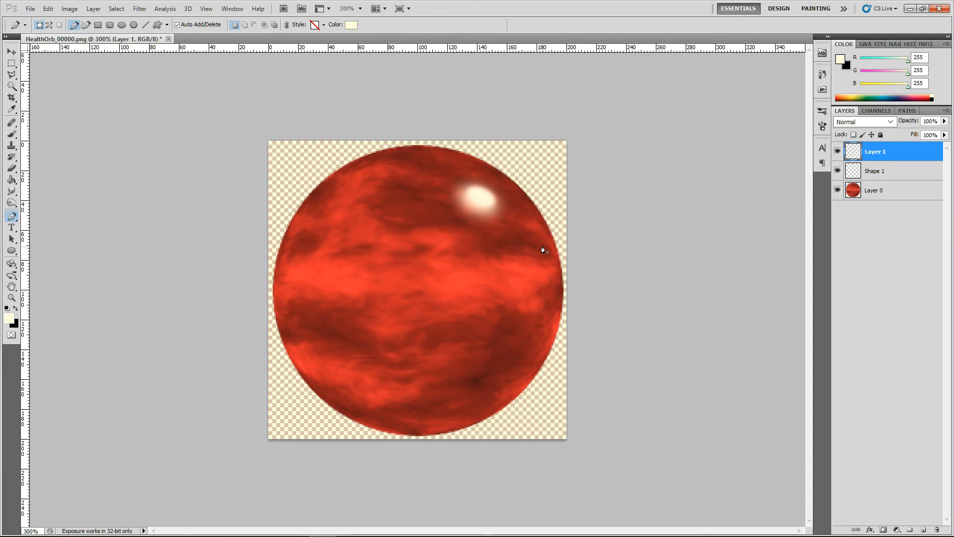
click(540, 235)
drag(499, 407, 407, 508)
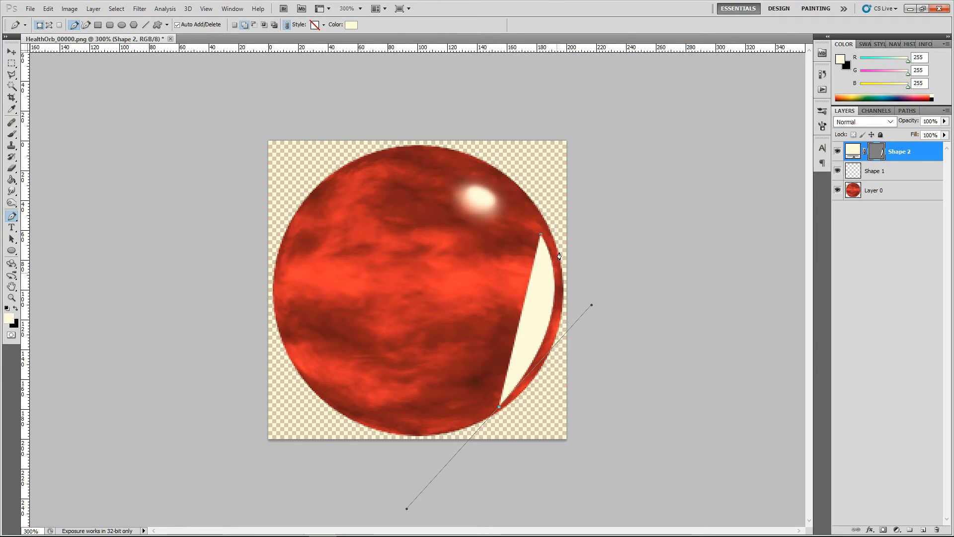
drag(541, 235, 489, 125)
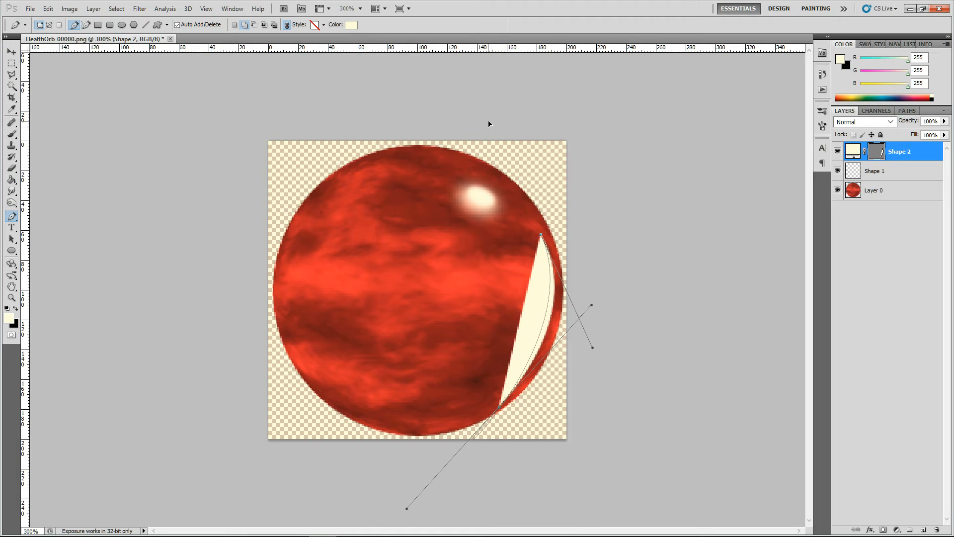
key(Return)
- Reshape the crescent's curves with the Convert Point tool into a thin sliver following the orb's right edge
drag(11, 215, 55, 253)
mouse_move(499, 407)
mouse_down()
mouse_move(407, 508)
mouse_move(516, 395)
mouse_move(505, 393)
mouse_move(507, 376)
mouse_move(492, 408)
mouse_move(500, 410)
mouse_up()
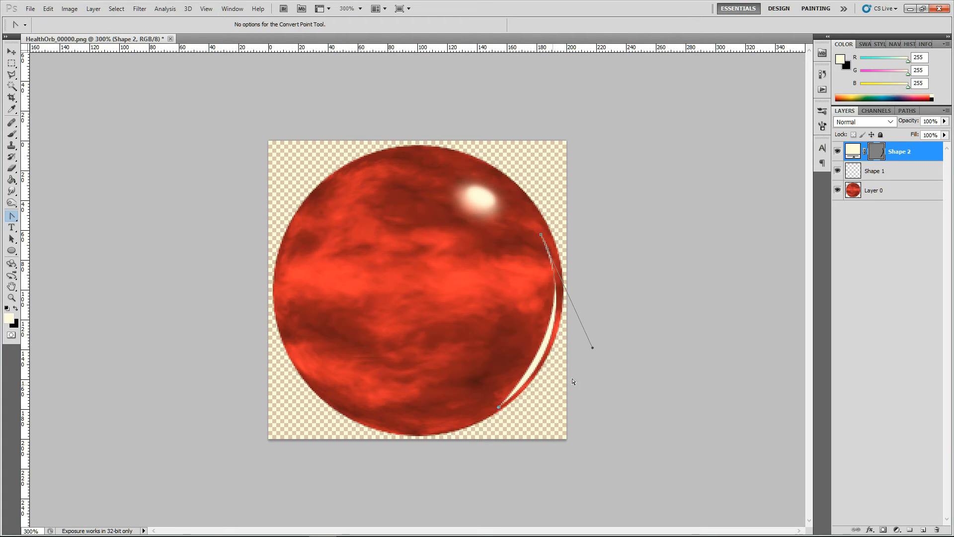
drag(593, 349, 598, 329)
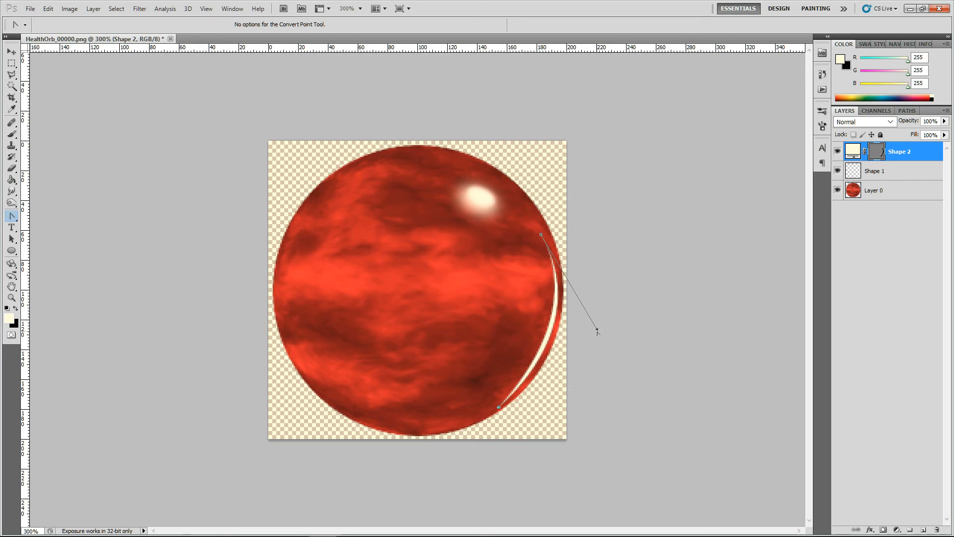
click(628, 339)
- Reduce the Shape 1 highlight's opacity slightly and set the Shape 2 crescent's opacity to 37%
click(944, 121)
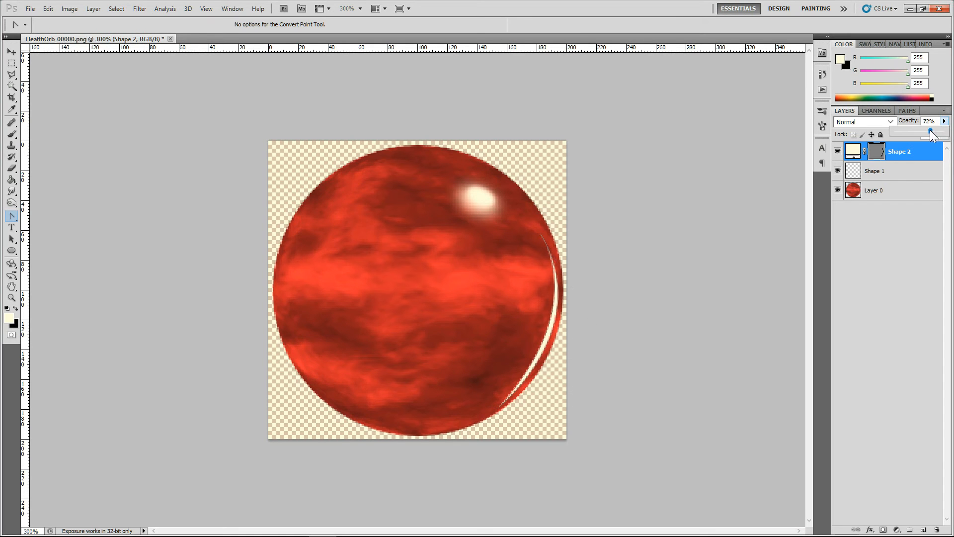
drag(933, 131, 918, 131)
click(898, 170)
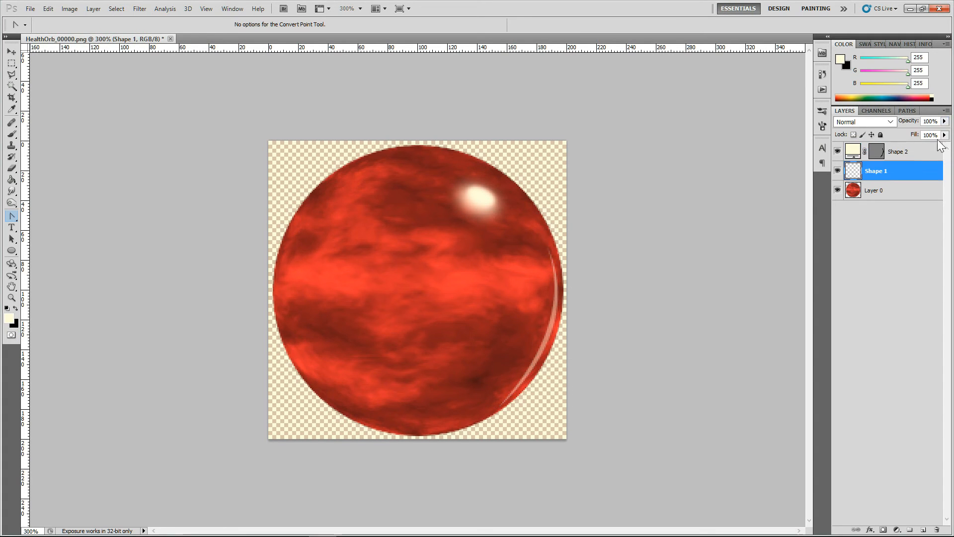
click(944, 121)
drag(942, 132, 912, 133)
click(916, 155)
click(943, 122)
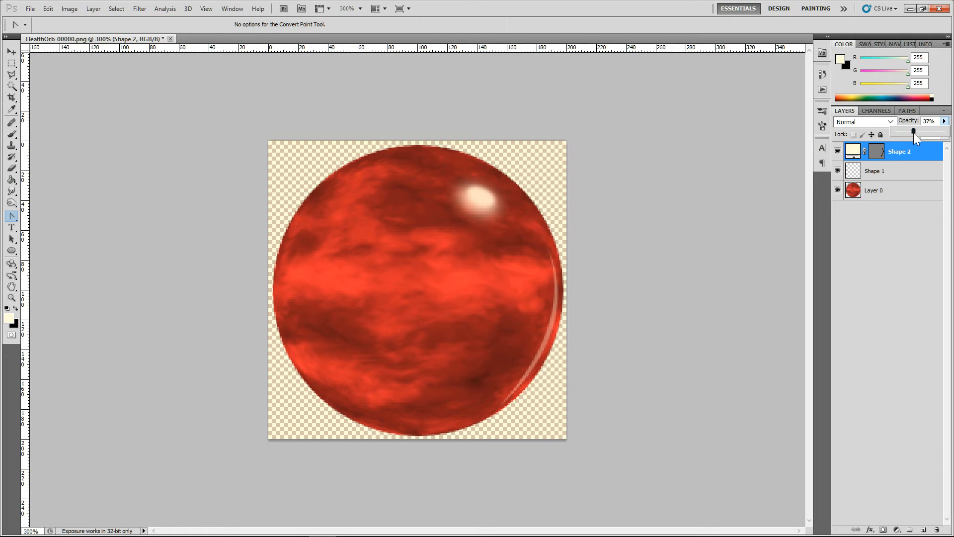
- Rasterize the Shape 2 layer and fade the crescent's ends with the Eraser at size 112
click(12, 168)
right_click(905, 154)
click(886, 267)
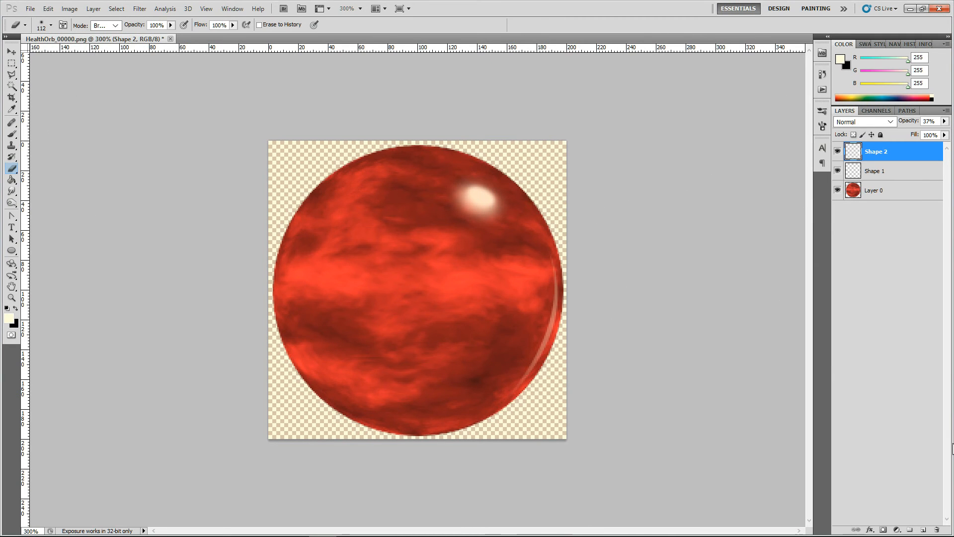
- Add a new layer and draw a closed, curved reflection band with the Pen tool across the orb's lower-right area
click(923, 530)
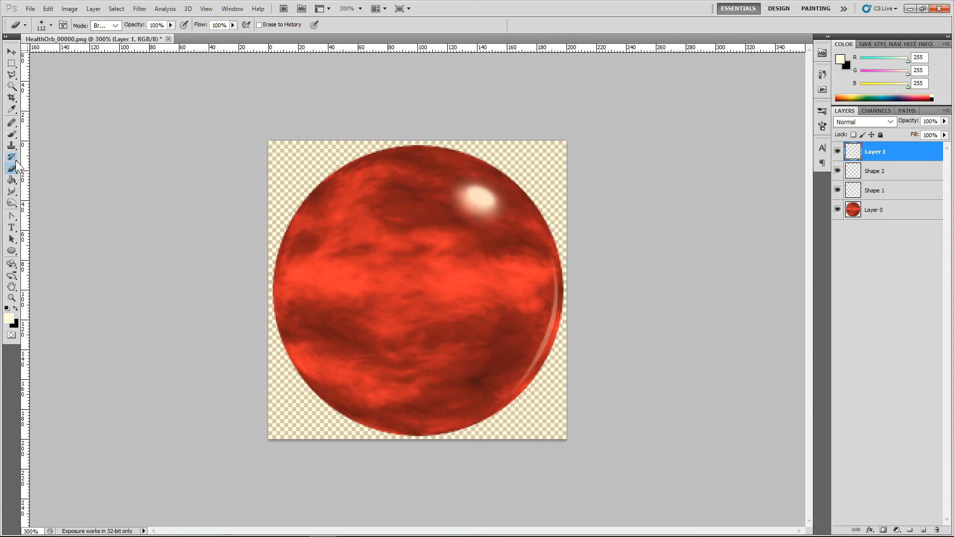
click(12, 217)
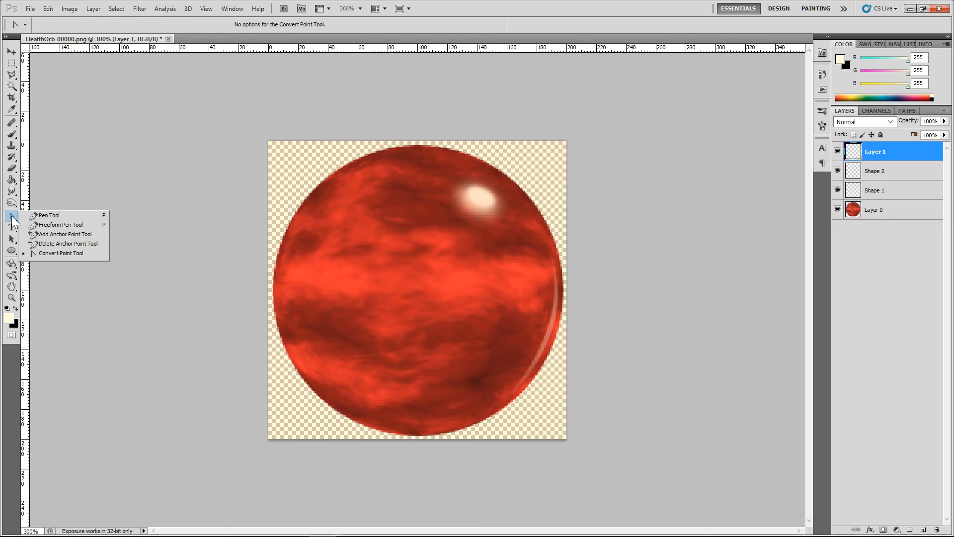
click(49, 215)
click(558, 326)
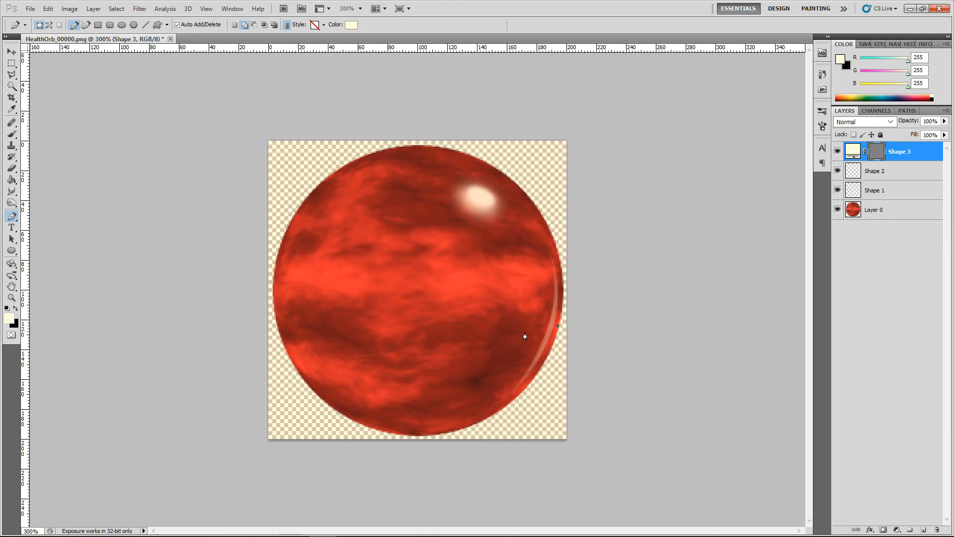
drag(464, 330, 424, 320)
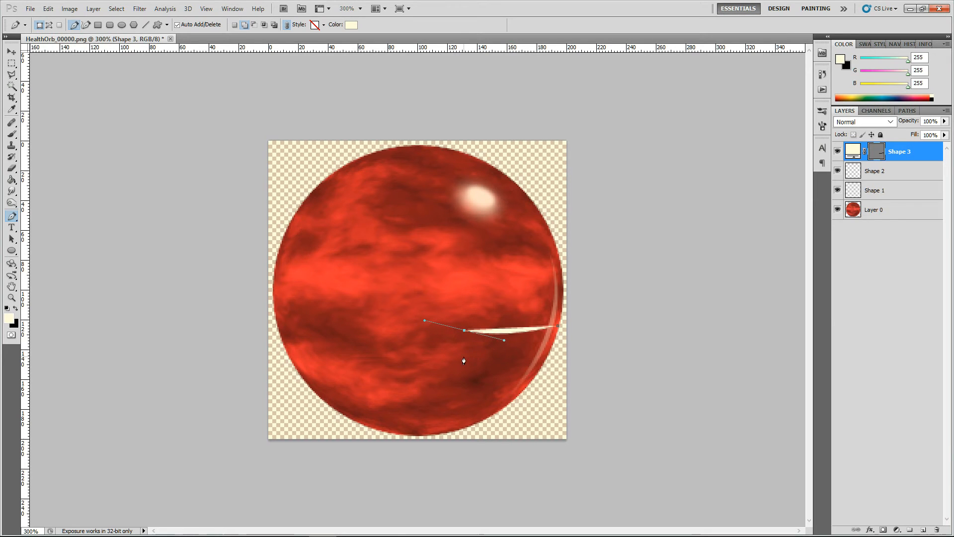
click(468, 358)
drag(554, 365, 563, 355)
click(557, 330)
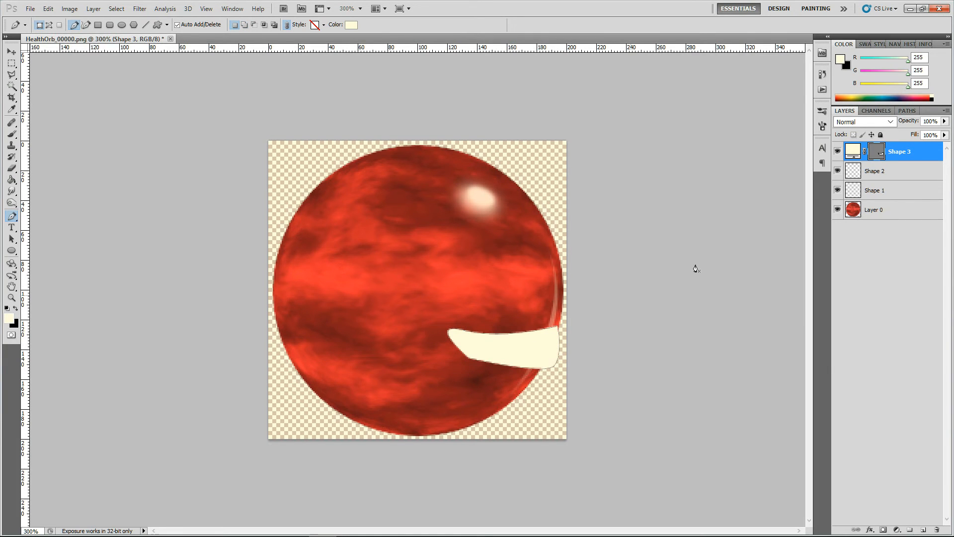
- Set the Shape 3 reflection's opacity to 8% and rasterize its layer
click(944, 122)
drag(905, 135, 897, 133)
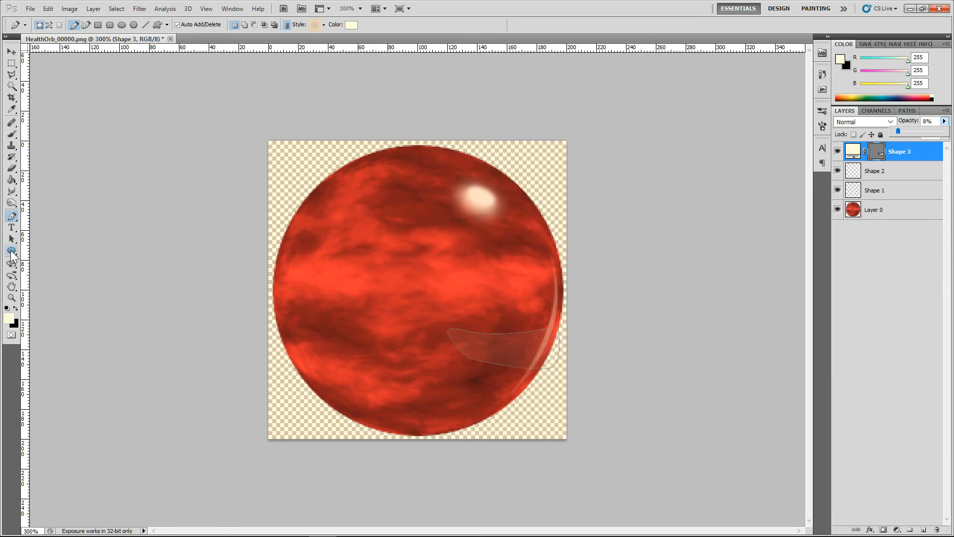
right_click(902, 151)
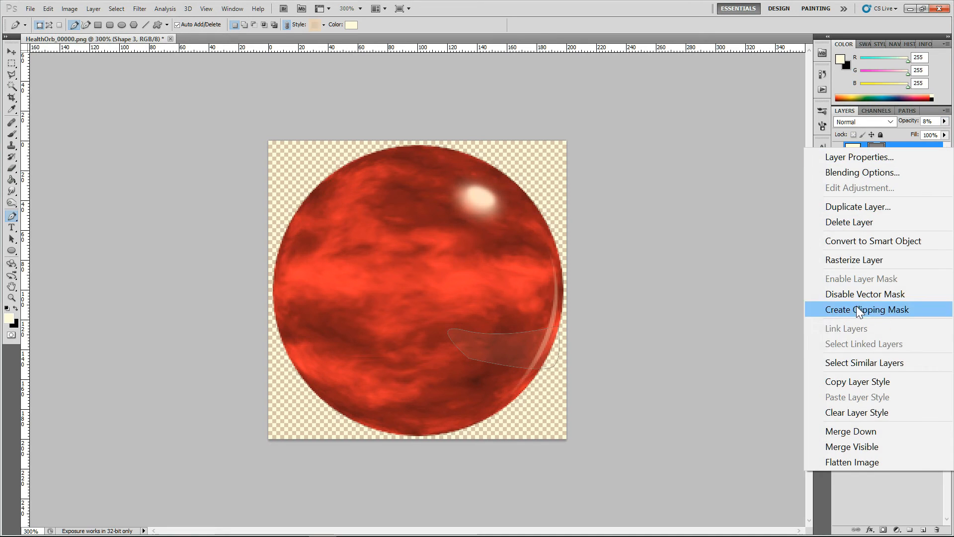
click(863, 255)
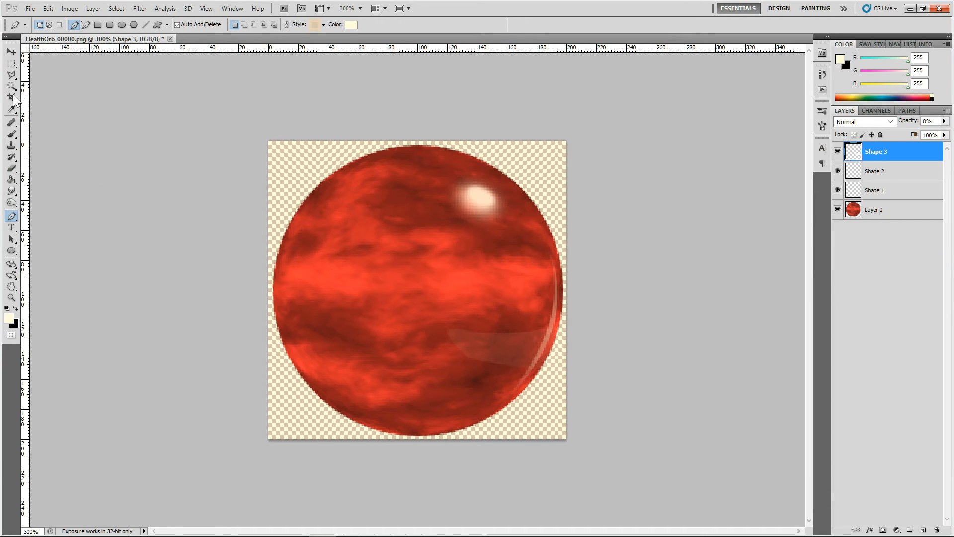
- Set the Eraser size to 149 and fade the inner left end of the Shape 3 reflection
click(12, 168)
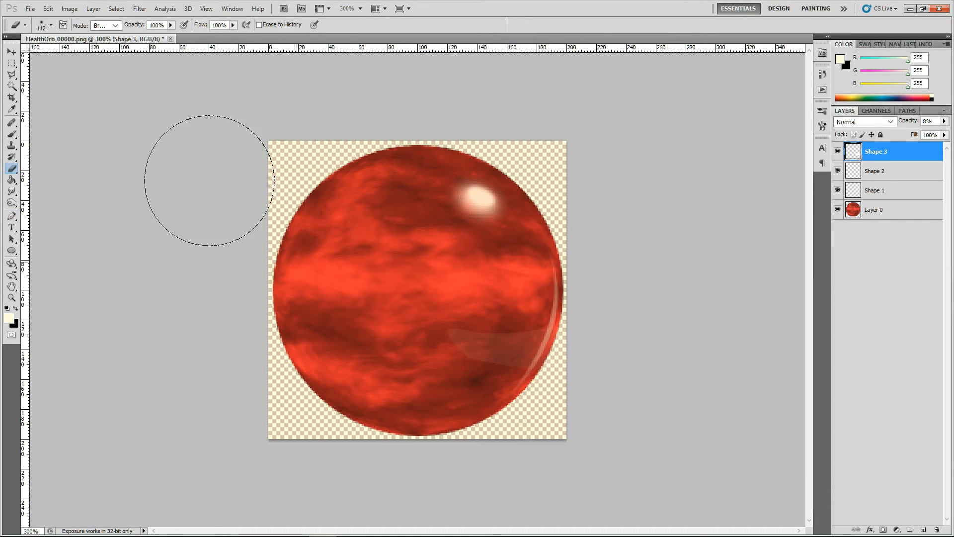
click(51, 26)
drag(67, 53, 76, 53)
drag(349, 335, 361, 351)
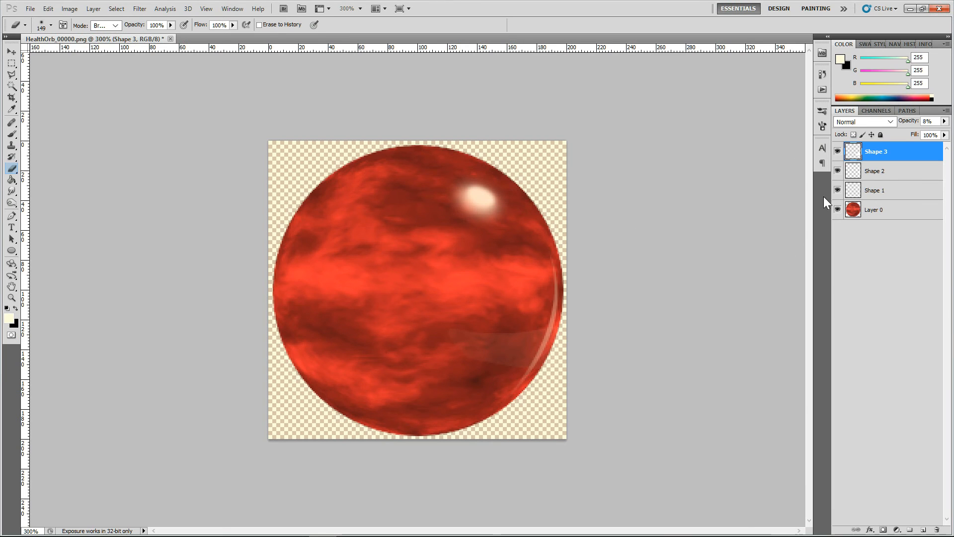
- Add a new layer and draw a curved reflection shape with the Pen tool along the orb's left side, from upper left to lower left
mouse_move(699, 536)
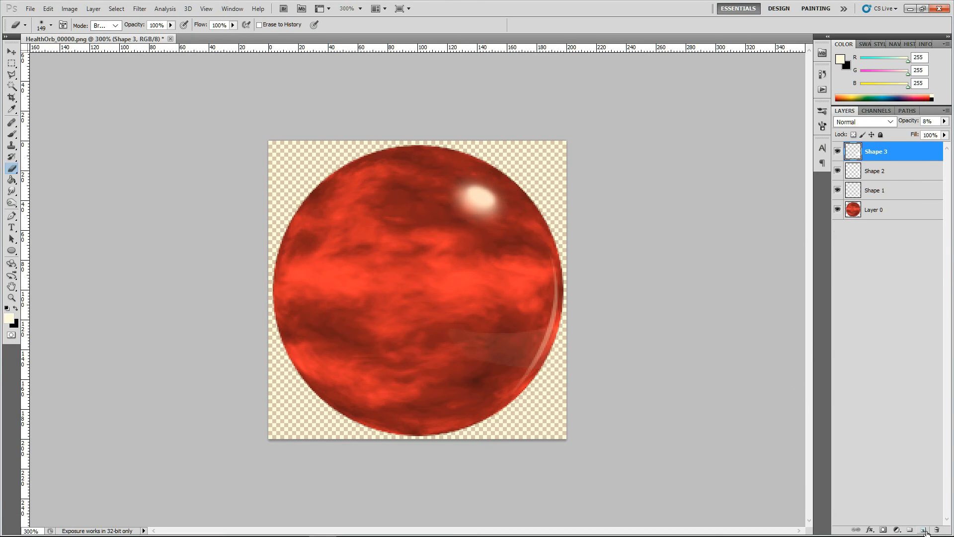
click(924, 530)
click(12, 216)
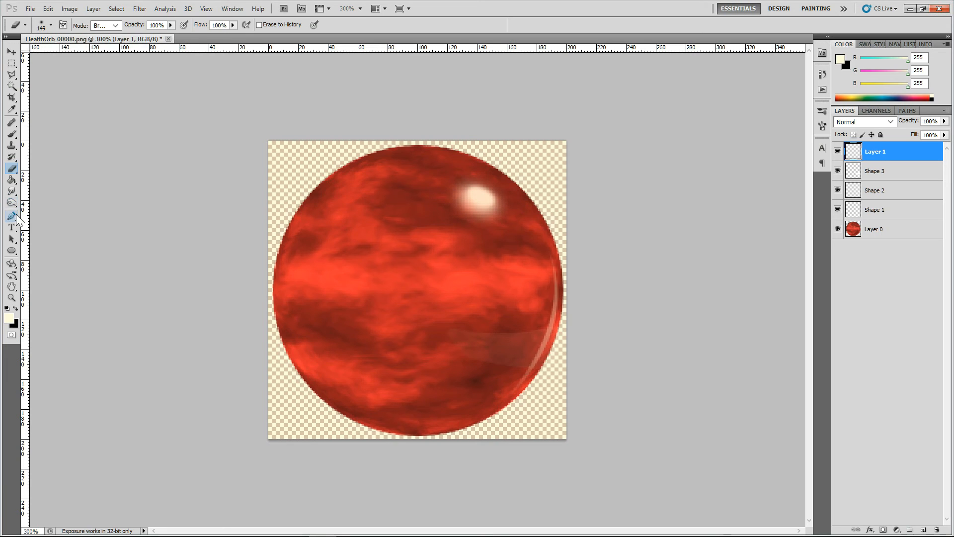
click(324, 187)
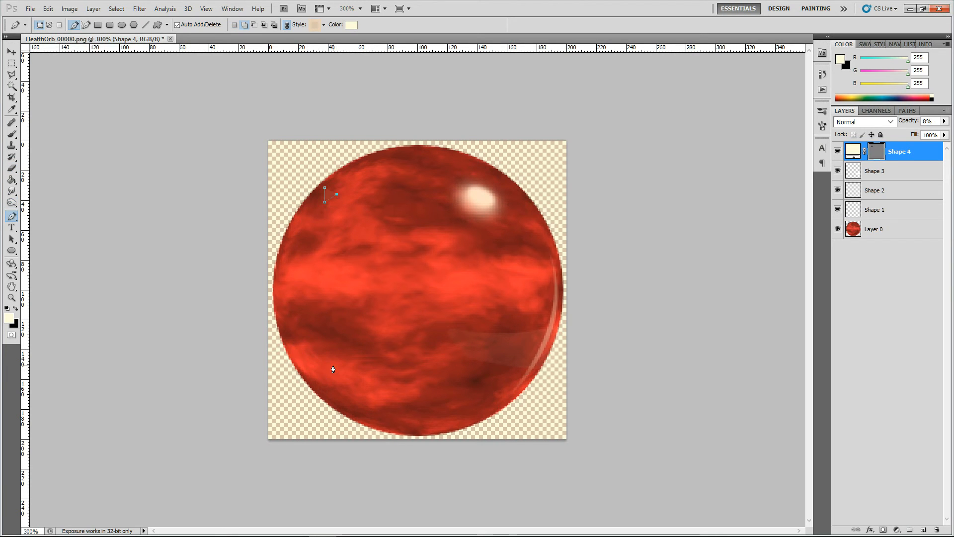
drag(336, 398, 380, 445)
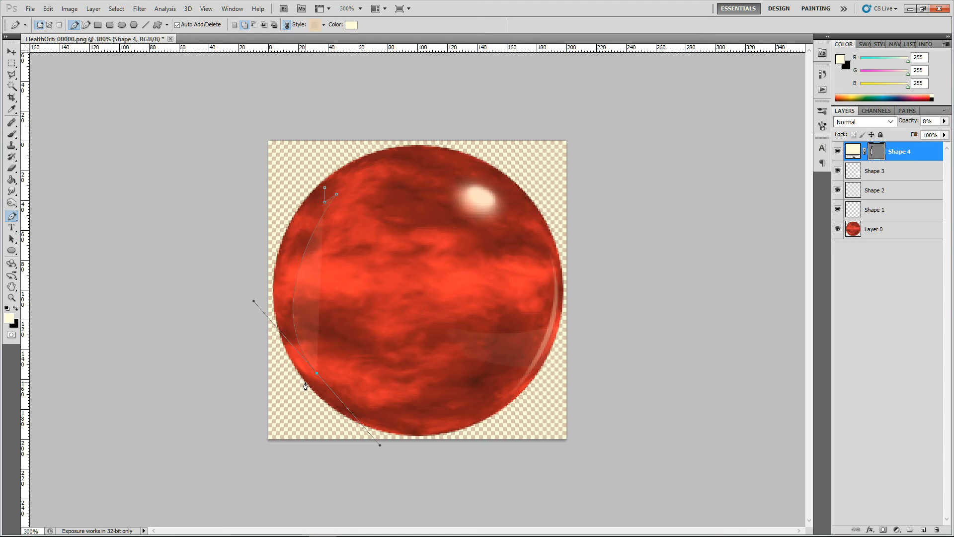
key(ctrl+z)
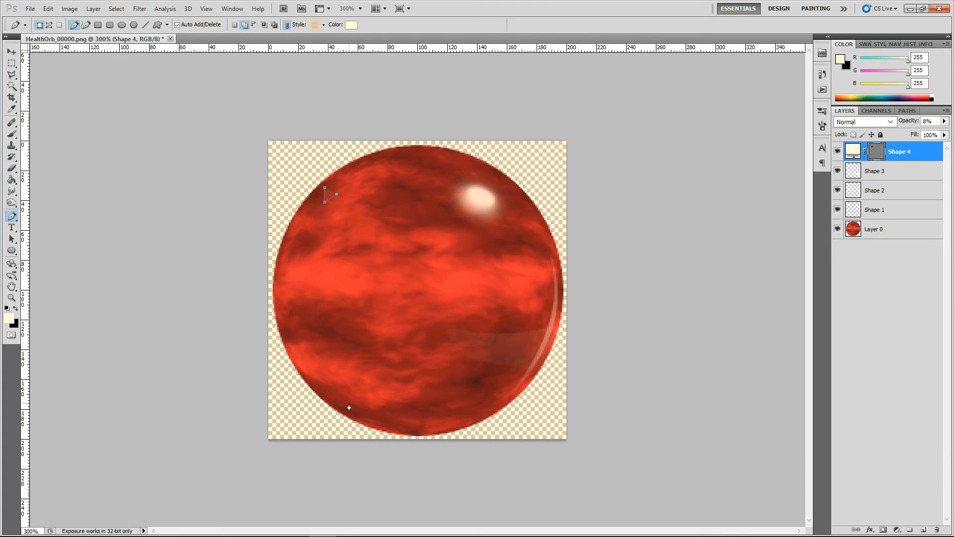
drag(377, 425, 532, 520)
click(359, 422)
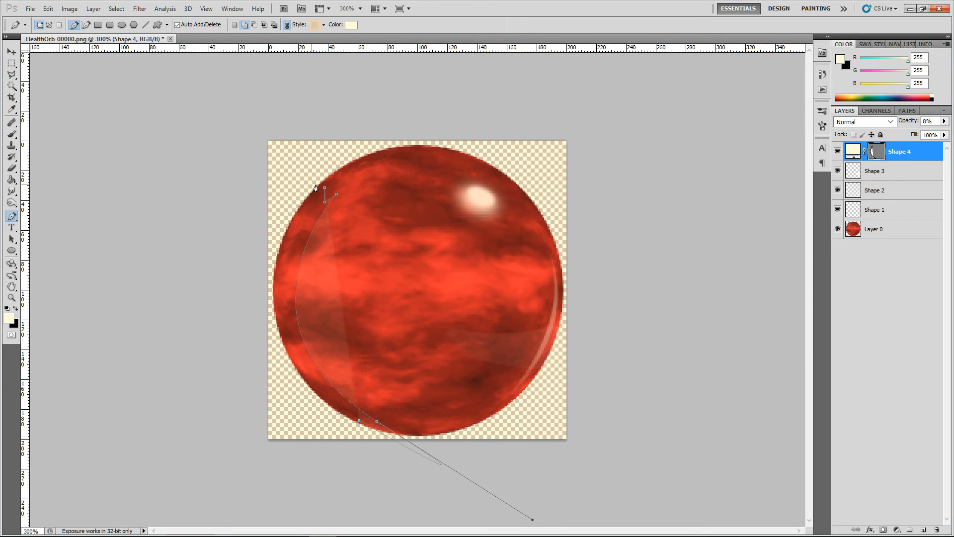
- Bend the outer edge of the Shape 4 highlight with the Convert Point tool into a thin crescent following the orb's left rim
drag(325, 188, 442, 42)
drag(11, 216, 50, 257)
drag(400, 432, 455, 467)
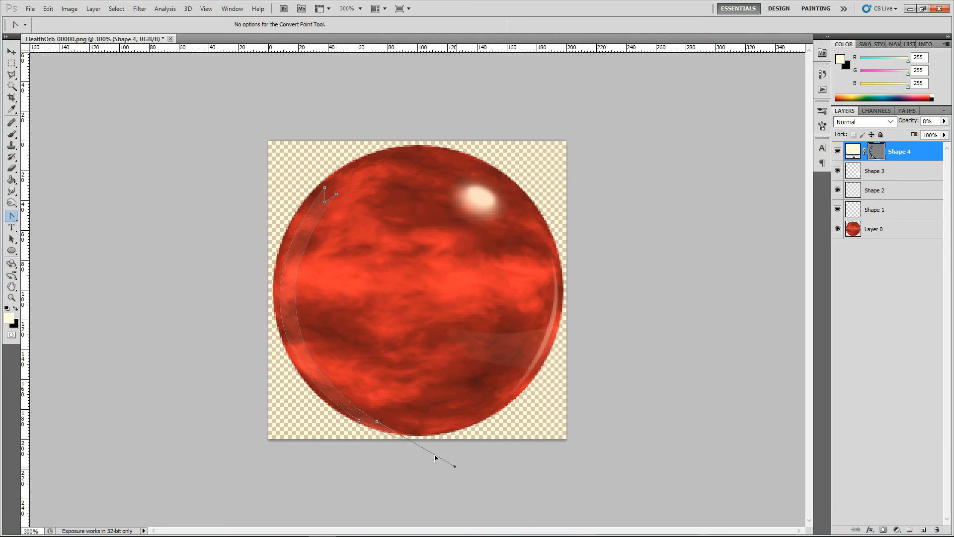
drag(414, 443, 408, 439)
- Set the Shape 4 layer's opacity to 27% and rasterize it
drag(943, 121, 908, 133)
right_click(910, 151)
click(884, 265)
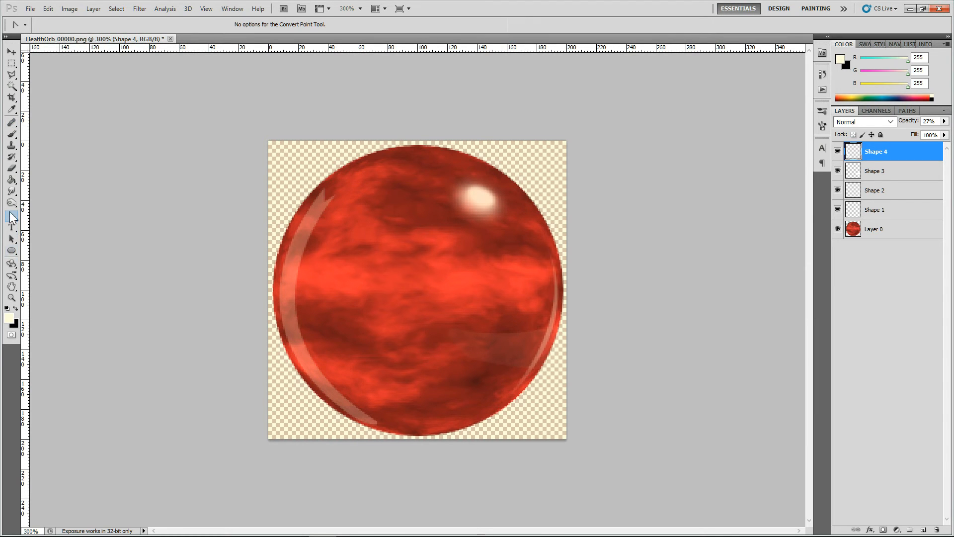
- Fade the upper and lower tips of the left crescent highlight with the soft Eraser
click(11, 168)
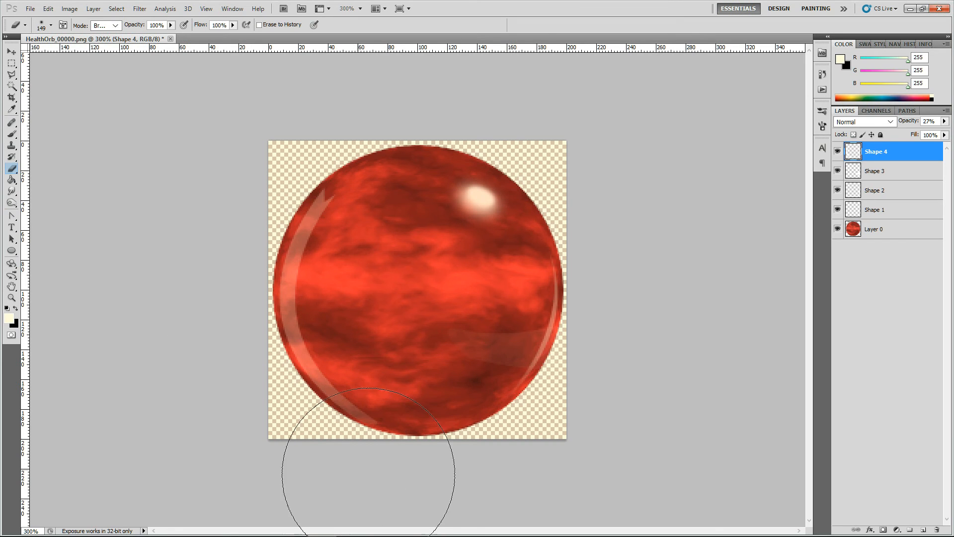
click(309, 166)
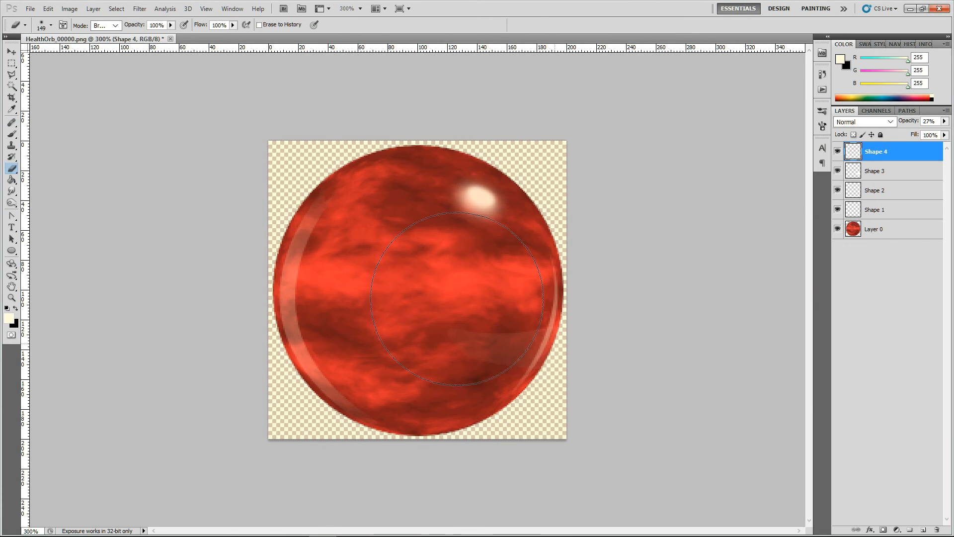
- Draw a thin closed highlight shape with the Pen tool along the orb's upper-left rim
click(13, 214)
click(49, 215)
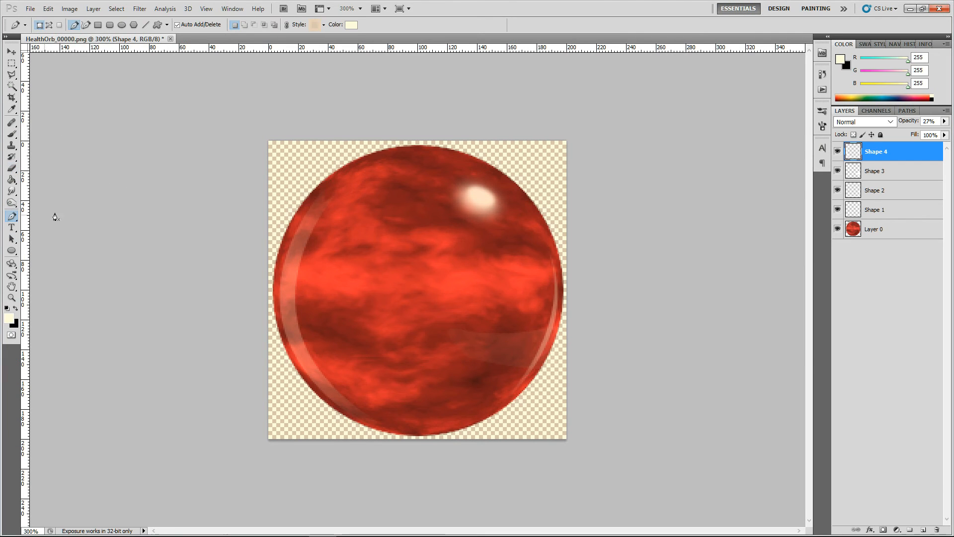
click(344, 173)
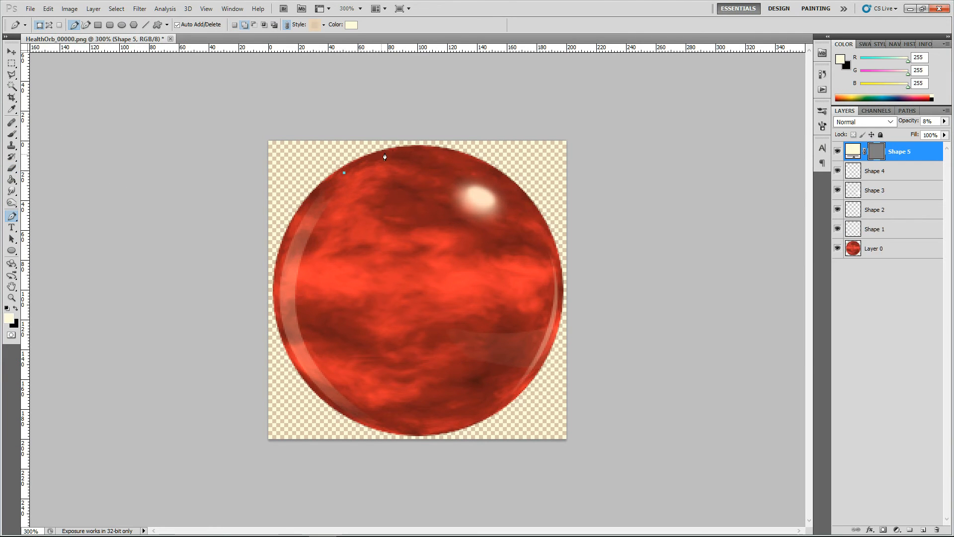
drag(405, 149, 442, 147)
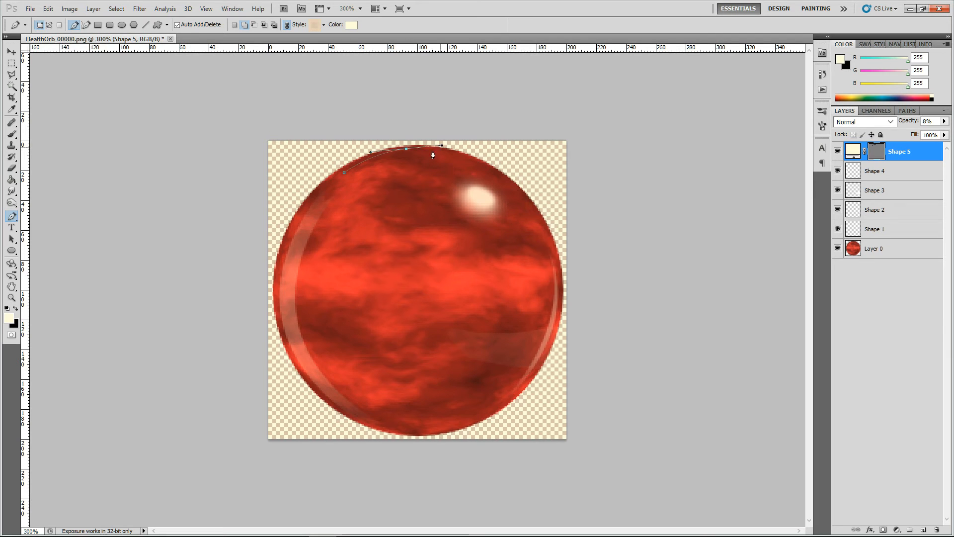
click(344, 174)
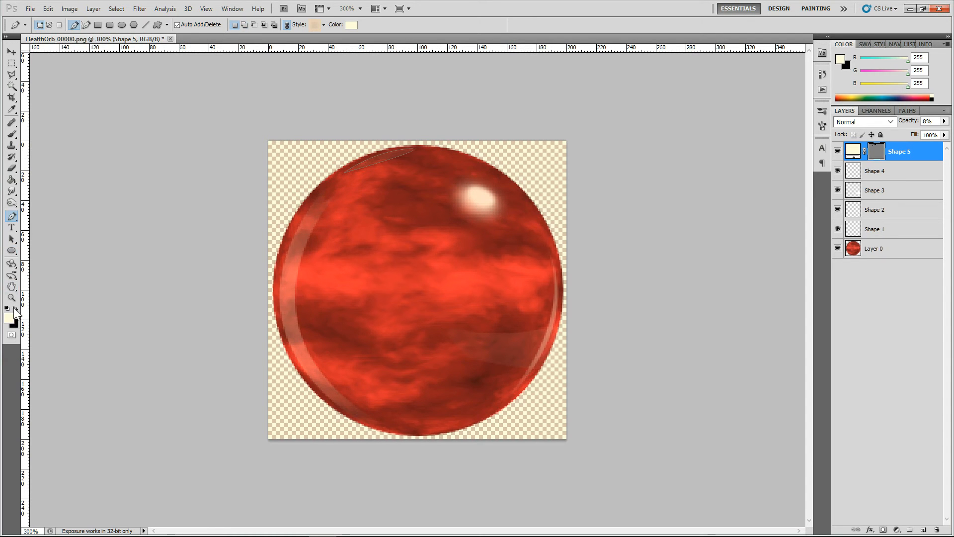
- Reshape the new rim highlight's curve with the Convert Point tool into a slim sliver following the orb's edge
click(11, 216)
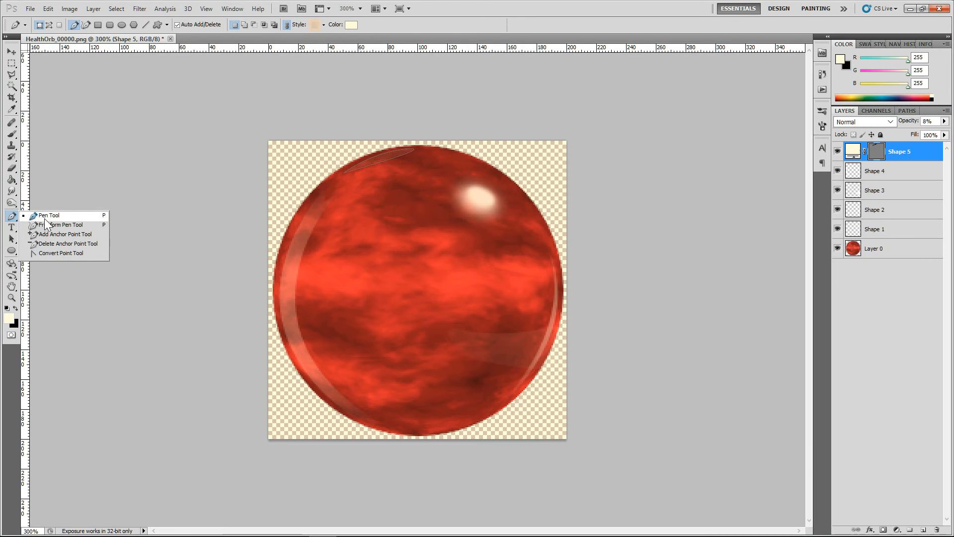
click(52, 250)
click(391, 160)
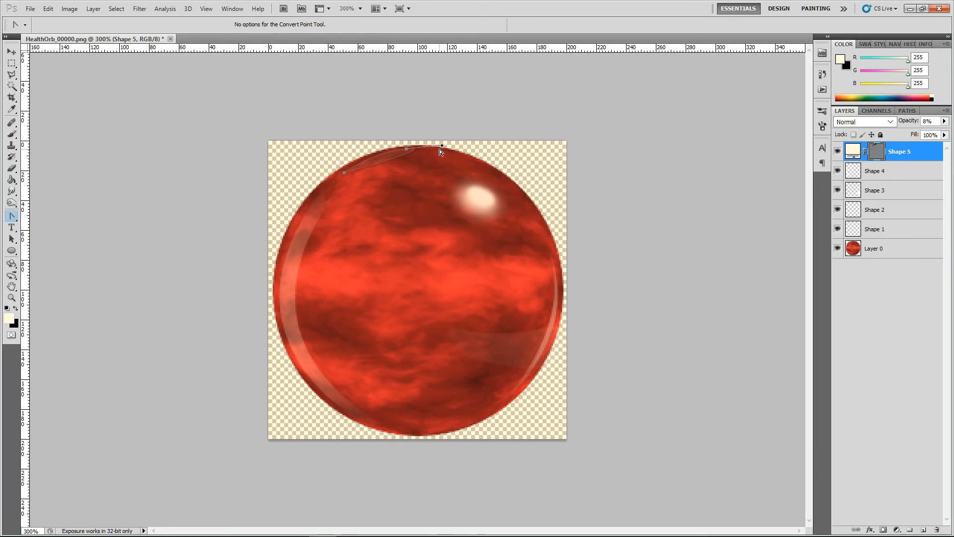
click(377, 161)
- Set the Shape 5 layer's opacity to 71% and rasterize it
drag(944, 124, 930, 130)
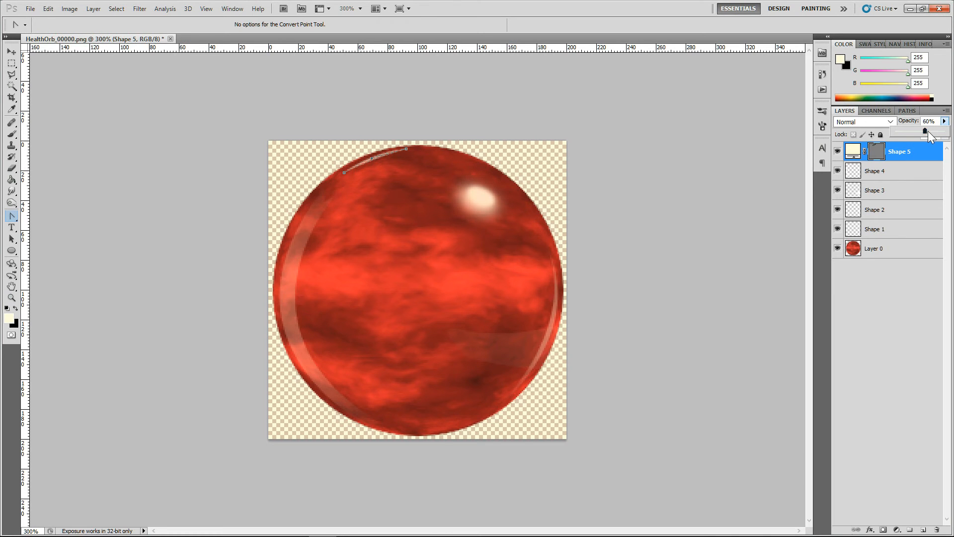
right_click(909, 157)
click(883, 273)
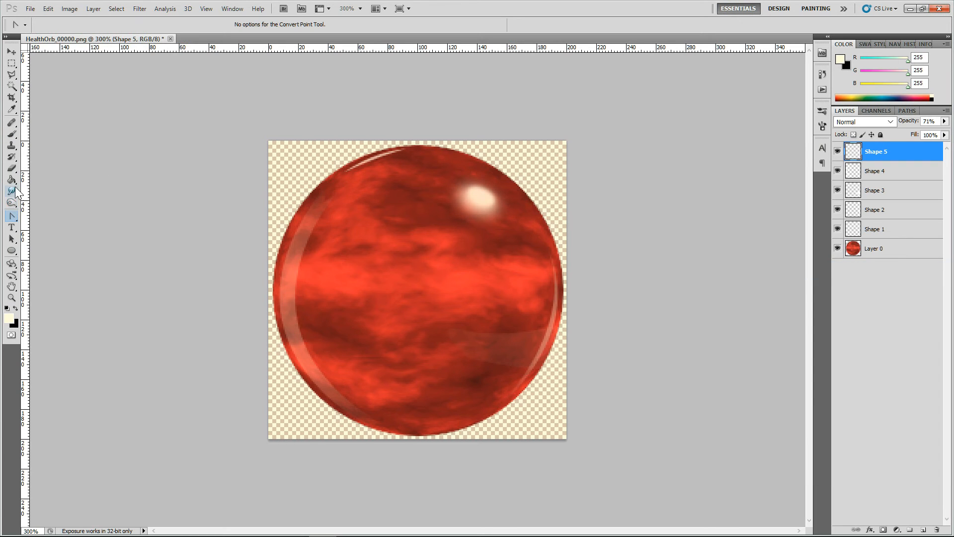
click(11, 168)
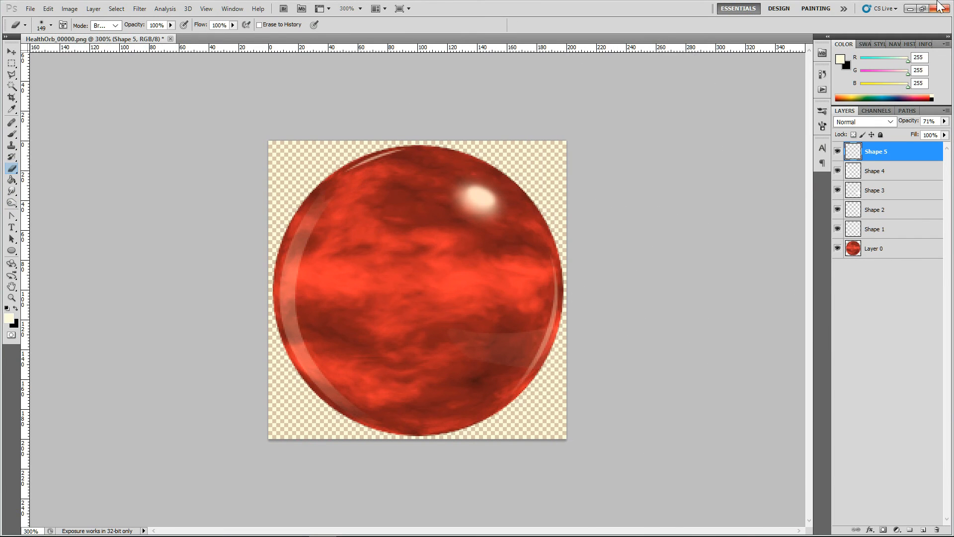
- Switch to the Firefox browser and copy the grey dirty paper texture image from Pixabay
click(911, 9)
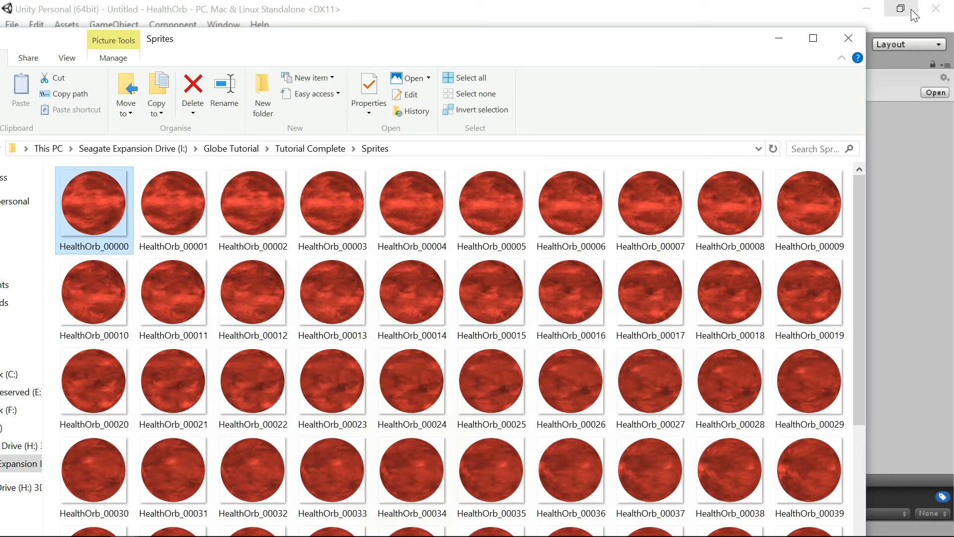
click(787, 43)
click(181, 530)
click(65, 13)
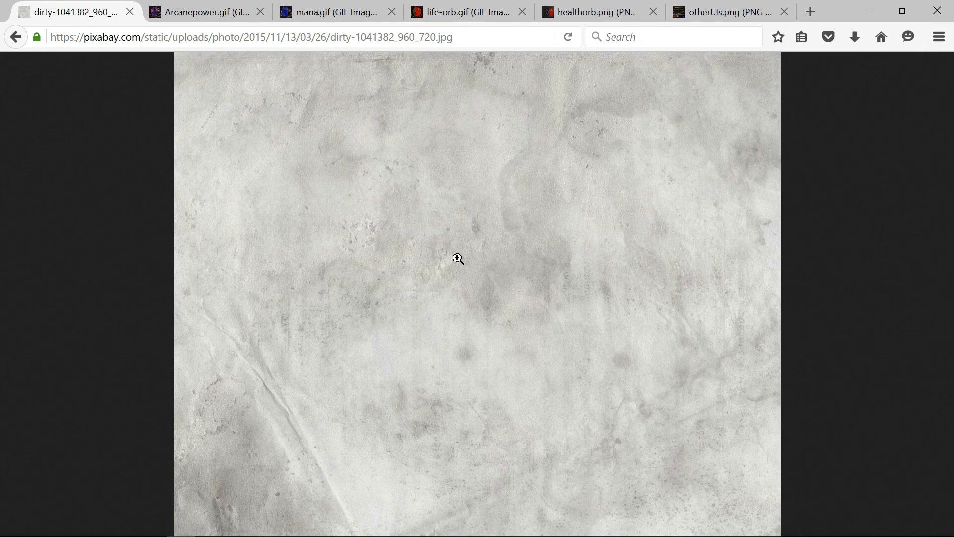
right_click(479, 315)
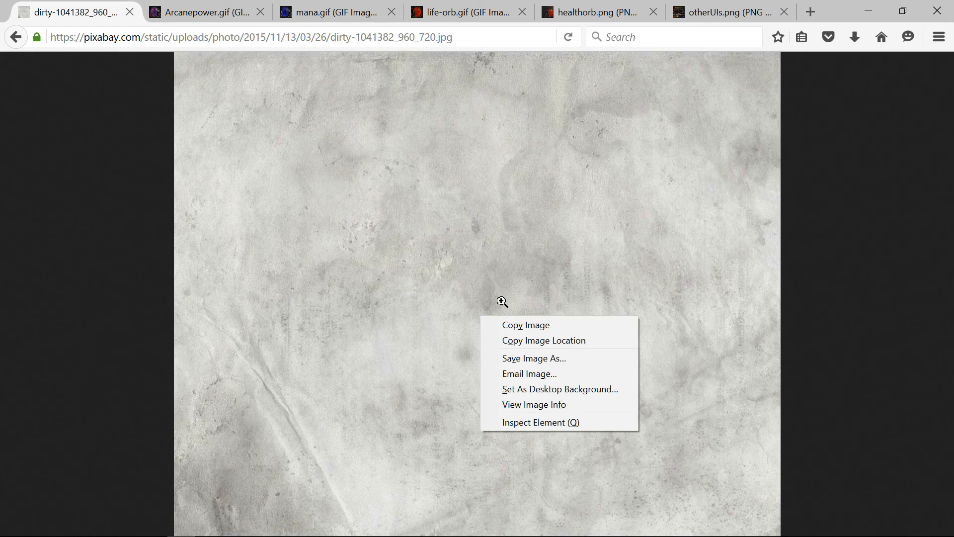
click(515, 324)
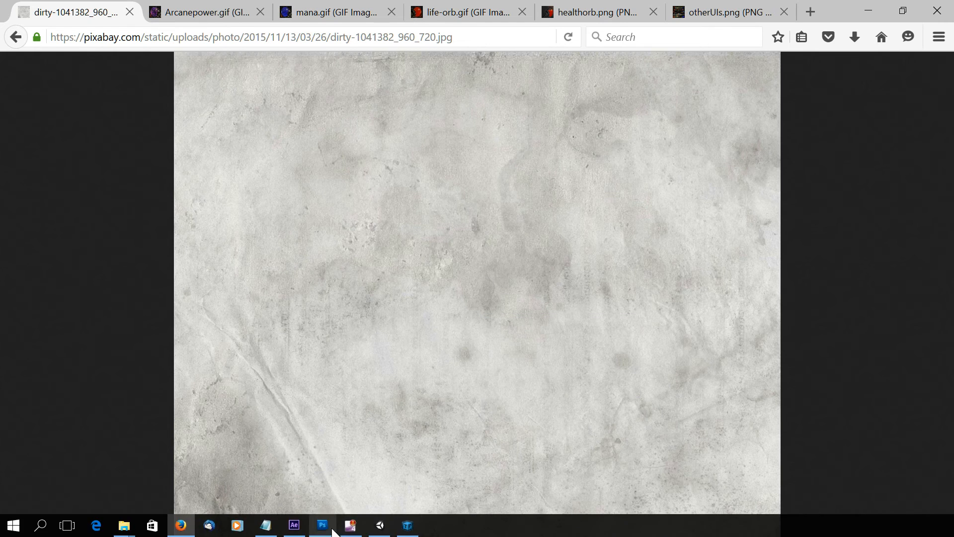
- Paste the texture into the HealthOrb document in Photoshop and scale it to about 29% so it covers the canvas
click(332, 530)
key(ctrl+v)
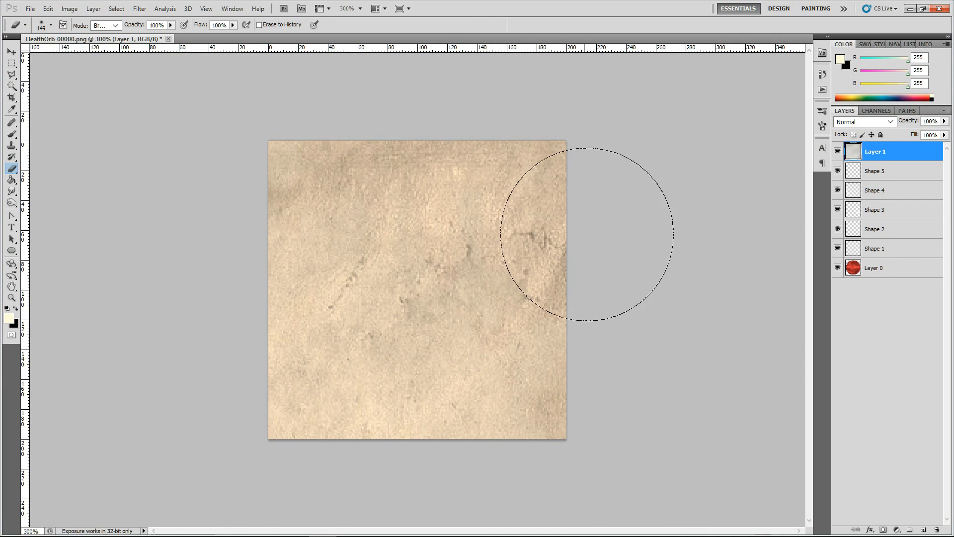
click(48, 9)
mouse_move(158, 288)
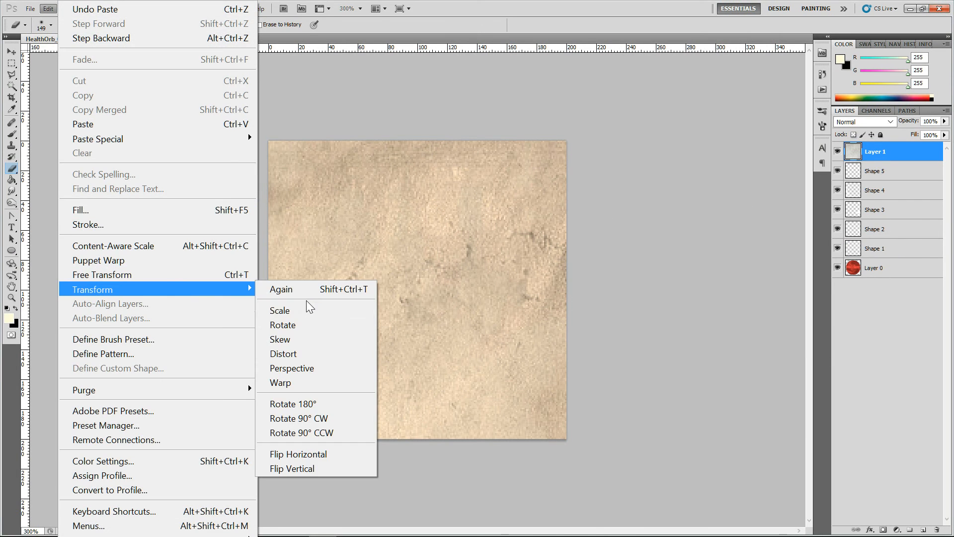
click(304, 310)
drag(268, 141, 326, 262)
drag(517, 352, 630, 444)
drag(486, 383, 482, 391)
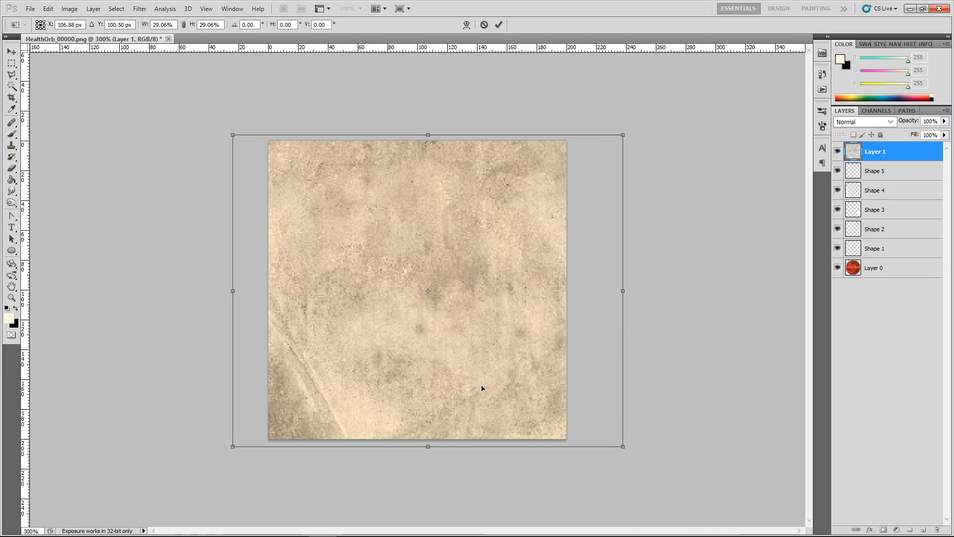
key(Return)
key(e)
- Preview different blend modes on the texture layer and set it to Hard Light
click(887, 122)
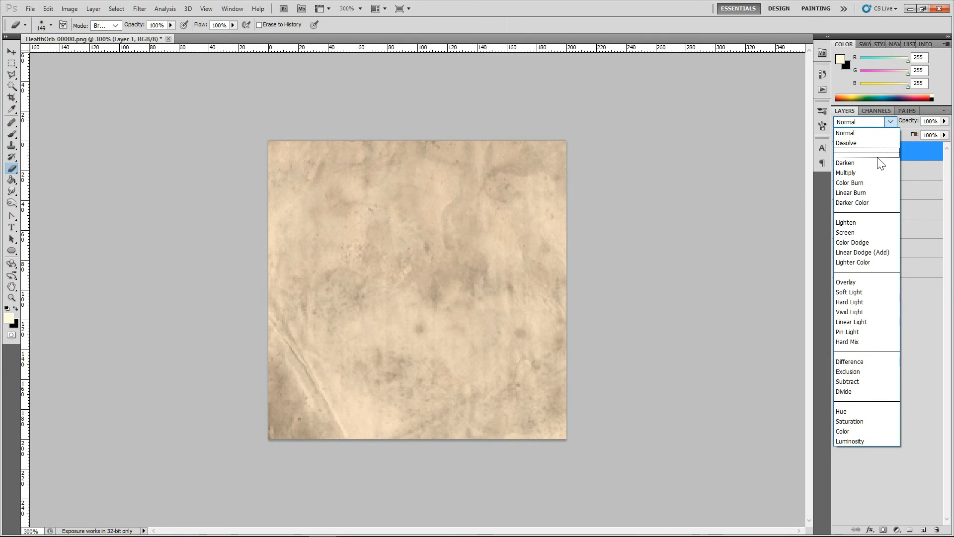
click(875, 159)
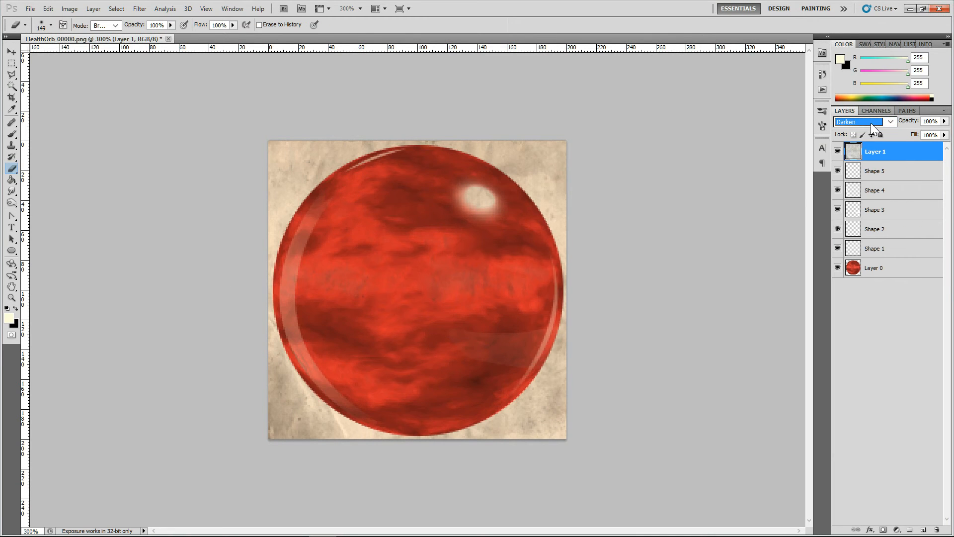
key(Down)
key(Down)
key(Down)
key(Down)
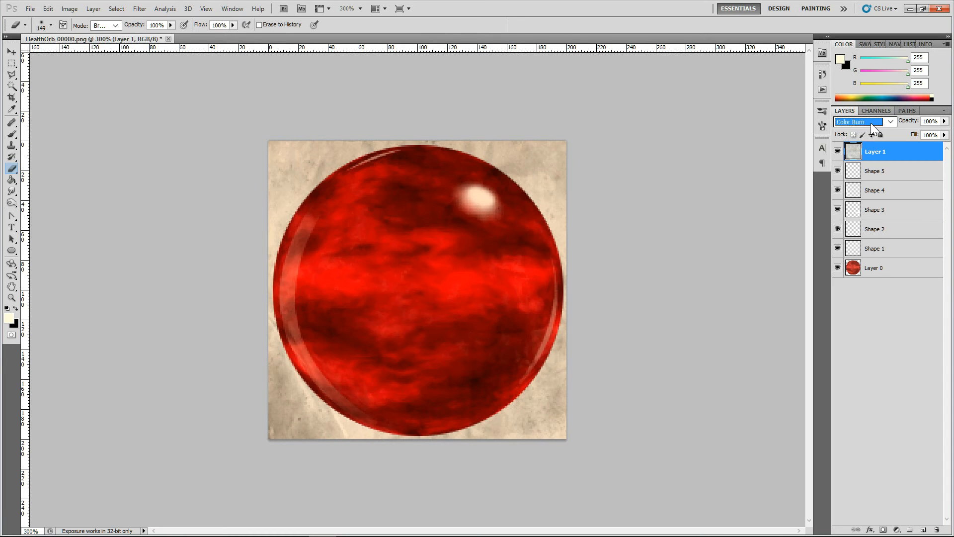
key(Up)
key(Down)
key(Down)
key(Down)
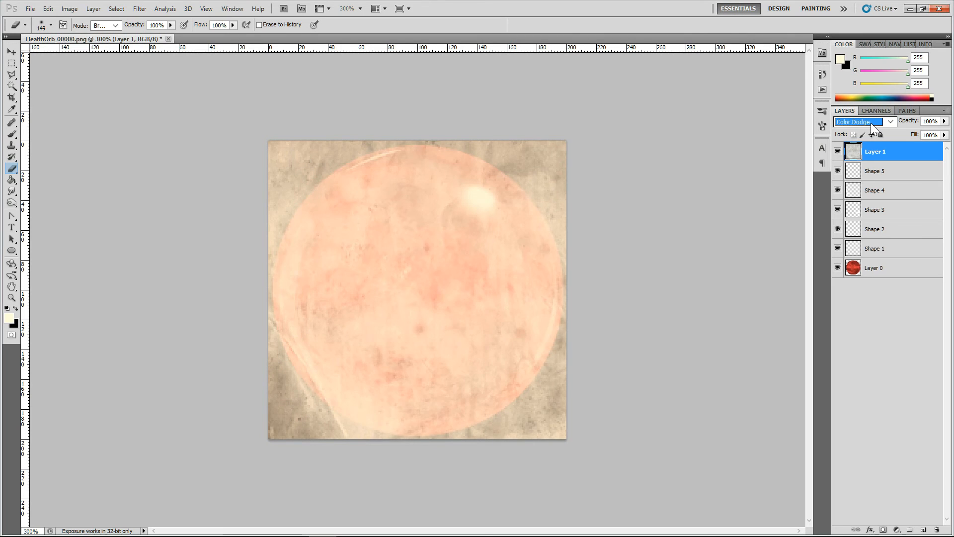
key(Down)
key(Down)
key(Down)
key(Down)
key(Up)
key(Down)
key(Down)
key(Up)
key(Down)
key(Down)
key(Up)
key(Down)
key(Up)
key(Down)
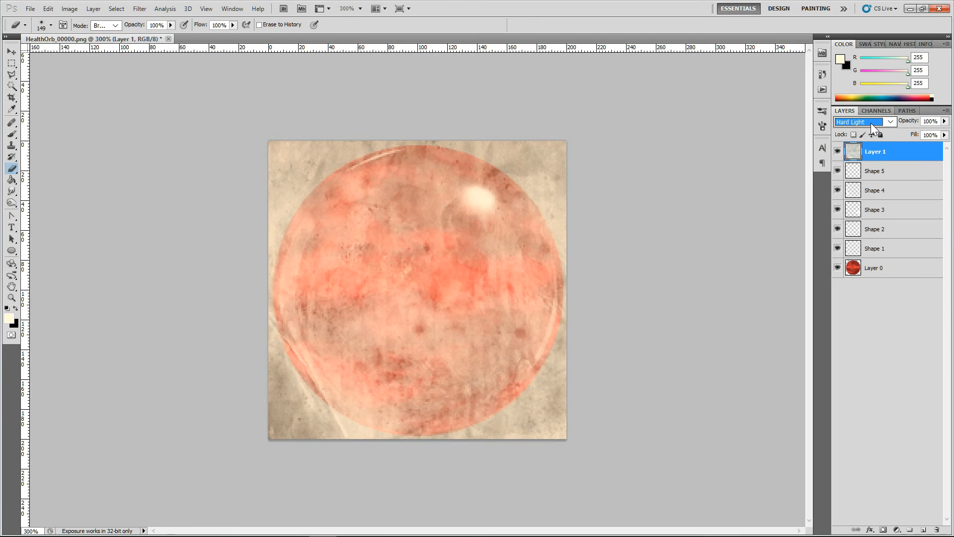
- Lower the texture layer's opacity to 18%
click(944, 121)
drag(923, 130, 902, 133)
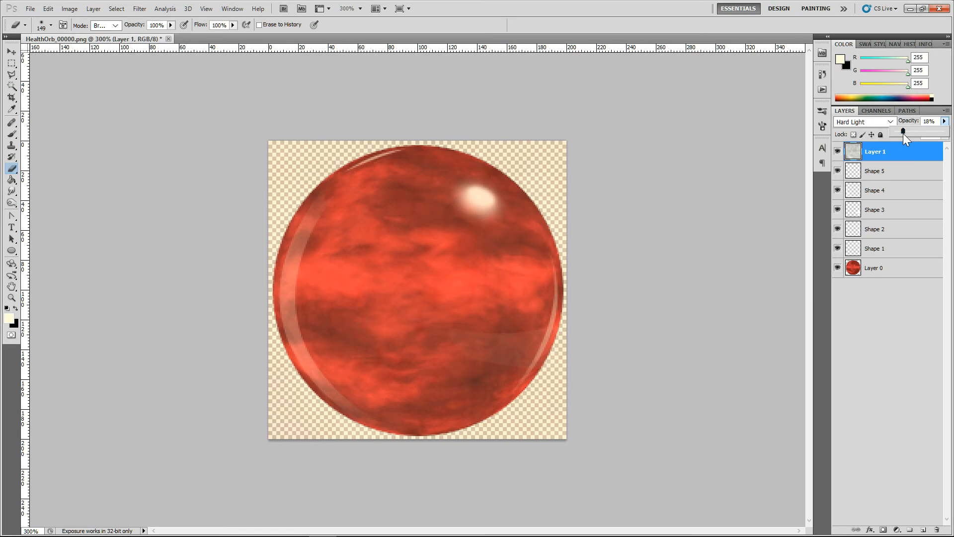
click(900, 425)
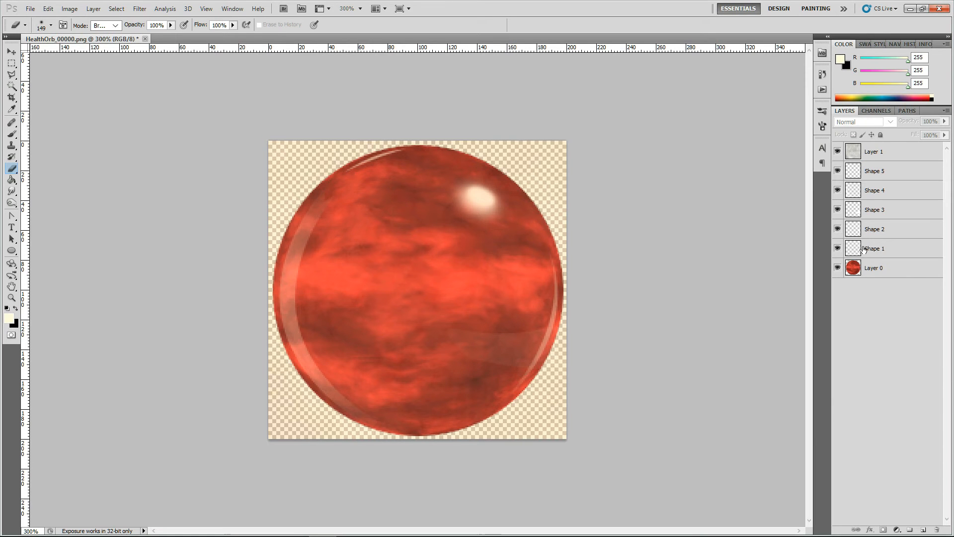
- Select Layer 1, Shape 5, Shape 4 and Shape 3 together
click(869, 215)
click(882, 158)
shift+click(883, 174)
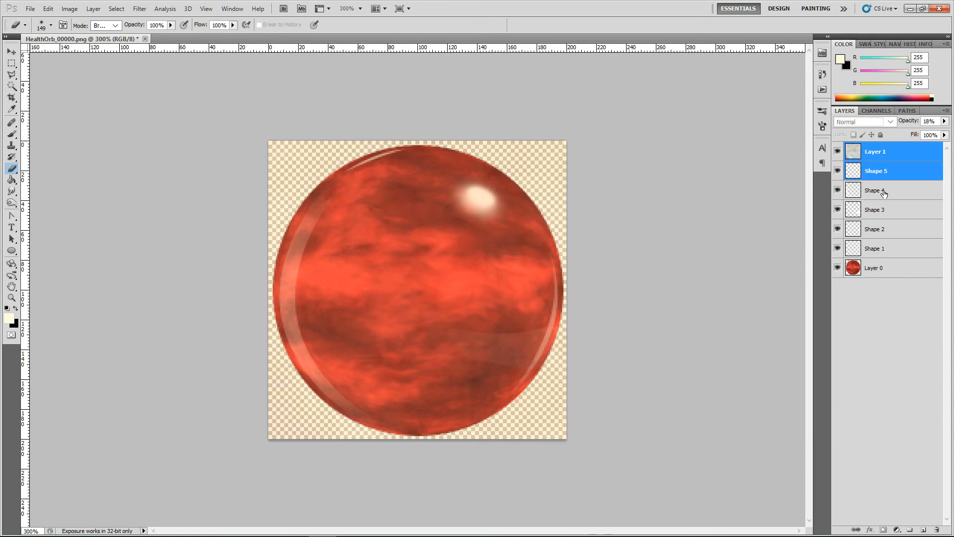
shift+click(884, 195)
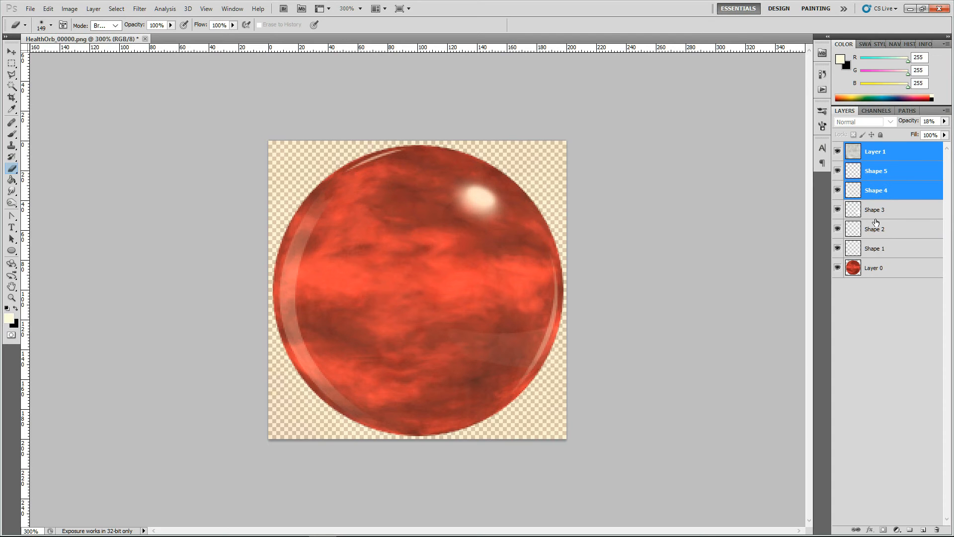
shift+click(877, 216)
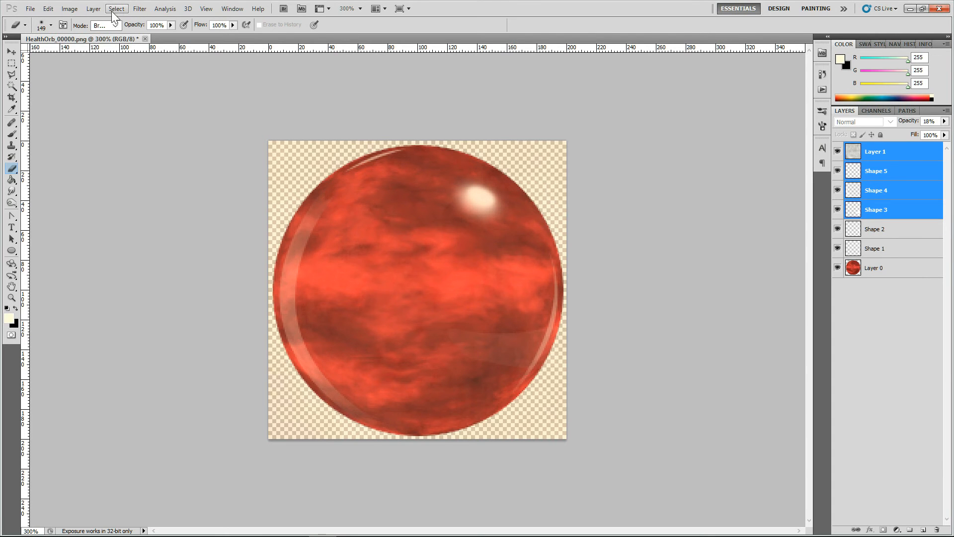
- Try merging all visible layers and undo that merge
click(93, 9)
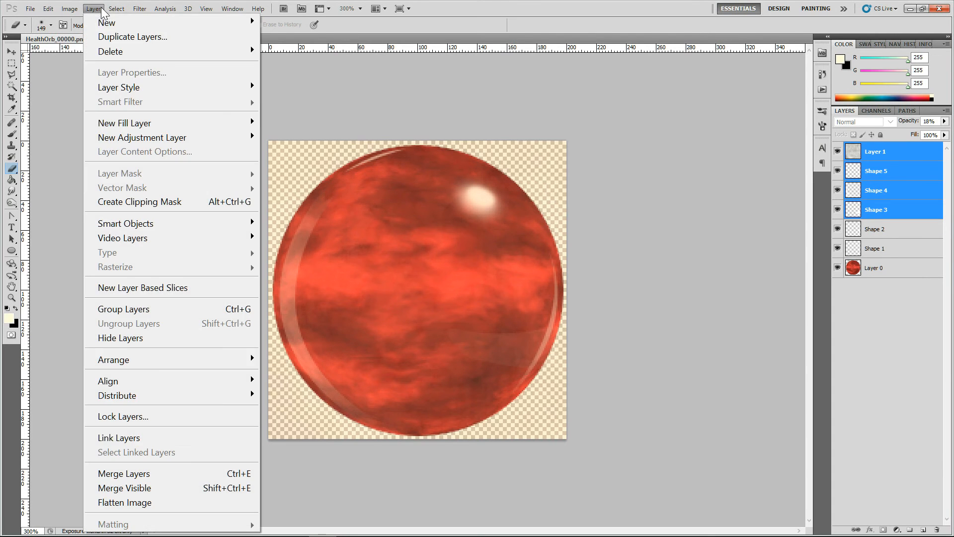
click(189, 489)
key(ctrl+z)
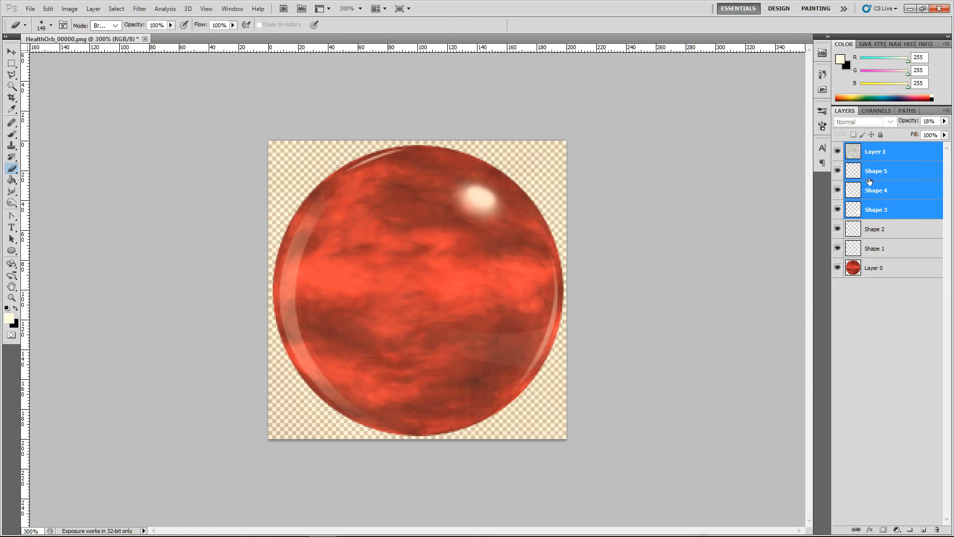
- Merge the four selected layers, from Layer 1 down to Shape 3, into a single layer
right_click(878, 215)
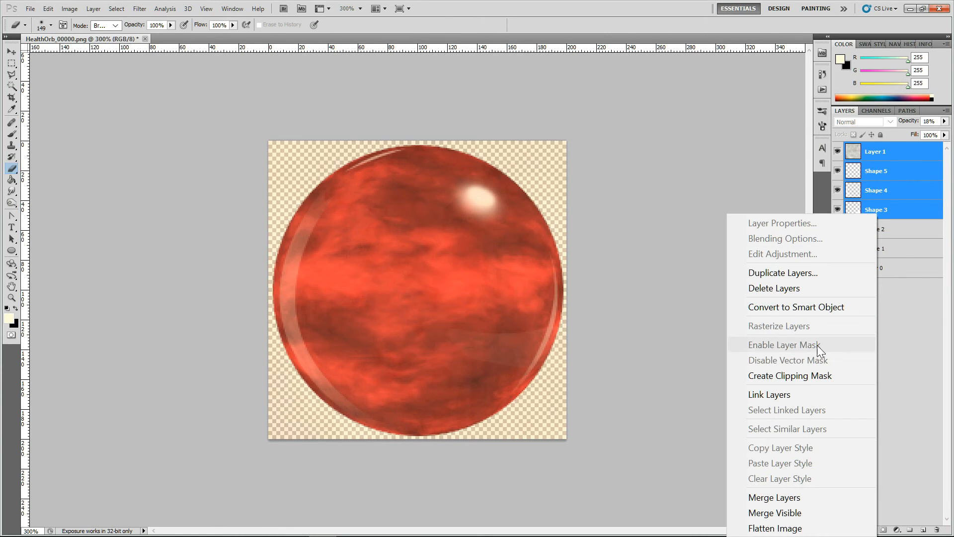
click(816, 501)
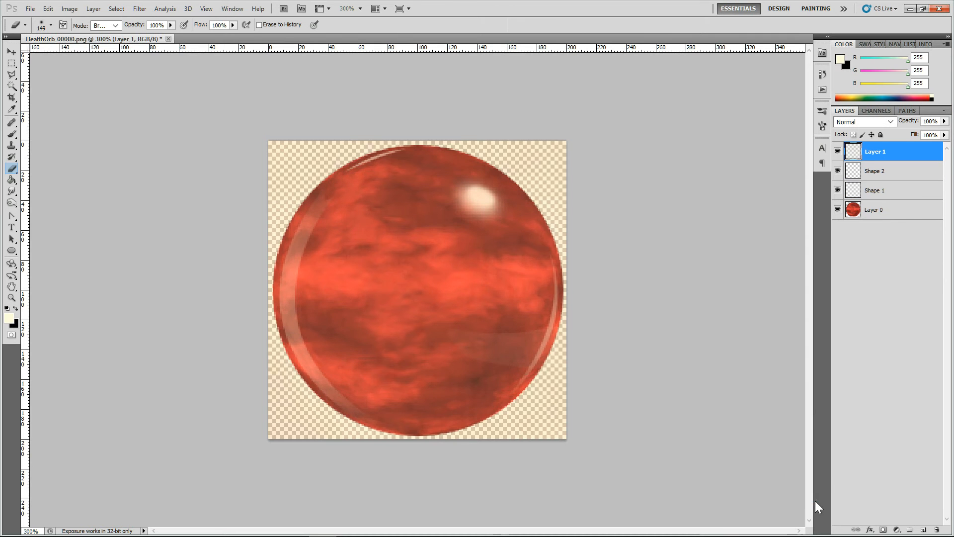
- Toggle the merged layer's visibility to compare the orb with and without its highlights and texture
click(838, 154)
click(837, 155)
click(838, 154)
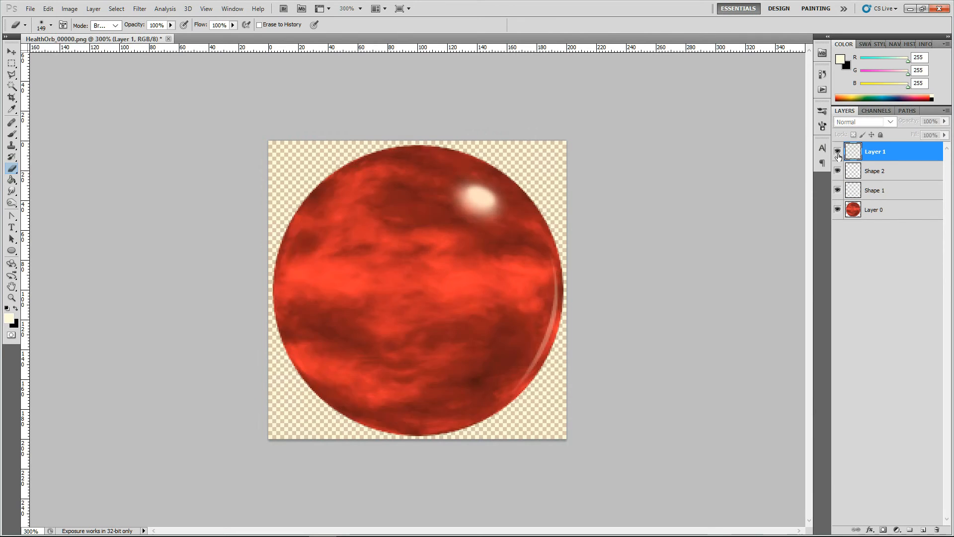
- Compare the orb with and without Layer 1, and lower that layer's opacity to 74%
click(838, 154)
click(837, 155)
click(838, 154)
click(838, 155)
click(837, 155)
click(944, 120)
drag(926, 130, 933, 139)
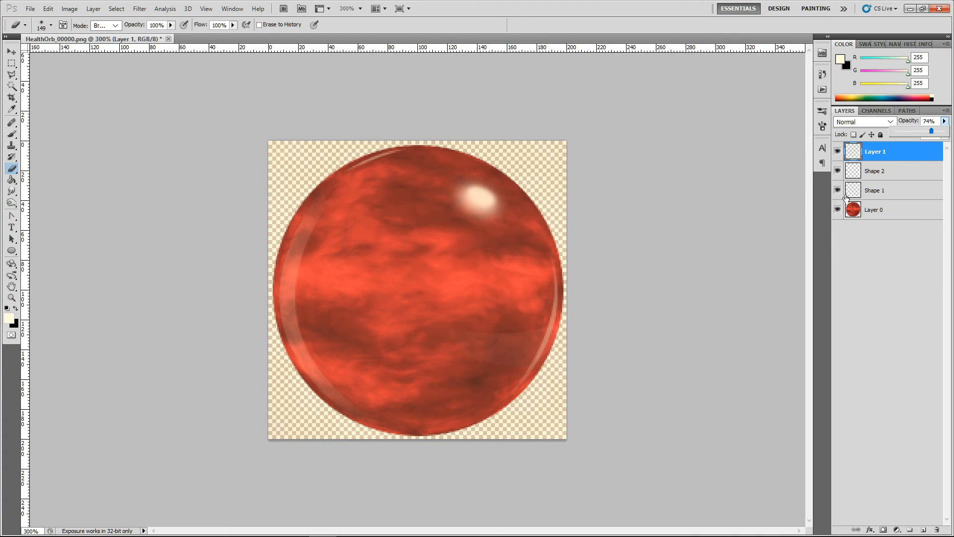
- Try a Magic Wand selection of the transparent area around the orb, invert it on Layer 1, and deselect
click(11, 63)
click(861, 341)
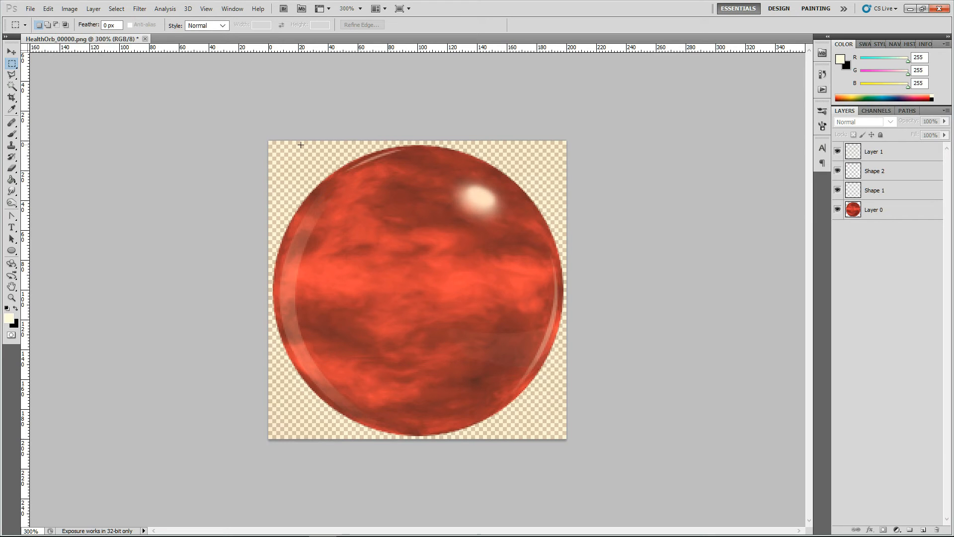
click(869, 214)
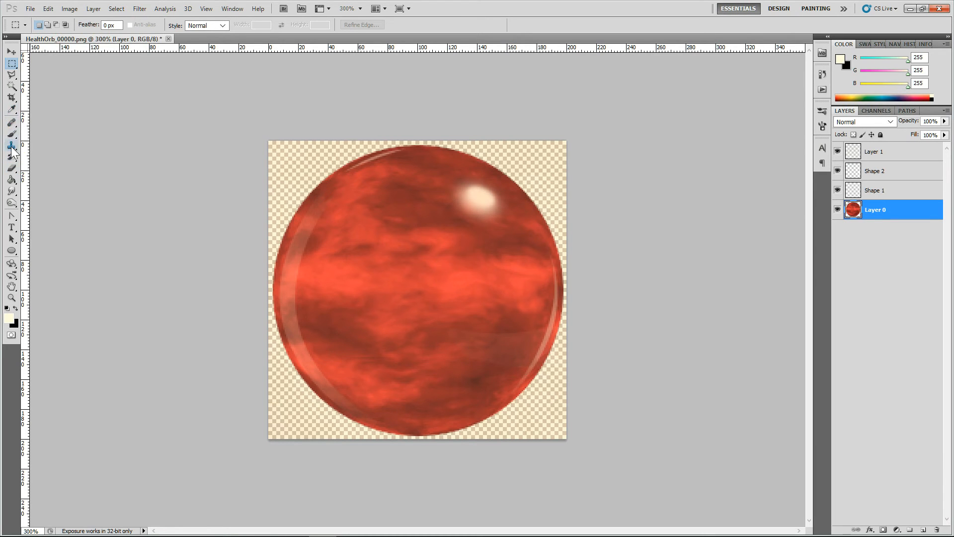
click(12, 85)
click(296, 184)
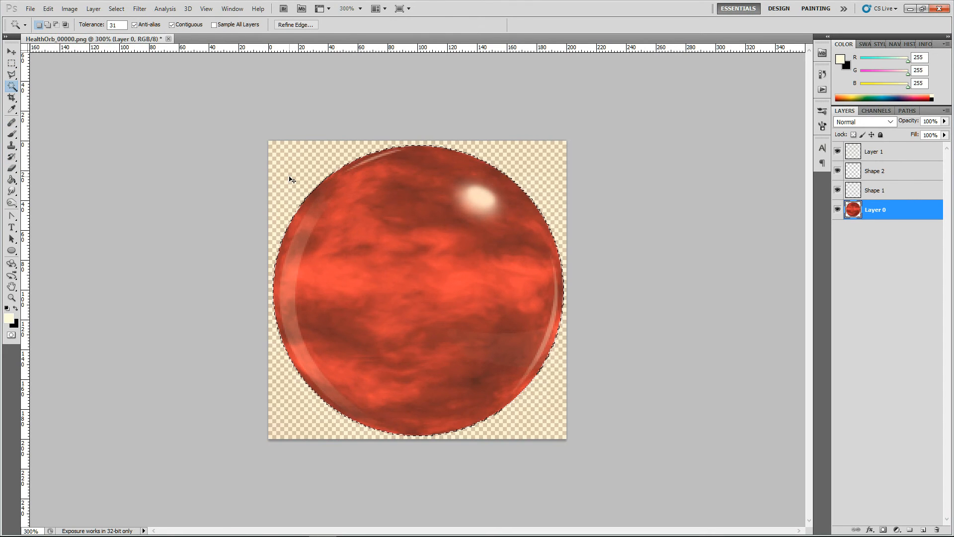
click(889, 153)
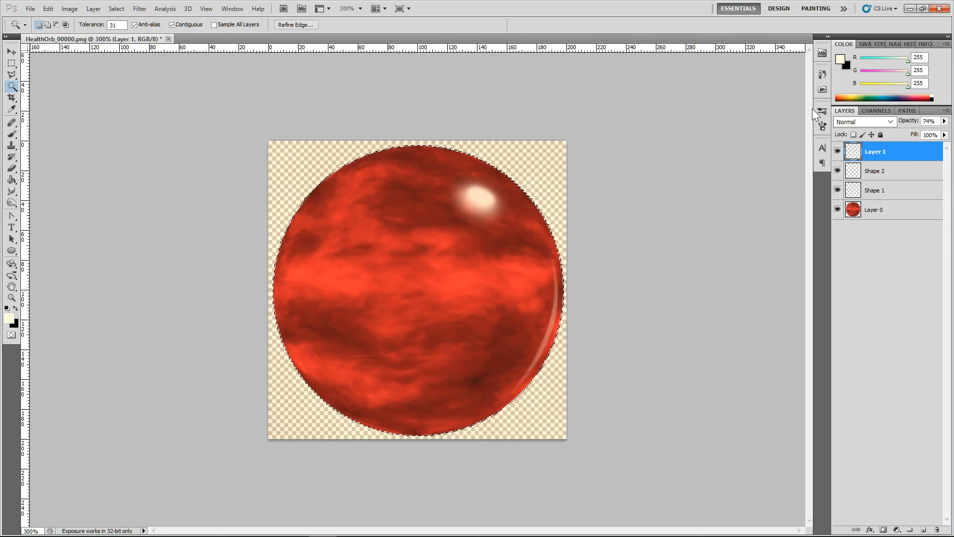
key(ctrl+shift+i)
key(ctrl+d)
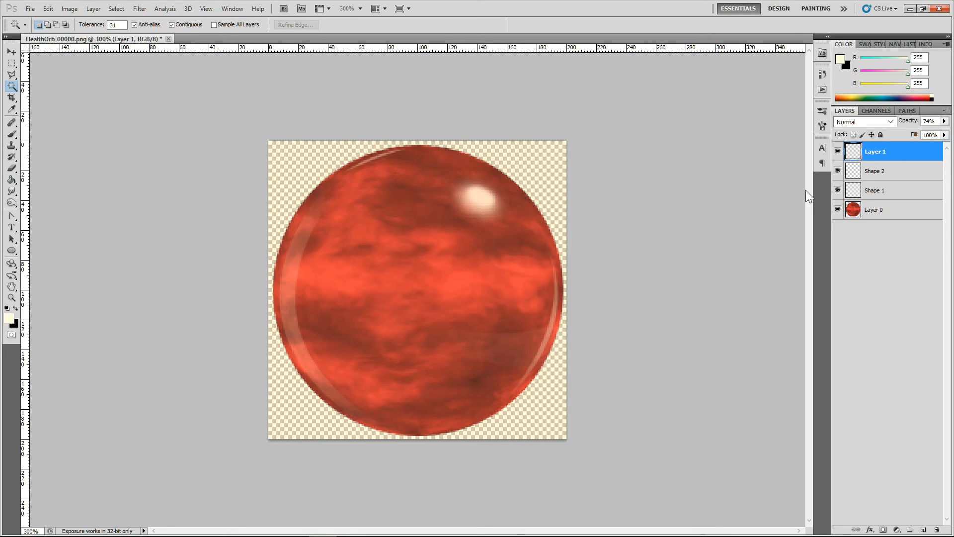
- Hide Layer 0 and start saving the remaining glass overlay as a PNG copy
click(837, 211)
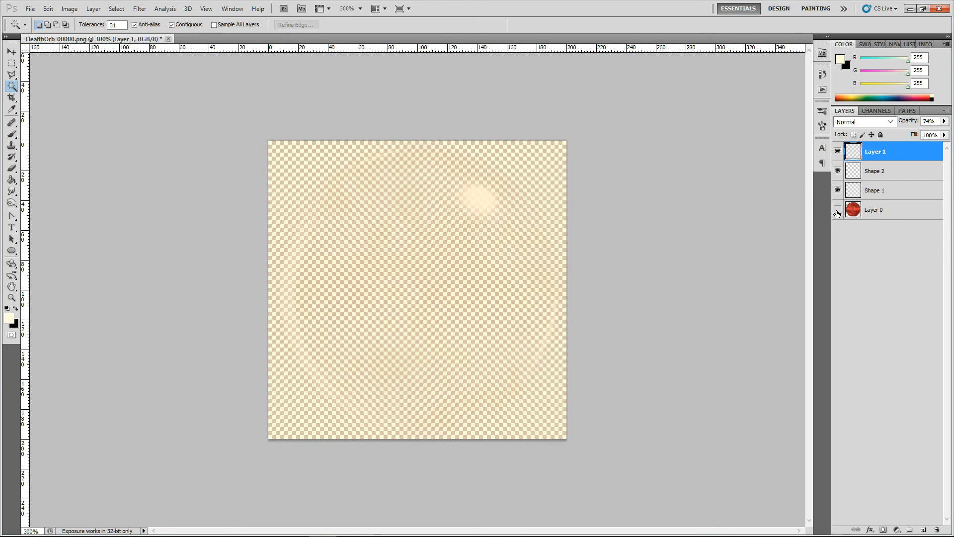
click(36, 7)
click(91, 238)
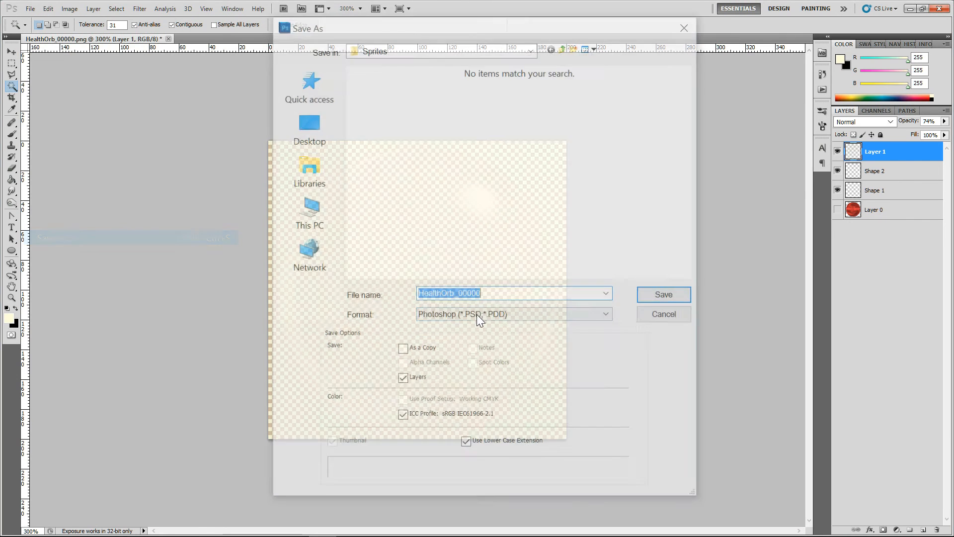
click(520, 314)
click(476, 485)
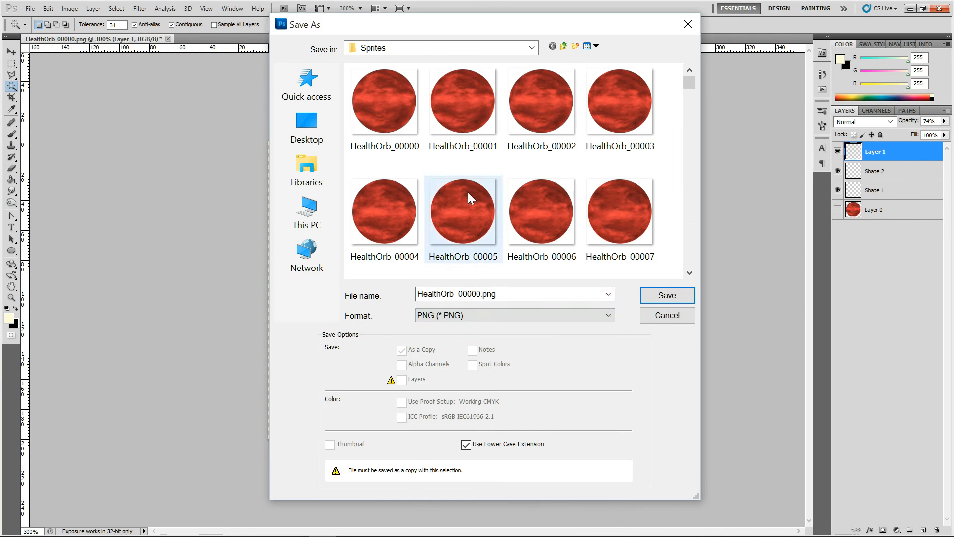
- Set the save location to the Assets folder of the HealthOrb project inside the Unity folder
click(563, 46)
click(387, 115)
double_click(387, 114)
double_click(383, 90)
double_click(382, 87)
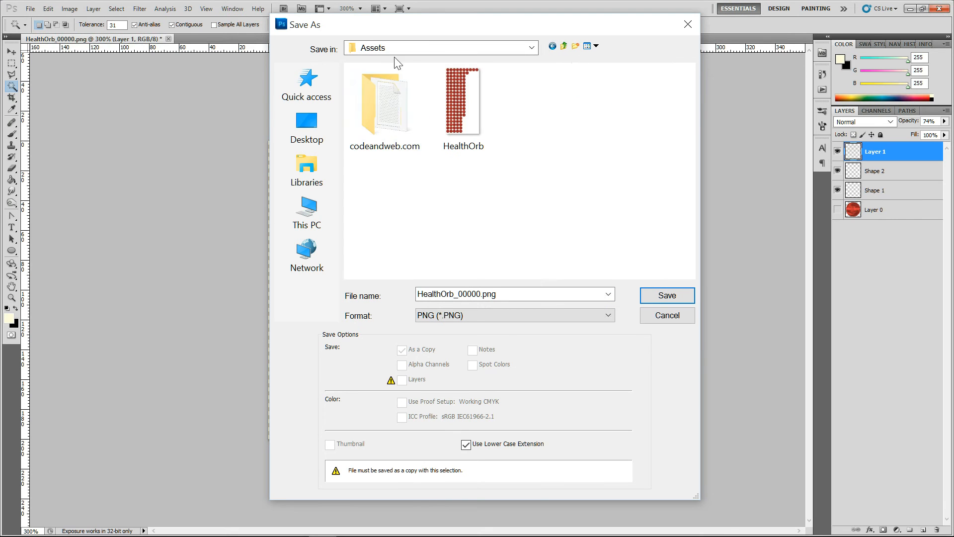
click(564, 46)
click(563, 47)
click(564, 47)
click(564, 47)
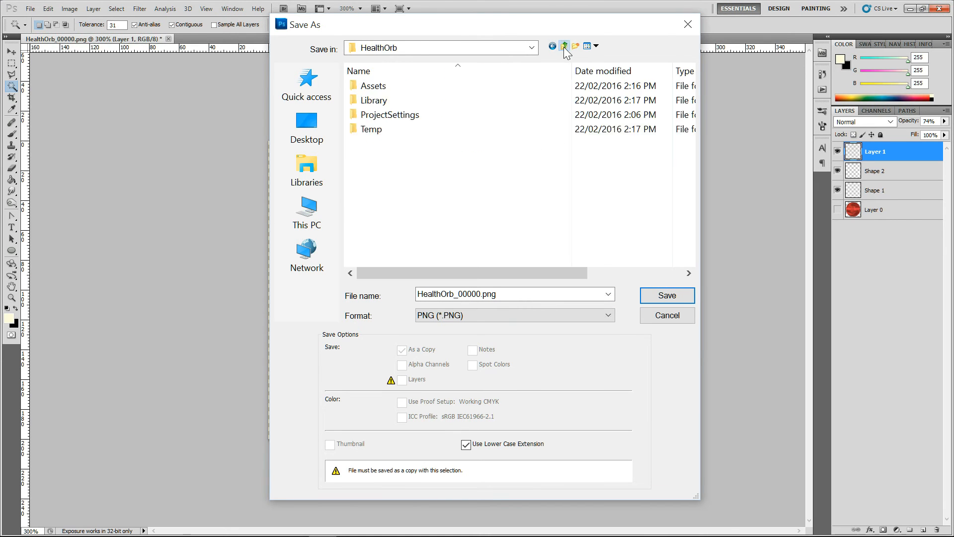
double_click(400, 119)
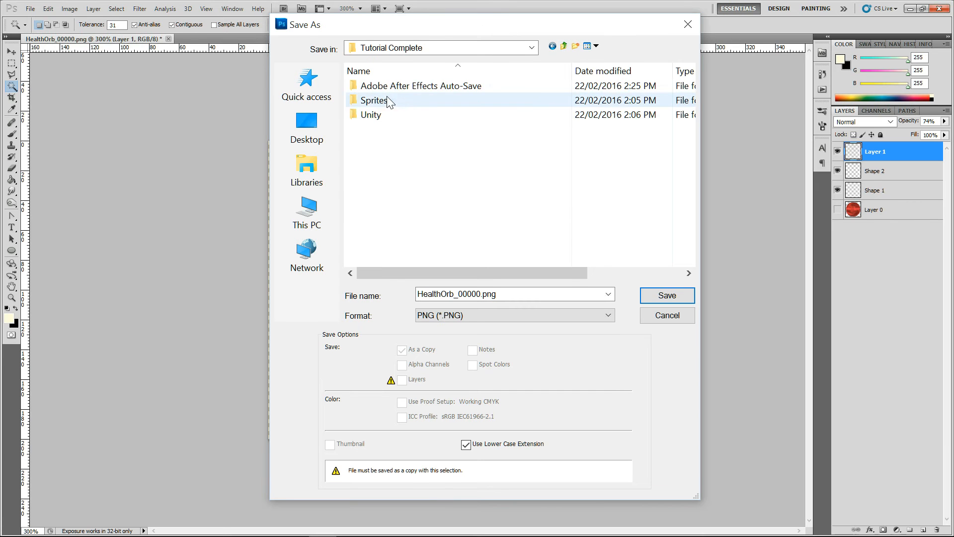
double_click(379, 115)
double_click(377, 87)
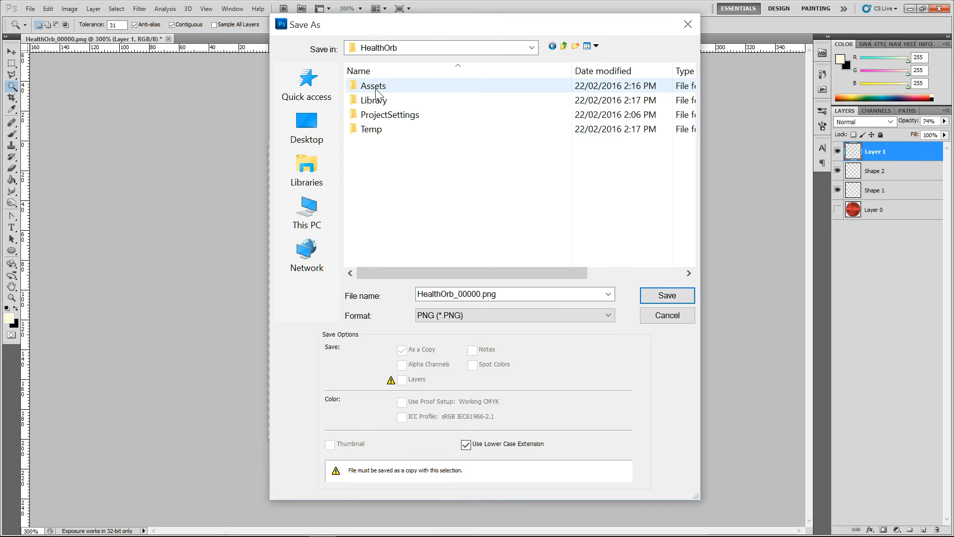
double_click(378, 86)
- Name the file glassfront.png and save it with no interlacing
double_click(483, 294)
drag(481, 295, 394, 297)
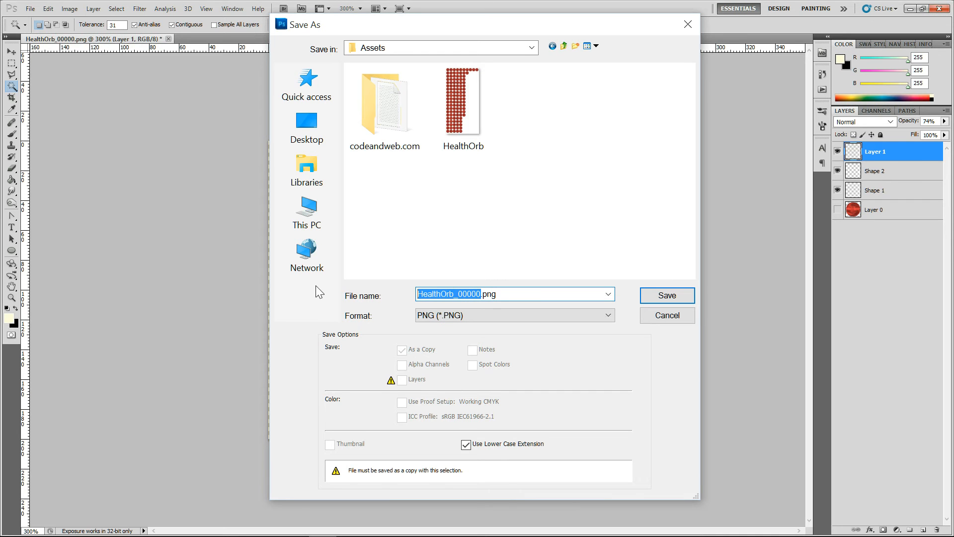
text(glaSs)
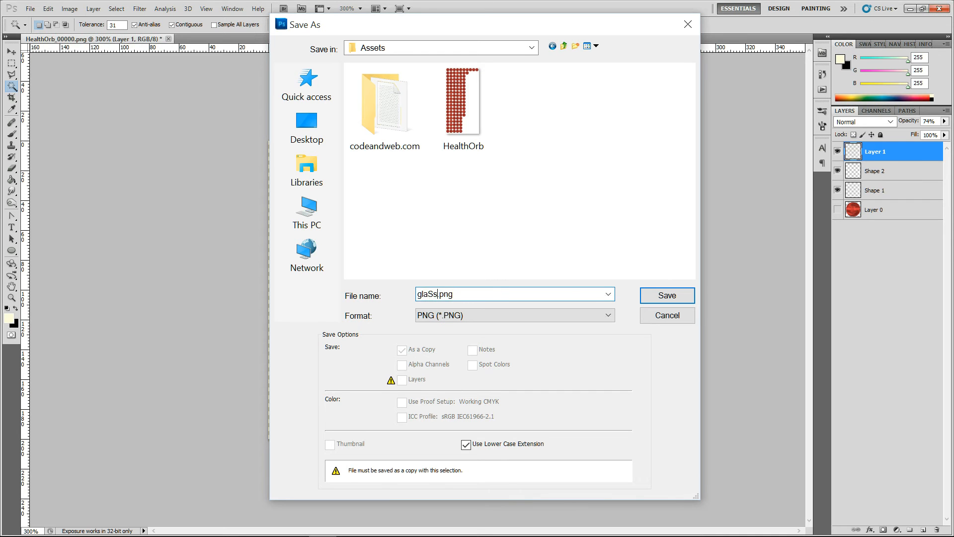
key(BackSpace)
text(ssfrp)
key(BackSpace)
text(ont)
key(Return)
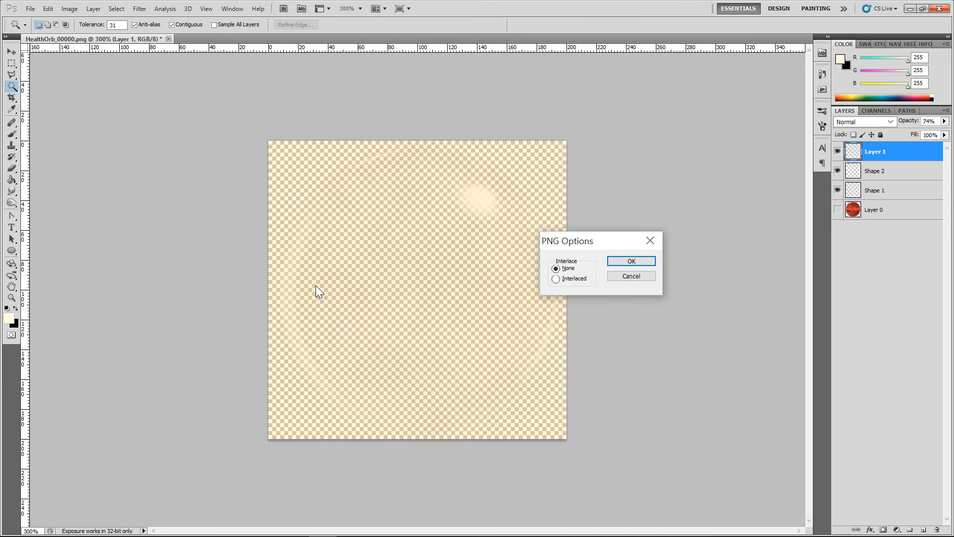
click(629, 262)
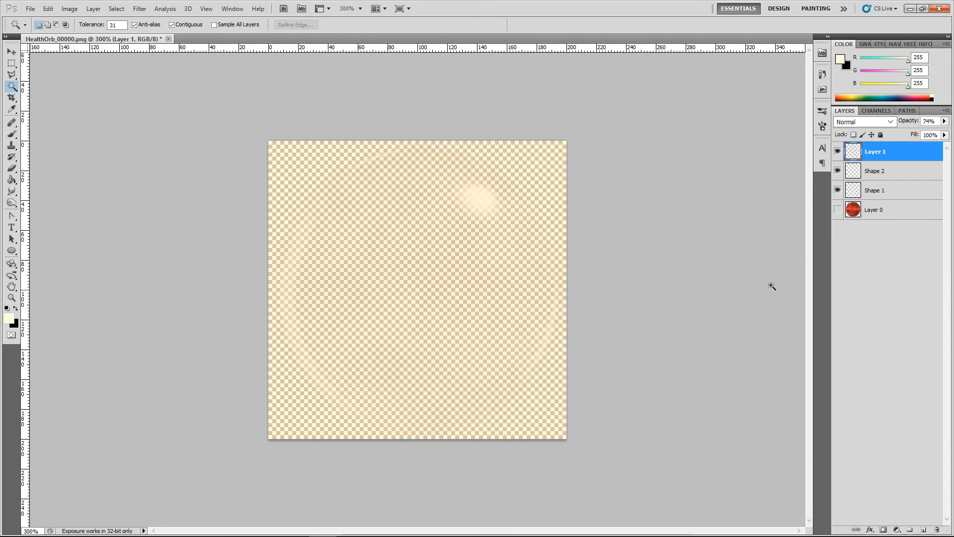
- Hide Shape 1 and merge the visible layers, Layer 1 and Shape 2, into one layer
click(837, 171)
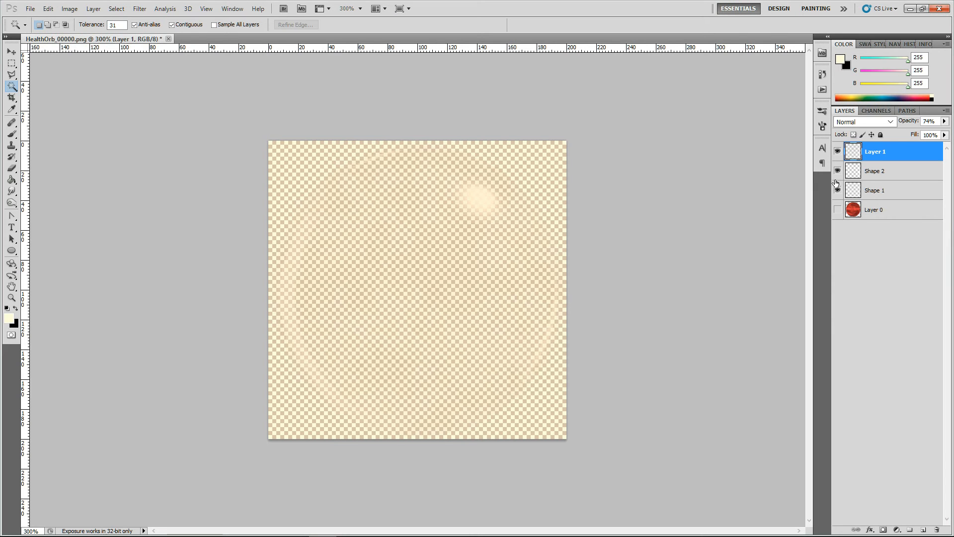
click(837, 191)
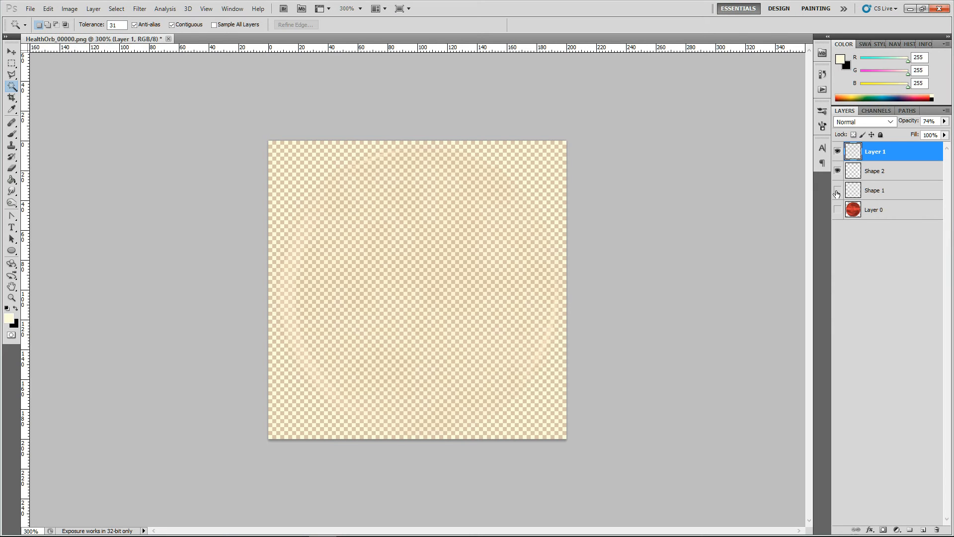
click(874, 172)
shift+click(879, 151)
right_click(880, 150)
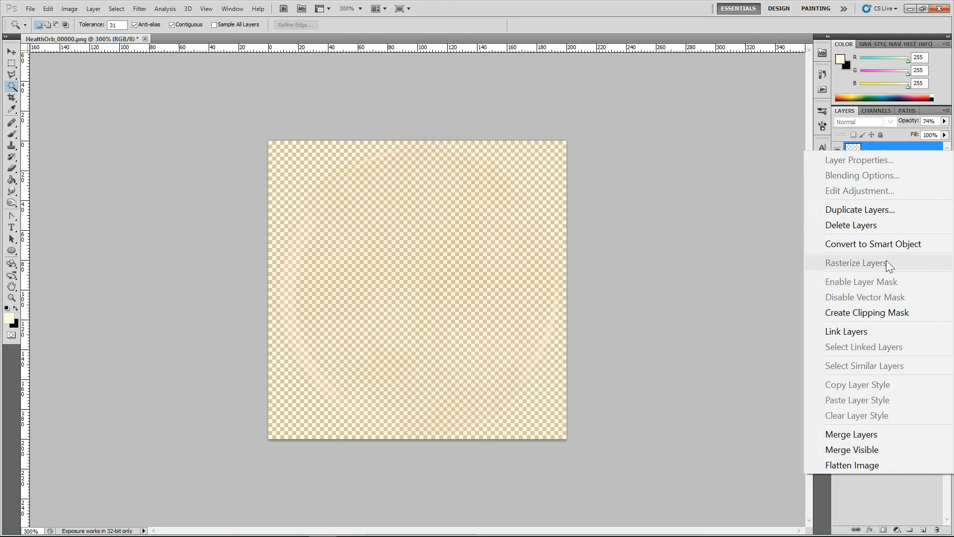
click(889, 149)
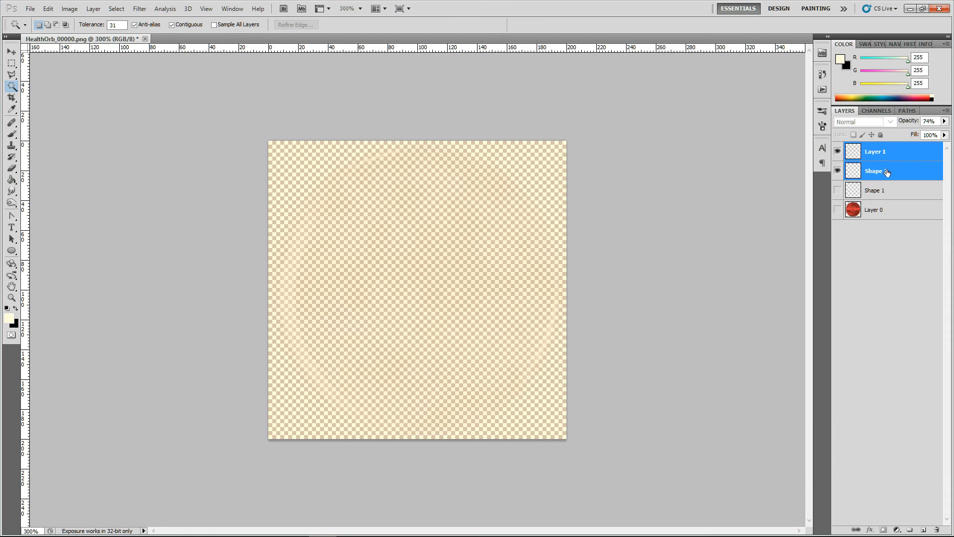
click(93, 9)
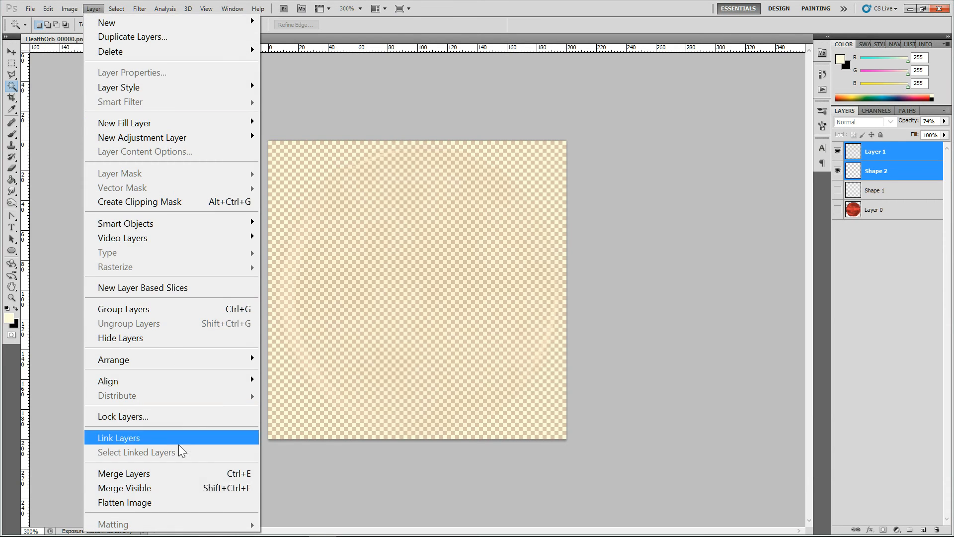
click(157, 488)
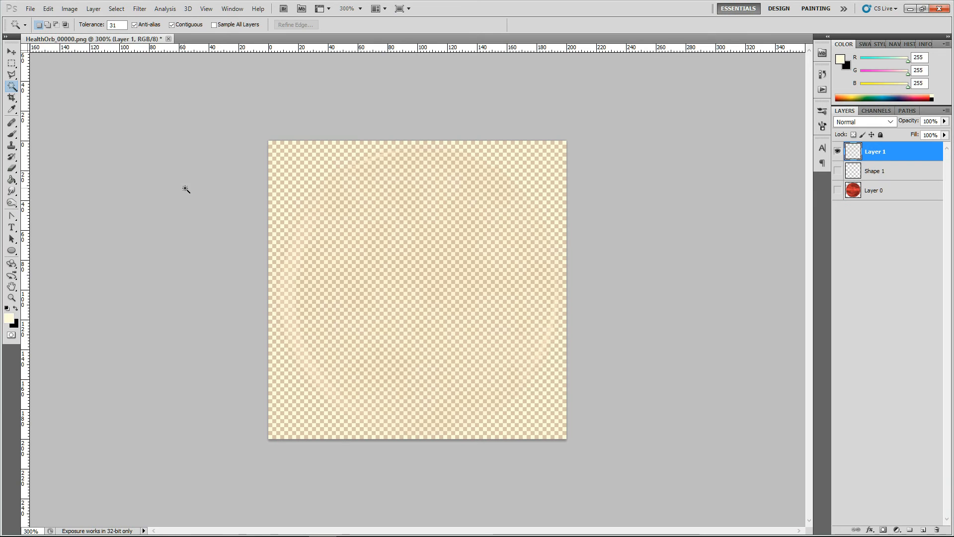
- Flip the merged Layer 1 horizontally and vertically, and briefly show Layer 0 to check the result over the orb
key(ctrl+a)
click(54, 10)
mouse_move(164, 289)
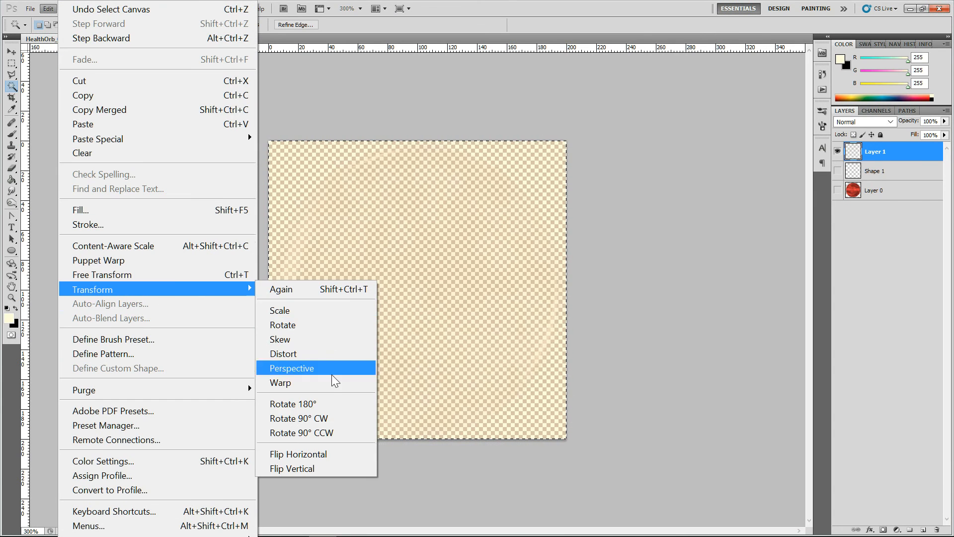
click(336, 454)
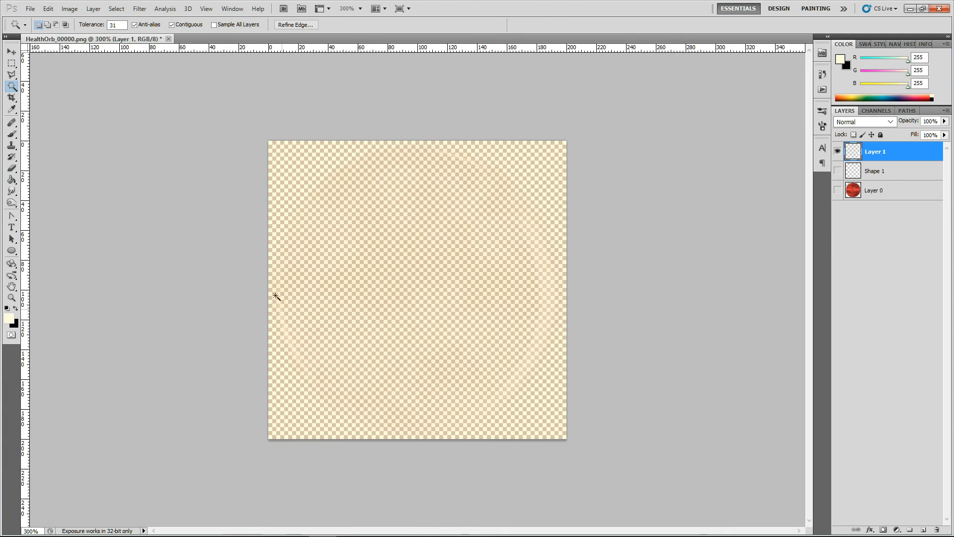
click(54, 9)
mouse_move(179, 288)
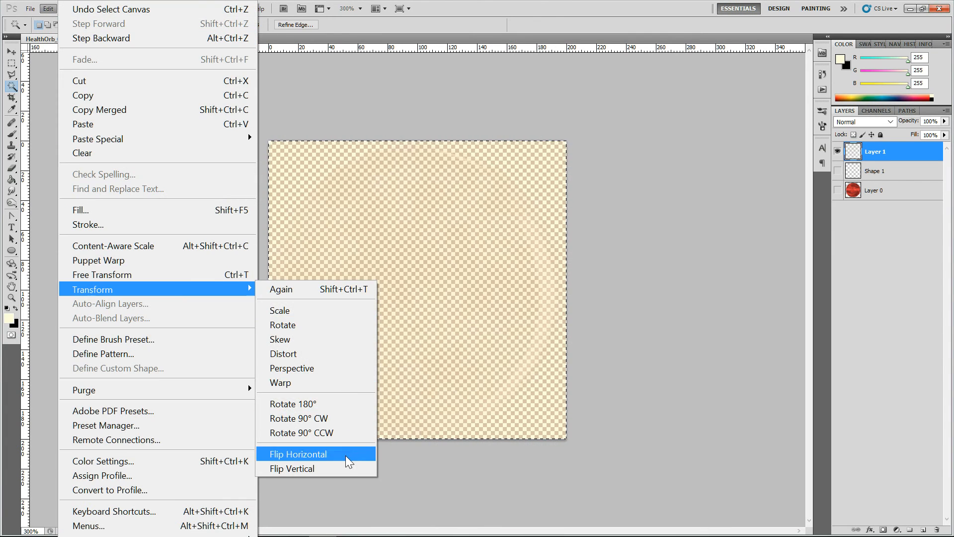
click(346, 468)
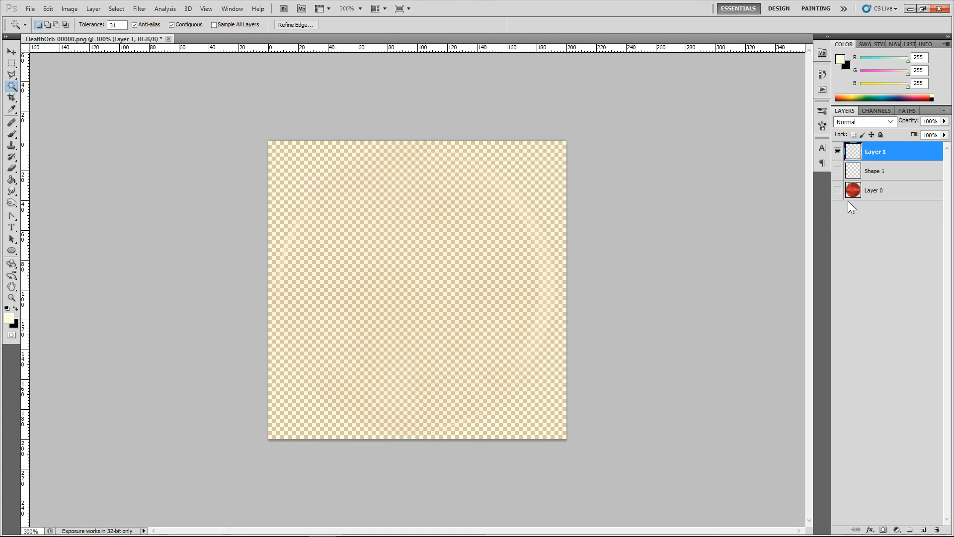
click(837, 190)
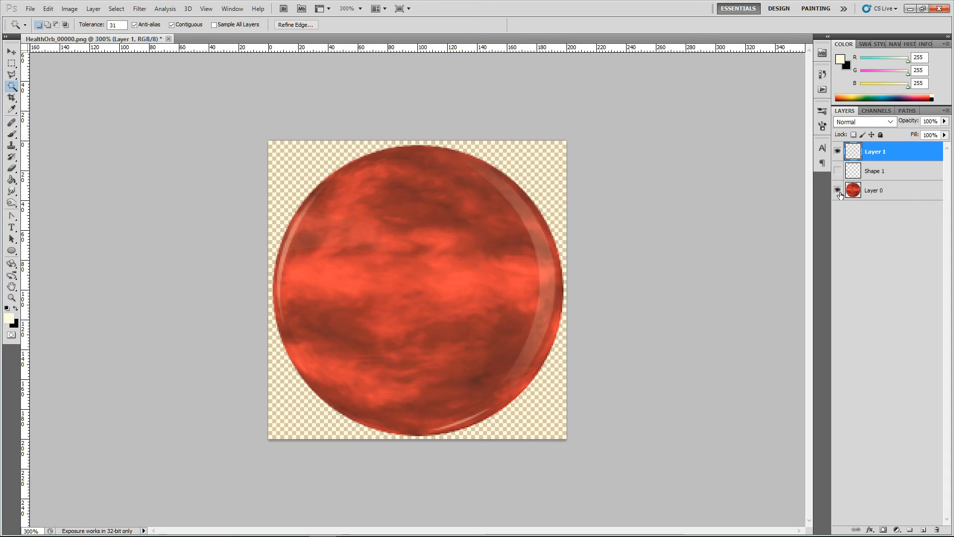
click(838, 191)
- Start saving the flipped overlay as a PNG copy in the HealthOrb Unity project's Assets folder
click(31, 9)
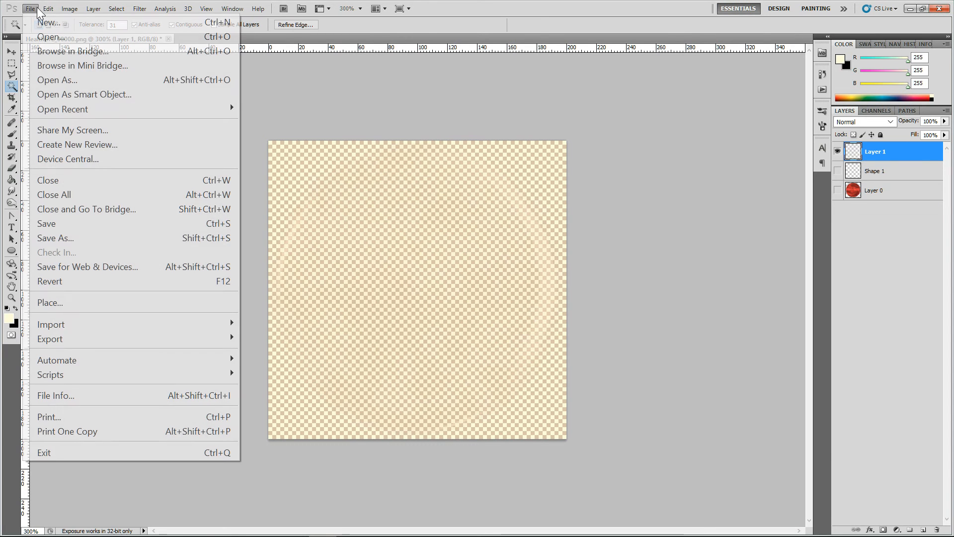
click(102, 239)
click(523, 318)
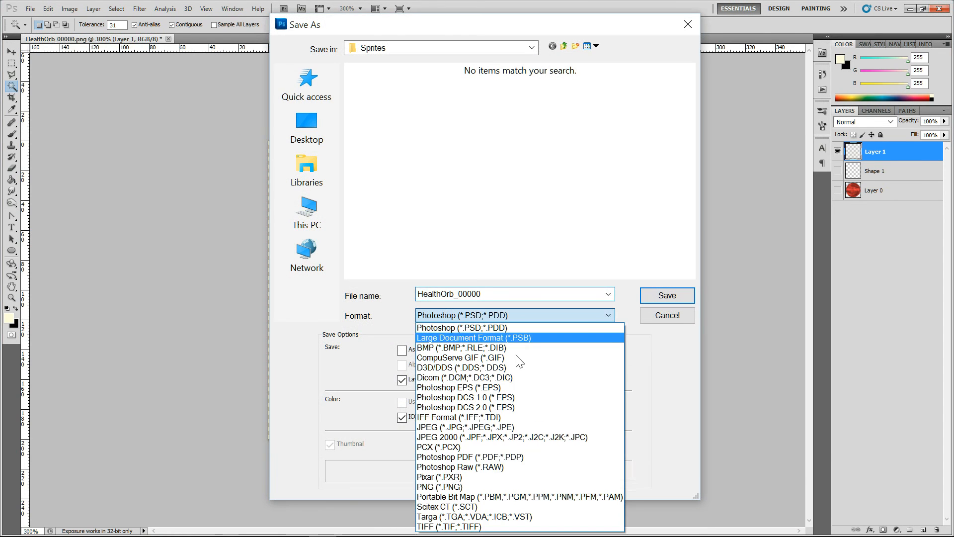
click(486, 485)
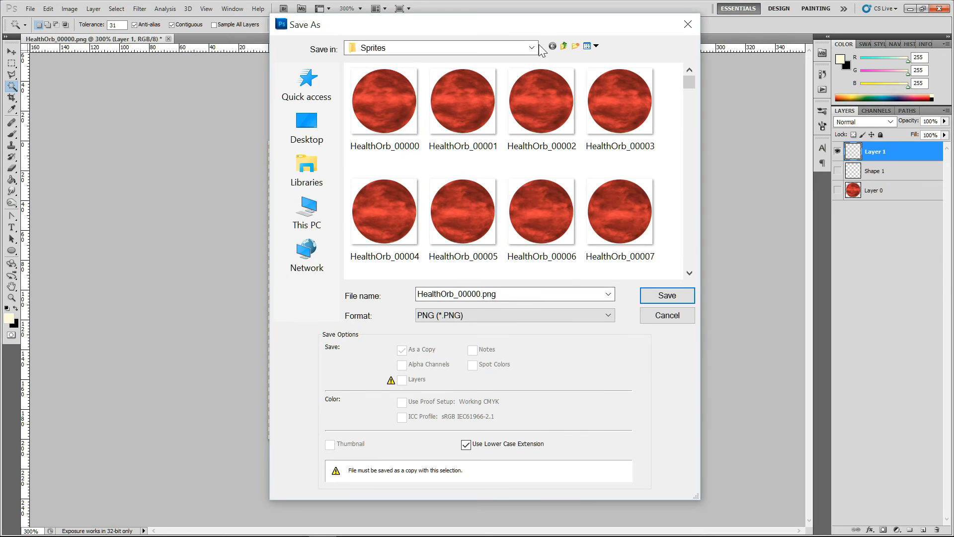
click(564, 47)
double_click(392, 117)
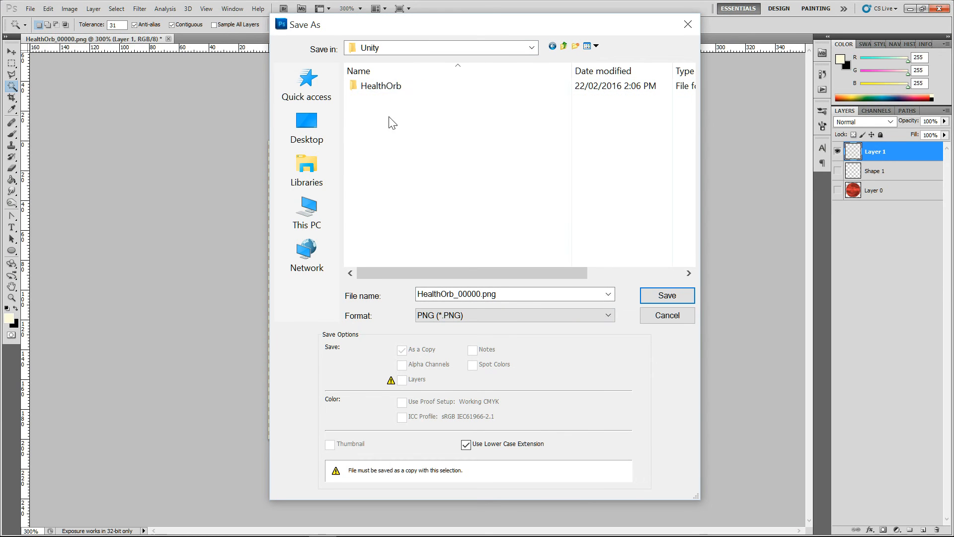
double_click(388, 87)
double_click(386, 85)
- Use the existing glassfront file name as the starting point, edit its ending, and save the flipped overlay PNG
click(457, 114)
double_click(466, 294)
drag(466, 294, 444, 304)
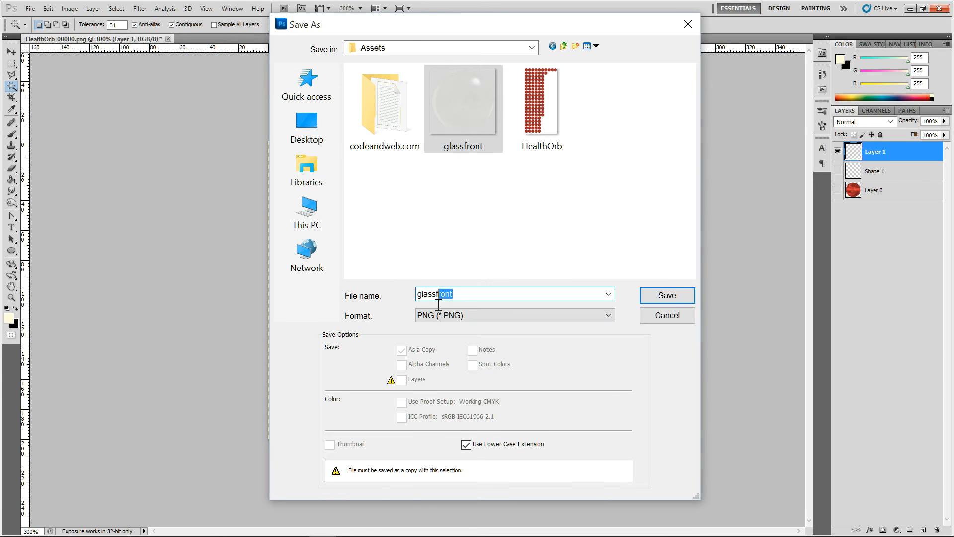
click(419, 293)
key(Return)
key(Return)
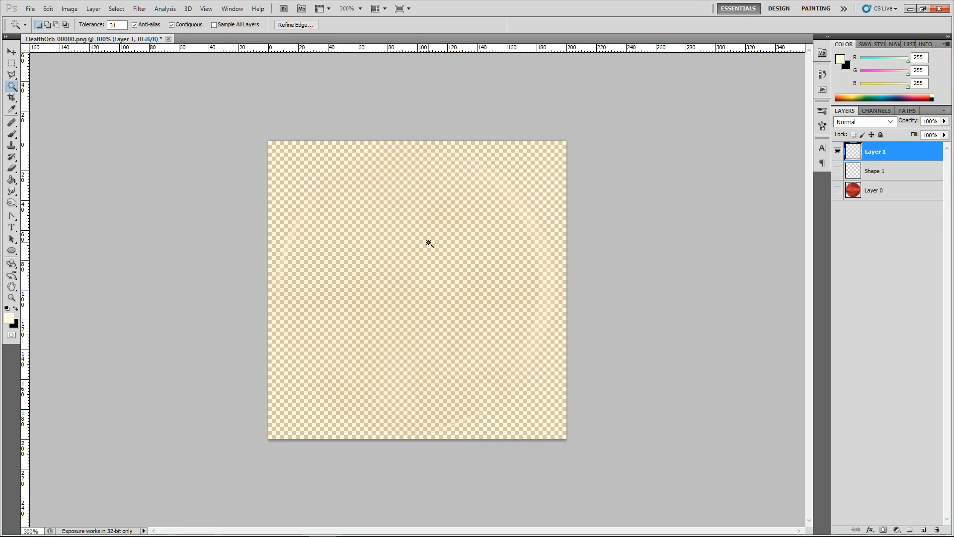
- Switch to the HealthOrb project in Unity
click(909, 9)
click(908, 7)
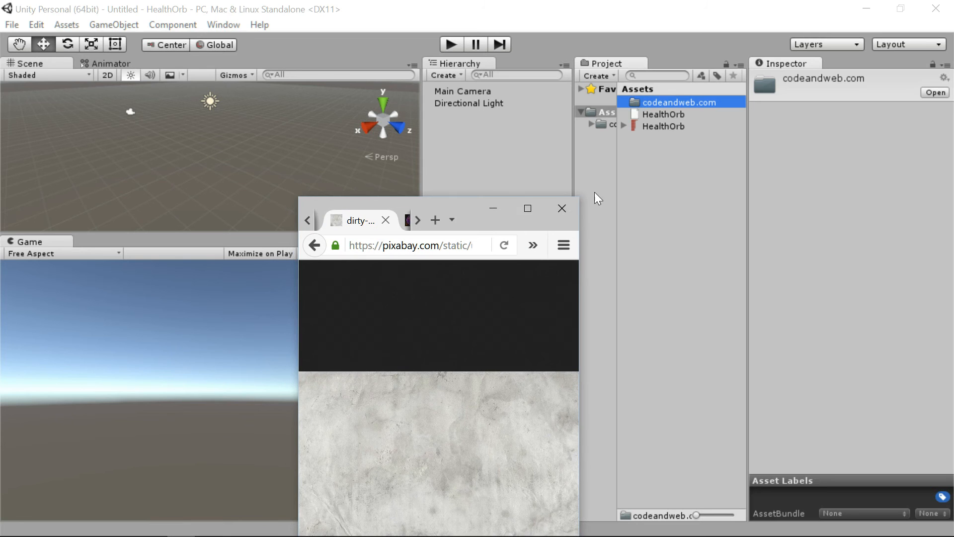
- Clear the windows covering the HealthOrb Unity project and set the glassback texture type to Sprite (2D and UI)
click(536, 210)
click(868, 10)
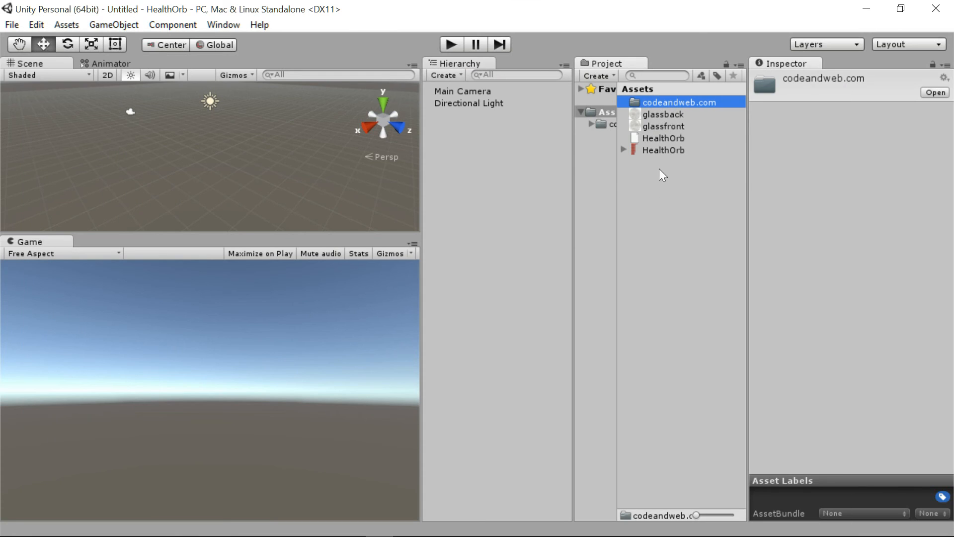
click(663, 122)
click(666, 117)
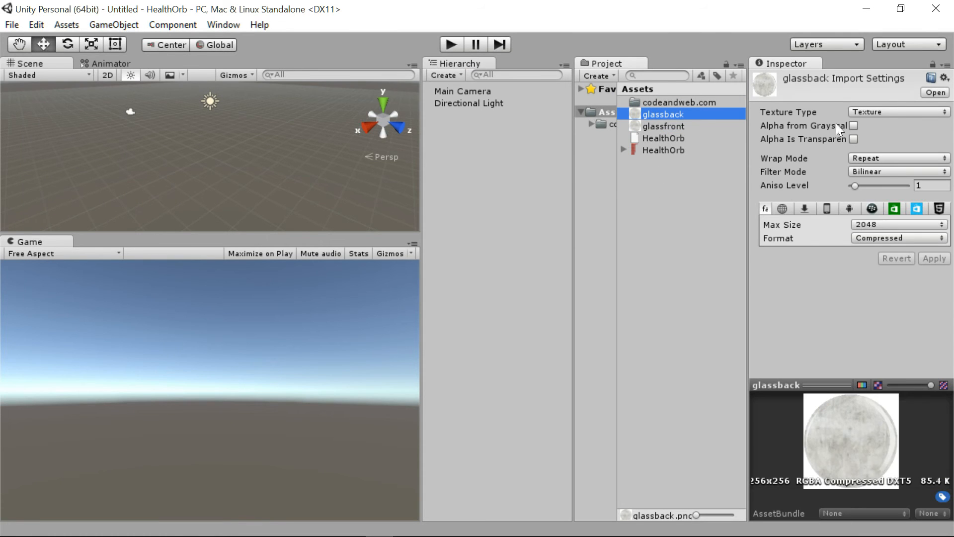
click(901, 111)
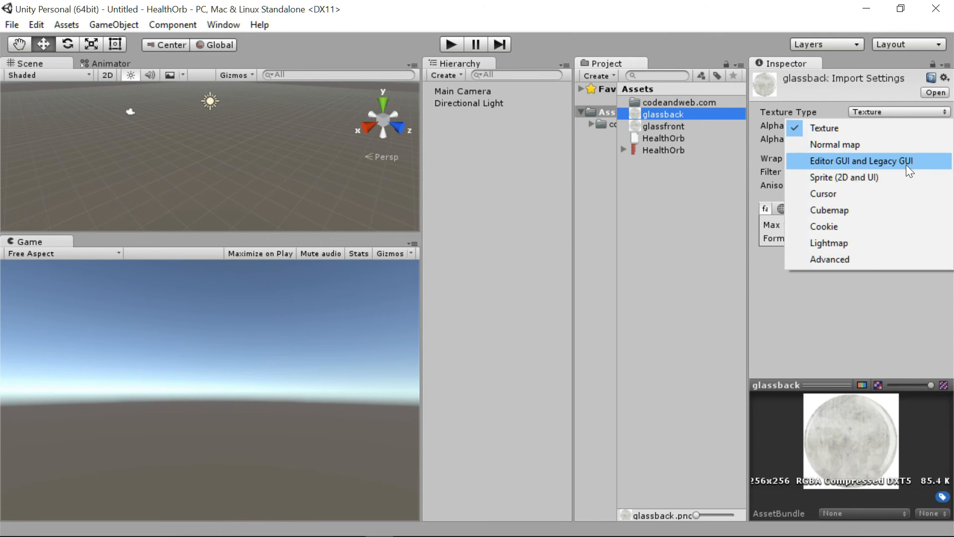
click(895, 178)
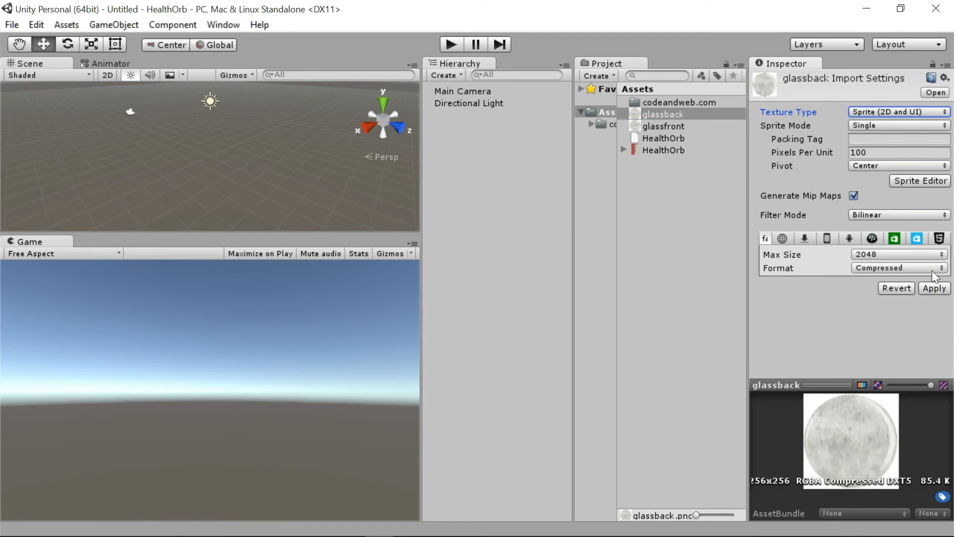
- Set glassback's format to Truecolor and its filter mode to Trilinear, and apply the import settings
click(931, 269)
click(926, 312)
click(898, 215)
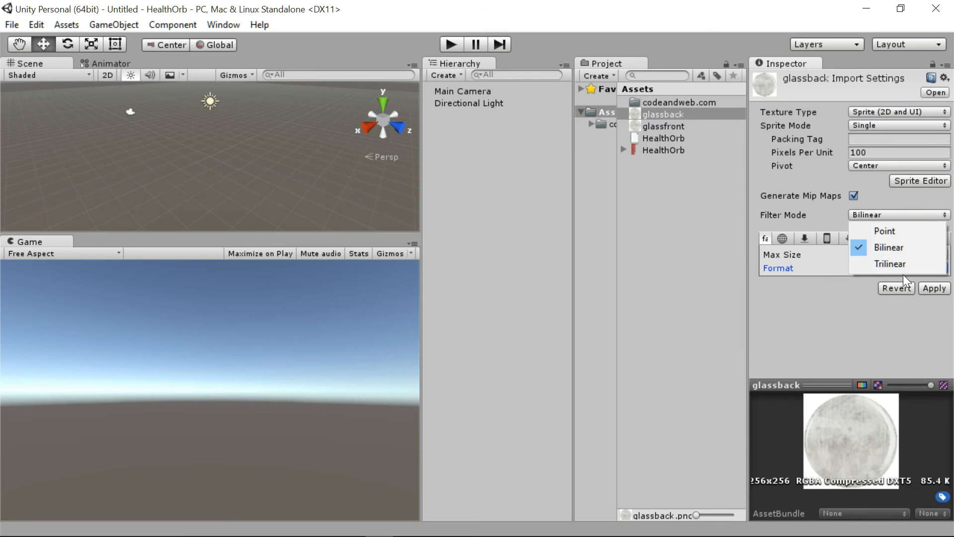
click(901, 265)
click(933, 287)
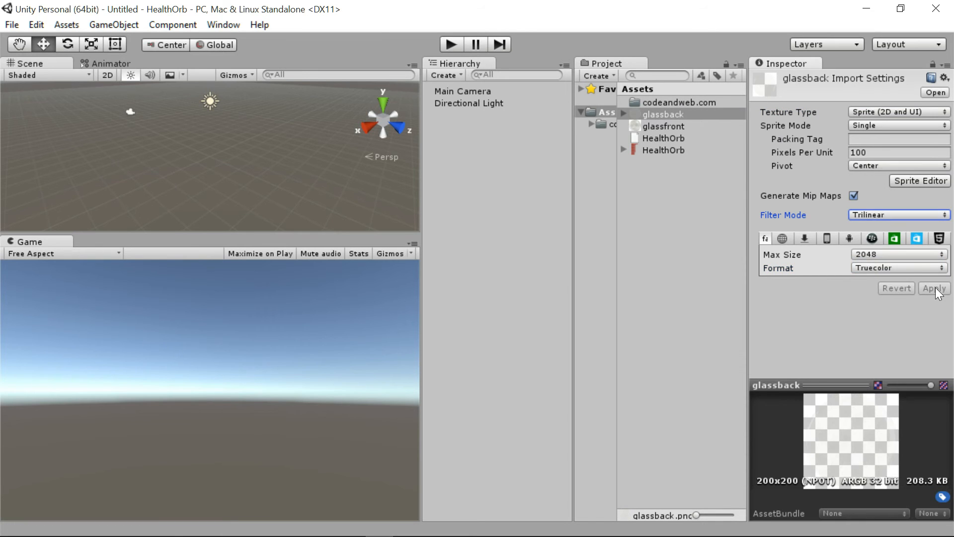
- Set glassfront to Editor GUI and Legacy GUI with Trilinear filtering and Truecolor format, and apply the import settings
click(663, 126)
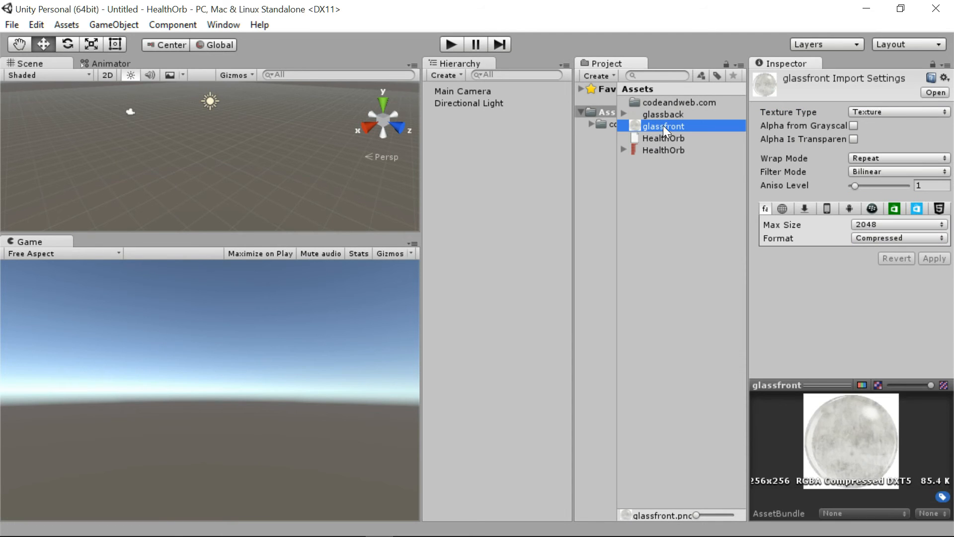
click(944, 113)
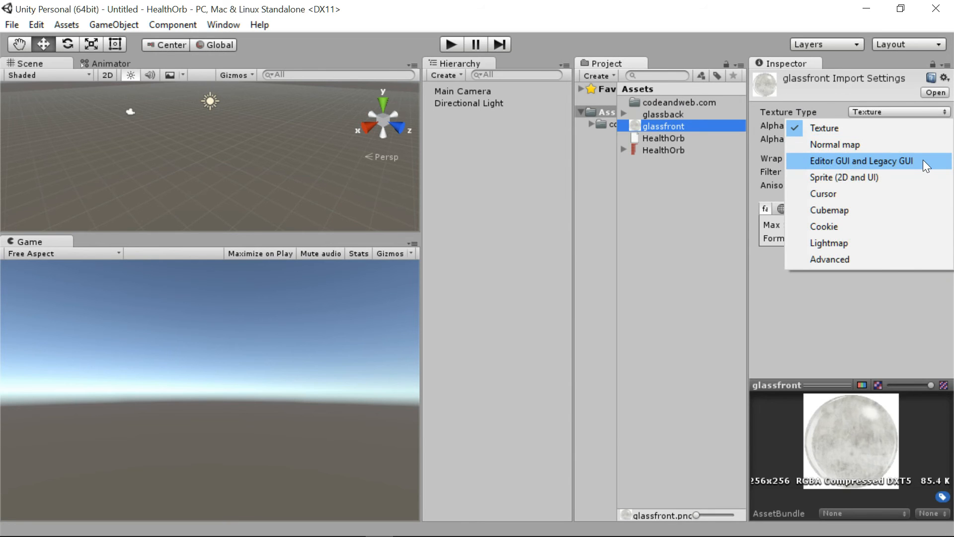
click(923, 160)
click(924, 133)
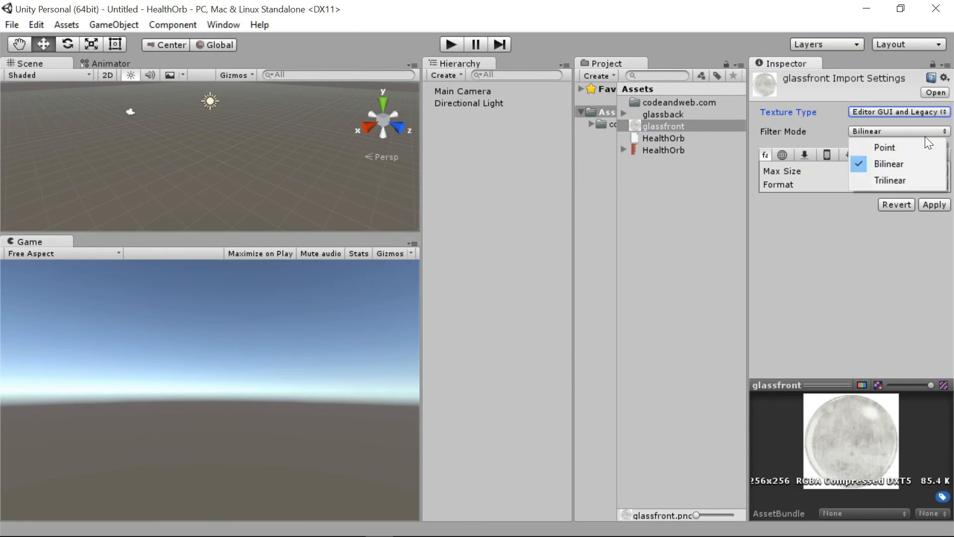
click(924, 176)
click(924, 182)
click(930, 230)
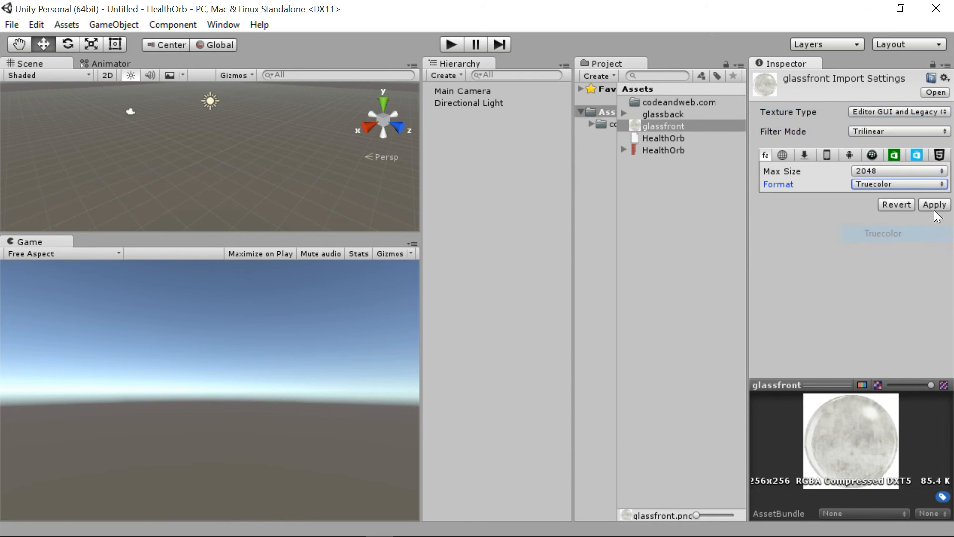
click(936, 205)
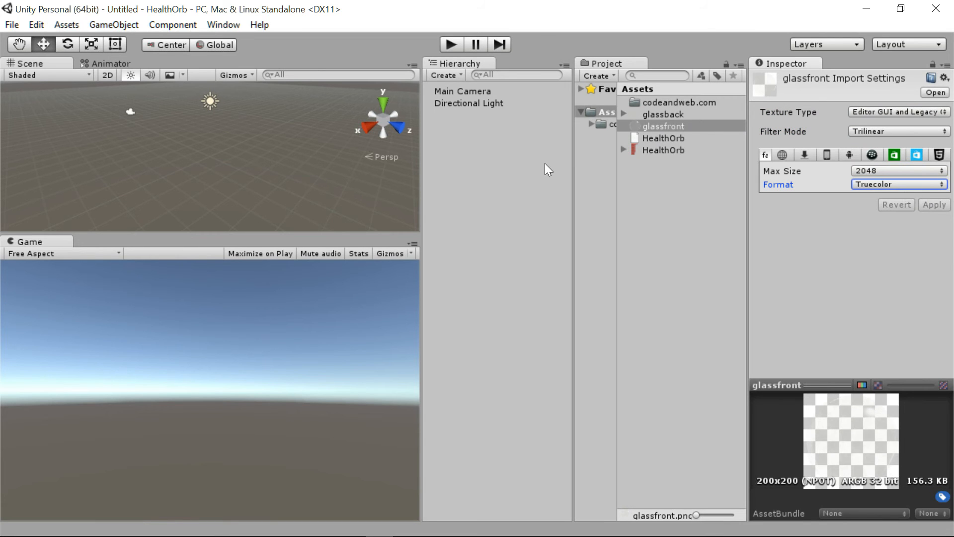
- Compare the import settings and previews of glassback and glassfront
click(656, 116)
click(659, 127)
click(657, 117)
click(657, 126)
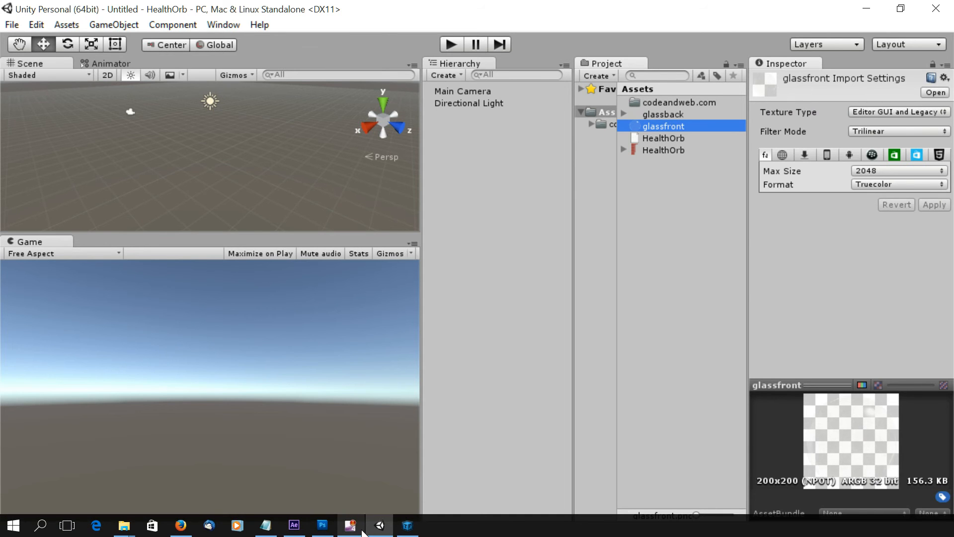
- Switch to Photoshop, hide Layer 1, show the red orb on Layer 0 and activate the Ellipse tool
mouse_move(361, 532)
click(321, 525)
click(838, 151)
click(838, 190)
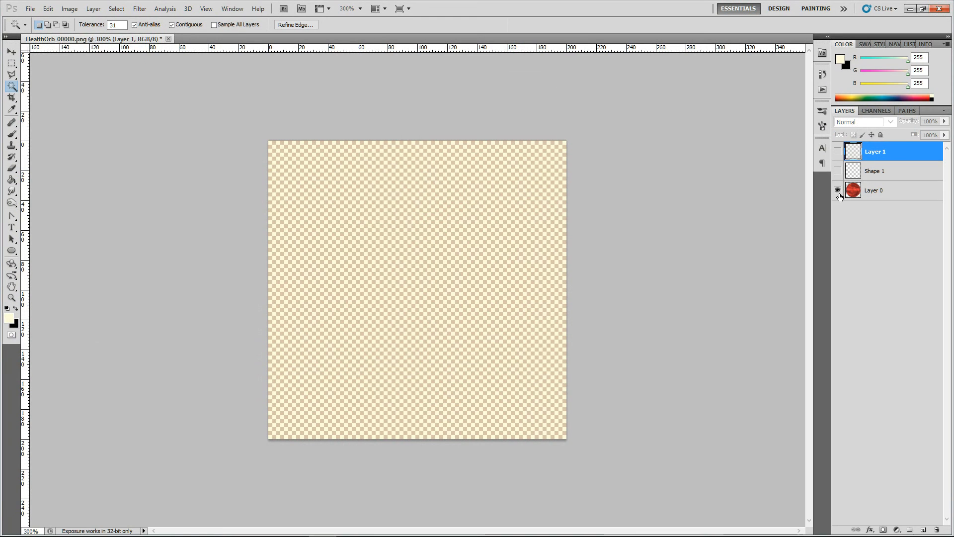
click(12, 250)
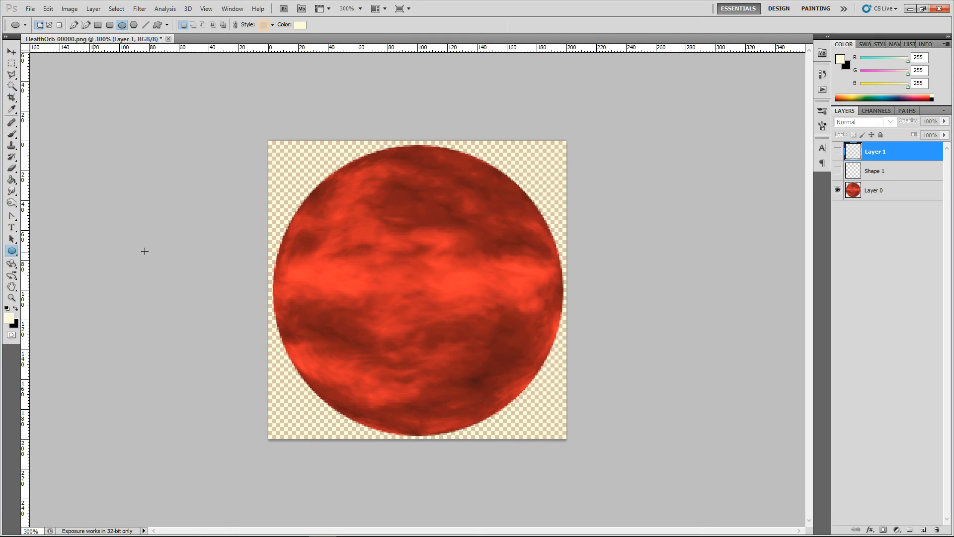
click(10, 318)
click(428, 154)
drag(269, 142, 646, 432)
key(0)
key(8)
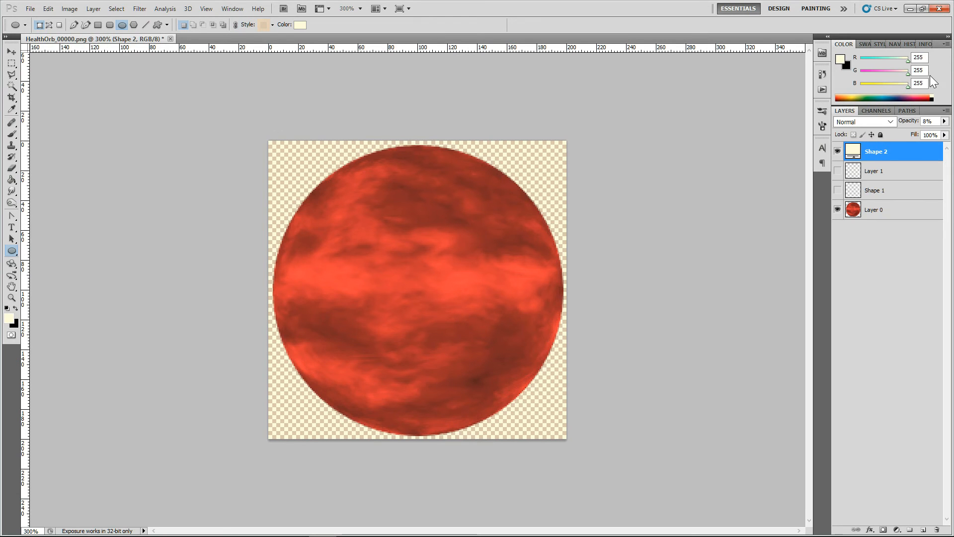
key(ctrl+alt+z)
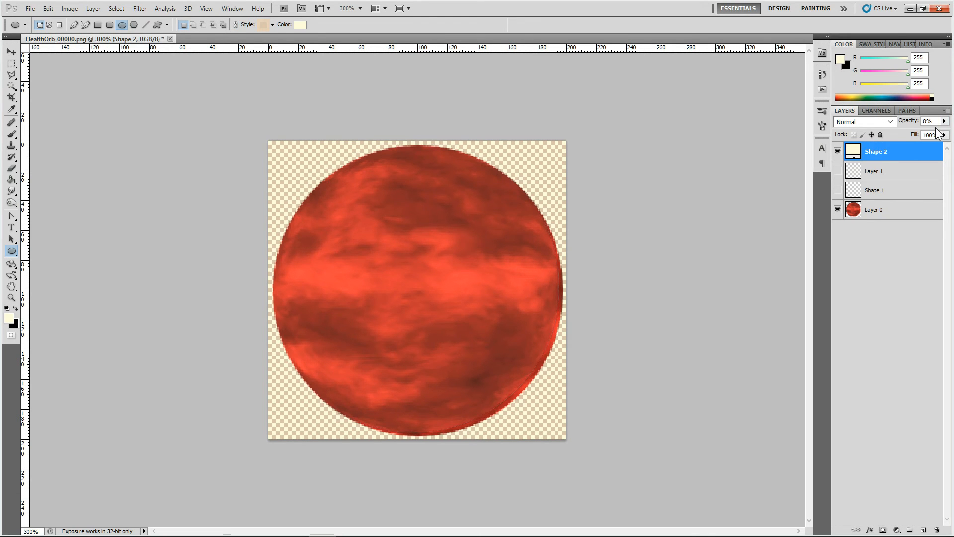
key(ctrl+alt+z)
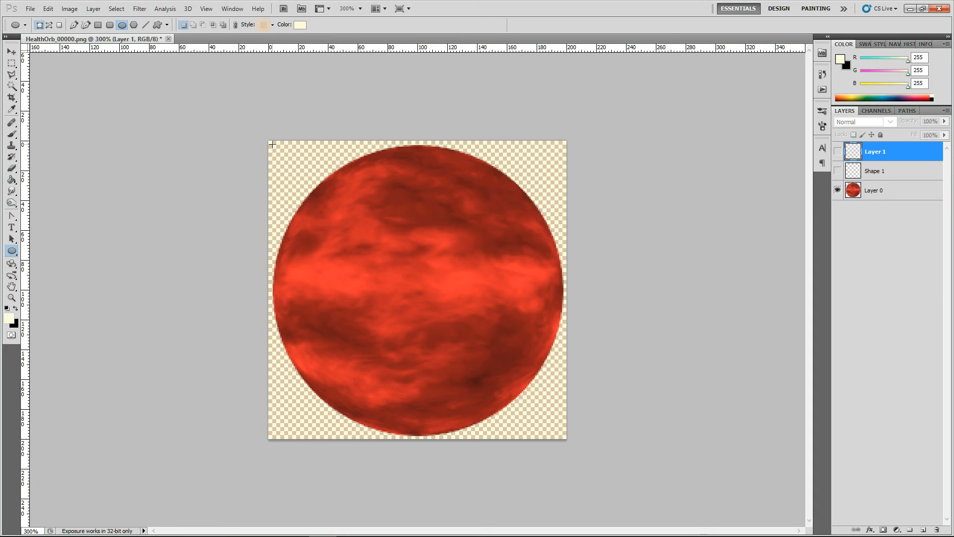
- Draw a filled circle over the red orb, reaching almost to its edge, and set the shape layer's opacity to 100%
drag(275, 147, 590, 434)
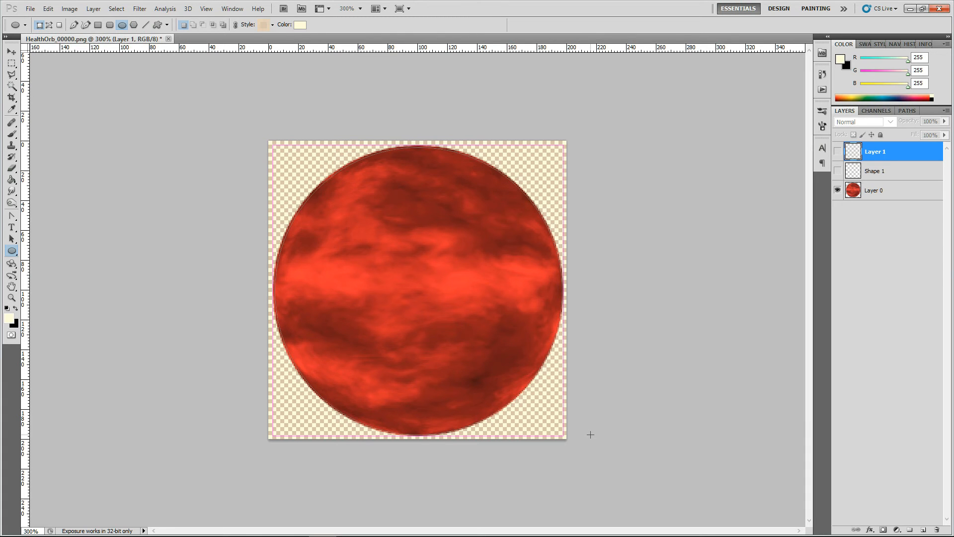
drag(591, 434, 590, 435)
click(944, 121)
drag(936, 140, 951, 140)
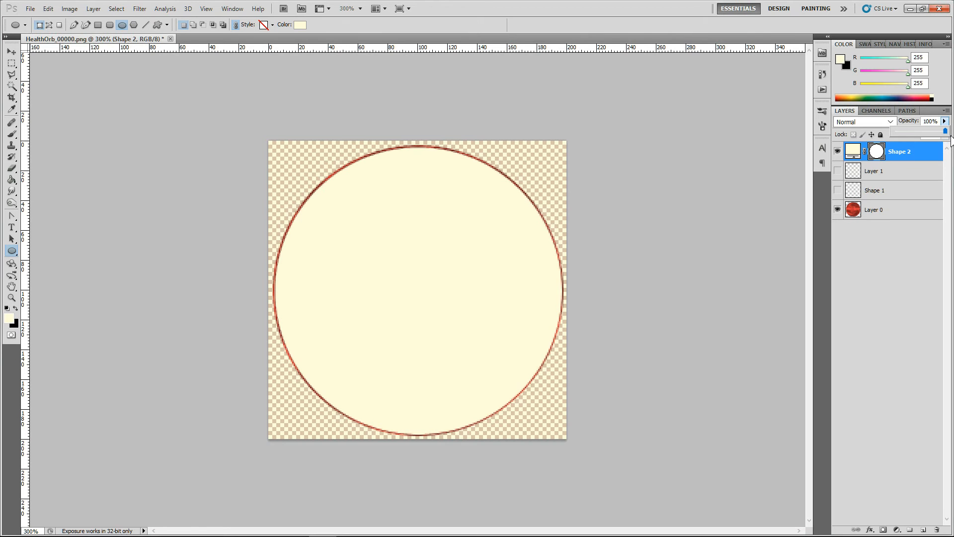
- Scale the circle shape proportionally to about 101.2% so that it covers the whole orb
click(48, 9)
mouse_move(219, 288)
click(282, 310)
drag(559, 435, 560, 437)
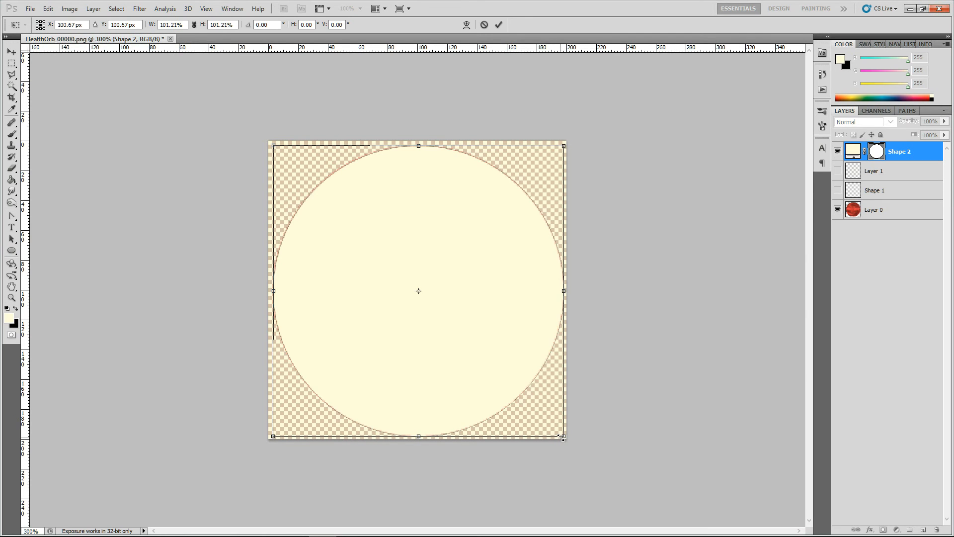
key(Return)
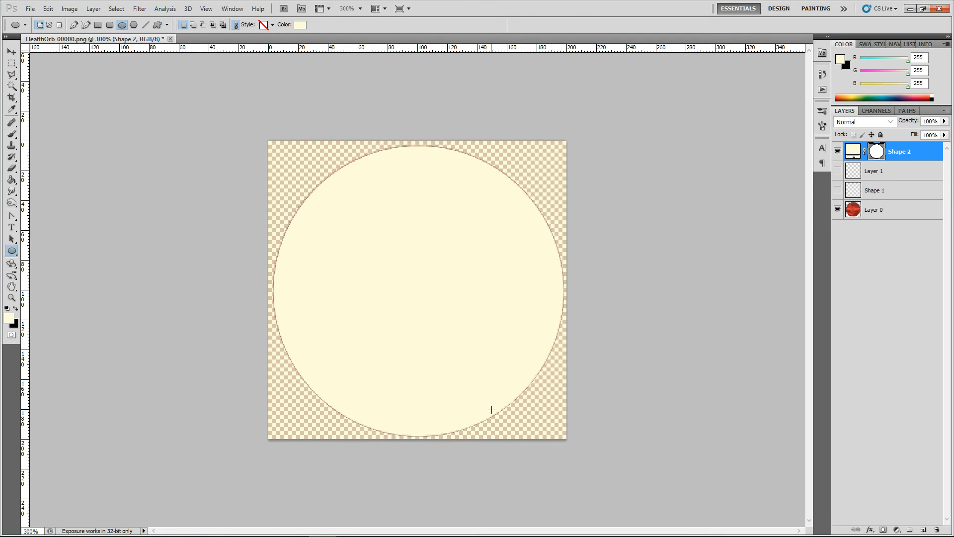
- Move the circle slightly upward with the Move tool and bring it back over the orb
key(v)
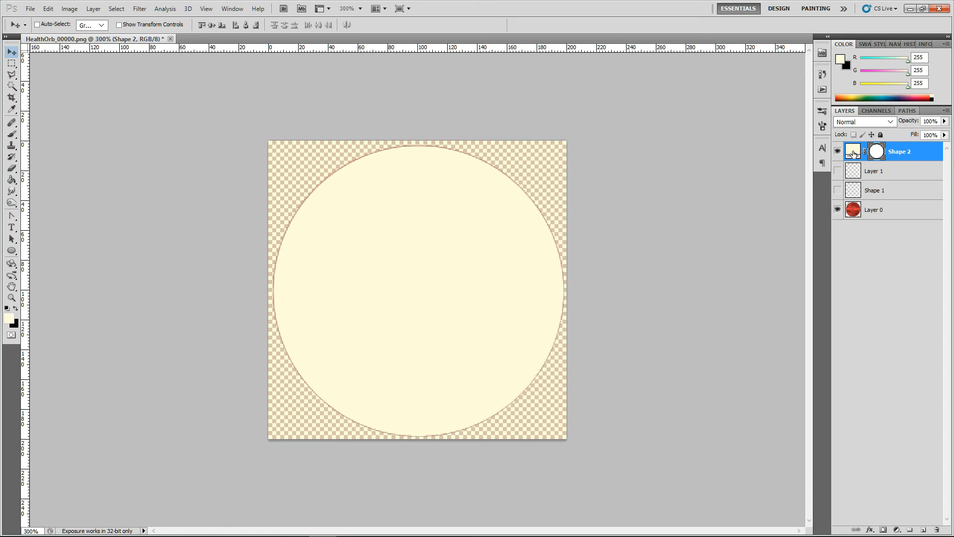
drag(364, 256, 364, 252)
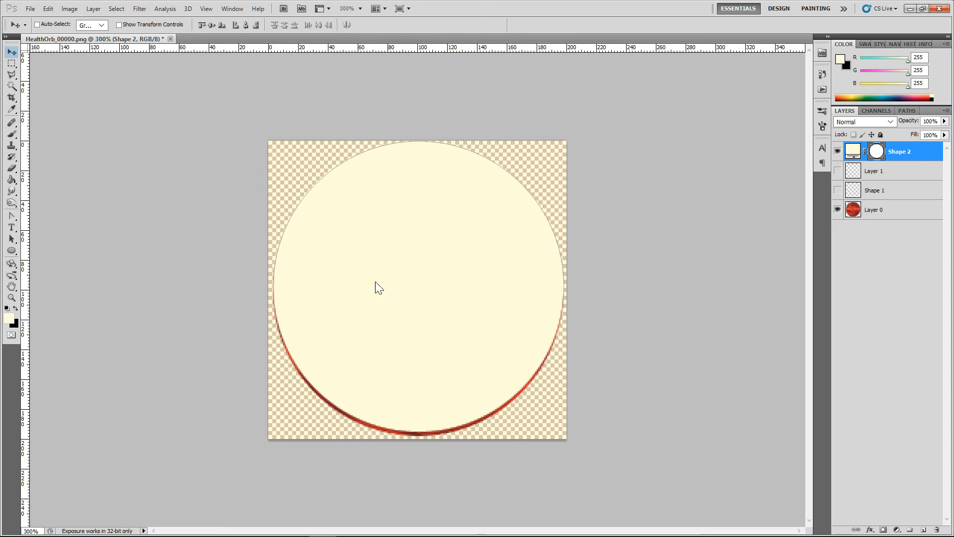
drag(403, 308, 402, 313)
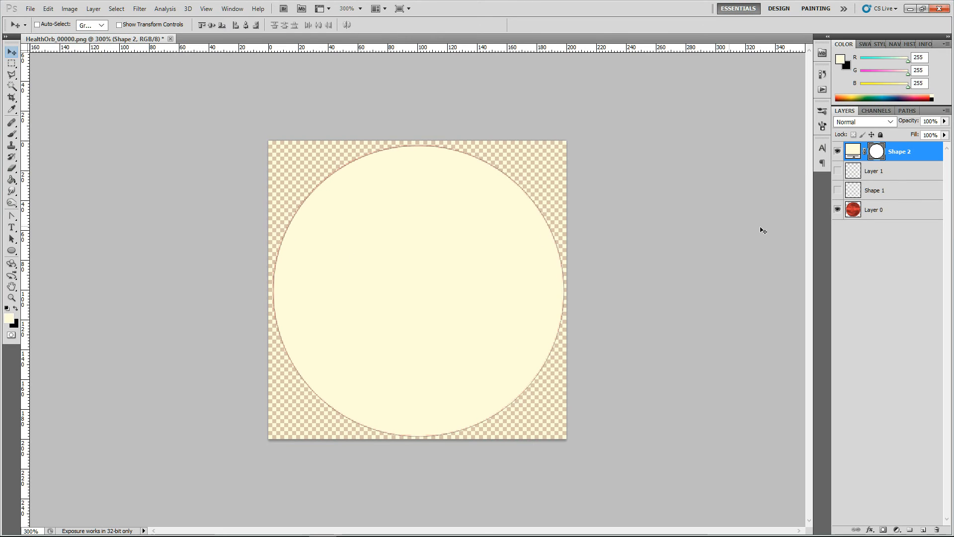
- Hide Layer 0 and start saving the circle alone as a PNG copy
click(837, 210)
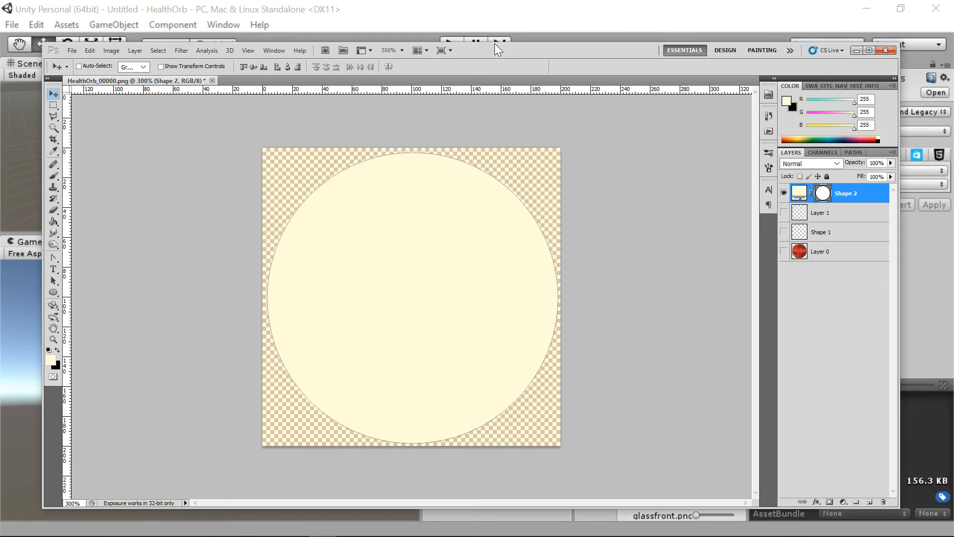
double_click(494, 46)
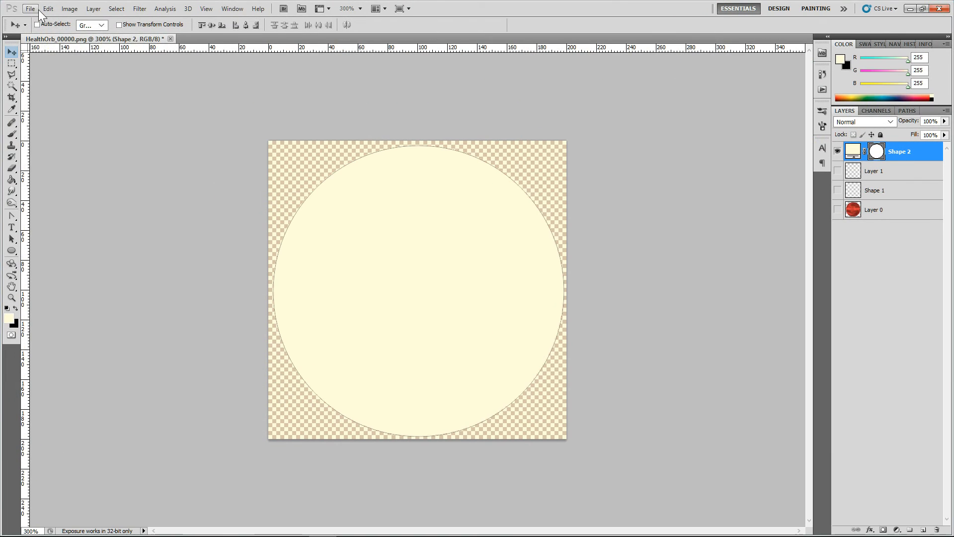
click(29, 9)
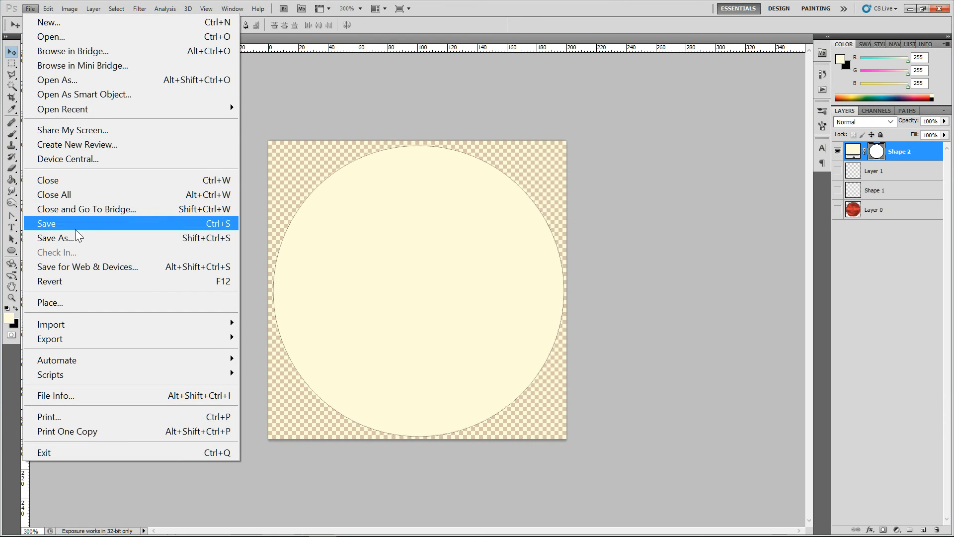
click(56, 238)
click(515, 316)
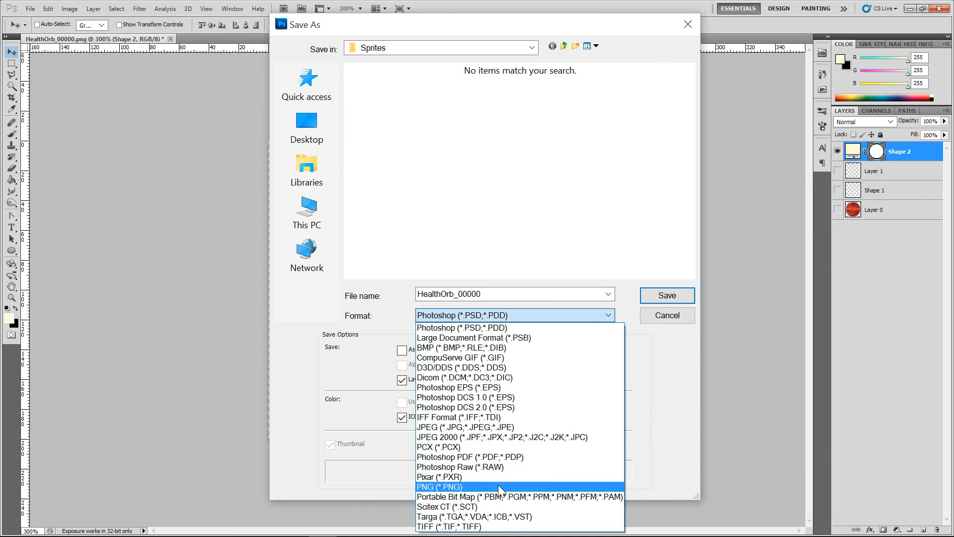
click(514, 485)
- Choose the Assets folder of the HealthOrb project inside the Unity folder as the save location
click(531, 48)
click(565, 46)
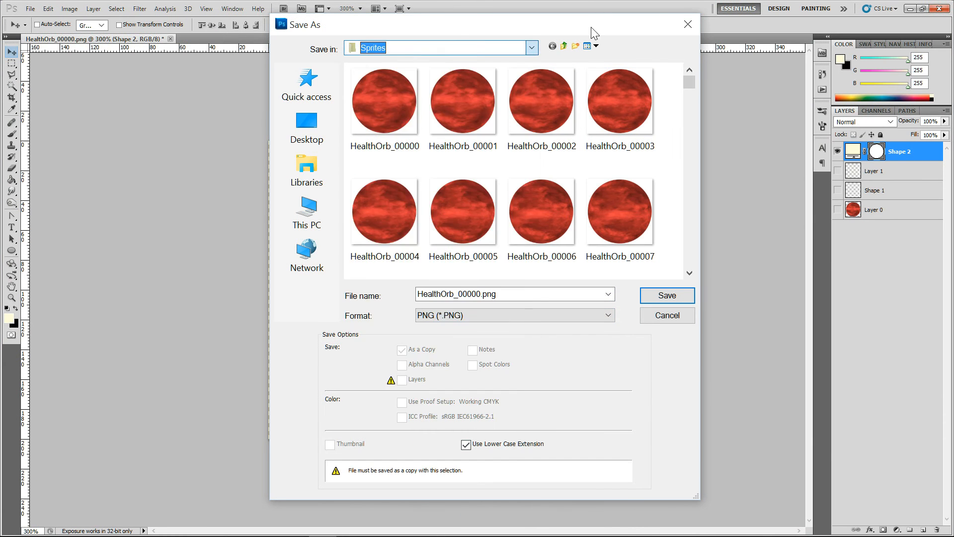
click(564, 46)
double_click(428, 114)
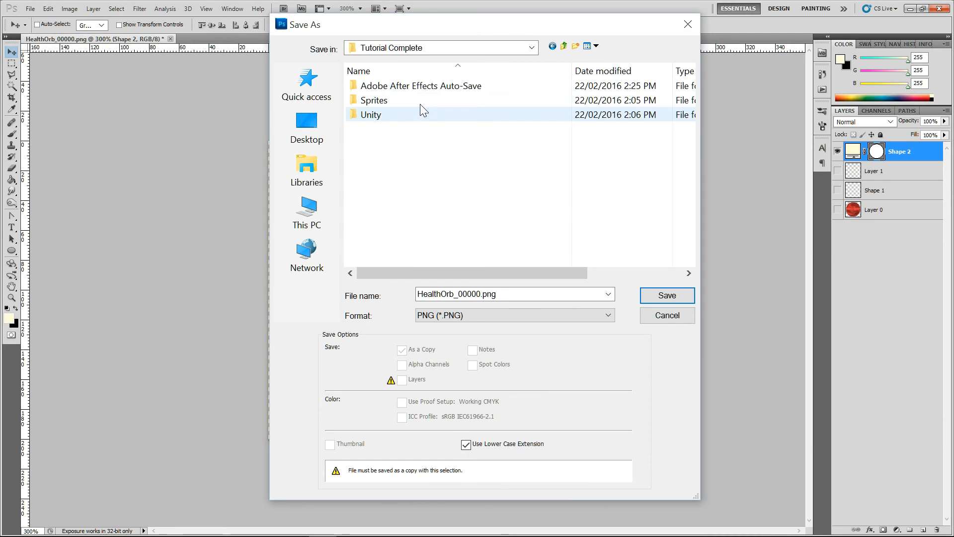
double_click(395, 115)
double_click(381, 85)
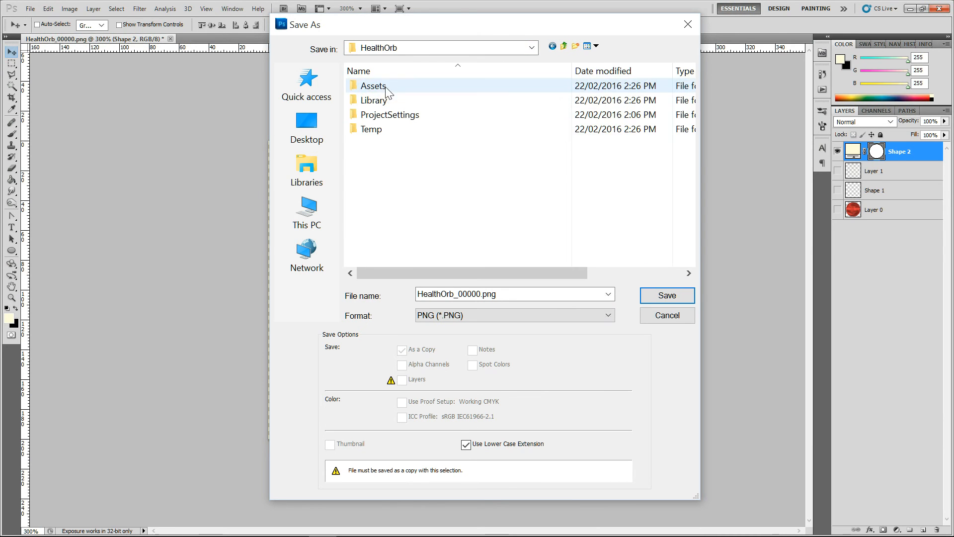
double_click(368, 86)
- Name the file mask.png and save it with the default PNG options
double_click(466, 294)
text(mas)
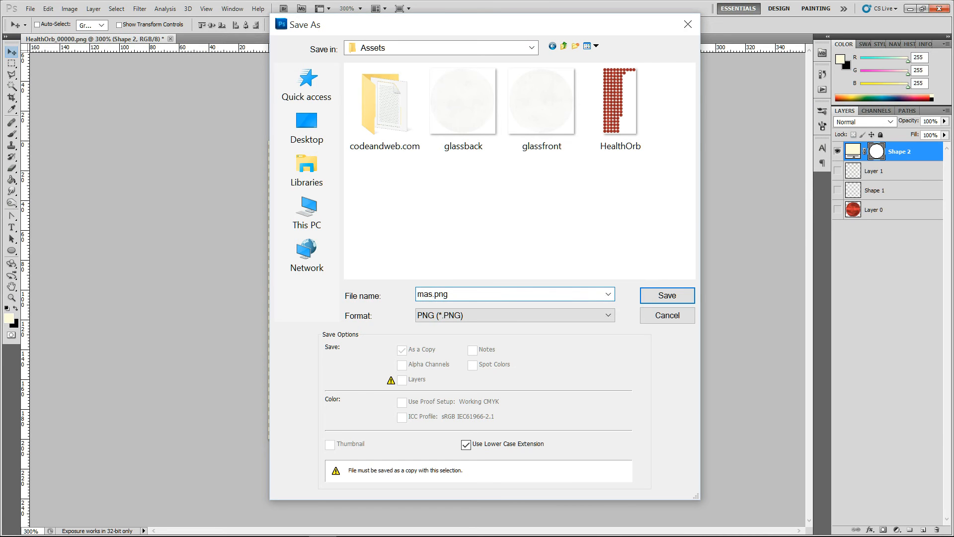
key(Return)
key(Return)
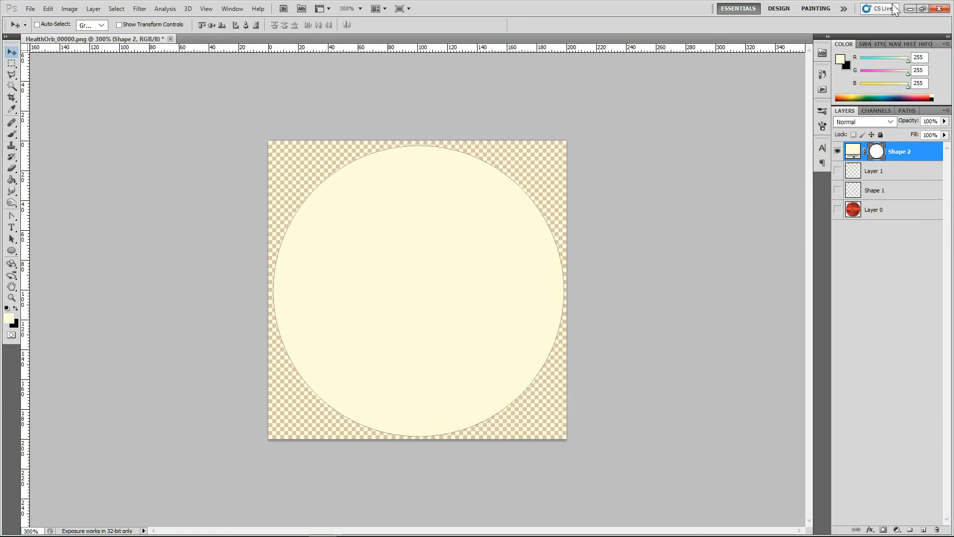
- Switch to Unity and set the mask texture's type to Sprite (2D and UI)
click(910, 9)
click(664, 162)
click(884, 113)
click(883, 174)
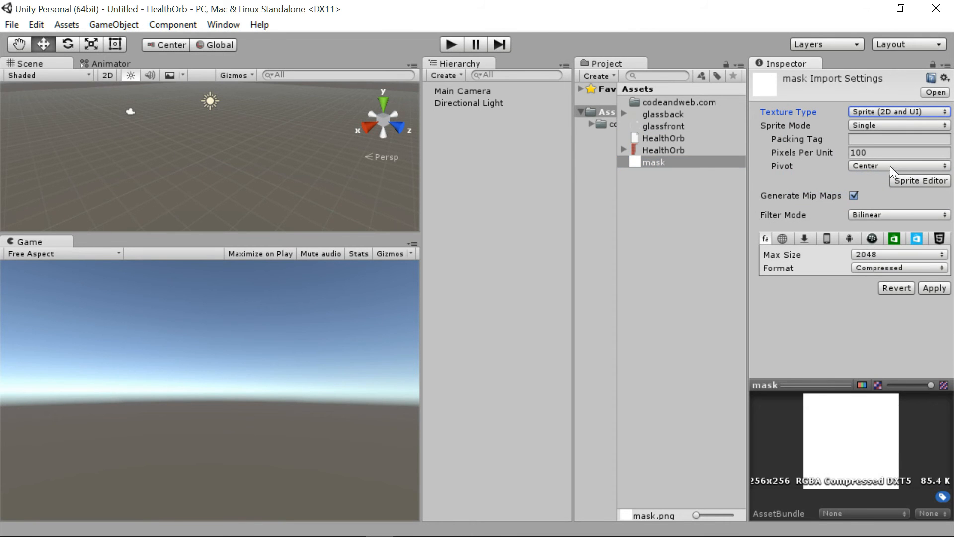
- Set the mask texture's filter mode to Trilinear and its format to Truecolor, and apply the import settings
click(907, 215)
click(899, 262)
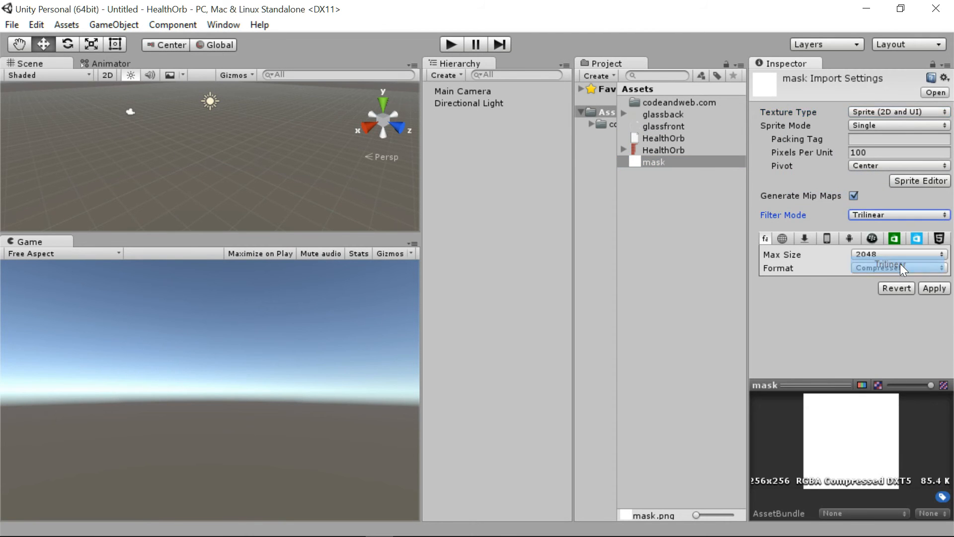
click(900, 268)
click(896, 317)
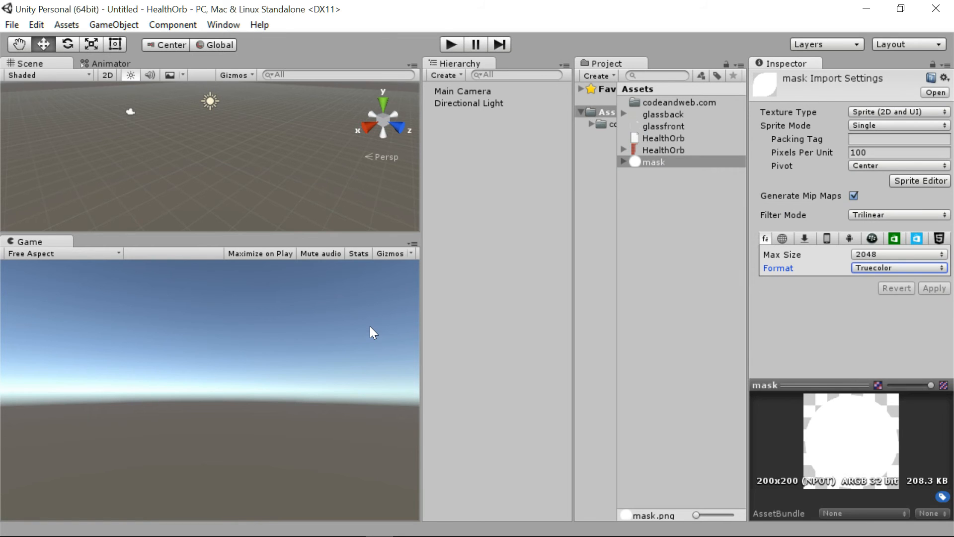
- Add a UI Slider to the scene
click(496, 88)
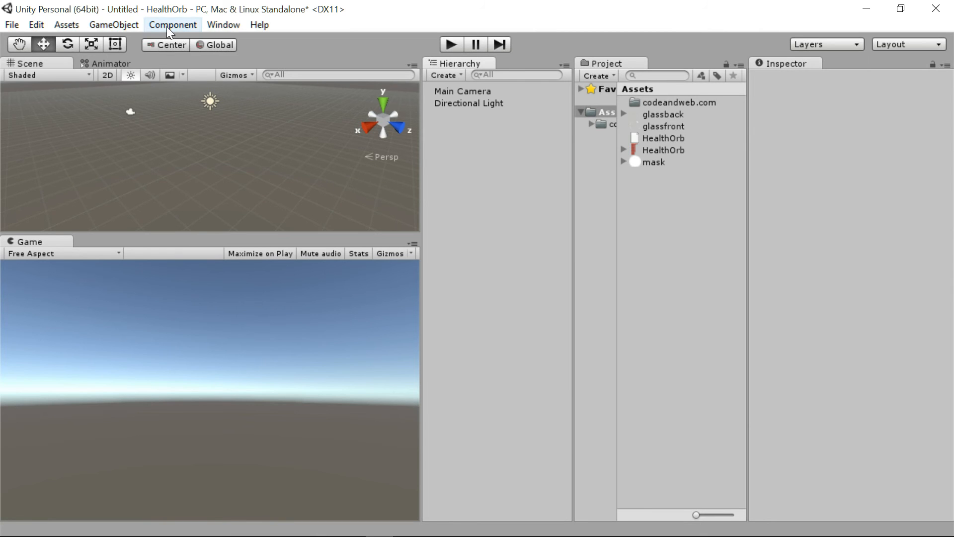
click(117, 24)
mouse_move(182, 140)
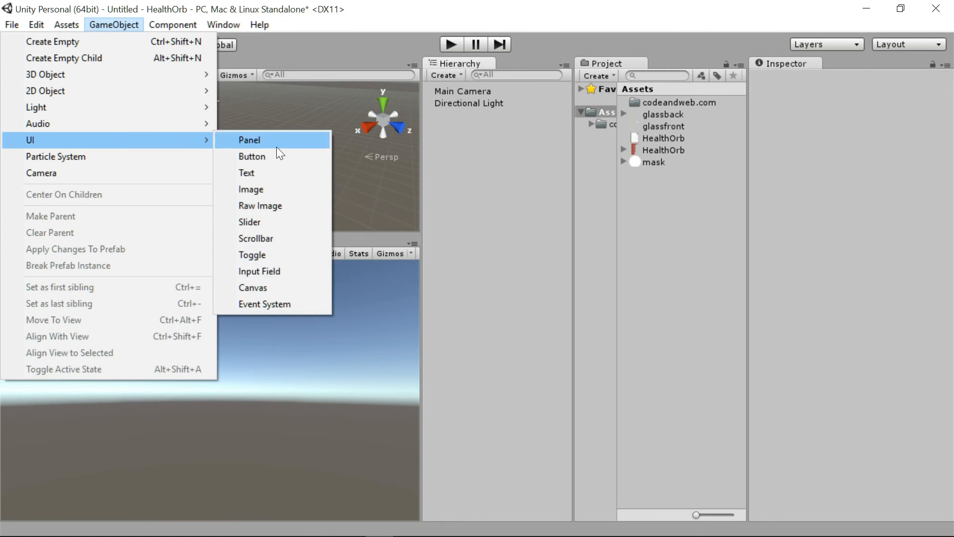
click(267, 222)
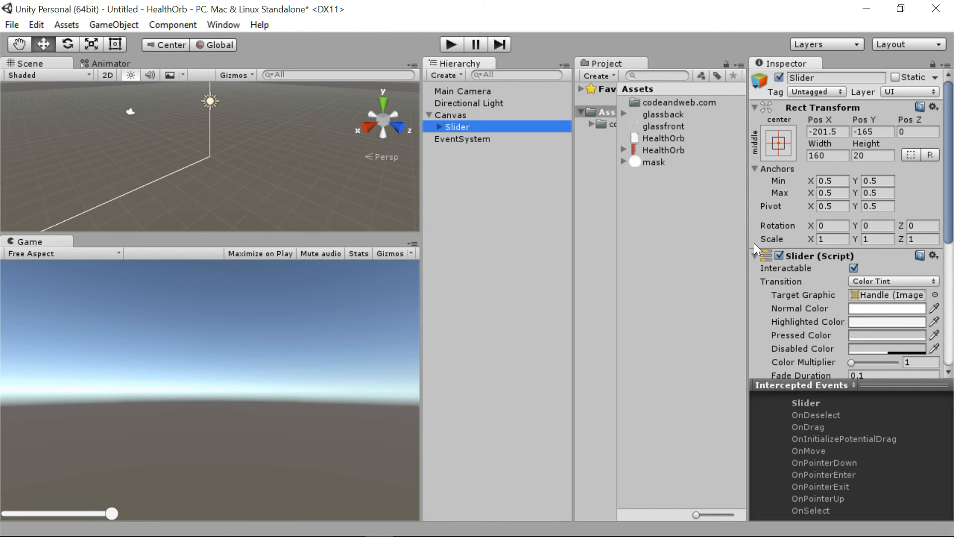
- Centre the Slider at Pos X 0 and Pos Y 0, with a width and height of 200
click(836, 132)
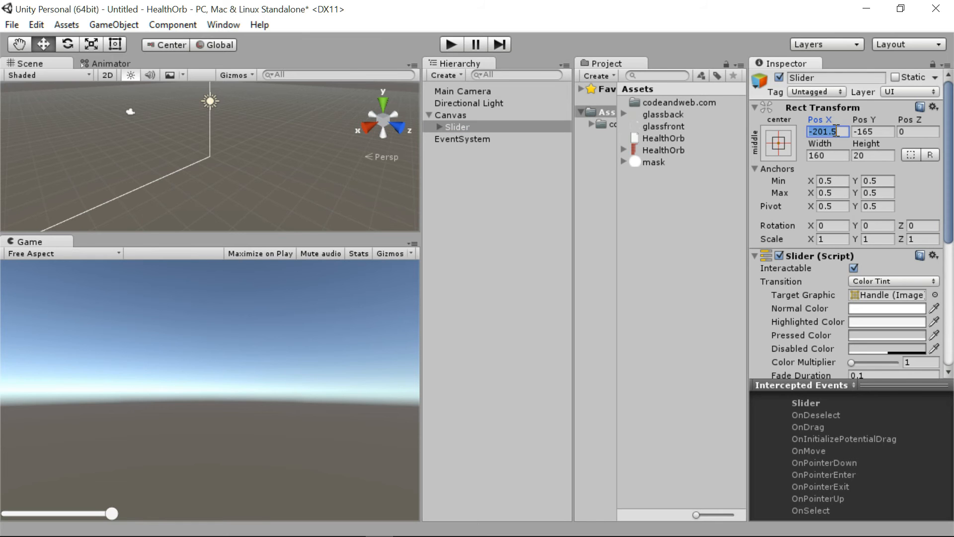
text(0)
click(859, 132)
text(0)
click(840, 155)
text(200)
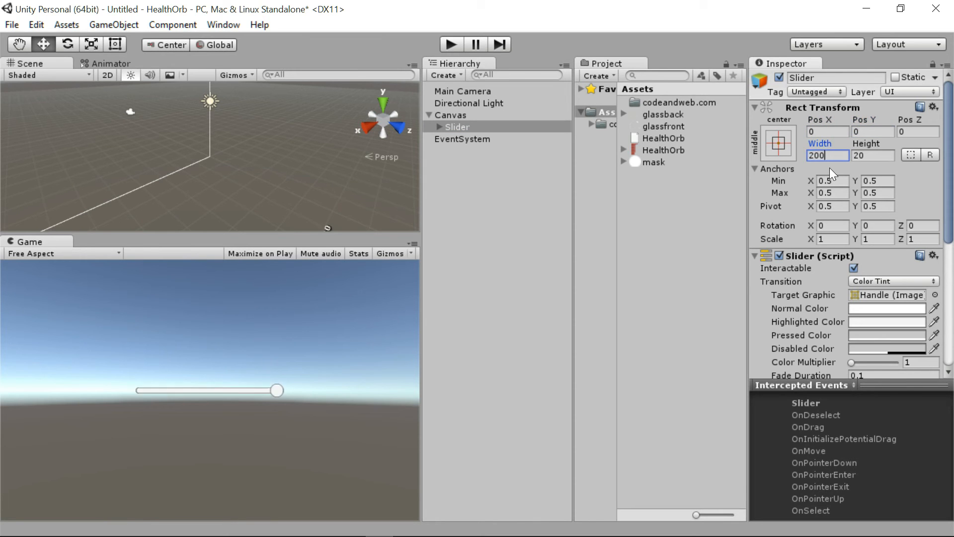
key(Tab)
text(200)
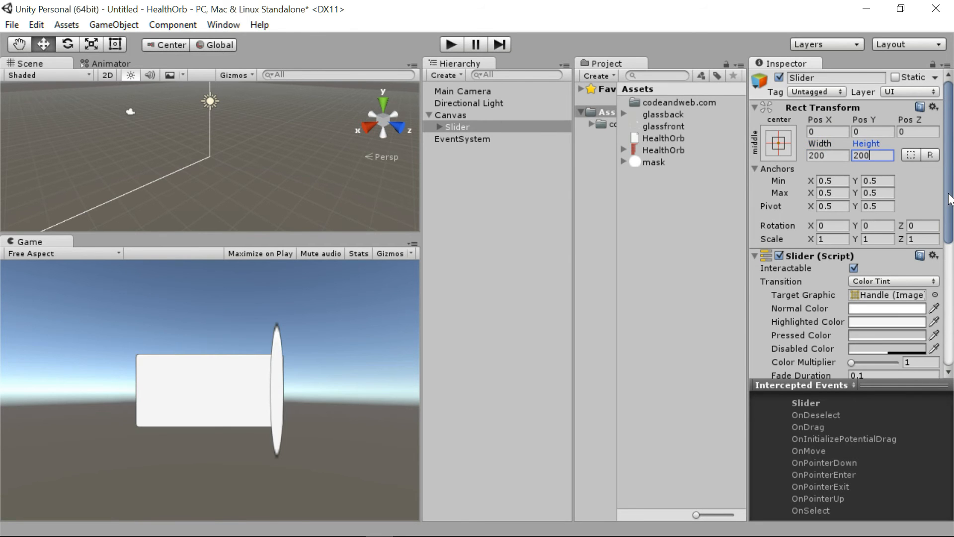
- Turn off Interactable on the Slider and set its transition to None
scroll(949, 197, down, 3)
click(853, 188)
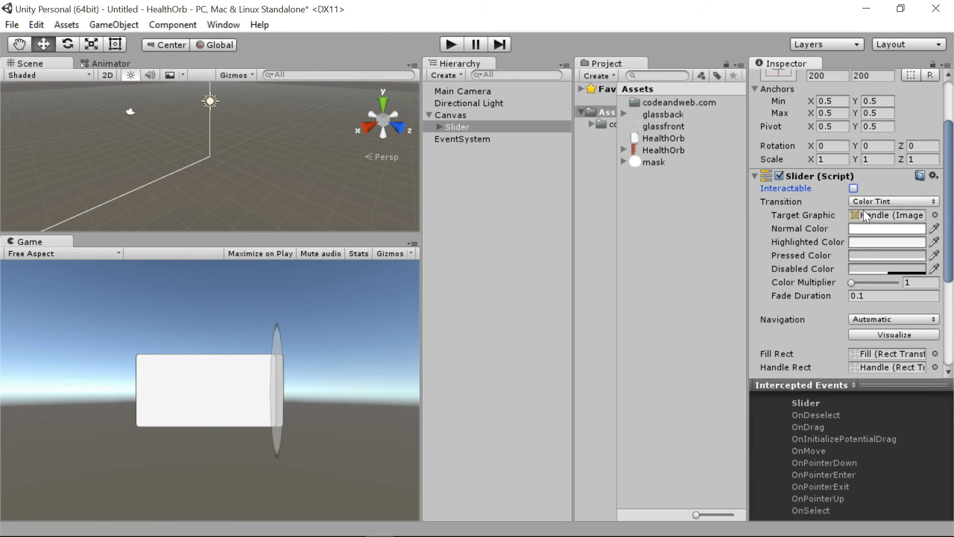
click(878, 201)
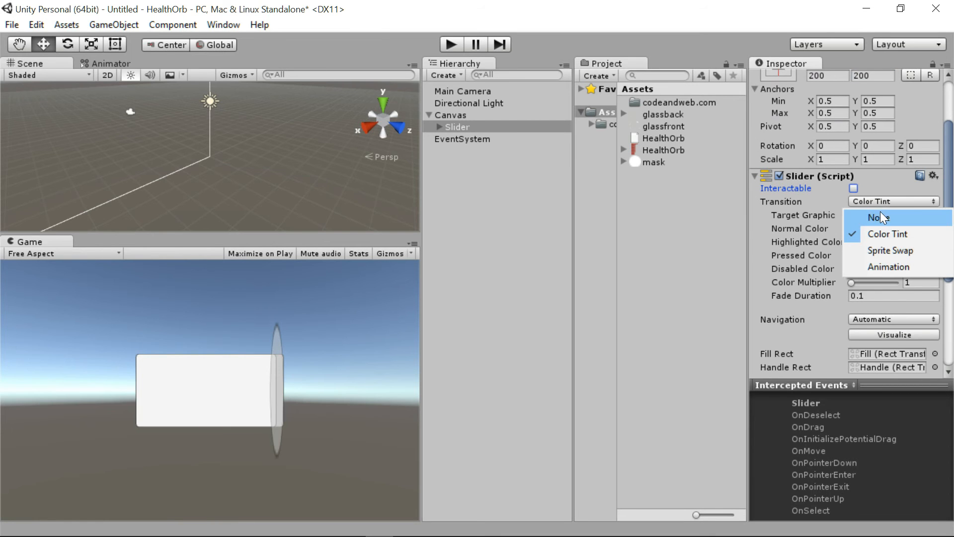
click(879, 218)
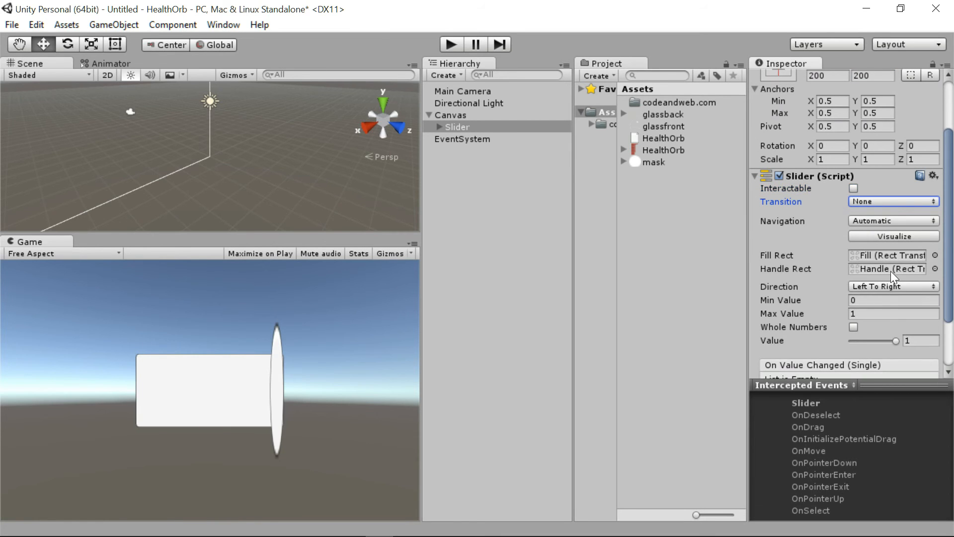
- Set the Slider's direction to Bottom To Top
click(890, 286)
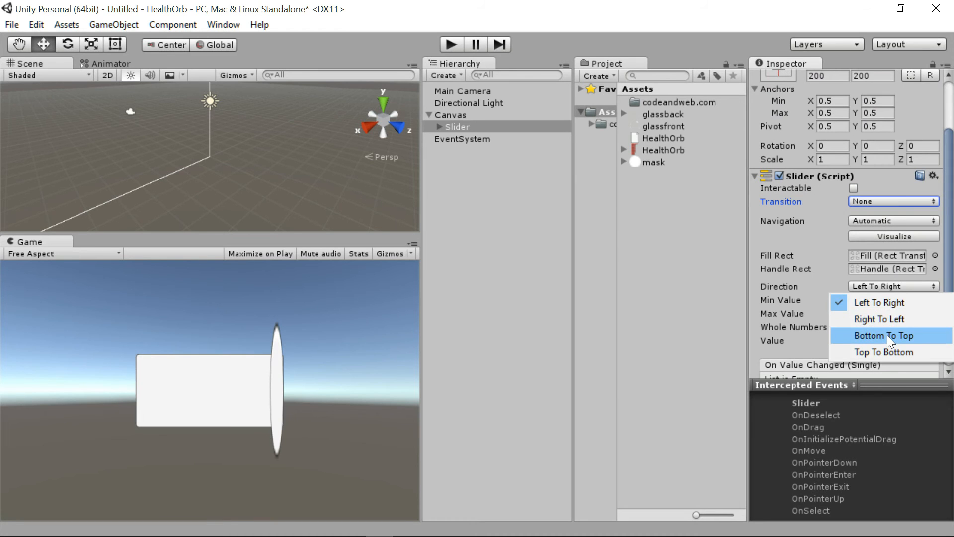
click(887, 335)
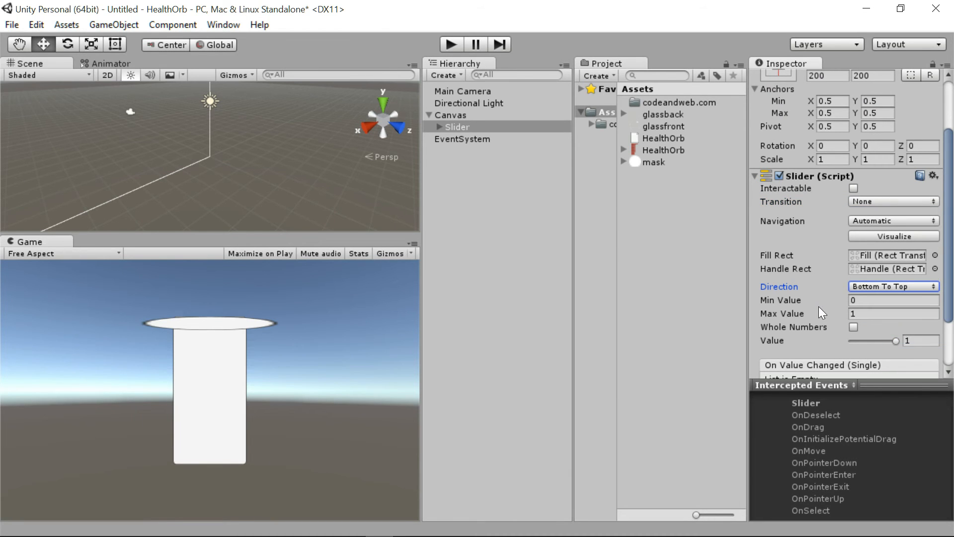
drag(950, 304, 952, 354)
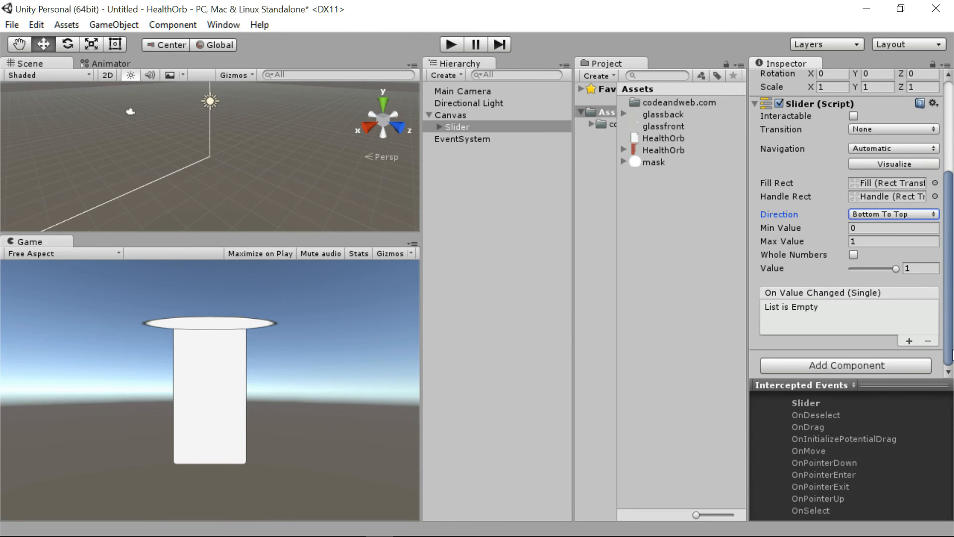
- Assign the glassback sprite as the source image of the Slider's Background
click(438, 127)
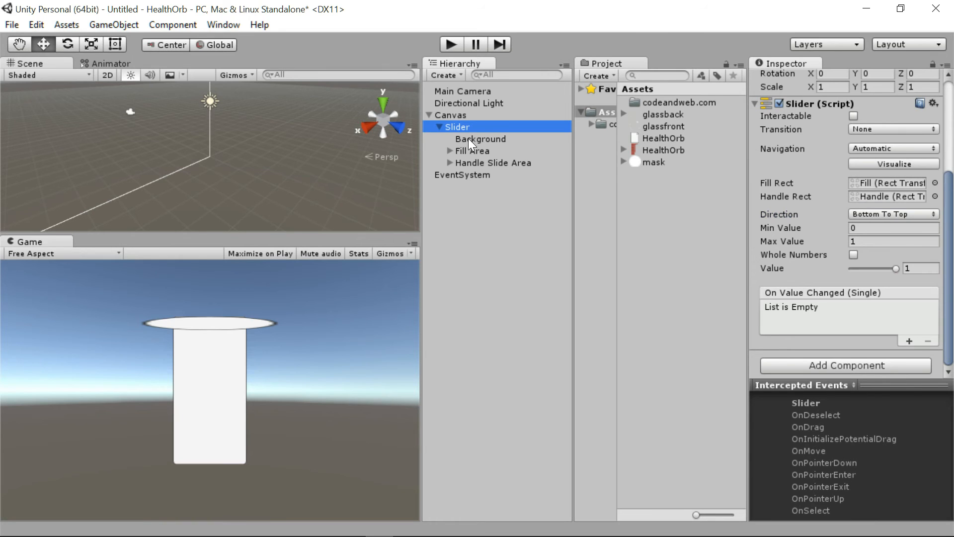
click(468, 139)
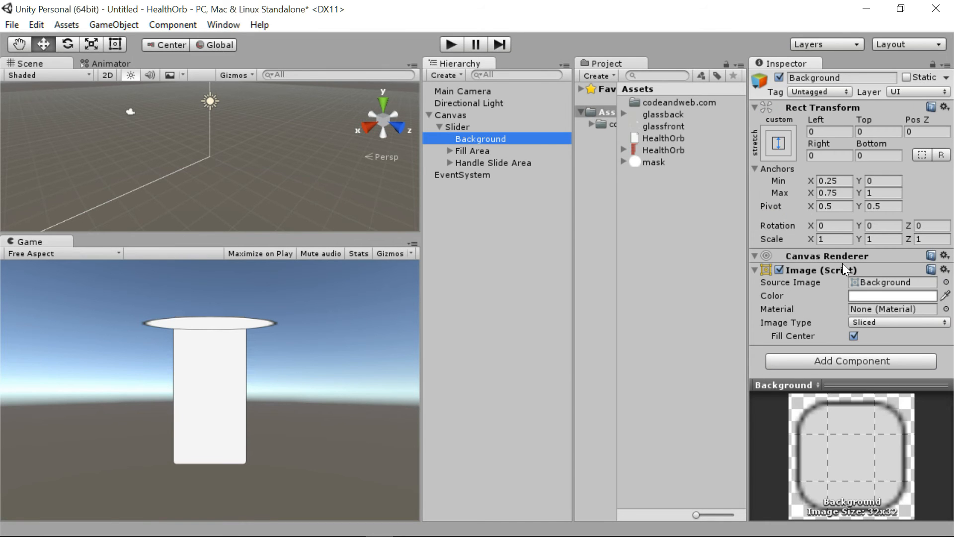
drag(654, 114, 873, 282)
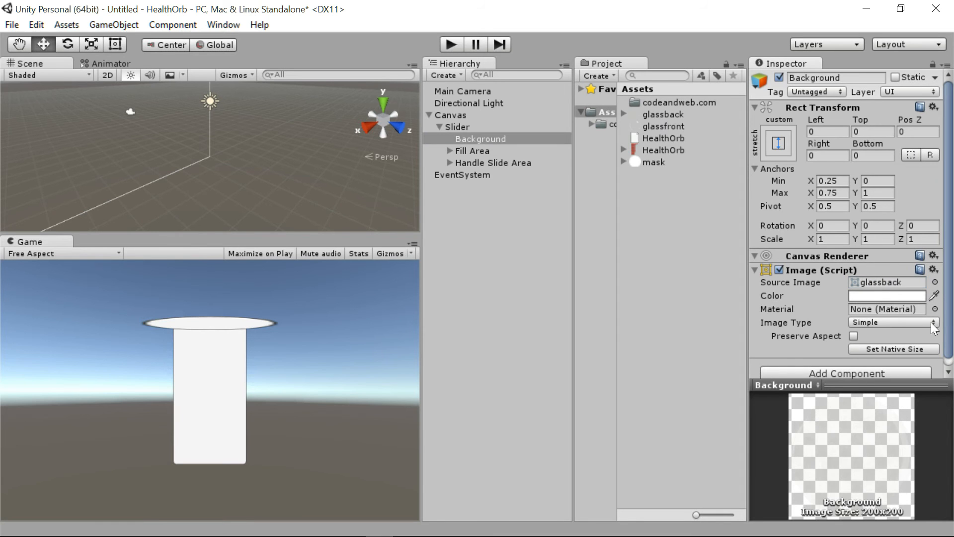
- Check the glassback asset's import settings and contents against the Background's image settings
click(672, 114)
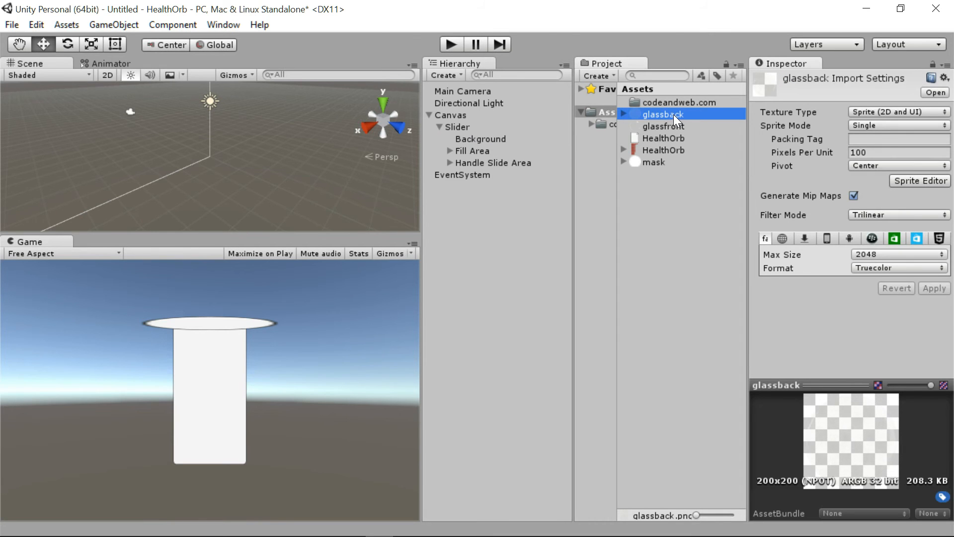
click(623, 113)
click(623, 114)
click(646, 126)
click(628, 116)
click(472, 139)
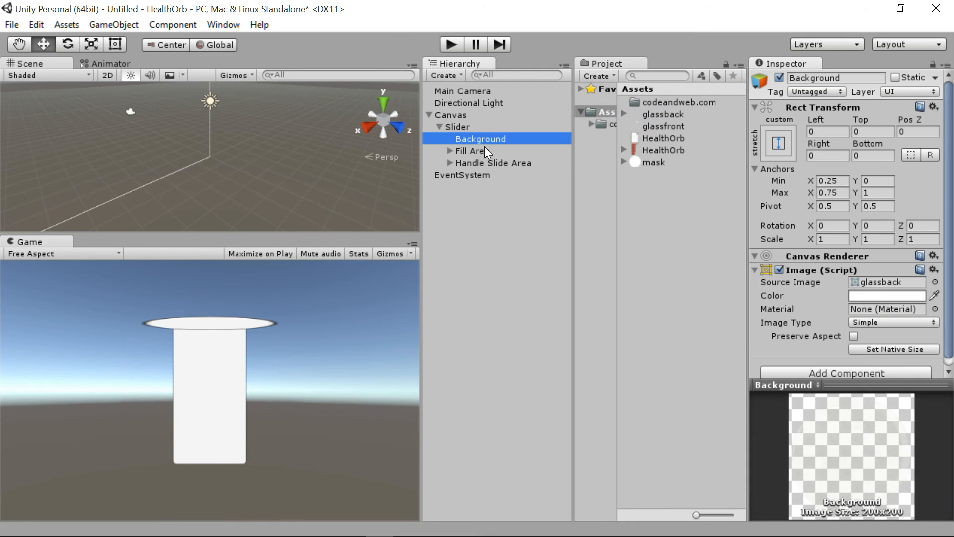
click(240, 339)
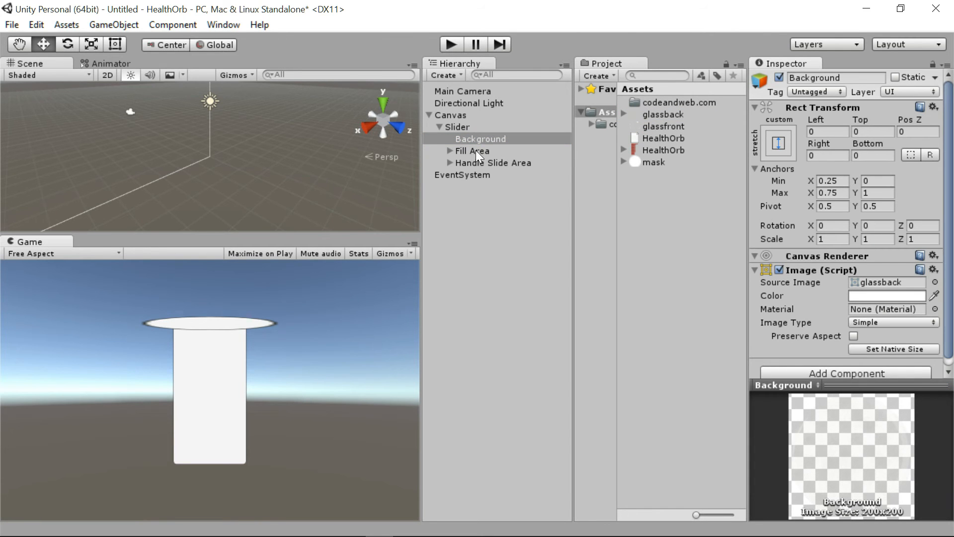
- Test how the Slider fills by changing its value, leaving it at 1
click(459, 127)
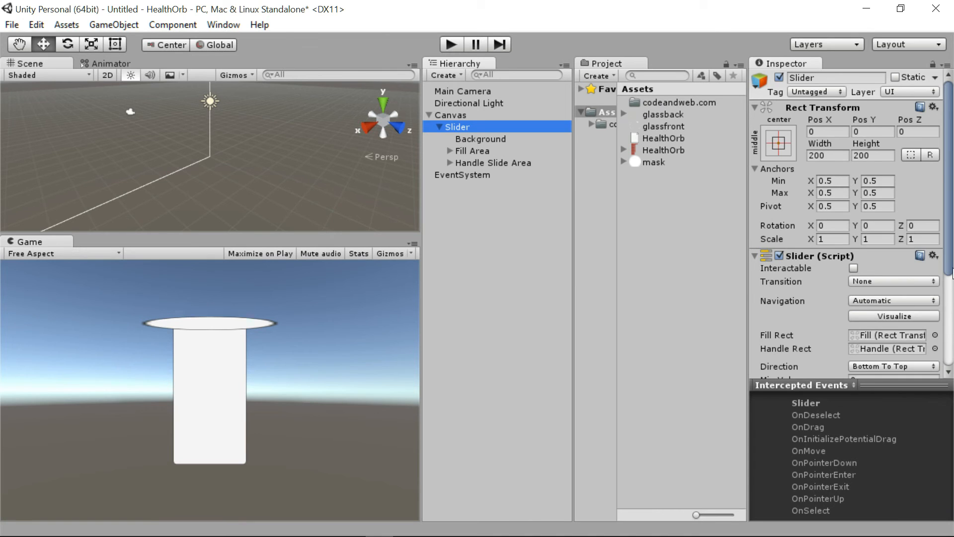
scroll(951, 272, down, 5)
drag(894, 301, 923, 321)
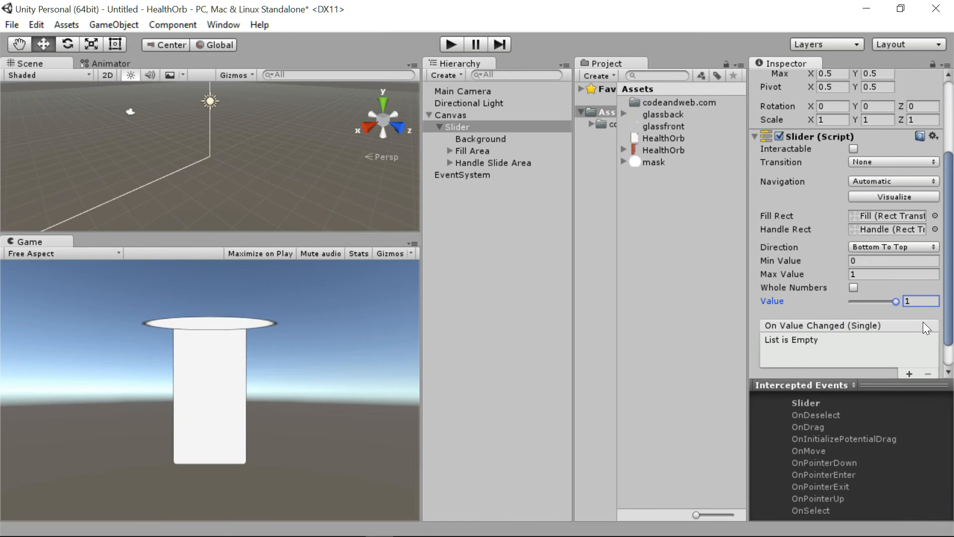
- Set the Background's horizontal anchors to Min X 0 and Max X 1
click(484, 140)
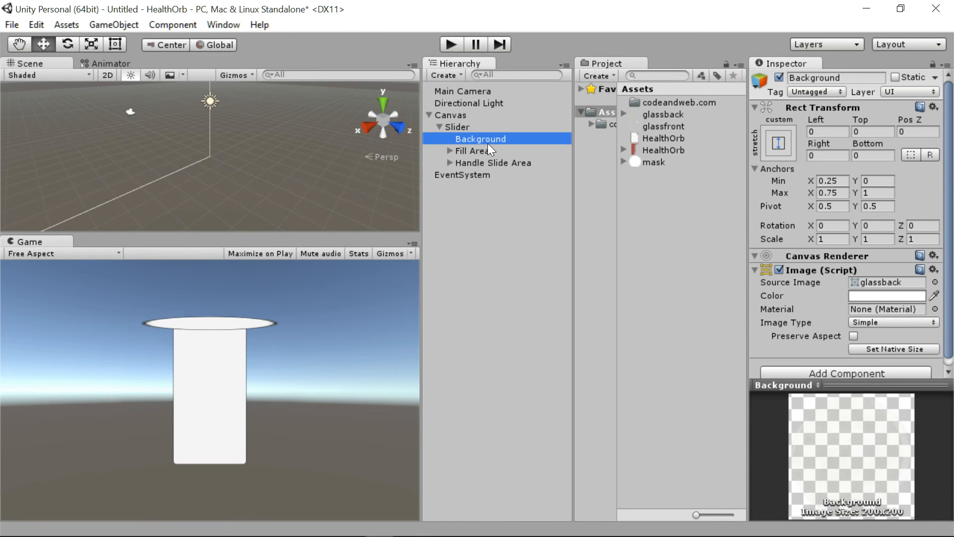
click(840, 181)
text(0)
click(836, 193)
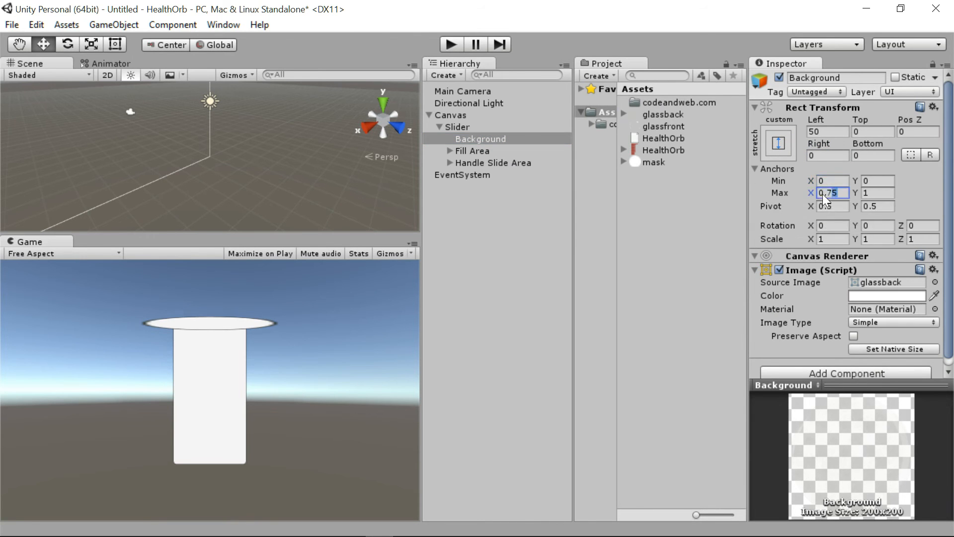
text(1)
- Set the Background's Left and Right offsets to 0
click(827, 132)
text(0)
key(Tab)
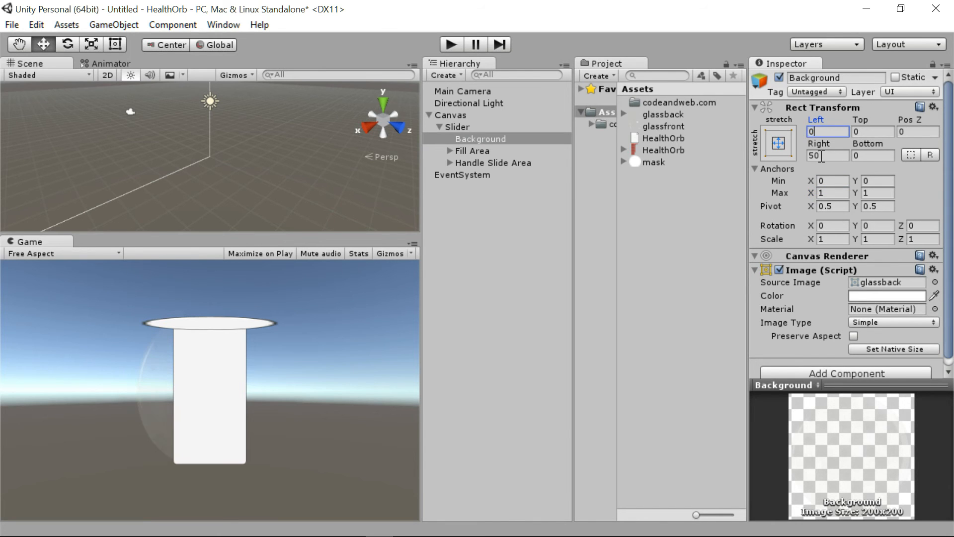
text(0)
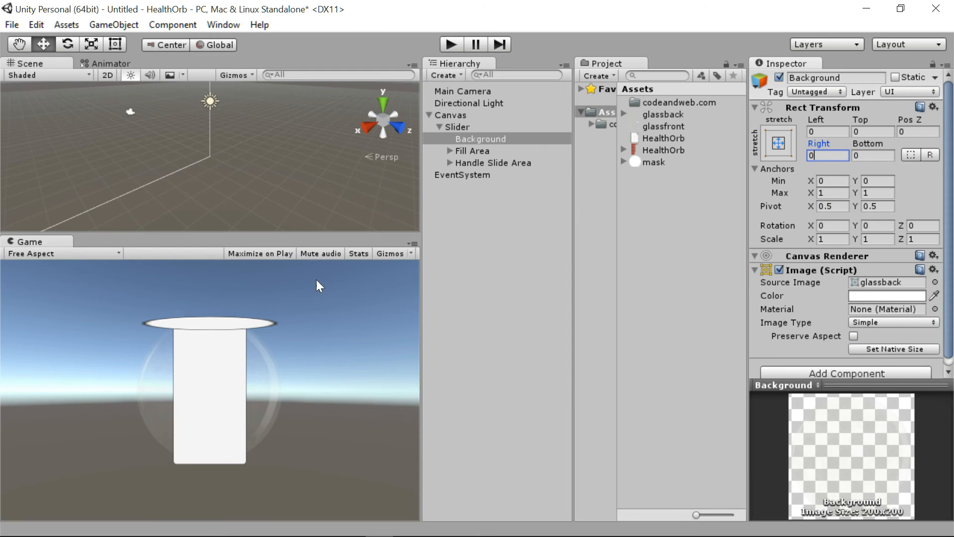
- Add a UI Mask component to the Slider
click(457, 128)
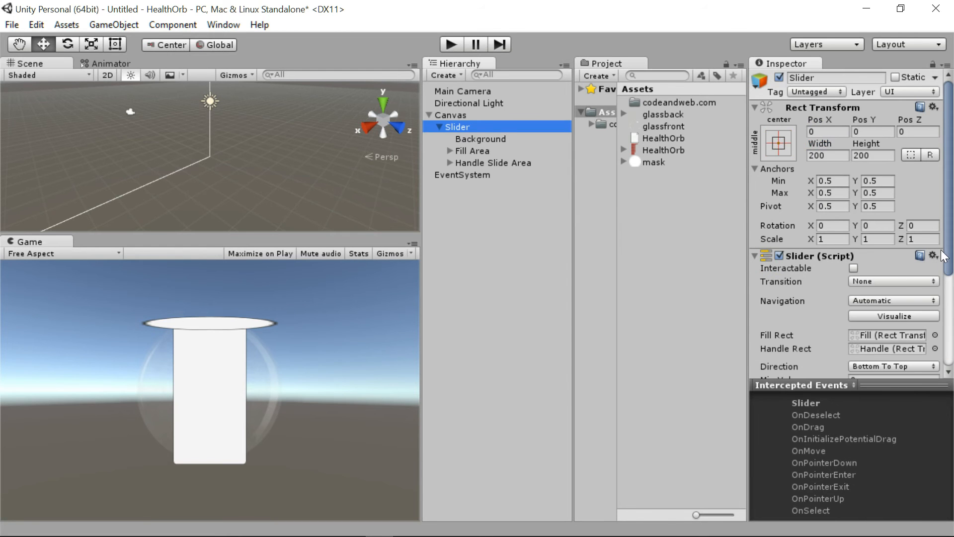
scroll(916, 318, down, 5)
drag(895, 293, 919, 302)
scroll(951, 272, down, 1)
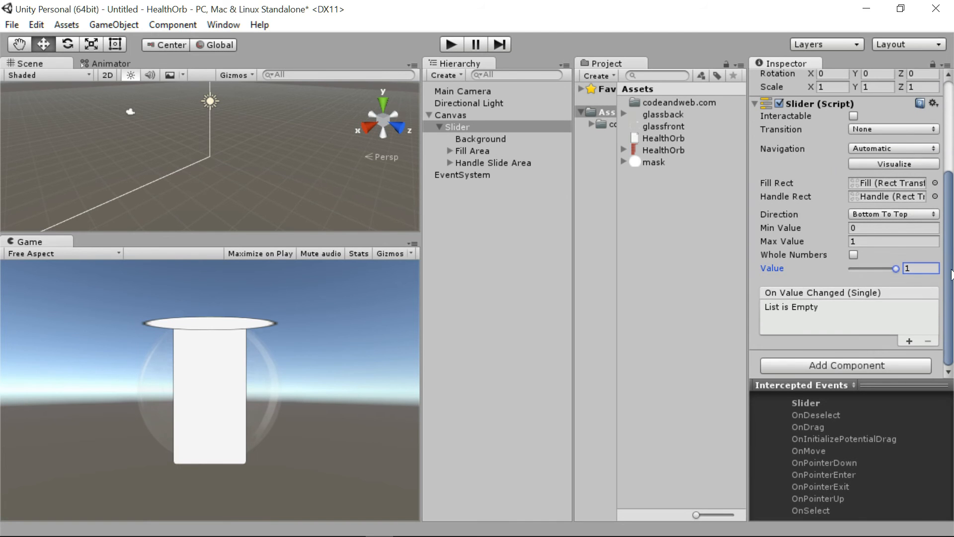
click(890, 369)
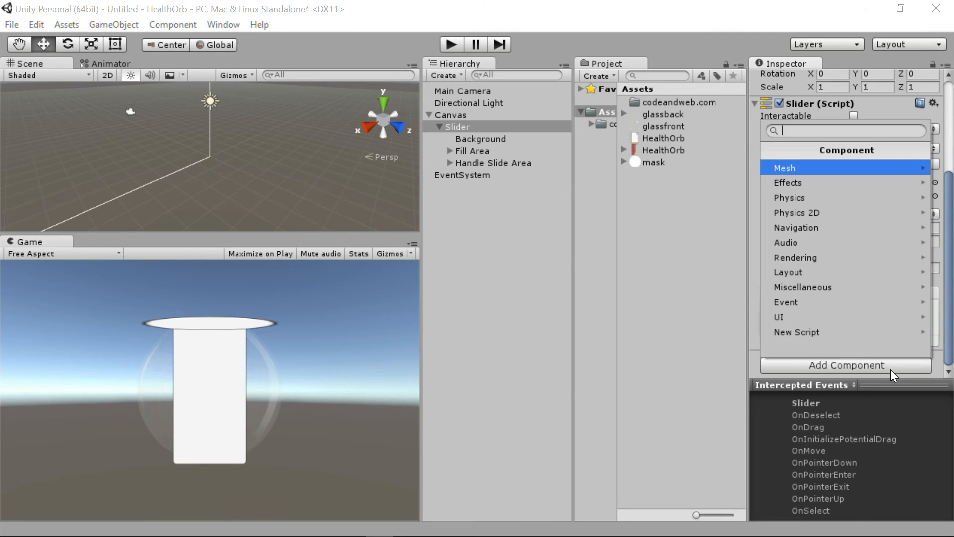
click(874, 318)
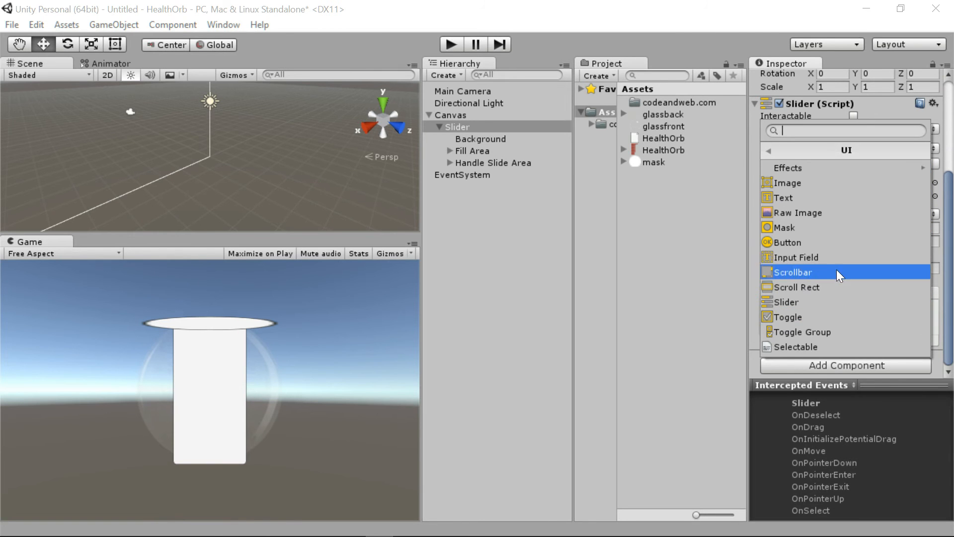
click(816, 230)
scroll(941, 332, down, 2)
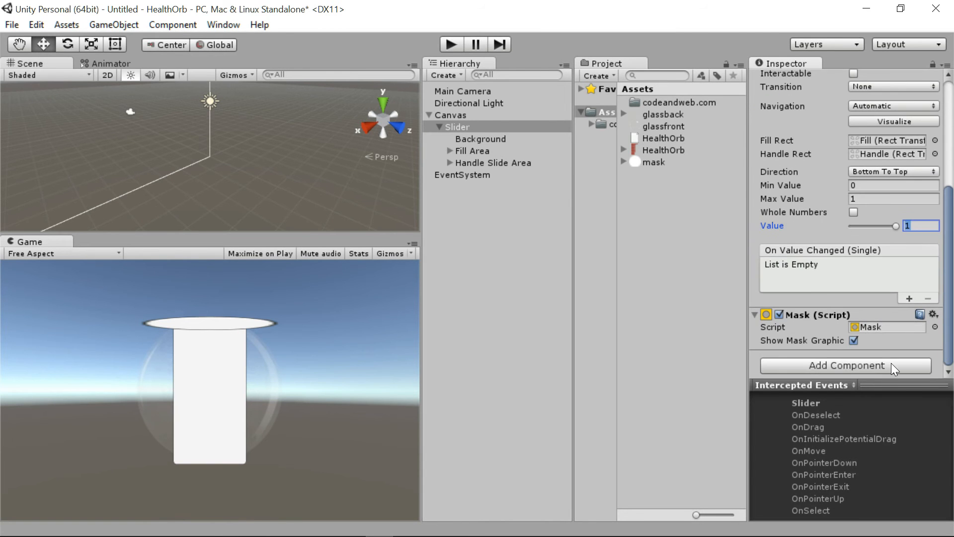
- Add a UI Image component to the Slider and assign the mask sprite as its source image
click(859, 364)
click(833, 321)
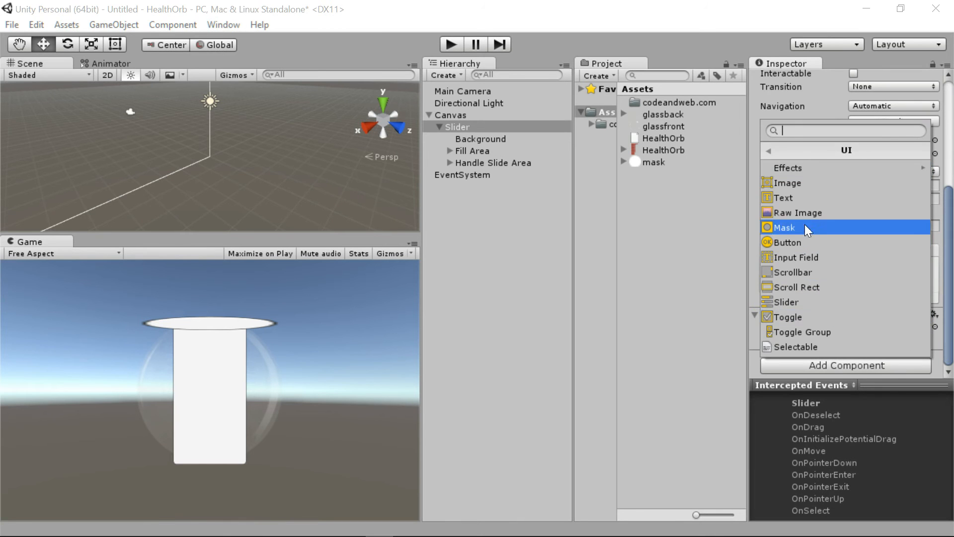
click(798, 186)
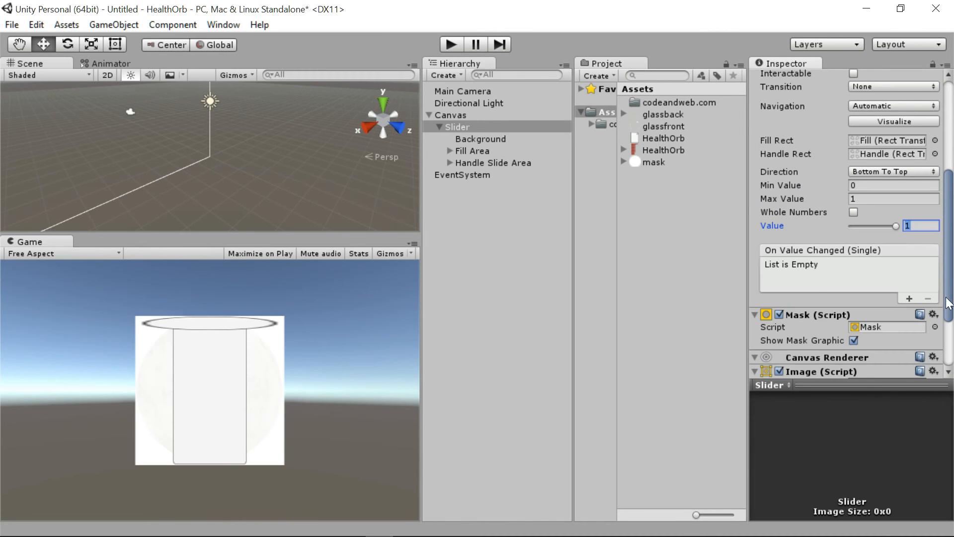
scroll(879, 316, down, 4)
drag(651, 160, 862, 287)
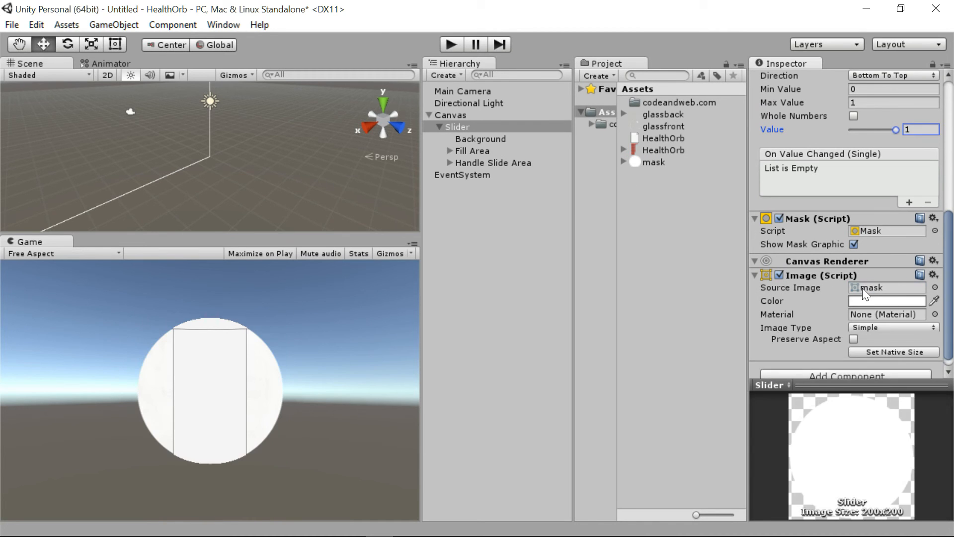
- Turn off Show Mask Graphic on the Slider's Mask component
click(852, 244)
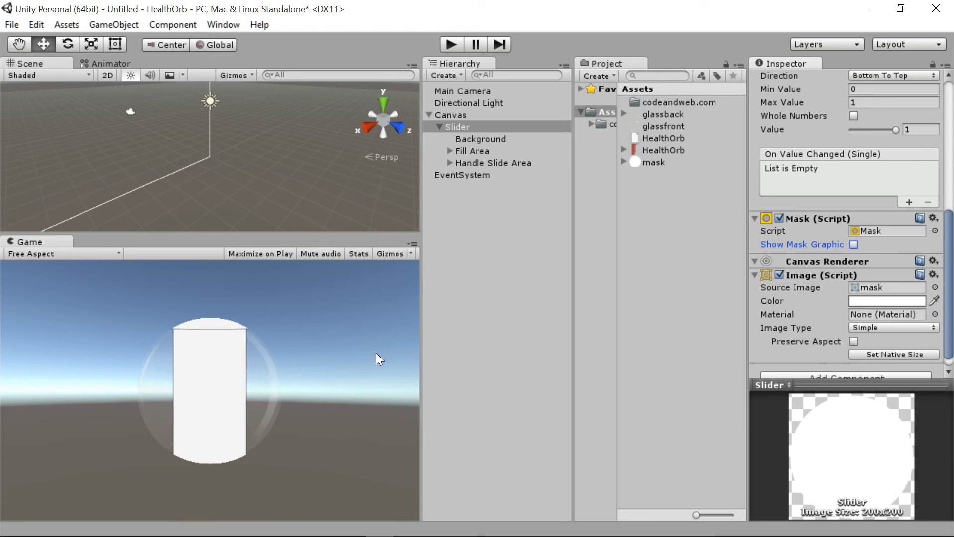
drag(950, 325, 945, 180)
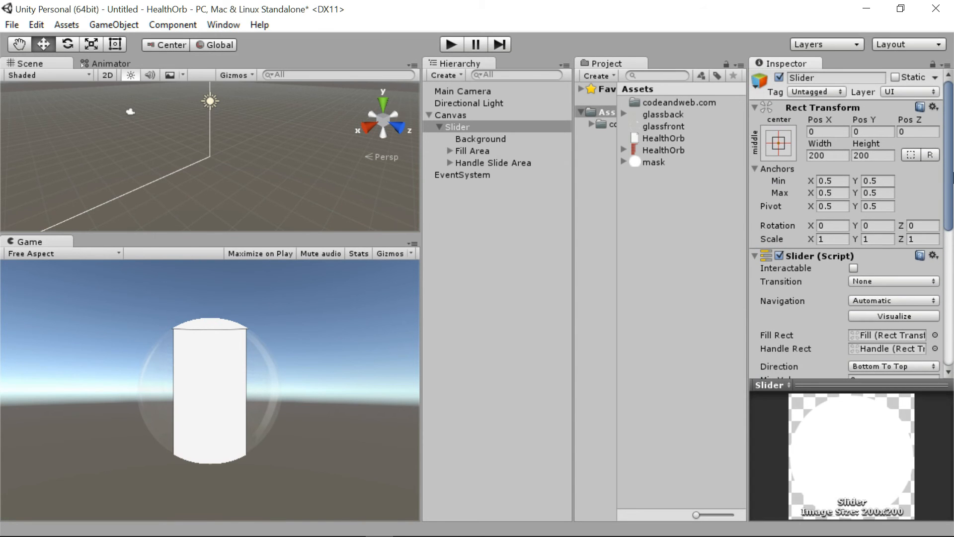
- Set the Fill Area's horizontal anchors to Min X 0 and Max X 1
click(487, 140)
click(480, 149)
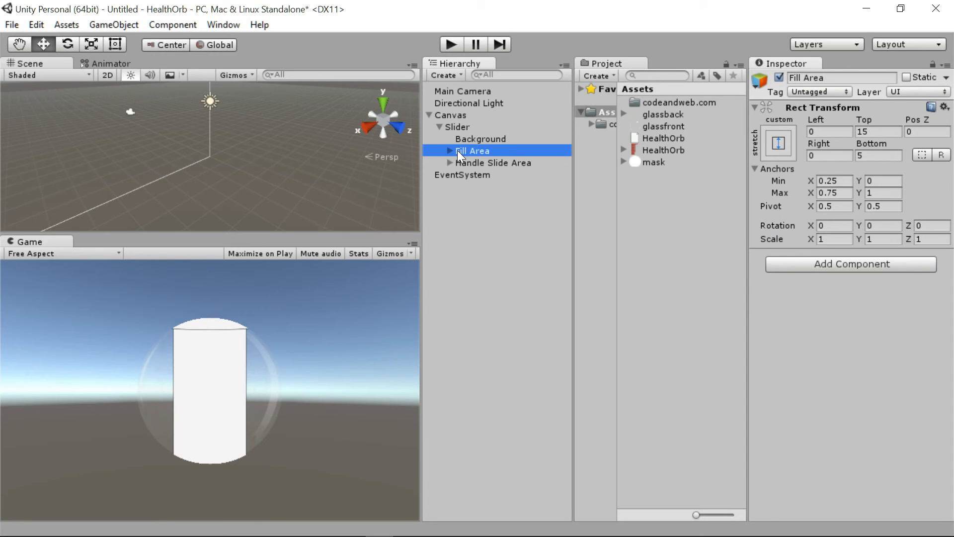
click(450, 151)
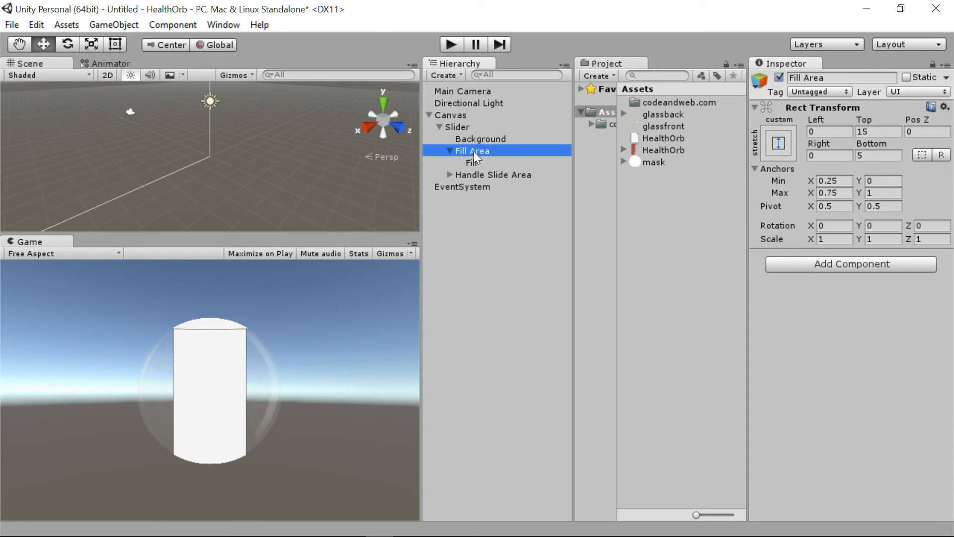
click(843, 182)
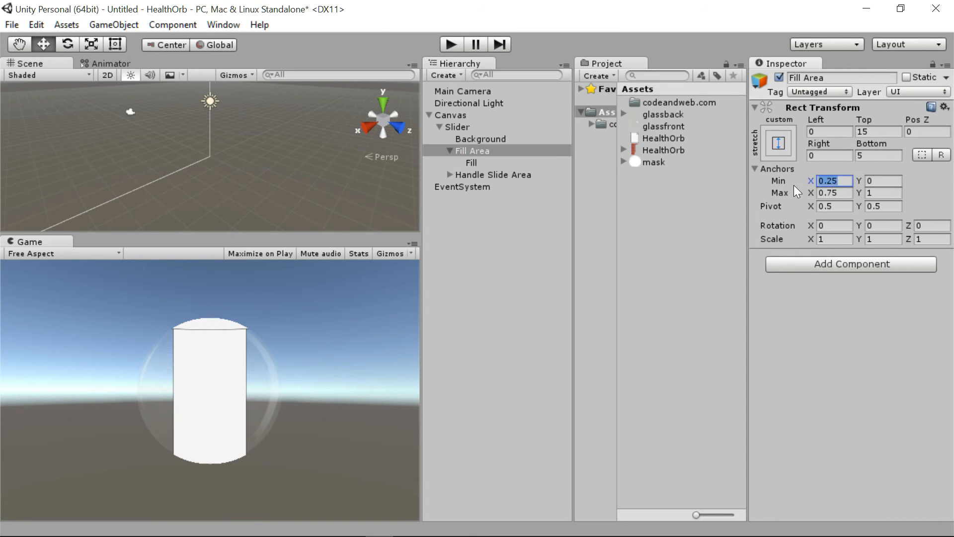
text(0)
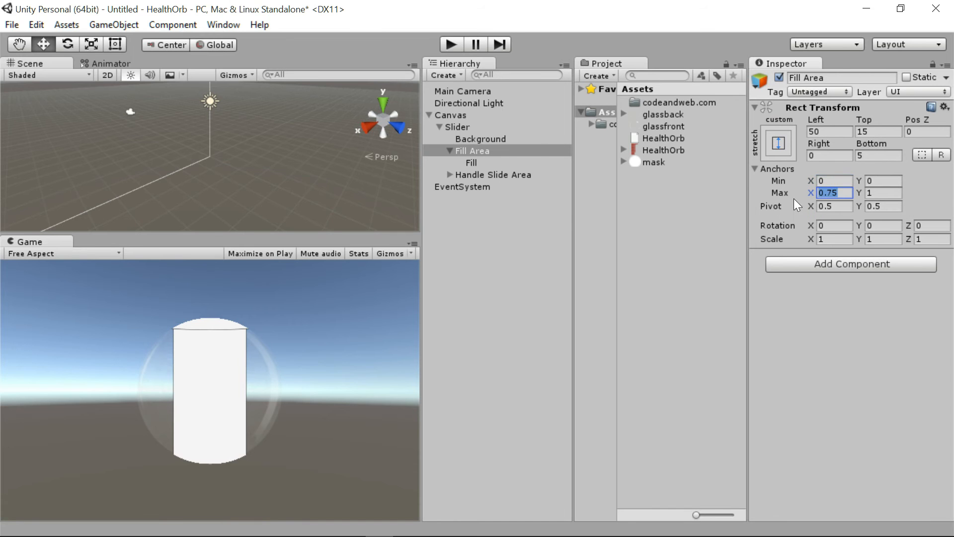
text(1)
- Set the Fill Area's Left and Right offsets to 0
click(832, 132)
text(0)
click(807, 154)
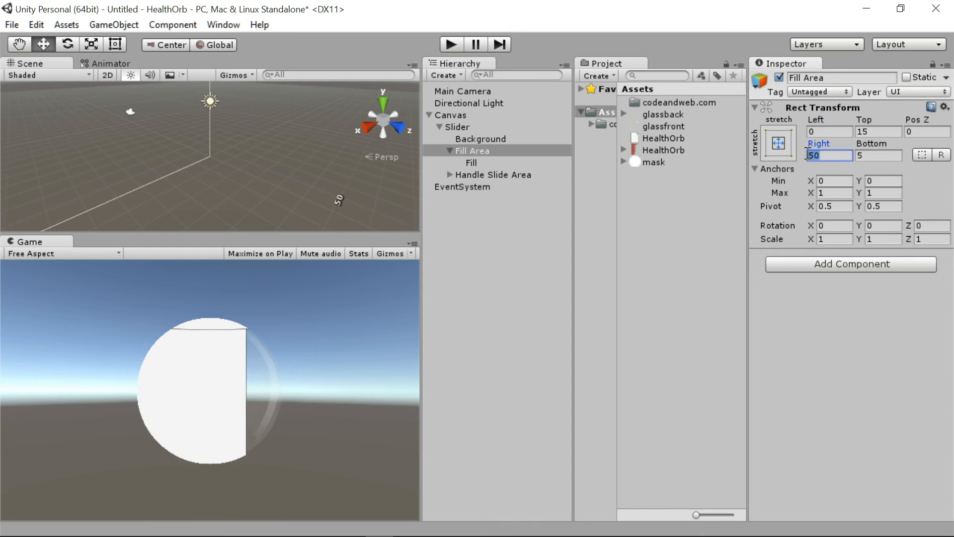
text(0)
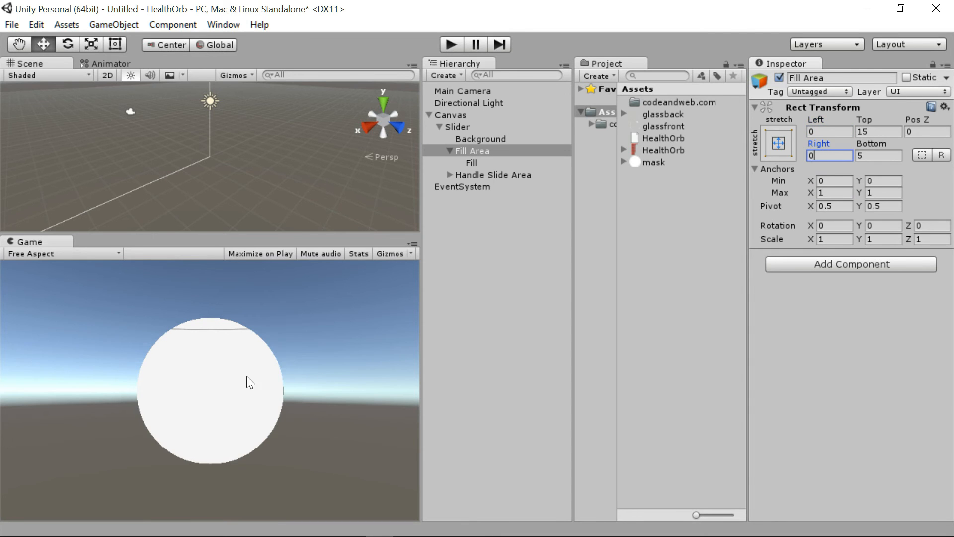
- Set the Fill Area's Top and Bottom offsets to -15
click(872, 132)
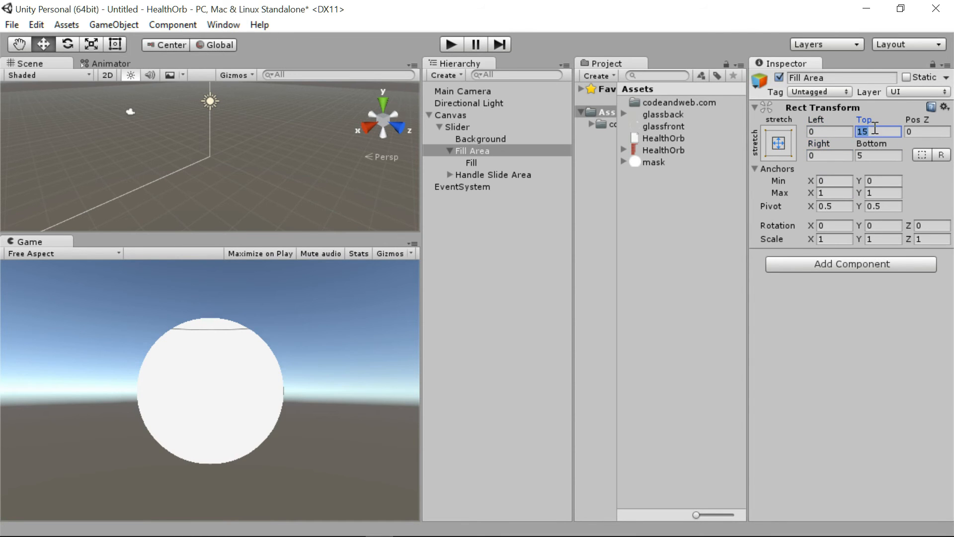
text(-15)
click(875, 155)
text(-15)
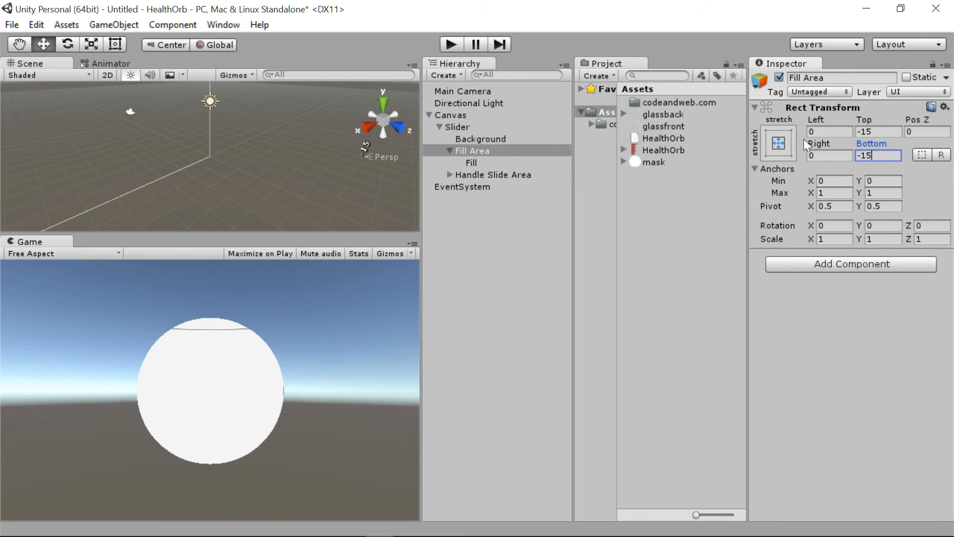
- Assign the red HealthOrb sprite as the source image of the Fill object inside the Fill Area
click(472, 162)
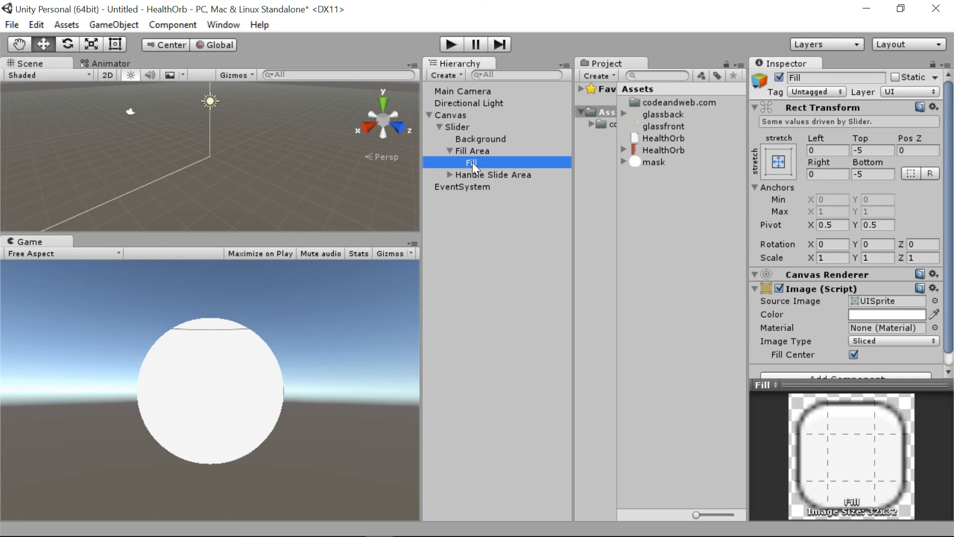
drag(949, 175, 953, 218)
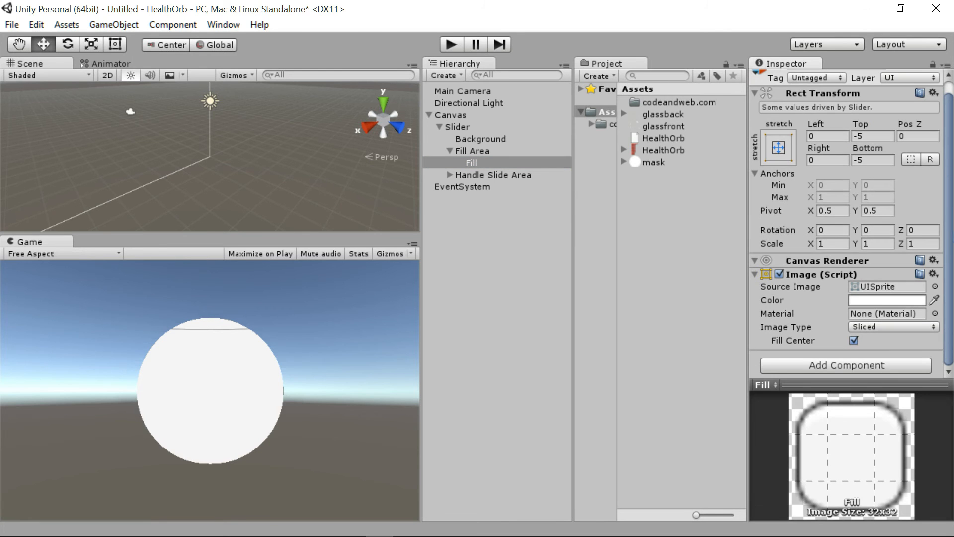
mouse_move(646, 148)
mouse_down()
mouse_move(637, 151)
mouse_move(862, 272)
mouse_move(871, 287)
mouse_up()
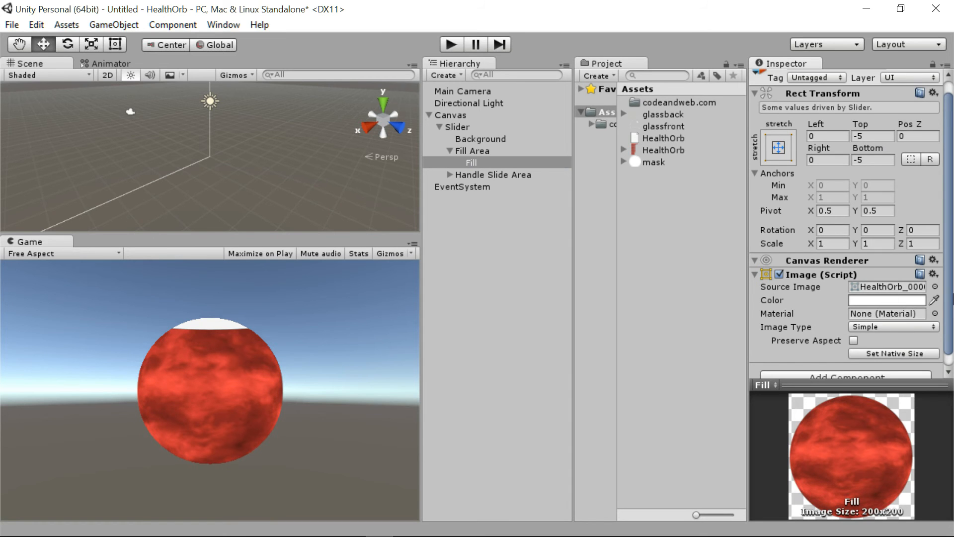
- Add an Animator component to the Fill object
scroll(952, 307, down, 1)
scroll(952, 307, down, 1)
click(886, 366)
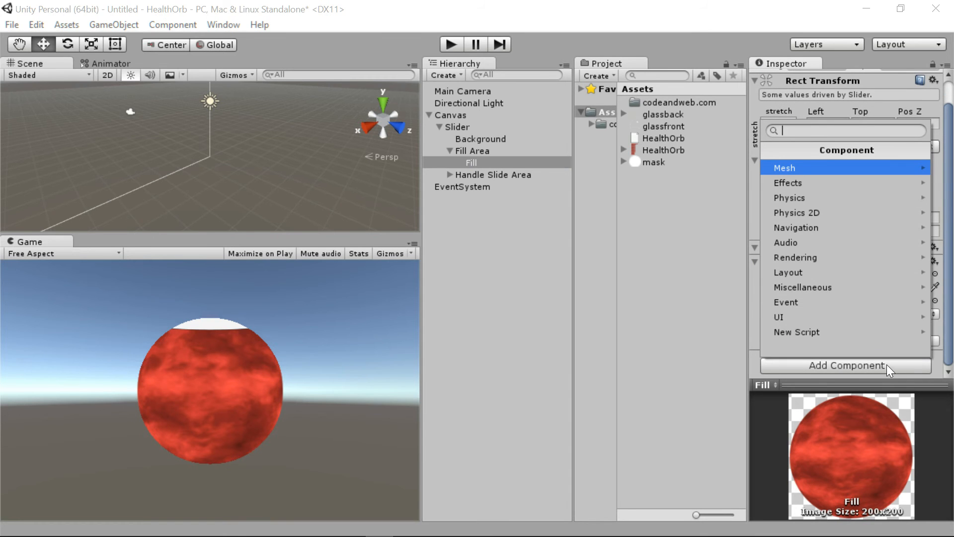
click(861, 288)
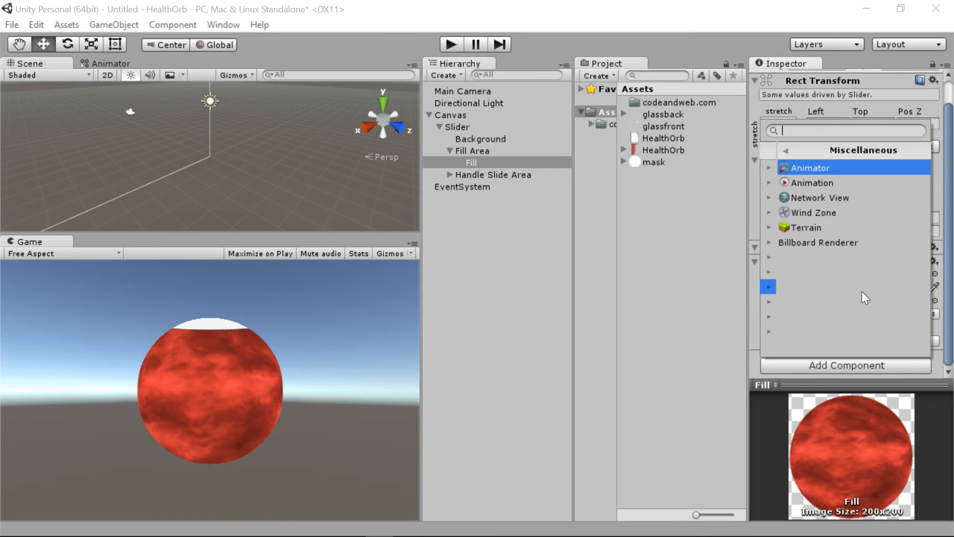
click(811, 169)
scroll(941, 240, down, 3)
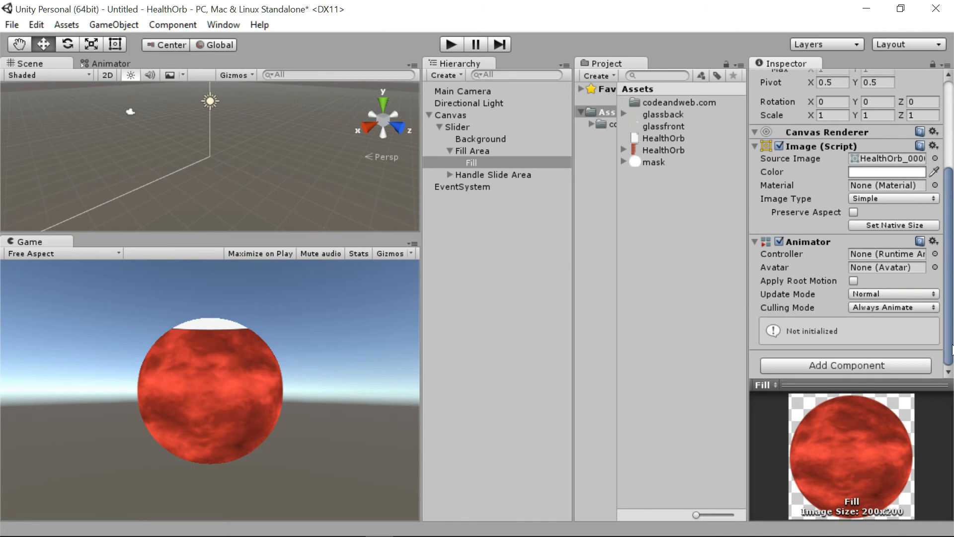
- Open the Animation editor for the Fill object and create a new clip saved as HealthGlobe in the Assets folder
click(209, 27)
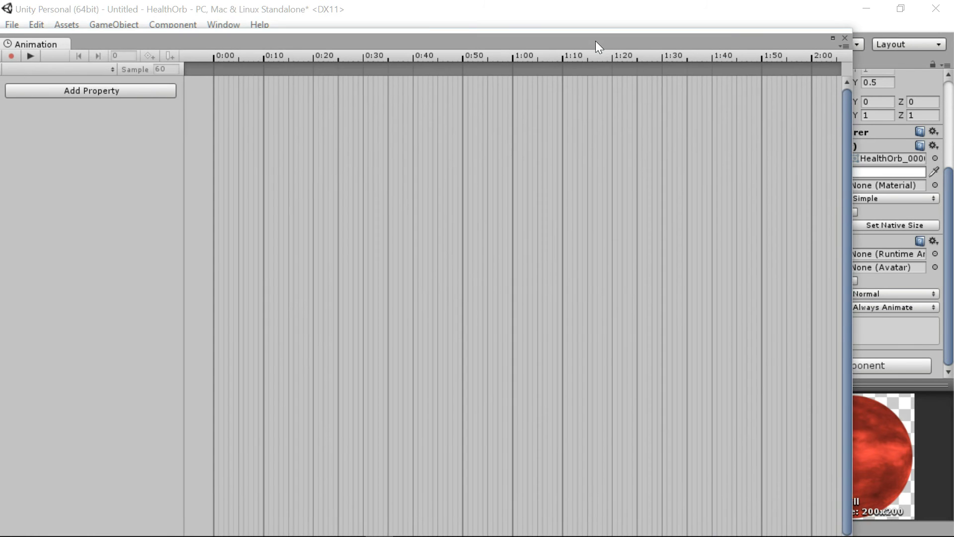
drag(883, 68, 642, 90)
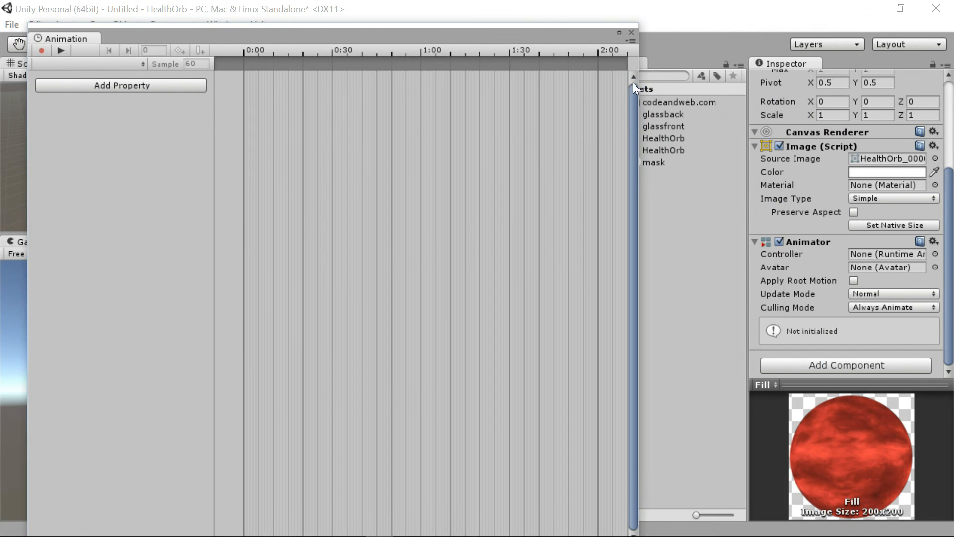
click(91, 64)
click(109, 83)
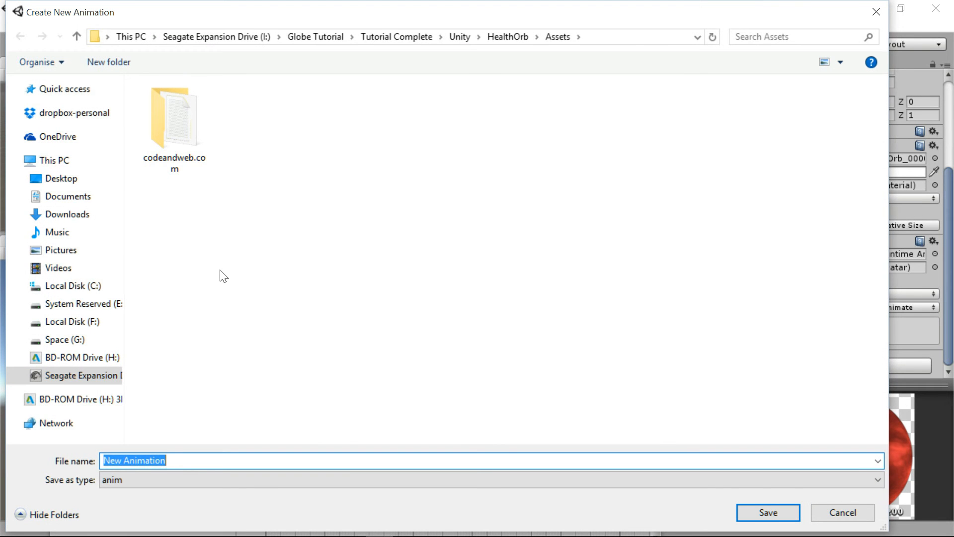
text(HealthGlobe)
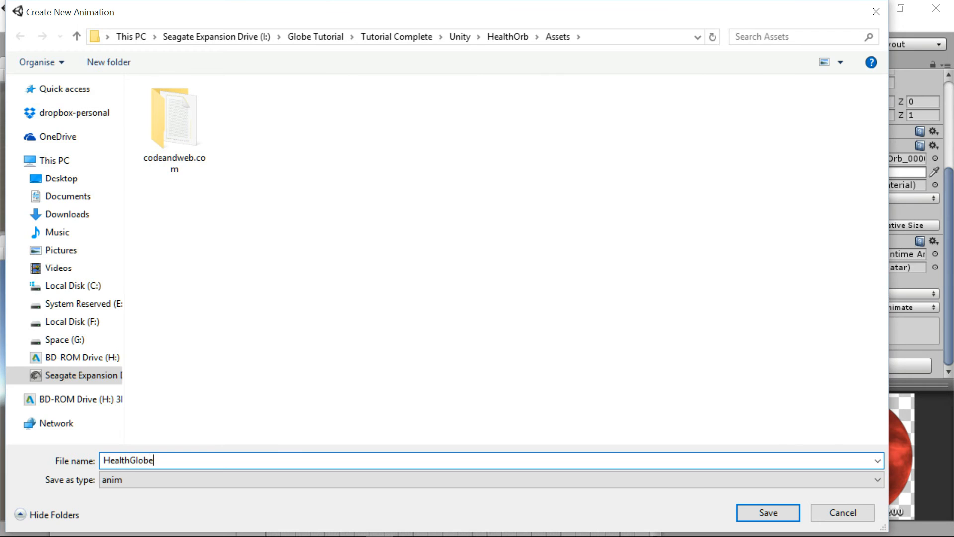
key(Return)
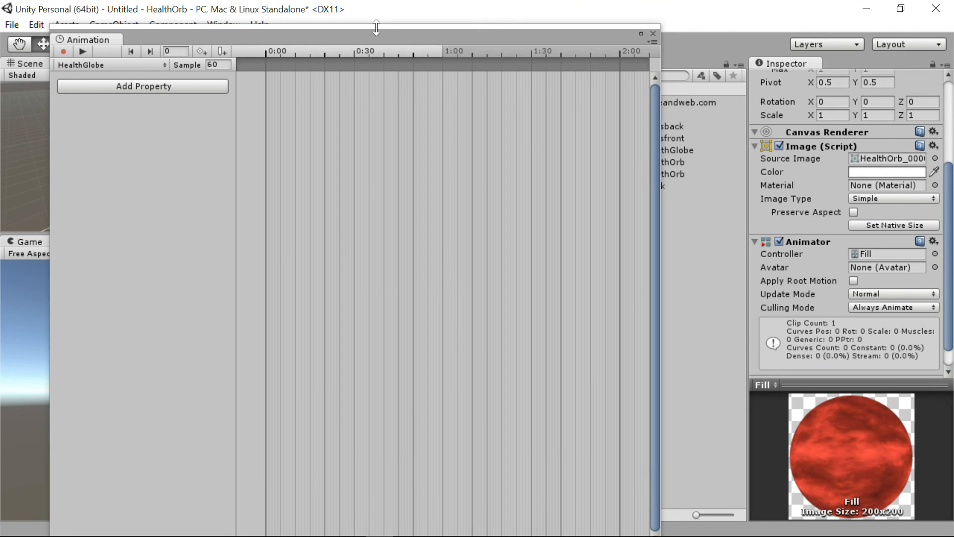
- Add all HealthOrb sprites from HealthOrb_00000 to HealthOrb_00119 to the HealthGlobe clip as a Fill image sprite sequence
drag(377, 30, 350, 30)
click(646, 173)
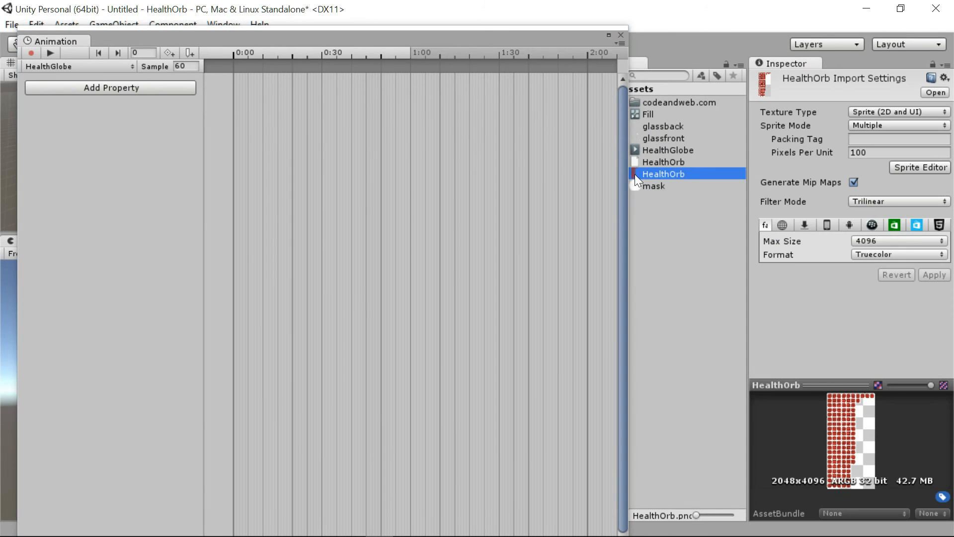
drag(511, 35, 502, 34)
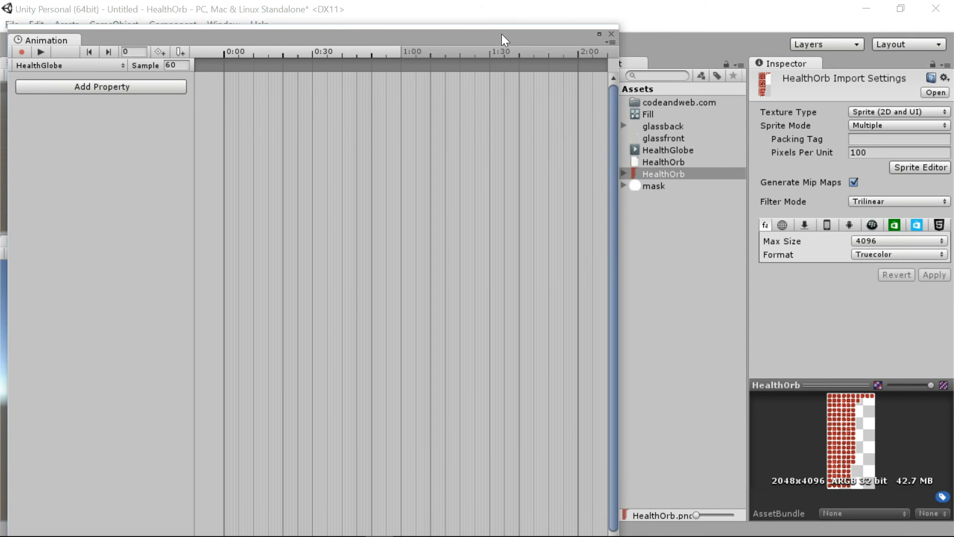
click(623, 173)
click(716, 188)
drag(741, 187, 735, 490)
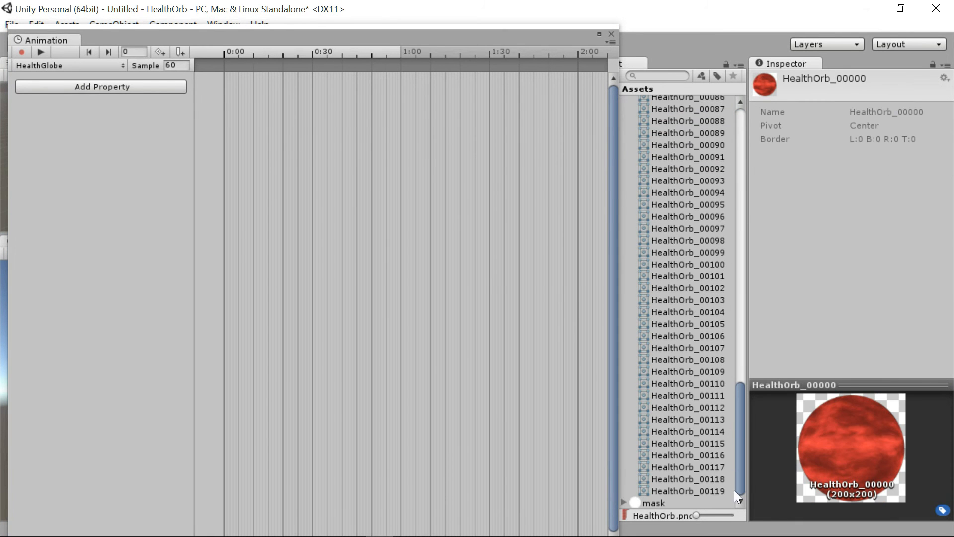
shift+click(717, 491)
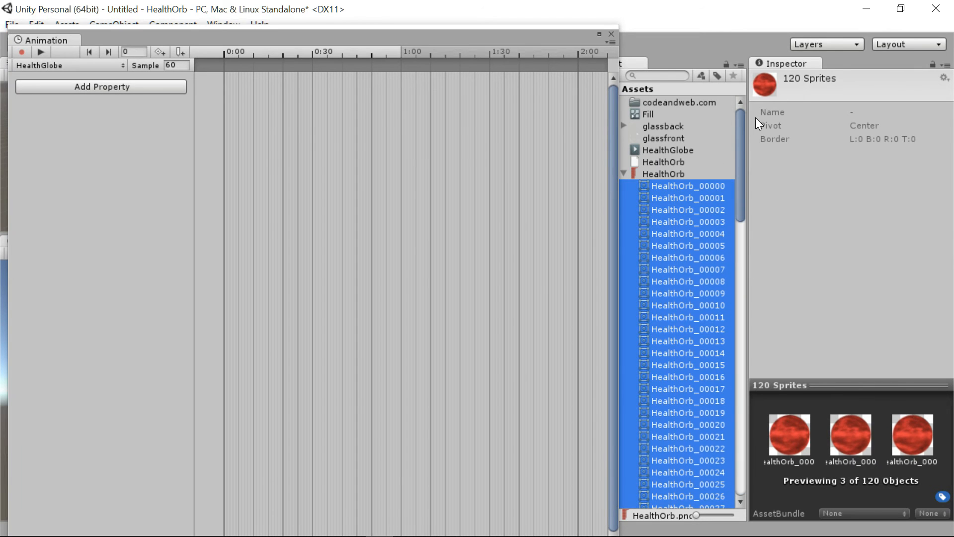
drag(708, 187, 392, 166)
drag(227, 99, 292, 277)
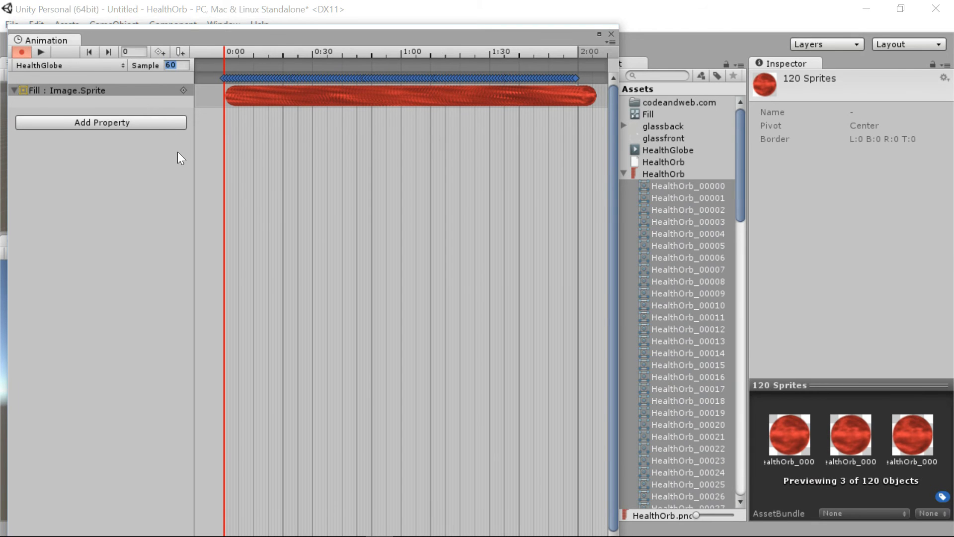
- Set the HealthGlobe clip's sample rate to 24, stop recording, and close the Animation editor
text(24)
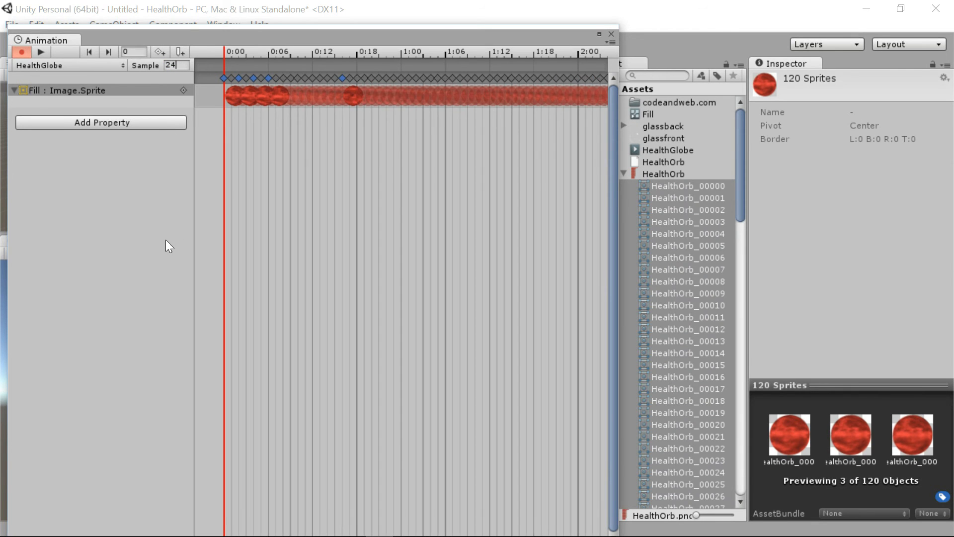
click(21, 51)
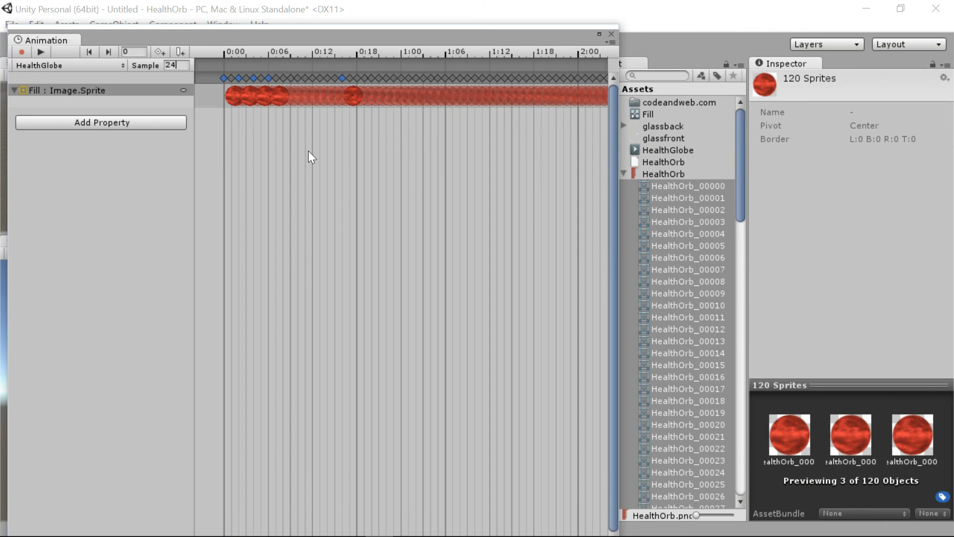
click(611, 33)
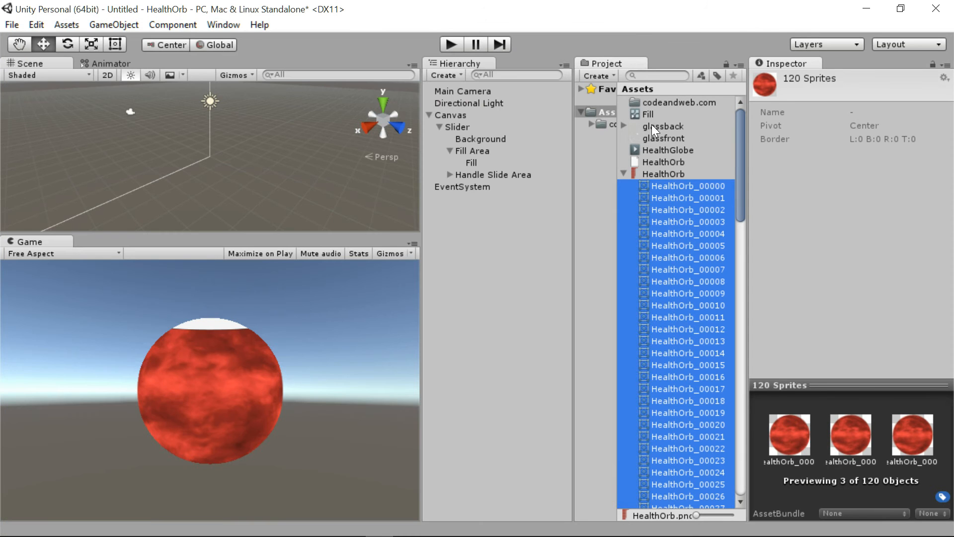
- Run the scene to check the animated orb, try the Slider's Value and return it to 1, and exit play mode
click(449, 46)
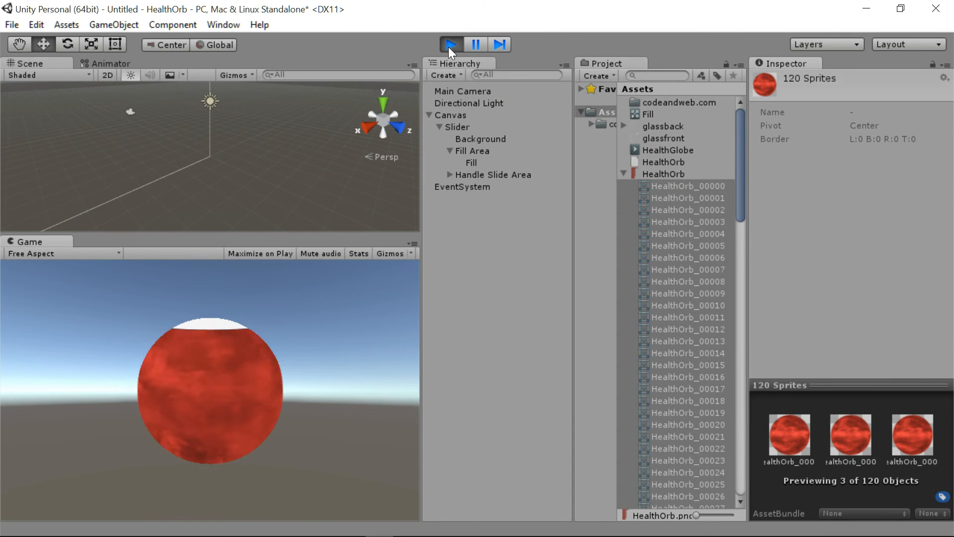
click(452, 127)
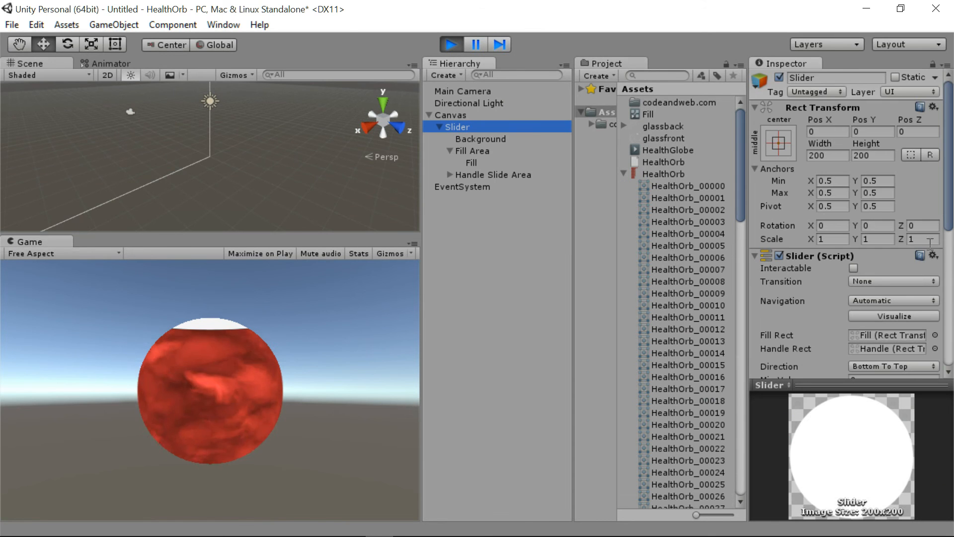
scroll(907, 278, down, 5)
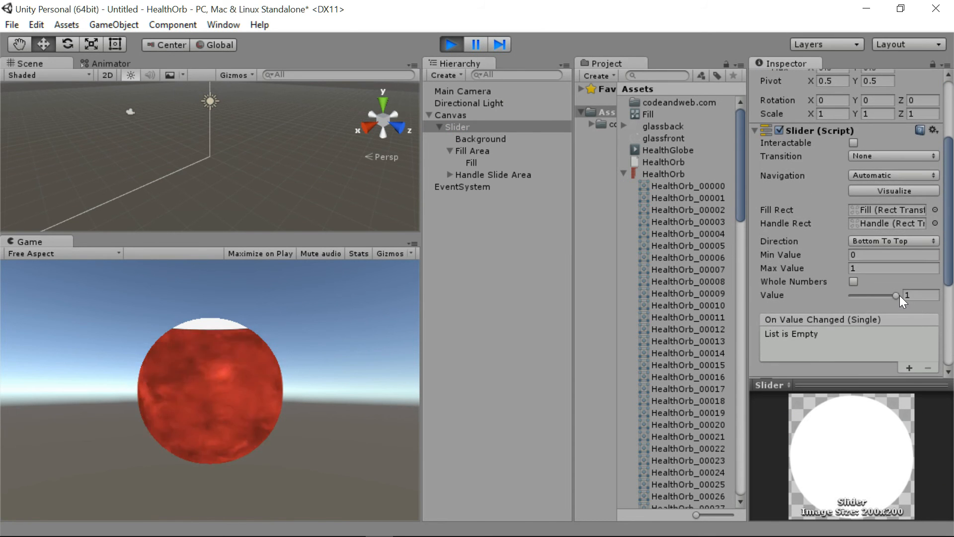
mouse_move(895, 294)
mouse_down()
mouse_move(852, 300)
mouse_move(908, 297)
mouse_move(852, 303)
mouse_move(896, 296)
mouse_up()
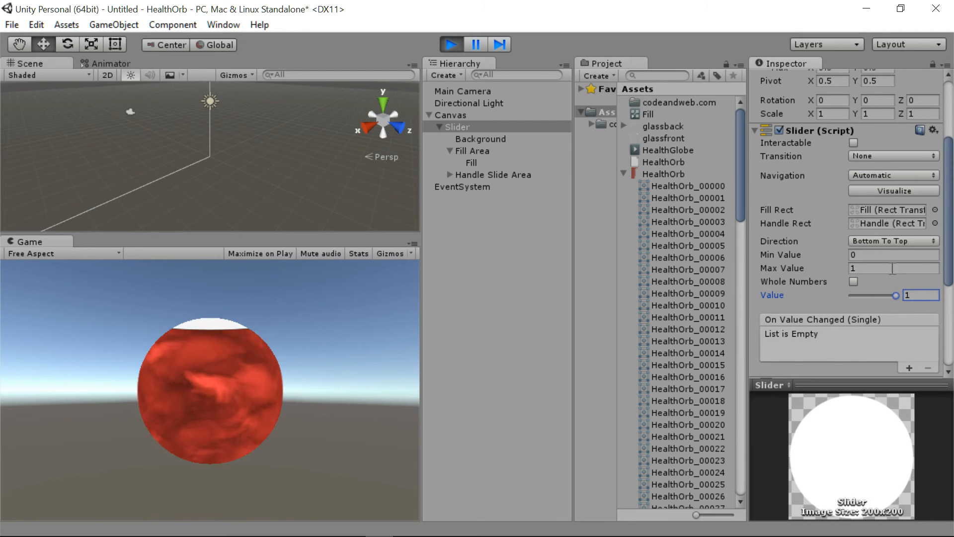
click(452, 57)
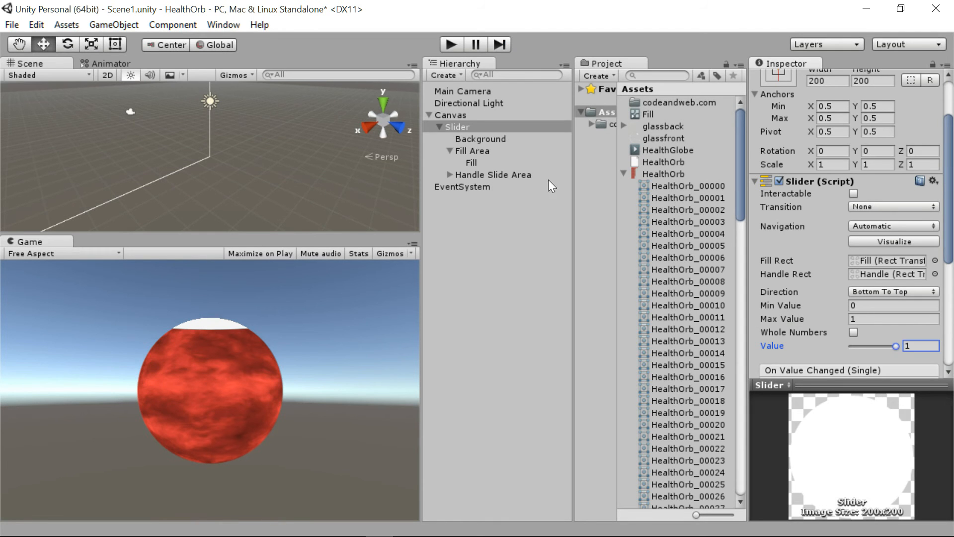
- Make the Fill image a Filled type with Vertical fill from the Bottom, and try the Slider's Value, returning it to 1
click(477, 153)
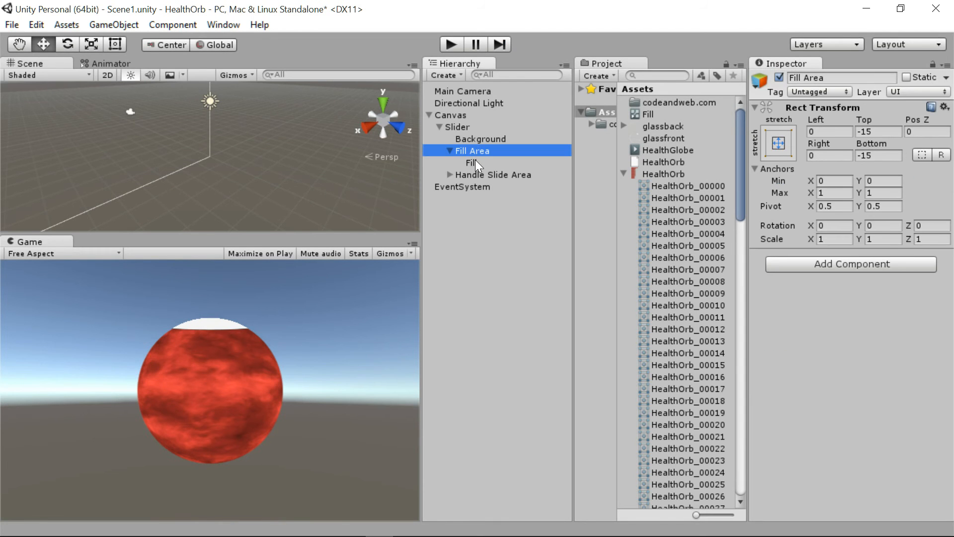
click(475, 160)
drag(951, 254, 949, 293)
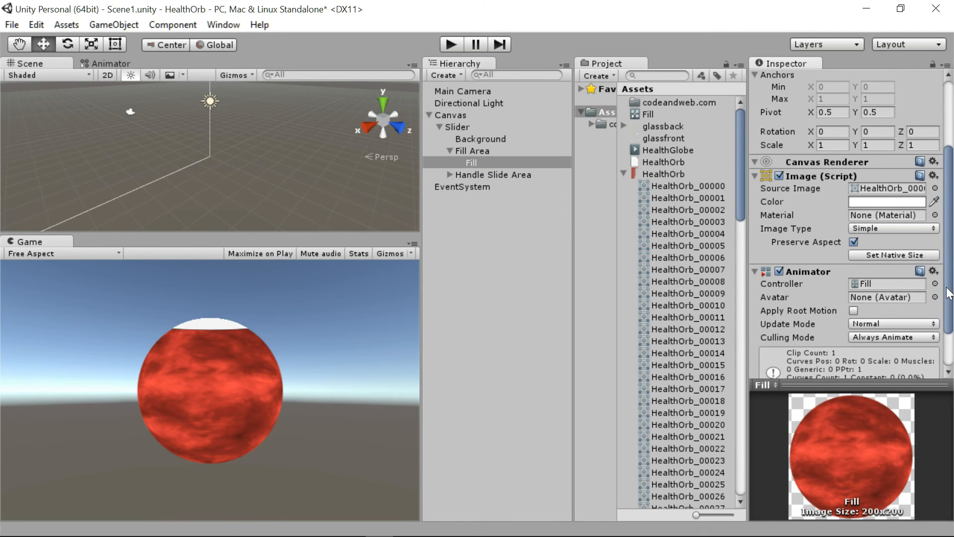
click(915, 231)
click(916, 295)
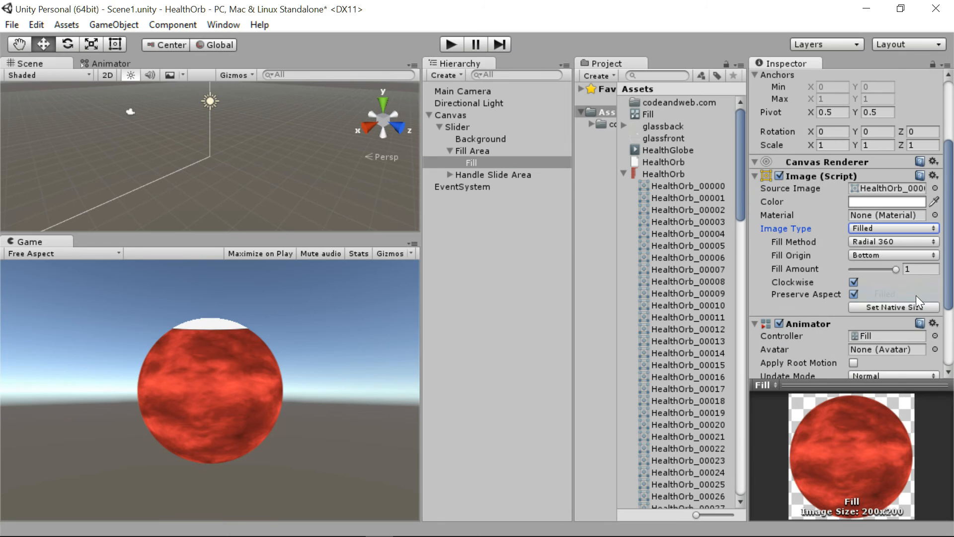
click(880, 242)
click(892, 273)
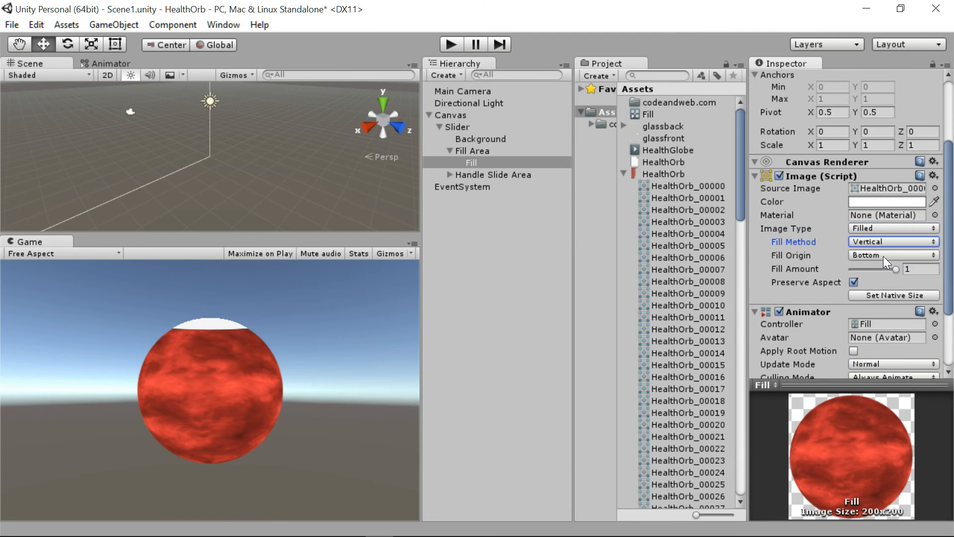
click(884, 255)
click(886, 272)
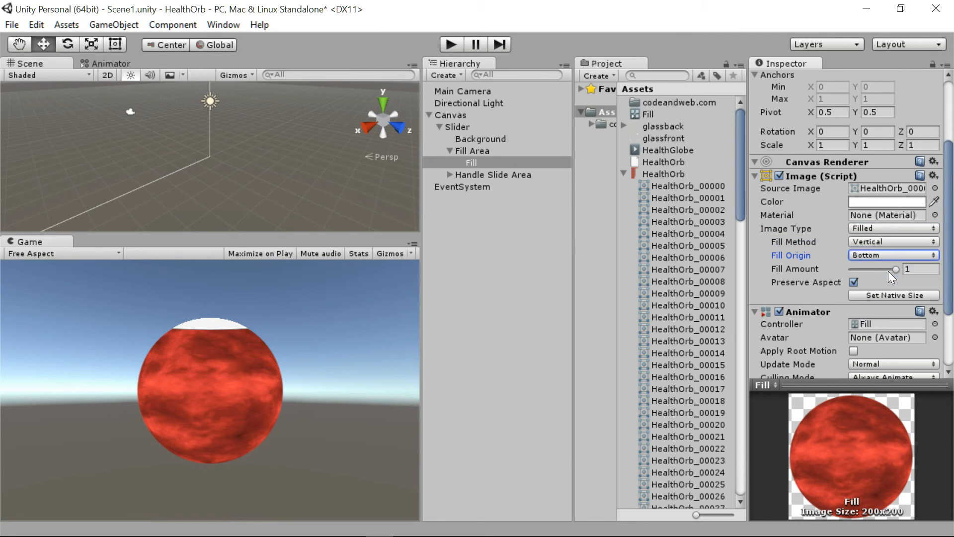
click(458, 127)
mouse_move(895, 308)
mouse_down()
mouse_move(856, 314)
mouse_move(897, 308)
mouse_up()
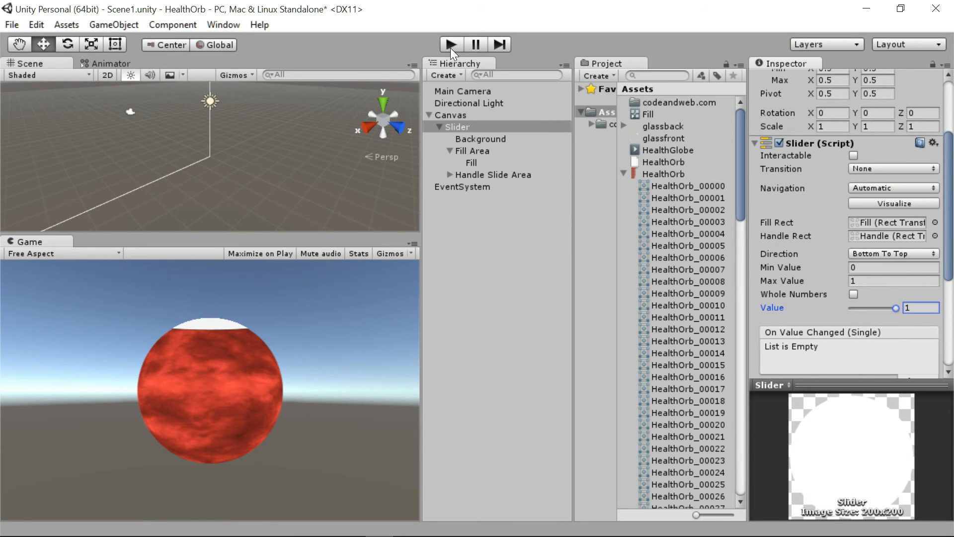
- Add a UI Image to the Canvas, positioned at X 0, Y 0, with width 200 and height 200
click(103, 25)
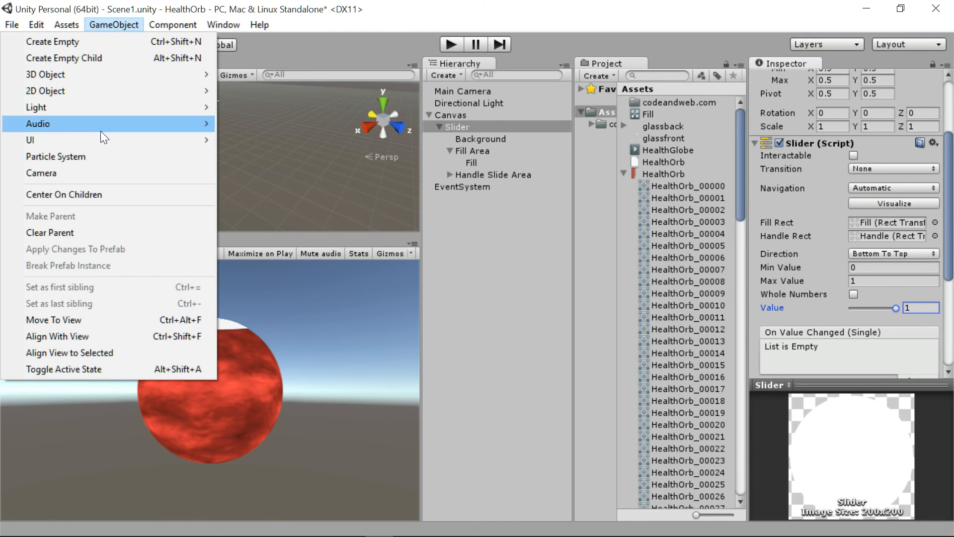
mouse_move(101, 137)
click(267, 188)
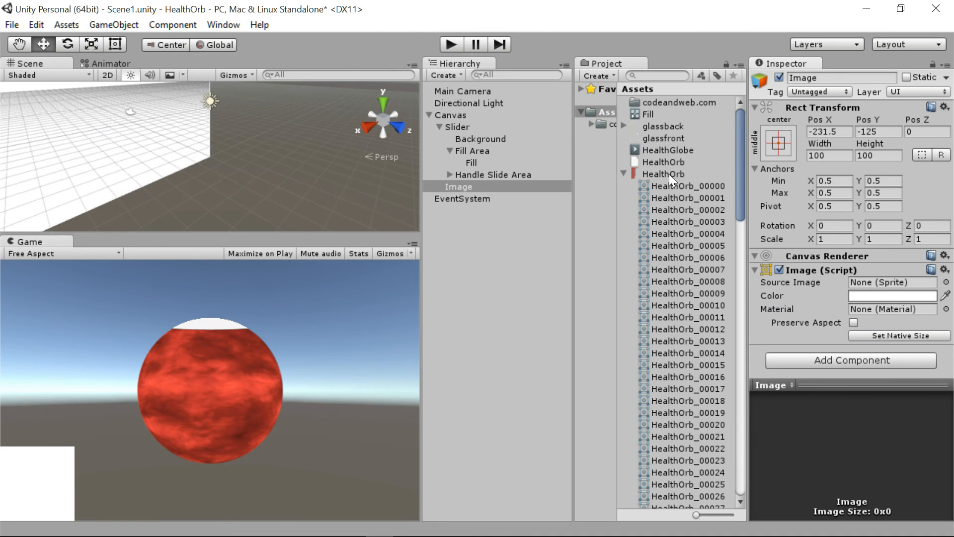
click(818, 133)
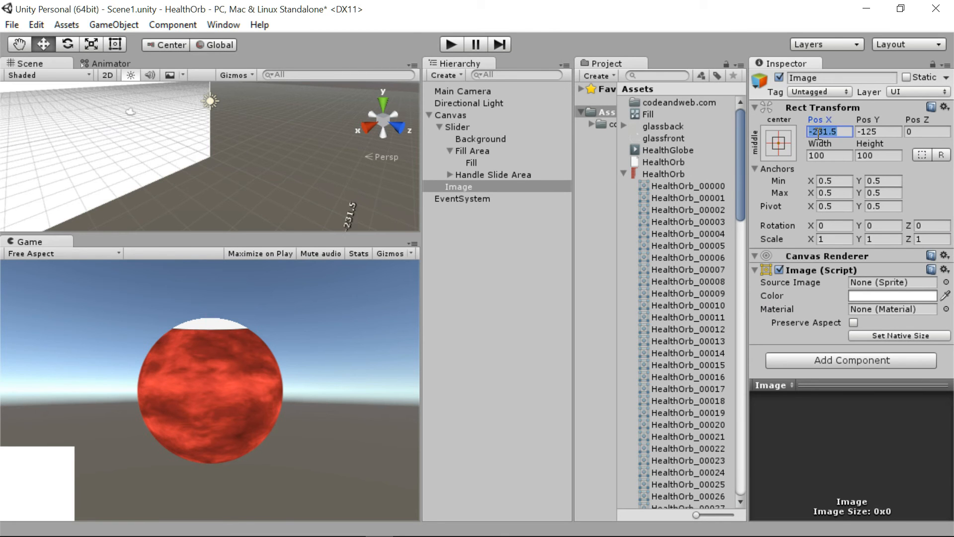
text(0)
click(879, 132)
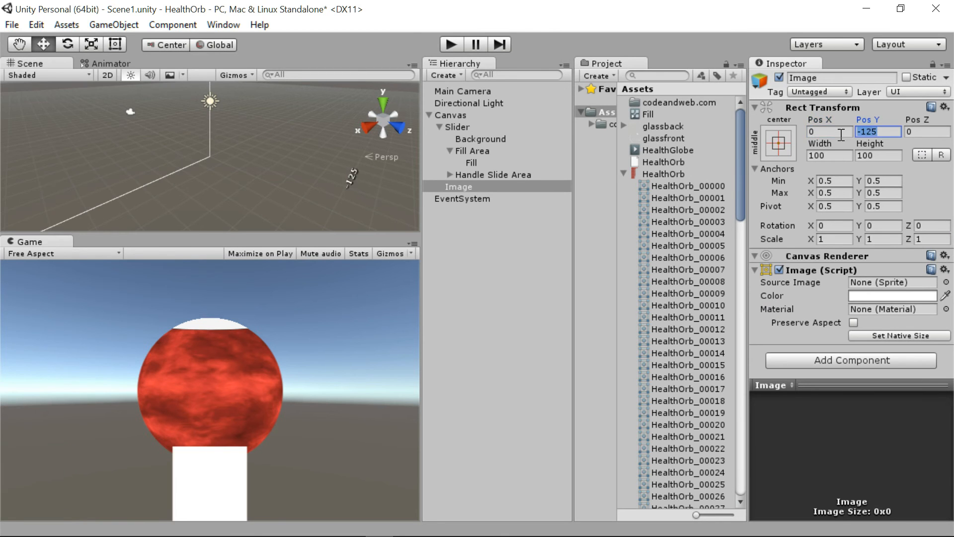
text(0)
click(830, 156)
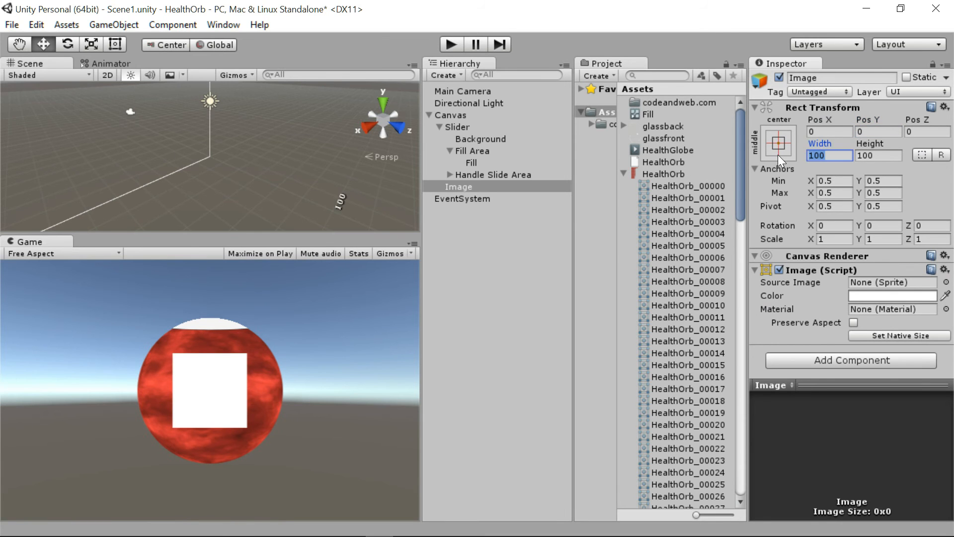
text(200)
click(884, 155)
text(200)
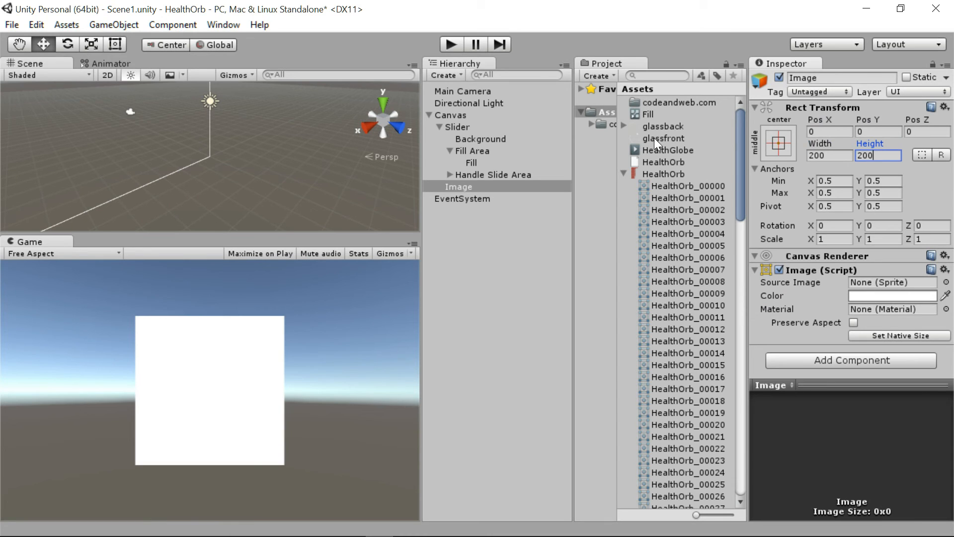
- Set the glassfront texture type to Sprite (2D and UI), apply it, and assign glassfront as the new Image's source image
drag(654, 138, 882, 284)
click(668, 140)
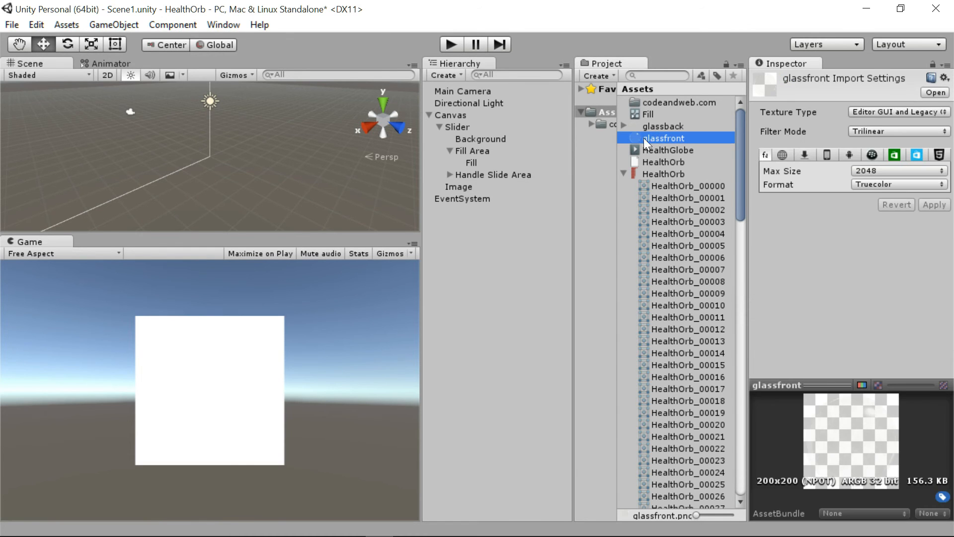
click(871, 112)
click(856, 175)
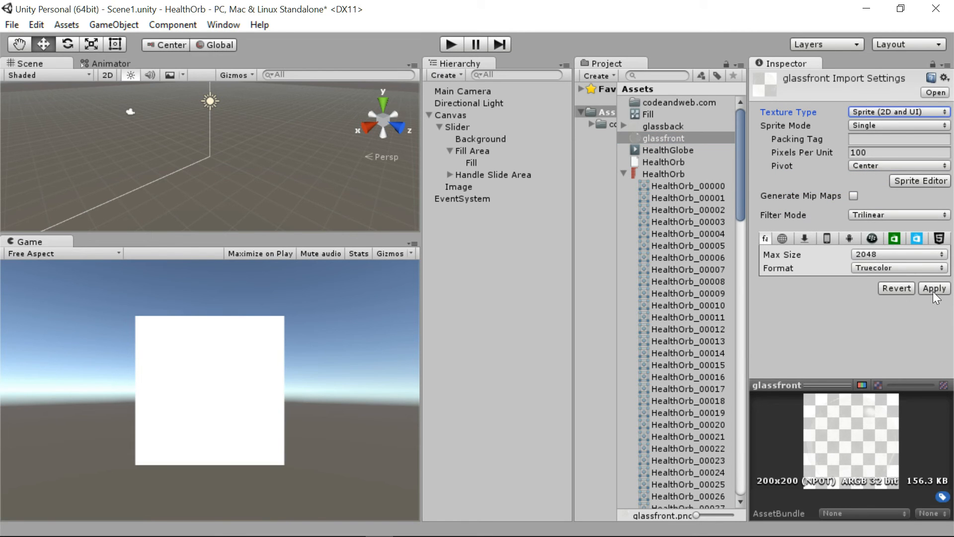
click(932, 292)
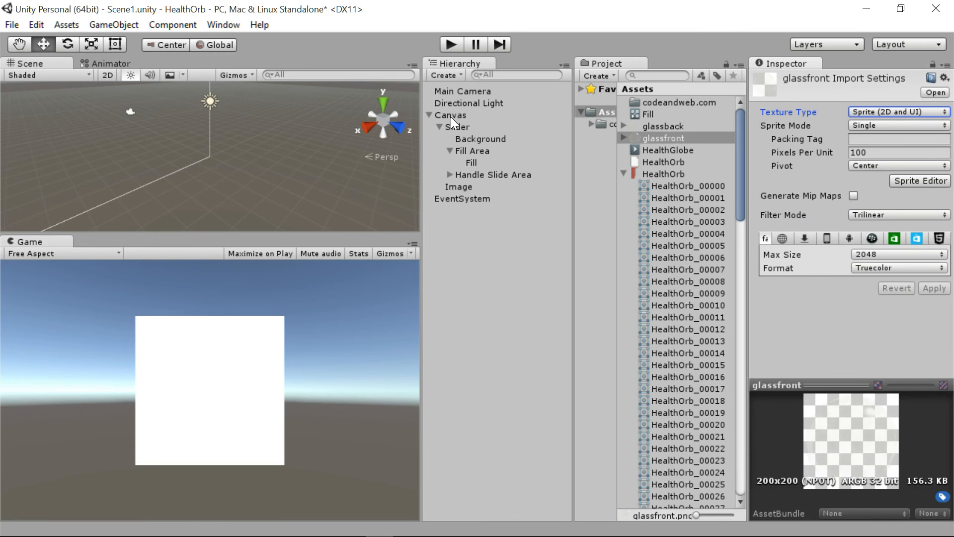
click(466, 187)
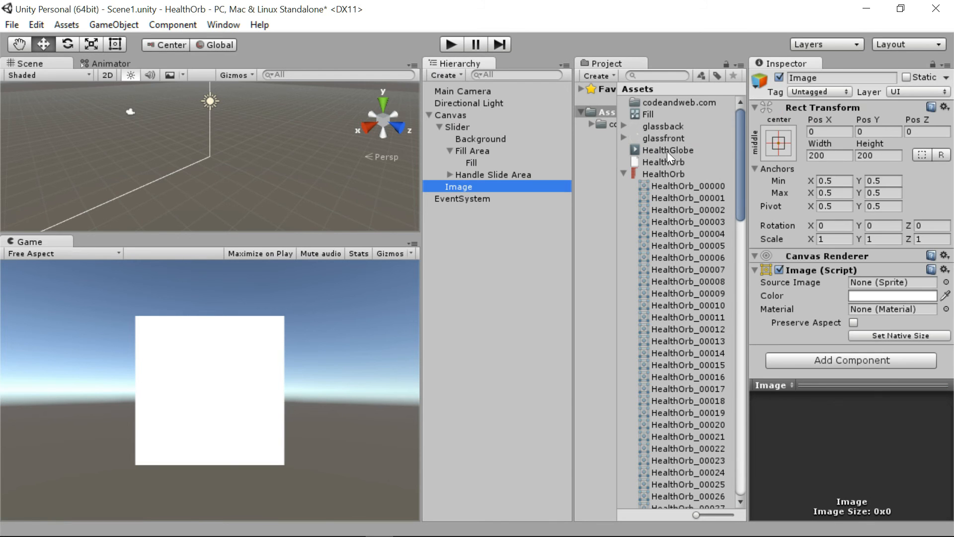
drag(657, 139, 886, 285)
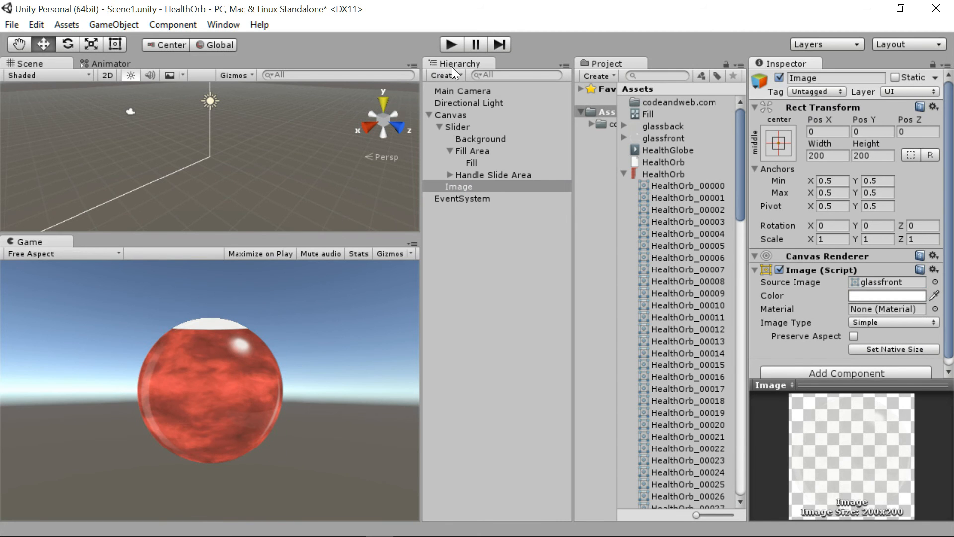
- Run the scene to check the glass overlay, try the Slider's Value and return it to 1, and exit play mode
click(451, 46)
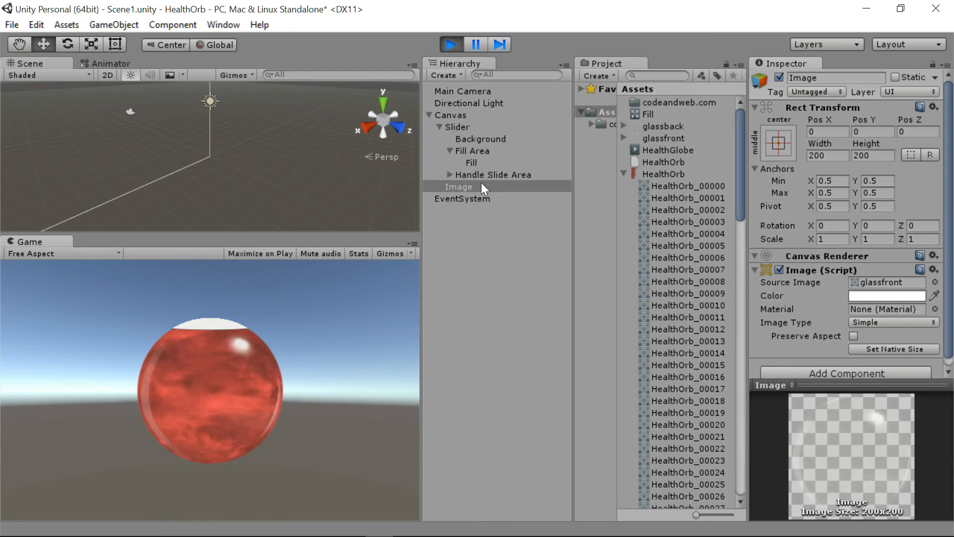
click(451, 116)
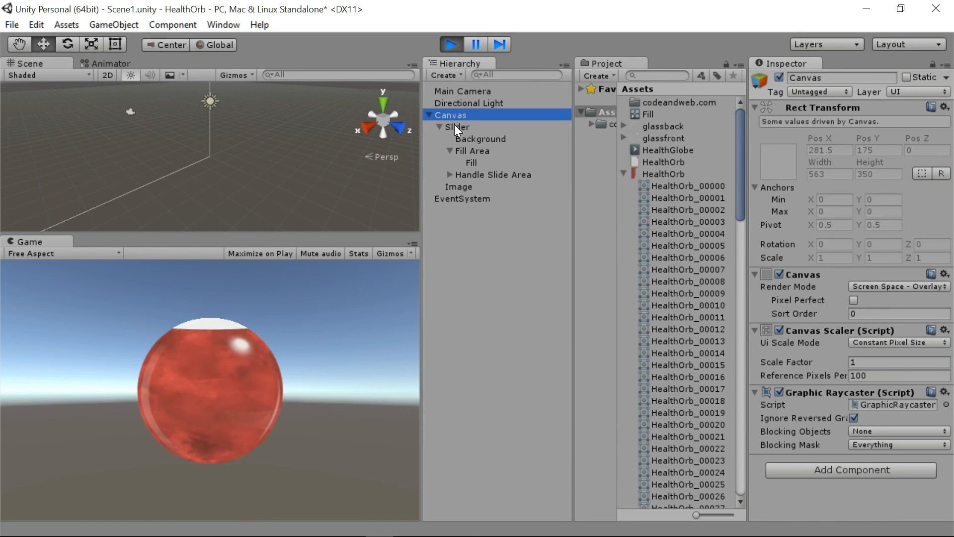
click(454, 125)
scroll(845, 224, down, 5)
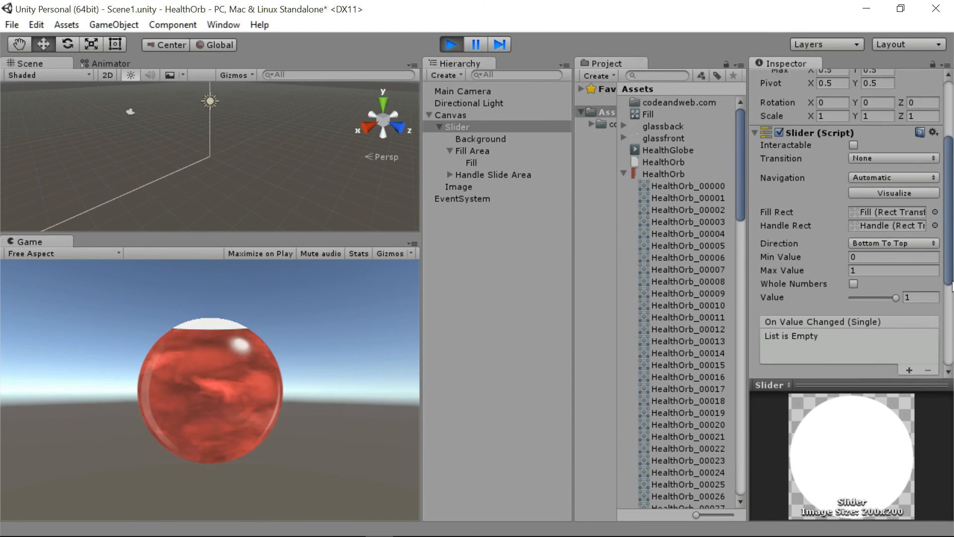
drag(896, 296, 905, 338)
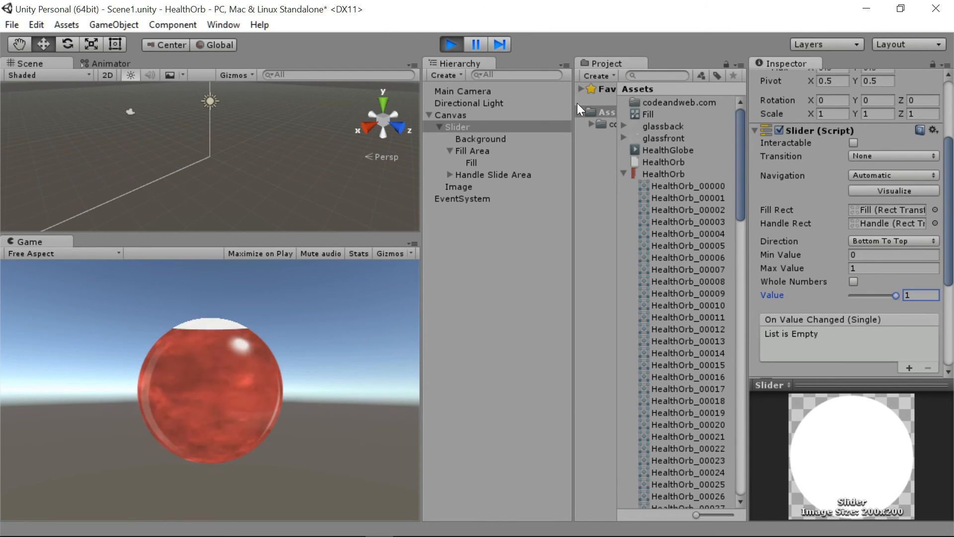
click(454, 44)
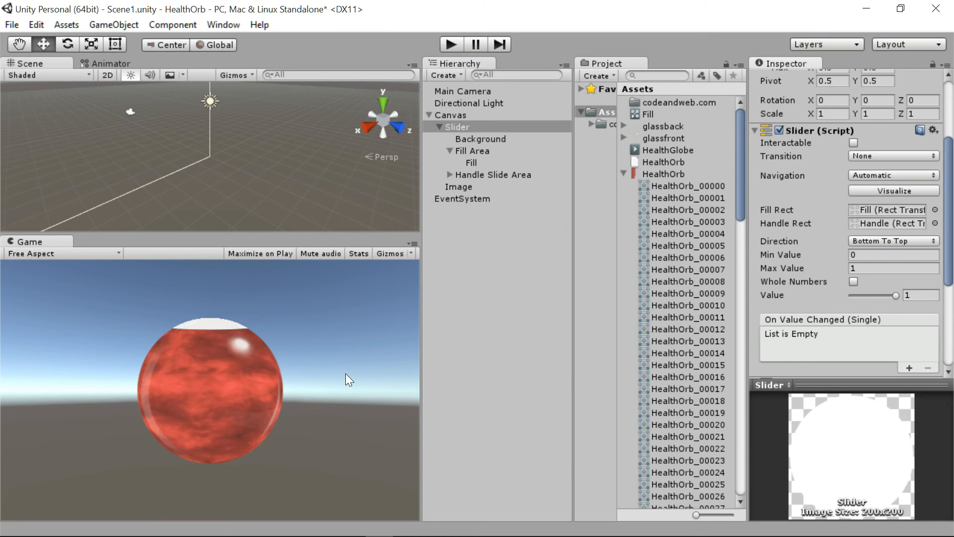
- Switch to After Effects and start a new project, saving the changes to HealthOrb.aep
mouse_move(218, 534)
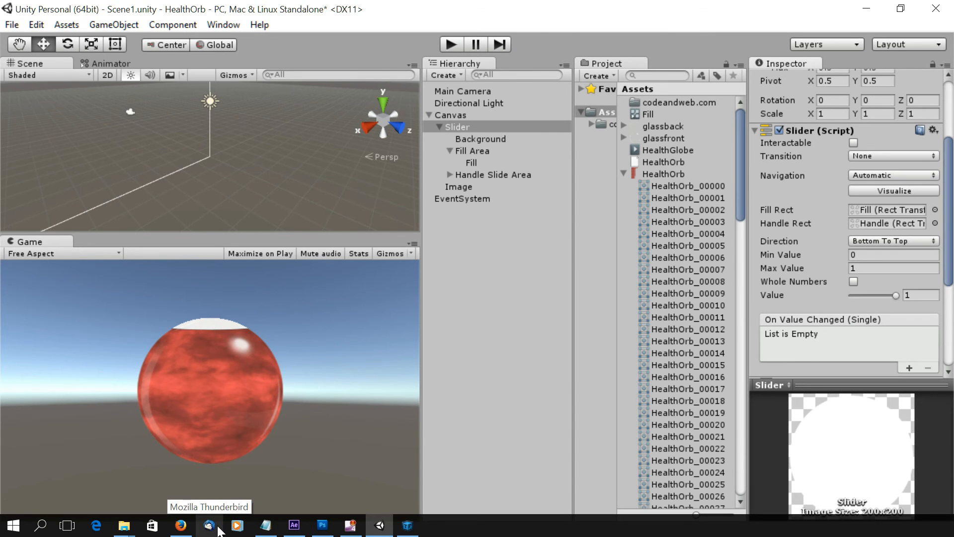
click(294, 525)
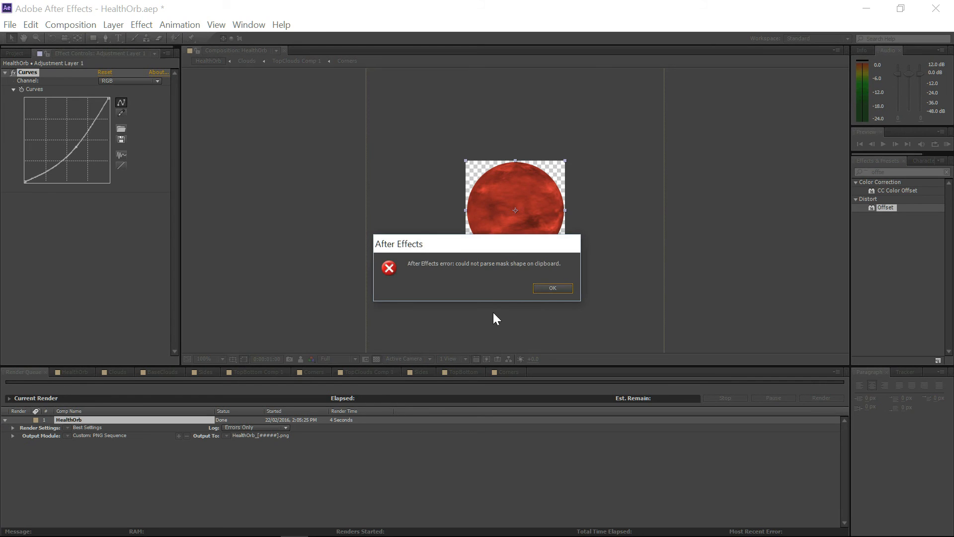
click(544, 287)
click(10, 25)
mouse_move(35, 9)
click(330, 8)
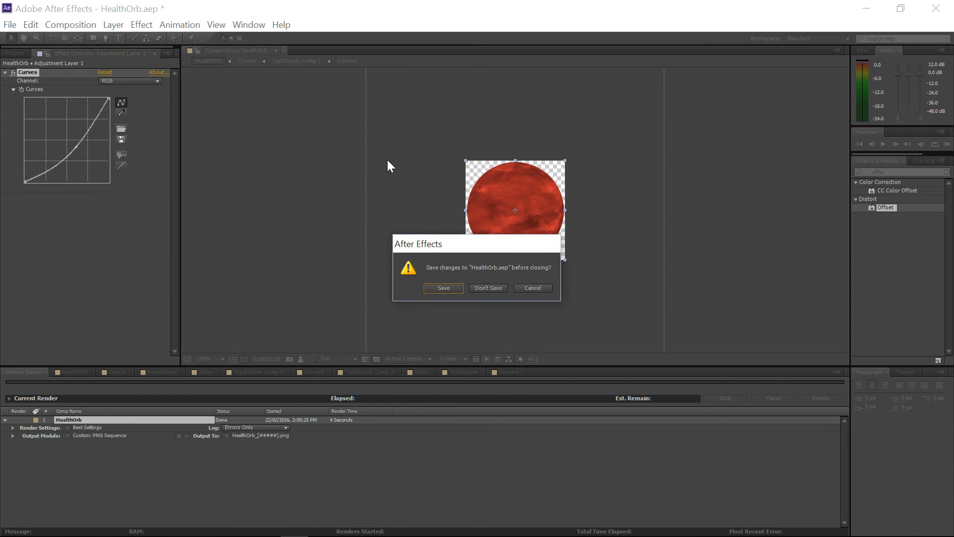
click(444, 289)
- Create a new composition 200 px wide and 50 px high at 24 frames per second, lasting 5 seconds
click(57, 26)
click(61, 40)
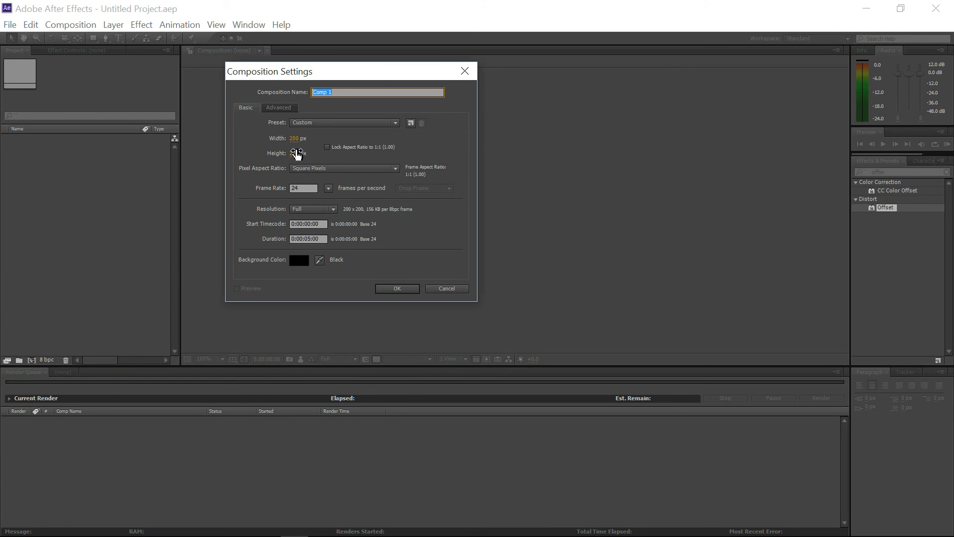
key(ctrl+v)
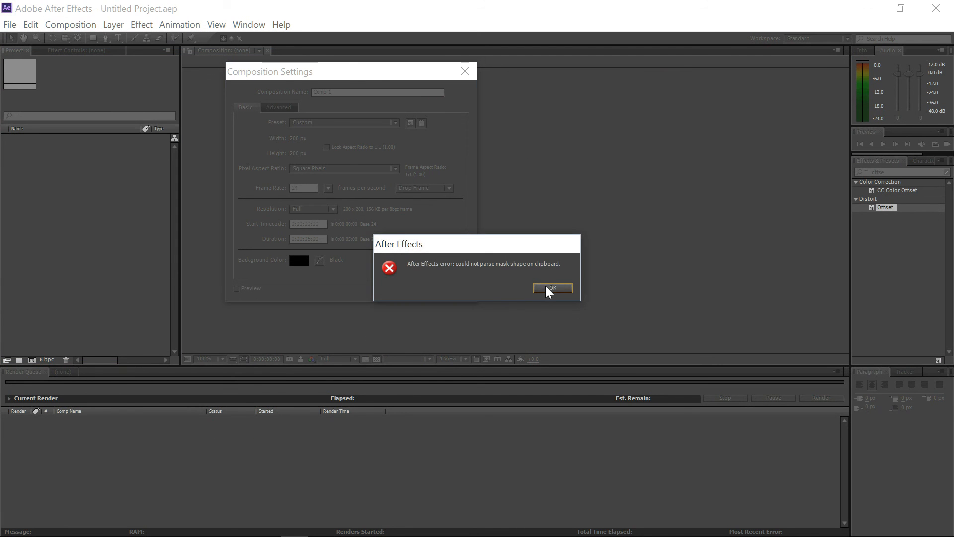
click(549, 289)
drag(294, 153, 233, 169)
click(398, 293)
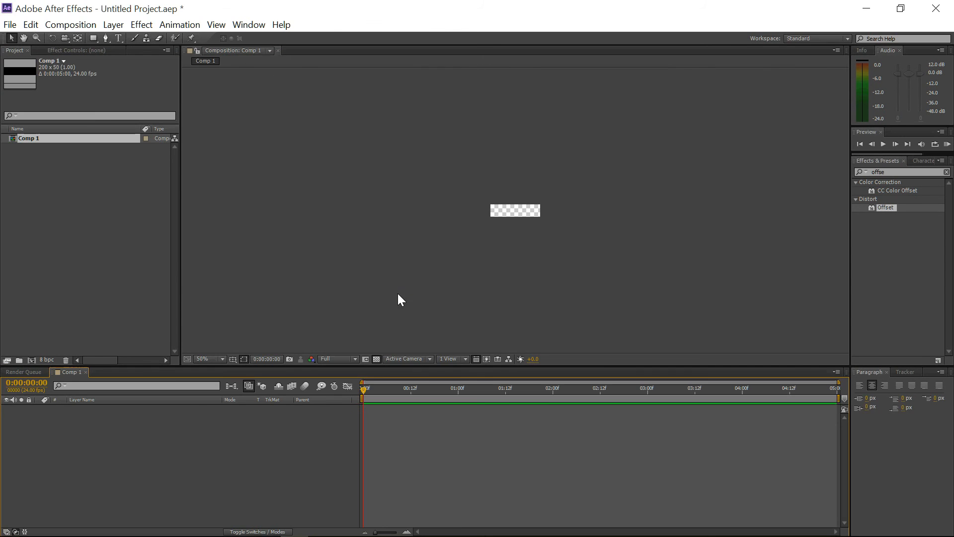
- Add a 200 by 50 px solid layer in light red, colour FF9E9E, to Comp 1
scroll(523, 219, up, 6)
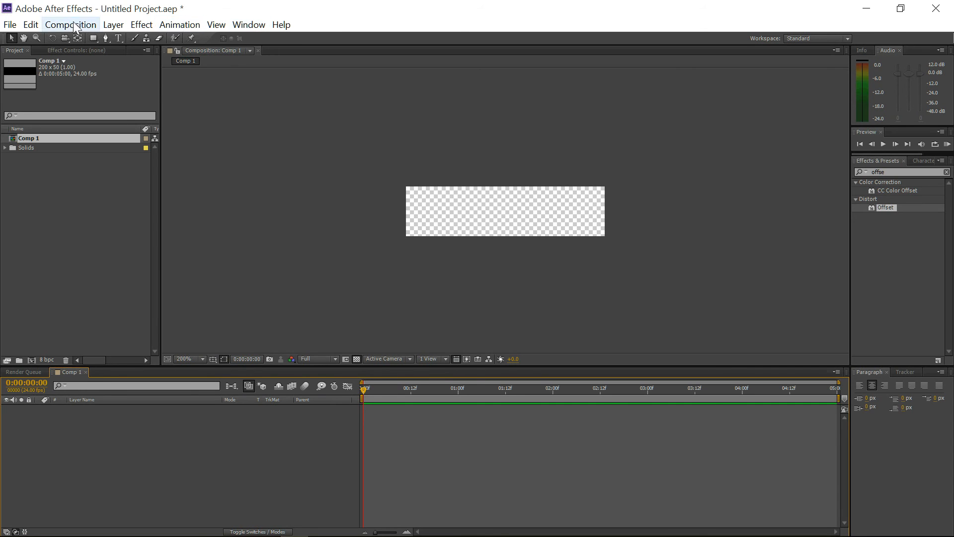
click(124, 25)
mouse_move(125, 39)
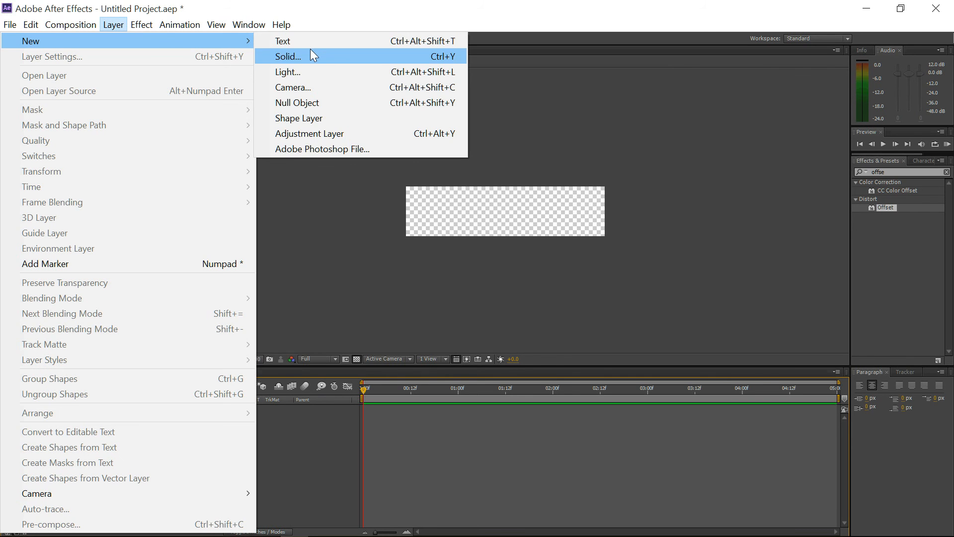
click(309, 55)
click(386, 183)
text(50)
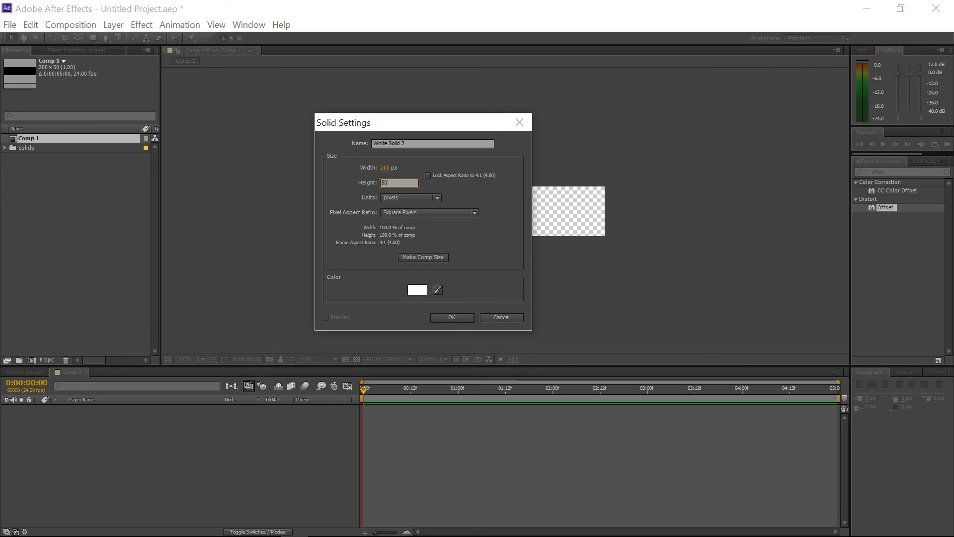
click(422, 293)
drag(668, 144, 692, 131)
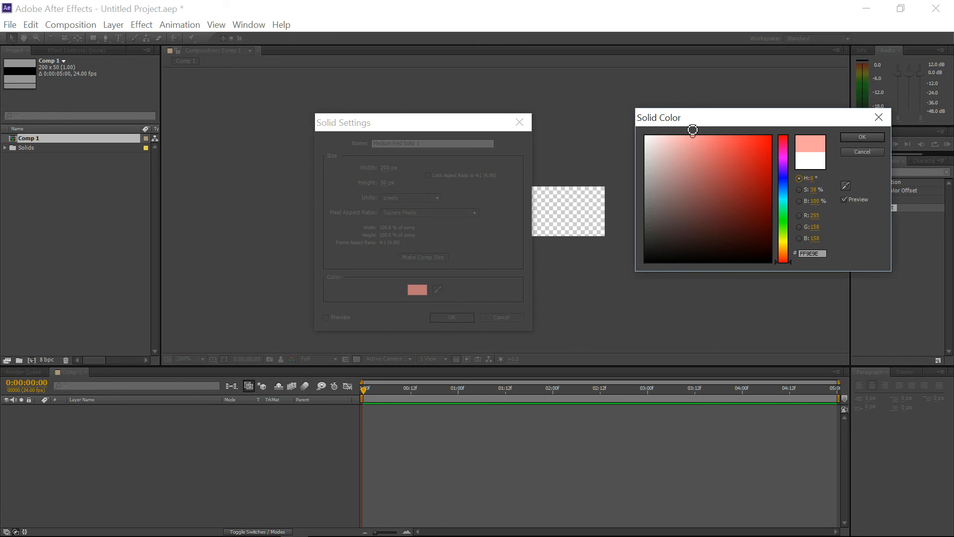
click(861, 134)
click(463, 319)
- Mask the solid to a thin horizontal band across its middle and apply the Turbulent Displace effect to it
click(94, 39)
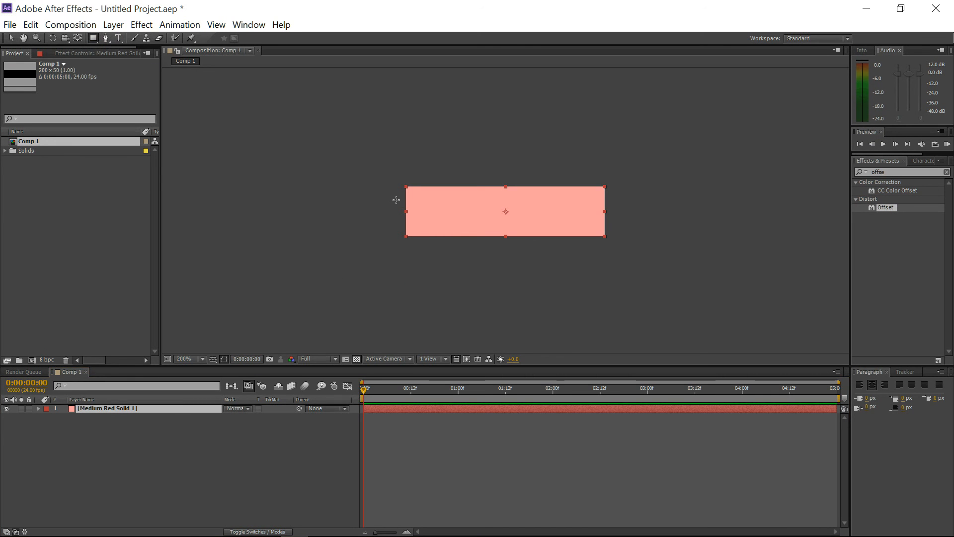
drag(394, 201, 617, 216)
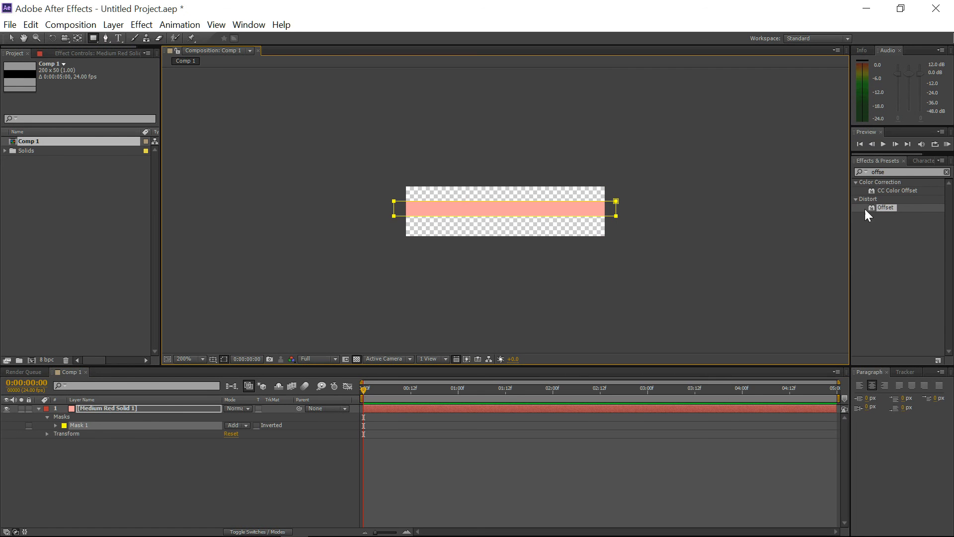
click(863, 172)
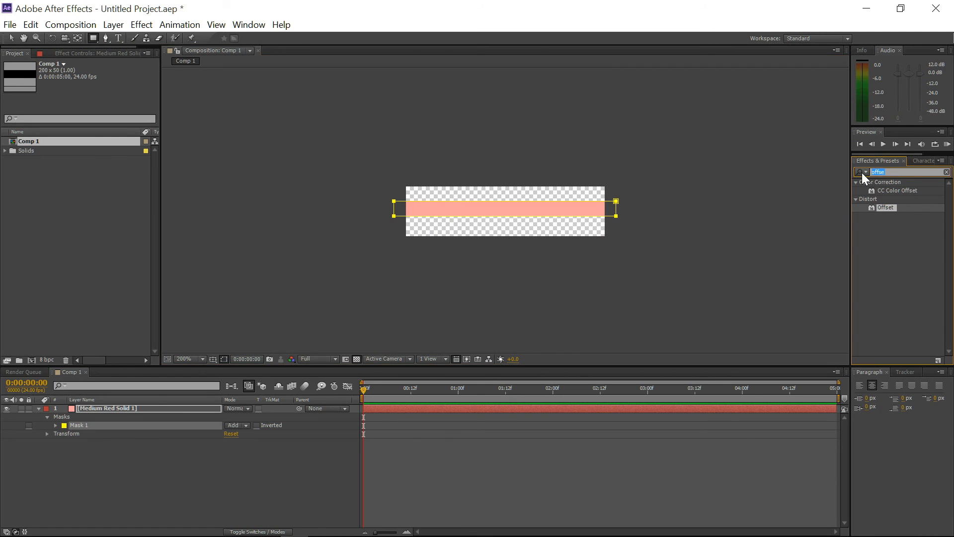
text(tur)
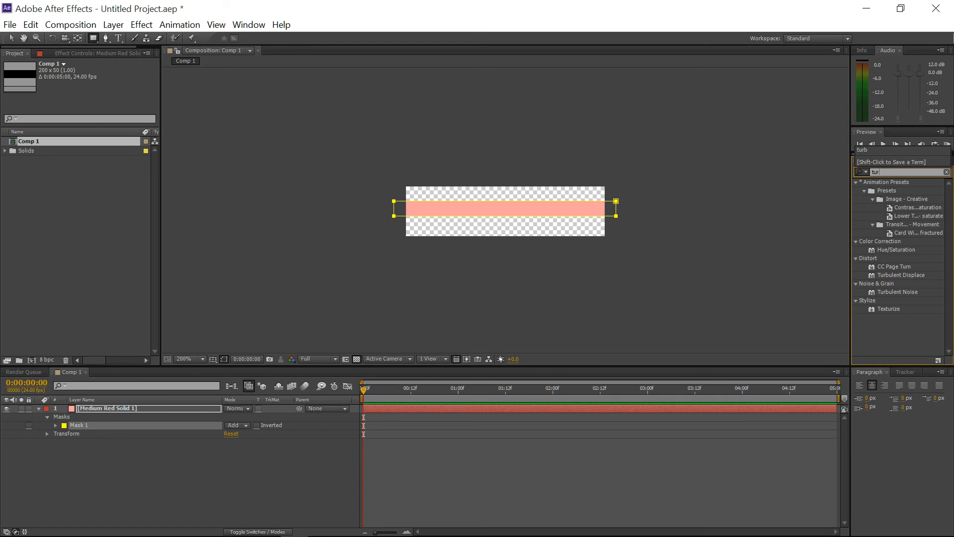
drag(702, 249, 517, 216)
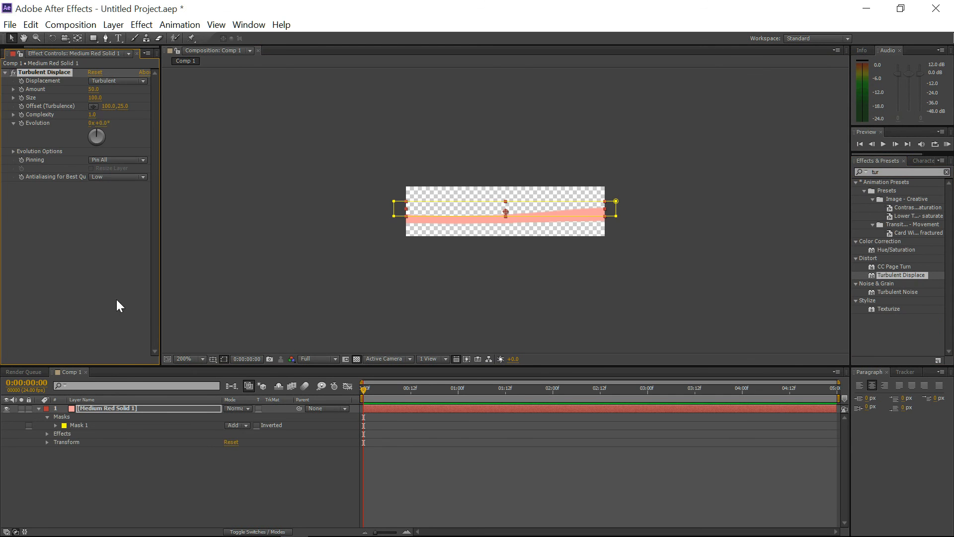
- Set Turbulent Displace's Amount to 31 and Size to 8
click(48, 433)
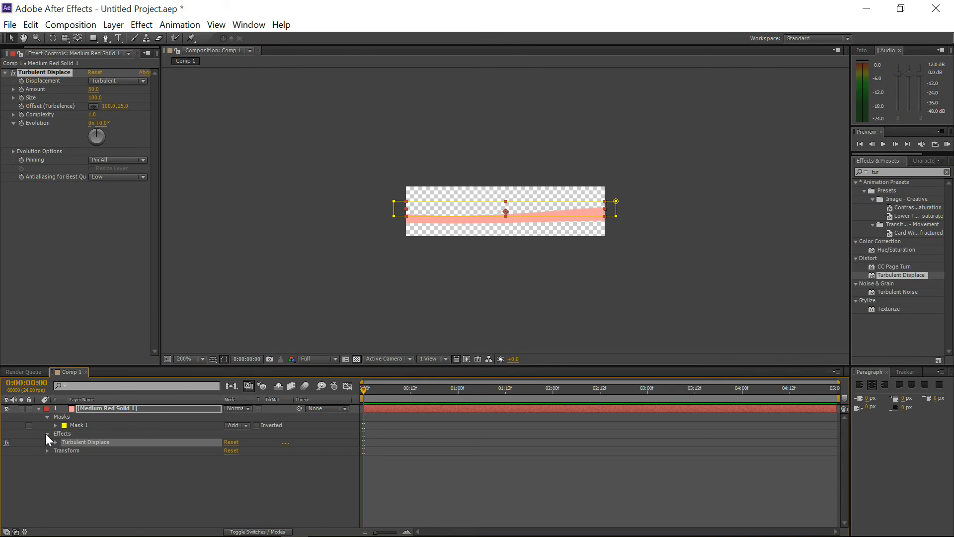
click(55, 442)
drag(232, 467, 185, 466)
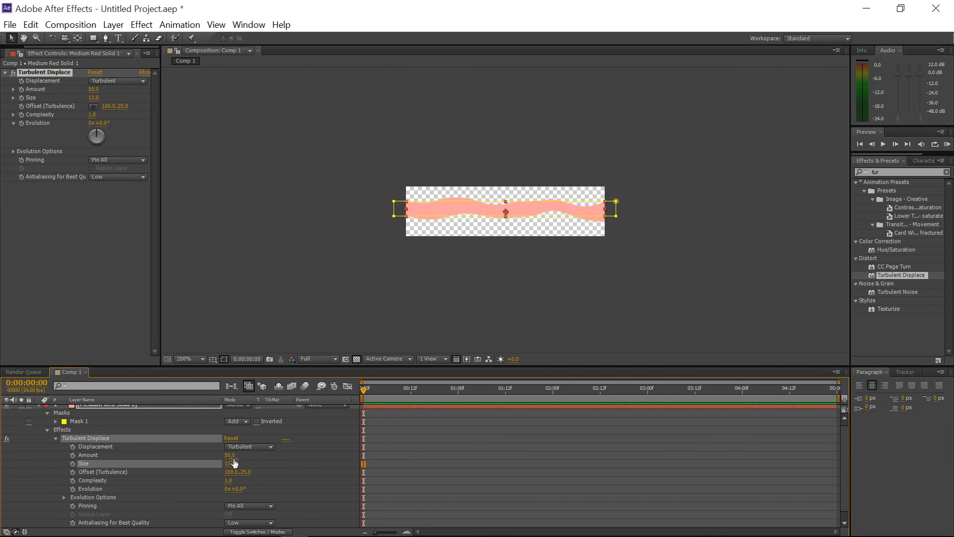
drag(230, 455, 227, 464)
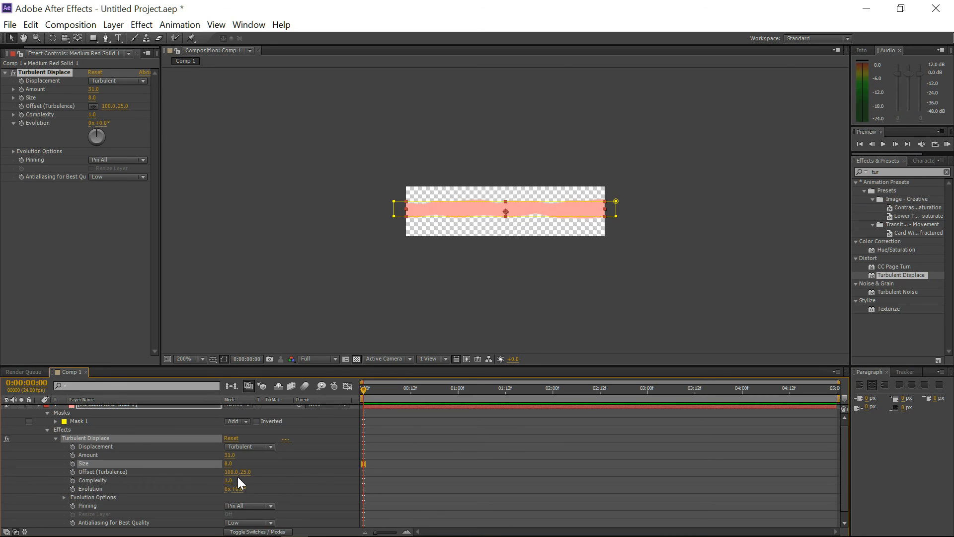
- Turn on Cycle Evolution and keyframe Evolution from 0 at the start to 1 revolution at the composition's end
click(63, 497)
click(229, 506)
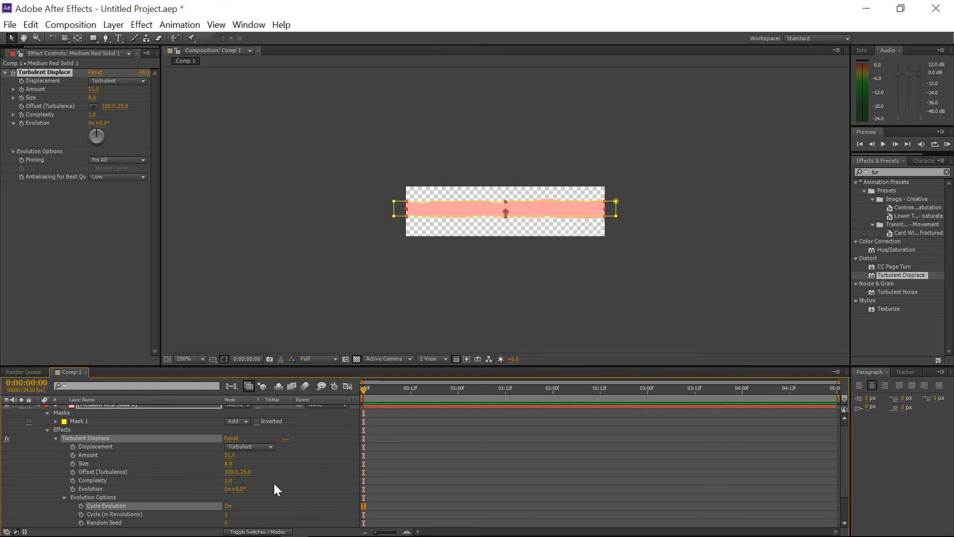
click(73, 488)
drag(363, 391, 841, 419)
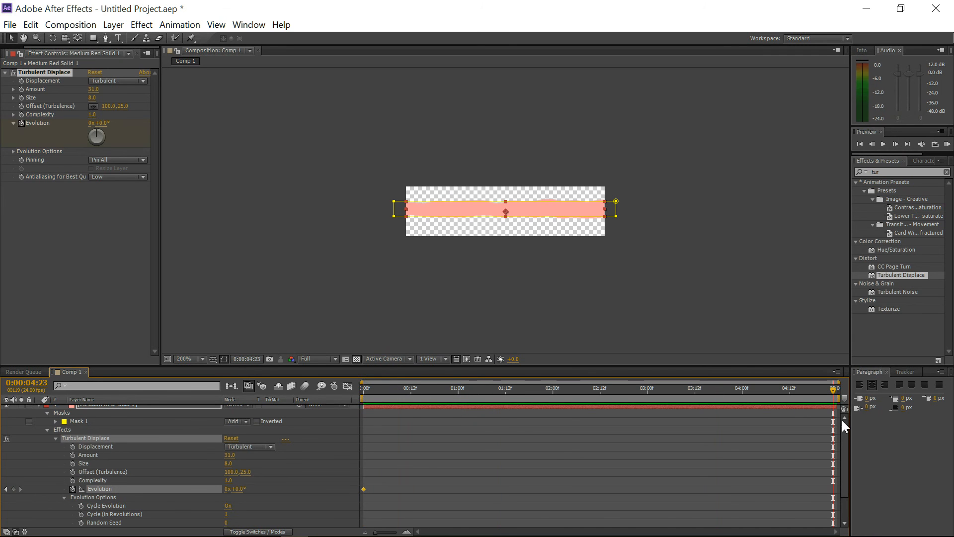
click(228, 489)
text(1)
key(Return)
drag(832, 489, 837, 489)
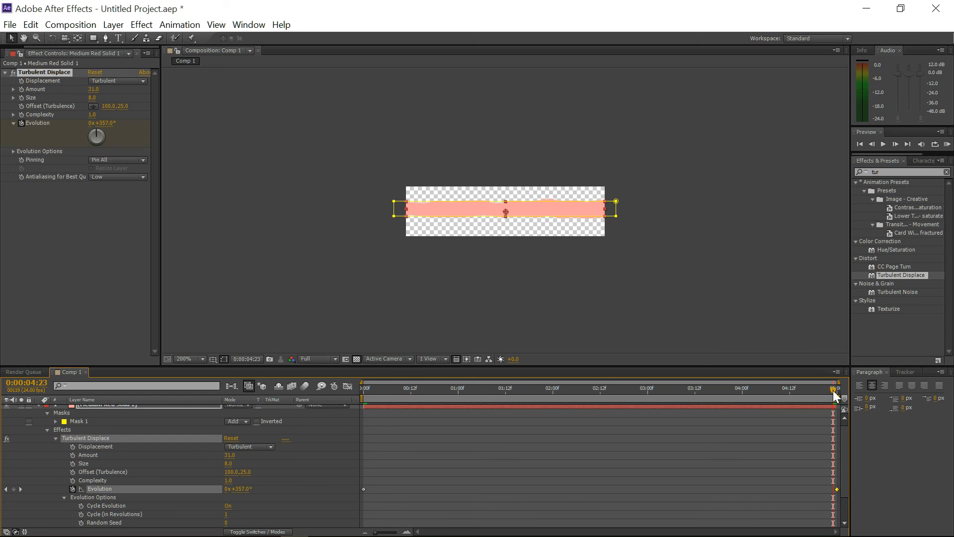
- Play back the band's evolution animation from the first frame and stop it
drag(765, 391, 264, 379)
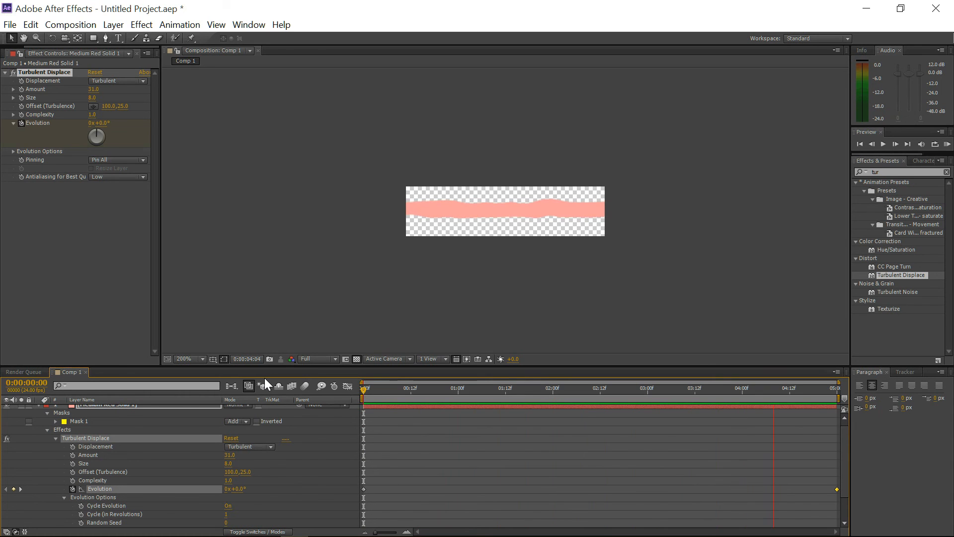
key(space)
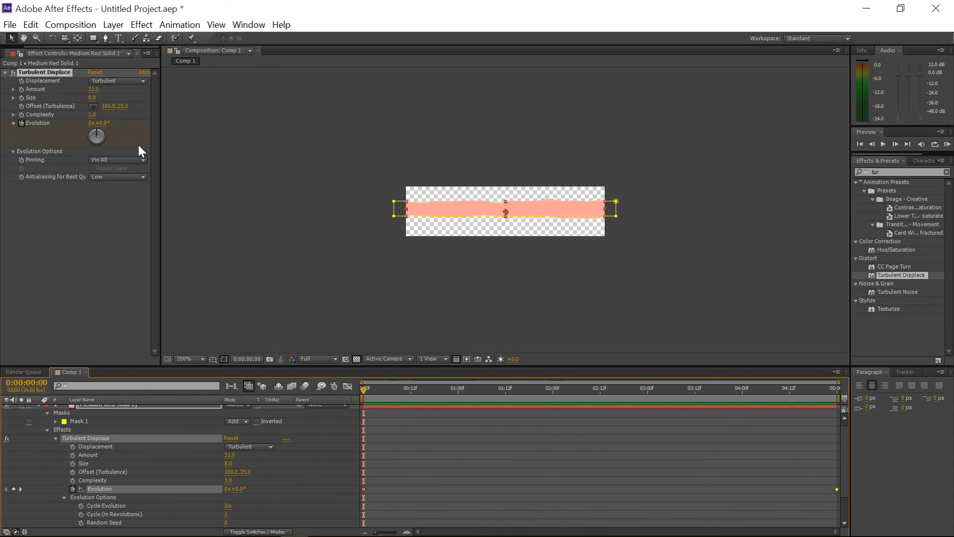
scroll(70, 425, up, 1)
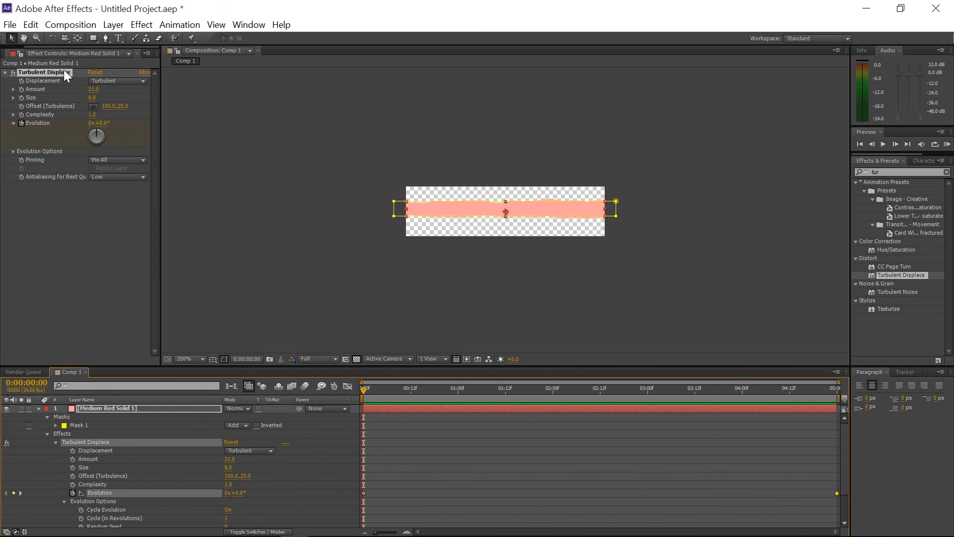
- Change the solid layer's colour to a stronger red, FD4343
click(110, 24)
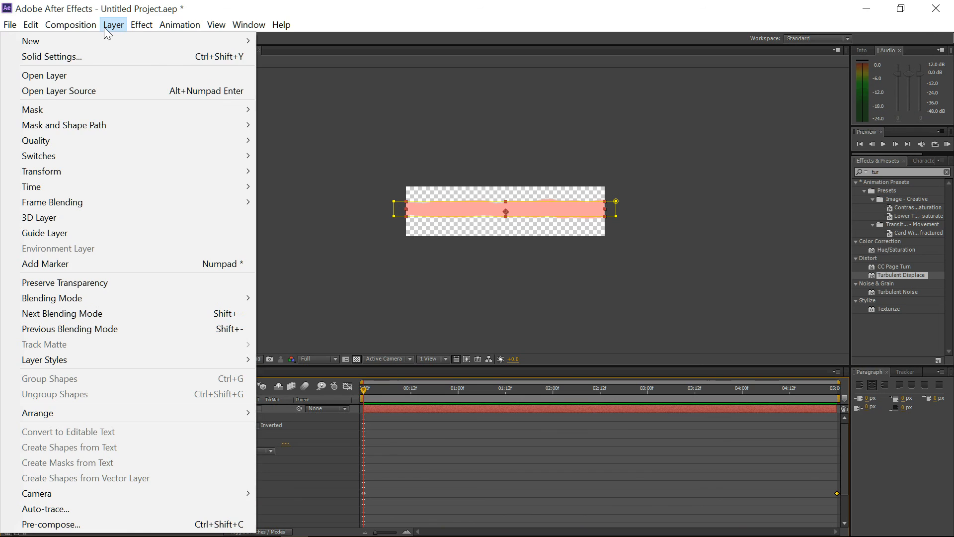
click(105, 55)
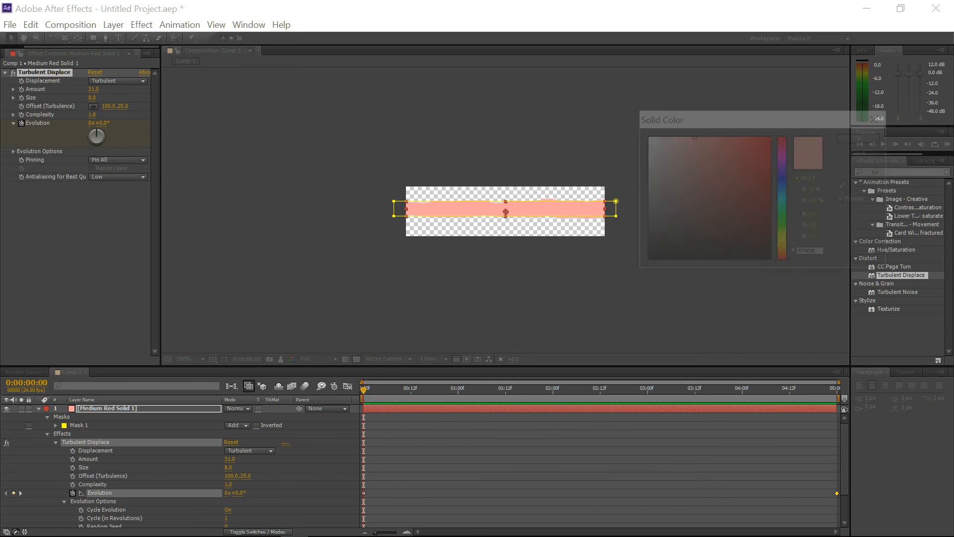
mouse_move(702, 147)
mouse_down()
mouse_move(694, 136)
mouse_move(704, 142)
mouse_move(683, 140)
mouse_move(707, 149)
mouse_move(738, 136)
mouse_up()
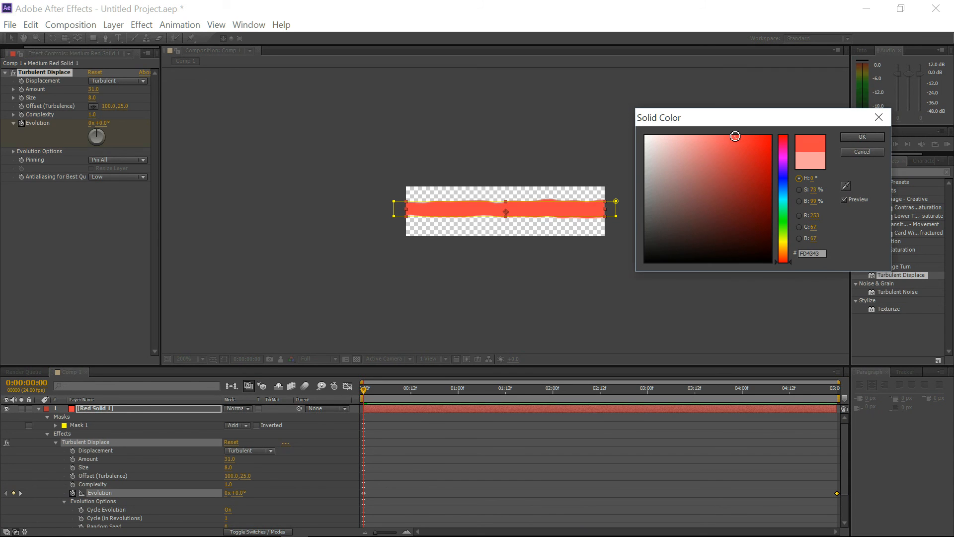
click(851, 136)
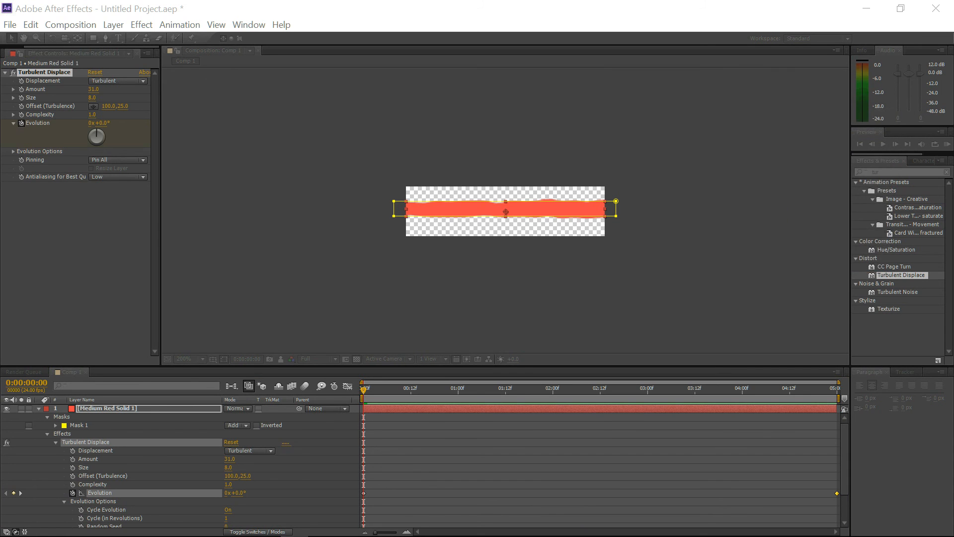
- Apply the Stylize Glow effect to the red band layer
click(136, 26)
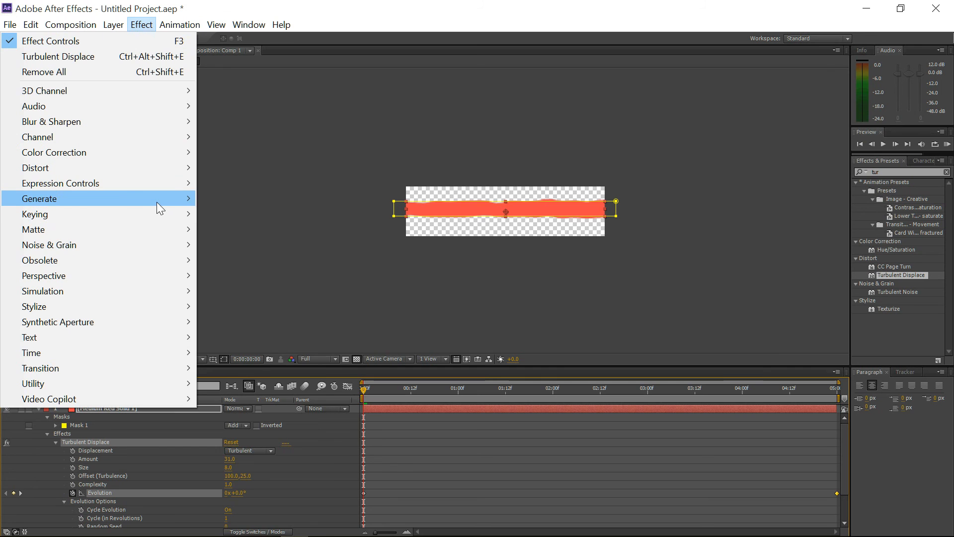
mouse_move(157, 203)
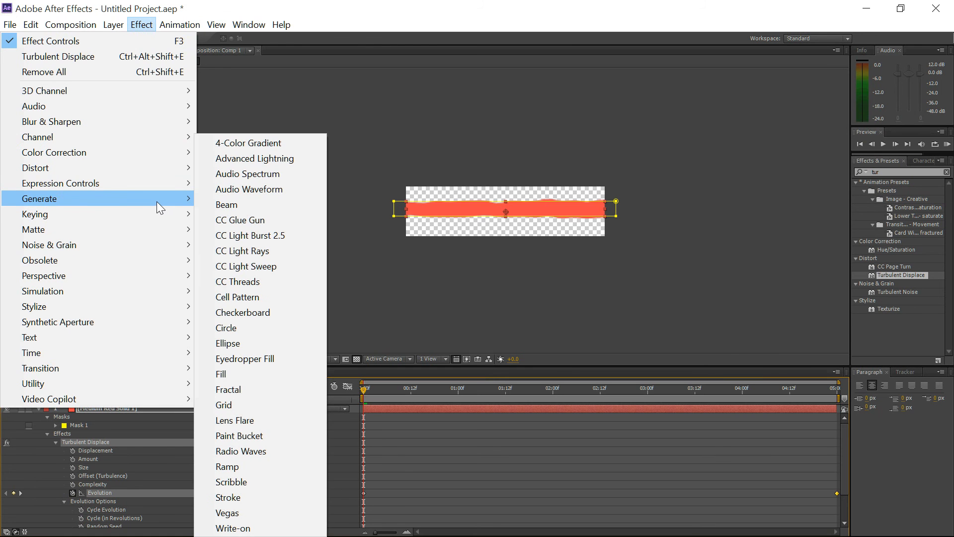
mouse_move(167, 306)
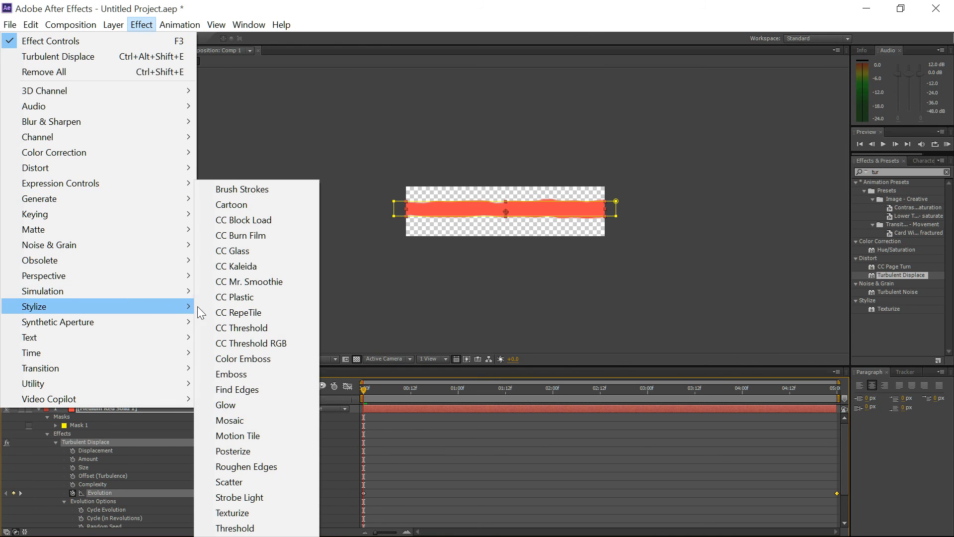
click(249, 406)
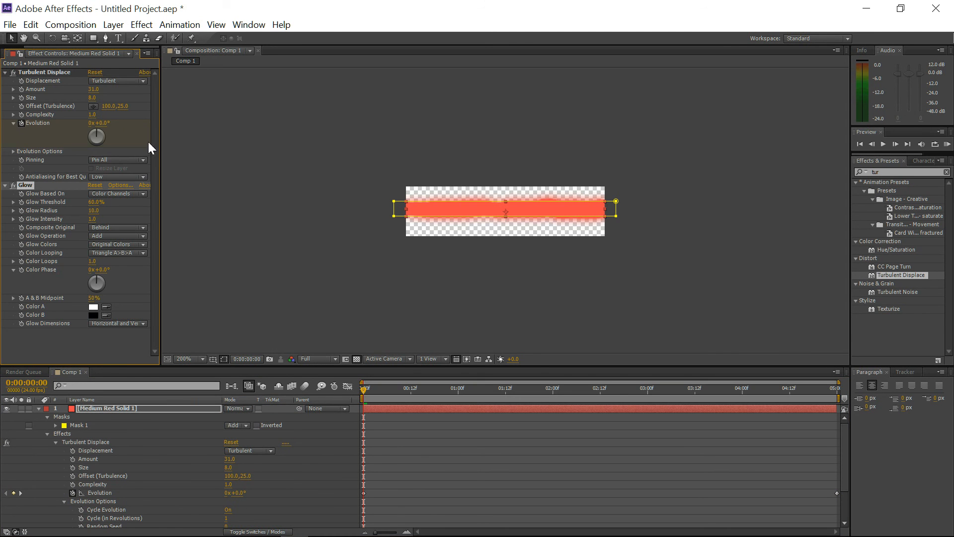
- Set Turbulent Displace's Amount to 48 and the Glow's Threshold to 42.4%, Radius to 13 and Intensity to 1.2, and preview the animation
drag(93, 89, 107, 91)
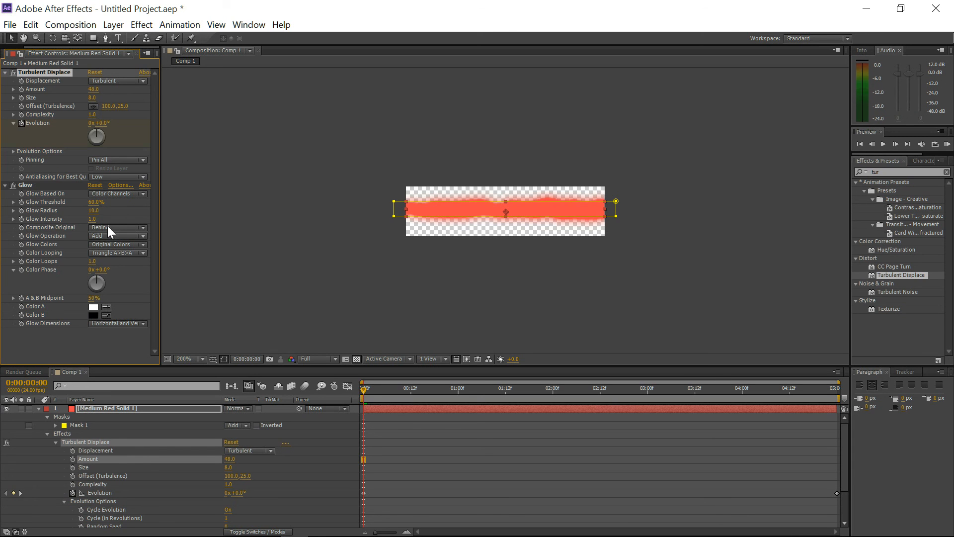
mouse_move(101, 203)
mouse_down()
mouse_move(54, 207)
mouse_move(100, 215)
mouse_up()
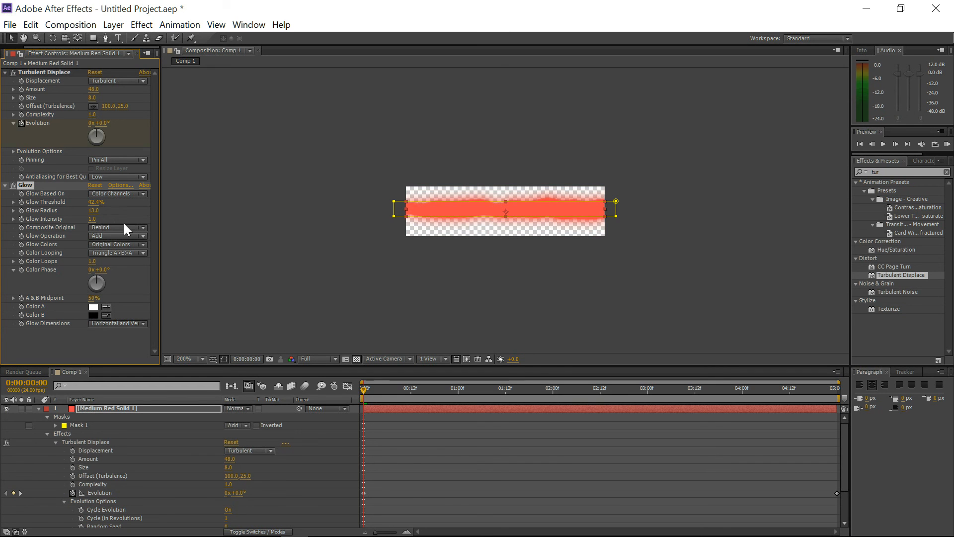
drag(96, 221, 102, 226)
click(279, 229)
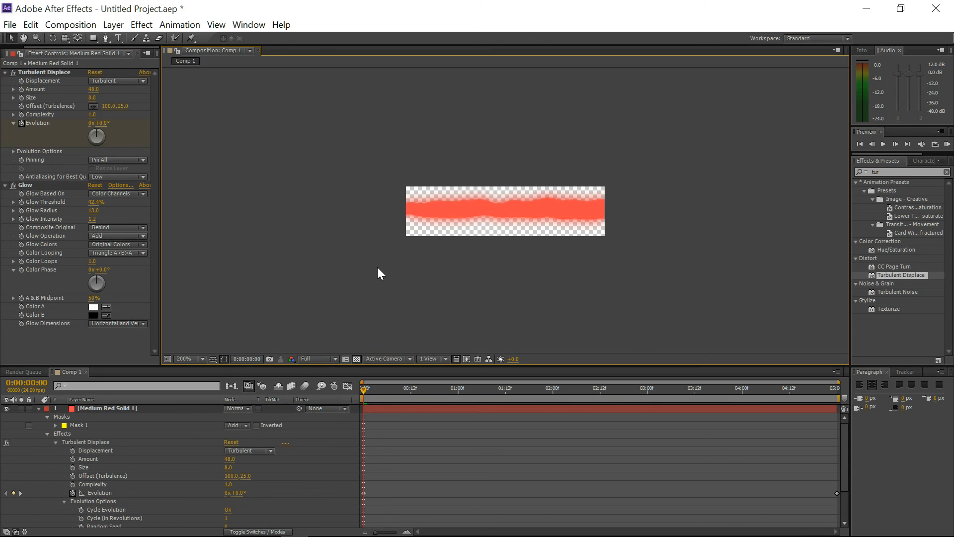
key(KP_0)
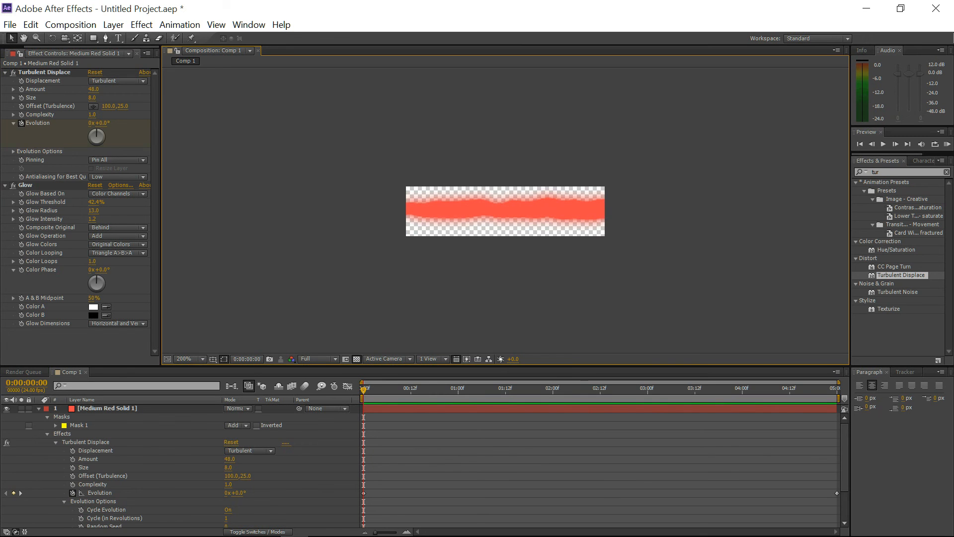
- Add Comp 1 to the render queue
click(18, 26)
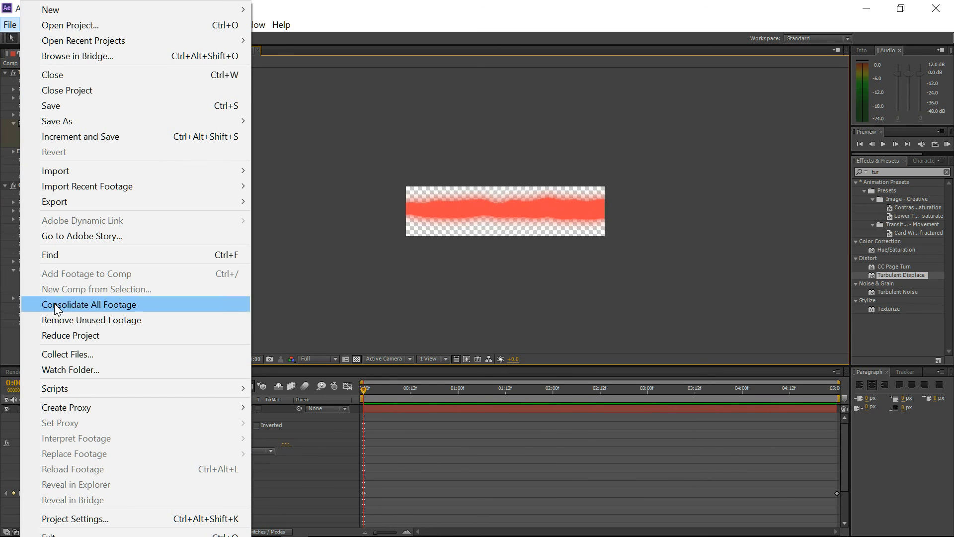
mouse_move(114, 200)
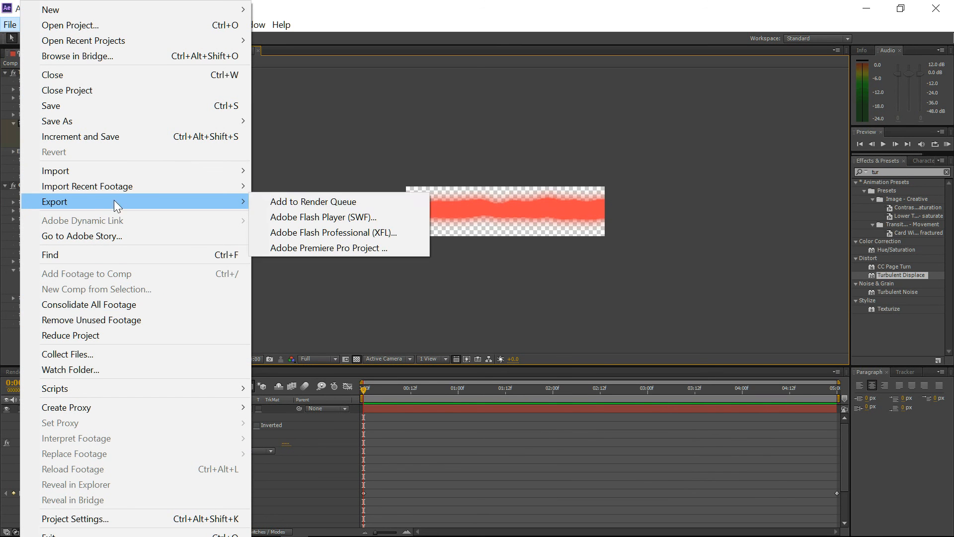
click(314, 201)
- Set Comp 1's output module to a PNG Sequence with RGB + Alpha channels
click(84, 434)
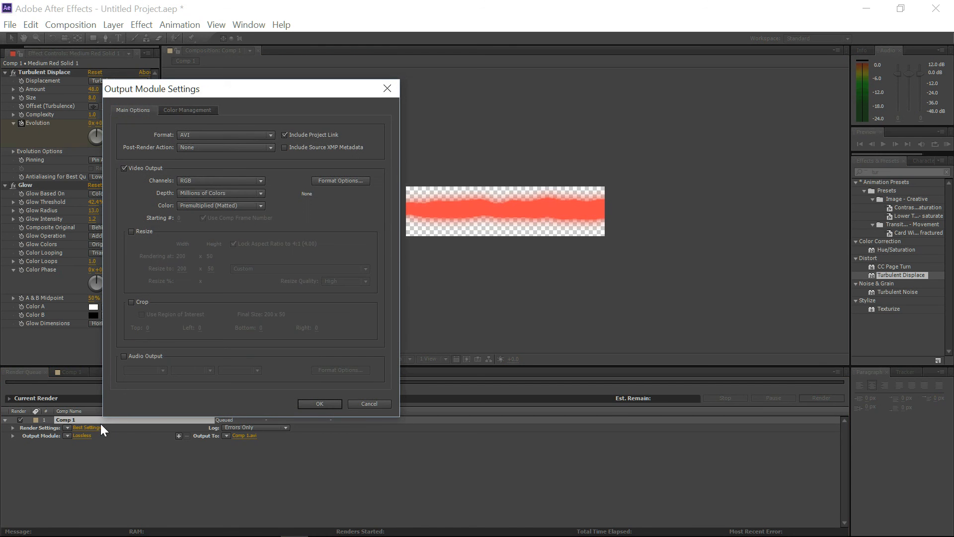
click(240, 134)
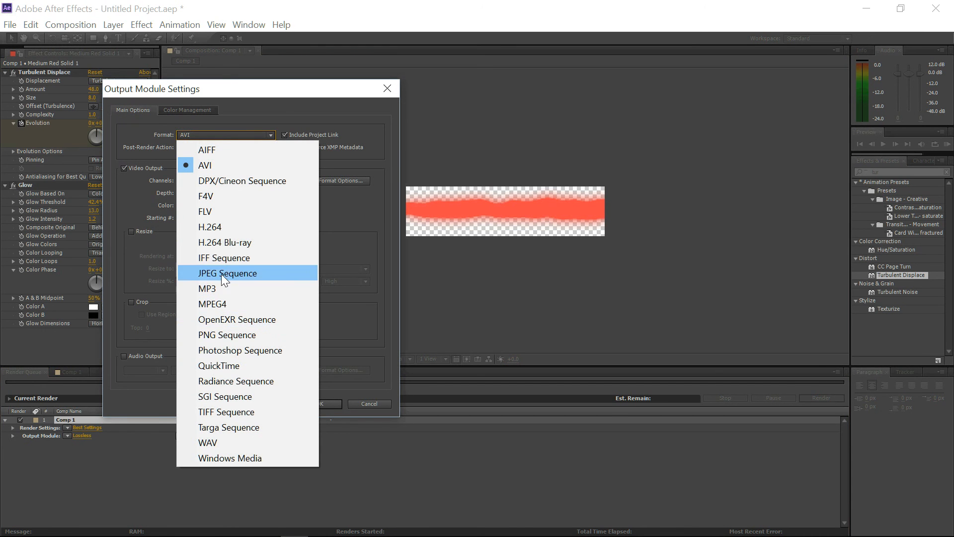
click(225, 336)
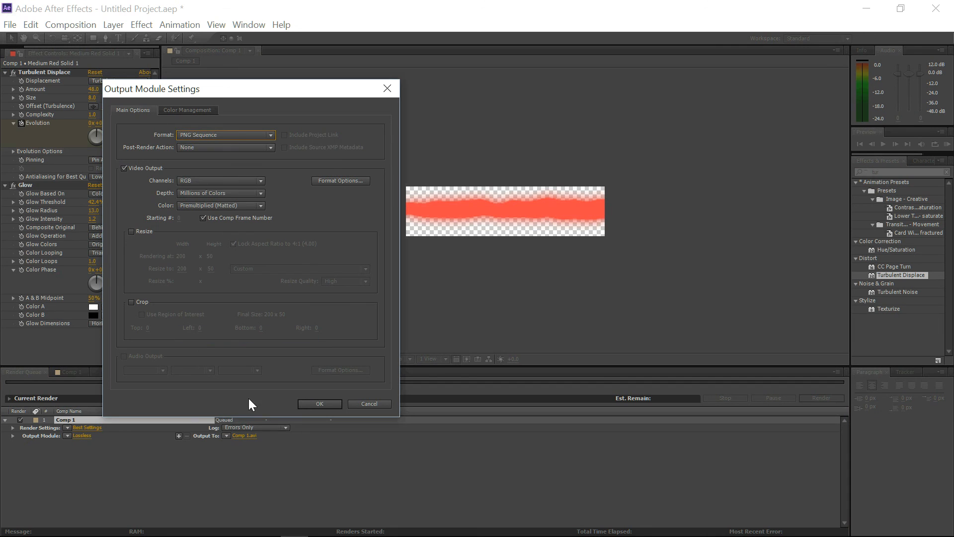
click(252, 180)
click(249, 226)
click(320, 404)
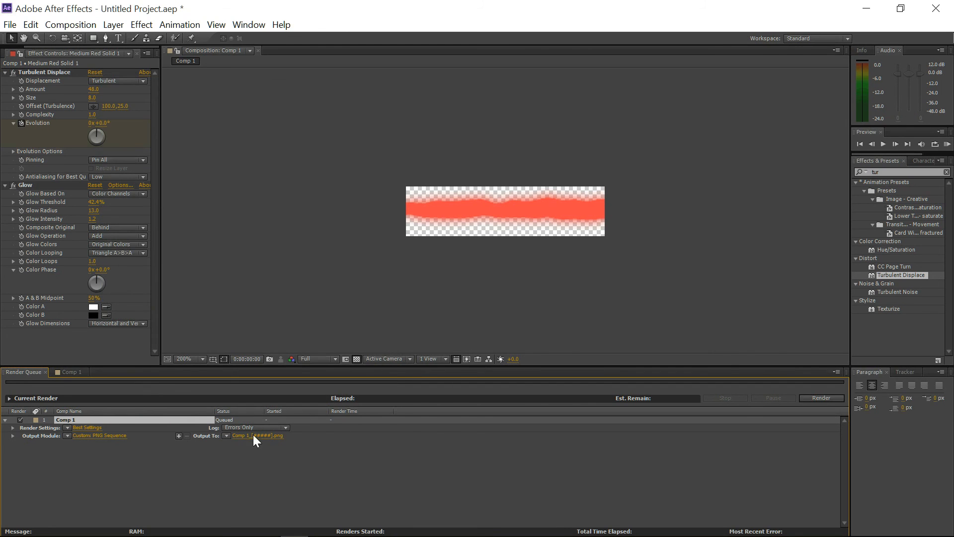
- Create a folder named Froth inside the Sprites folder for Comp 1's render output
click(243, 437)
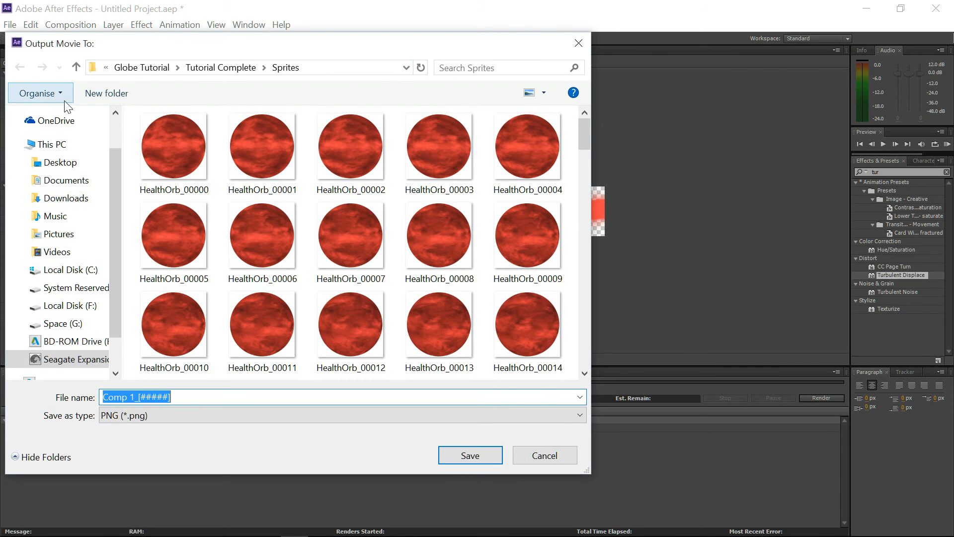
click(100, 94)
text(Froth)
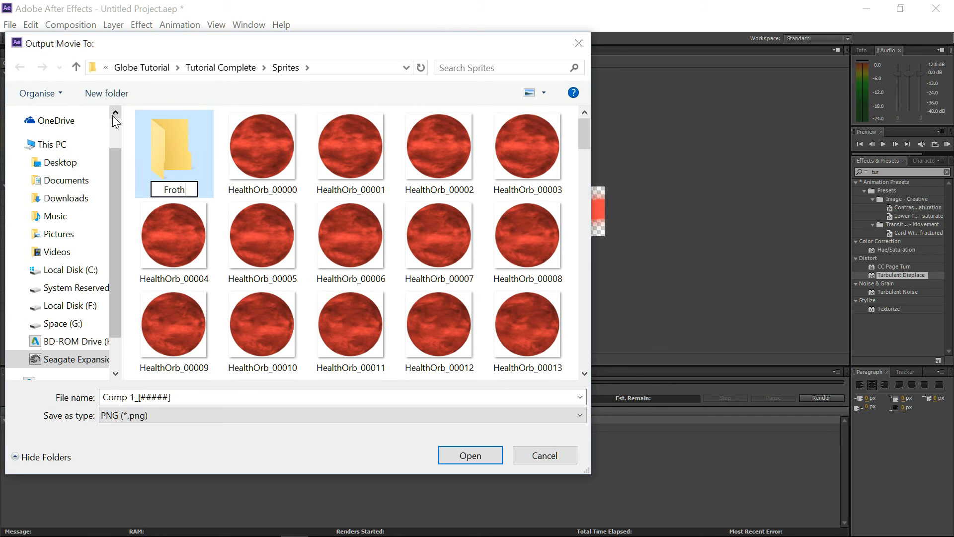
key(Return)
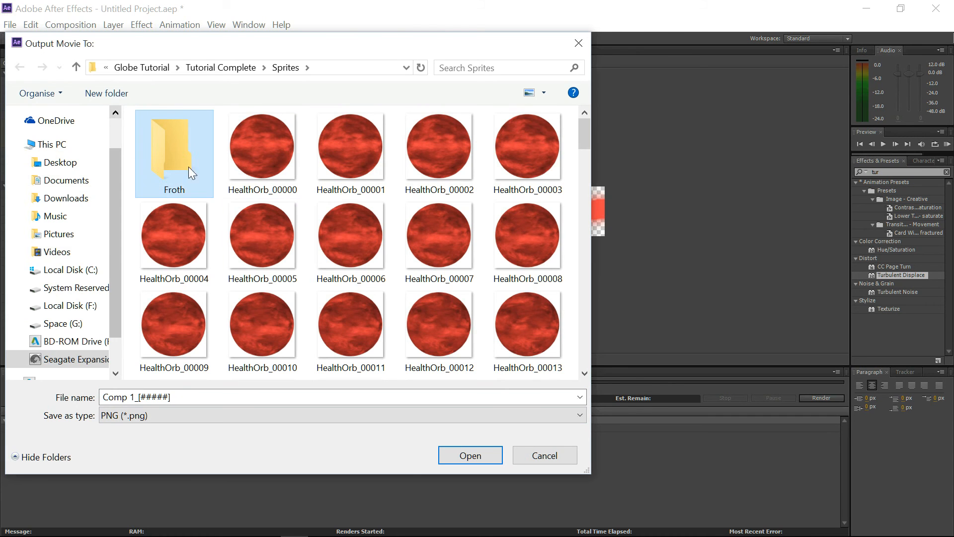
- Set the output file name to froth inside the Froth folder and render Comp 1
double_click(156, 139)
click(132, 393)
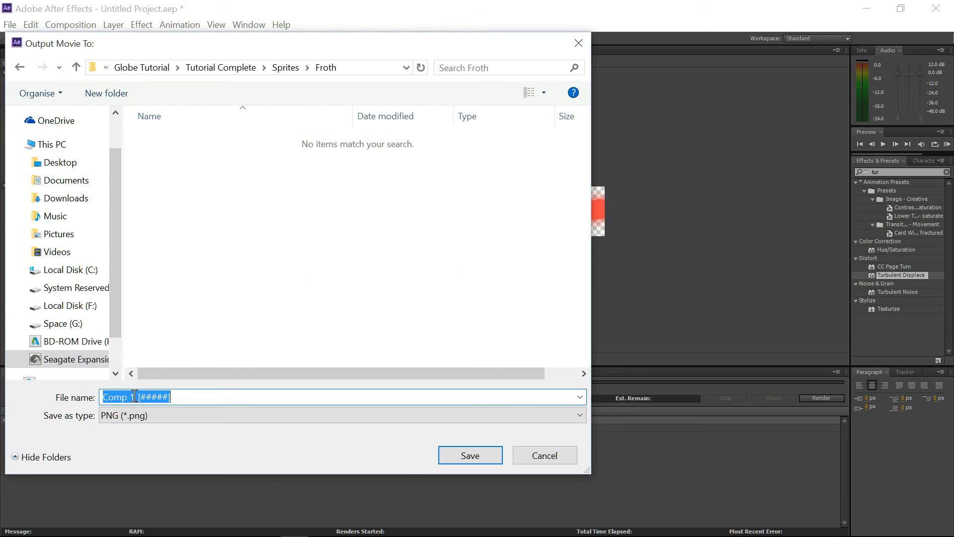
drag(135, 396, 30, 396)
text(froth)
click(458, 458)
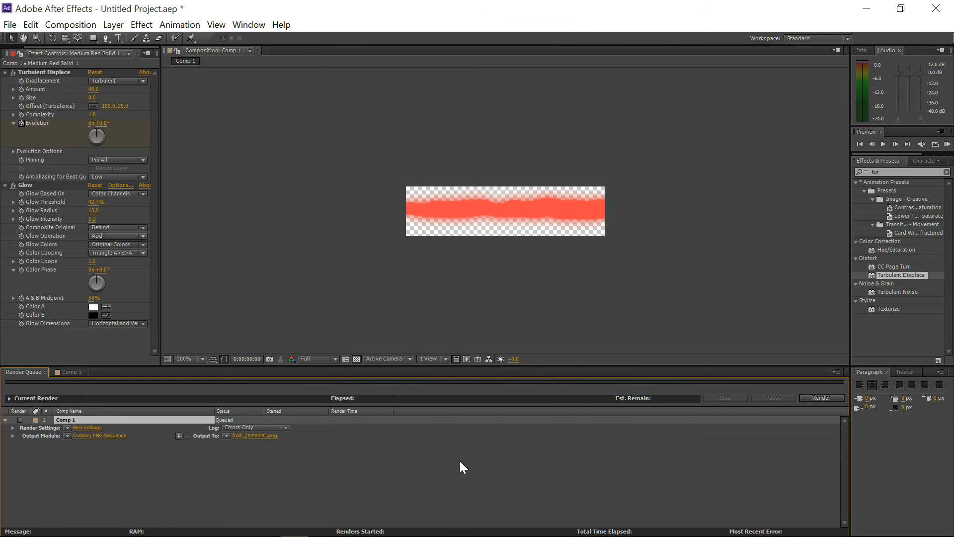
click(827, 398)
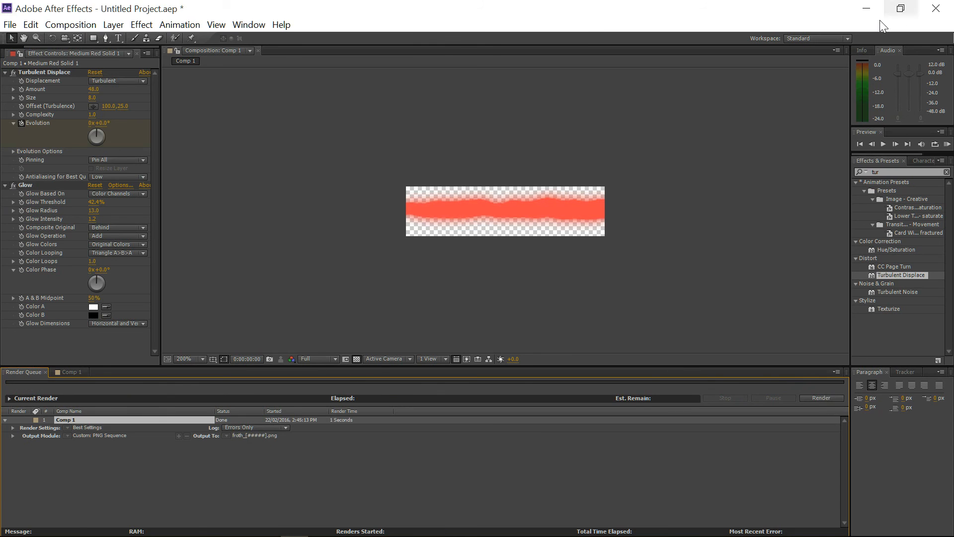
- Switch to TexturePacker and start a new project
click(866, 8)
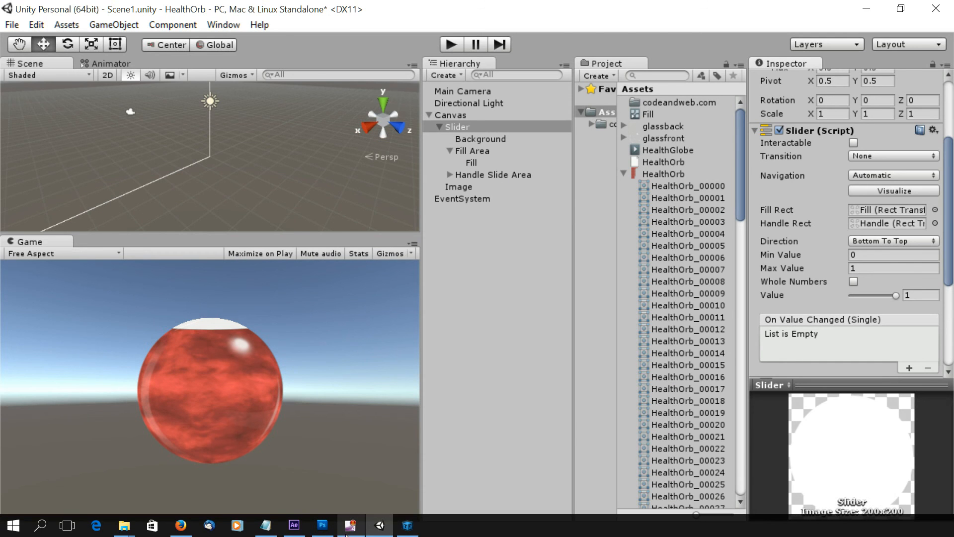
click(406, 522)
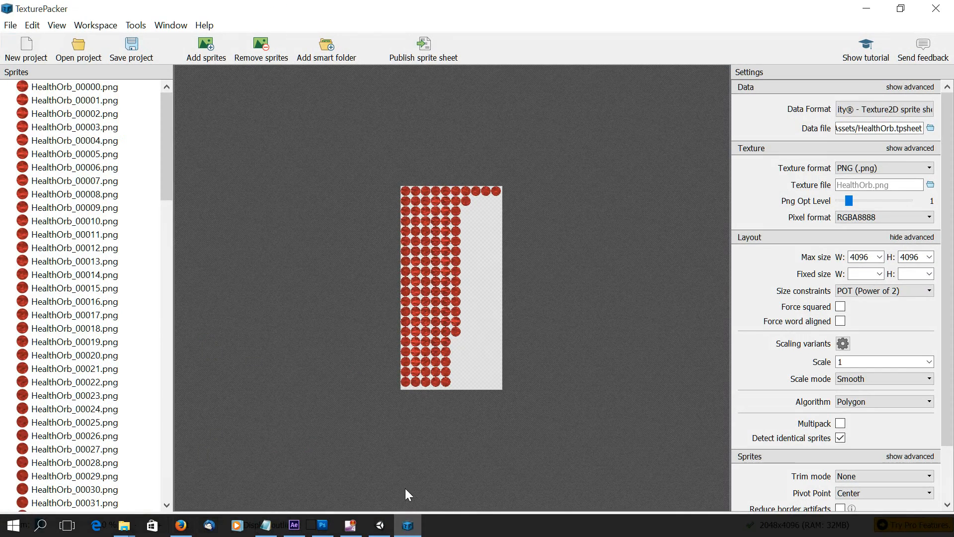
click(18, 27)
click(30, 40)
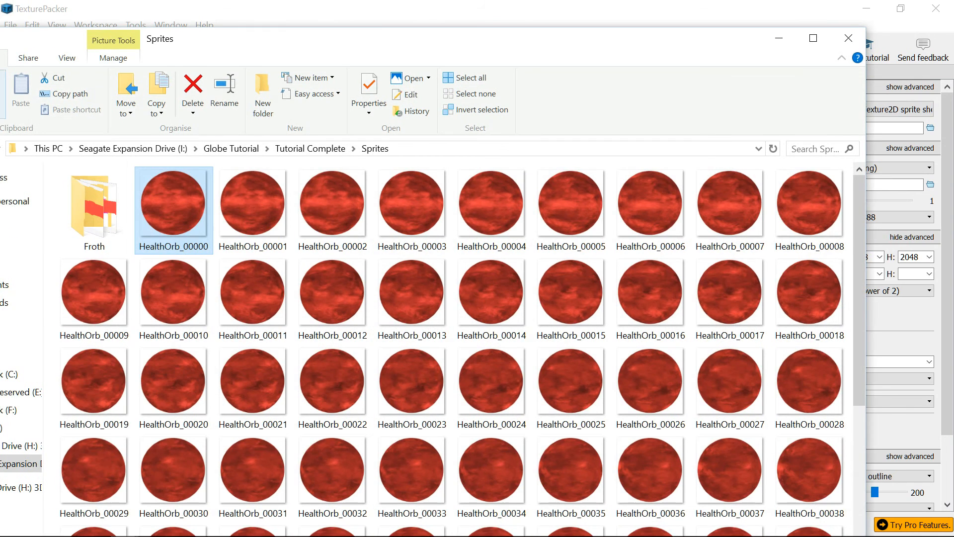
- Add the rendered froth PNG frames from the Froth folder to the TexturePacker project
double_click(75, 201)
click(111, 225)
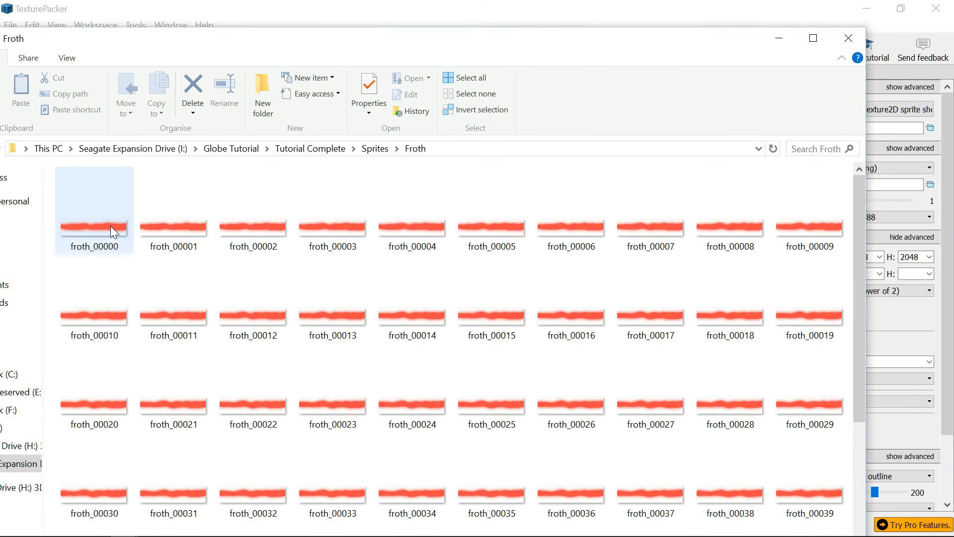
drag(726, 46, 0, 62)
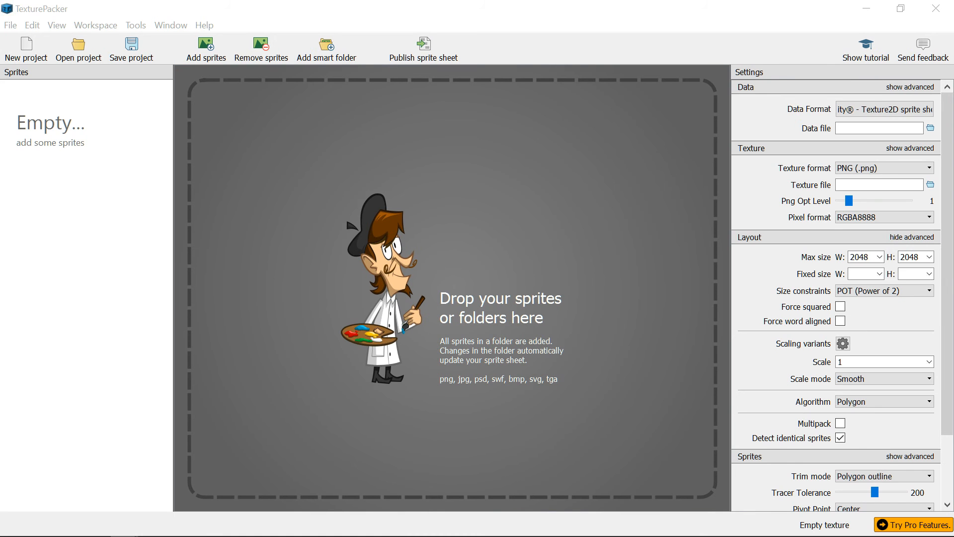
drag(0, 258, 395, 260)
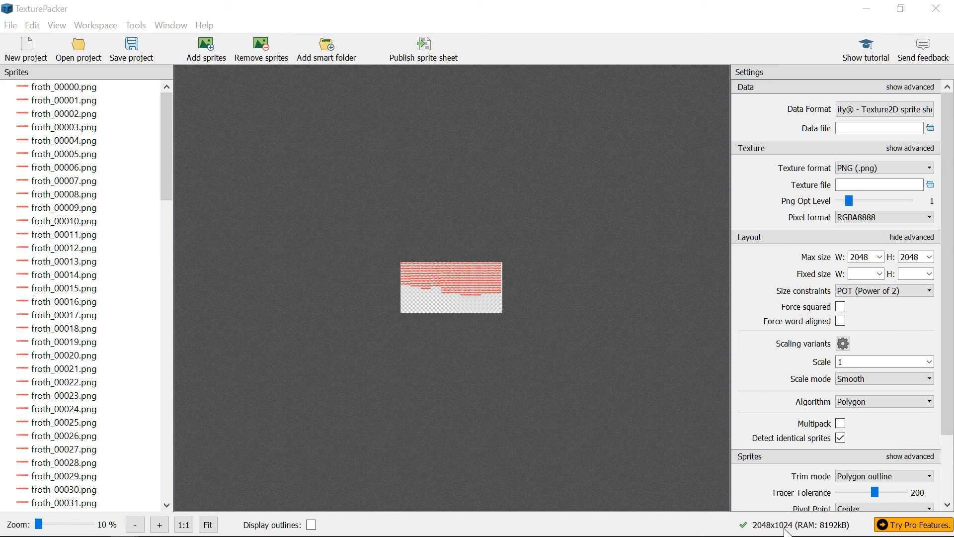
- Save the data file as froth in the HealthOrb project's Assets folder and publish the sprite sheet
click(916, 129)
click(930, 130)
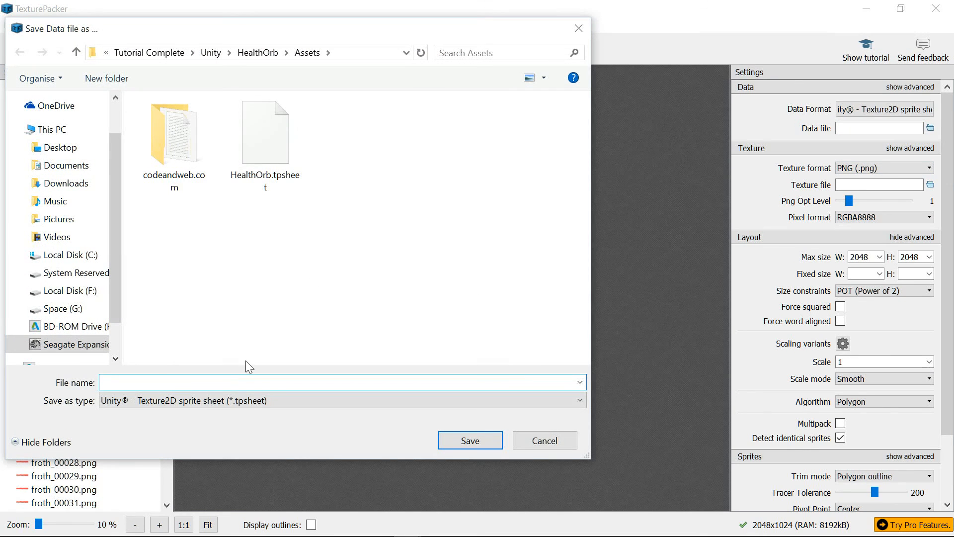
text(forth)
key(Return)
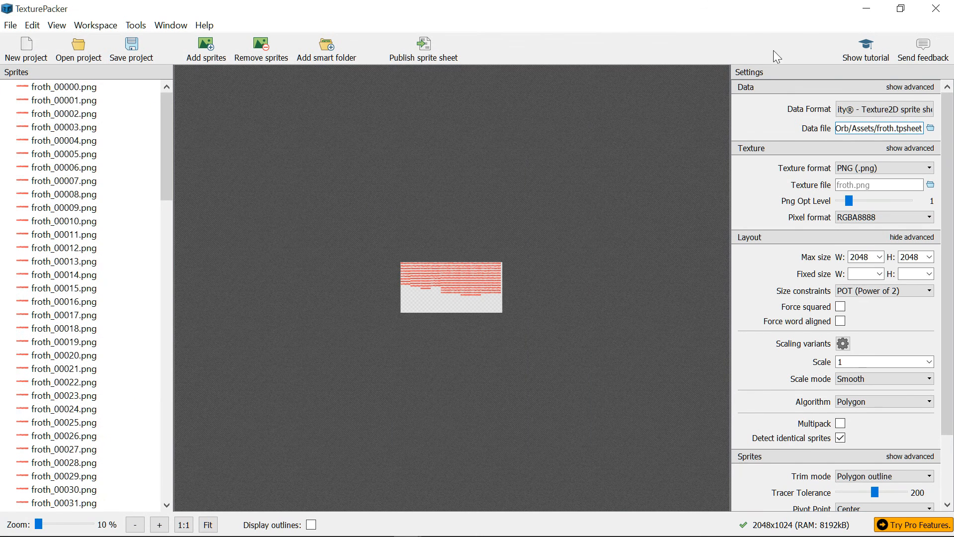
click(423, 50)
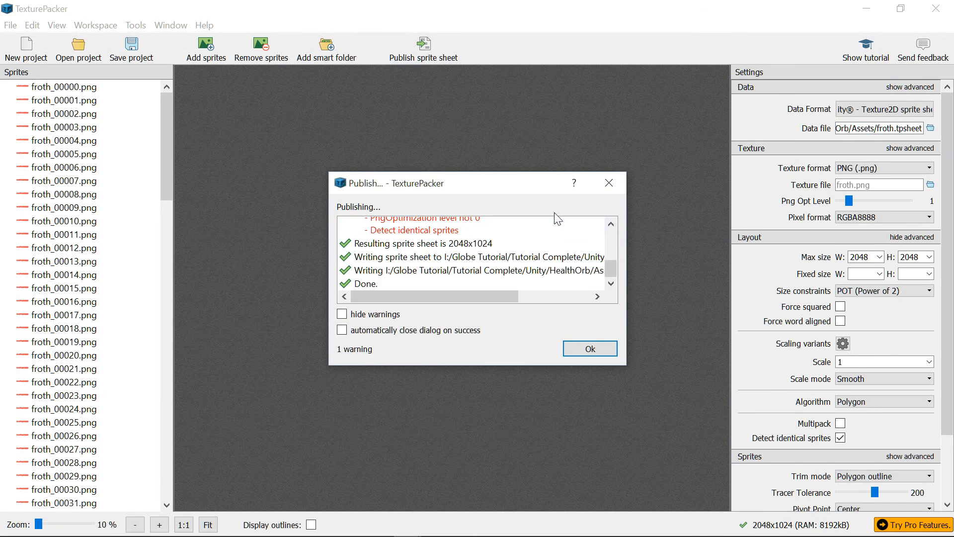
click(590, 349)
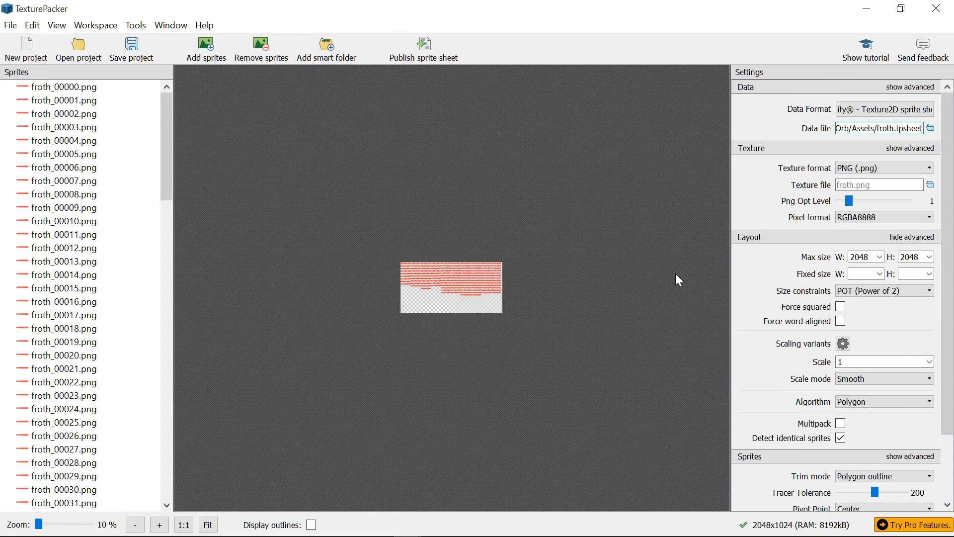
- Switch to Unity and apply Trilinear filter mode and Truecolor format to the froth texture's import settings
click(865, 10)
click(865, 9)
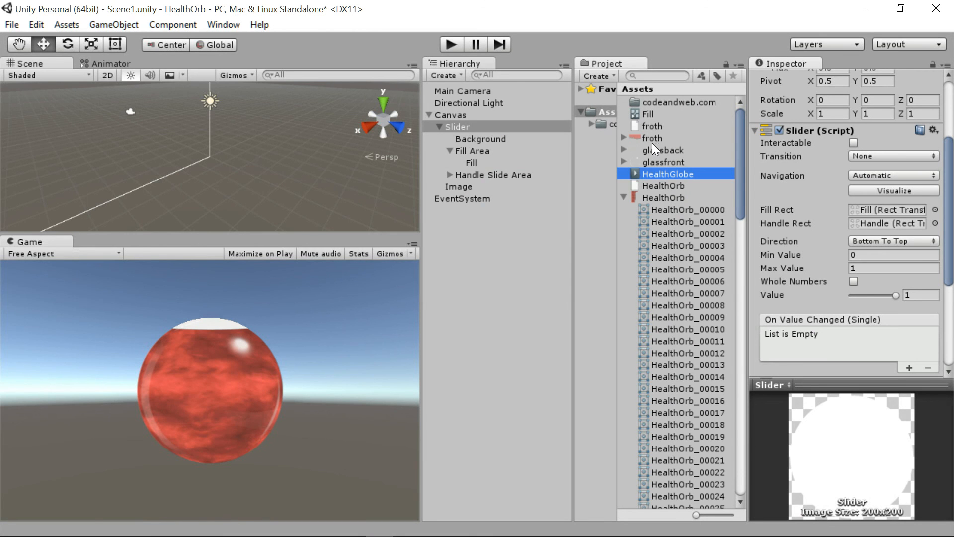
click(652, 141)
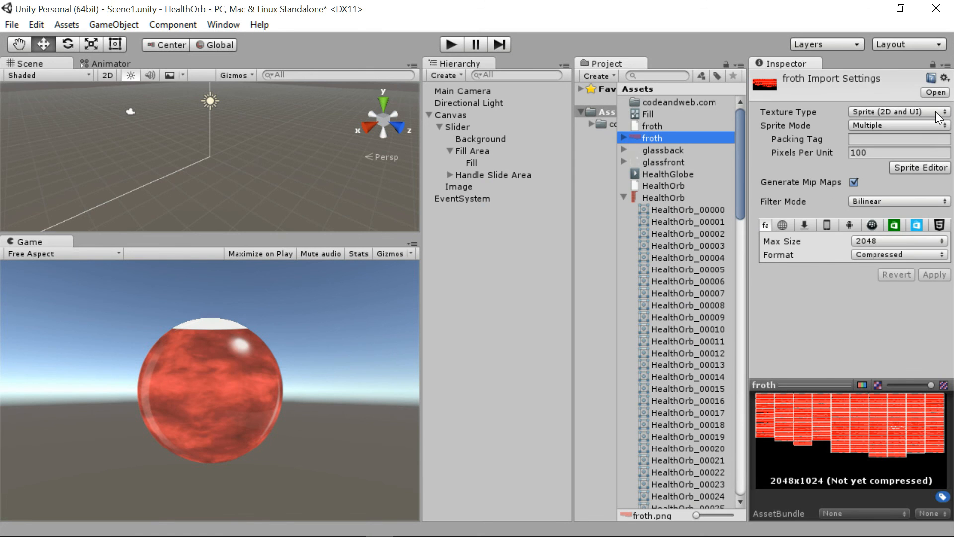
click(935, 110)
click(907, 176)
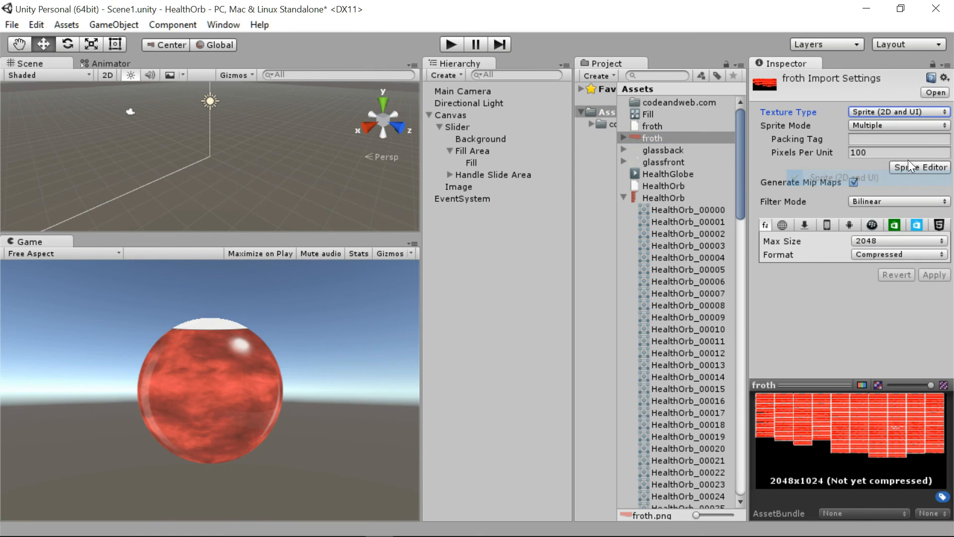
click(911, 197)
click(895, 253)
click(903, 254)
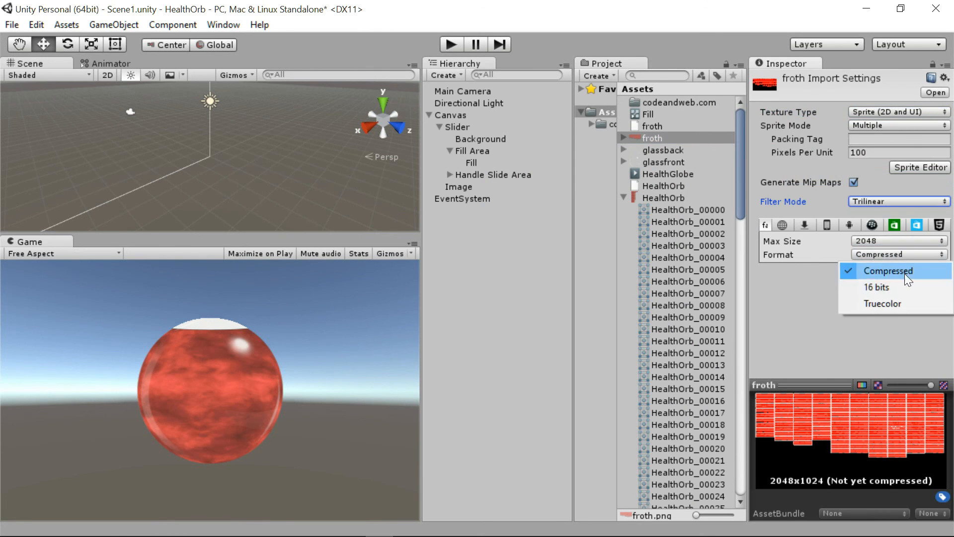
click(905, 303)
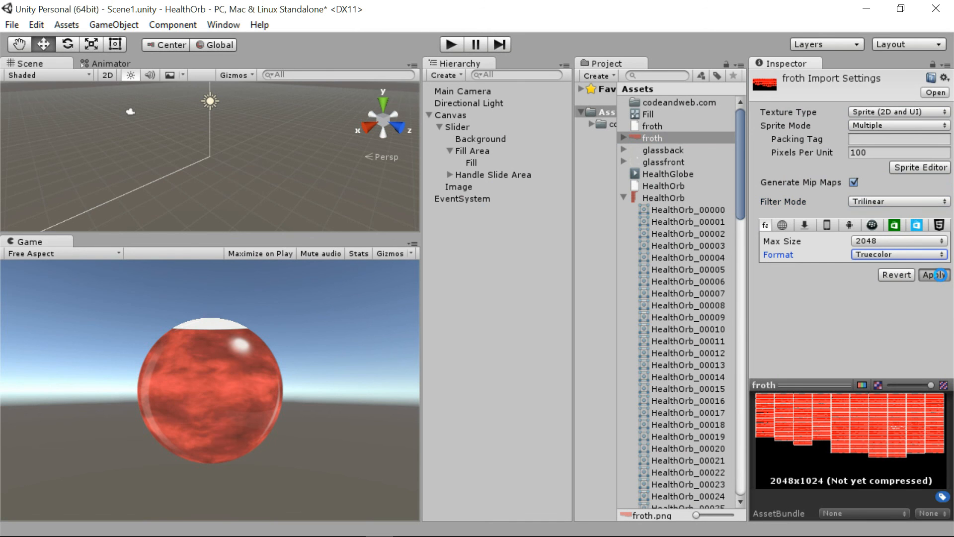
click(938, 275)
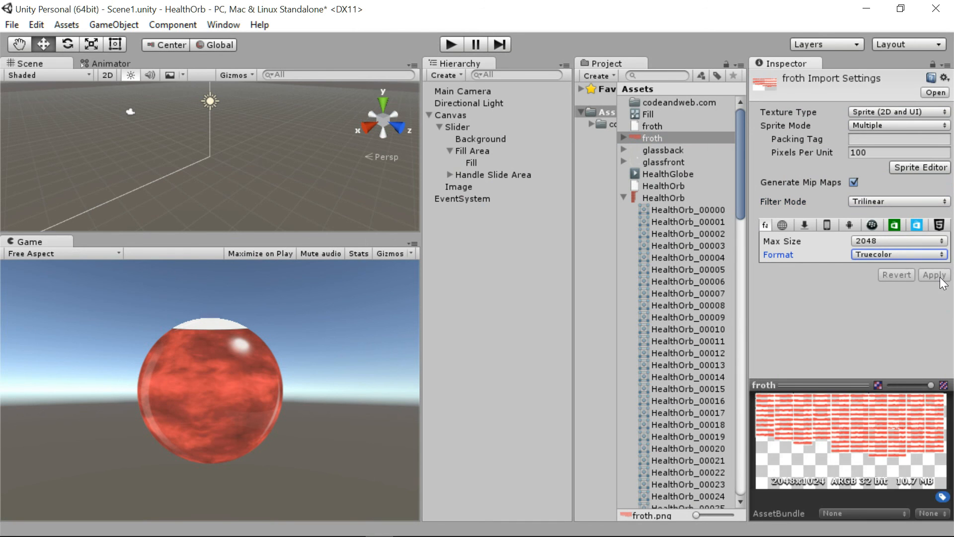
- Expand the froth sprite sheet and examine its individual frames in the preview for damaged or watermarked sprites
click(624, 138)
click(643, 145)
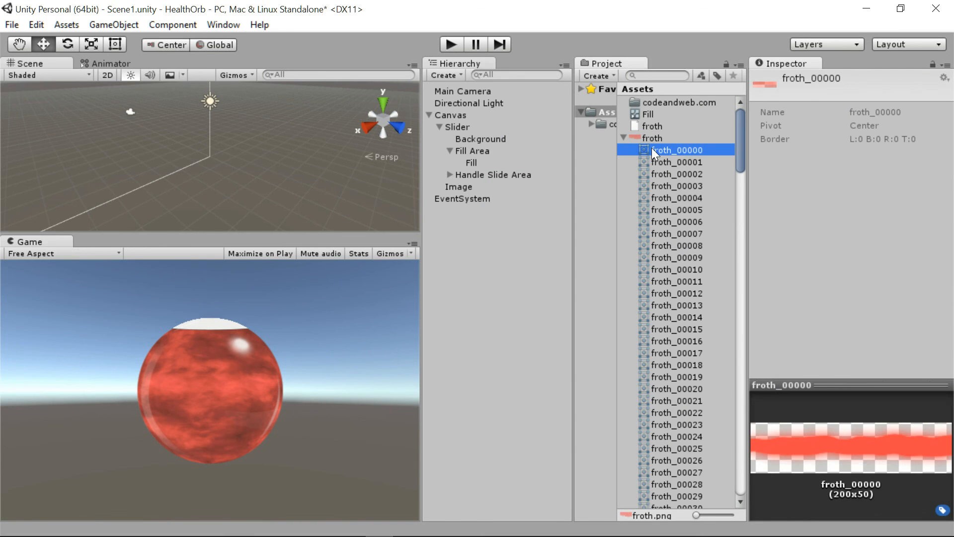
key(Down)
key(Down)
key(Down)
key(Down)
key(Down)
key(Down)
key(Down)
key(Down)
key(Down)
key(Down)
key(Down)
key(Down)
key(Down)
key(Down)
key(Down)
key(Down)
key(Down)
key(Down)
key(Down)
key(Down)
key(Down)
key(Down)
key(Down)
key(Down)
key(Down)
key(Down)
key(Down)
key(Down)
key(Down)
key(Down)
key(Down)
key(Down)
key(Down)
key(Down)
key(Down)
key(Down)
key(Down)
key(Down)
key(Down)
key(Down)
key(Up)
key(Up)
key(Up)
key(Up)
key(Up)
key(Up)
key(Up)
key(Up)
key(Up)
key(Up)
key(Up)
key(Up)
key(Up)
key(Up)
key(Up)
key(Up)
key(Up)
key(Up)
key(Up)
key(Up)
key(Up)
key(Down)
key(Down)
key(Down)
key(Down)
key(Down)
key(Down)
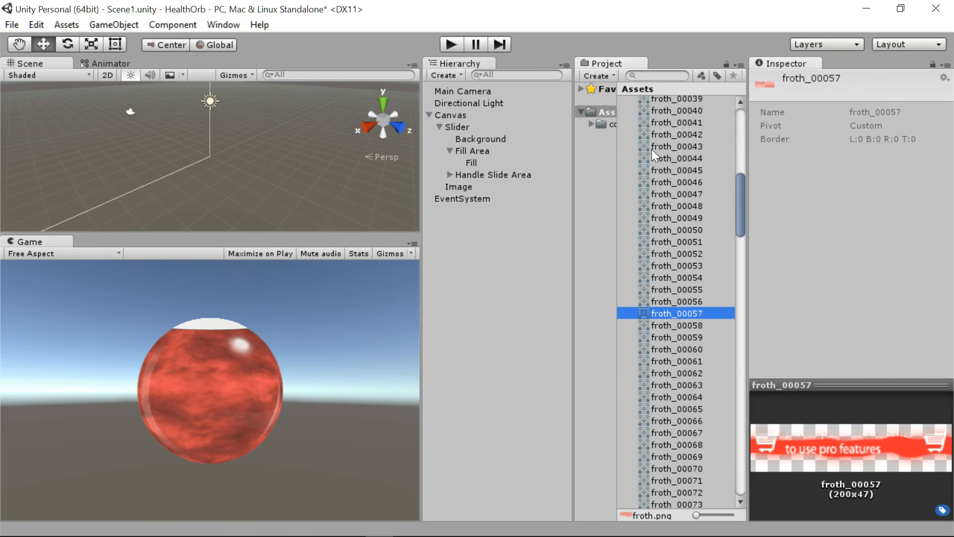
key(Down)
key(Down)
key(Down)
key(Down)
key(Down)
key(Down)
key(Down)
key(Down)
key(Down)
key(Down)
key(Down)
key(Down)
key(Down)
key(Down)
key(Down)
key(Down)
key(Down)
key(Down)
key(Down)
key(Down)
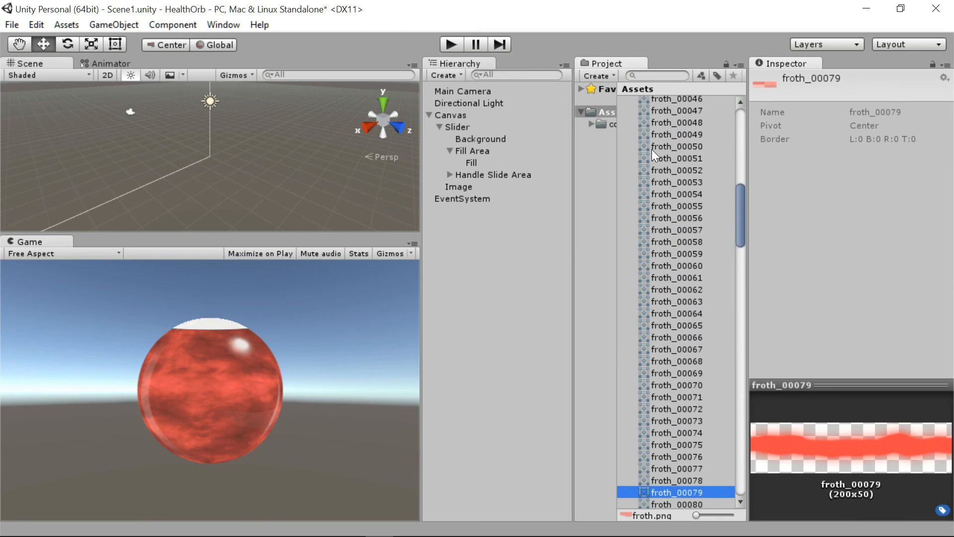
- Step back and forth through the froth frames in the preview to locate the watermarked sprite
key(Down)
key(Down)
key(Down)
key(Down)
key(Down)
key(Down)
key(Down)
key(Down)
key(Down)
key(Down)
key(Down)
key(Down)
key(Down)
key(Down)
key(Down)
key(Down)
key(Down)
key(Down)
key(Down)
key(Down)
key(Up)
key(Up)
key(Up)
key(Up)
key(Up)
key(Up)
key(Up)
key(Up)
key(Up)
key(Up)
key(Up)
key(Up)
key(Up)
key(Up)
key(Down)
key(Down)
key(Down)
key(Up)
key(Up)
key(Up)
key(Up)
key(Up)
key(Up)
key(Up)
key(Up)
key(Up)
key(Up)
key(Up)
key(Up)
key(Up)
key(Up)
key(Up)
key(Up)
key(Up)
key(Up)
key(Up)
key(Up)
key(Up)
key(Up)
key(Up)
key(Up)
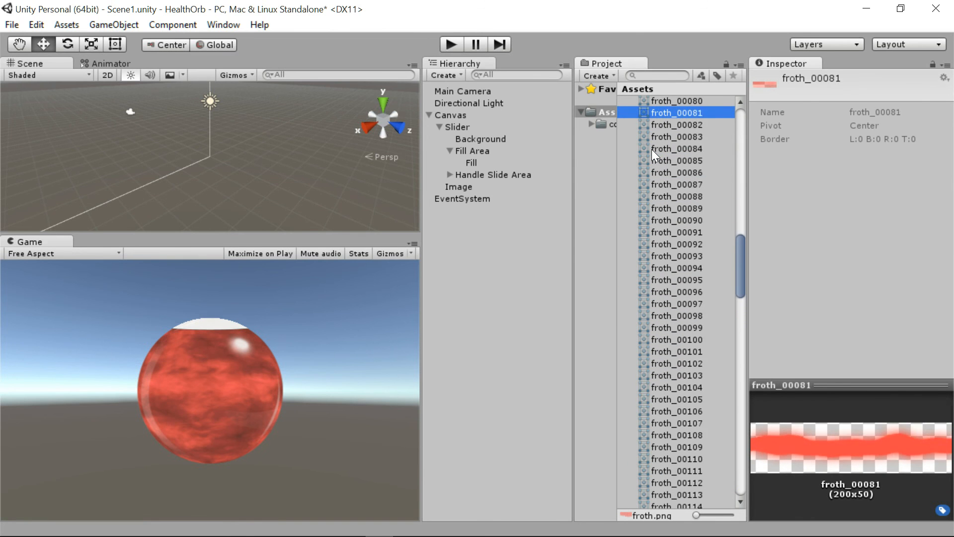
key(Up)
key(Up)
key(Up)
key(Up)
key(Up)
key(Up)
key(Up)
key(Up)
key(Up)
key(Up)
key(Up)
key(Up)
key(Up)
key(Up)
key(Up)
key(Up)
key(Up)
key(Up)
key(Up)
key(Down)
key(Down)
key(Down)
key(Down)
key(Down)
key(Down)
key(Down)
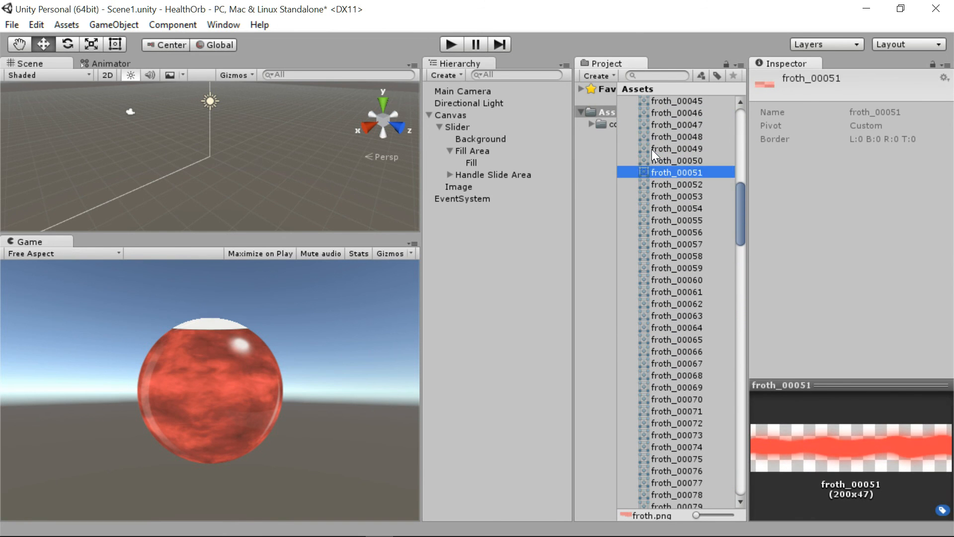
key(Down)
key(Down)
key(Down)
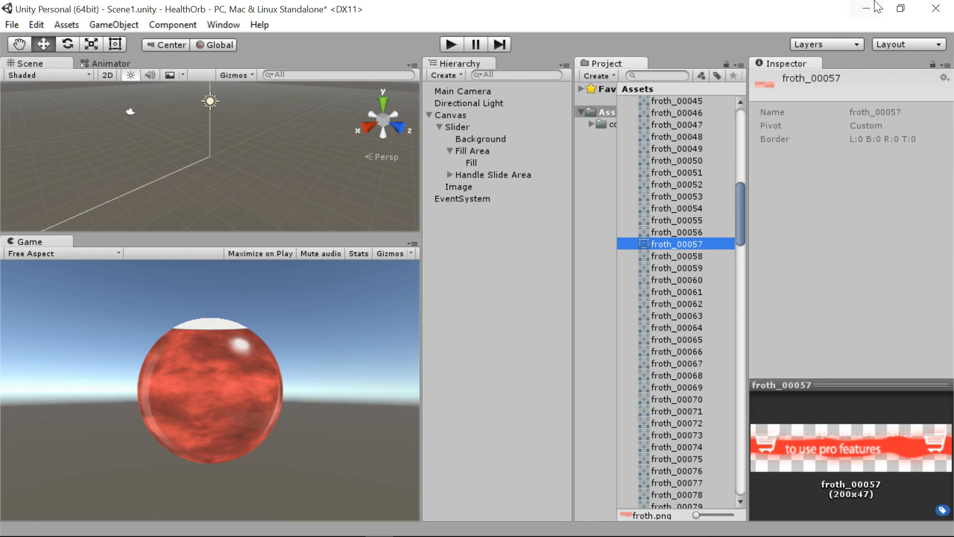
- Collapse the froth sprite sheet, reveal its PNG in the Assets folder and open it in Photoshop
drag(742, 226, 735, 126)
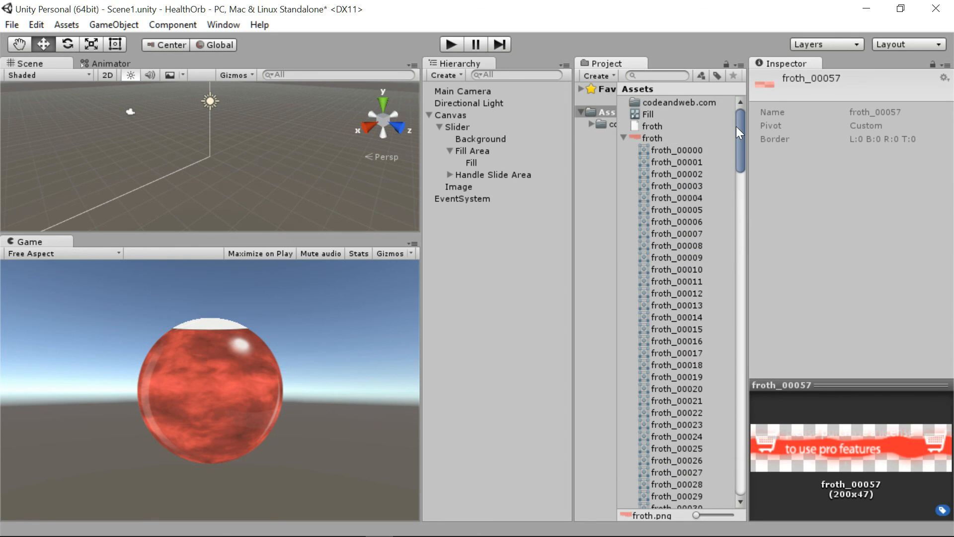
click(624, 138)
click(645, 133)
right_click(645, 134)
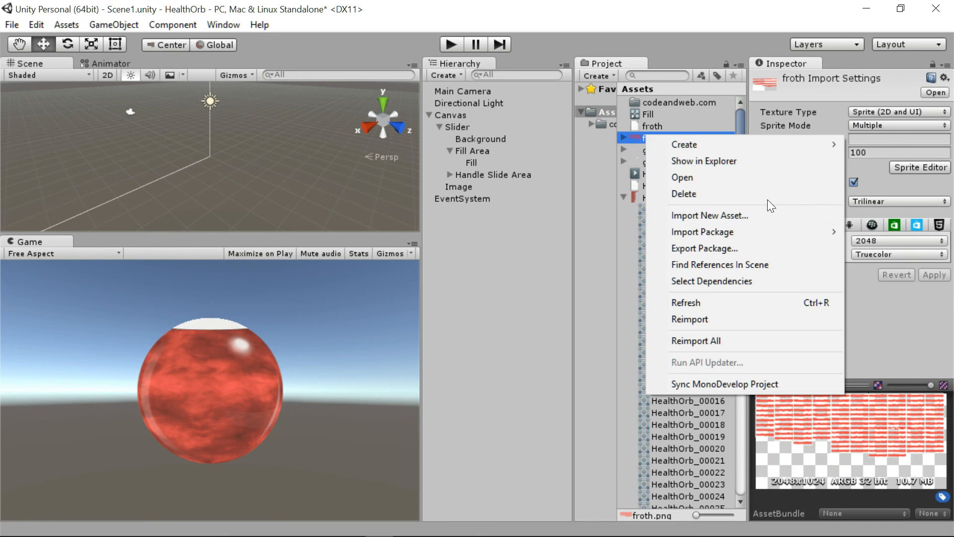
click(761, 157)
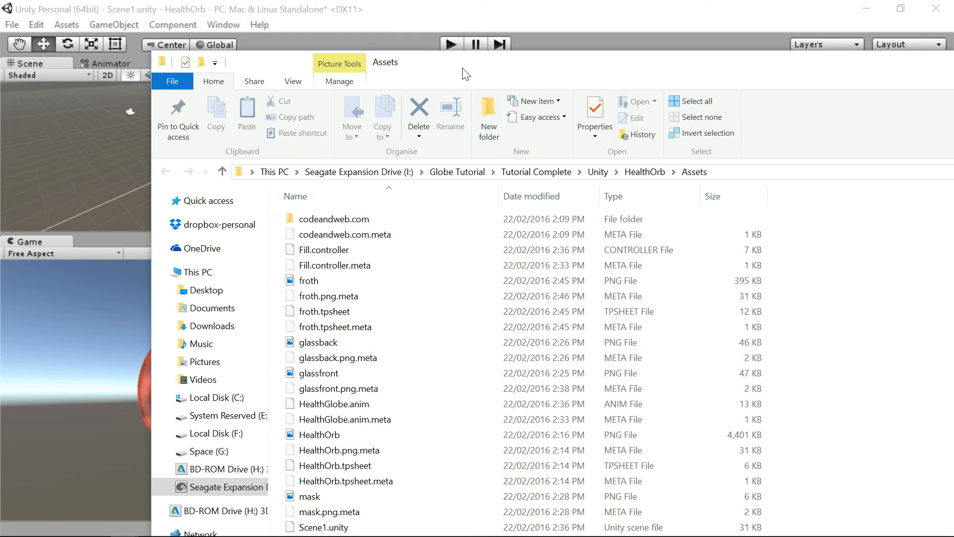
drag(462, 69, 442, 19)
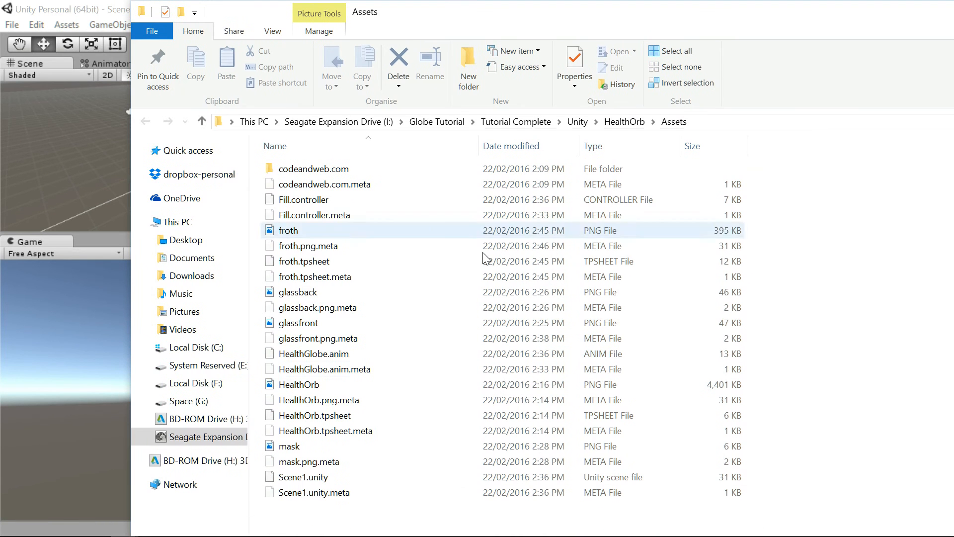
right_click(309, 230)
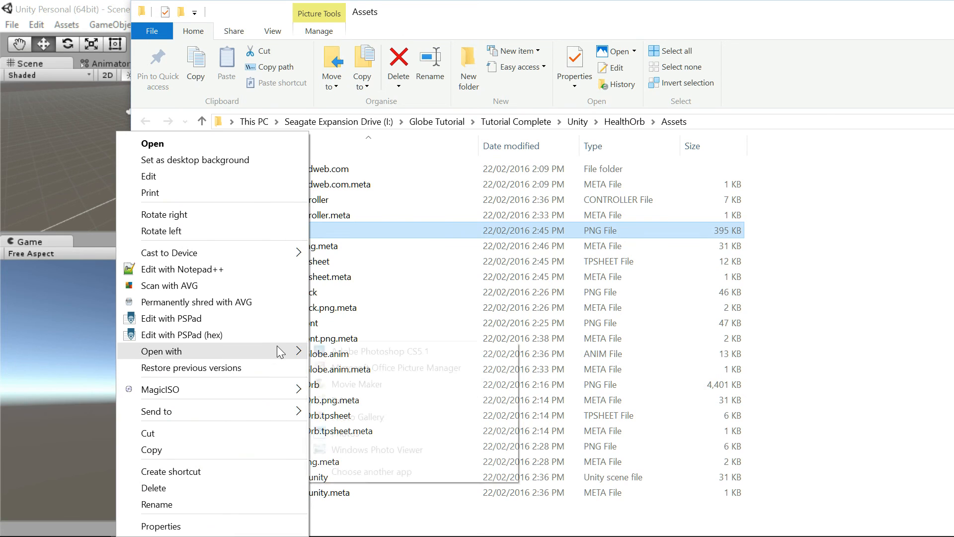
mouse_move(281, 351)
click(348, 353)
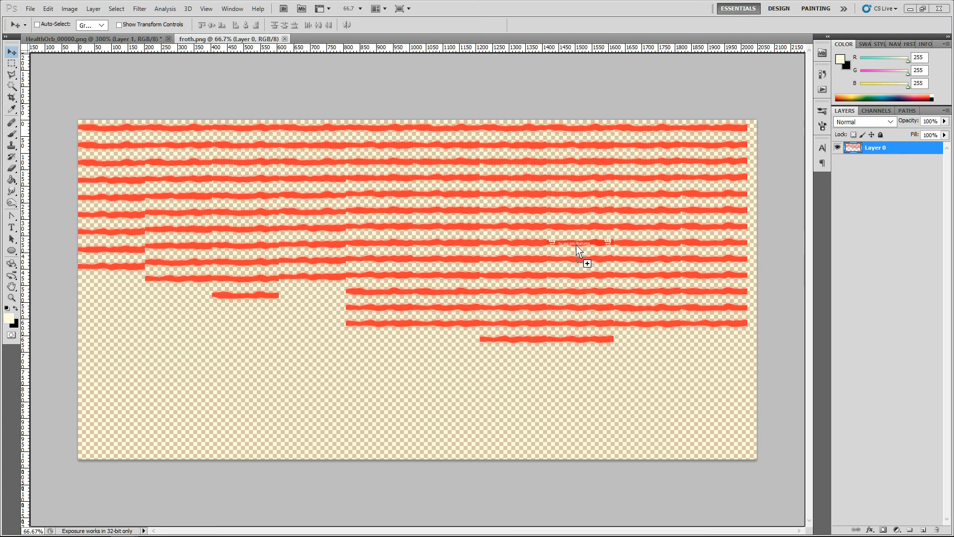
- Place the clean froth_00057 frame as a new layer over the watermarked frame in the sheet
key(ctrl+t)
drag(436, 291, 603, 243)
click(12, 298)
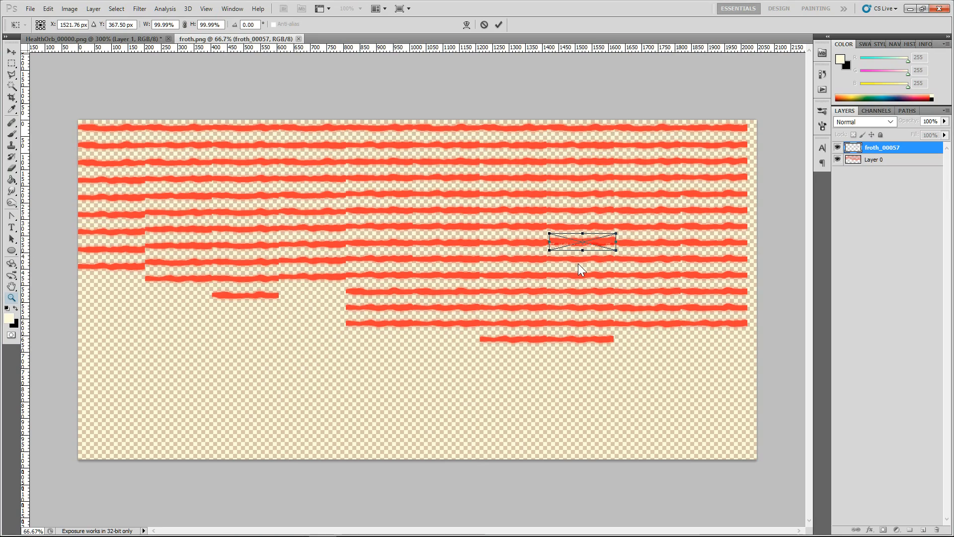
key(Return)
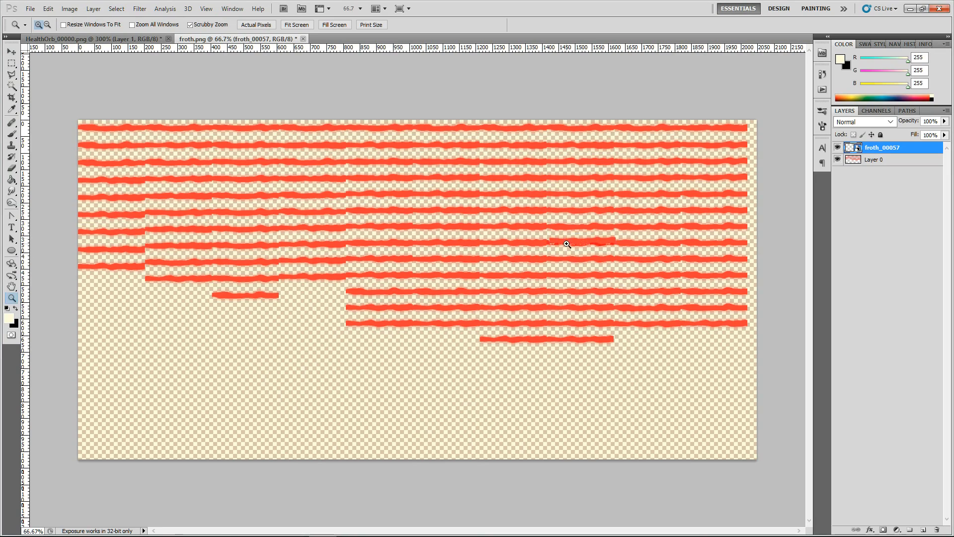
- Align the froth_00057 layer precisely over the watermarked frame so its wave matches the sheet's grid
click(567, 240)
click(600, 243)
click(635, 234)
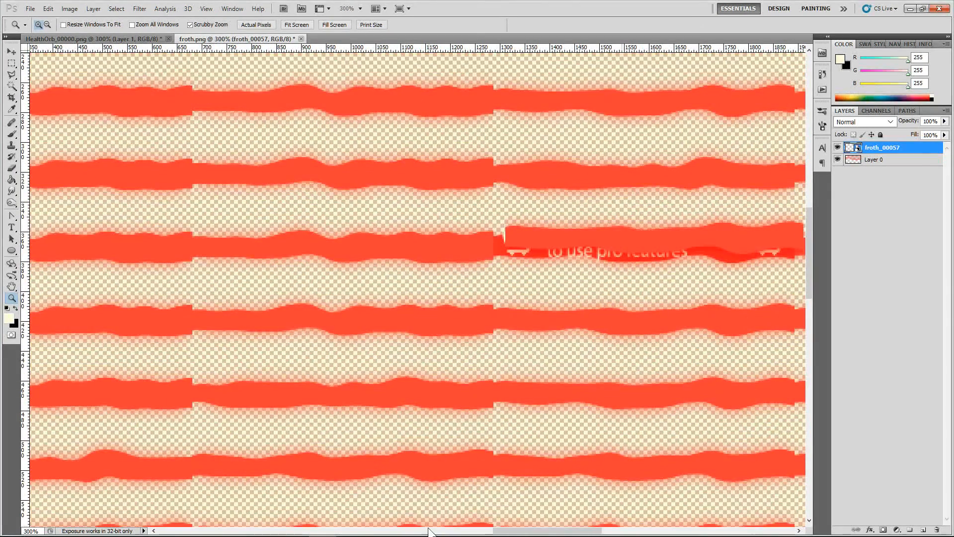
drag(512, 530, 535, 531)
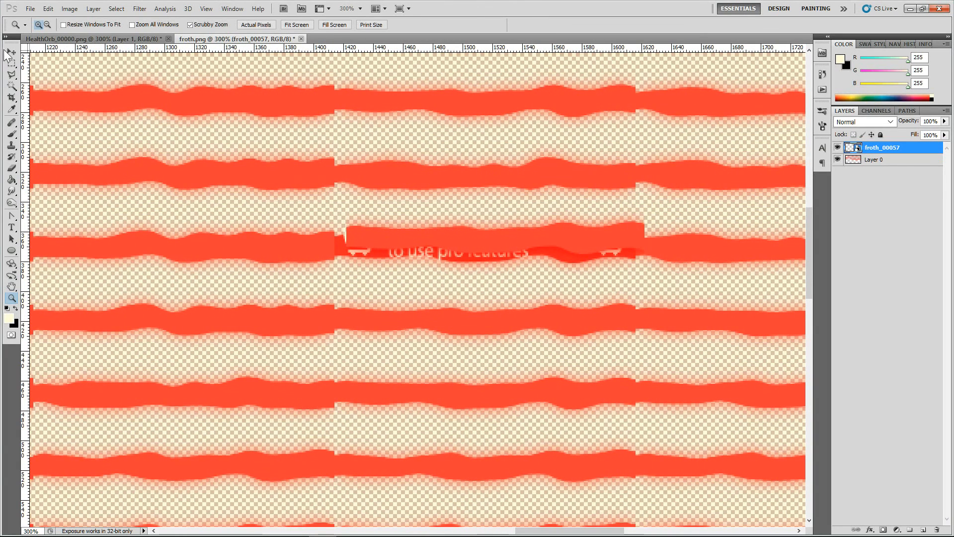
key(v)
drag(577, 253, 563, 258)
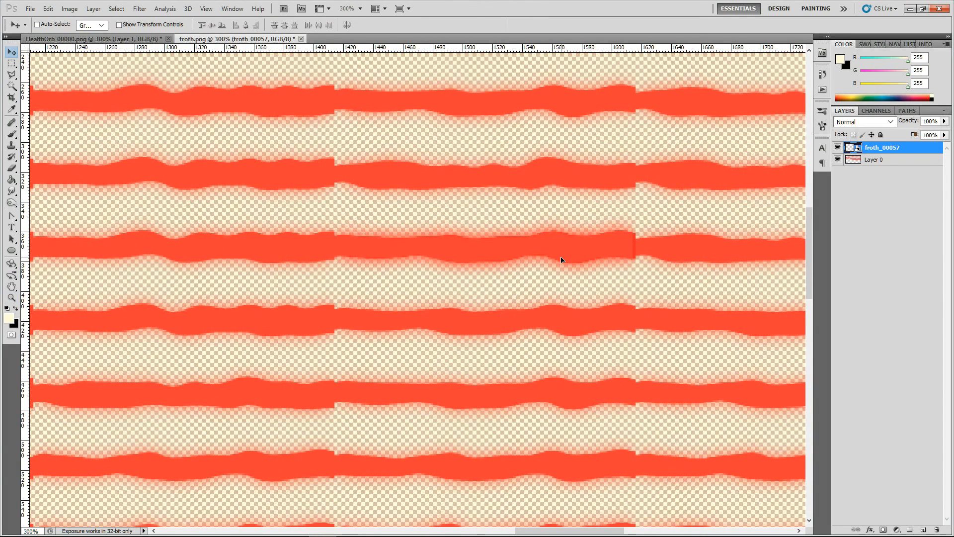
drag(563, 258, 564, 258)
- Scale the froth_00057 layer to 101.67% width to fill the frame's cell
click(47, 8)
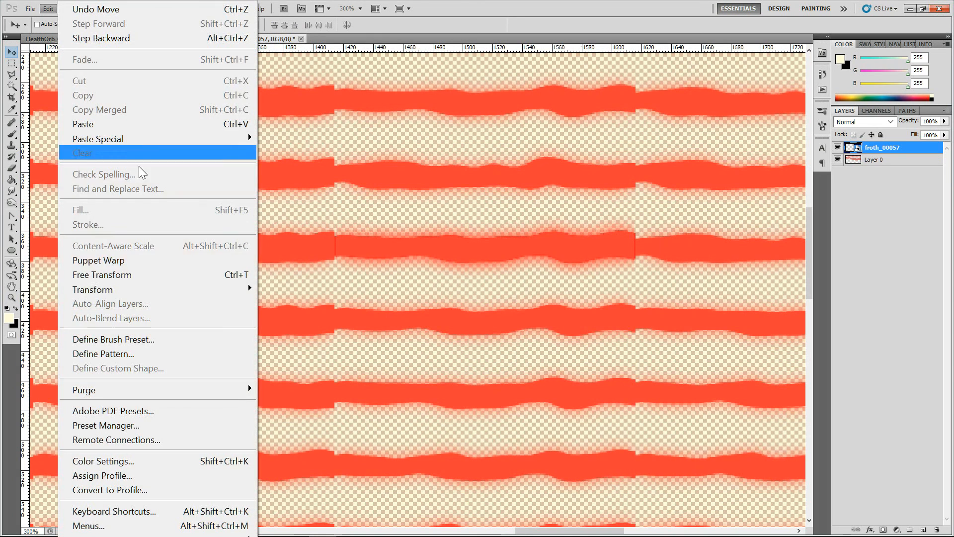
mouse_move(195, 292)
click(281, 309)
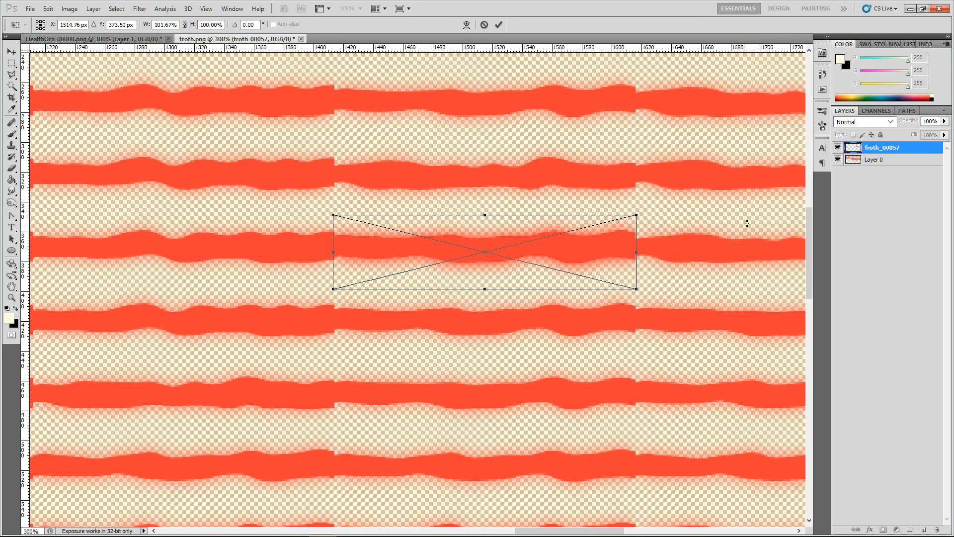
key(Return)
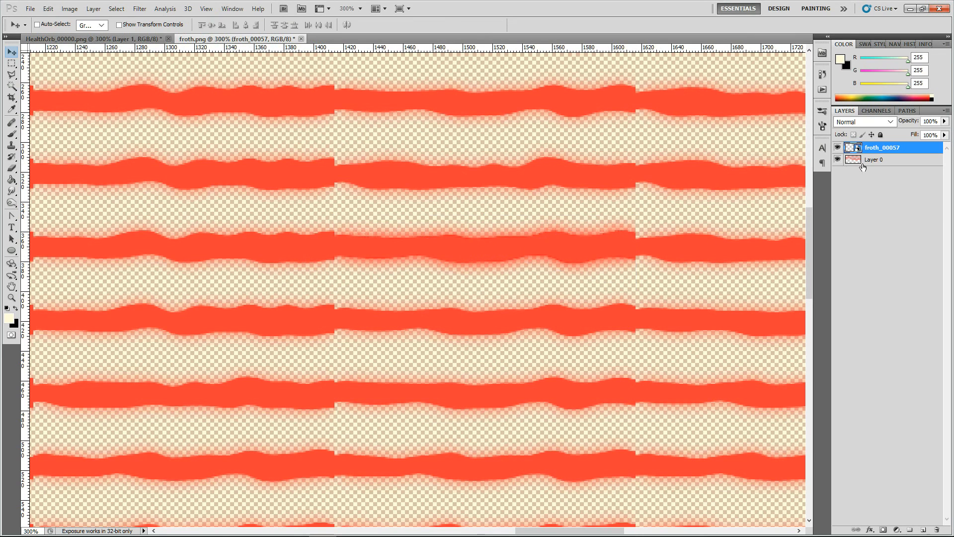
- Select the watermarked frame's rectangle on Layer 0 and delete its pixels beneath the replacement
click(861, 164)
click(14, 63)
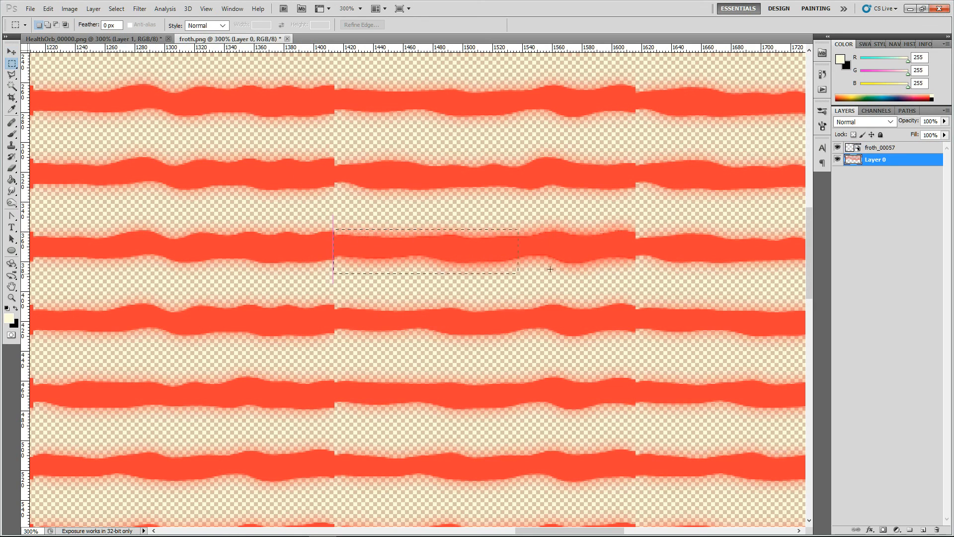
drag(637, 276, 635, 279)
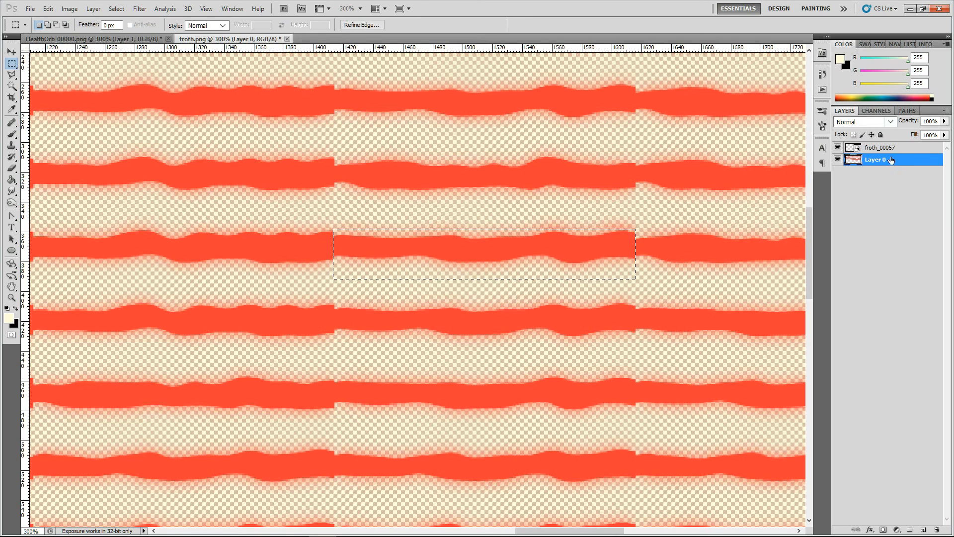
- Merge the froth_00057 layer into the sprite sheet and save froth.png
click(893, 152)
click(94, 8)
click(177, 488)
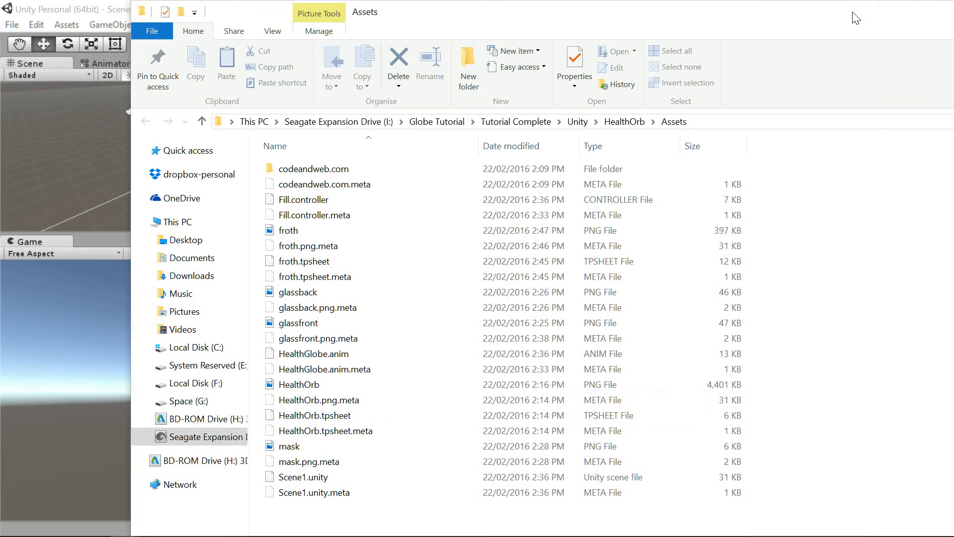
- Return to Unity, collapse the HealthOrb sprite sheet and select the updated froth texture
drag(877, 7, 762, 24)
click(872, 26)
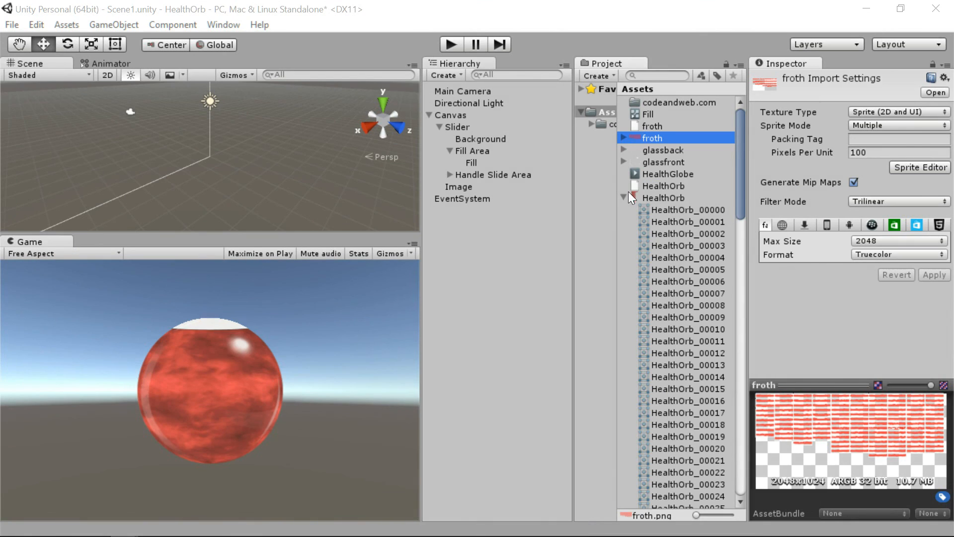
click(645, 150)
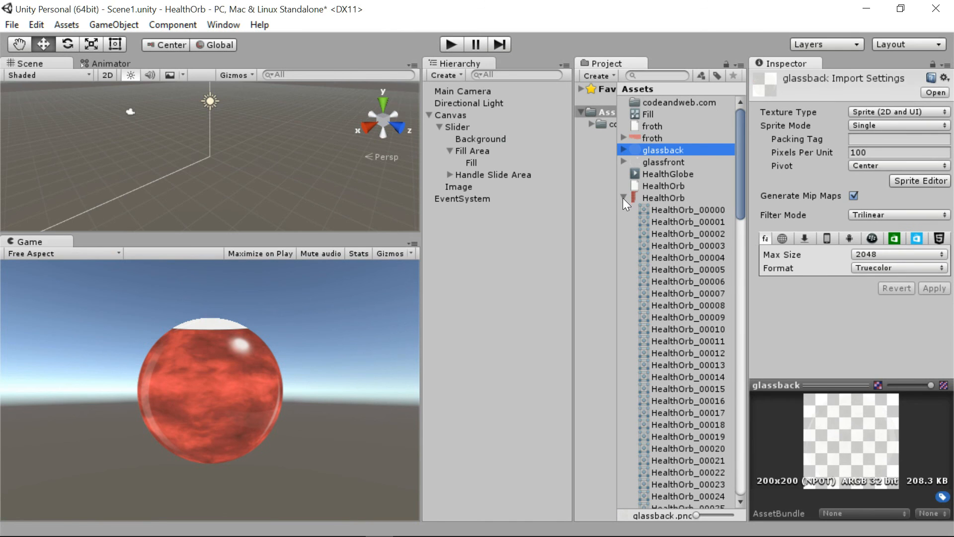
click(624, 199)
click(646, 139)
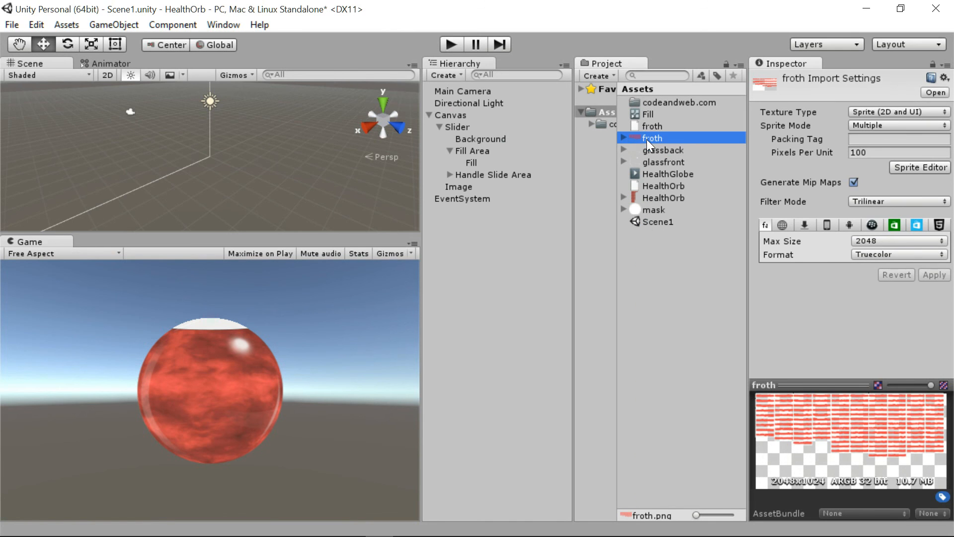
- Expand Handle Slide Area and assign the froth sprite as the Handle's source image
click(481, 174)
click(451, 174)
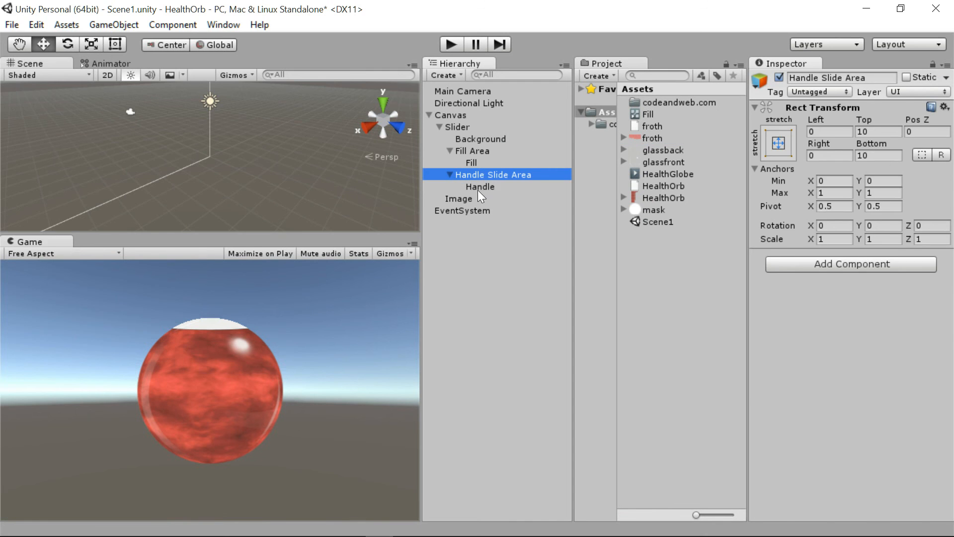
click(479, 187)
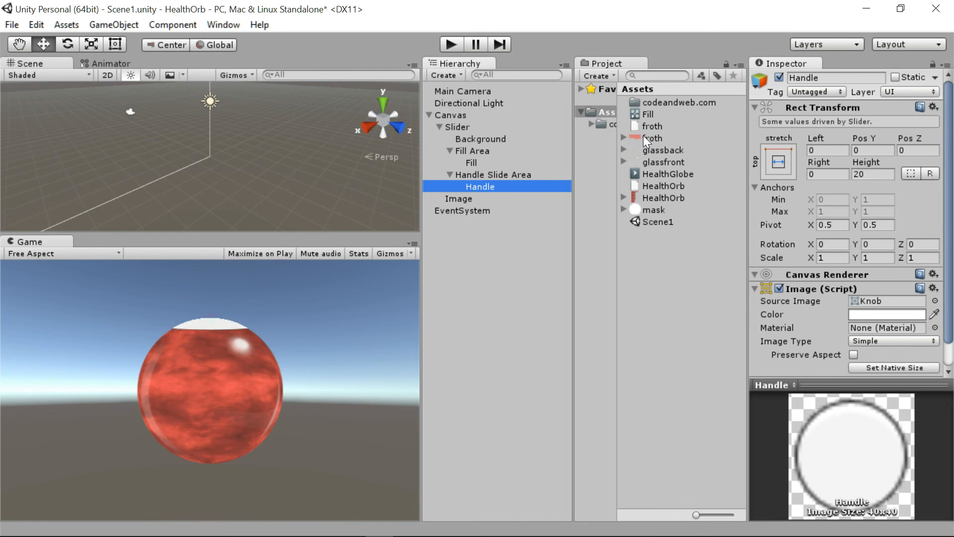
drag(643, 138, 866, 300)
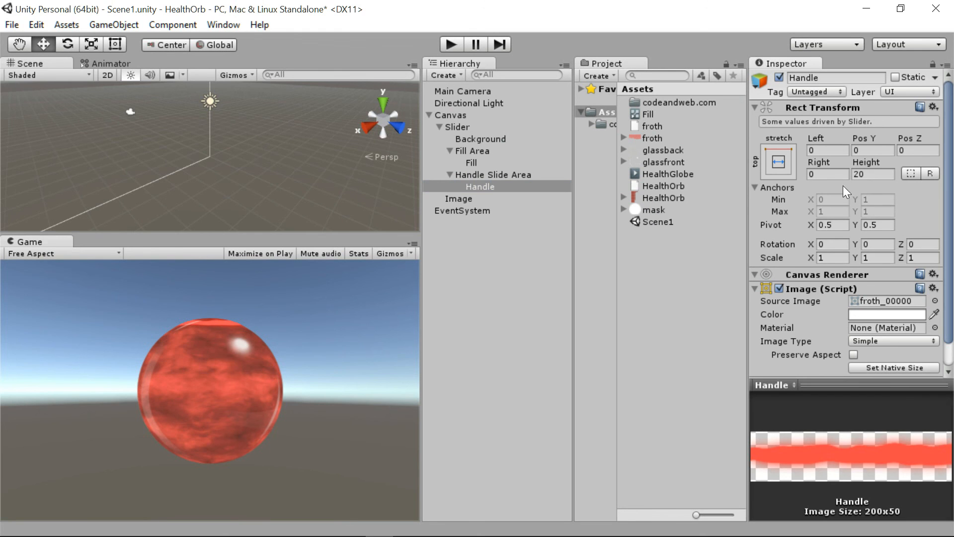
- Set the Handle Slide Area's Top and Bottom offsets to 0
click(503, 174)
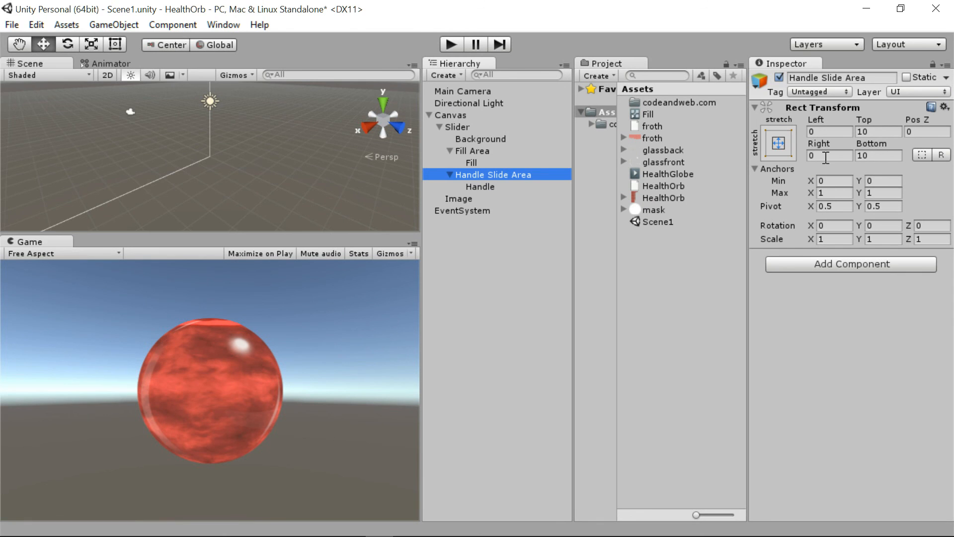
click(871, 156)
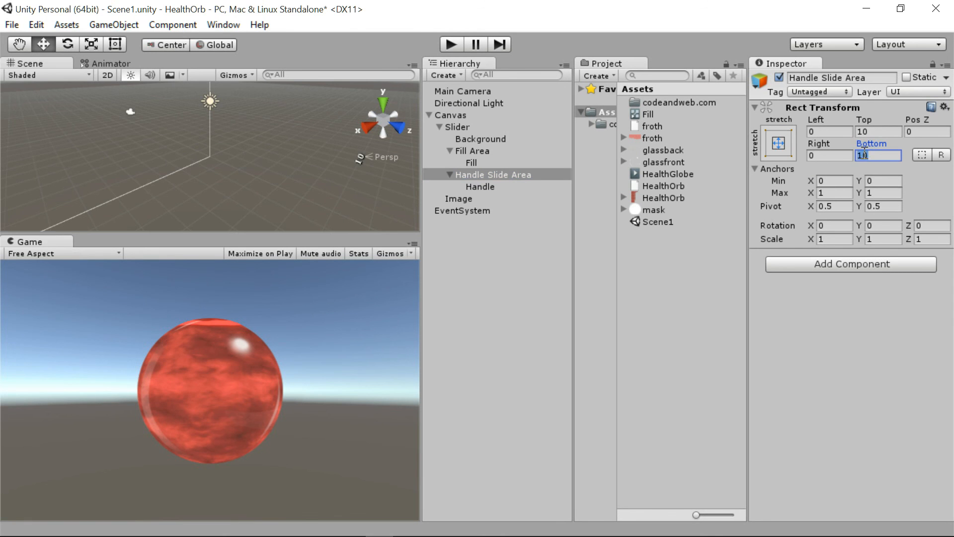
click(883, 131)
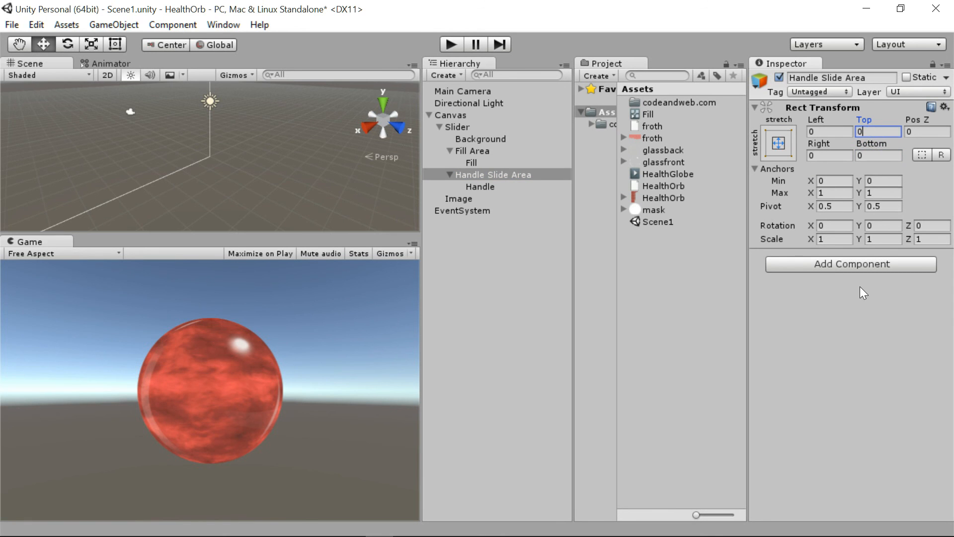
- Add an Animator component to the Handle object
click(487, 188)
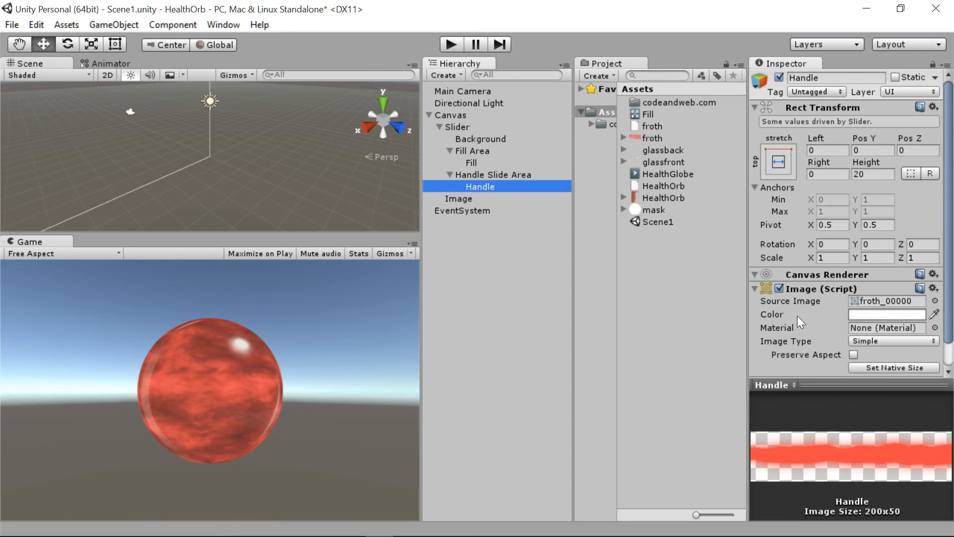
scroll(940, 314, down, 2)
click(890, 366)
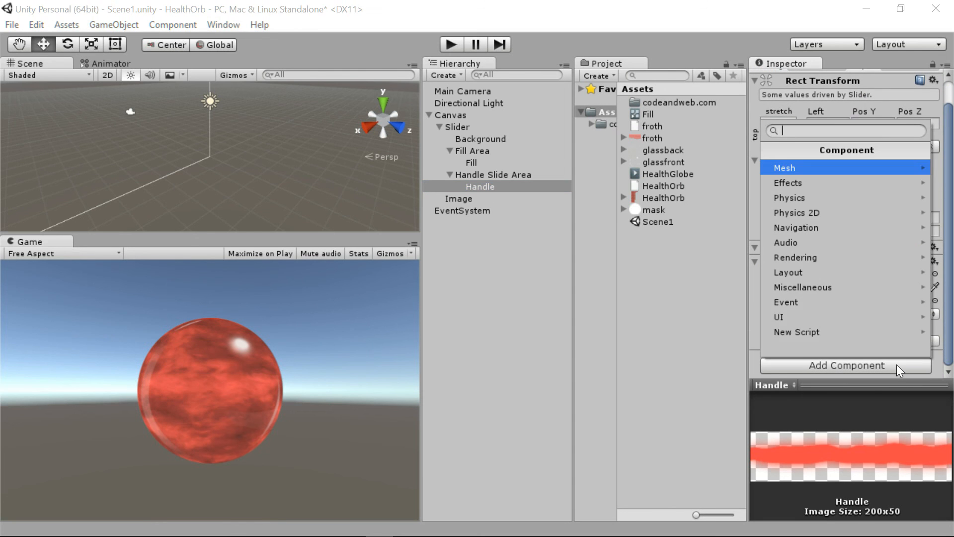
click(869, 287)
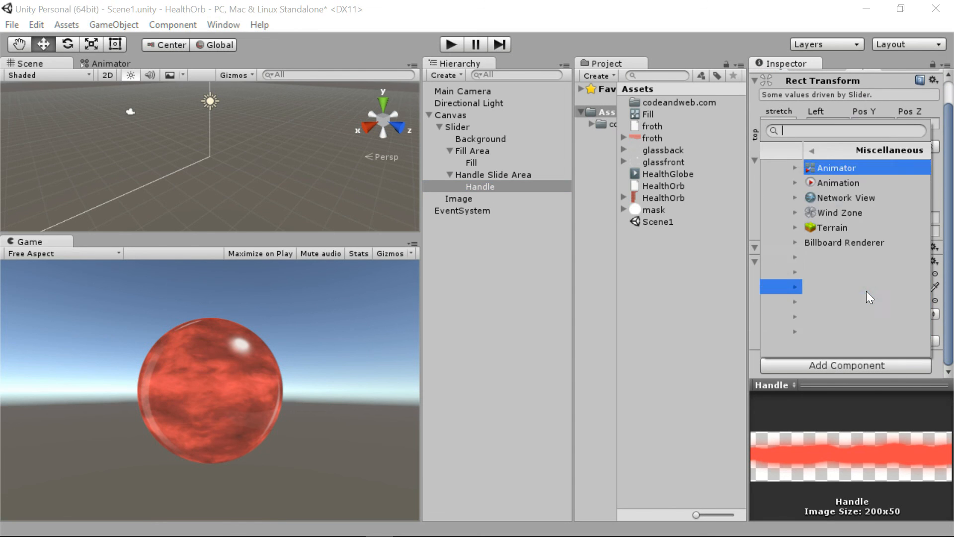
click(848, 170)
- Open the Animation window for the Handle and select all froth sprites from froth_00000 through the last one in the sheet
click(224, 25)
click(186, 180)
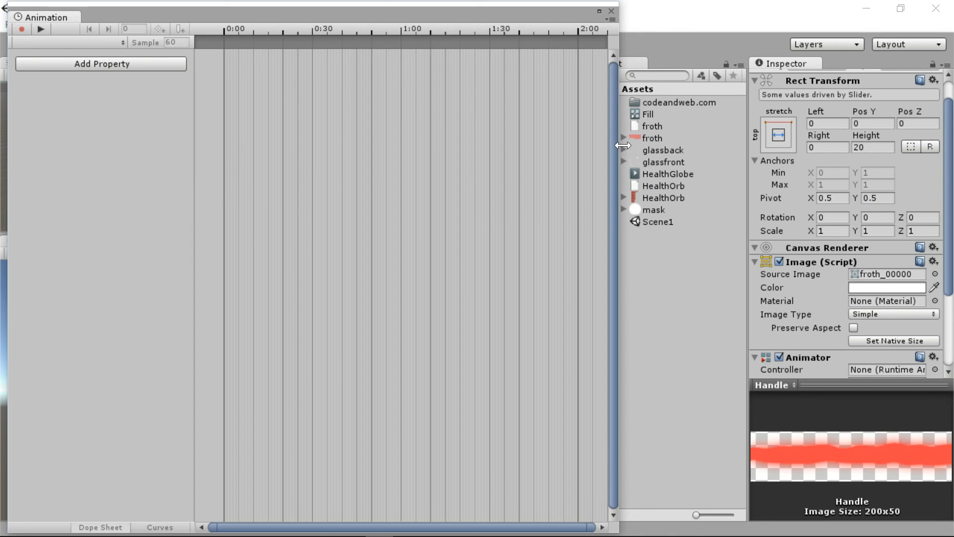
click(624, 138)
click(656, 149)
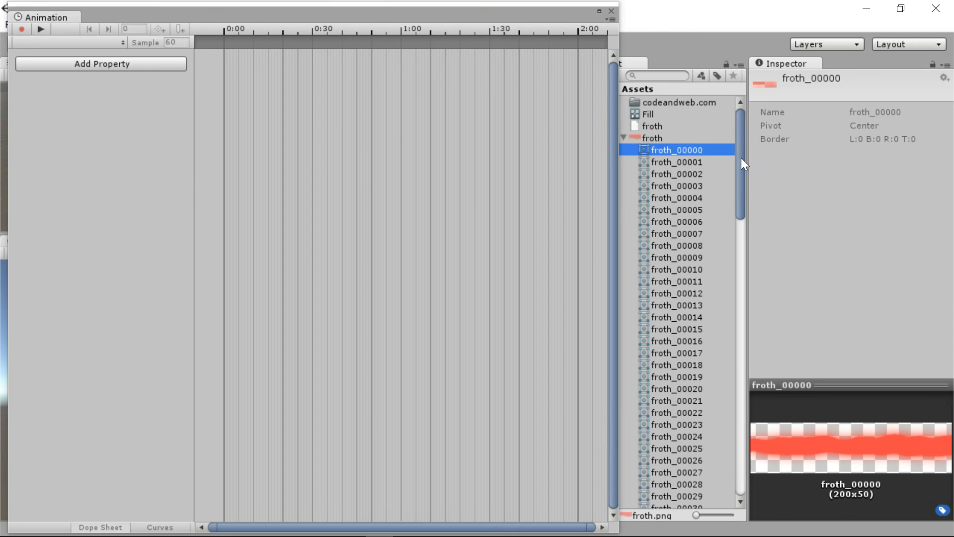
drag(740, 157, 758, 462)
shift+click(667, 419)
scroll(700, 309, up, 20)
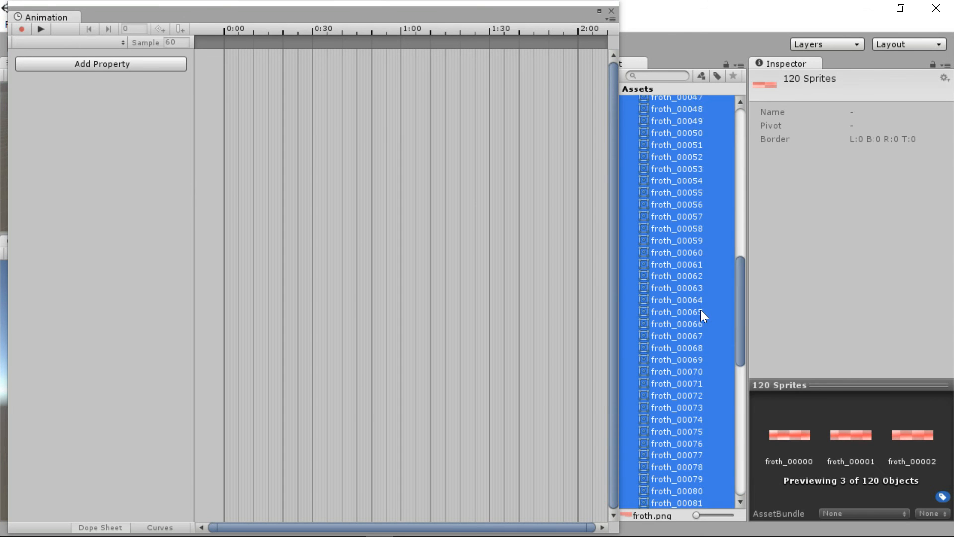
drag(669, 151, 154, 67)
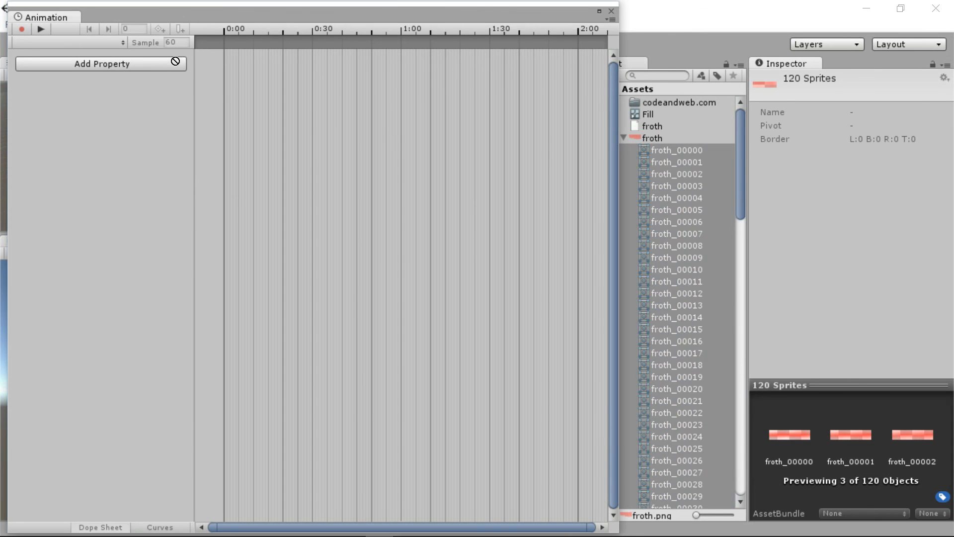
- Create a new animation clip named Froth in the Assets folder and add the selected froth sprites to its timeline
click(106, 44)
click(103, 55)
text(Froth)
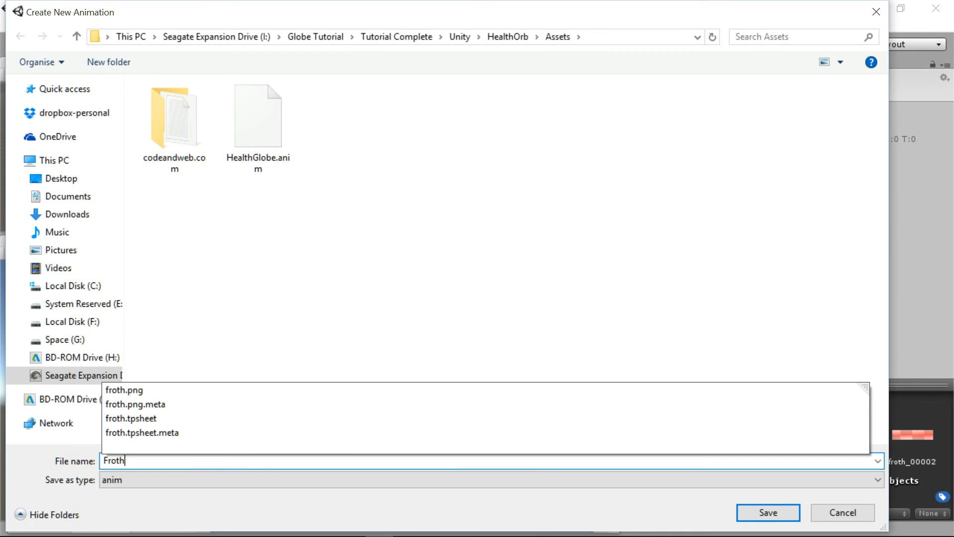
key(Return)
drag(653, 149, 300, 120)
- Set the Froth clip's sample rate to 24 and close the Animation window
drag(226, 105, 234, 114)
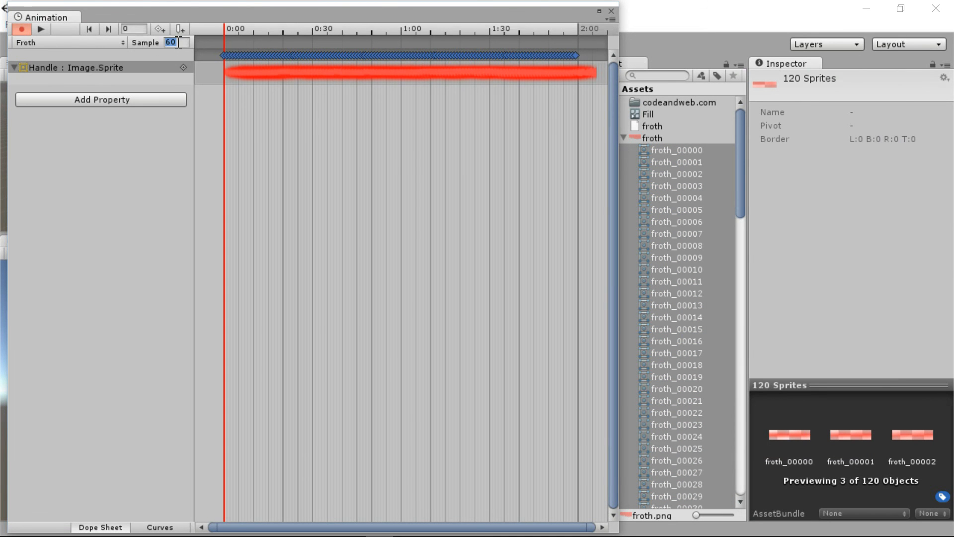
text(24)
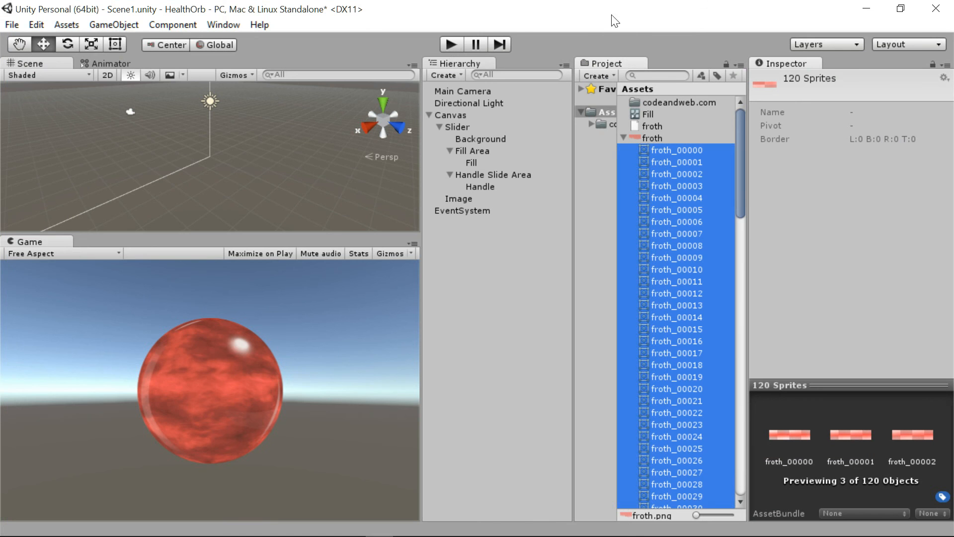
click(611, 11)
- Test the orb in Play mode by changing the Slider's Value to 0.38, 0.72, 0.57 and 1, and stop playback
click(450, 45)
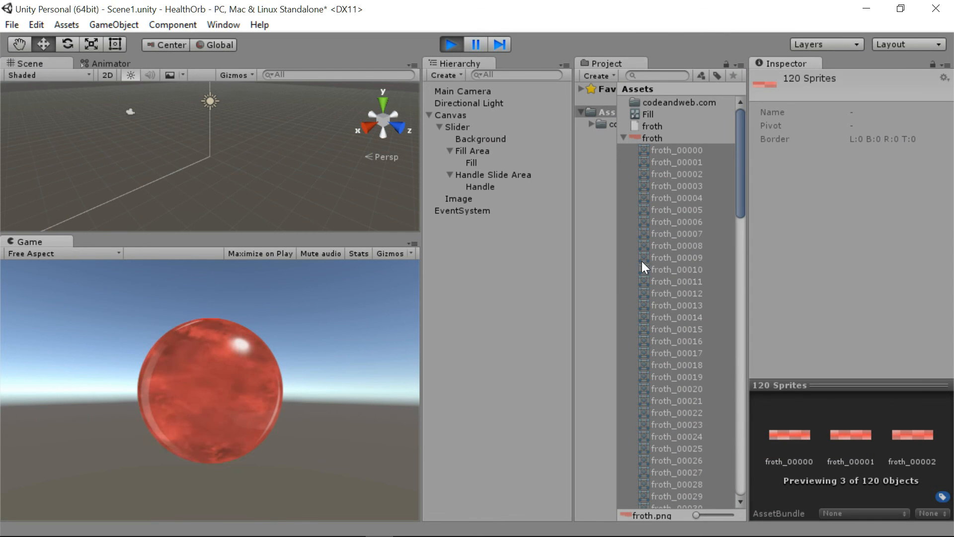
click(459, 128)
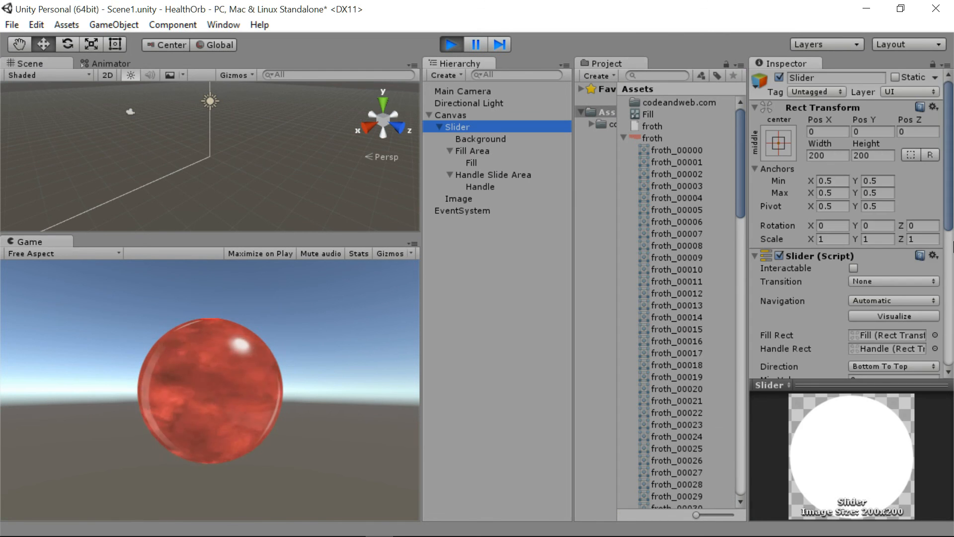
scroll(950, 224, down, 5)
drag(897, 297, 868, 297)
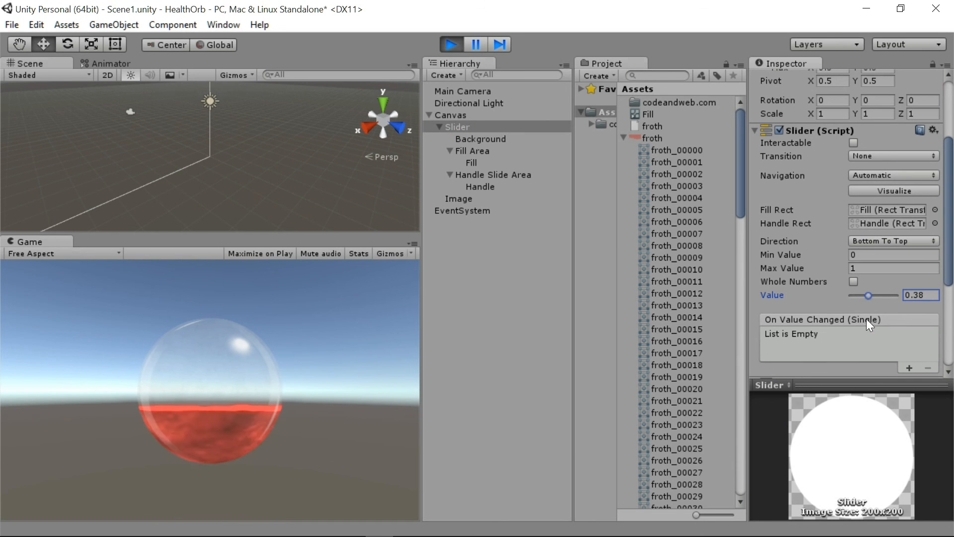
mouse_move(867, 293)
mouse_down()
mouse_move(889, 305)
mouse_move(849, 318)
mouse_move(864, 300)
mouse_move(888, 302)
mouse_move(878, 302)
mouse_up()
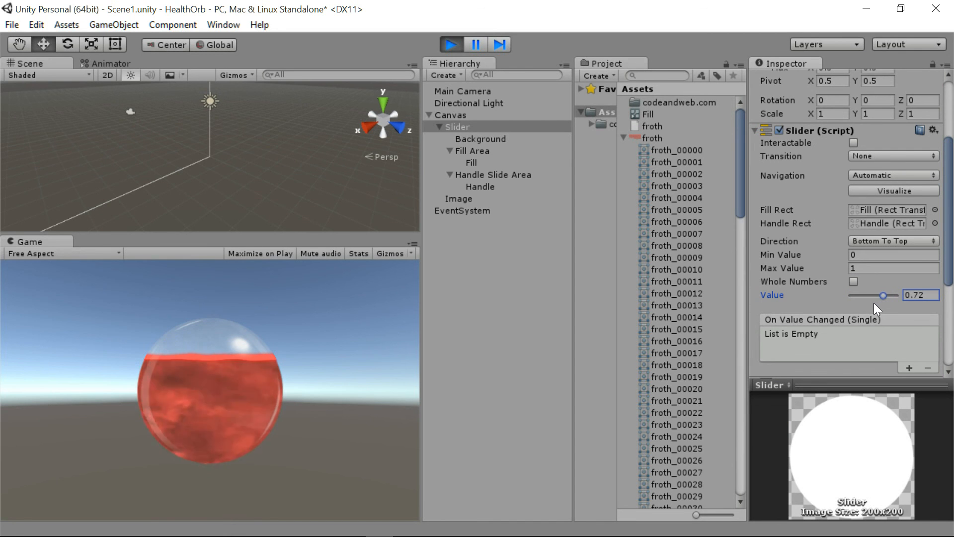
drag(880, 294, 874, 314)
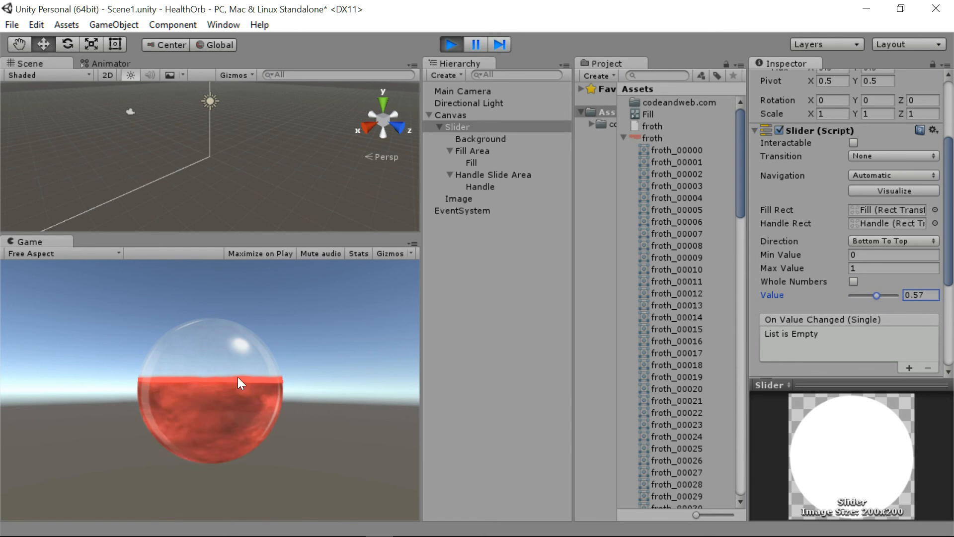
drag(877, 295, 901, 313)
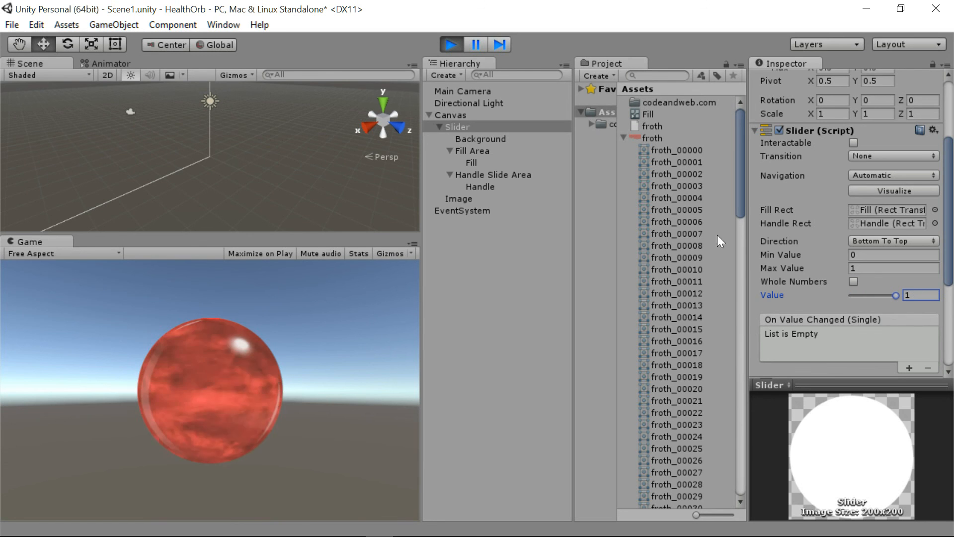
click(460, 42)
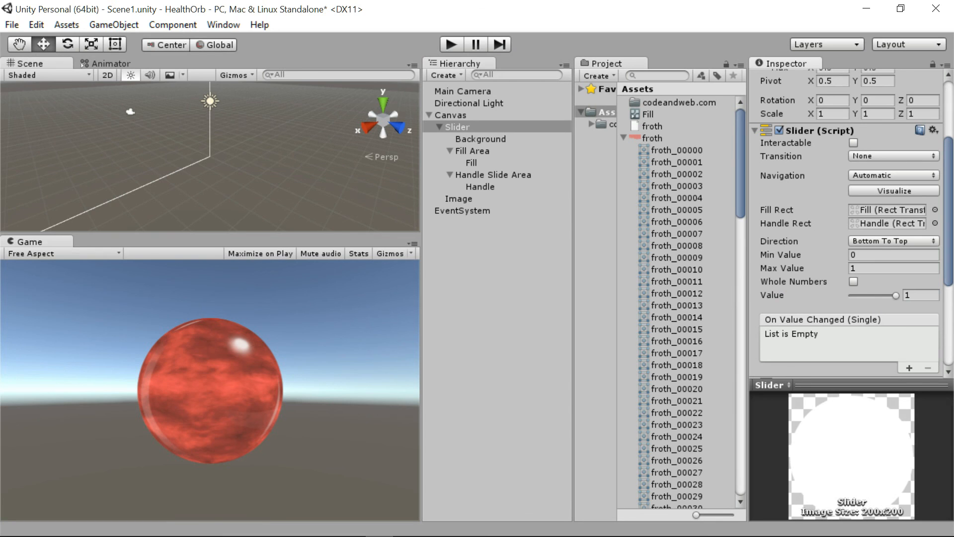
- Create a C# script named GlobeTest in the Assets folder and open it in MonoDevelop
key(alt+Tab)
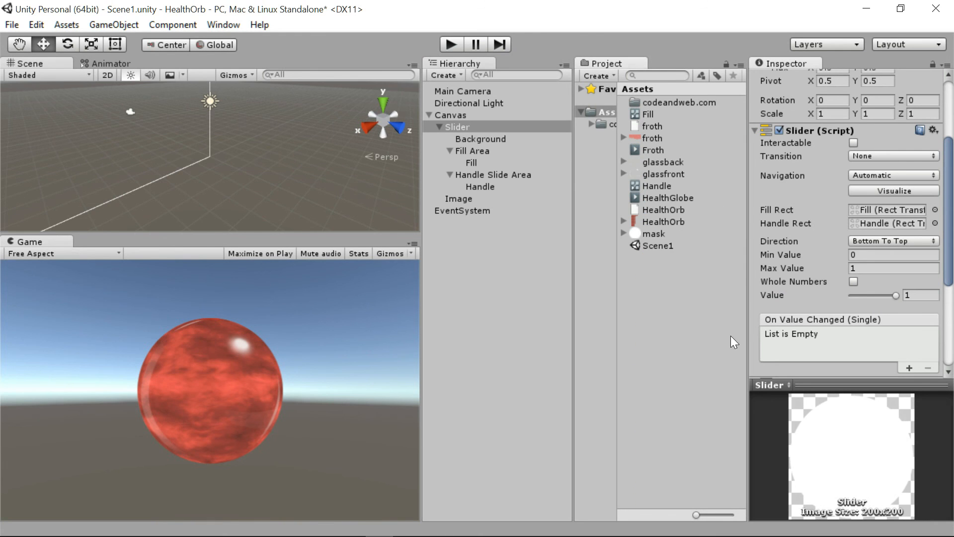
right_click(666, 293)
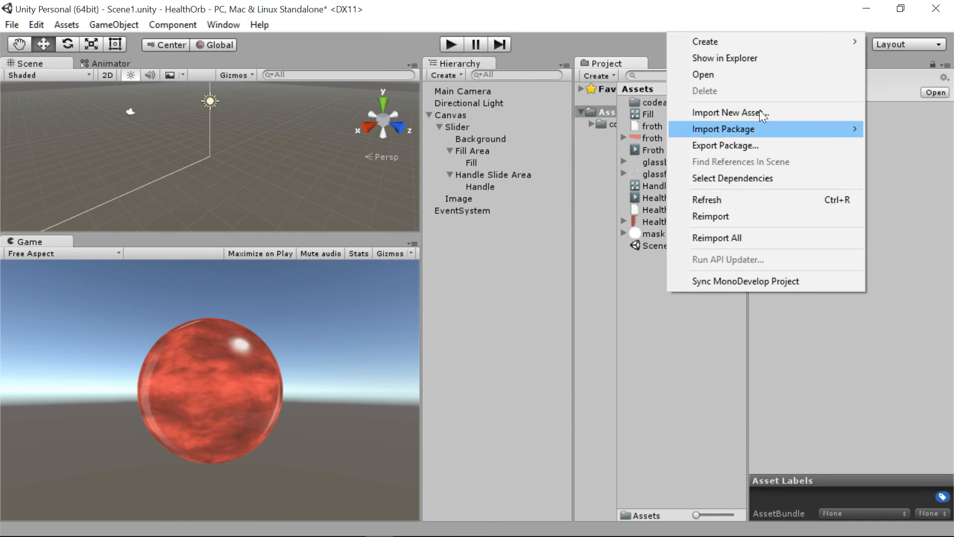
mouse_move(755, 48)
click(589, 68)
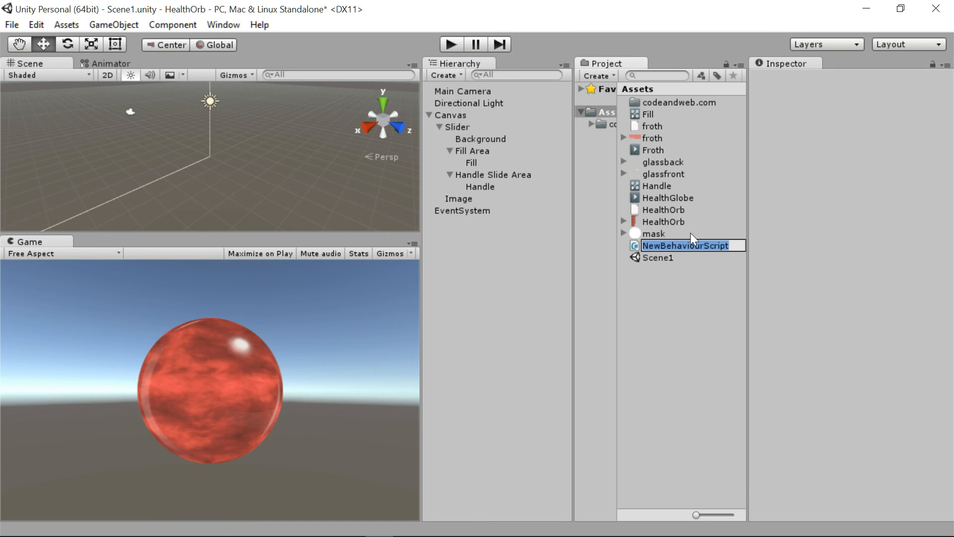
text(GlobeTest)
key(Return)
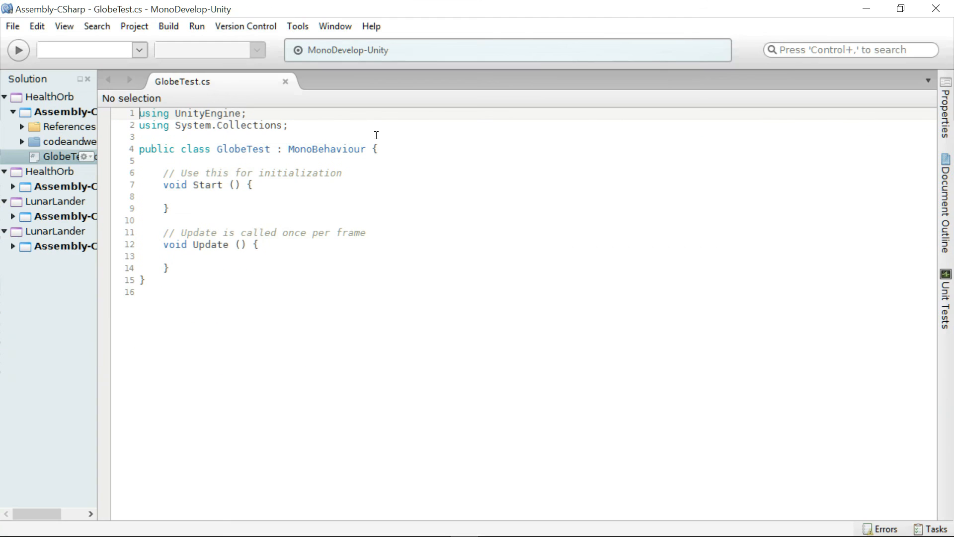
- Add the directive "using UnityEngine.UI;" below the System.Collections import in GlobeTest.cs
click(292, 128)
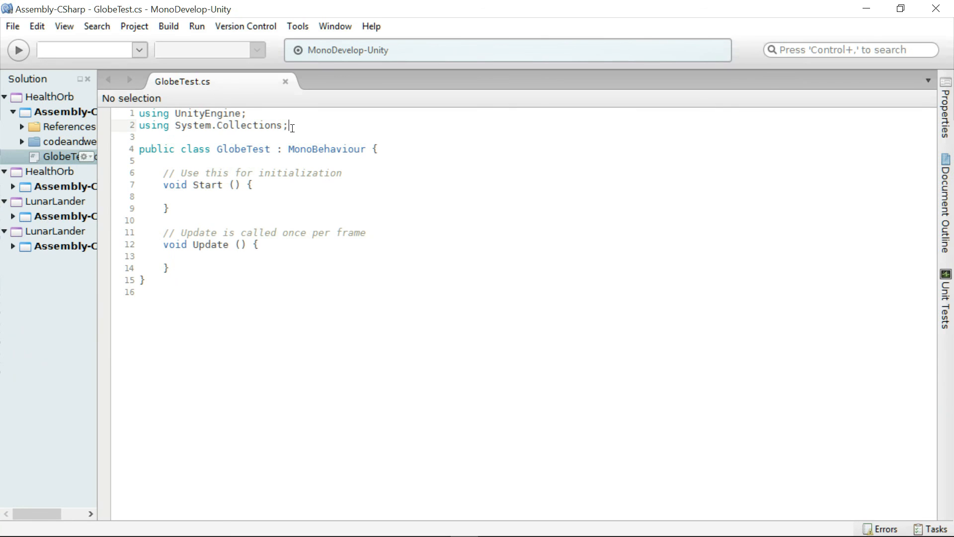
key(Return)
text(usin)
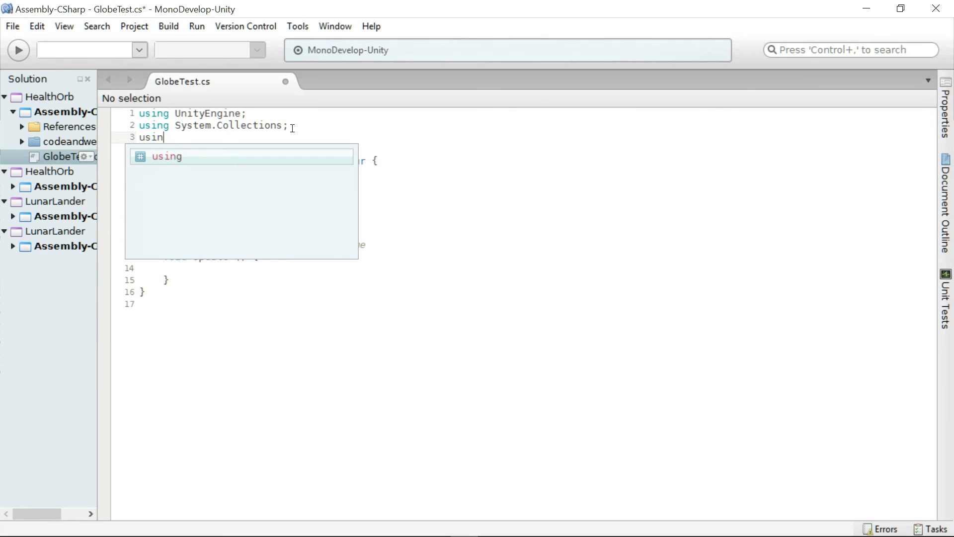
text(g Uni)
key(Down)
key(Down)
key(Return)
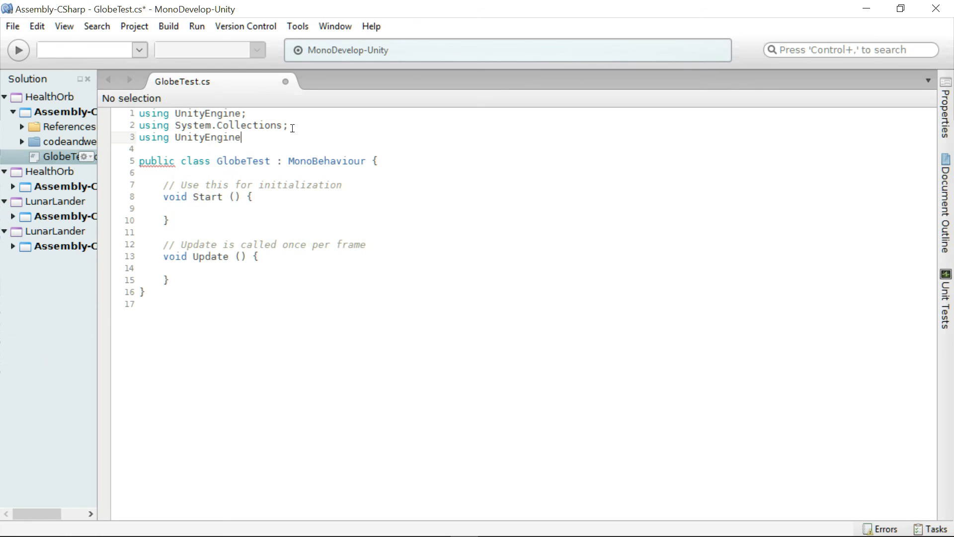
text(.UI)
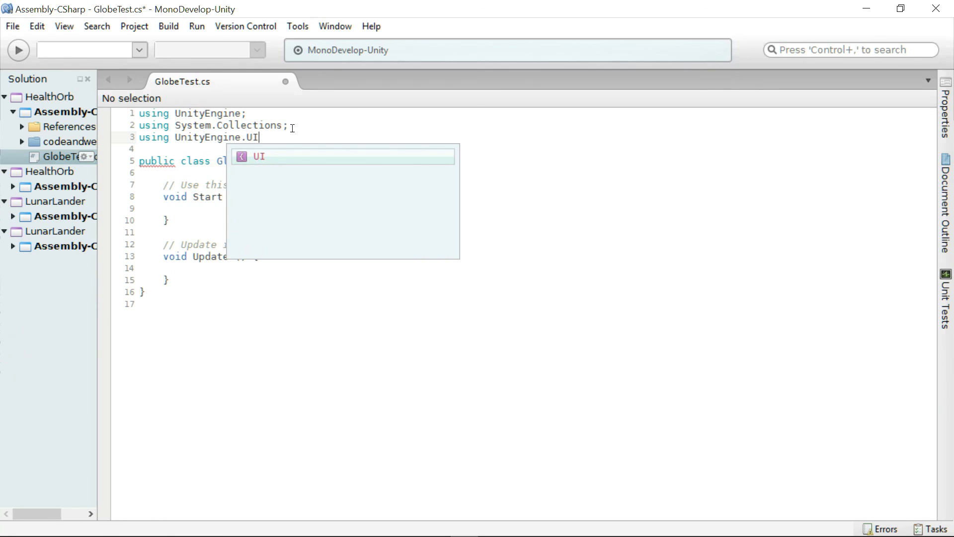
text(;)
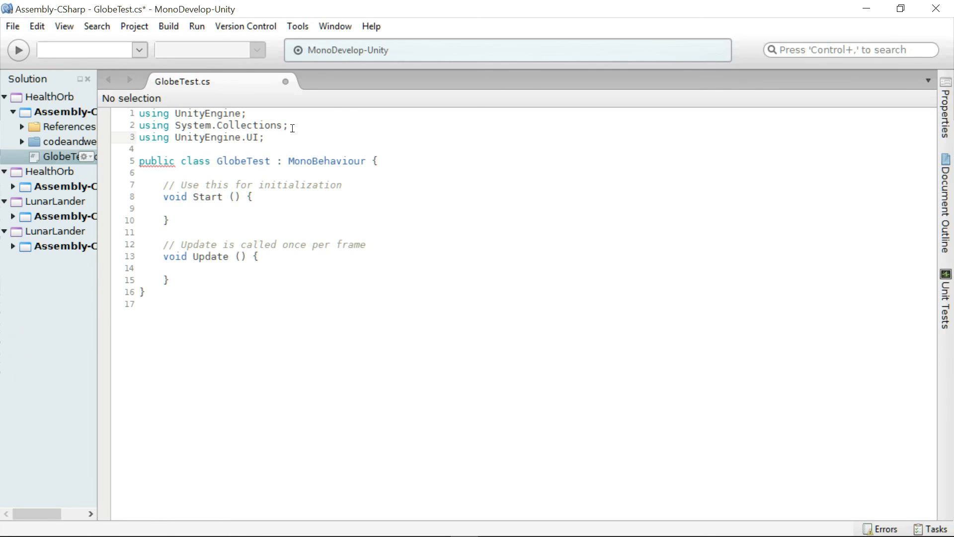
- Declare "public Slider healthSlider;" on the first line inside the GlobeTest class
key(Down)
key(Down)
key(Down)
key(Down)
key(Down)
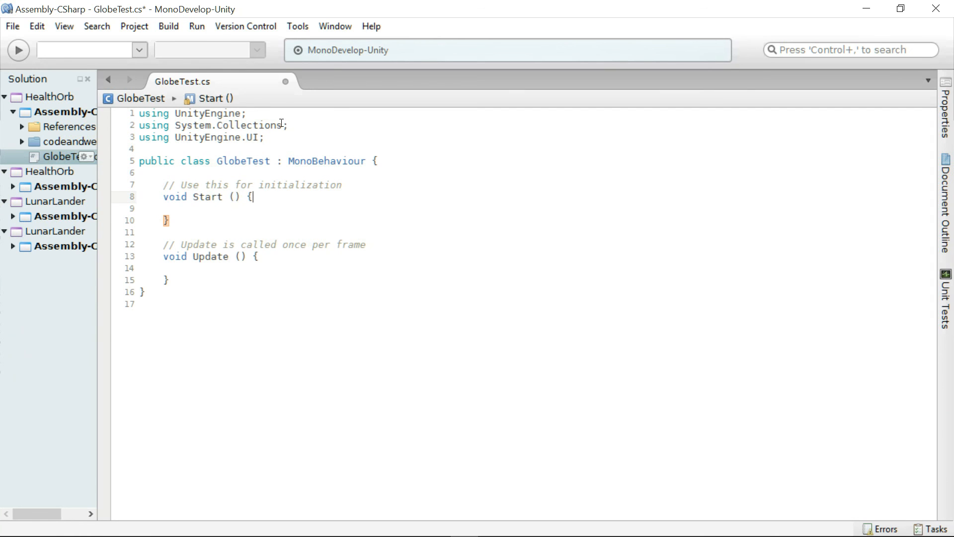
click(163, 173)
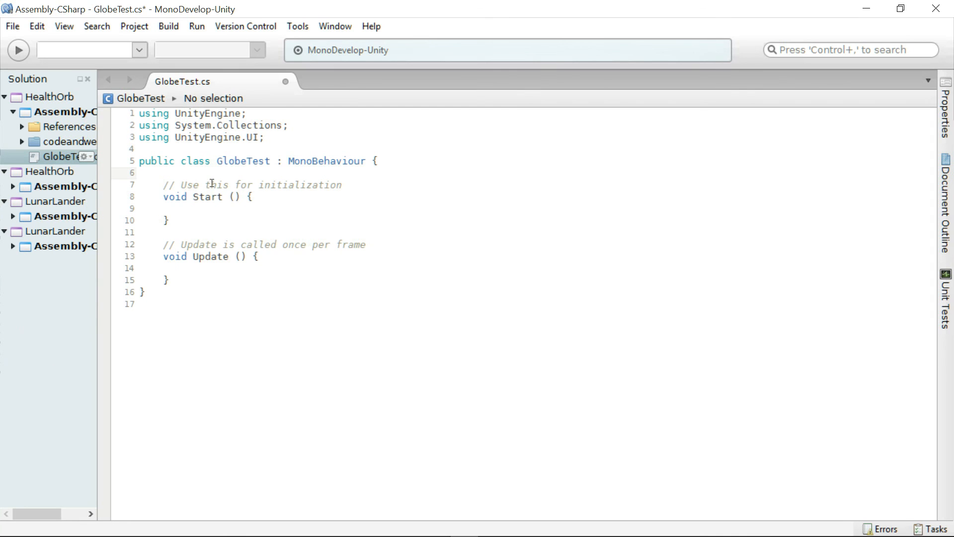
text(publi)
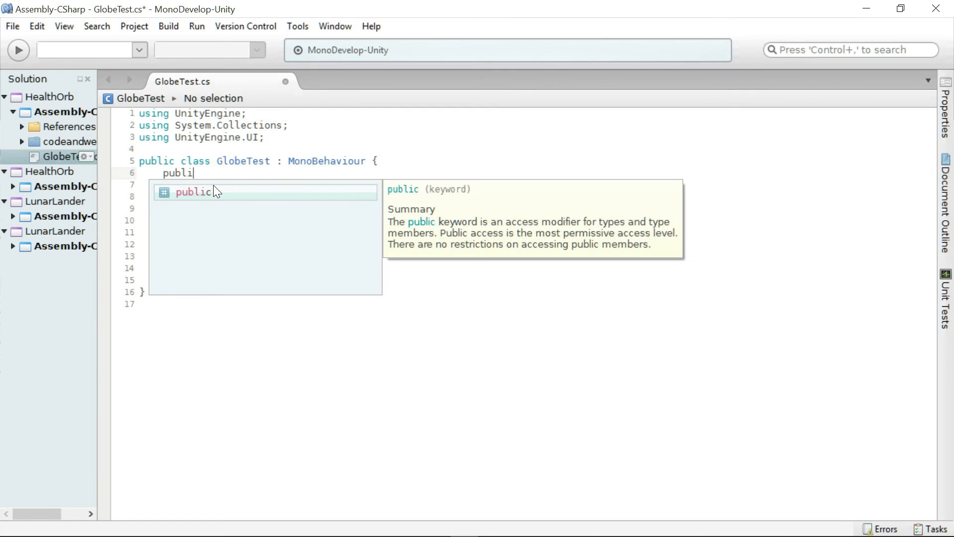
text(c Sl)
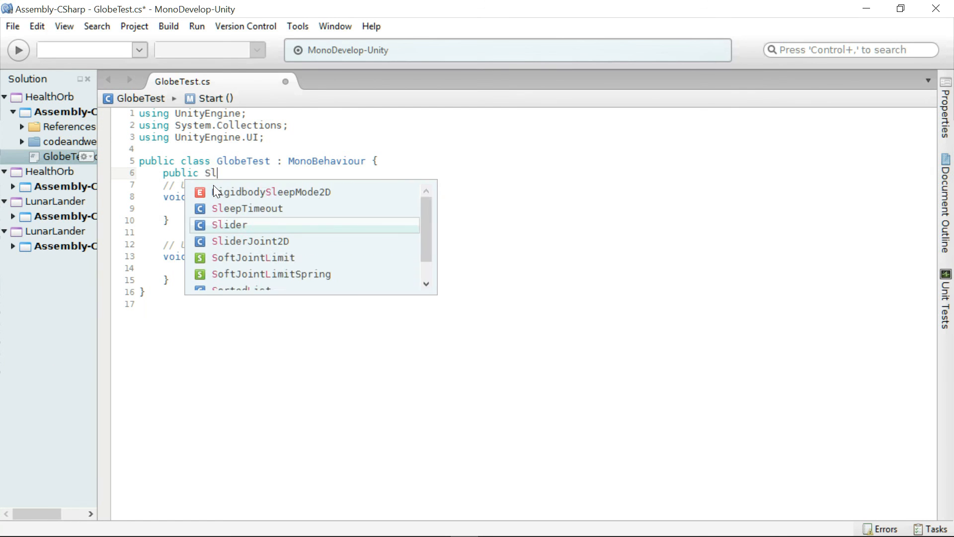
text(ider)
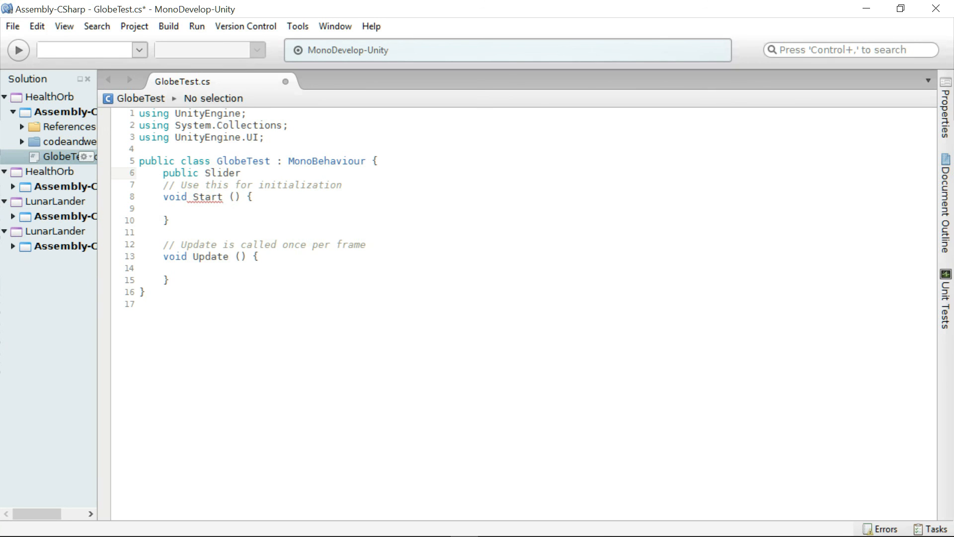
text( healthSlider)
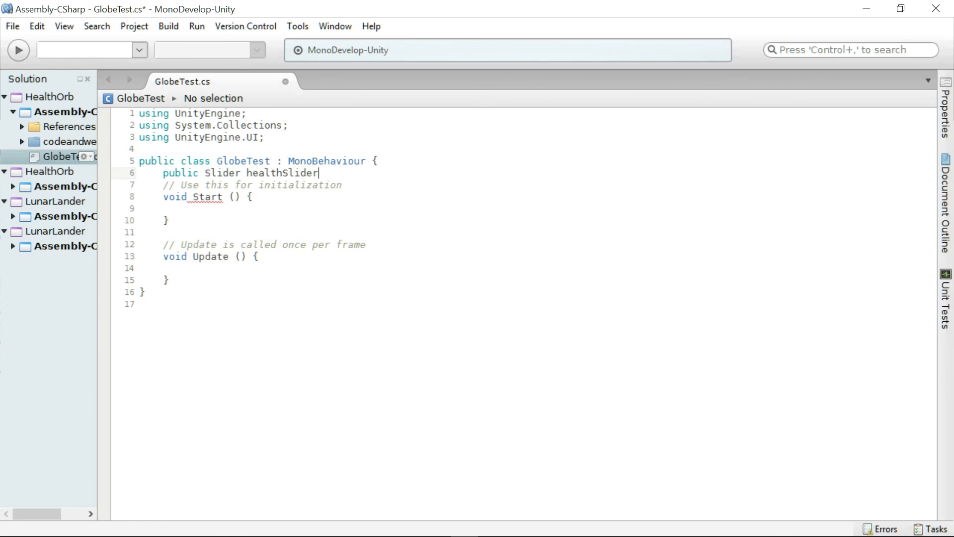
text(;)
- Declare "public float refillSpeed;" and "public bool refilling;" below the healthSlider field
key(Return)
text(pub)
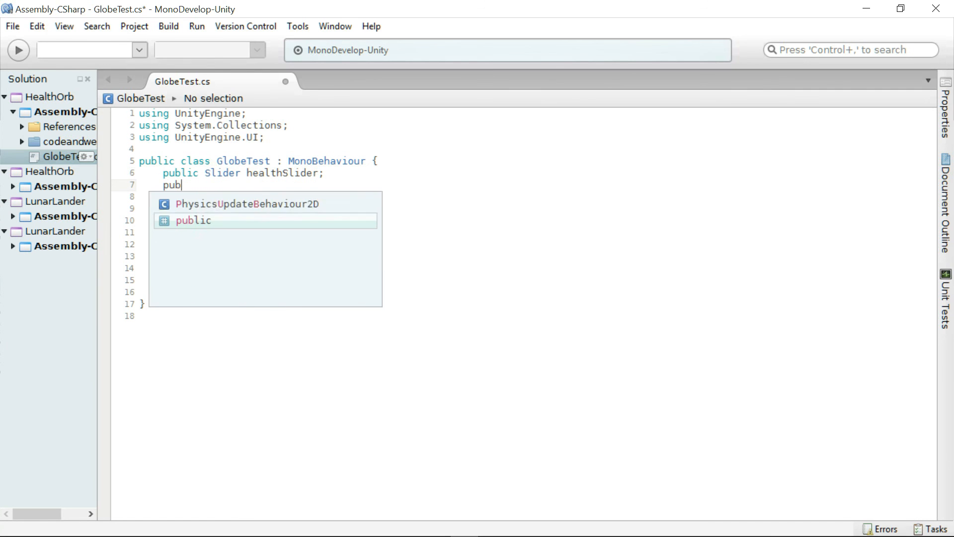
text(lic flo)
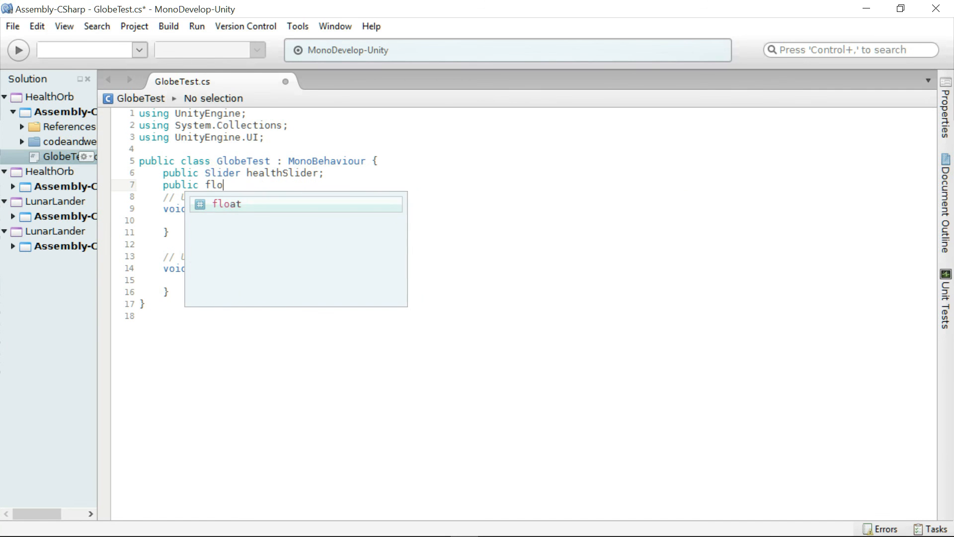
text(at r)
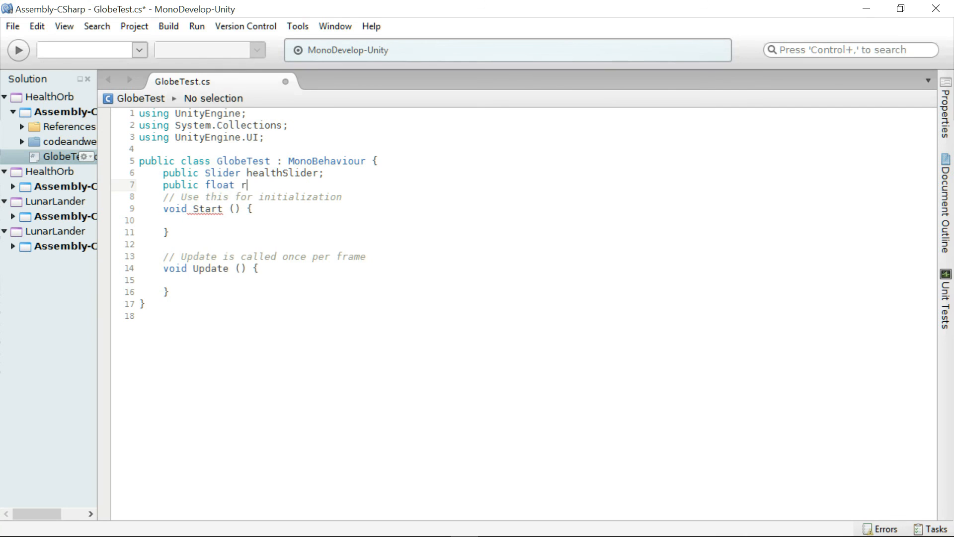
text(efillSpeed;)
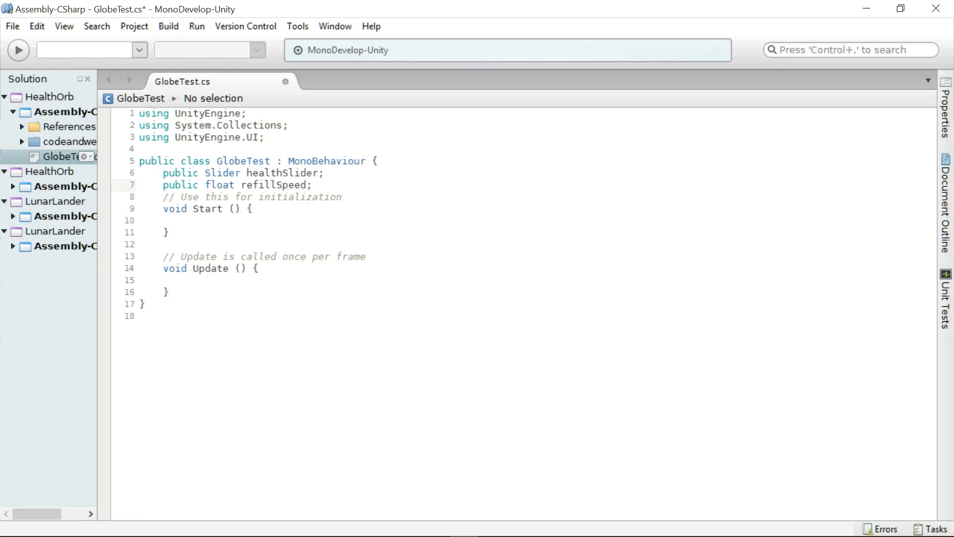
key(Return)
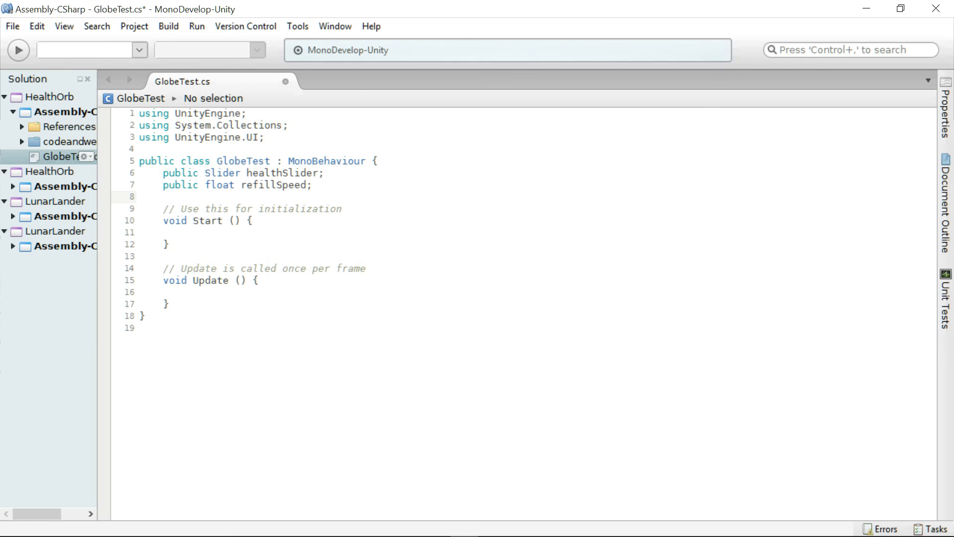
text(public bool refilling;)
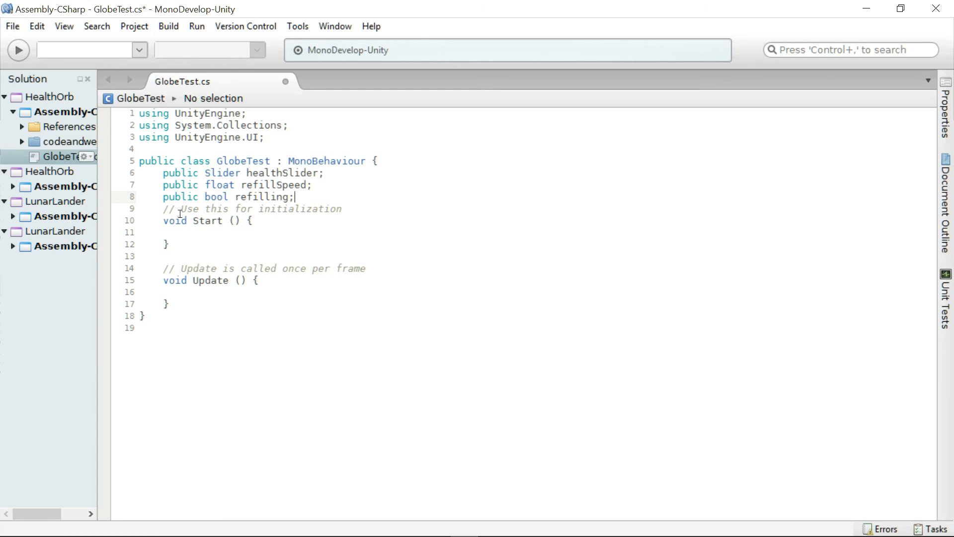
- Inside Start(), assign the slider reference with "healthSlider = GetComponent<Slider> ();", leaving a blank line below the field declarations
key(Return)
click(176, 248)
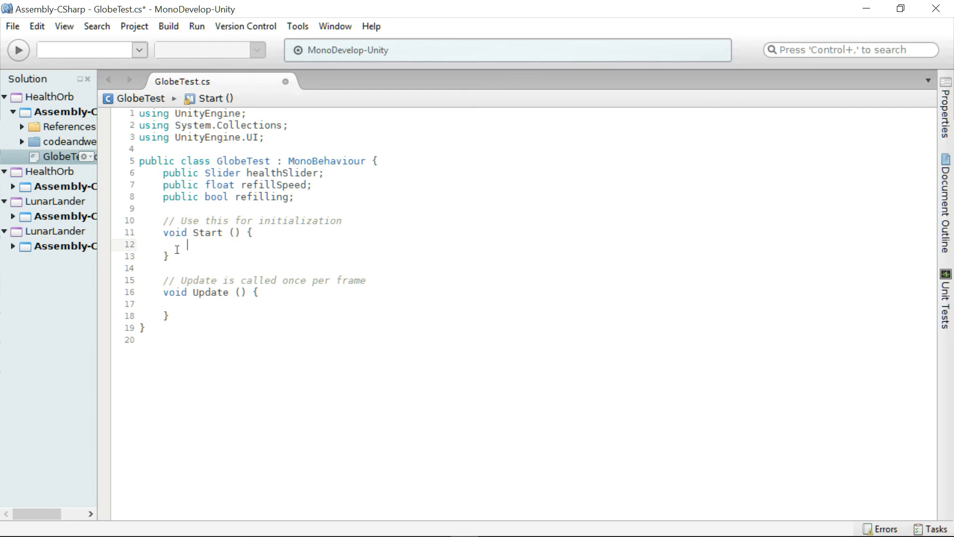
text(heal)
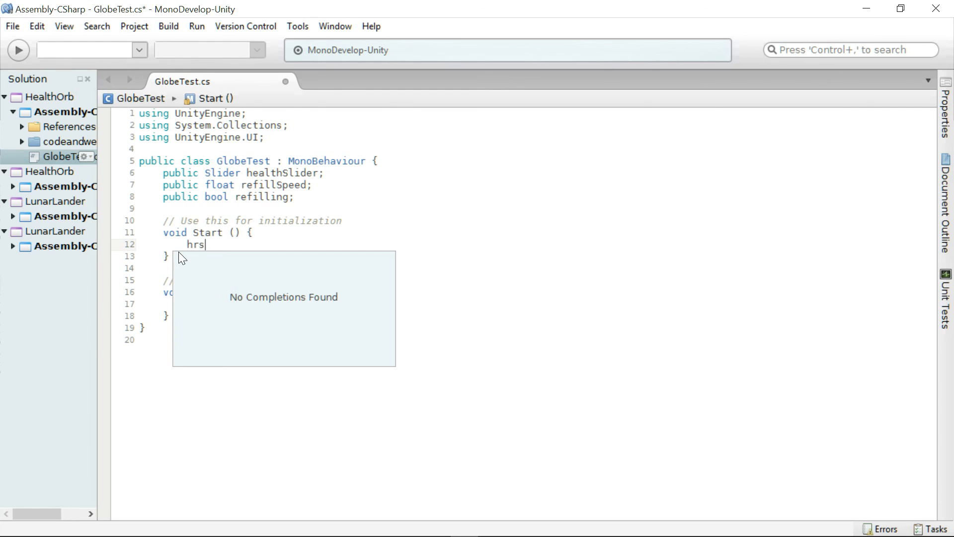
key(Return)
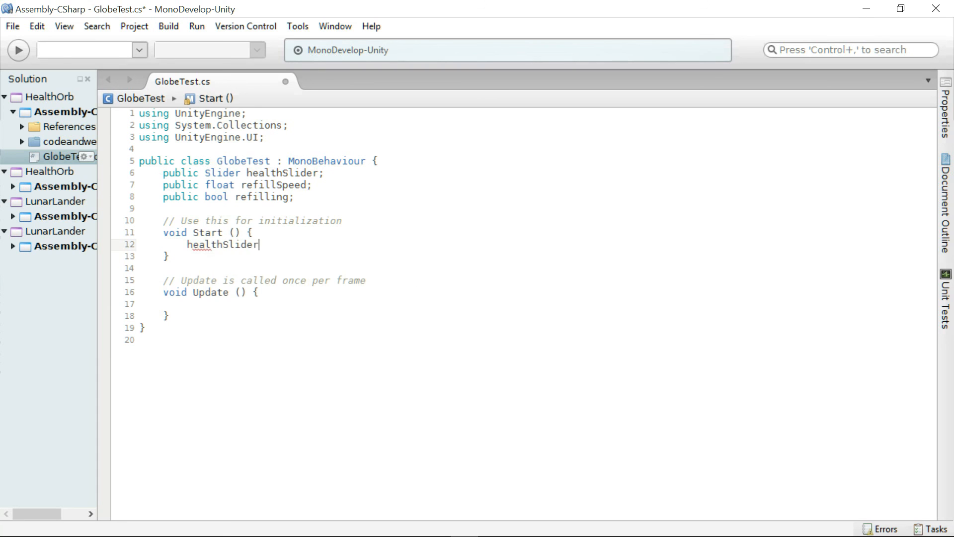
text(= Get)
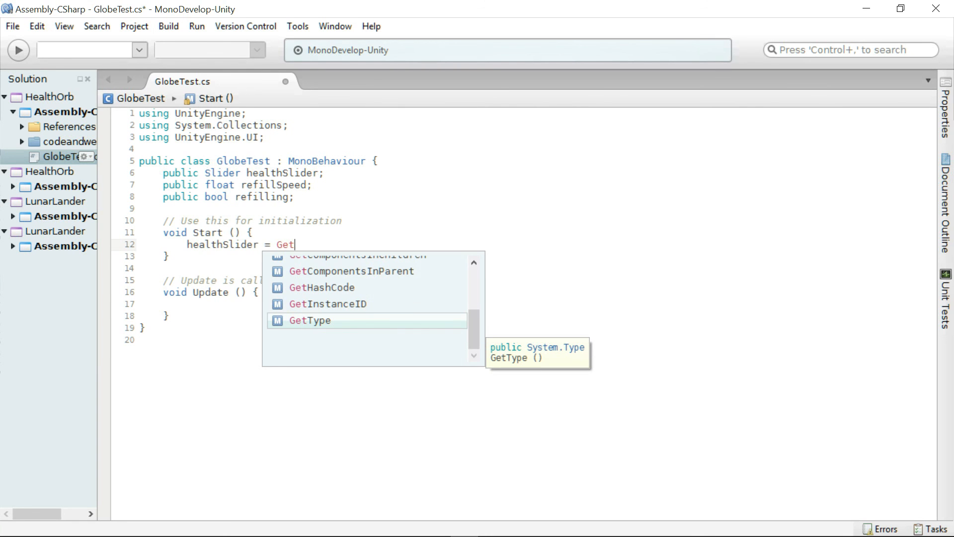
text(Com)
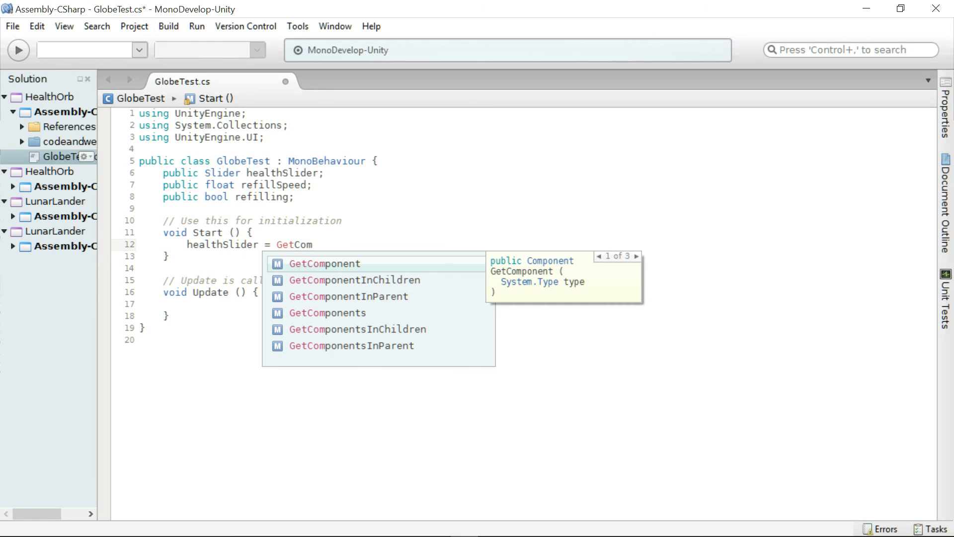
text(p)
key(Return)
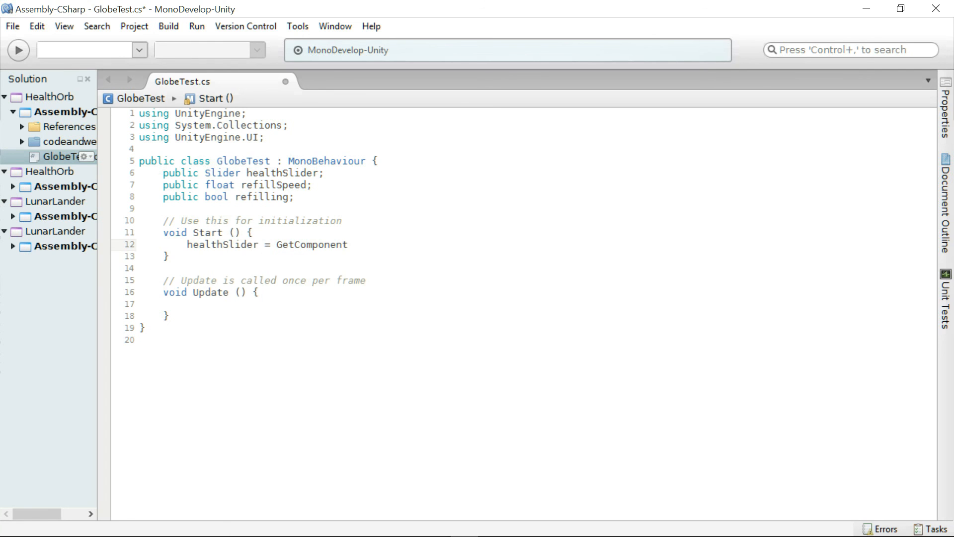
text(<Sli)
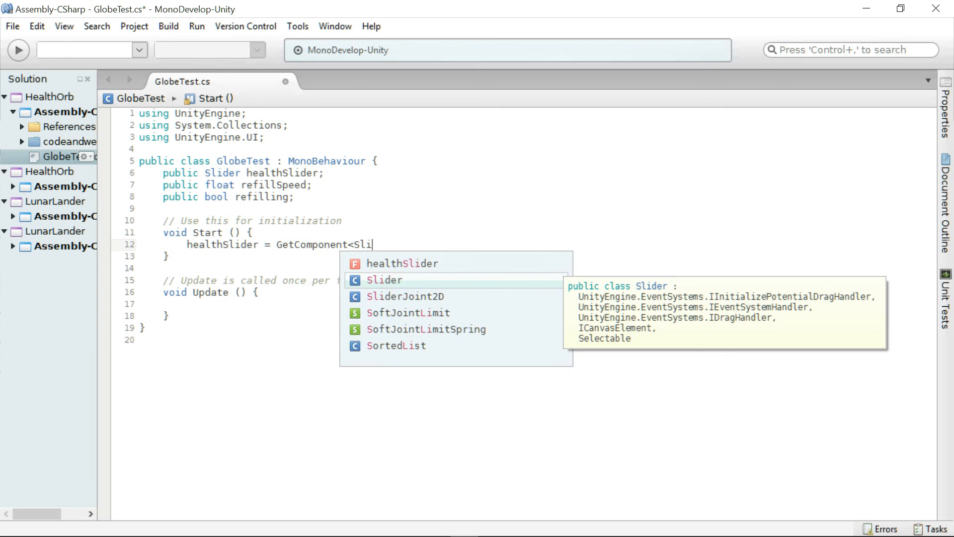
text(der> ())
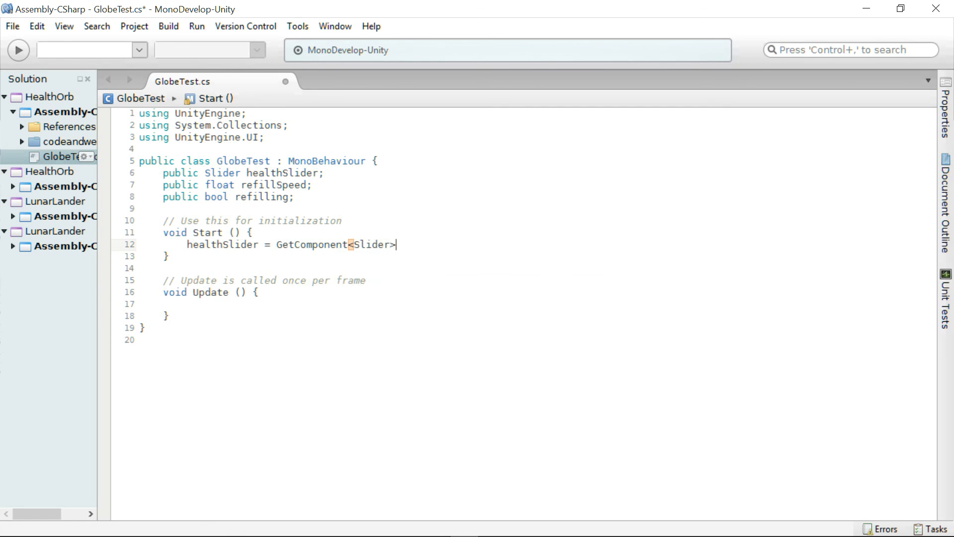
text(;)
- Start an "if(refilling){" block inside the Update() method
key(Down)
key(Down)
key(Down)
key(Down)
key(Down)
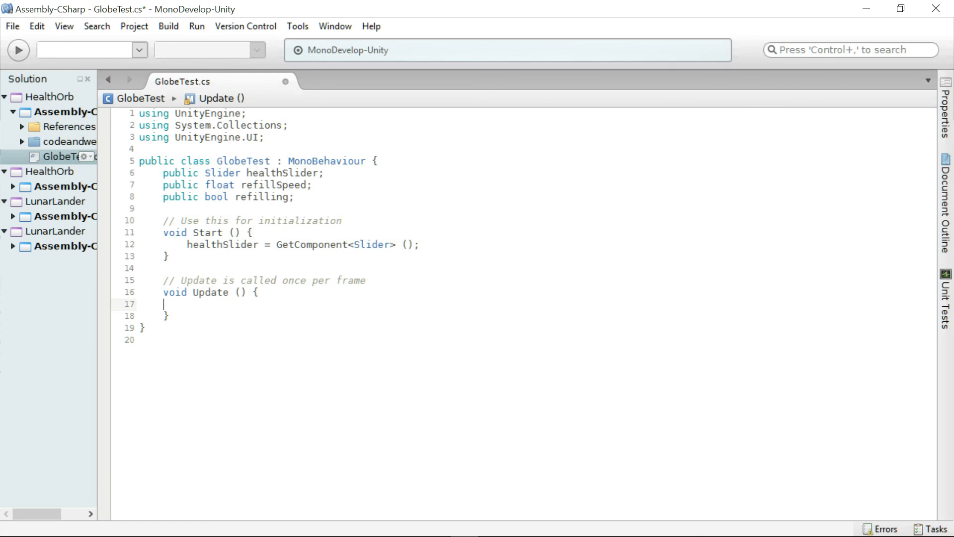
text(if(refillingh)
key(BackSpace)
text(){)
key(Return)
- Inside the refilling block, write "healthSlider.value = healthSlider.value + (refillSpeed * Time.deltaTime);"
text(heal)
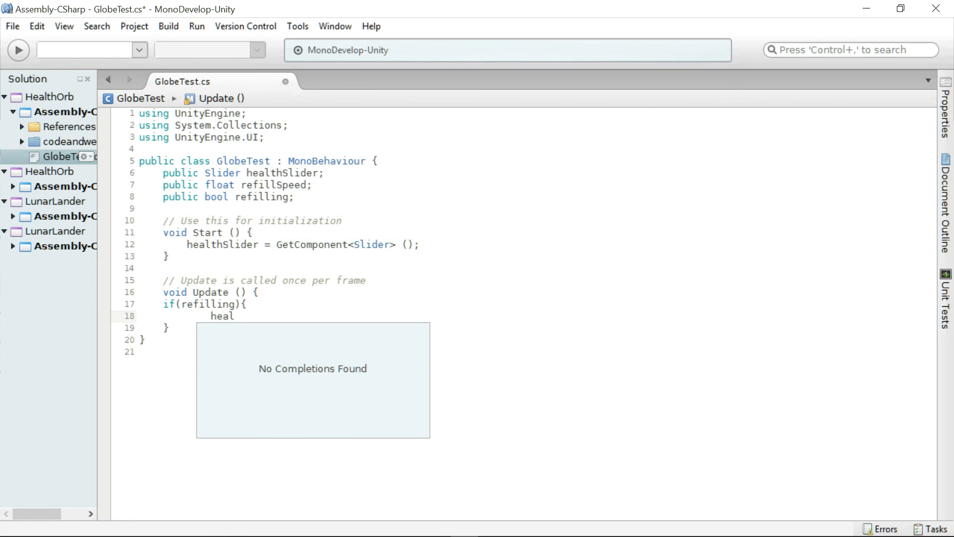
key(BackSpace)
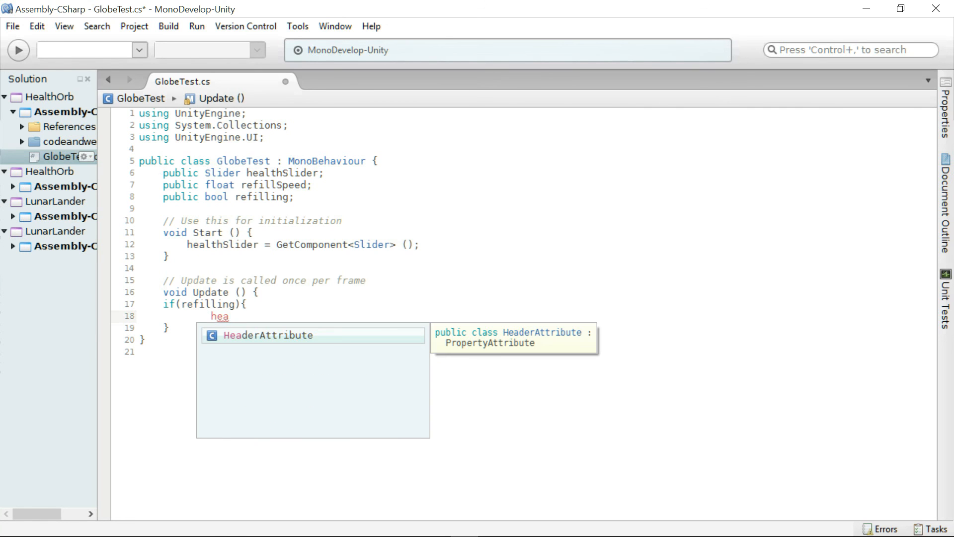
text(lts)
key(BackSpace)
text(Sl)
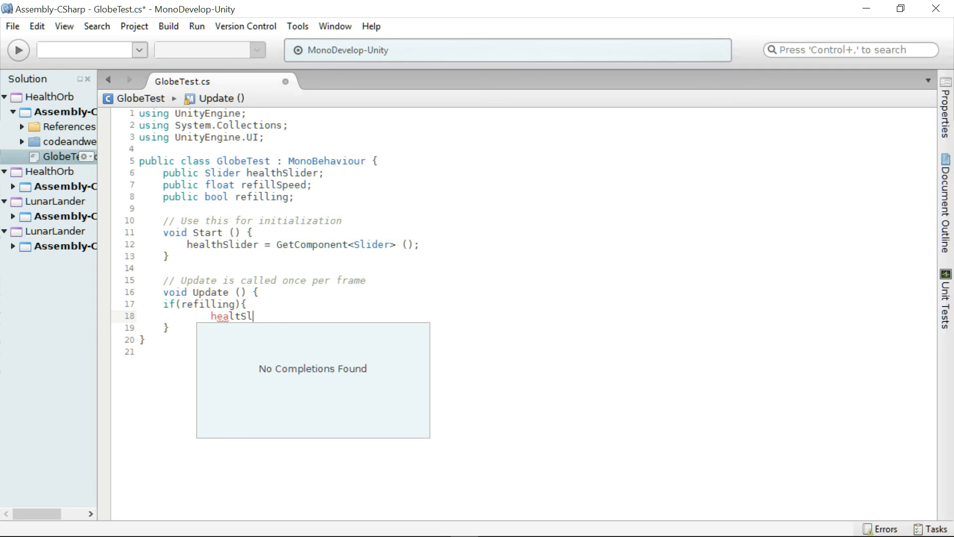
text(ider.value)
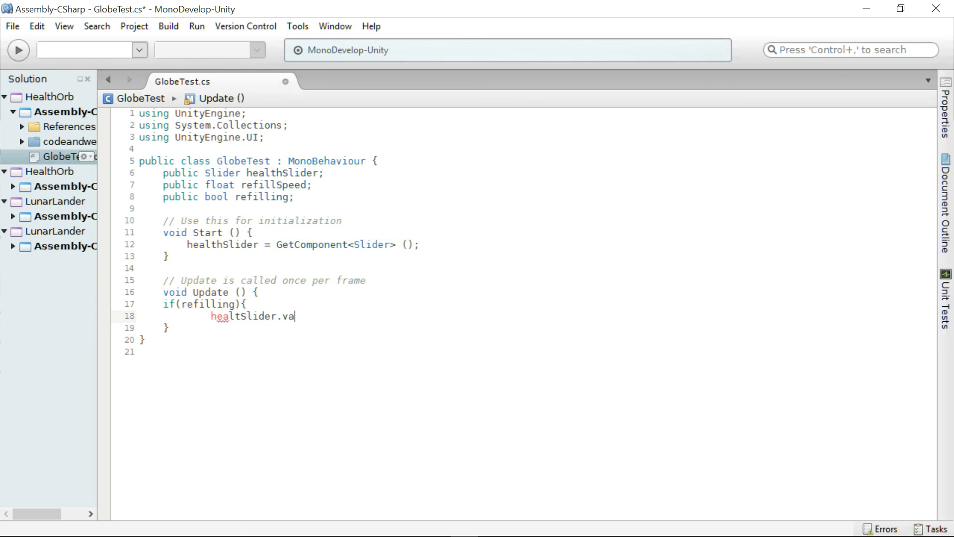
key(BackSpace)
key(BackSpace)
key(BackSpace)
key(BackSpace)
key(BackSpace)
key(BackSpace)
key(BackSpace)
key(BackSpace)
key(BackSpace)
key(BackSpace)
key(BackSpace)
key(BackSpace)
text(hSlider.value)
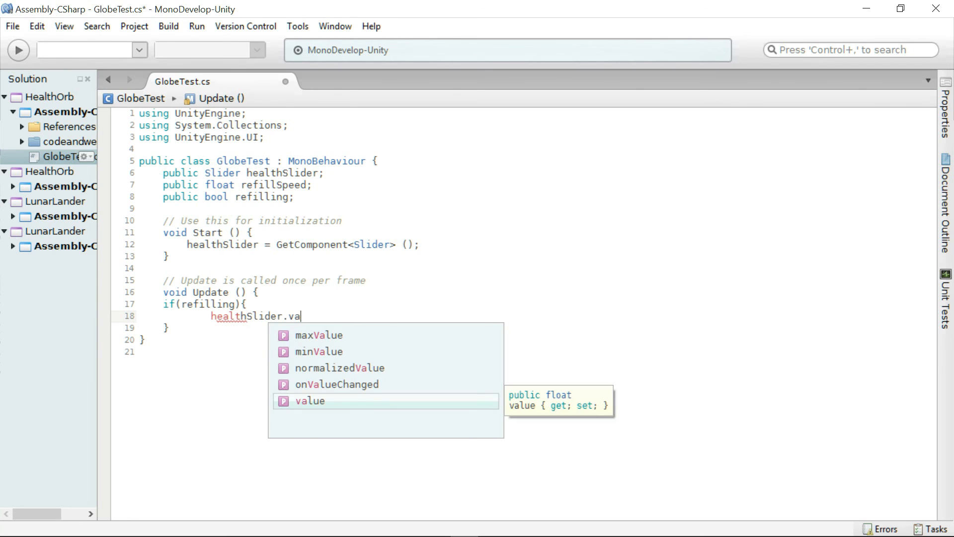
text( = )
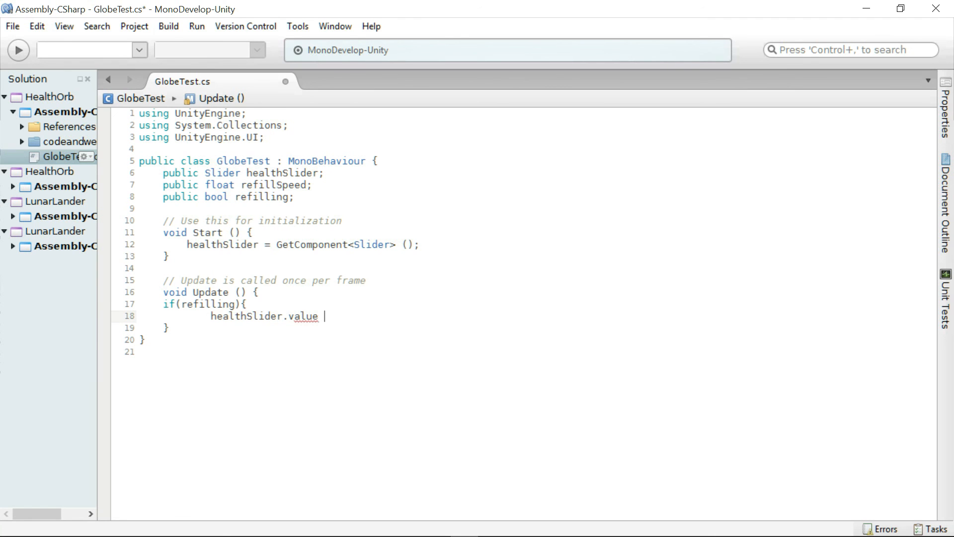
text(healthslid)
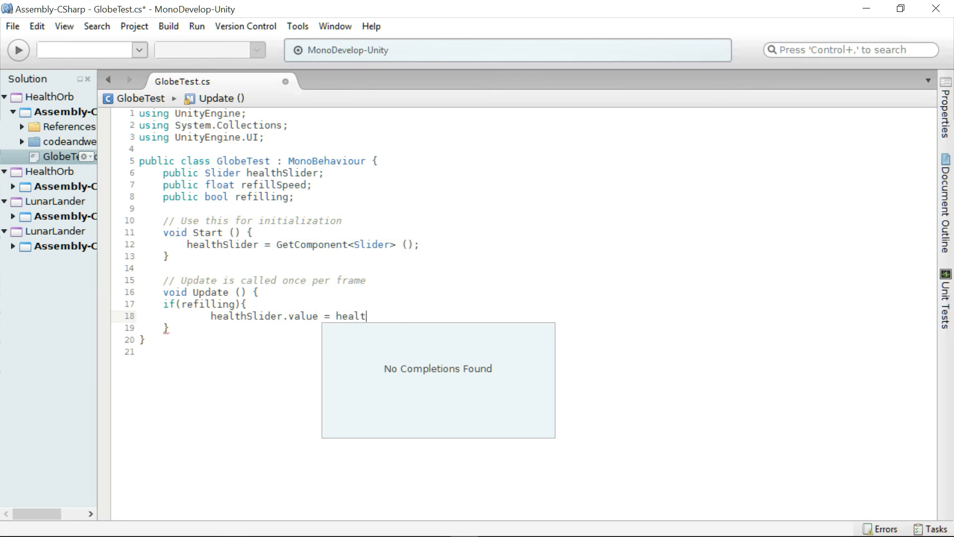
key(BackSpace)
key(BackSpace)
key(BackSpace)
key(BackSpace)
text(Slider.value)
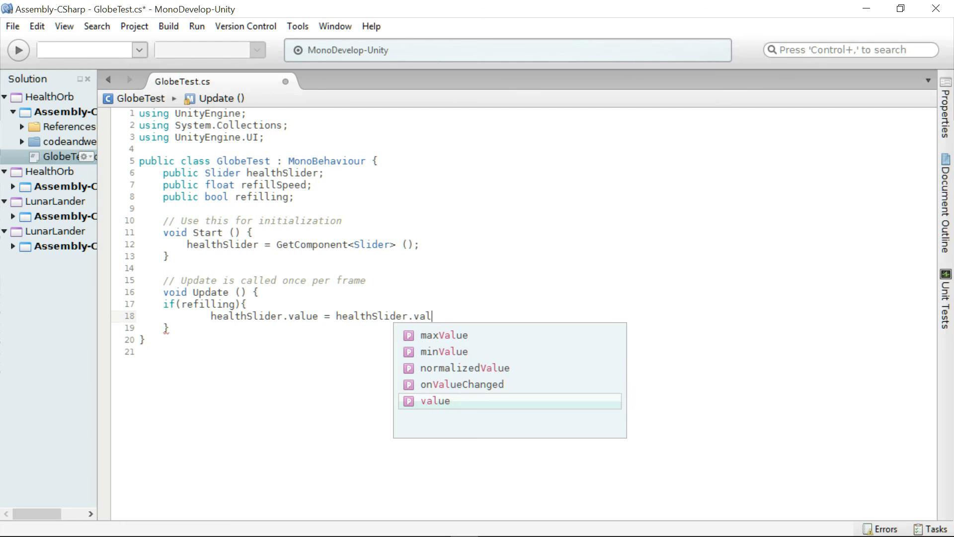
text( + )
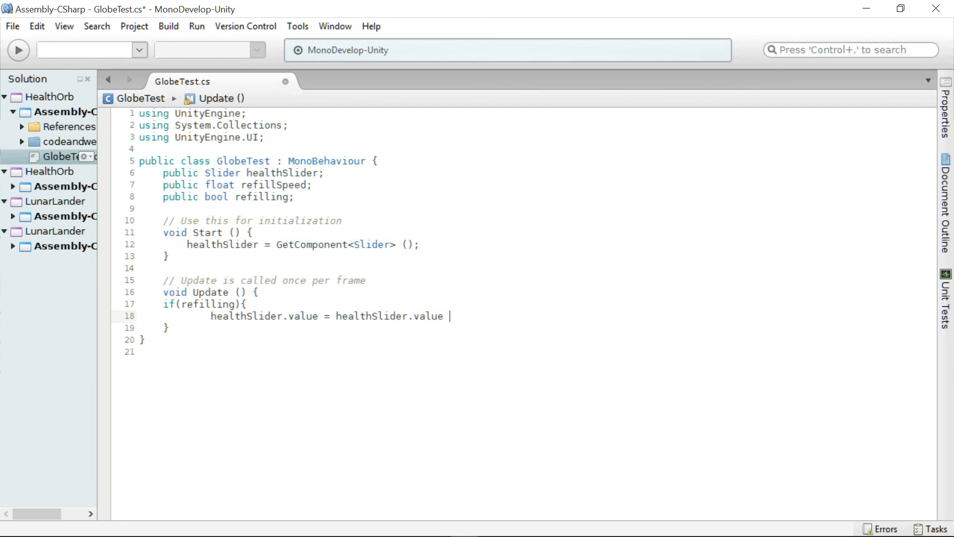
text((refillSpeed)
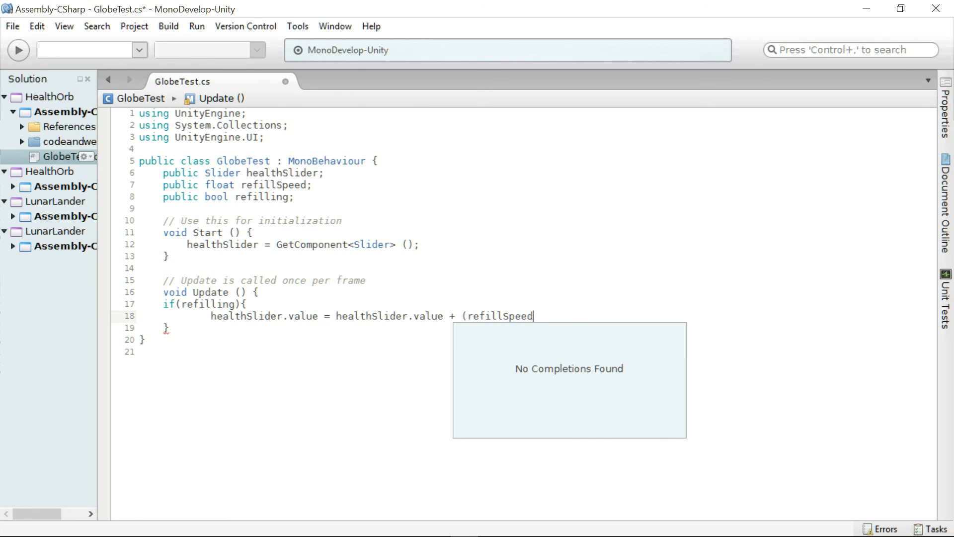
text( * Time.de)
key(Return)
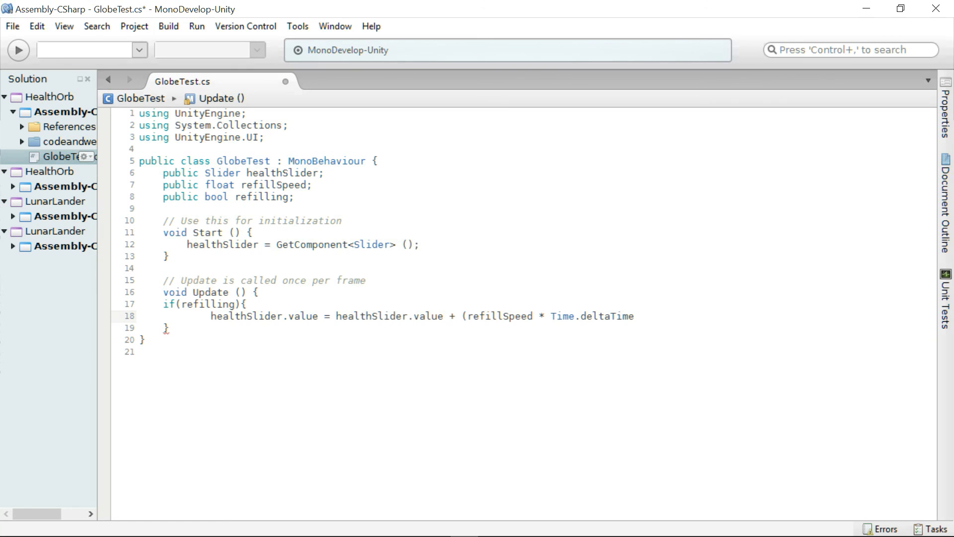
text())
text(;)
key(BackSpace)
key(BackSpace)
text(;)
- Insert a ternary condition before the sum in the assignment, testing whether the health slider is "< 1 ?"
key(Left)
key(Left)
key(Left)
key(Left)
key(Left)
key(Left)
key(Left)
key(Left)
key(Left)
key(Left)
key(Left)
key(Left)
key(Left)
key(Left)
key(Left)
key(Left)
key(Left)
key(Left)
key(Left)
key(Left)
key(Left)
key(Left)
key(Left)
key(Left)
key(Left)
key(Left)
key(Left)
key(Left)
key(Left)
text(healtSlider)
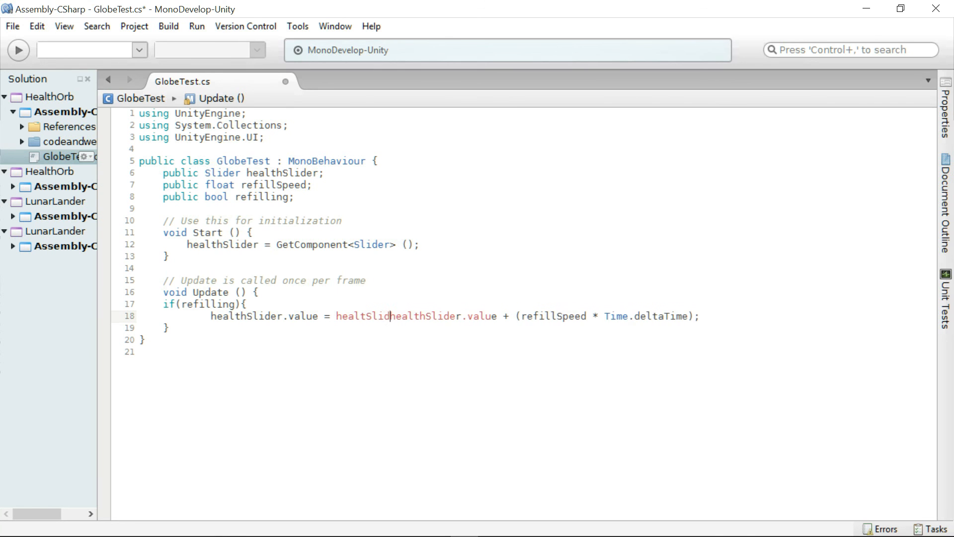
text( < 1)
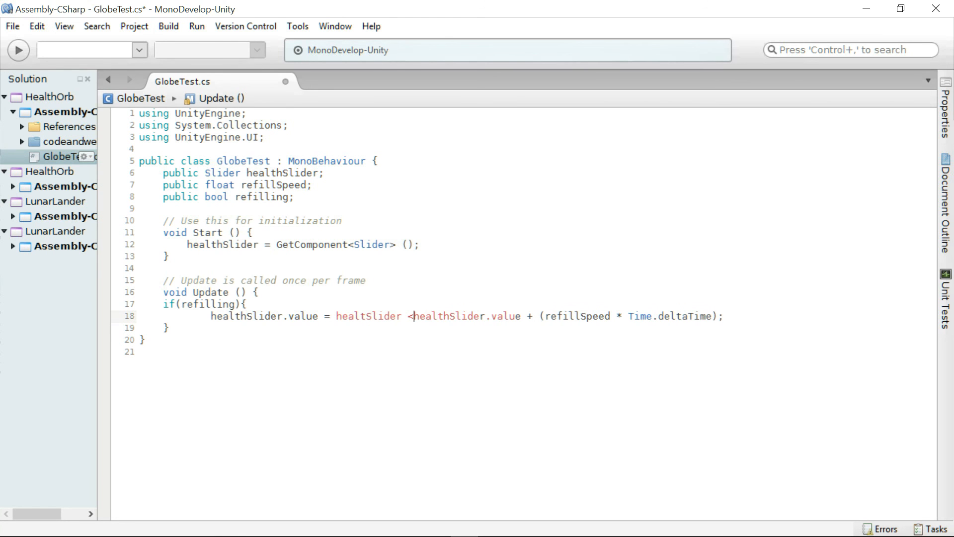
text( ?)
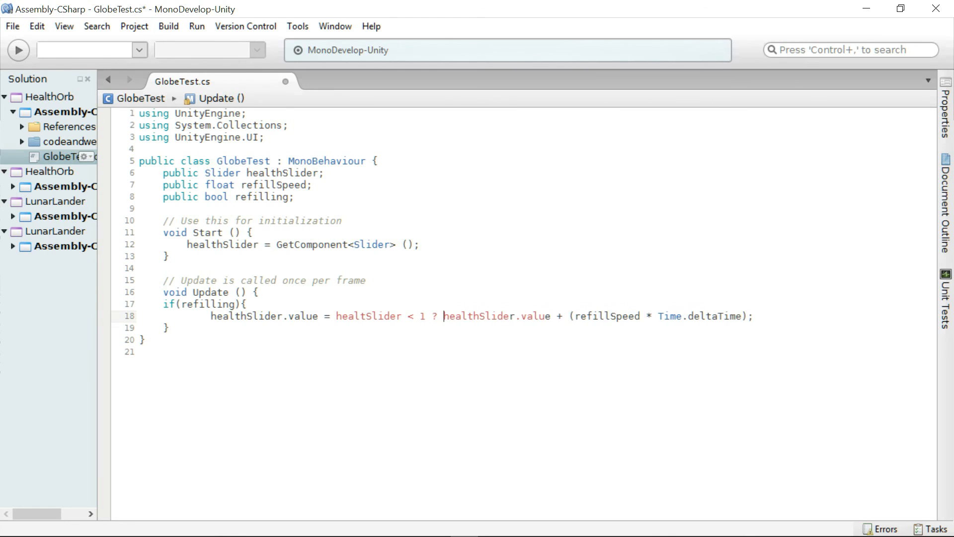
- Add the ternary's else branch ": healthSlider.value" after the deltaTime expression, before the semicolon
click(751, 316)
click(745, 316)
text() :)
text(healthSlide)
key(BackSpace)
key(BackSpace)
key(BackSpace)
key(BackSpace)
key(BackSpace)
text(Slider.b)
key(BackSpace)
text(va)
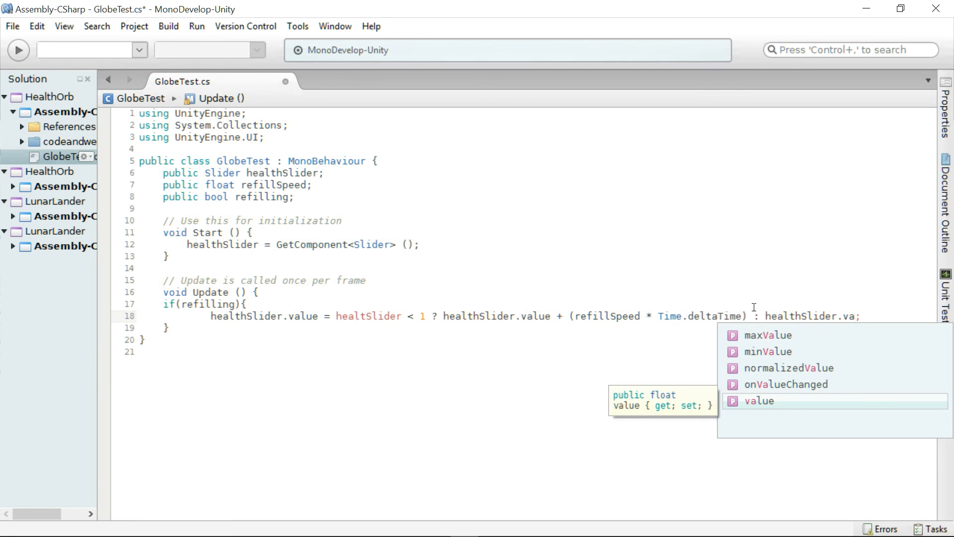
key(Return)
- Correct the misspelled slider name in the ternary condition to healthSlider
click(366, 317)
text(h)
click(346, 341)
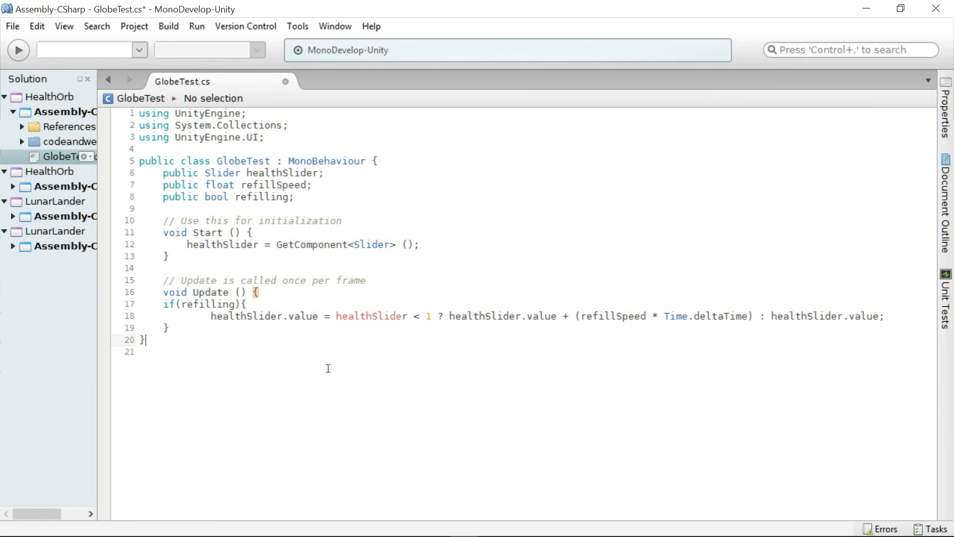
- Add an empty line below the healthSlider.value assignment and reduce the assignment's indentation by one level
click(198, 323)
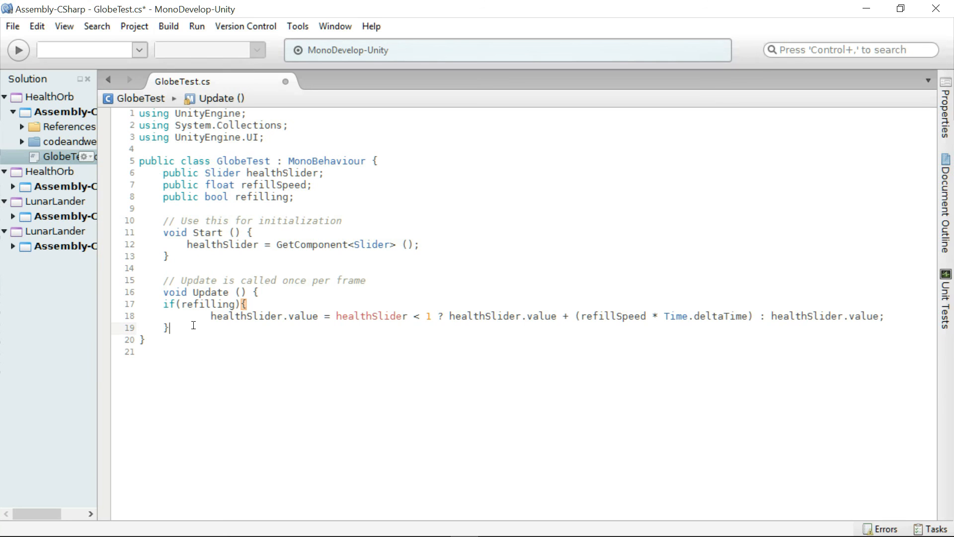
key(Return)
key(Up)
key(Tab)
key(Down)
key(BackSpace)
key(Up)
key(Tab)
key(Up)
key(Right)
key(BackSpace)
key(Down)
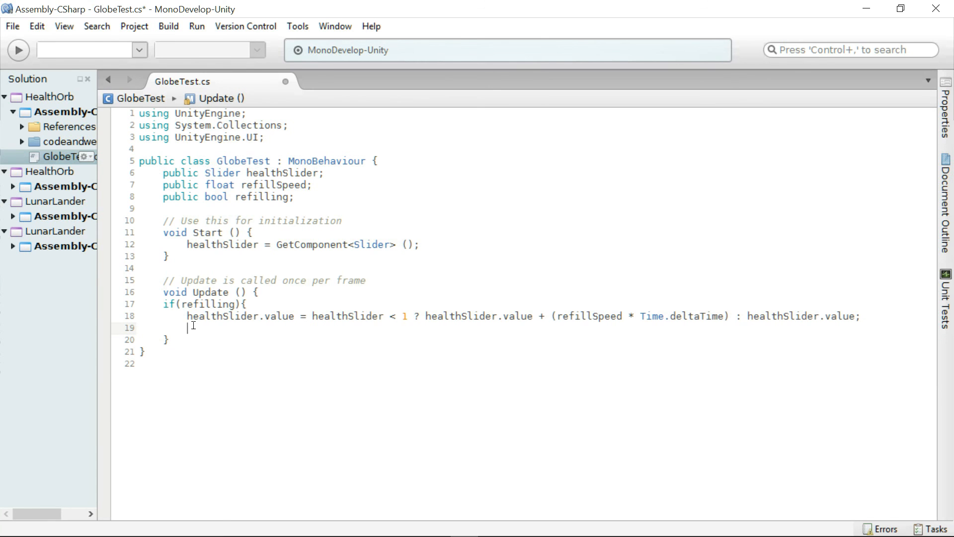
- Below the assignment, open a nested condition block reading "if(healthSlider.value >=1) {"
text(if(healthS)
key(BackSpace)
text(Slude)
key(BackSpace)
key(BackSpace)
key(BackSpace)
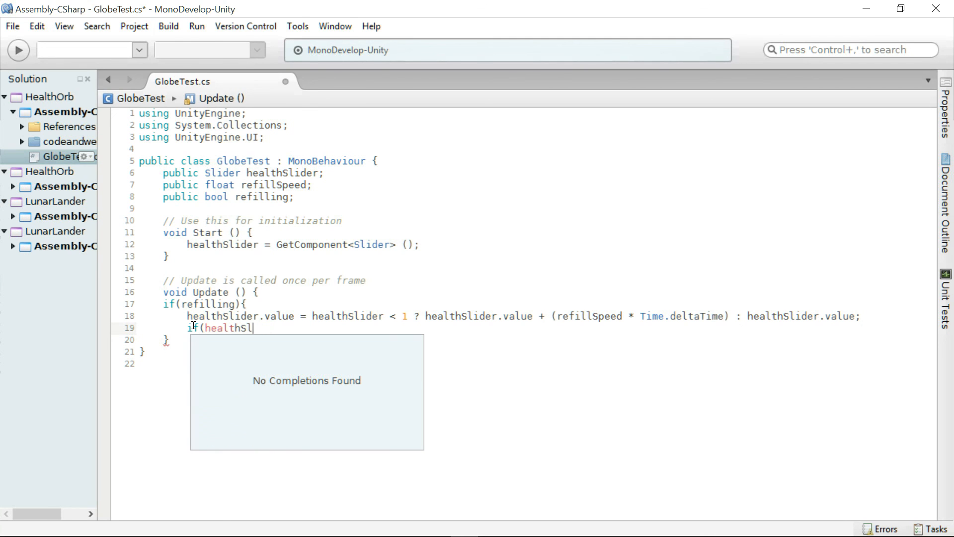
text(ider.val)
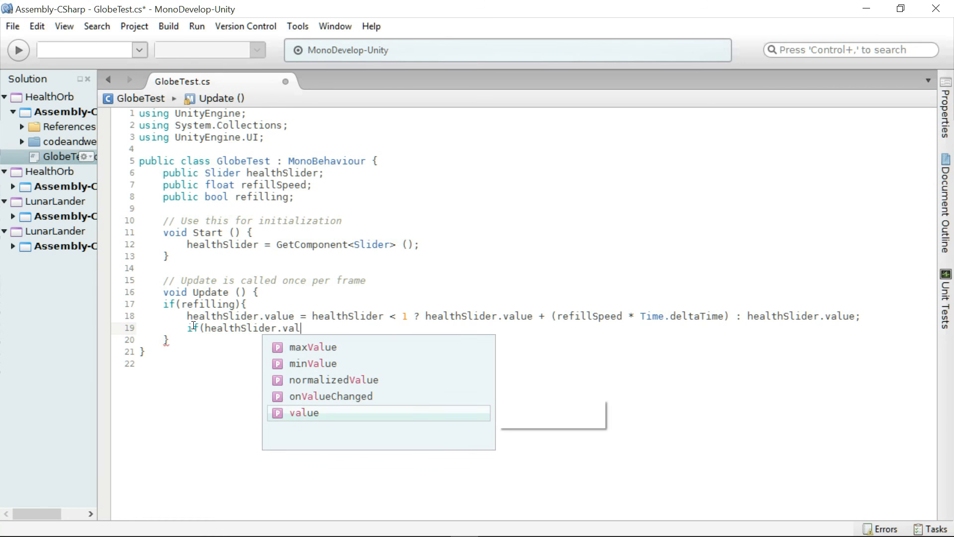
key(Return)
text(>=1)
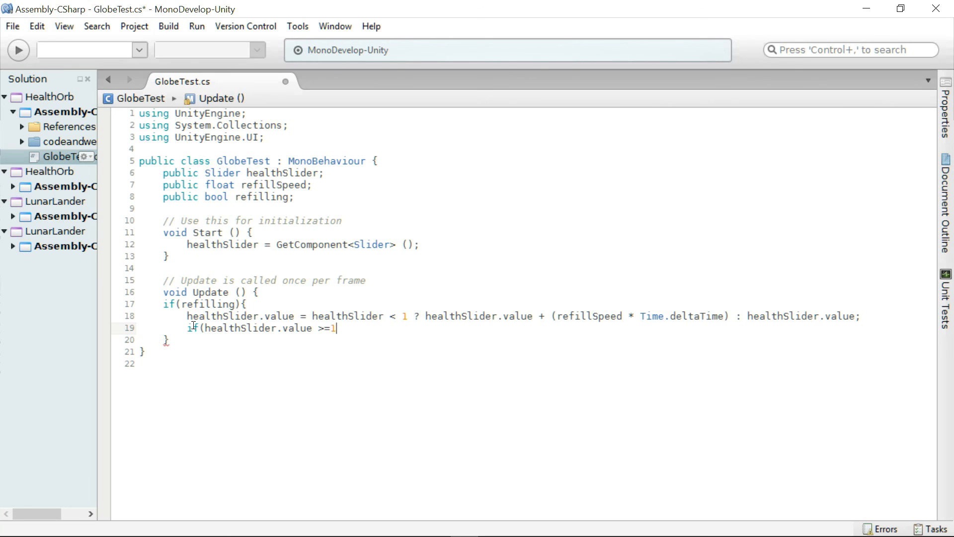
text() {)
key(Return)
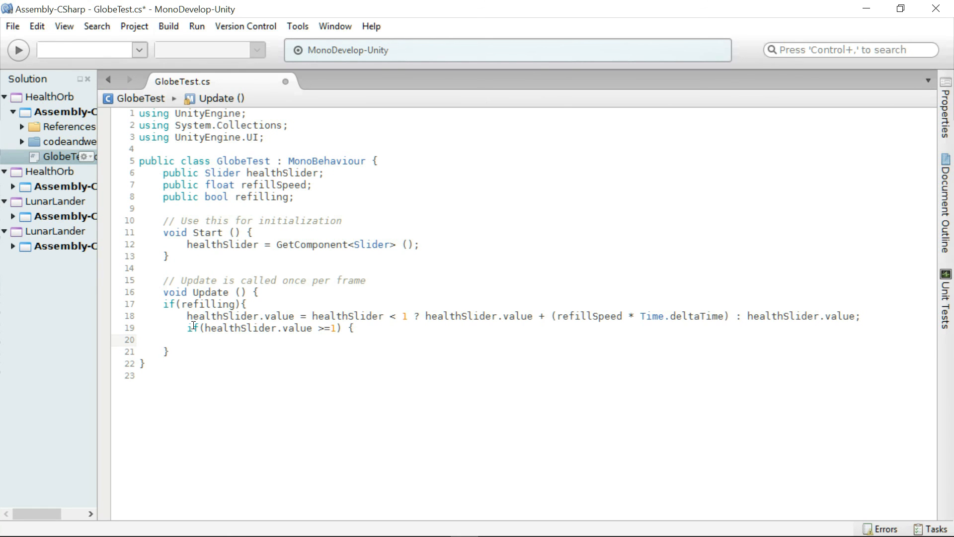
- Write "refilling = false;" inside the nested block and close both if blocks, followed by a new line
text(refilling )
text(=-)
key(BackSpace)
key(BackSpace)
text(fa)
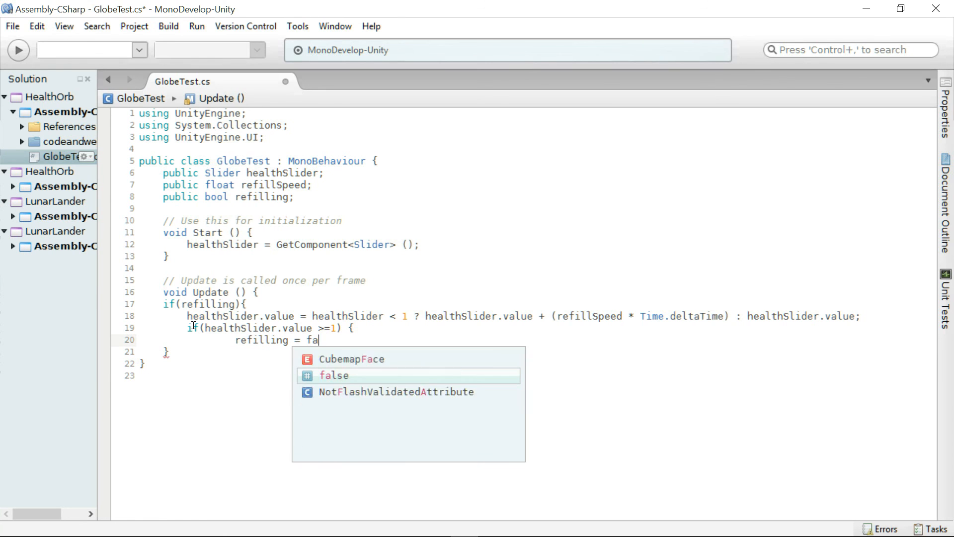
text(lse;)
key(Return)
text(})
key(Return)
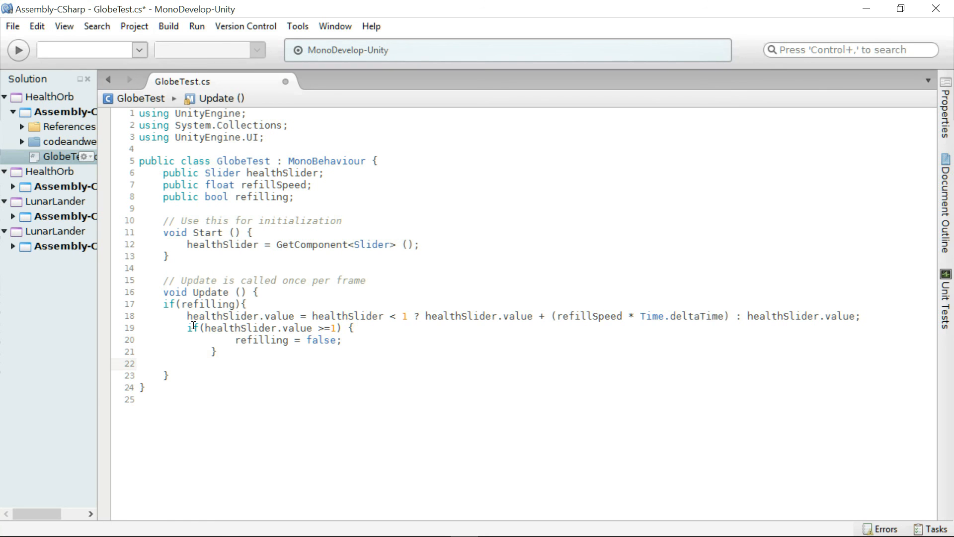
text(})
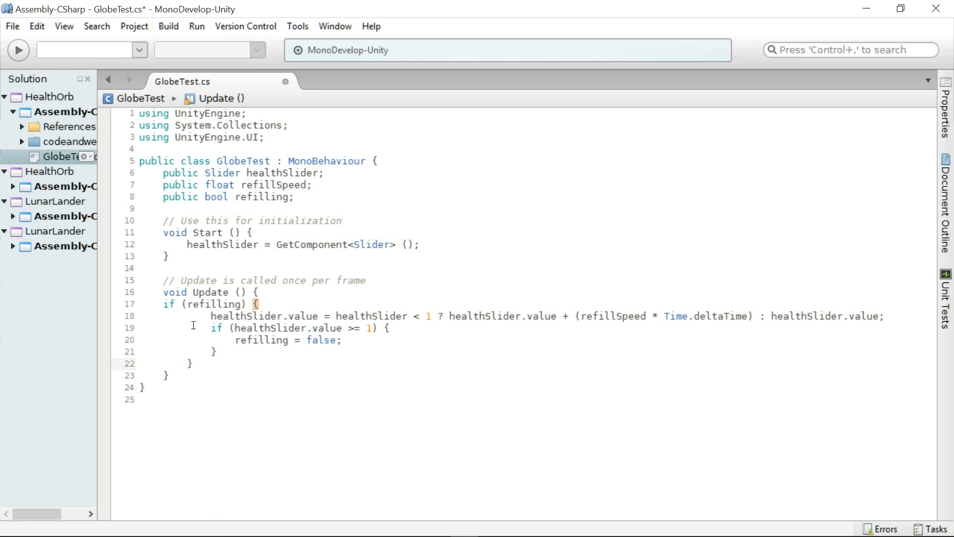
key(Return)
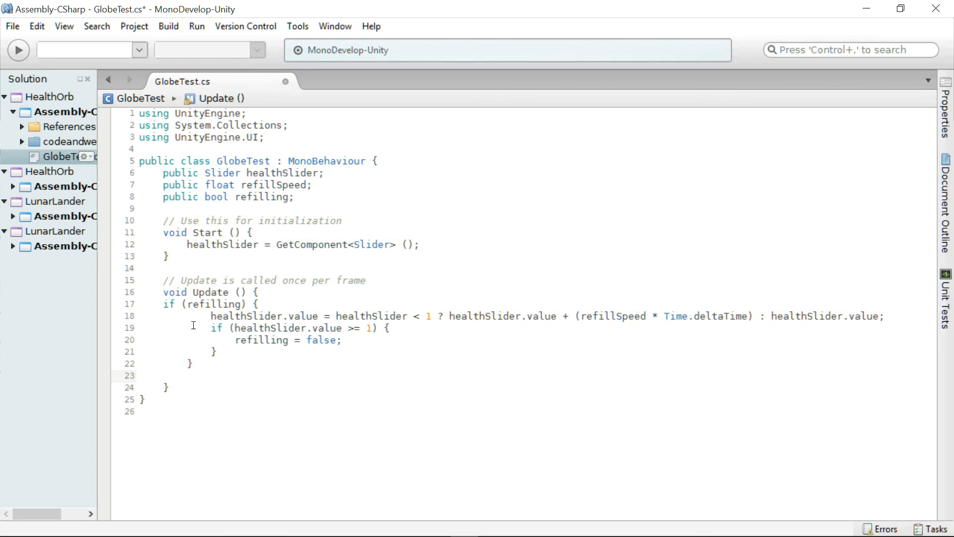
- Below the refilling block, open a condition block reading "if (Input.GetMouseButtonDown (0)){"
text(if (Inp)
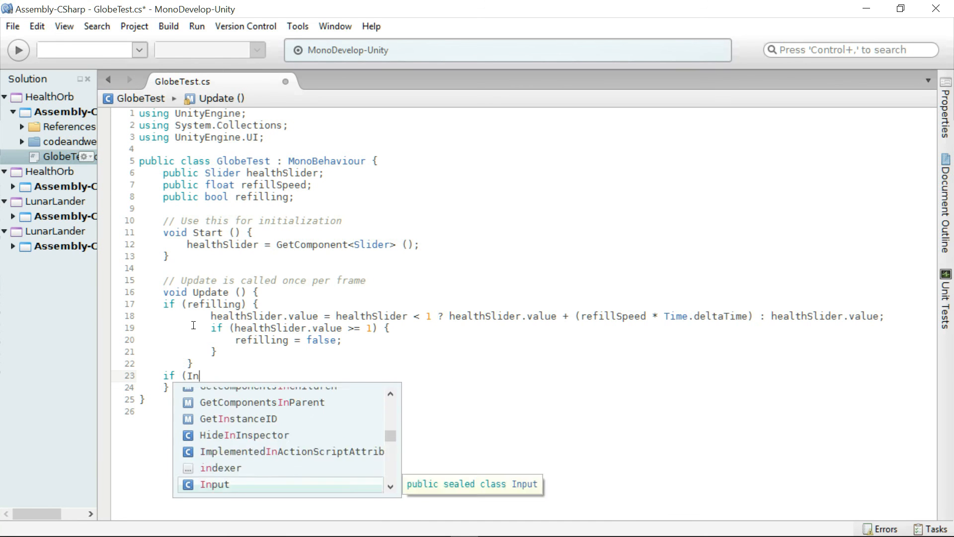
key(Return)
text(.Ge)
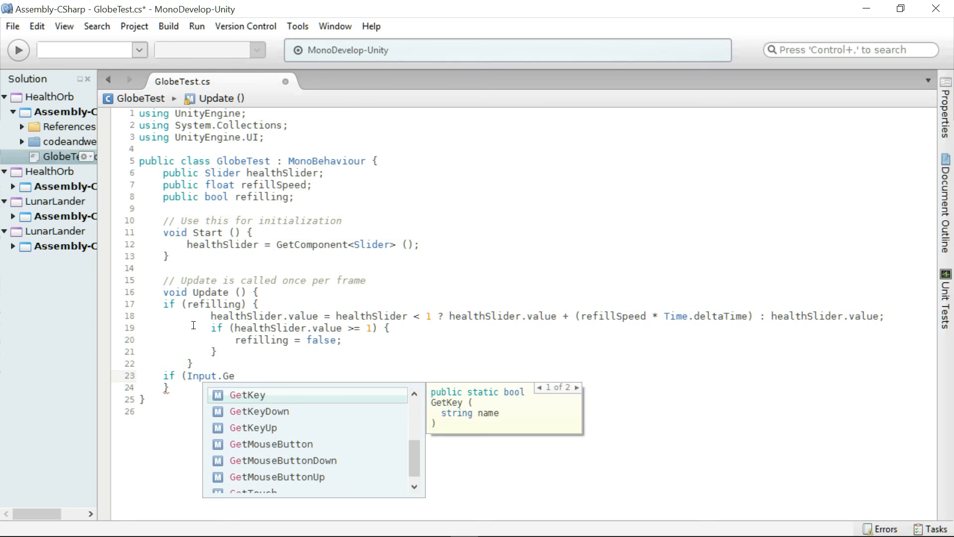
key(Down)
key(Down)
key(Down)
key(Down)
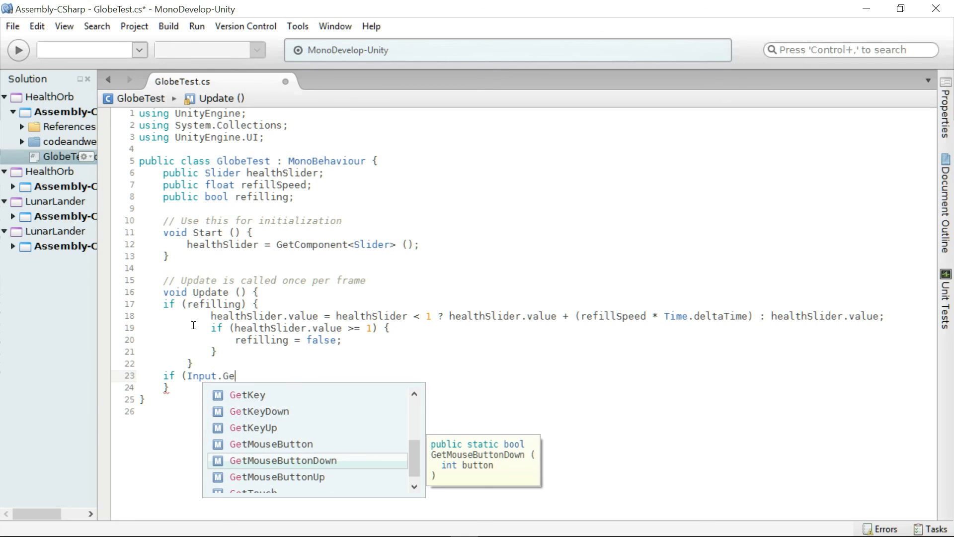
key(Return)
text((0))
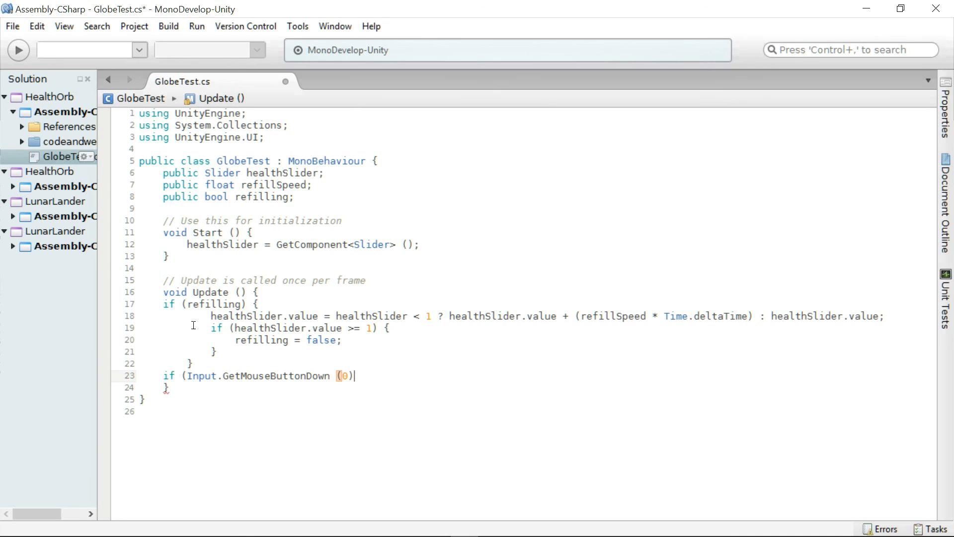
text(){)
key(Return)
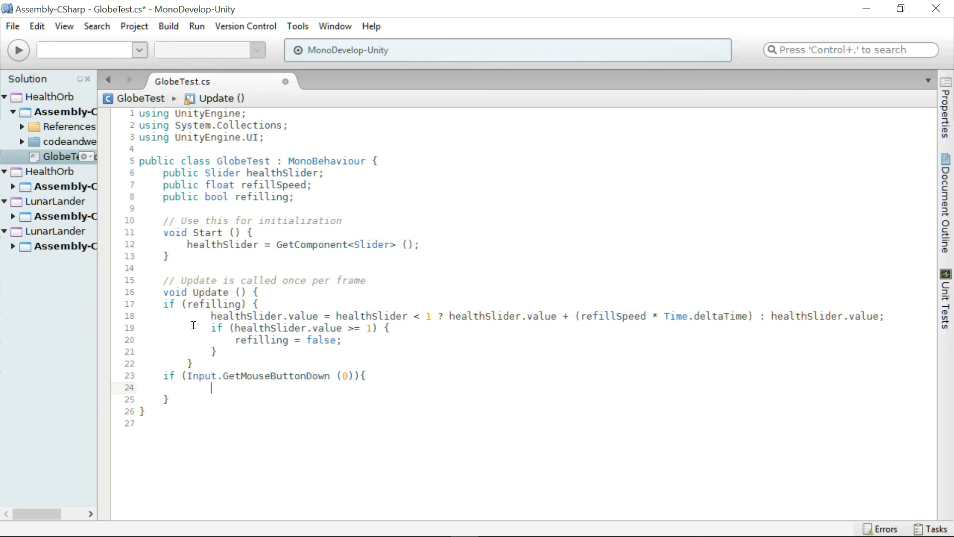
- Inside the mouse-button 0 block, write "healthSlider.value = healthSlider.value - 0.1f;"
text(healthSlid)
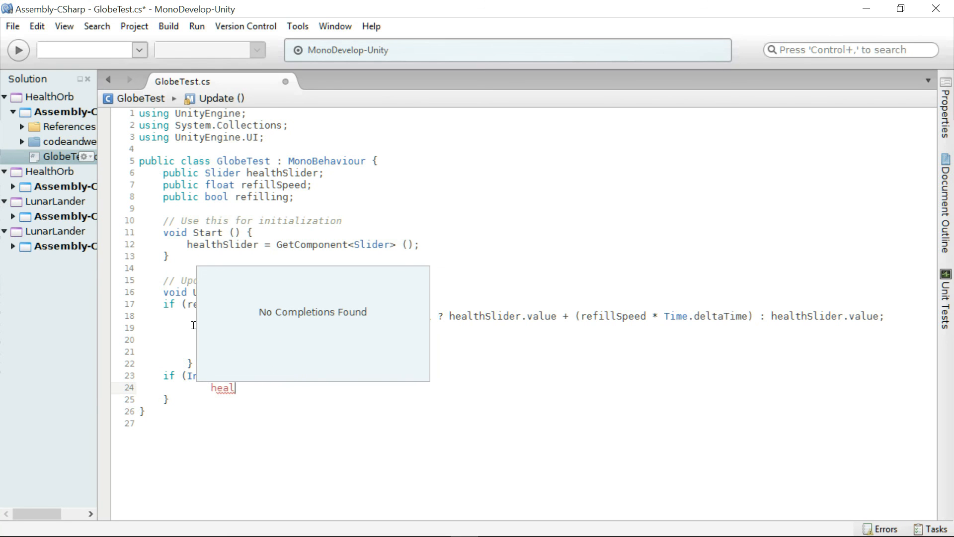
text(er.)
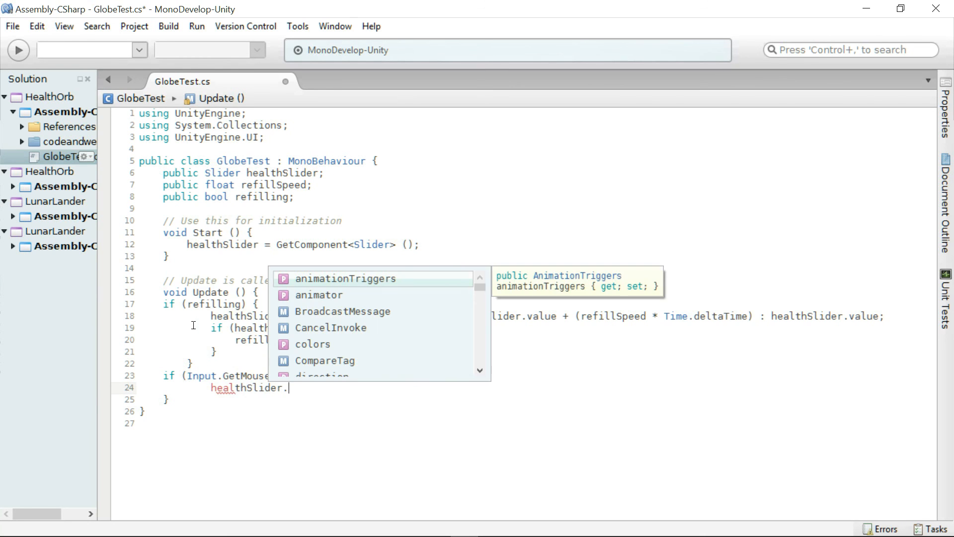
text(value)
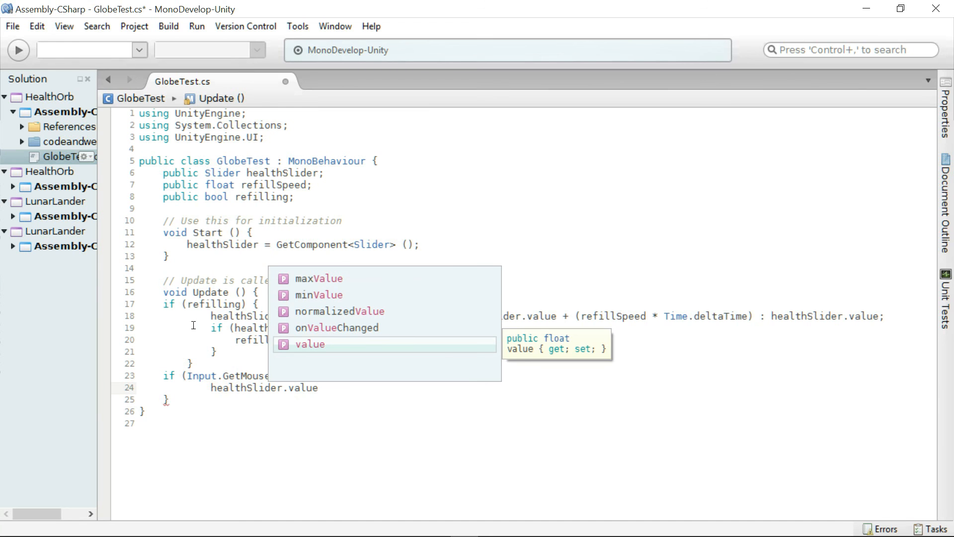
text( = hea)
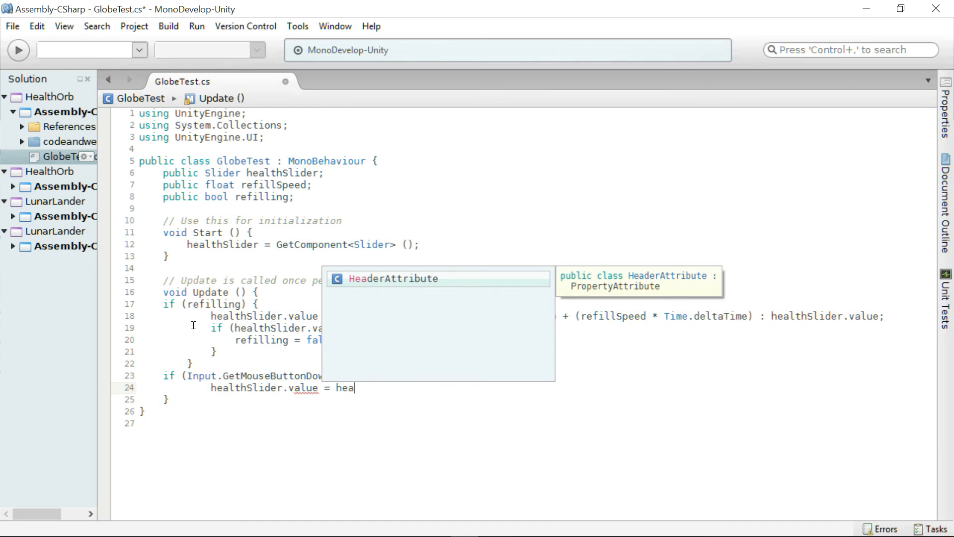
text(;)
key(BackSpace)
key(BackSpace)
key(BackSpace)
key(BackSpace)
key(BackSpace)
key(BackSpace)
key(BackSpace)
key(BackSpace)
key(BackSpace)
key(BackSpace)
key(BackSpace)
key(BackSpace)
key(BackSpace)
key(BackSpace)
key(BackSpace)
key(BackSpace)
text(healthslid)
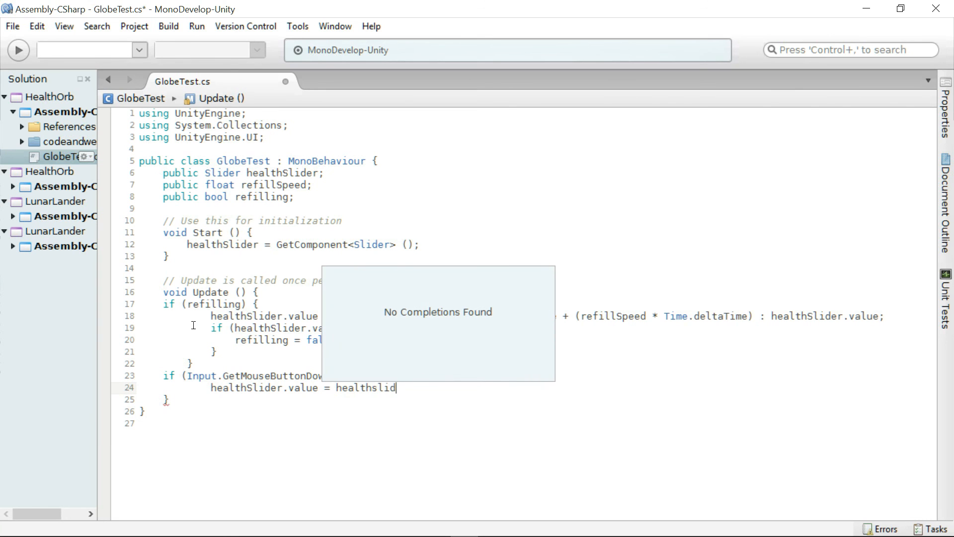
key(BackSpace)
key(BackSpace)
key(BackSpace)
key(BackSpace)
text(Slider.value )
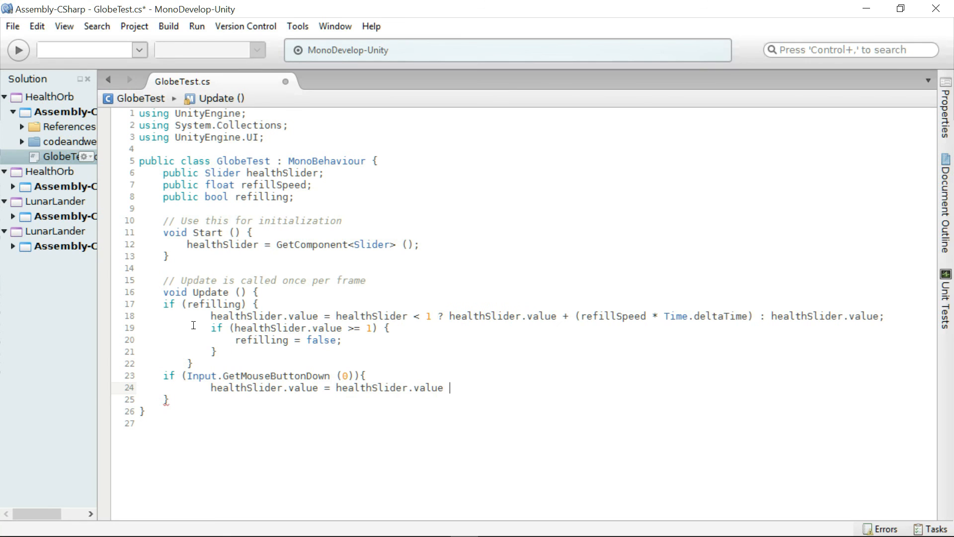
text(- 0.1f;)
- Close the mouse-button 0 block and start a new line below it at the same indentation as the closing brace
key(Return)
text(})
key(Return)
key(BackSpace)
key(Up)
key(Delete)
key(End)
key(Return)
key(BackSpace)
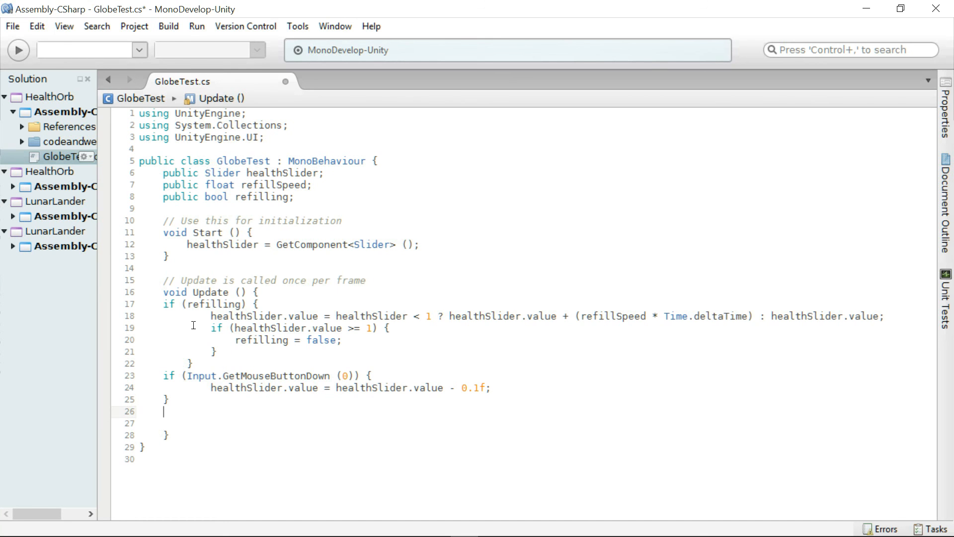
- Open a second mouse condition block reading "if (Input.GetMouseButtonDown (1)){"
text(if )
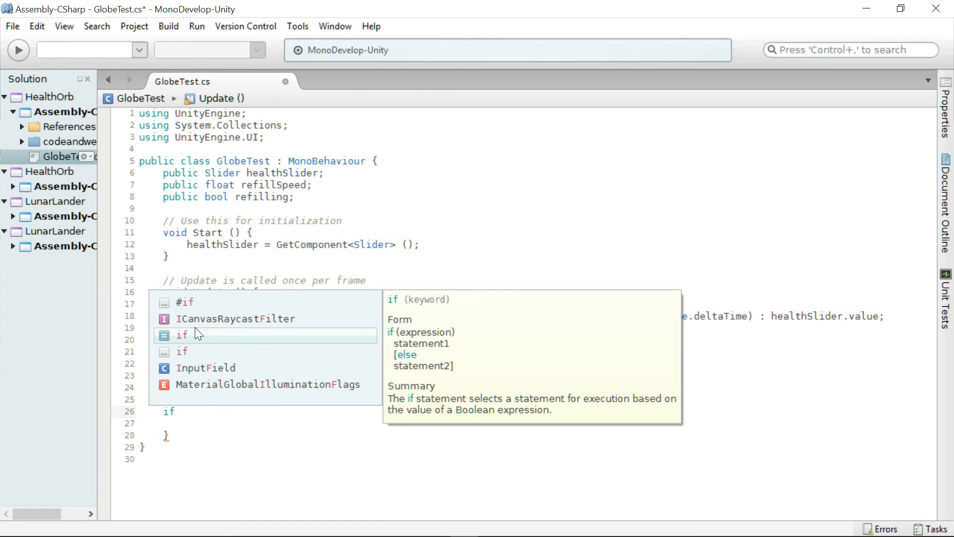
text((Input)
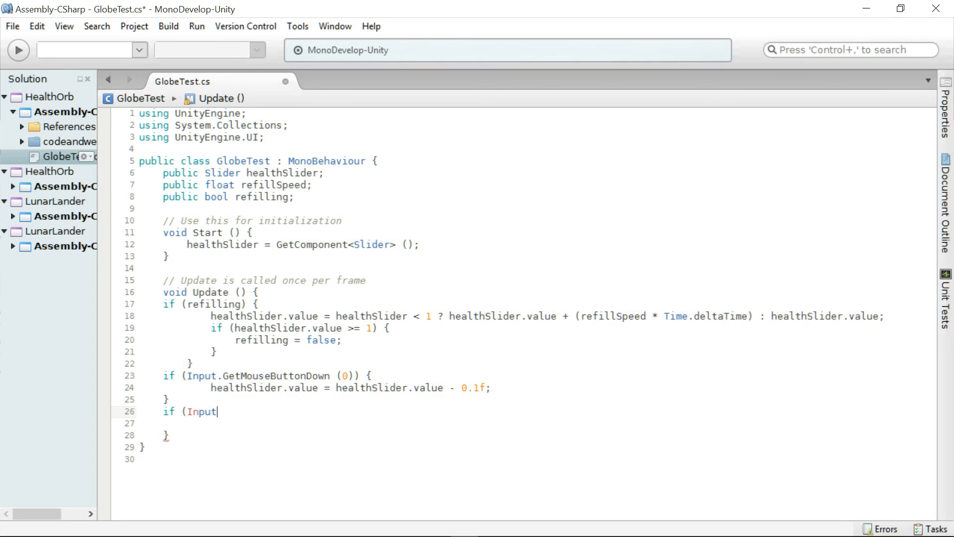
text(.Ge)
key(Return)
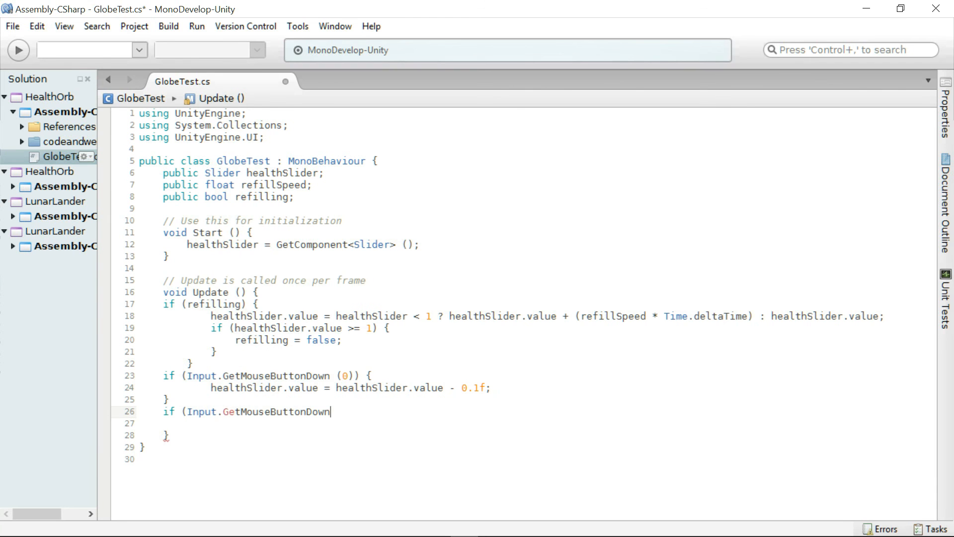
text((1)){)
key(Return)
- Complete the mouse-button 1 block with "refilling = true;" and its closing brace, and build the project
text(r)
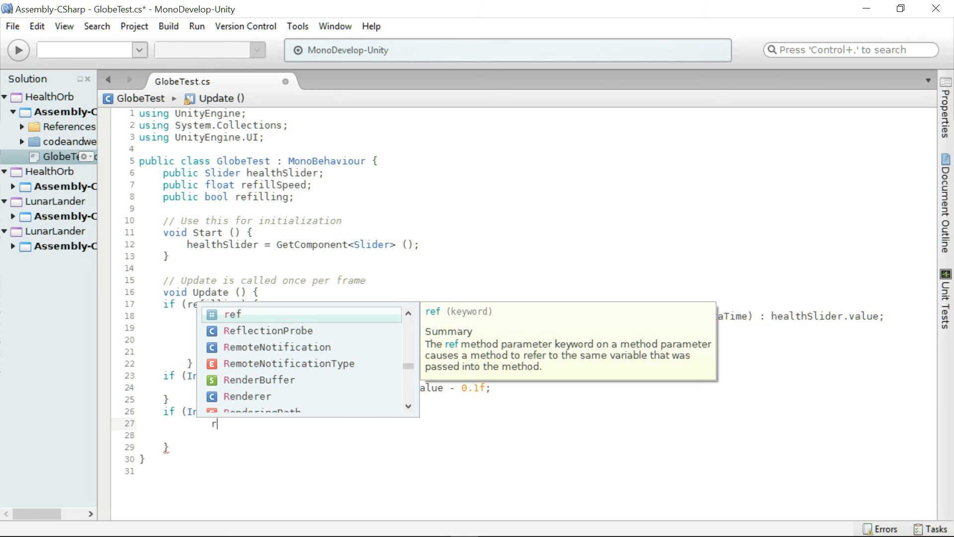
text(efilling)
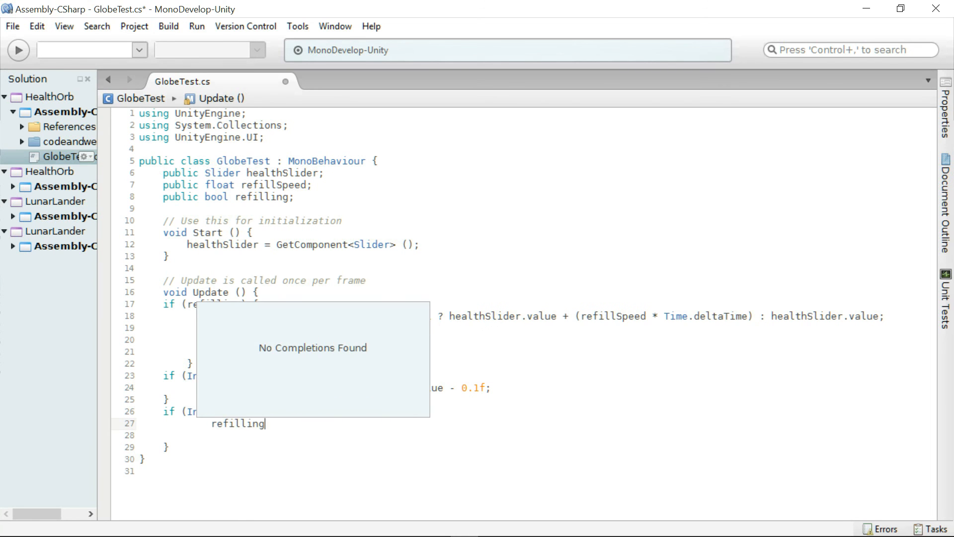
text( = true)
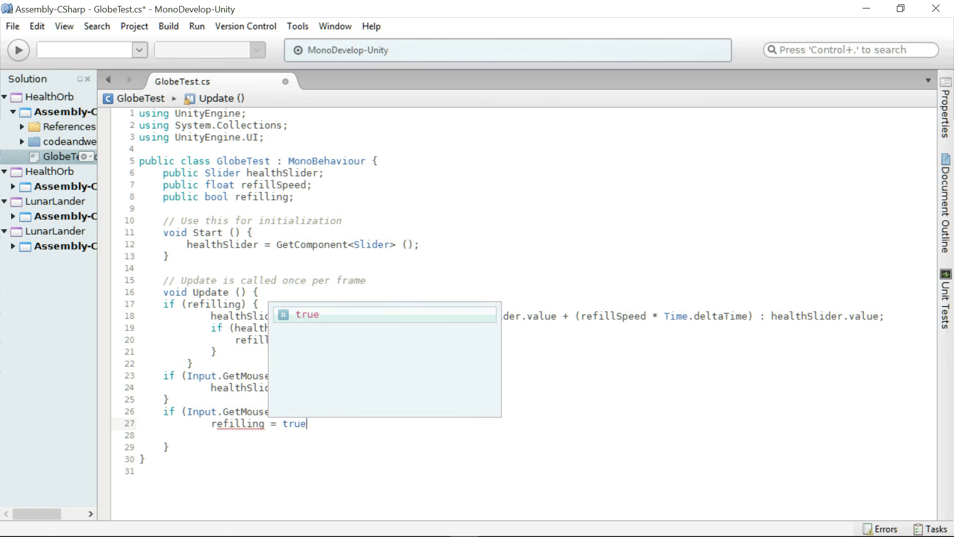
text(;)
key(Return)
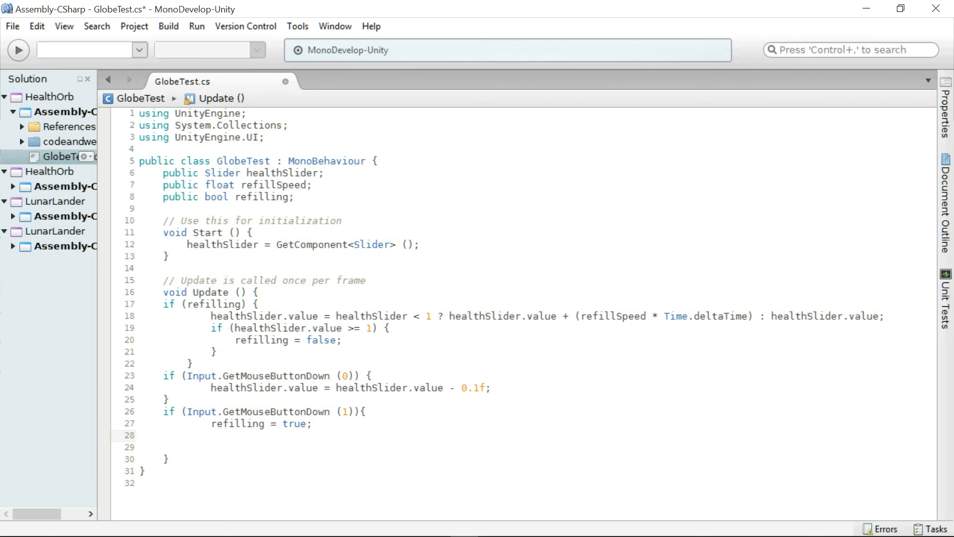
text(})
key(F8)
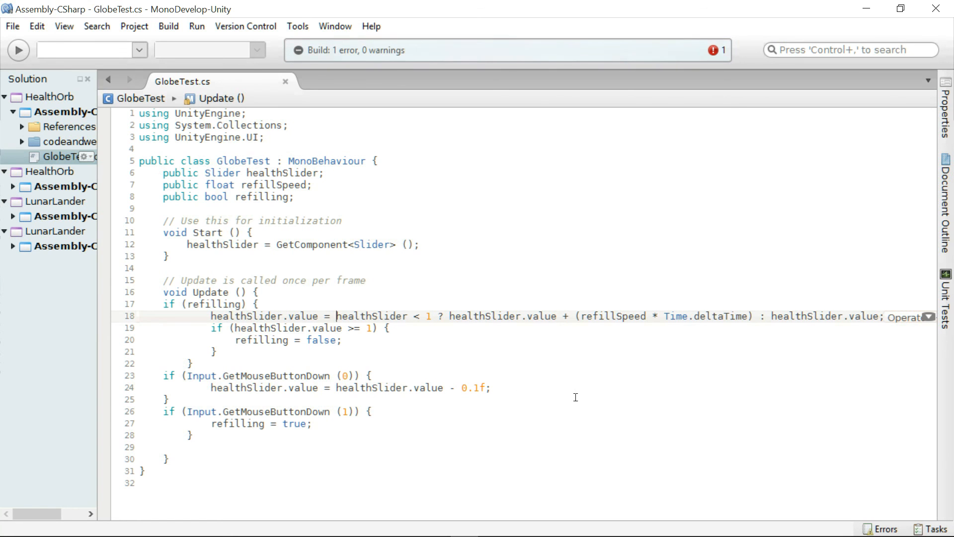
- Change healthSlider in the ternary condition to healthSlider.value, then save and rebuild the script
mouse_move(932, 321)
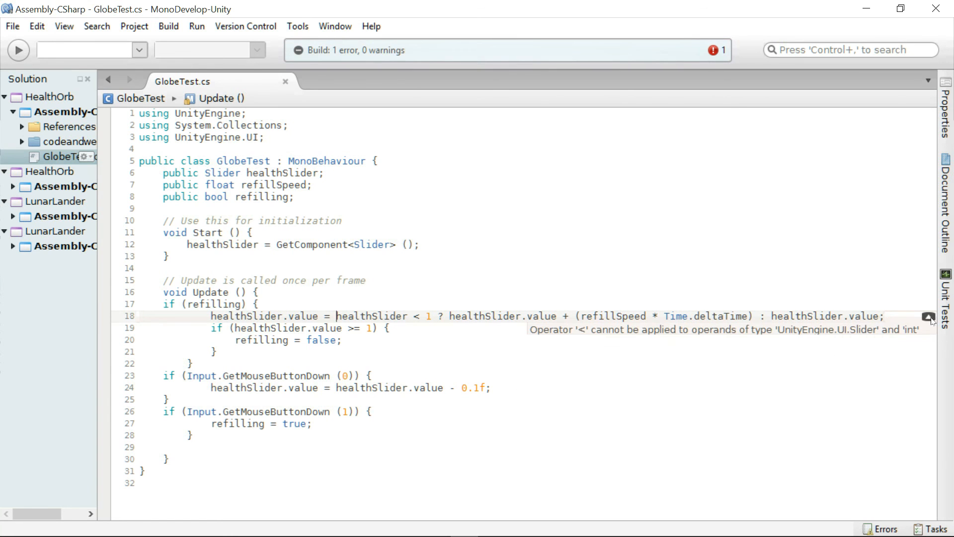
click(408, 318)
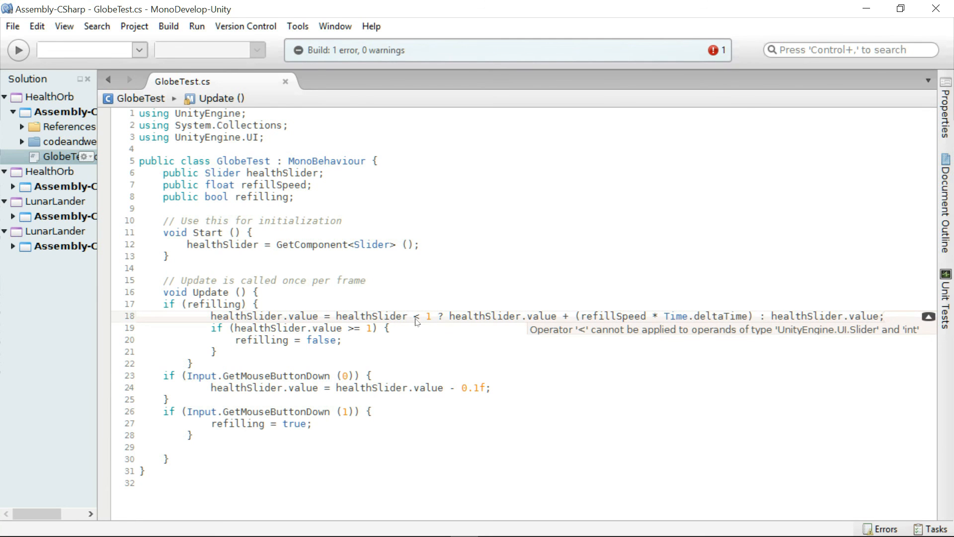
text(.value)
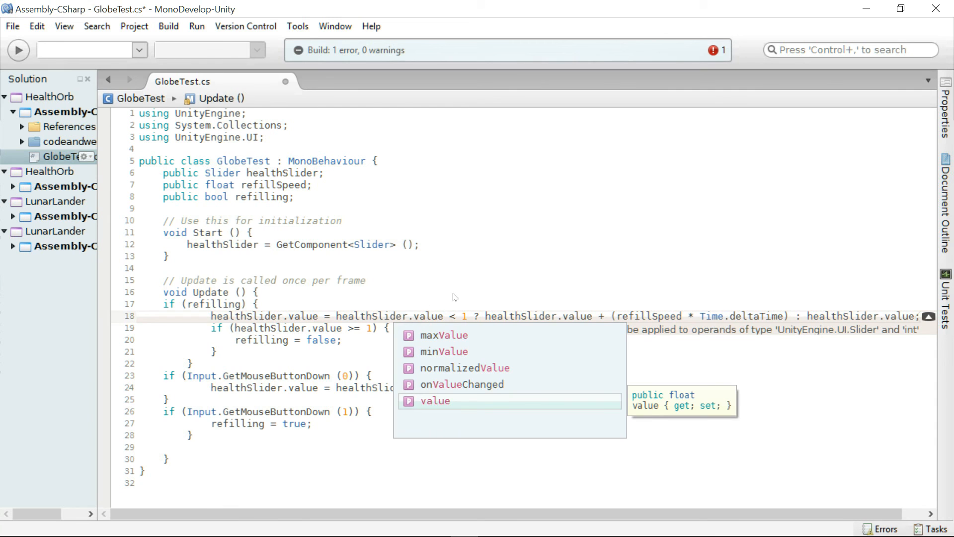
key(ctrl+s)
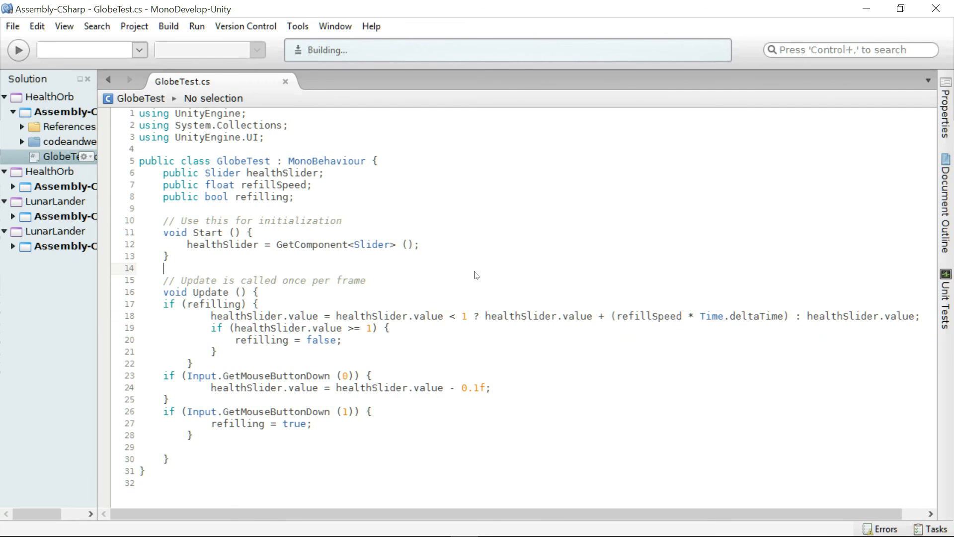
- Switch to Unity, attach the GlobeTest script to the Slider object and set its Refill Speed to 0.1
click(865, 10)
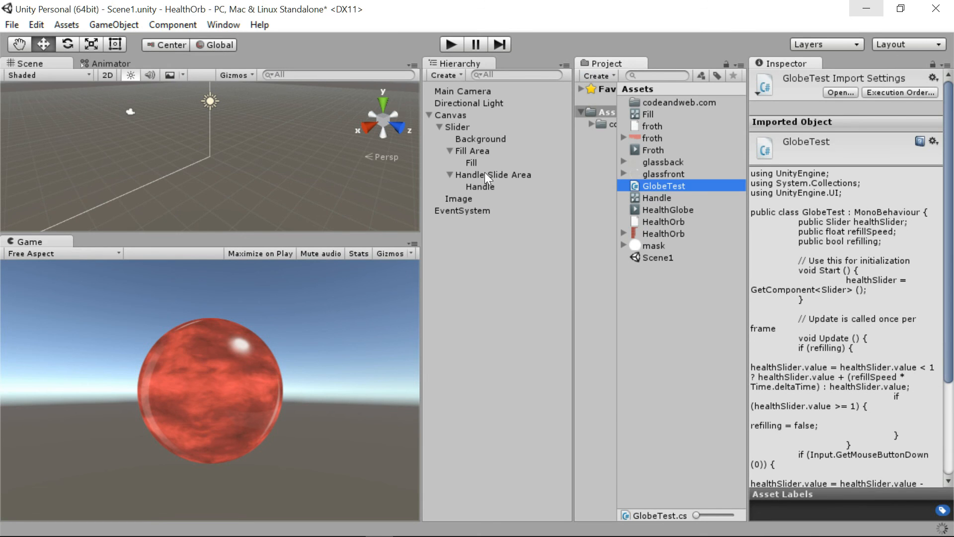
drag(645, 185, 460, 125)
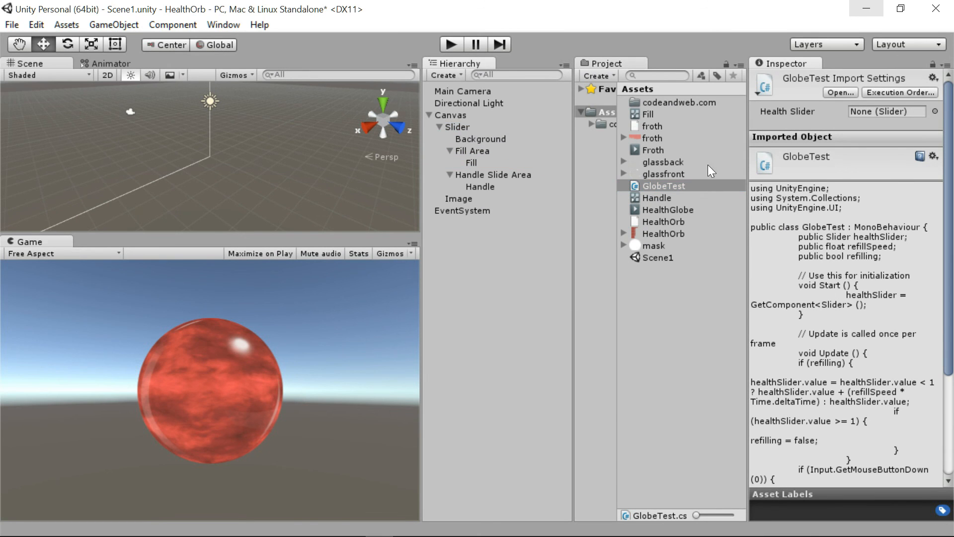
click(468, 130)
drag(950, 214, 950, 368)
click(860, 326)
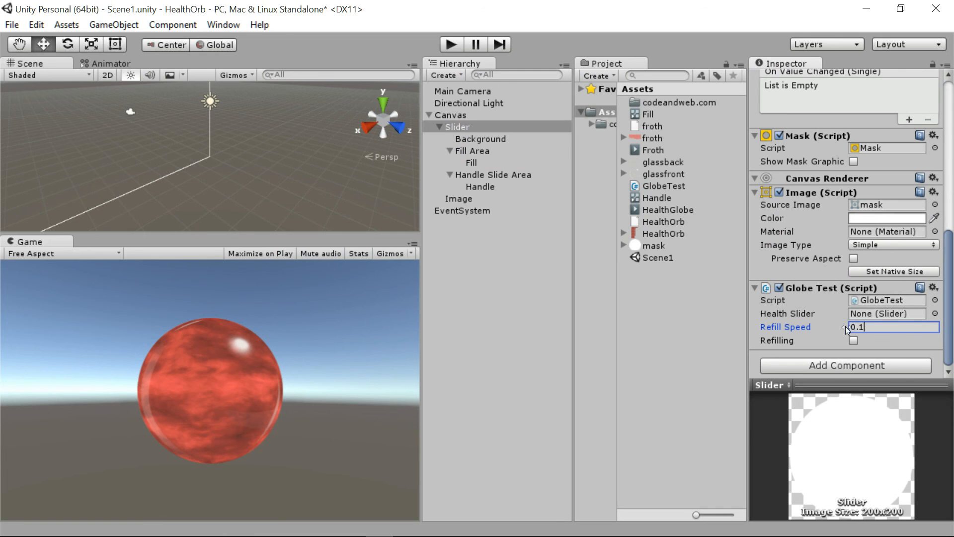
- Run the scene, set Refill Speed to 0.2, and test draining and refilling the orb with the mouse in the Game view
click(450, 44)
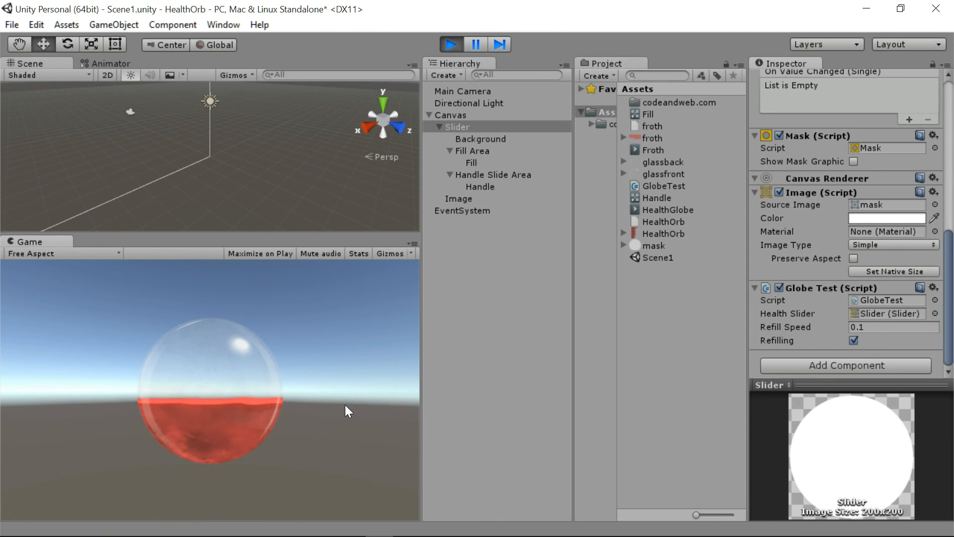
drag(832, 332, 919, 331)
click(356, 347)
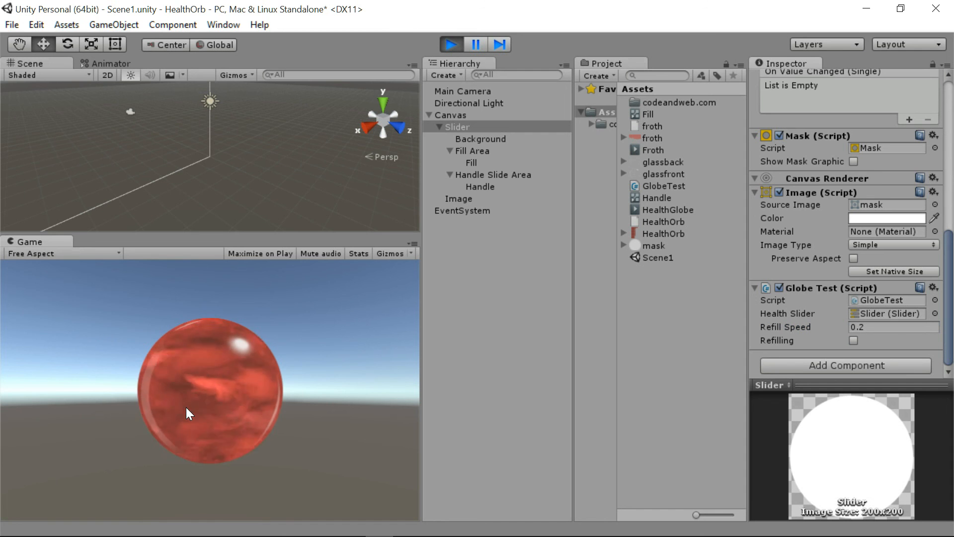
click(308, 363)
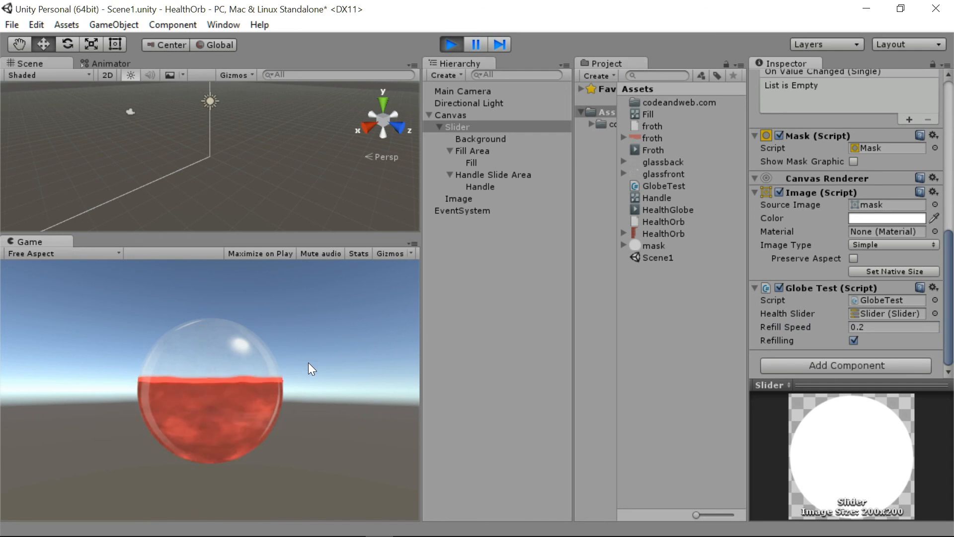